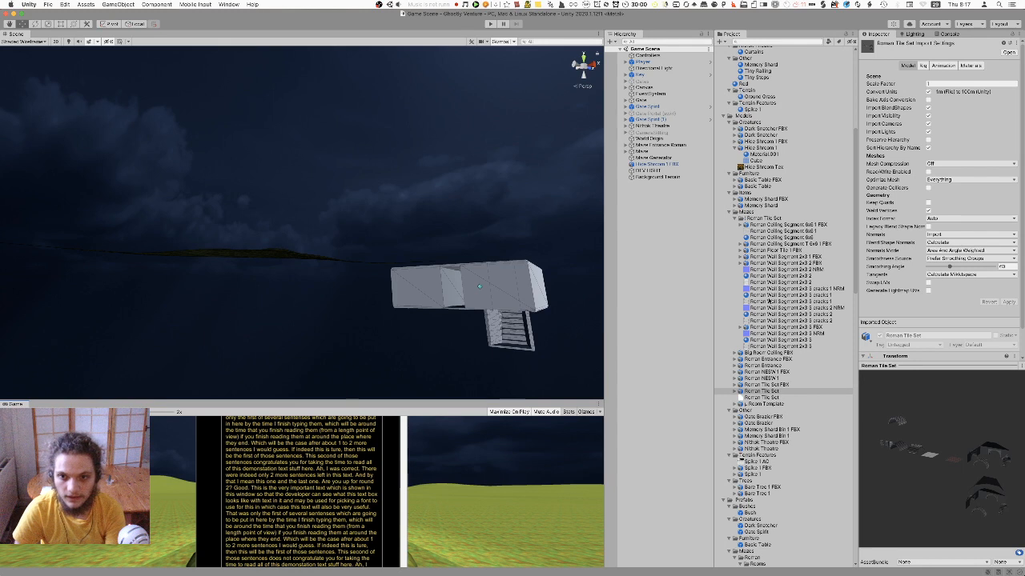
Bring up the Roman Tile Set file in Blender, and switch to Sublime Text to read AIWalking.cs through the NewWanderPos method
{"action": "mouse_move", "coordinate": [535, 570]}
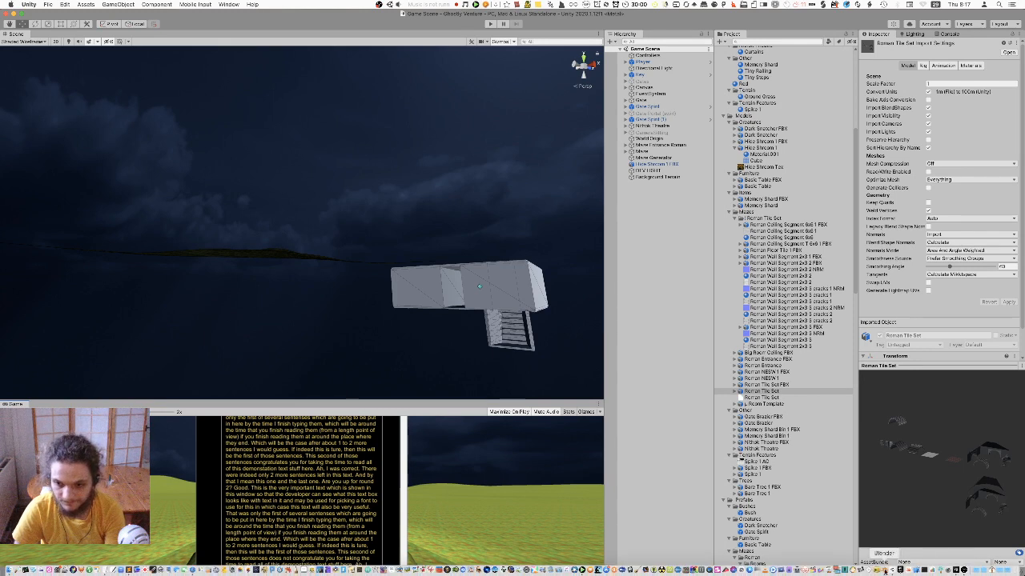
{"action": "left_click", "coordinate": [884, 570]}
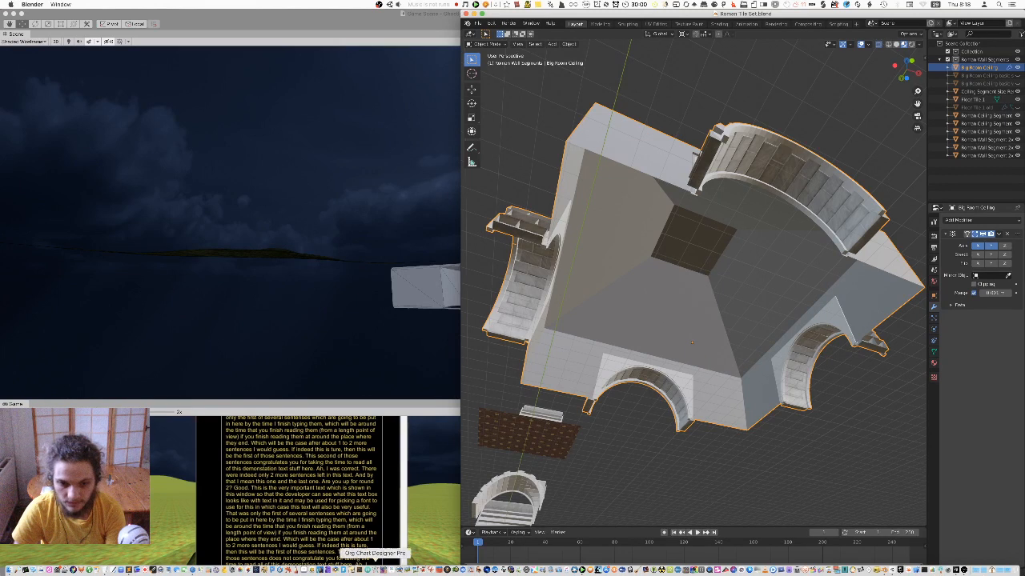
{"action": "left_click", "coordinate": [128, 570]}
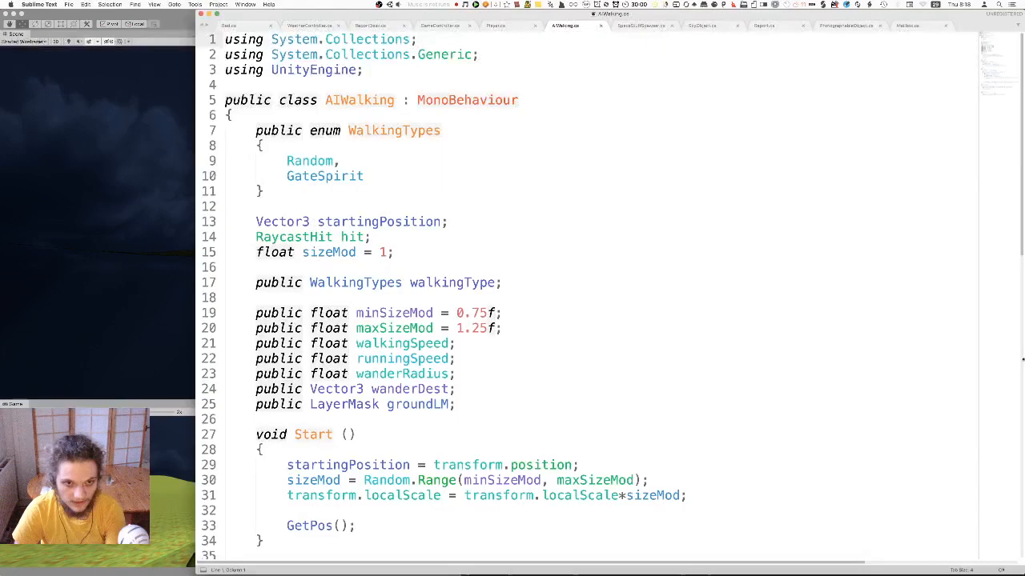
{"action": "scroll", "coordinate": [762, 350], "scroll_direction": "down", "scroll_amount": 5}
{"action": "scroll", "coordinate": [761, 350], "scroll_direction": "down", "scroll_amount": 3}
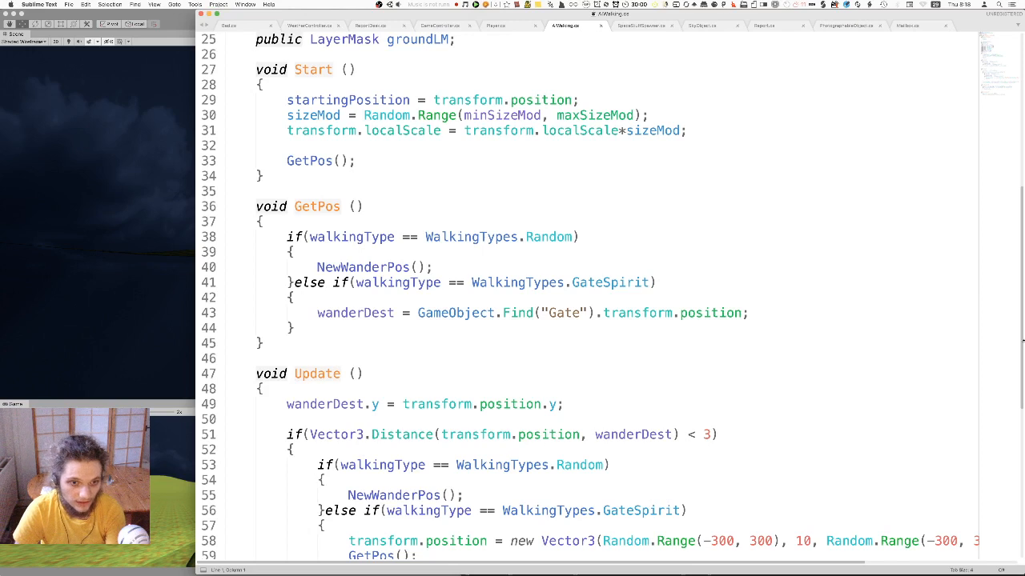
{"action": "scroll", "coordinate": [937, 355], "scroll_direction": "down", "scroll_amount": 6}
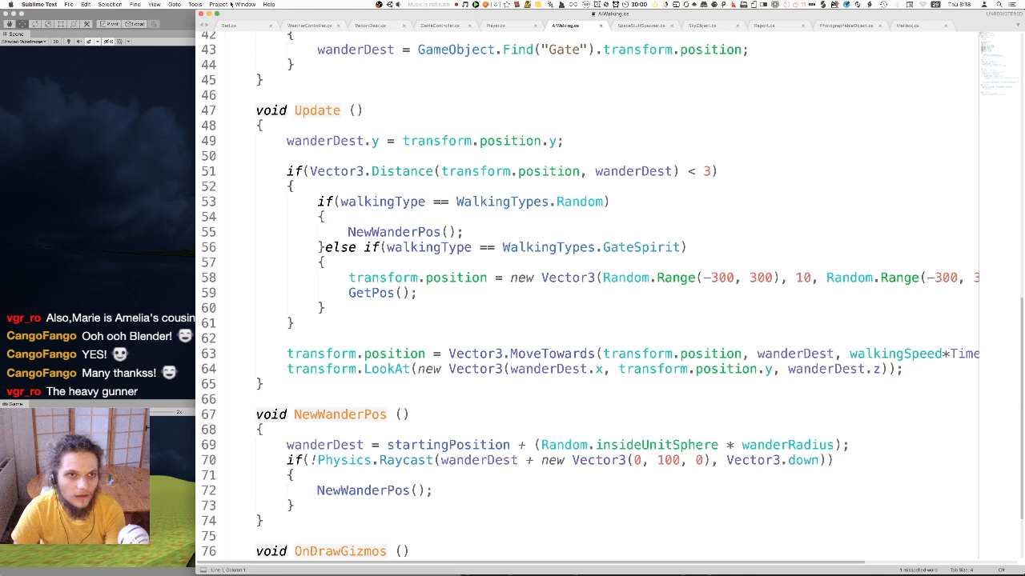
{"action": "left_click", "coordinate": [174, 4]}
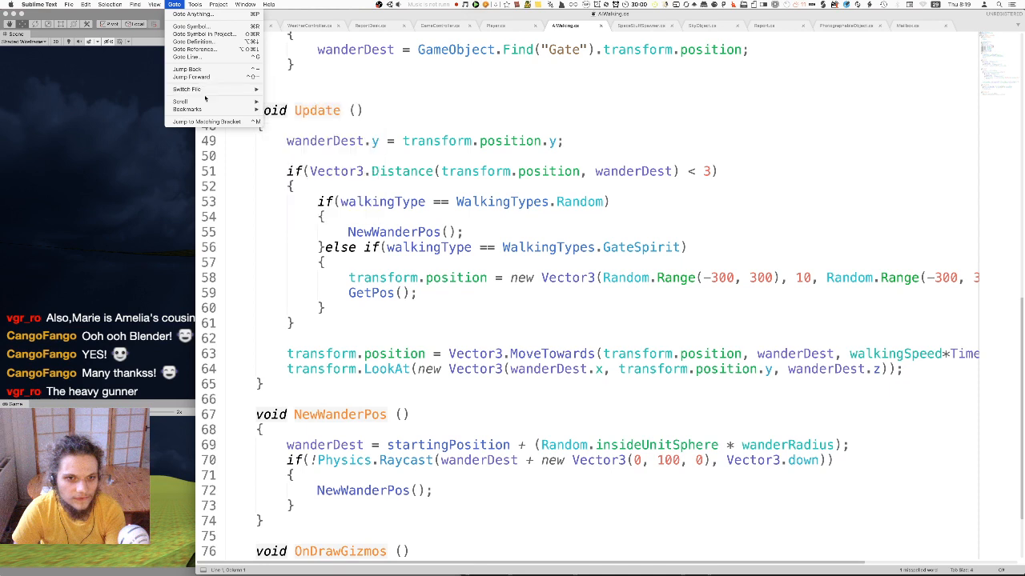
{"action": "mouse_move", "coordinate": [205, 111]}
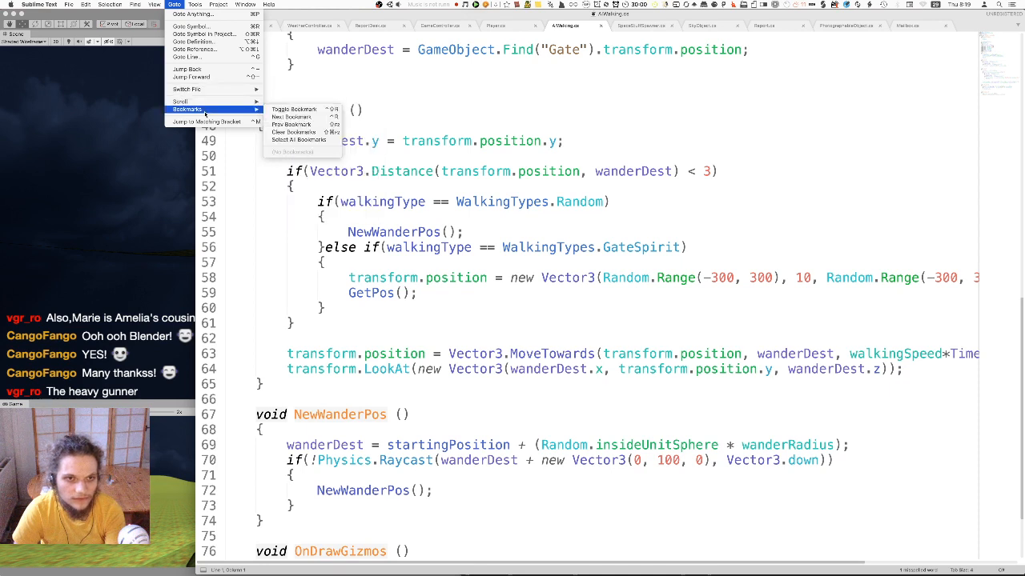
{"action": "left_click", "coordinate": [714, 288]}
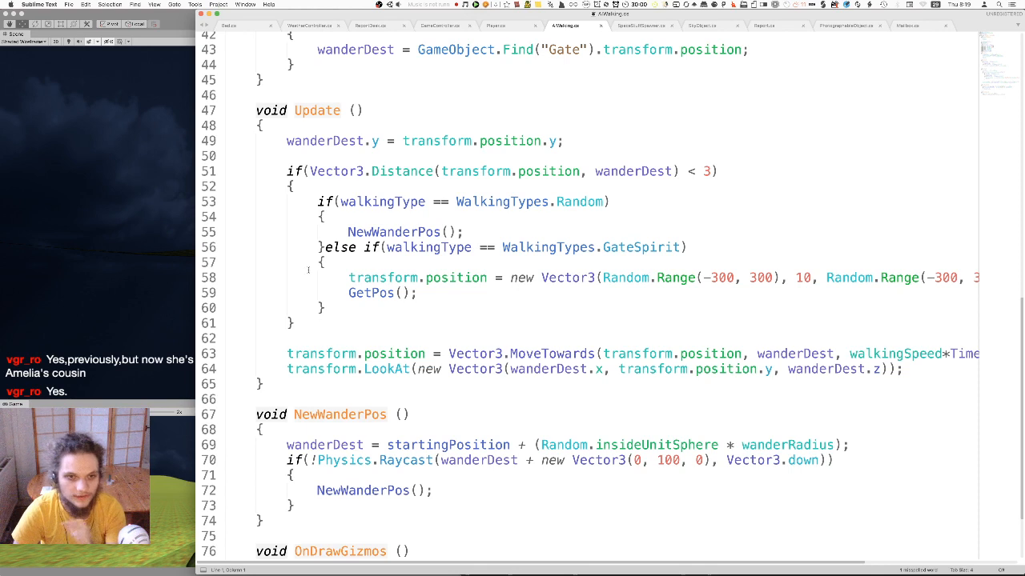
Switch to Unity and playtest the game scene, walking across the field past the bare trees to the maze entrance stairs
{"action": "key", "text": "super+Tab"}
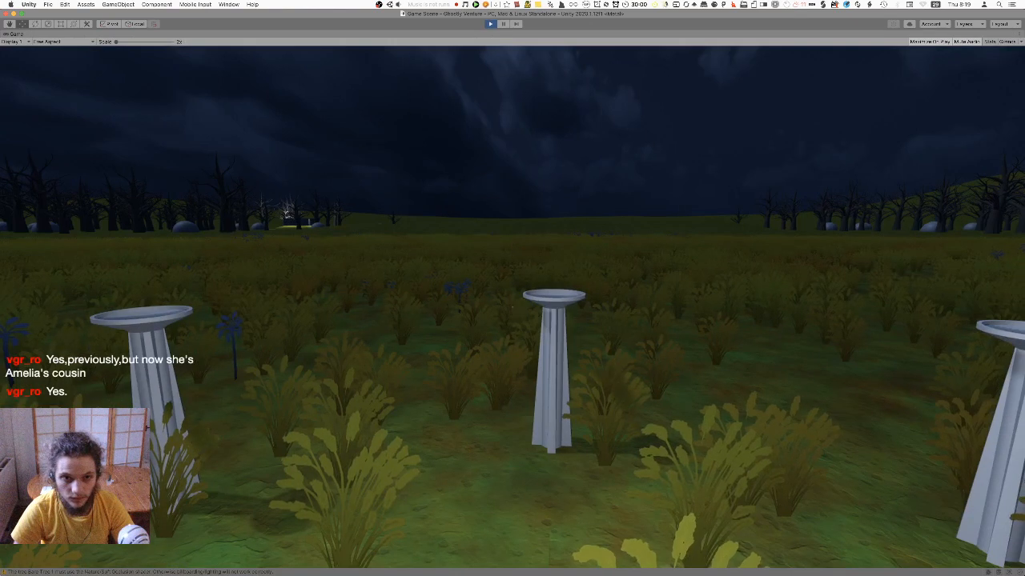
{"action": "key", "text": "w"}
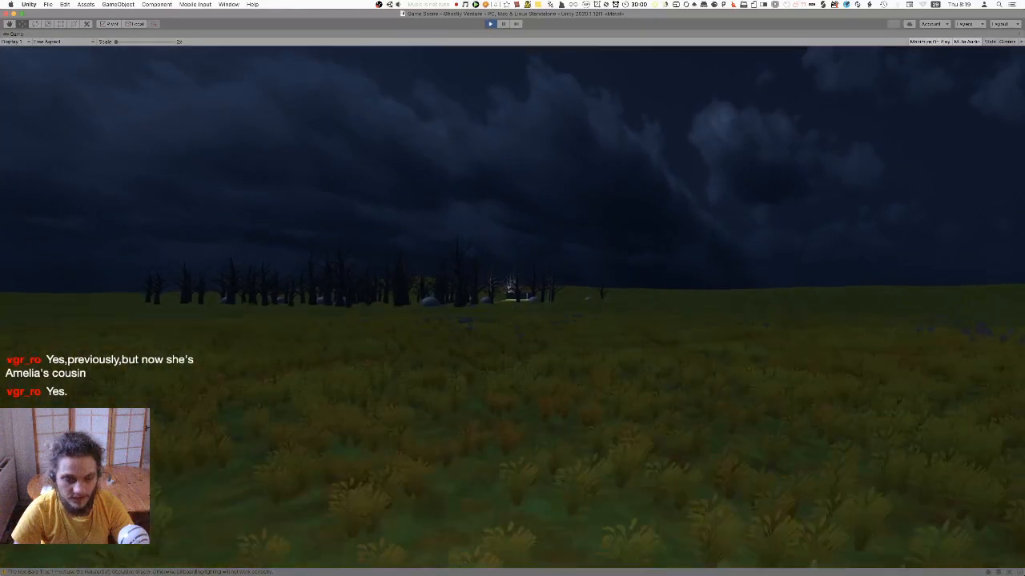
{"action": "key", "text": "w"}
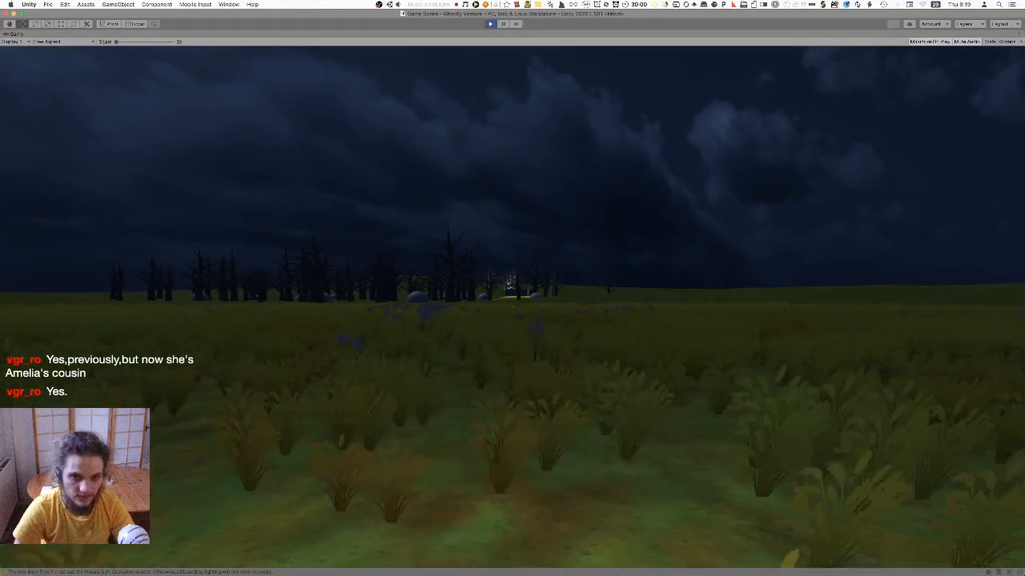
{"action": "key", "text": "w"}
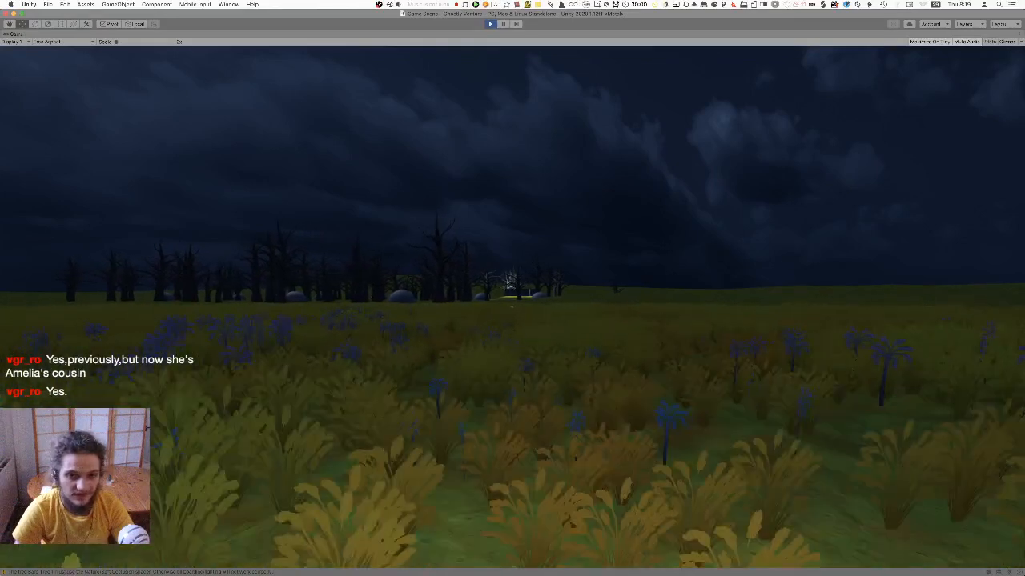
{"action": "key", "text": "w"}
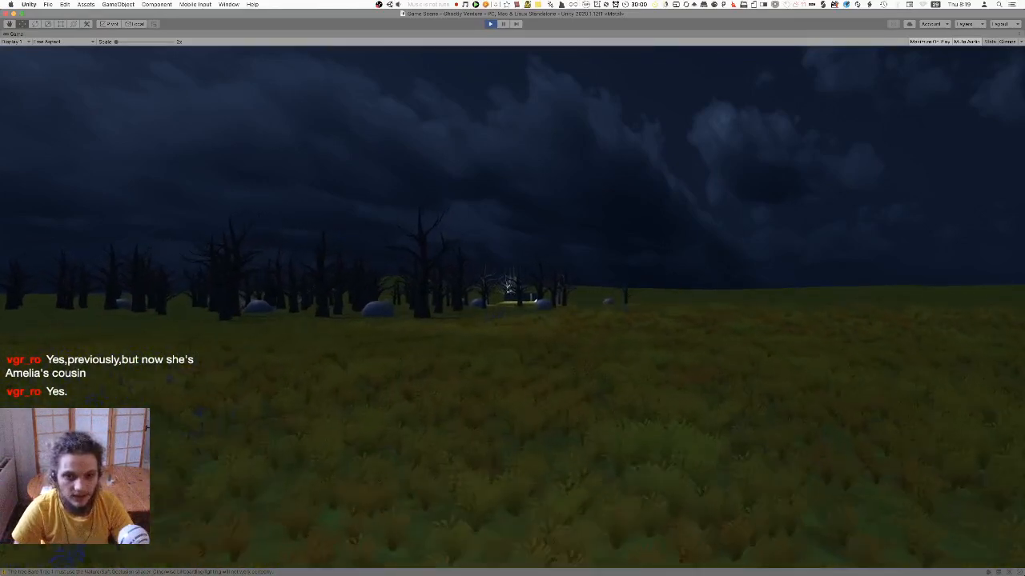
{"action": "key", "text": "w"}
{"action": "key", "text": "w"}
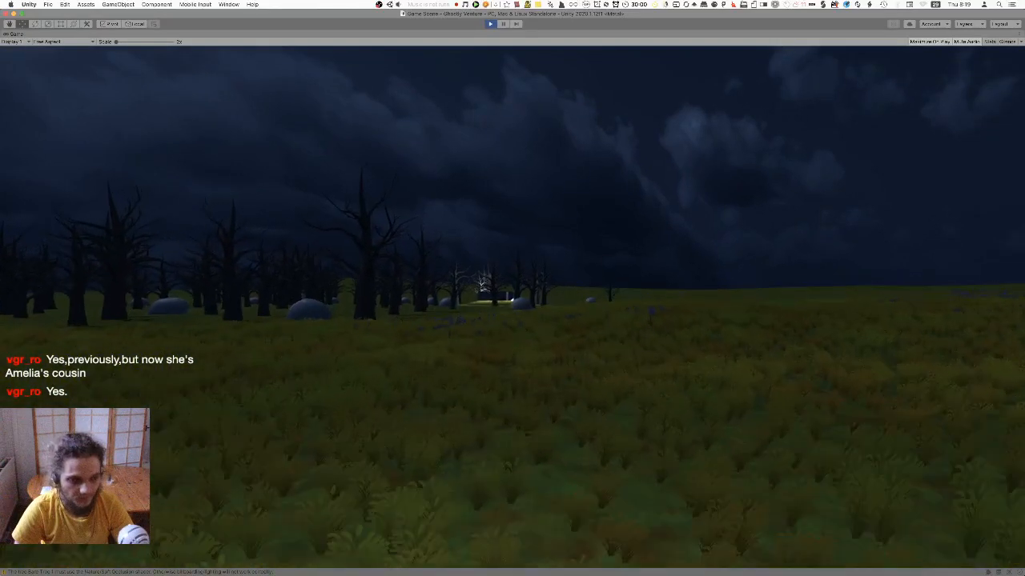
{"action": "key", "text": "w"}
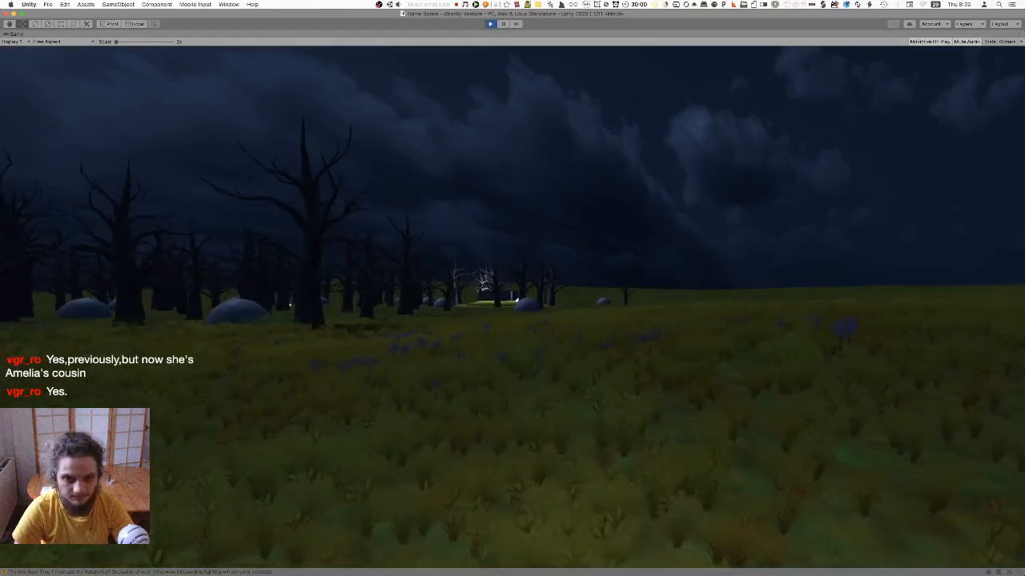
{"action": "key", "text": "w"}
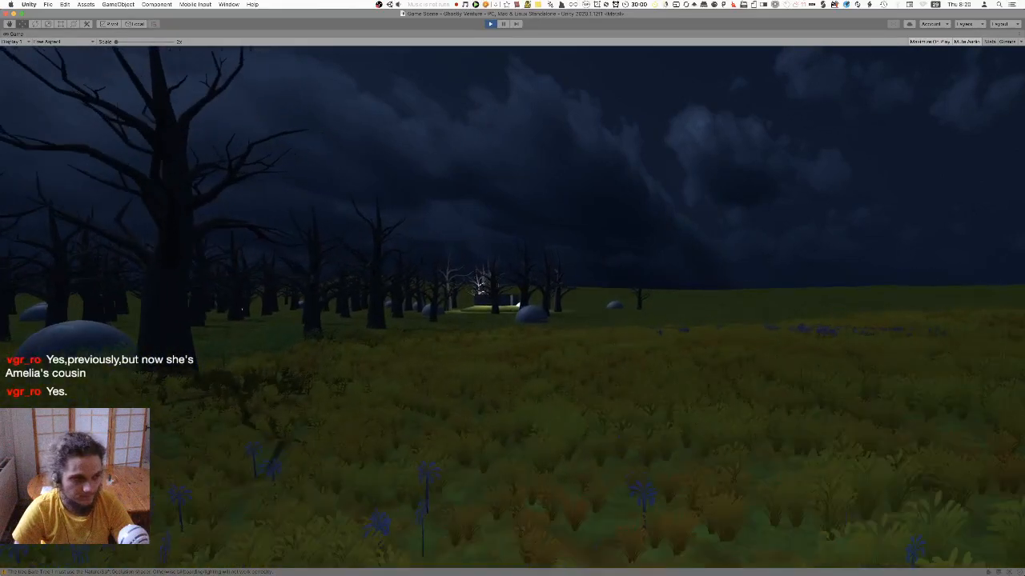
{"action": "key", "text": "w"}
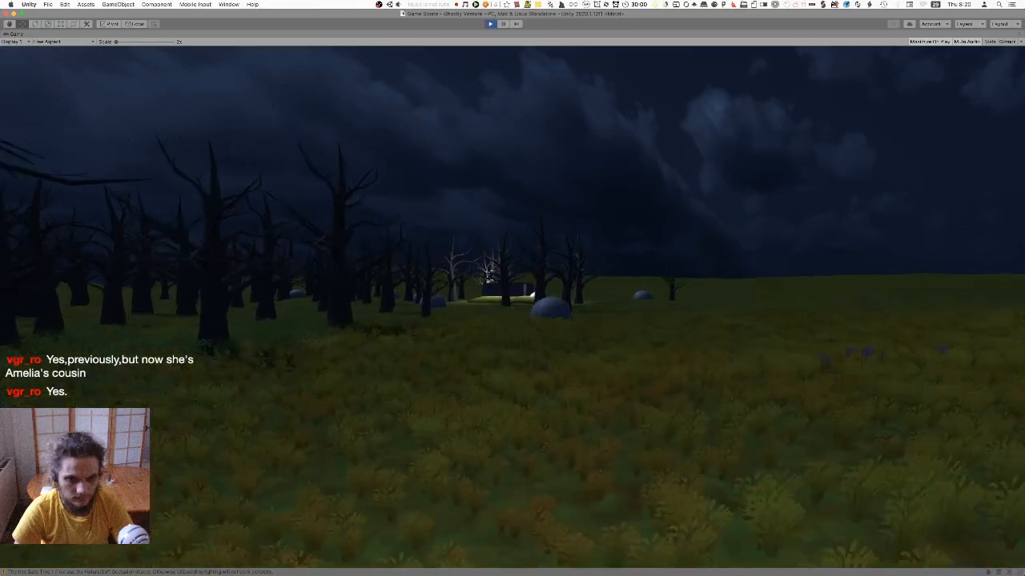
{"action": "key", "text": "w"}
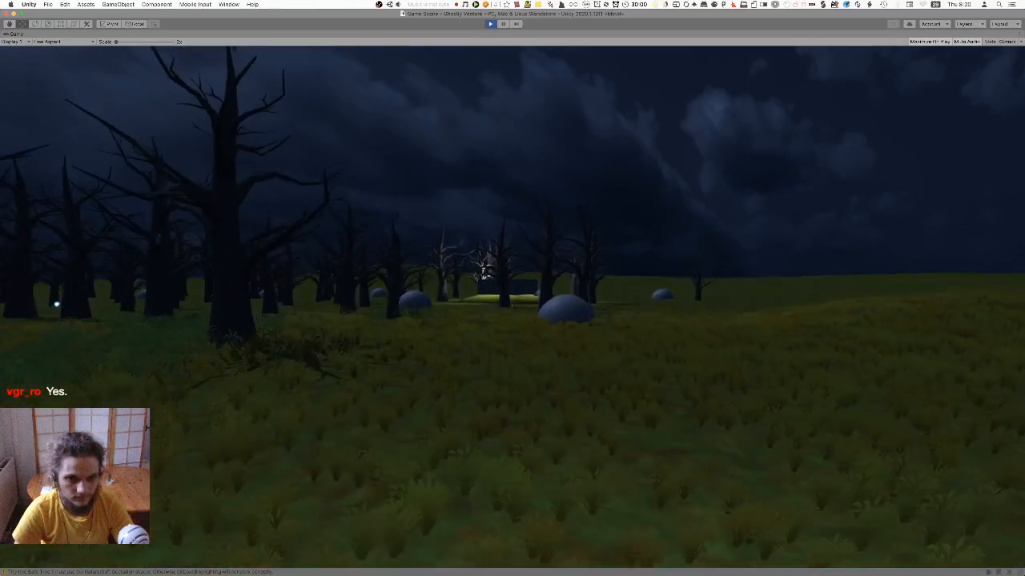
{"action": "key", "text": "w"}
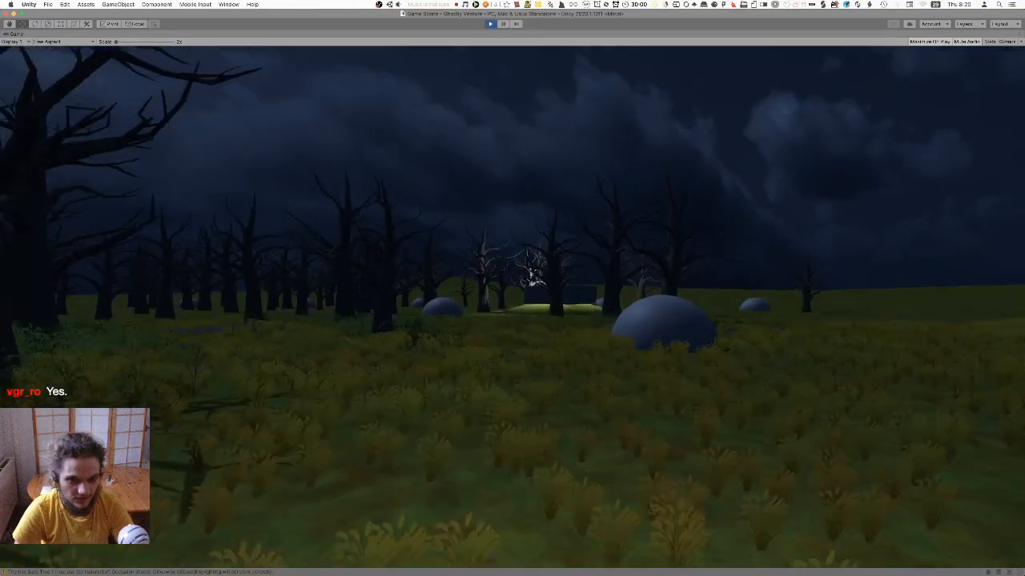
{"action": "key", "text": "w"}
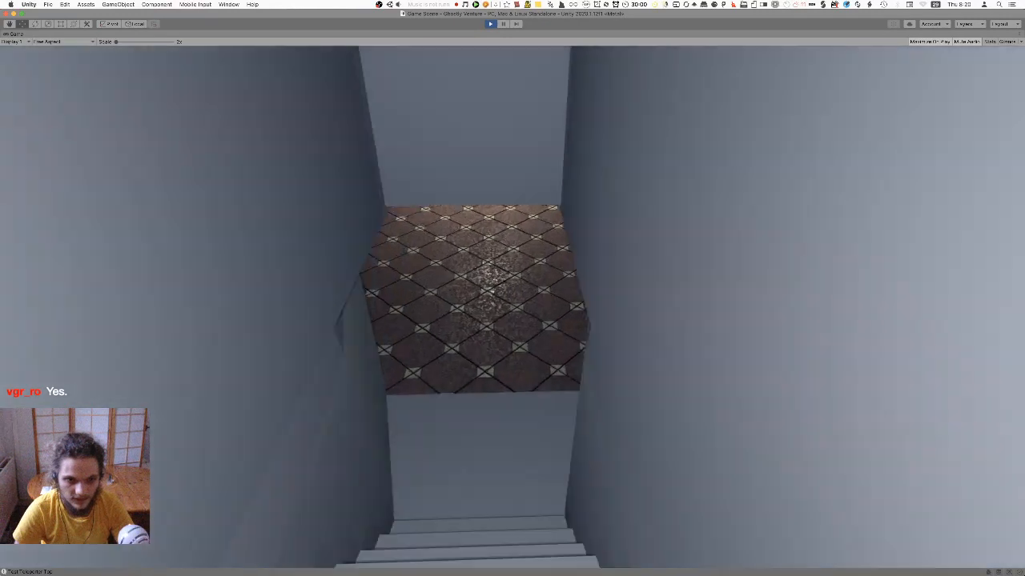
Explore the Roman maze rooms up to the blue cube on the tiled floor, and end the playtest
{"action": "key", "text": "w"}
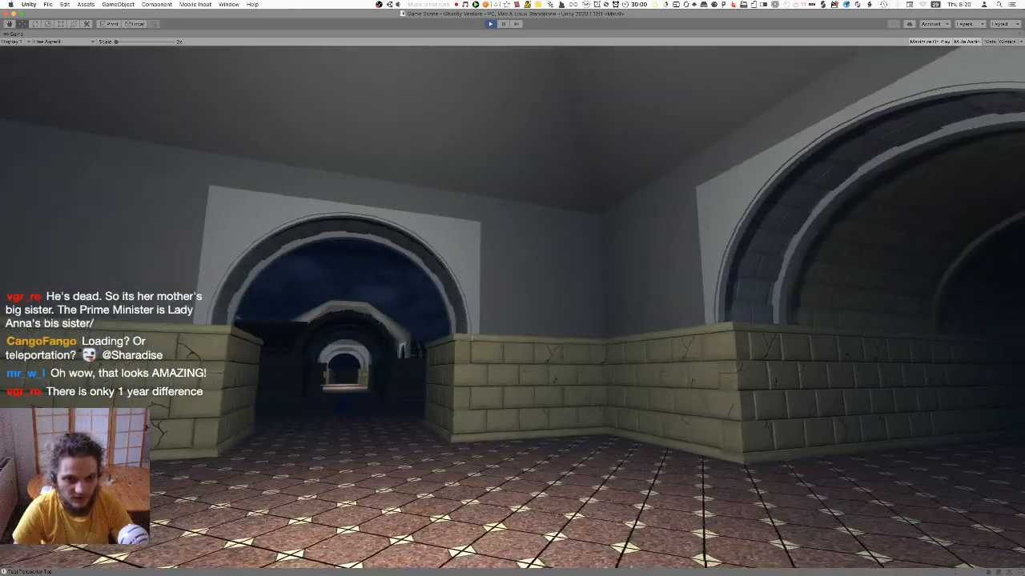
{"action": "key", "text": "w"}
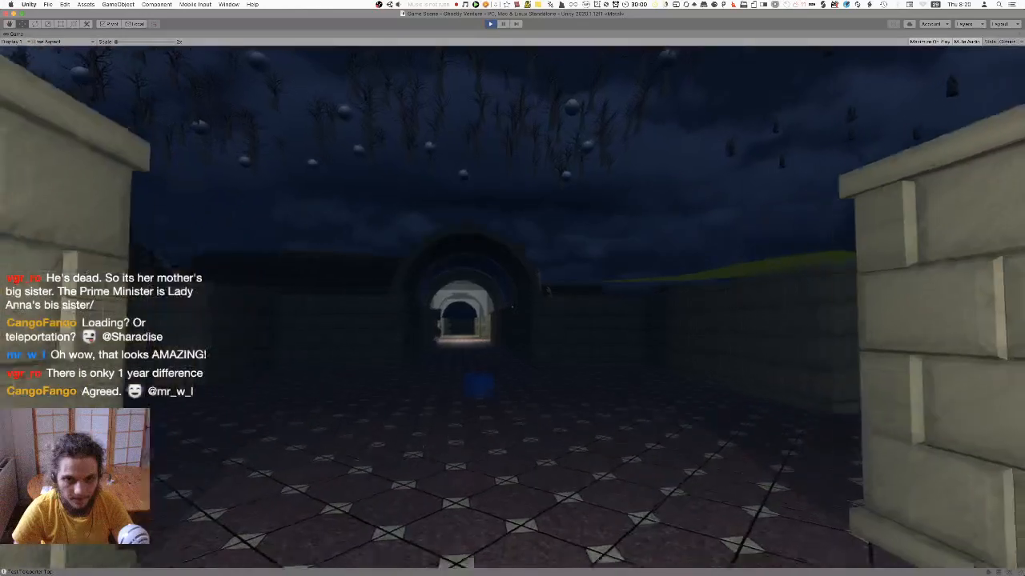
{"action": "key", "text": "w"}
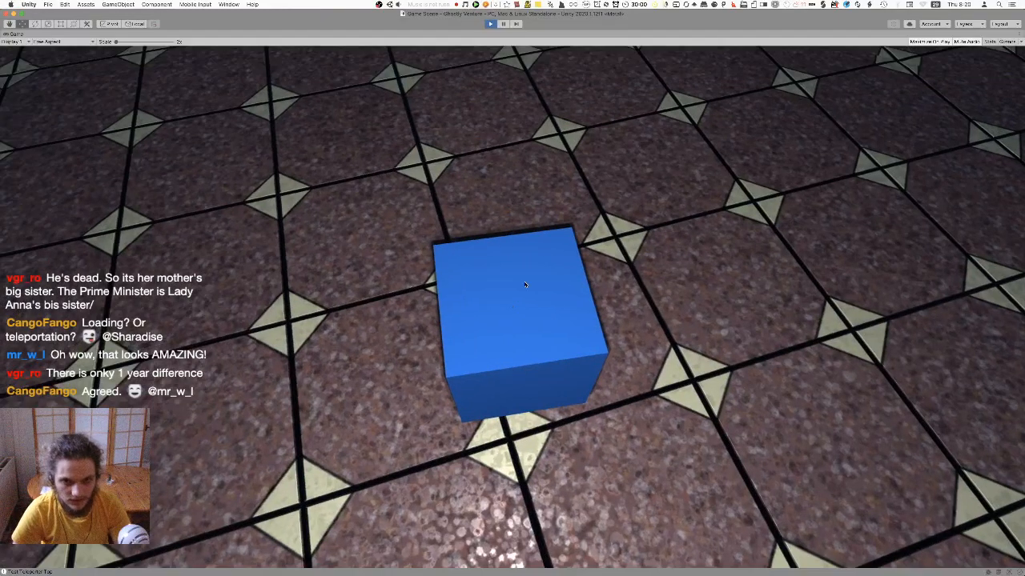
{"action": "key", "text": "super+p"}
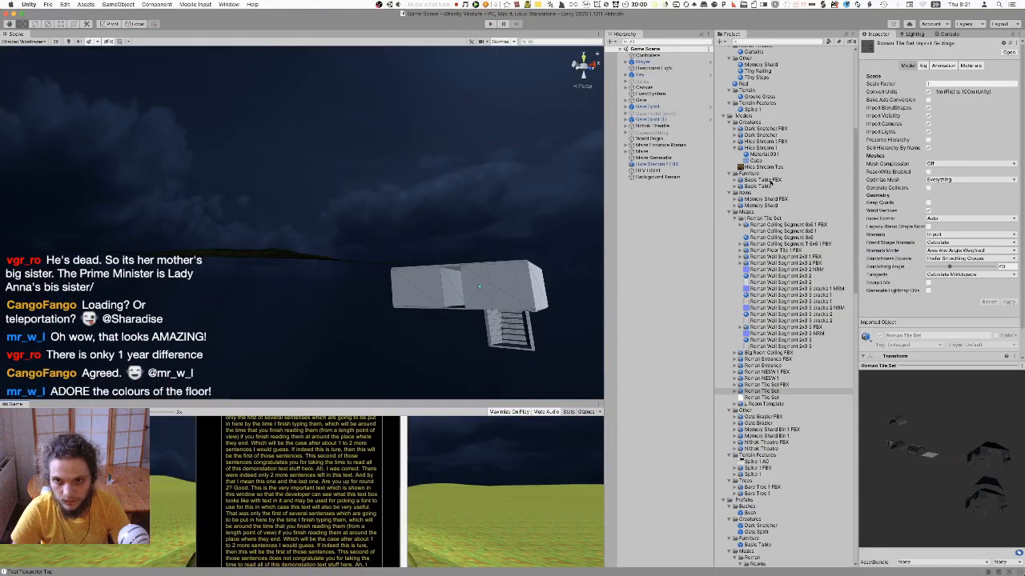
Find the Terran Artefact prefab among the project's Other prefabs, review its components and set its tag to RealItem
{"action": "scroll", "coordinate": [786, 174], "scroll_direction": "up", "scroll_amount": 10}
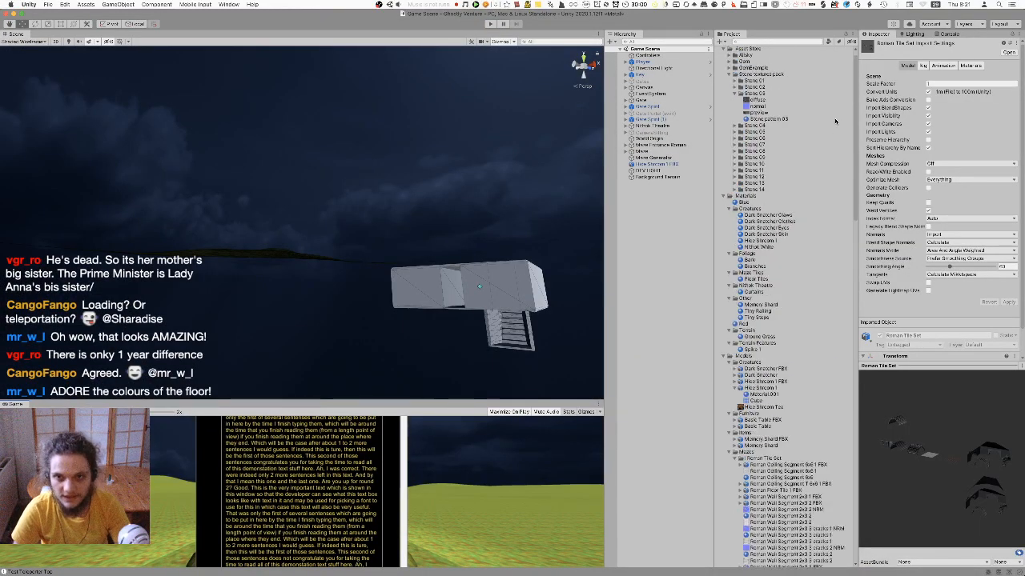
{"action": "scroll", "coordinate": [786, 350], "scroll_direction": "down", "scroll_amount": 4}
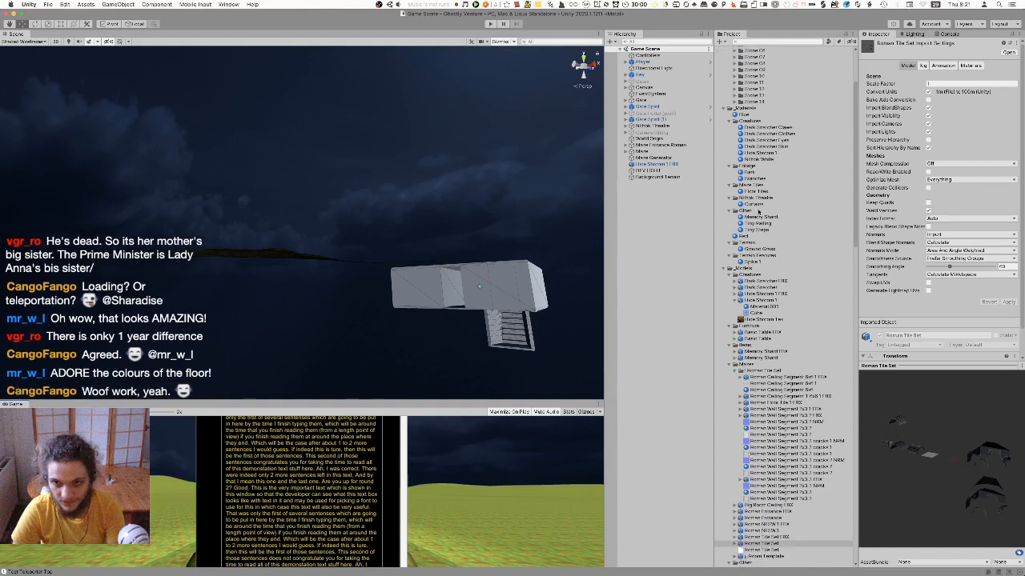
{"action": "scroll", "coordinate": [767, 236], "scroll_direction": "down", "scroll_amount": 12}
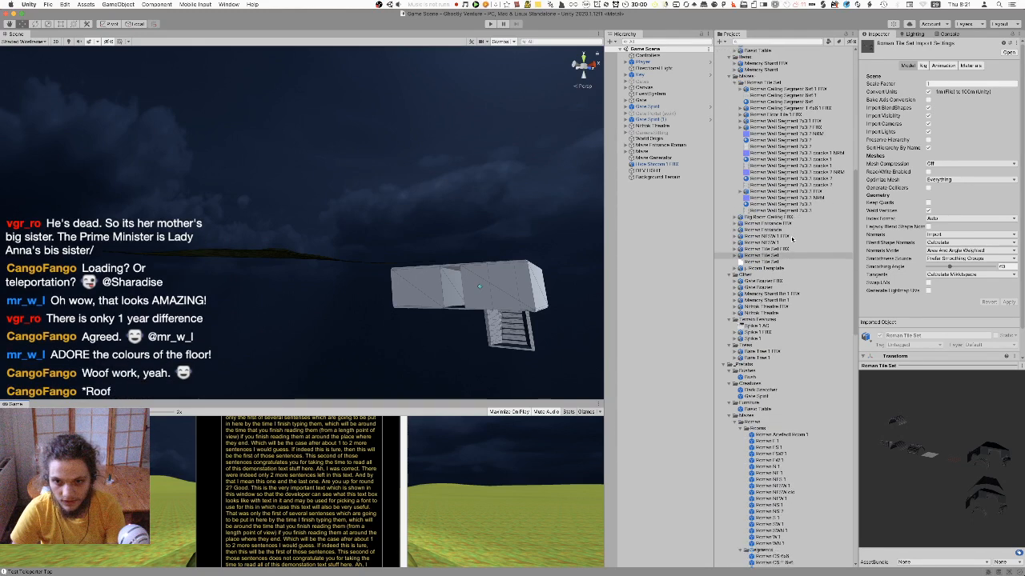
{"action": "scroll", "coordinate": [792, 239], "scroll_direction": "down", "scroll_amount": 11}
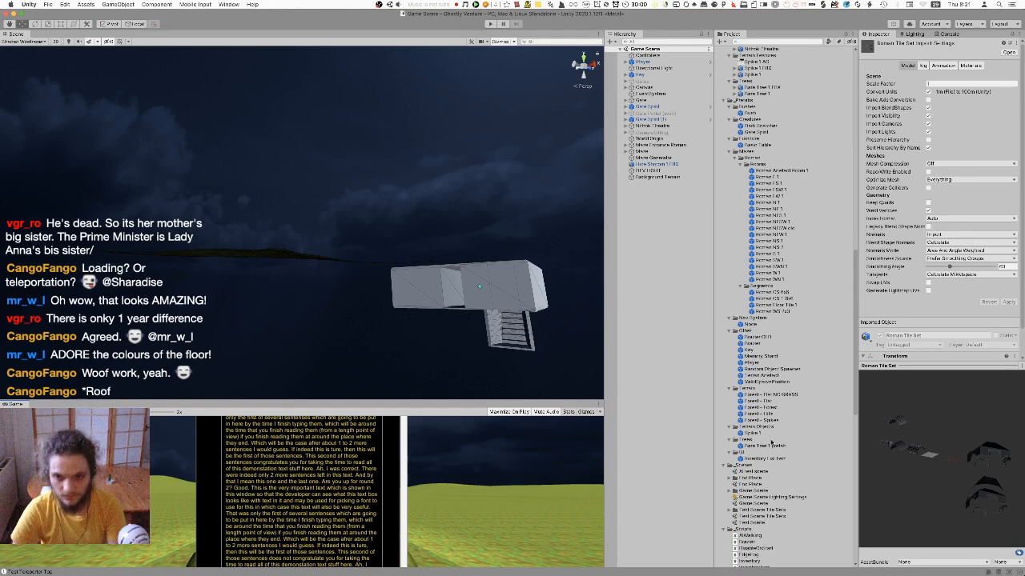
{"action": "left_click", "coordinate": [789, 375]}
{"action": "scroll", "coordinate": [955, 284], "scroll_direction": "down", "scroll_amount": 5}
{"action": "scroll", "coordinate": [952, 287], "scroll_direction": "down", "scroll_amount": 3}
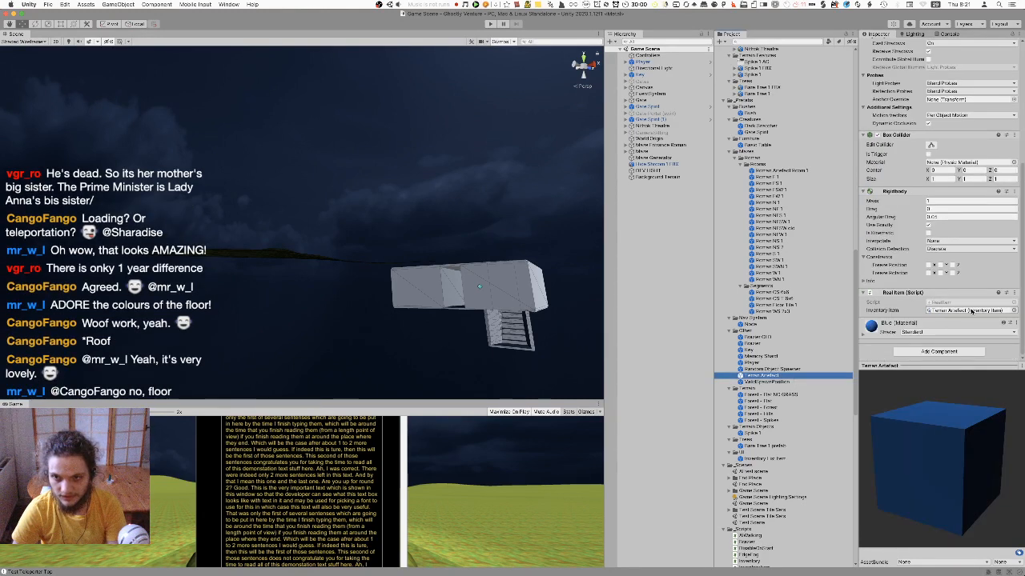
{"action": "scroll", "coordinate": [913, 212], "scroll_direction": "up", "scroll_amount": 4}
{"action": "scroll", "coordinate": [917, 160], "scroll_direction": "up", "scroll_amount": 5}
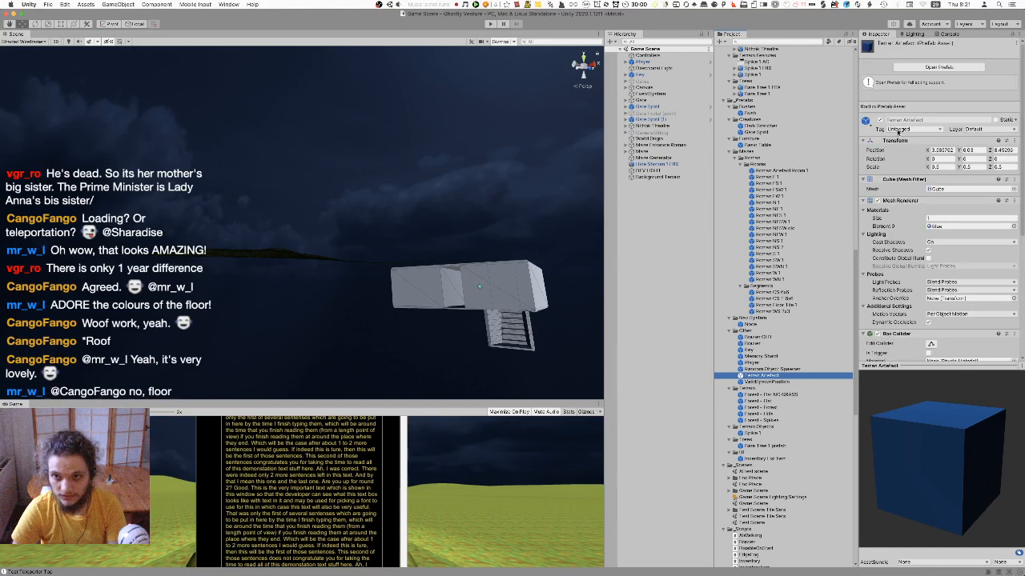
{"action": "left_click", "coordinate": [900, 129]}
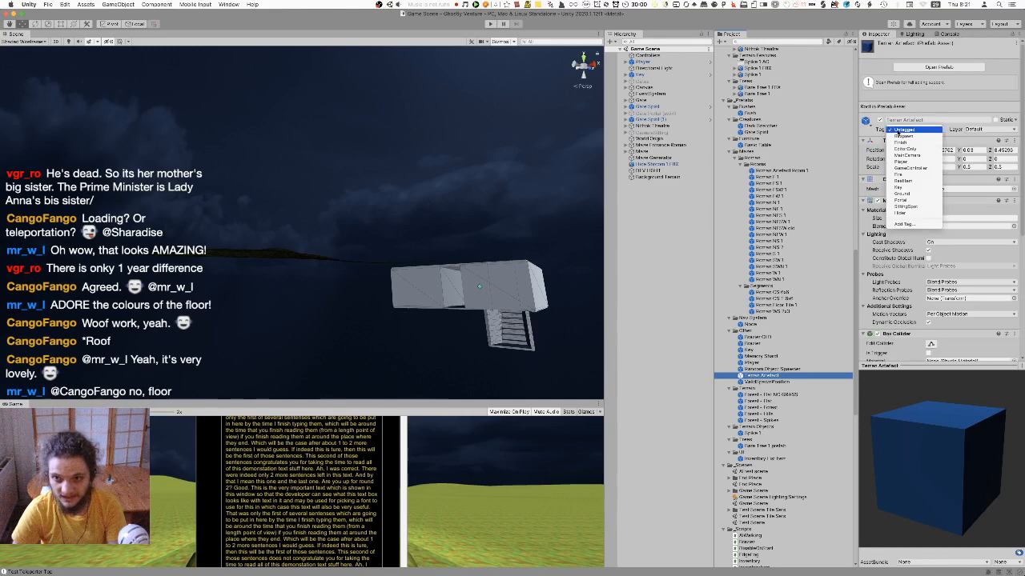
{"action": "left_click", "coordinate": [917, 182]}
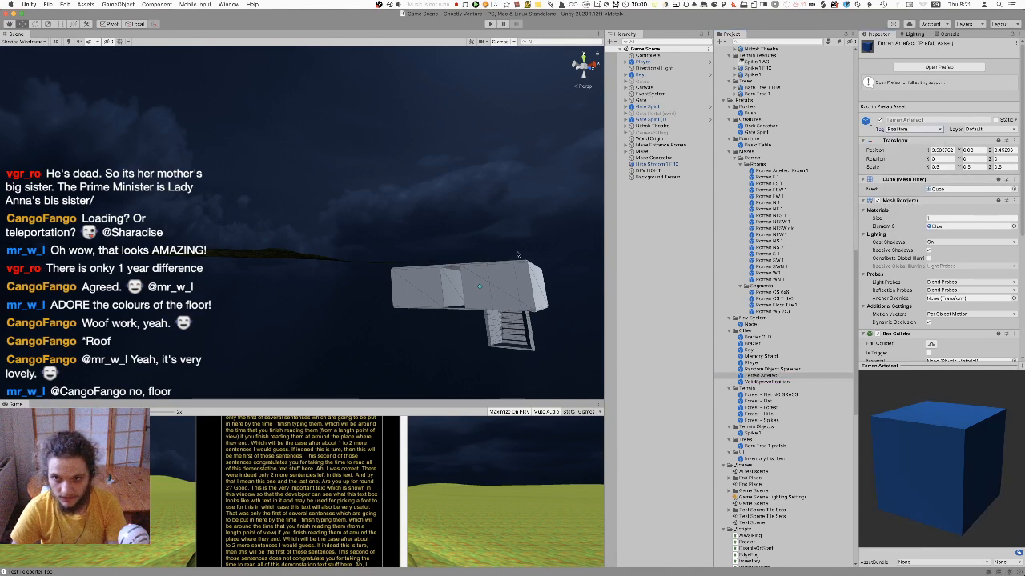
Start a playtest of the game scene and walk across the grass field to the dark entrance building and into the maze
{"action": "key", "text": "super+p"}
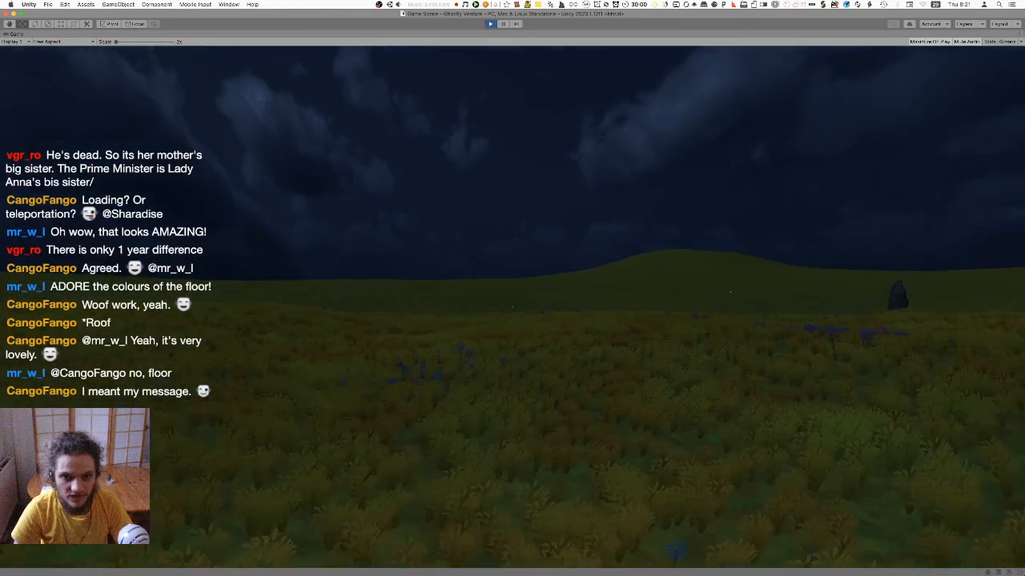
{"action": "key", "text": "w"}
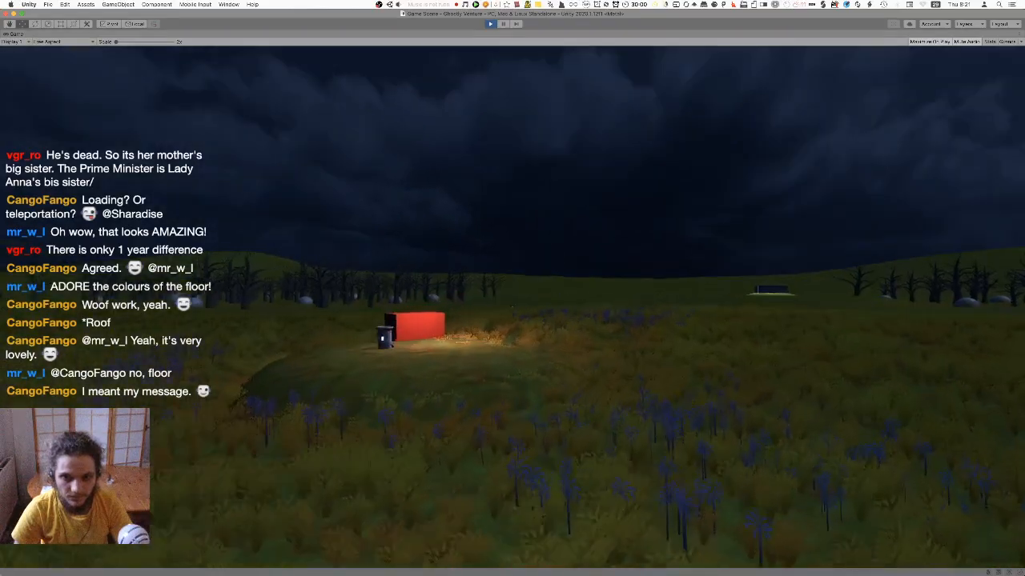
{"action": "key", "text": "w"}
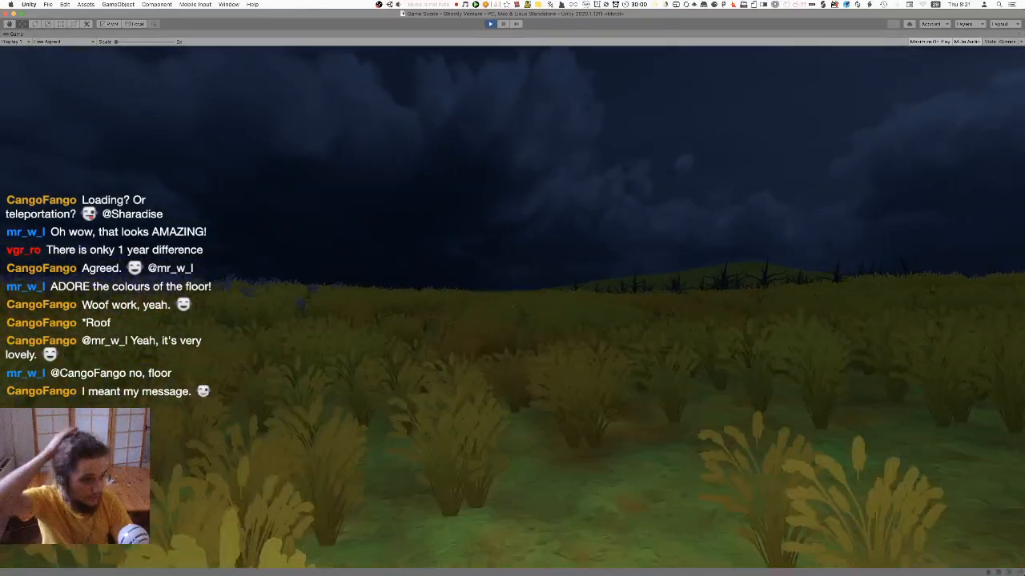
{"action": "key", "text": "w"}
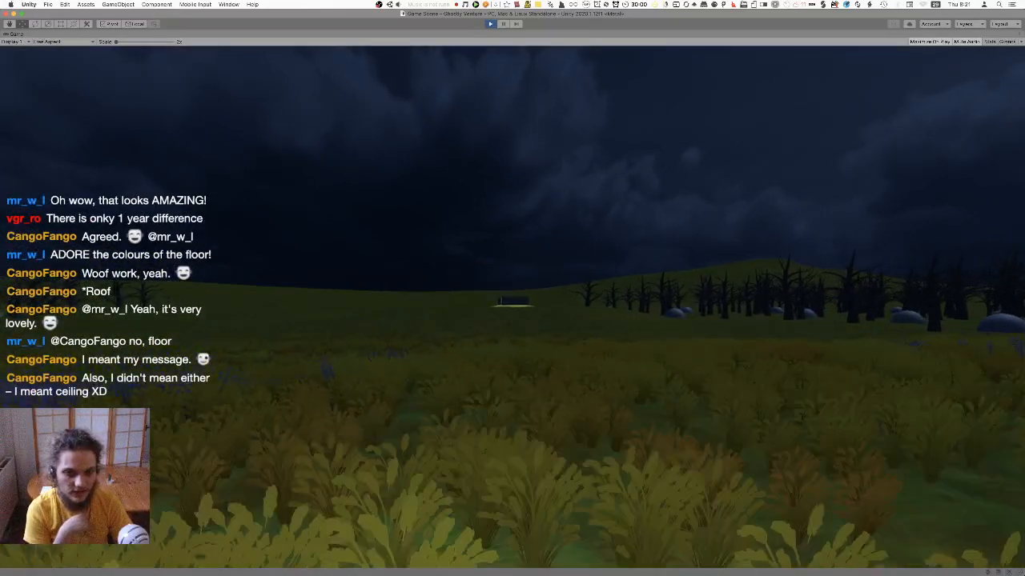
{"action": "key", "text": "w"}
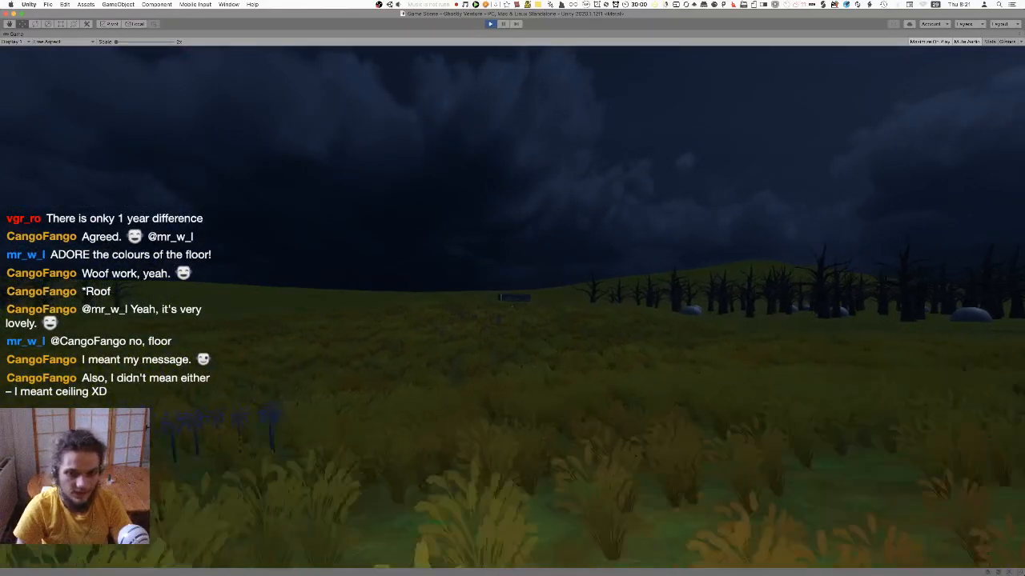
{"action": "key", "text": "w"}
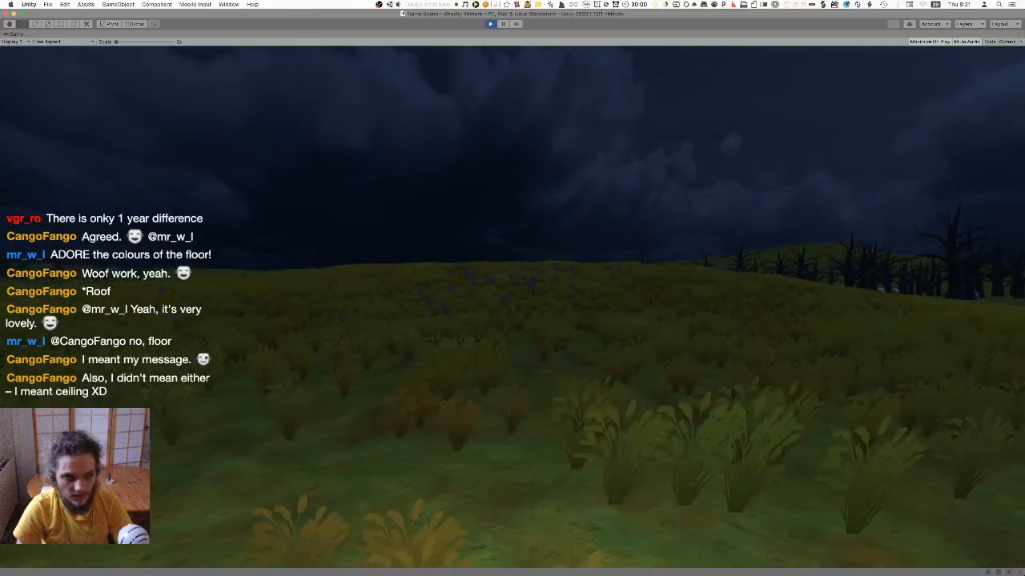
{"action": "key", "text": "w"}
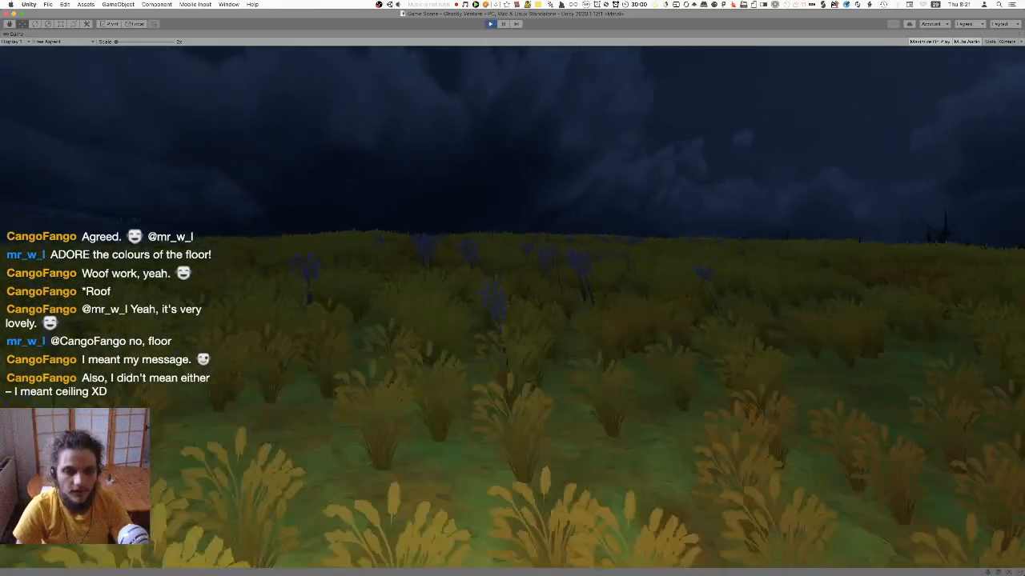
{"action": "key", "text": "w"}
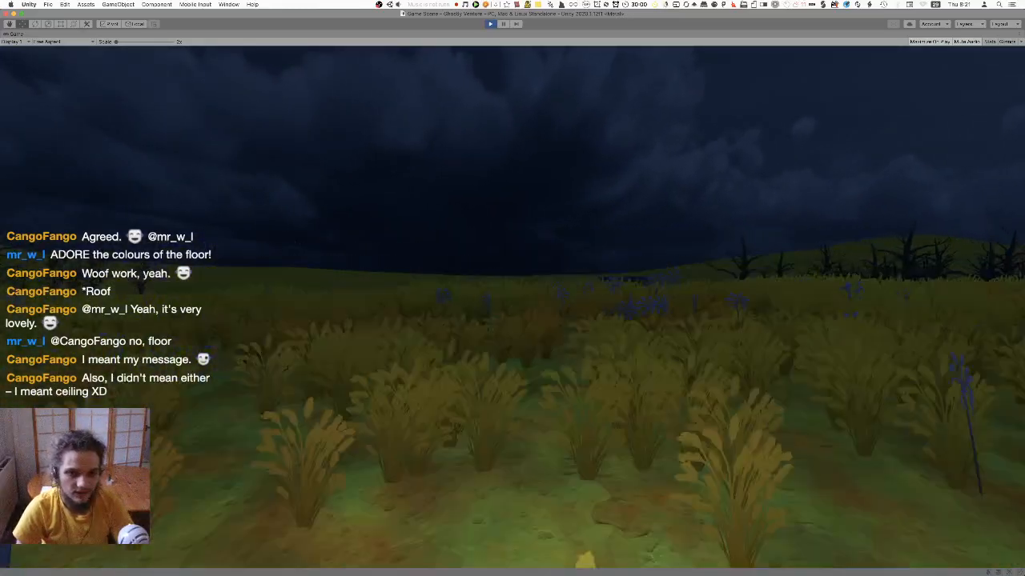
{"action": "key", "text": "w"}
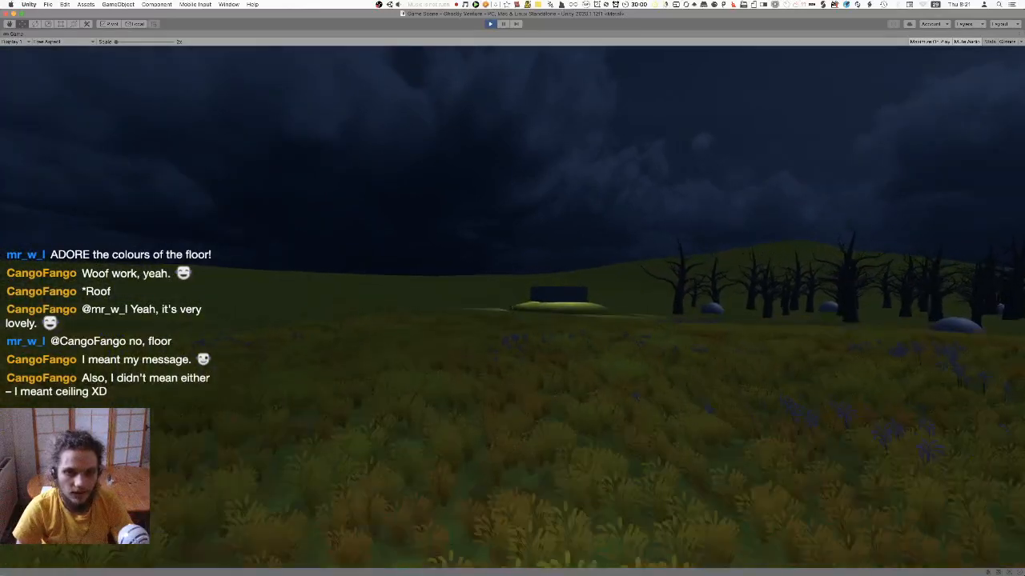
{"action": "key", "text": "w"}
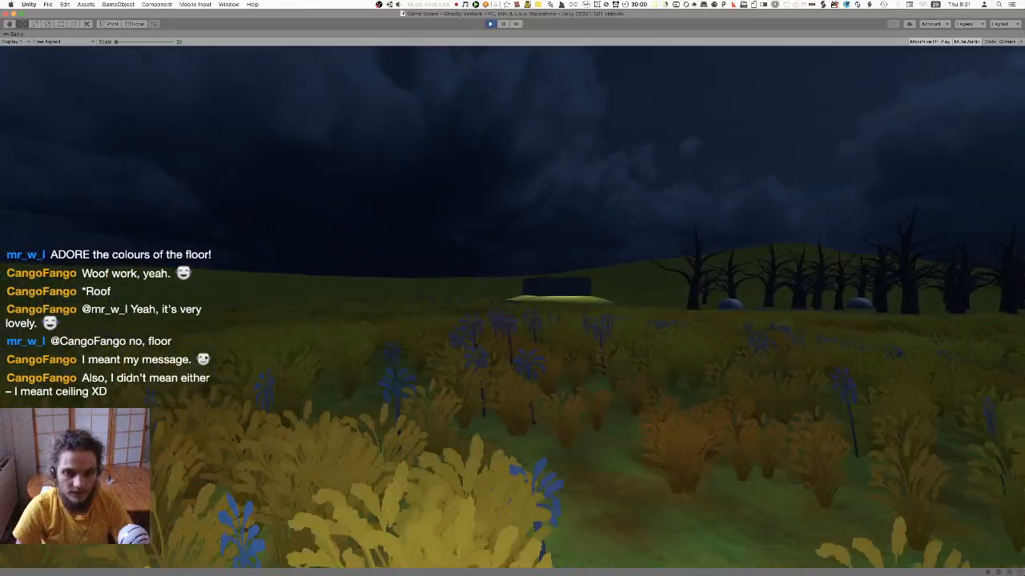
{"action": "key", "text": "w"}
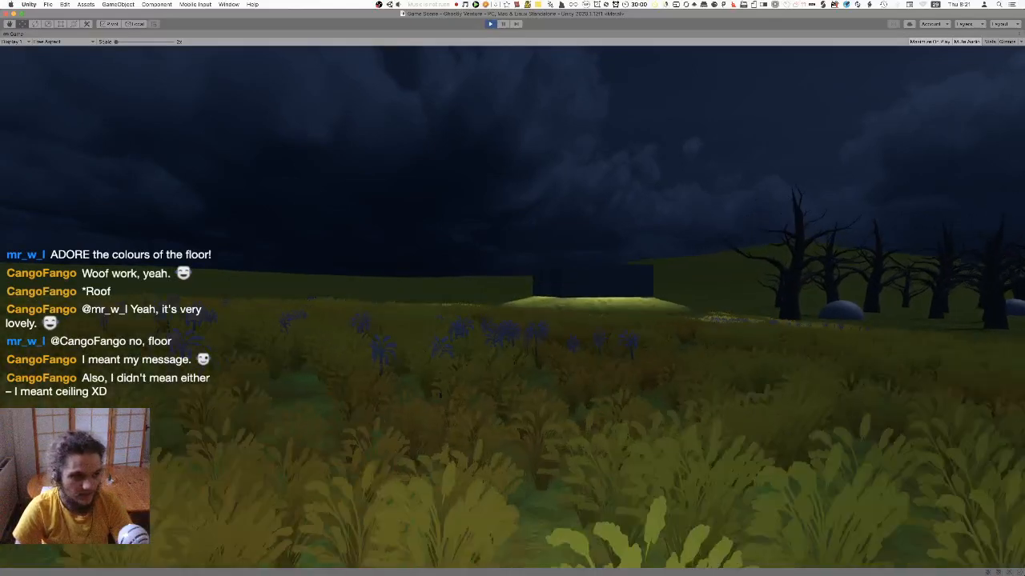
{"action": "key", "text": "w"}
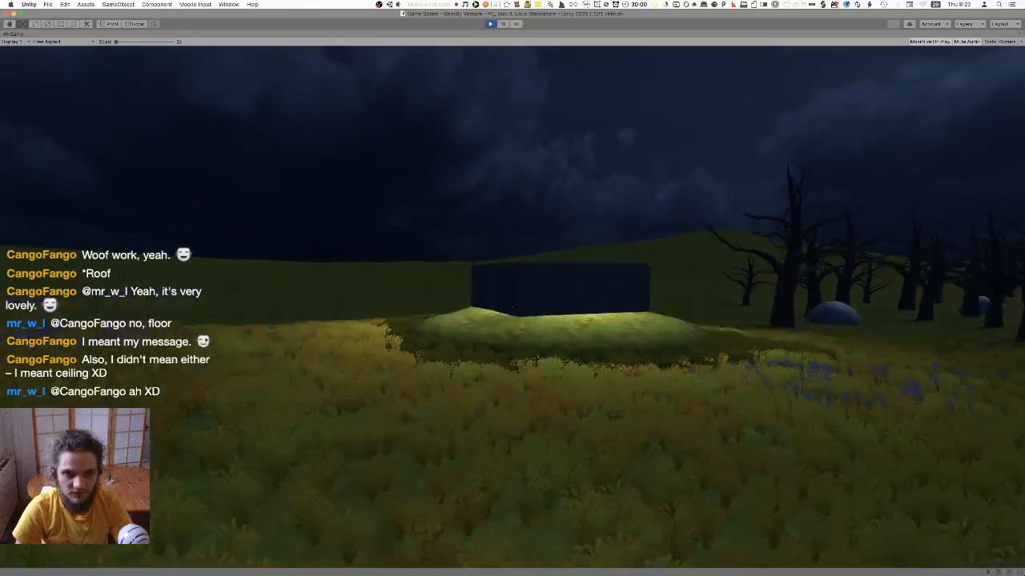
{"action": "key", "text": "w"}
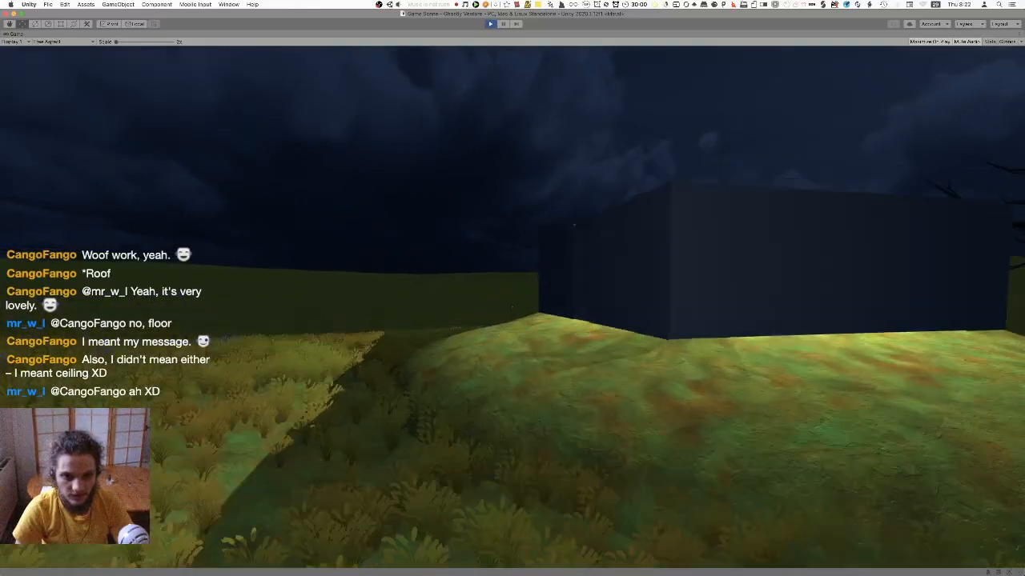
{"action": "key", "text": "w"}
{"action": "key", "text": "w"}
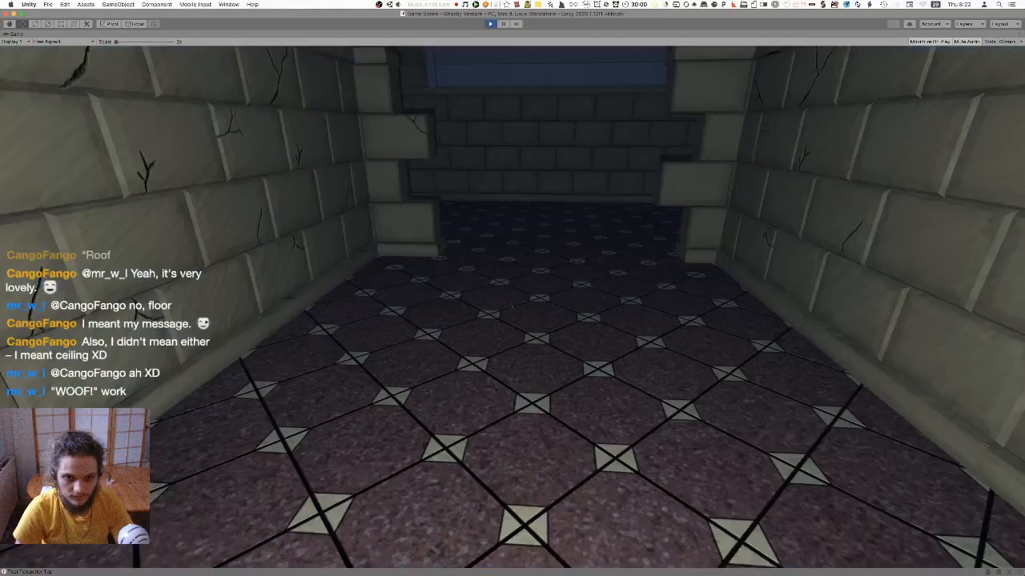
Walk through the roofless brick corridors of the Roman maze to the blue cube on the tiled floor
{"action": "key", "text": "w"}
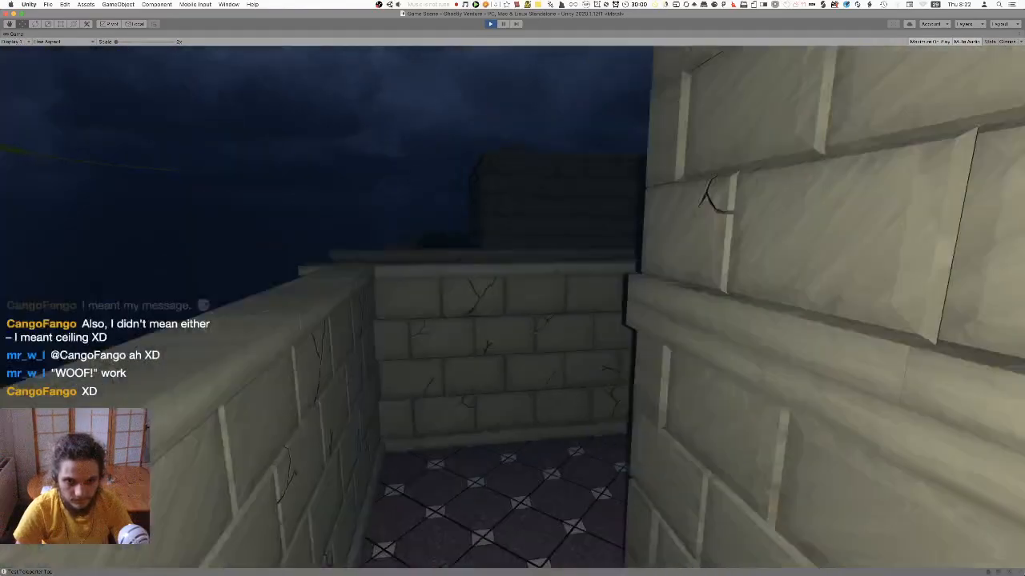
{"action": "key", "text": "w"}
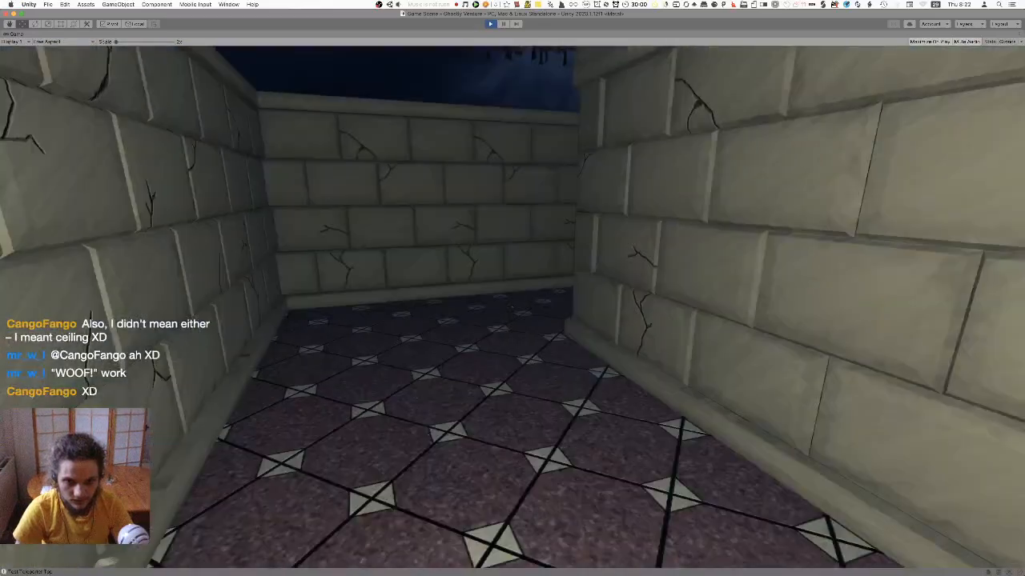
{"action": "key", "text": "w"}
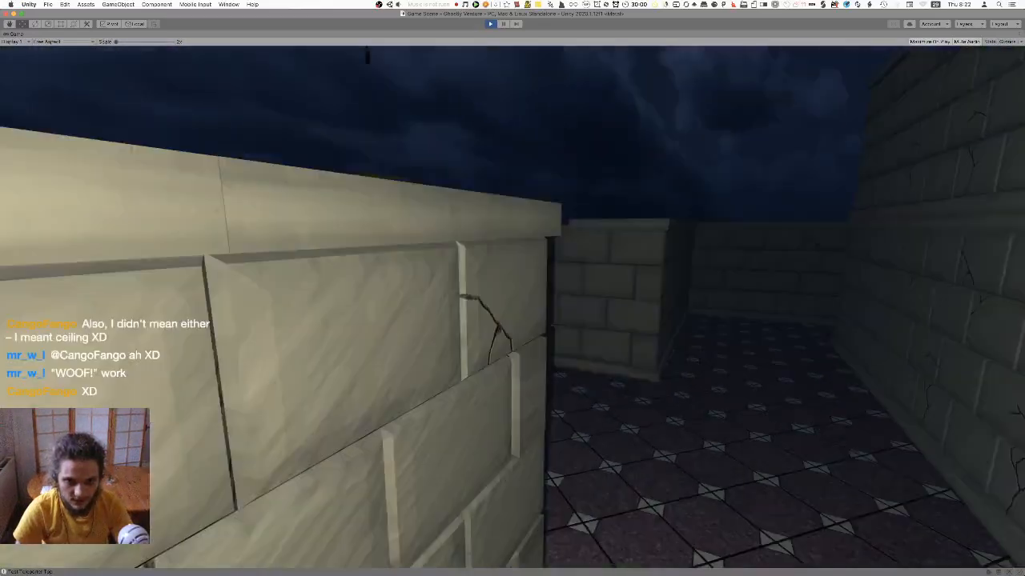
{"action": "key", "text": "w"}
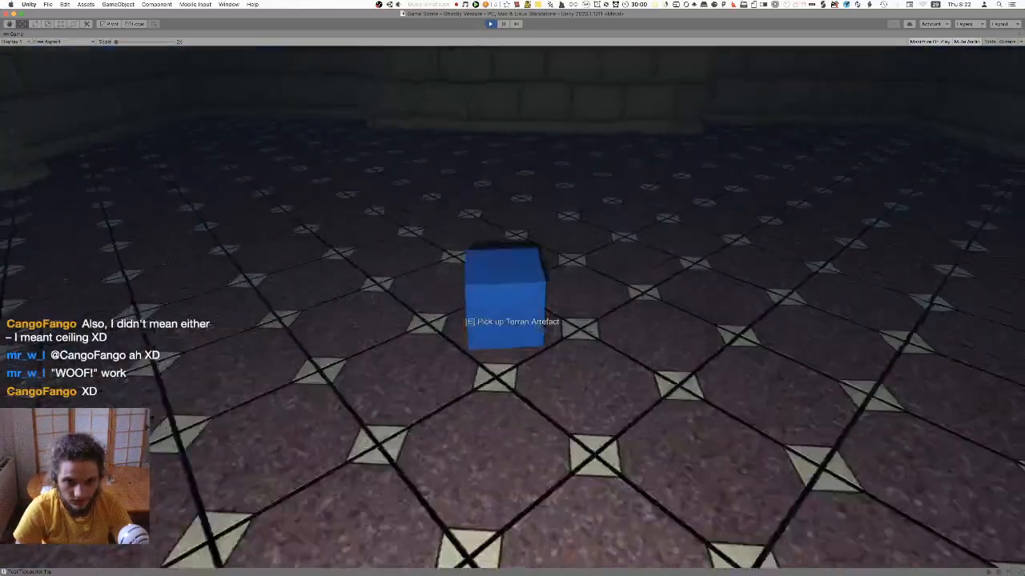
{"action": "key", "text": "w"}
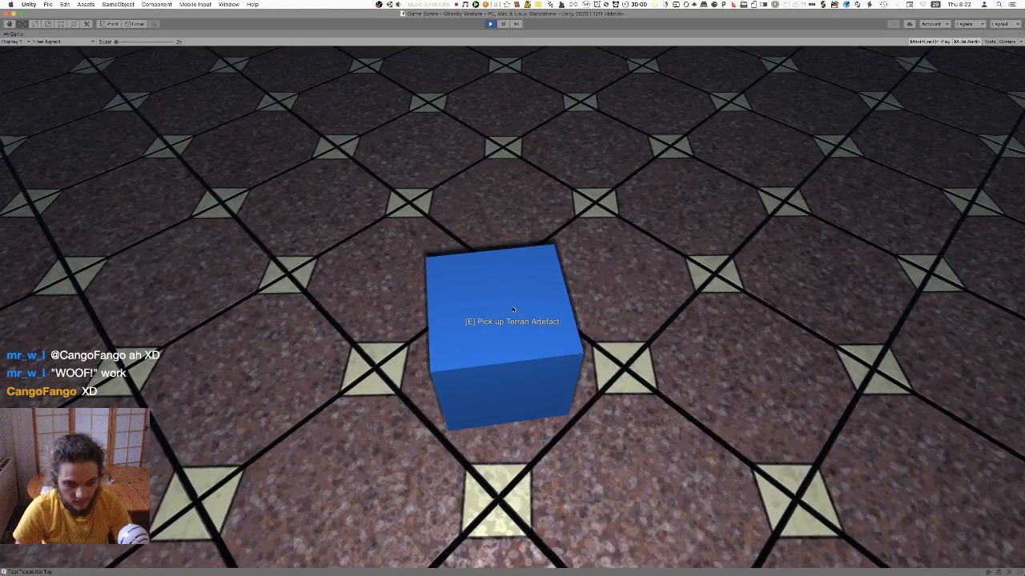
Pick up the Terran Artefact cube, select it in the in-game inventory, and end the playtest
{"action": "key", "text": "Tab"}
{"action": "left_click", "coordinate": [432, 213]}
{"action": "key", "text": "Tab"}
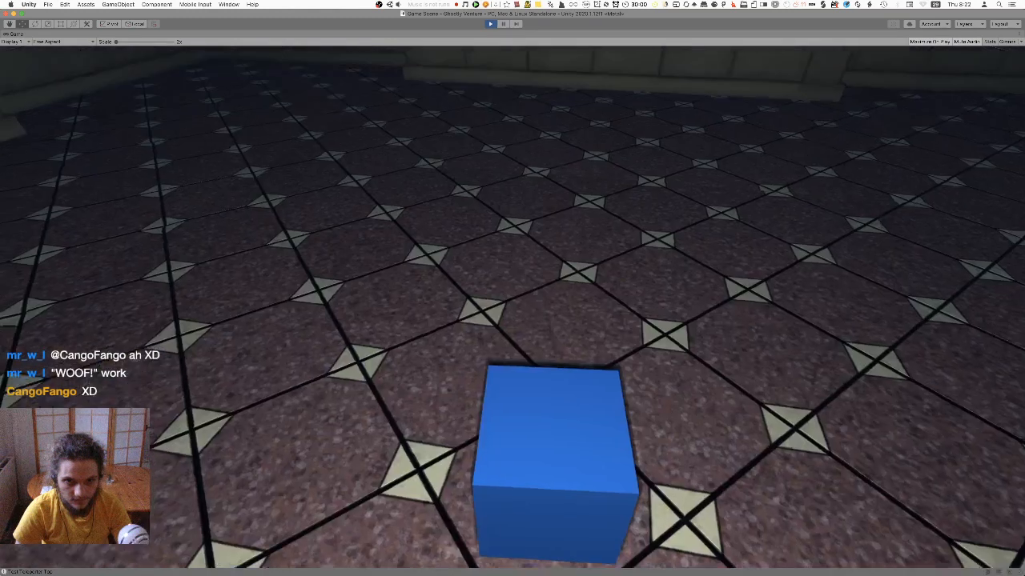
{"action": "key", "text": "e"}
{"action": "key", "text": "Tab"}
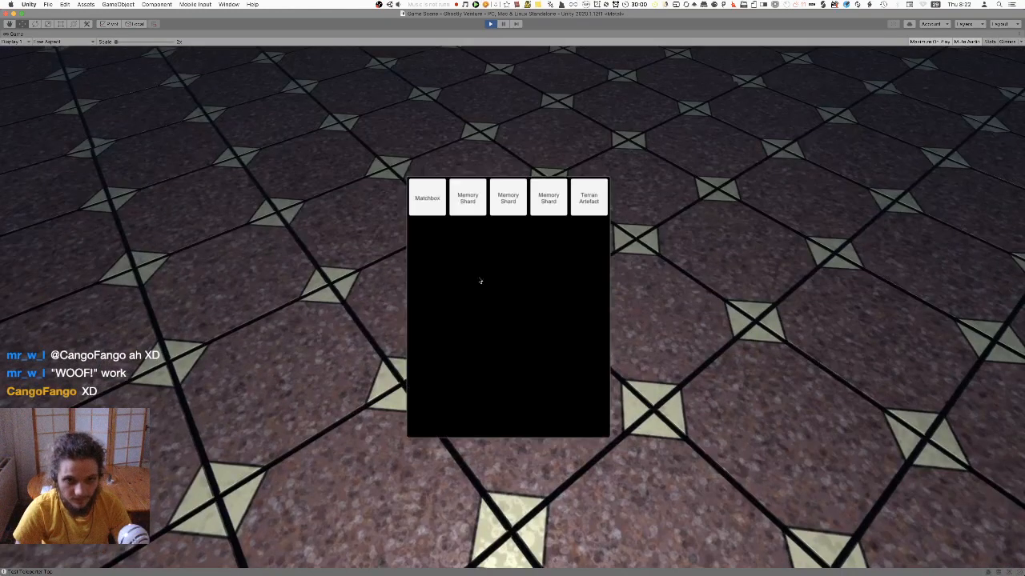
{"action": "left_click", "coordinate": [580, 196]}
{"action": "key", "text": "super+p"}
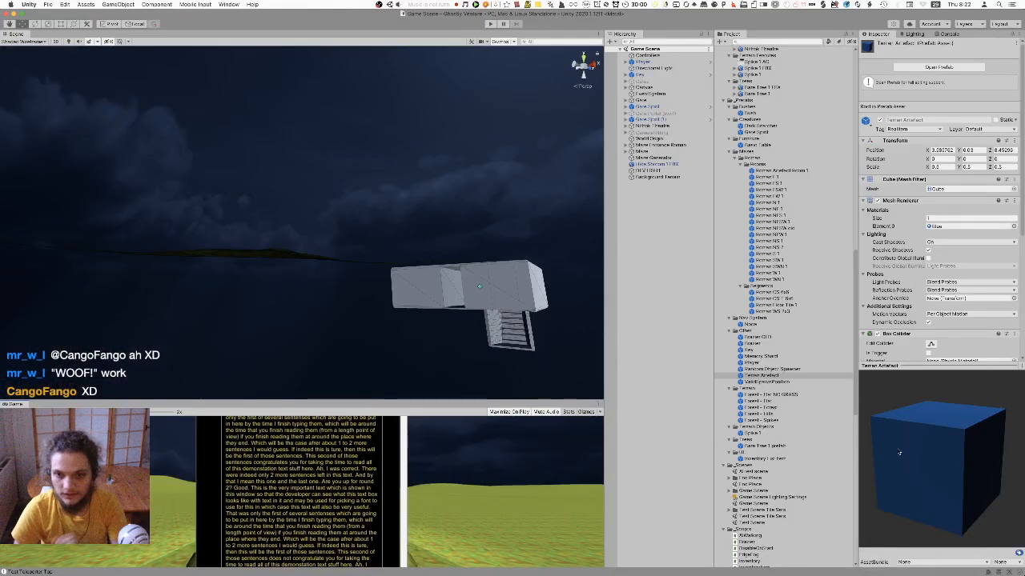
Switch to the Roman Tile Set file in Blender, unhide the two hidden big room ceiling objects and delete them
{"action": "key", "text": "super+Tab"}
{"action": "key", "text": "super+Tab"}
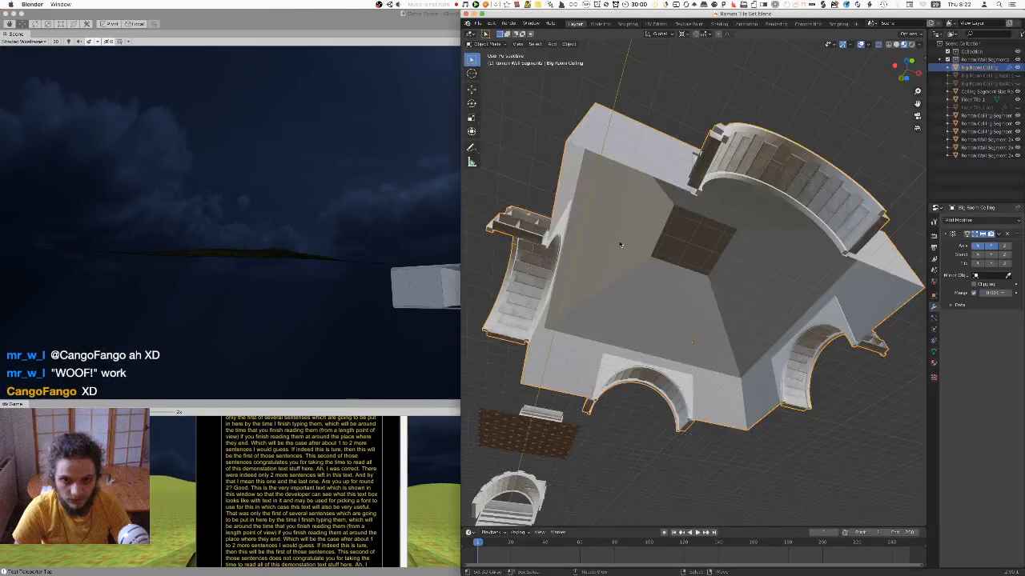
{"action": "scroll", "coordinate": [714, 247], "scroll_direction": "down", "scroll_amount": 8}
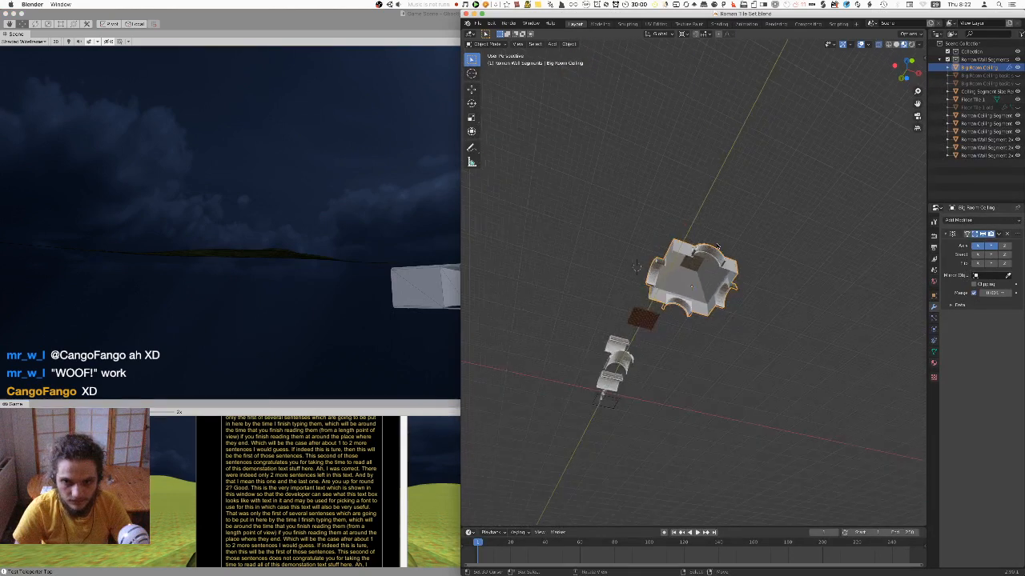
{"action": "middle_click_drag", "start_coordinate": [693, 217], "coordinate": [695, 173], "text": "shift"}
{"action": "left_click", "coordinate": [1017, 75]}
{"action": "left_click", "coordinate": [1016, 83]}
{"action": "middle_click_drag", "start_coordinate": [723, 214], "coordinate": [722, 320]}
{"action": "scroll", "coordinate": [723, 320], "scroll_direction": "up", "scroll_amount": 5}
{"action": "middle_click_drag", "start_coordinate": [722, 362], "coordinate": [703, 323]}
{"action": "left_click", "coordinate": [703, 323]}
{"action": "left_click", "coordinate": [681, 397], "text": "shift"}
{"action": "key", "text": "x"}
{"action": "left_click", "coordinate": [684, 420]}
Duplicate the Big Room Ceiling, place the copy below the original, and hide it
{"action": "left_click", "coordinate": [713, 189]}
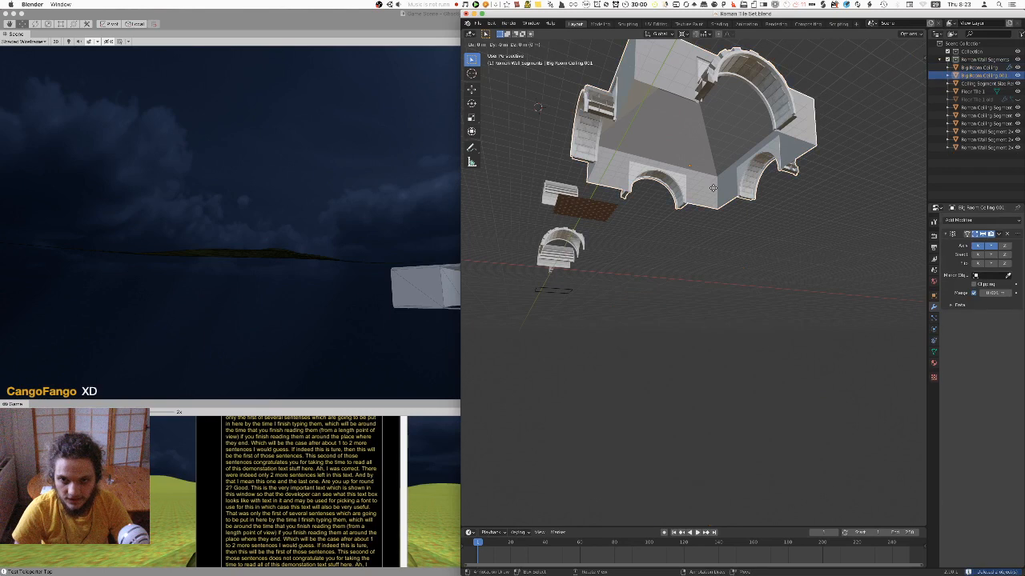
{"action": "key", "text": "shift+d"}
{"action": "left_click", "coordinate": [713, 480]}
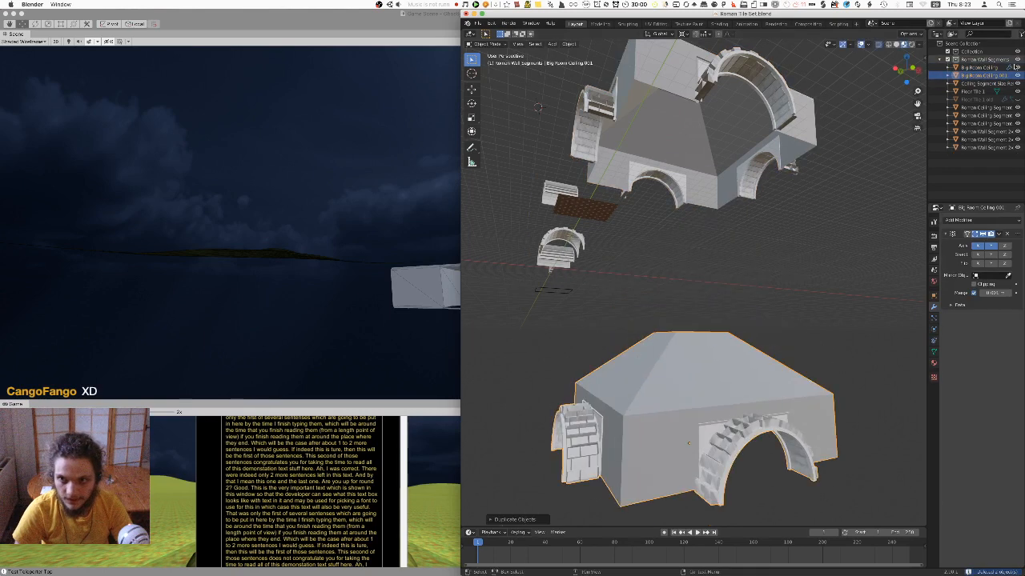
{"action": "left_click", "coordinate": [1016, 75]}
{"action": "middle_click_drag", "start_coordinate": [748, 218], "coordinate": [751, 267]}
{"action": "scroll", "coordinate": [746, 336], "scroll_direction": "up", "scroll_amount": 3}
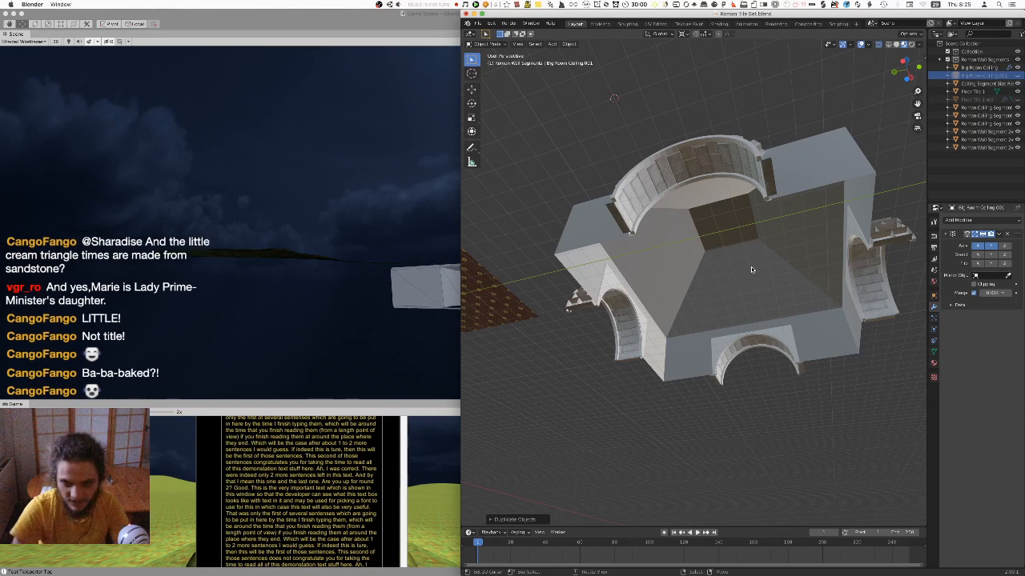
Enter Edit Mode on the Big Room Ceiling and snap the 3D cursor to the vertex at the sloped ceiling's lower edge beside the arch
{"action": "middle_click_drag", "start_coordinate": [743, 242], "coordinate": [697, 360]}
{"action": "scroll", "coordinate": [712, 260], "scroll_direction": "up", "scroll_amount": 2}
{"action": "scroll", "coordinate": [716, 335], "scroll_direction": "up", "scroll_amount": 2}
{"action": "left_click", "coordinate": [688, 324]}
{"action": "key", "text": "Tab"}
{"action": "scroll", "coordinate": [720, 333], "scroll_direction": "up", "scroll_amount": 2}
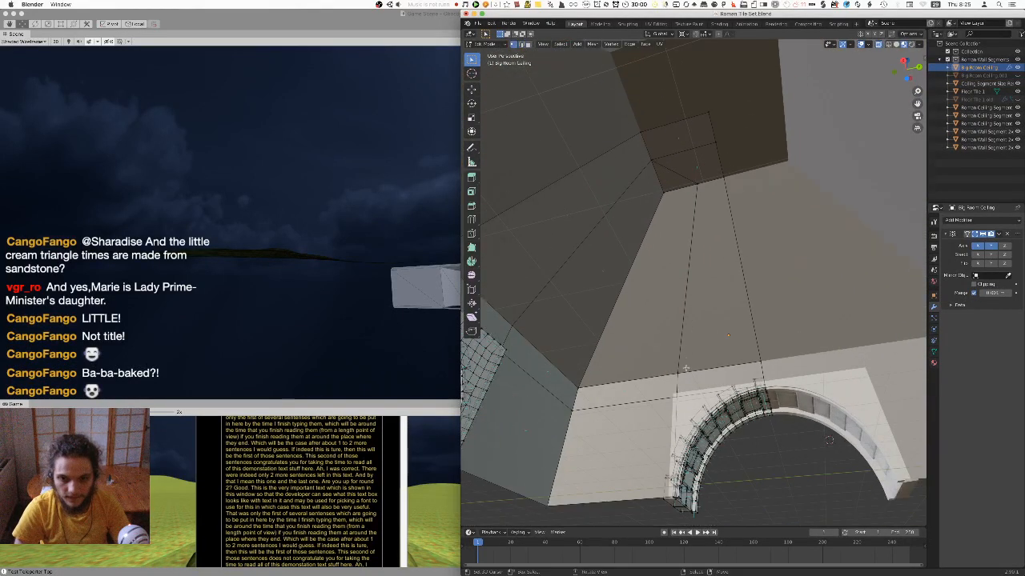
{"action": "key", "text": "shift+a"}
{"action": "key", "text": "Escape"}
{"action": "key", "text": "shift+s"}
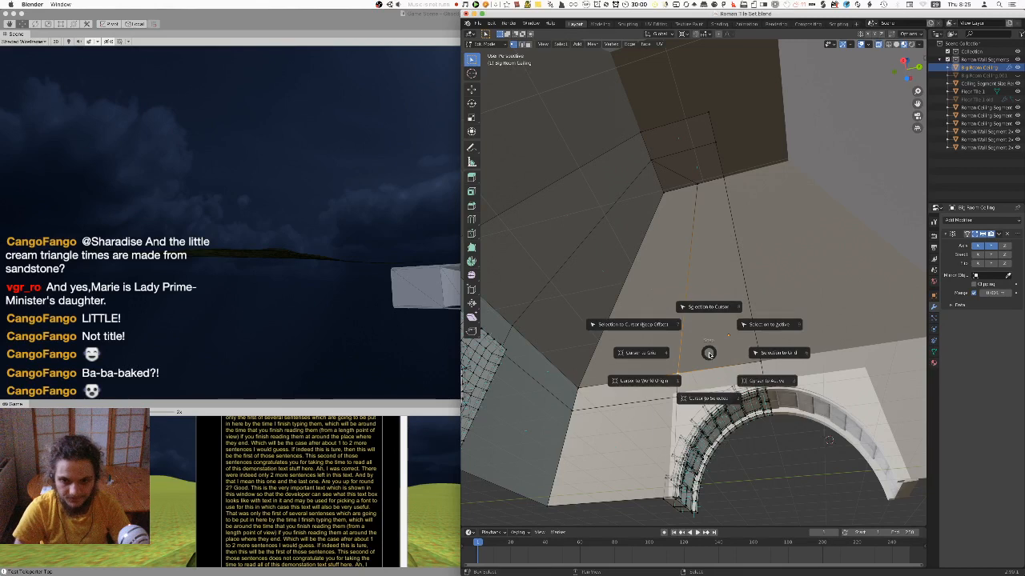
{"action": "left_click", "coordinate": [702, 401]}
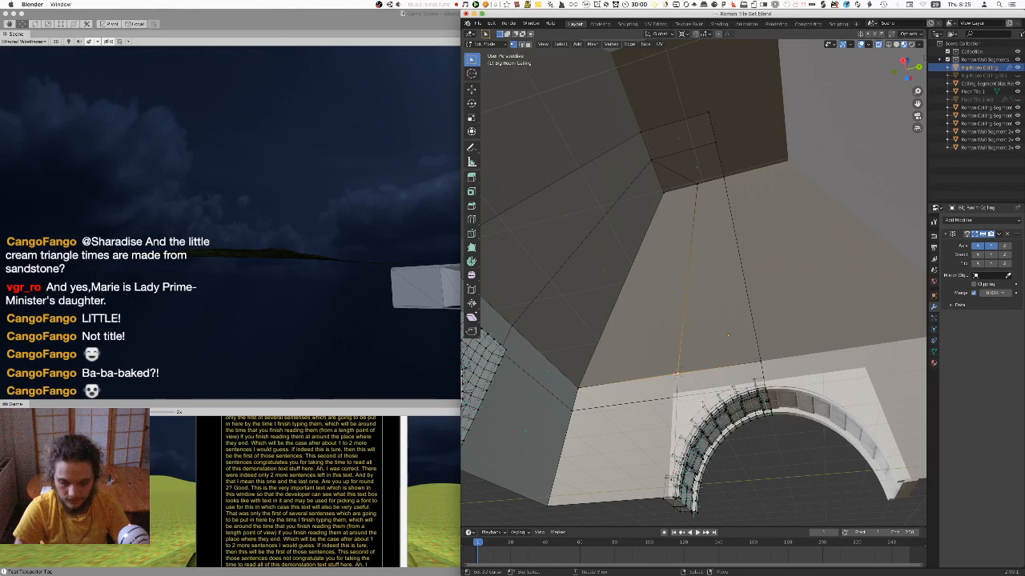
Add a cube at the 3D cursor within the Big Room Ceiling mesh, and check its placement in X-ray or wireframe display
{"action": "key", "text": "KP_Decimal"}
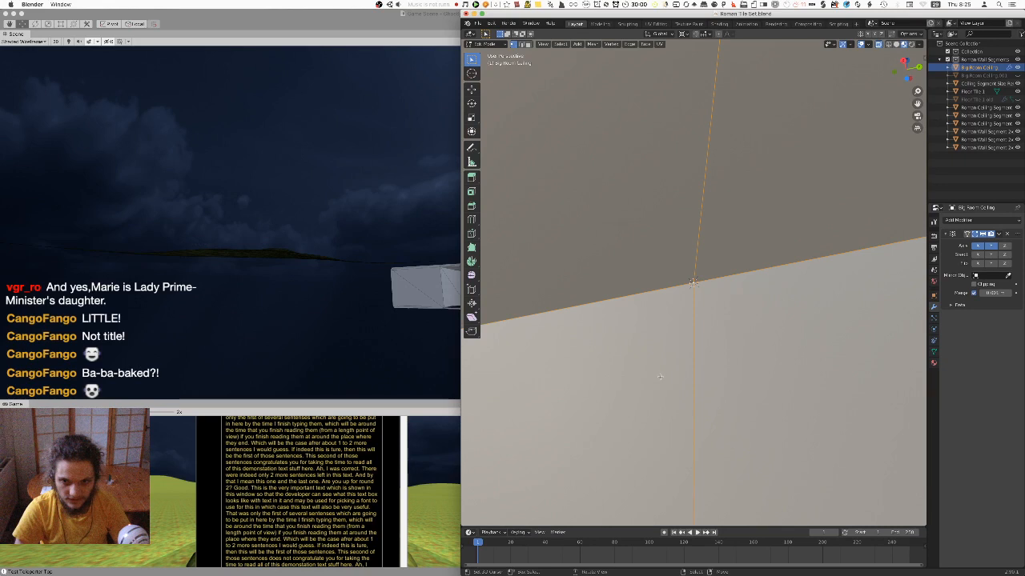
{"action": "scroll", "coordinate": [660, 376], "scroll_direction": "down", "scroll_amount": 8}
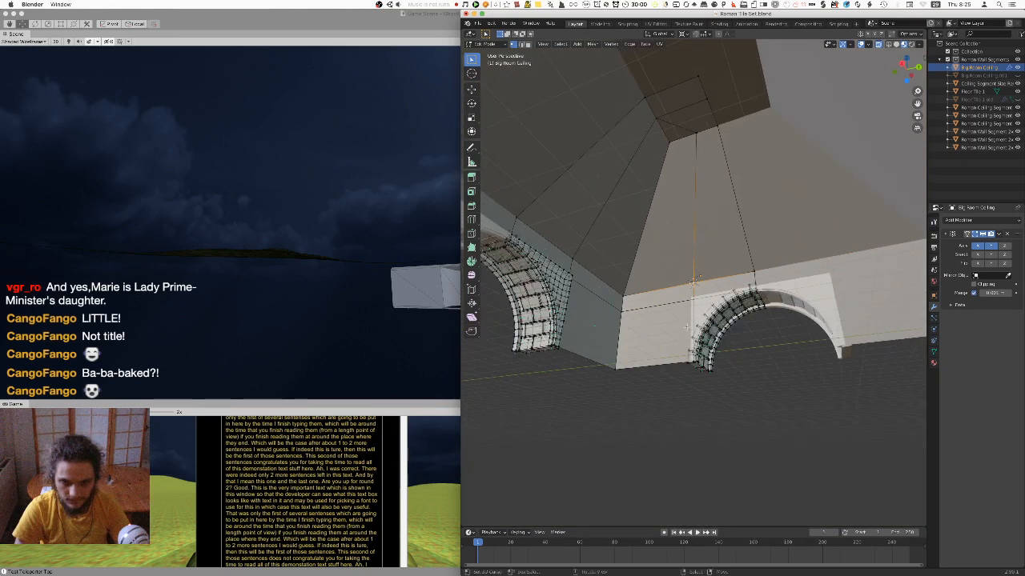
{"action": "key", "text": "shift+a"}
{"action": "left_click", "coordinate": [686, 336]}
{"action": "key", "text": "shift+z"}
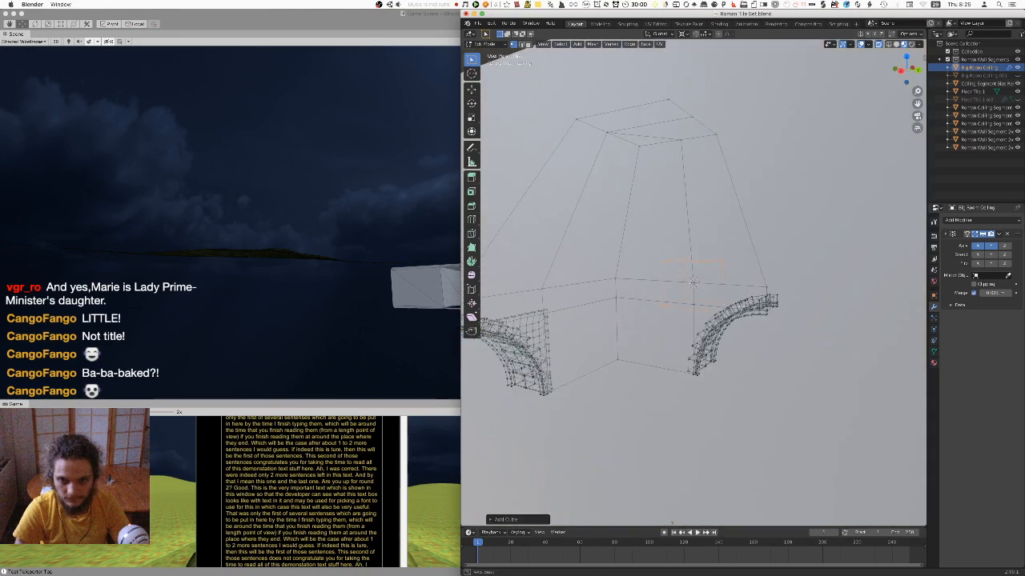
{"action": "middle_click_drag", "start_coordinate": [672, 524], "coordinate": [677, 518]}
{"action": "scroll", "coordinate": [822, 265], "scroll_direction": "up", "scroll_amount": 2}
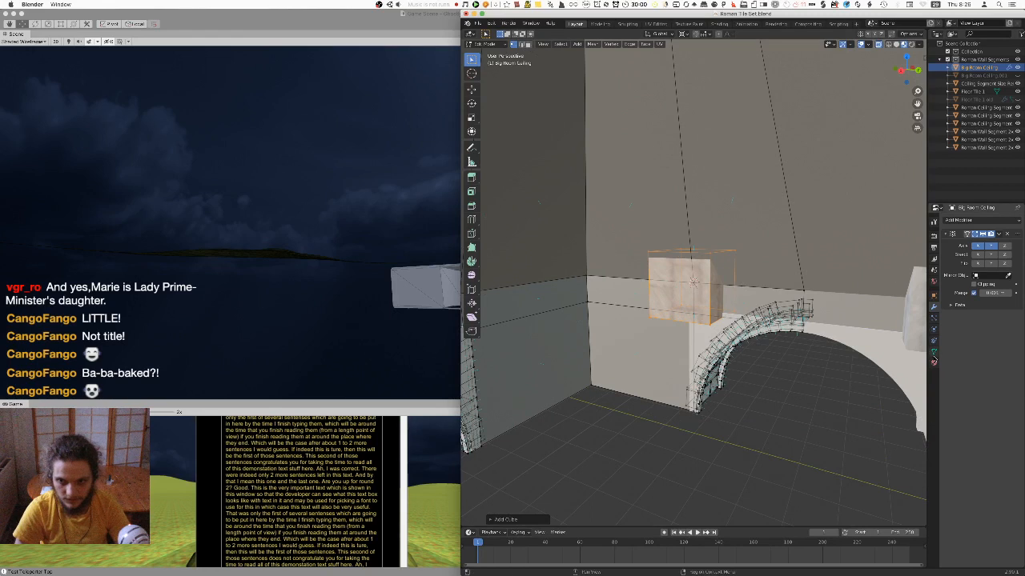
Assign Material.001 to the newly added cube in the Big Room Ceiling mesh
{"action": "left_click", "coordinate": [933, 361]}
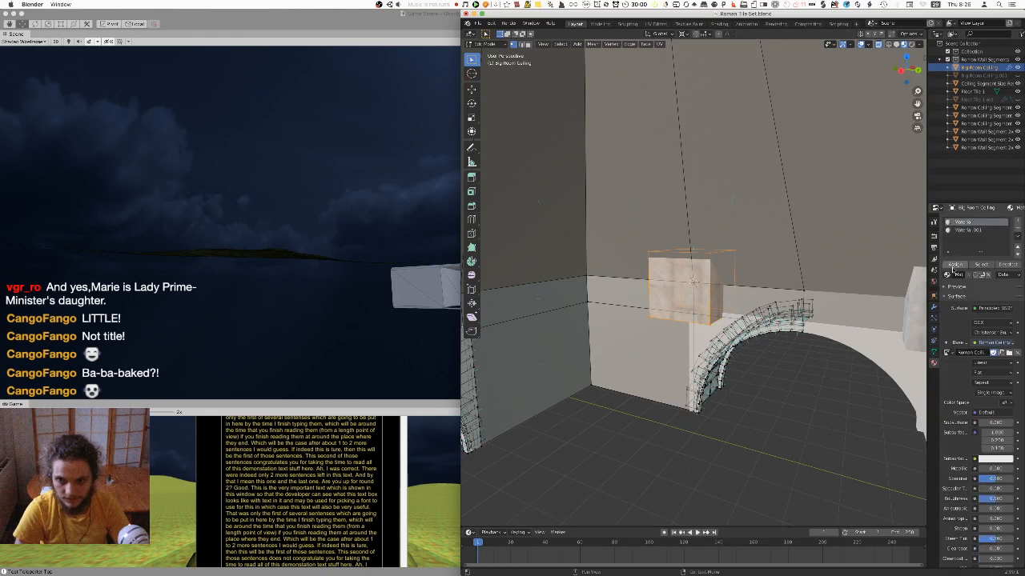
{"action": "left_click", "coordinate": [969, 230]}
{"action": "left_click", "coordinate": [953, 265]}
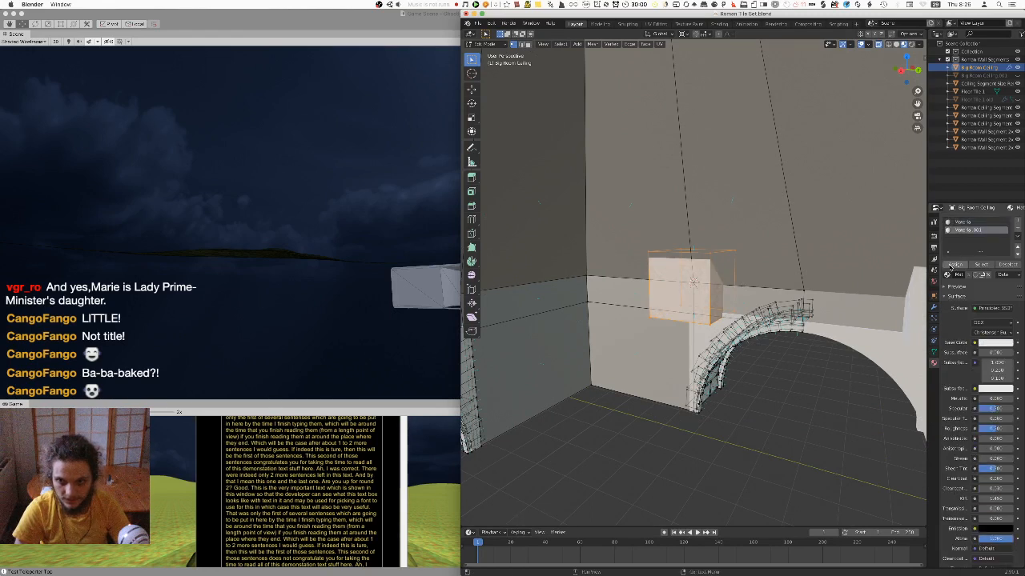
{"action": "left_click", "coordinate": [1017, 248]}
{"action": "mouse_move", "coordinate": [768, 287]}
{"action": "middle_mouse_down"}
{"action": "mouse_move", "coordinate": [764, 277]}
{"action": "mouse_move", "coordinate": [781, 269]}
{"action": "mouse_move", "coordinate": [785, 280]}
{"action": "middle_mouse_up"}
Scale the cube down to a small block around the ceiling-edge vertex, and stretch it along global Y into a thin strip
{"action": "left_click", "coordinate": [934, 309]}
{"action": "key", "text": "s"}
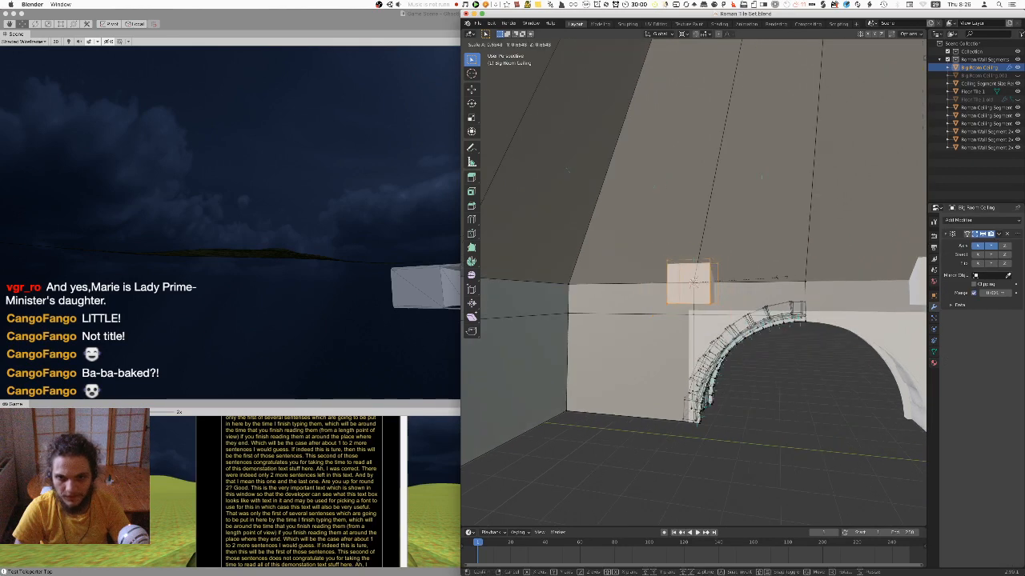
{"action": "left_click", "coordinate": [716, 291]}
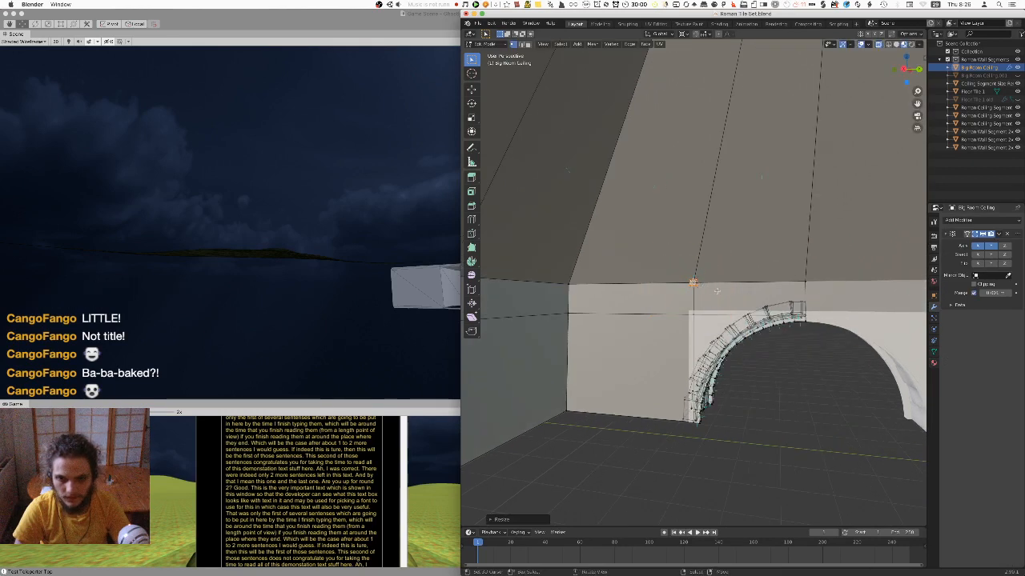
{"action": "scroll", "coordinate": [717, 291], "scroll_direction": "up", "scroll_amount": 3}
{"action": "key", "text": "s"}
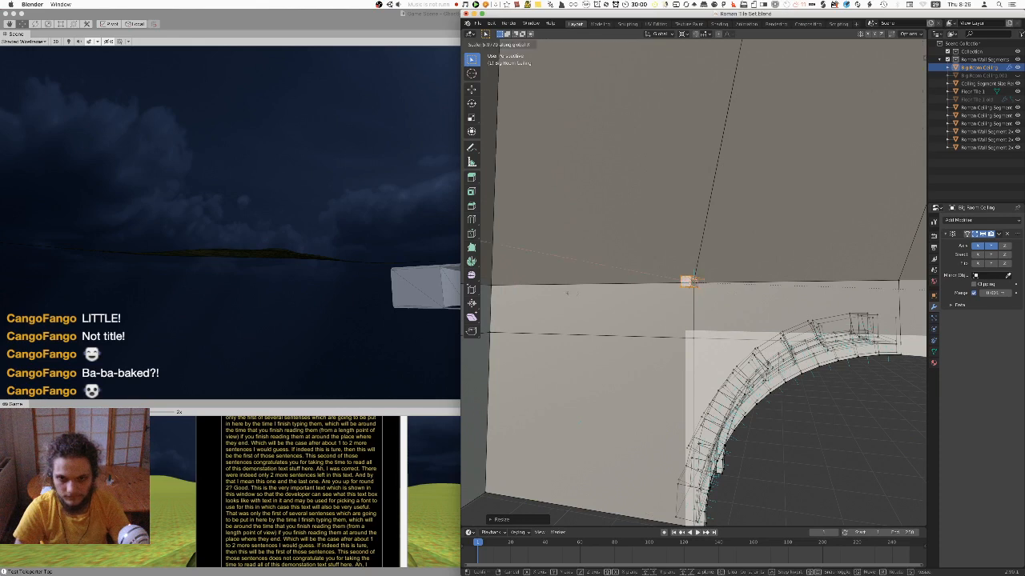
{"action": "key", "text": "y"}
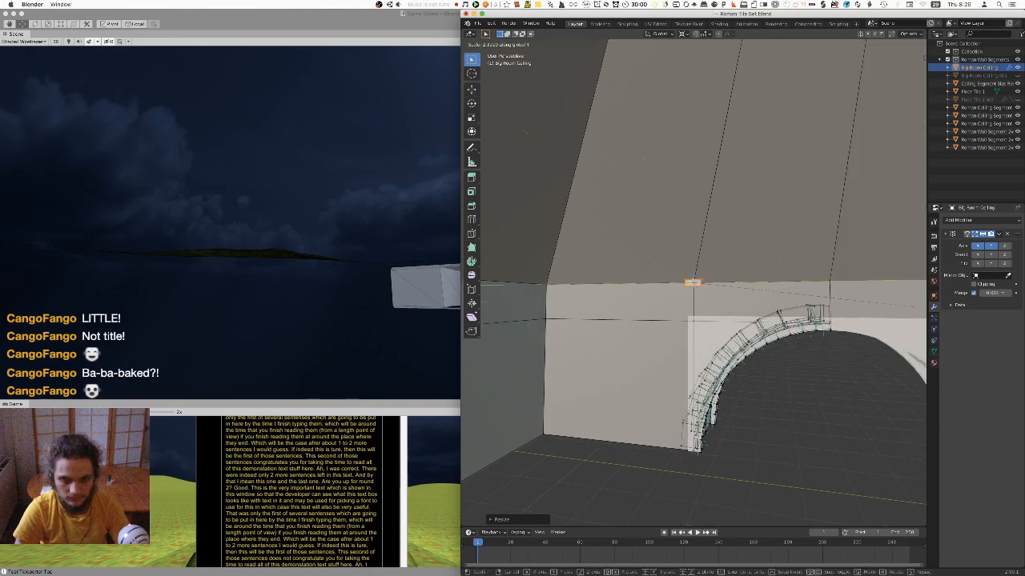
{"action": "left_click", "coordinate": [878, 354]}
Enable Clipping on the Mirror modifier and lengthen the strip along global Y to the mirror plane above the arch
{"action": "left_click", "coordinate": [974, 285]}
{"action": "key", "text": "s"}
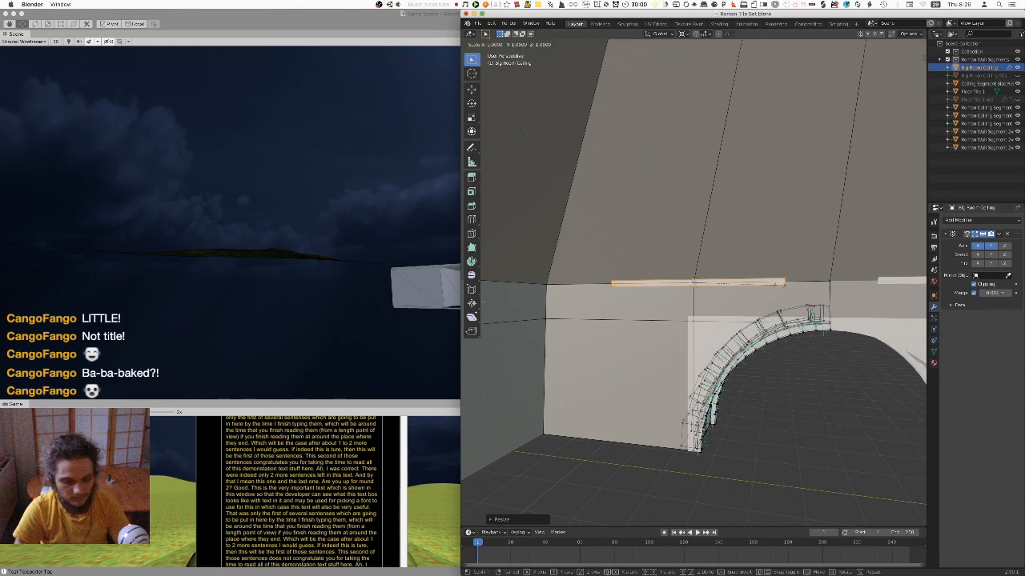
{"action": "key", "text": "y"}
{"action": "left_click", "coordinate": [827, 294]}
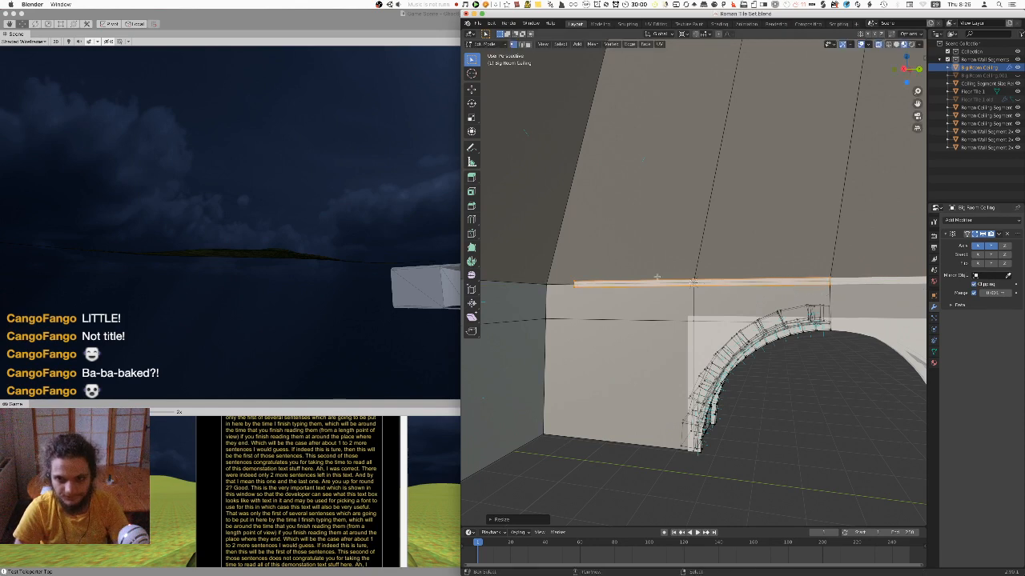
Move the trim strip along global Y until its outer end meets the room's corner
{"action": "middle_click_drag", "start_coordinate": [658, 277], "coordinate": [760, 278], "text": "shift"}
{"action": "key", "text": "a"}
{"action": "key", "text": "a"}
{"action": "key", "text": "a"}
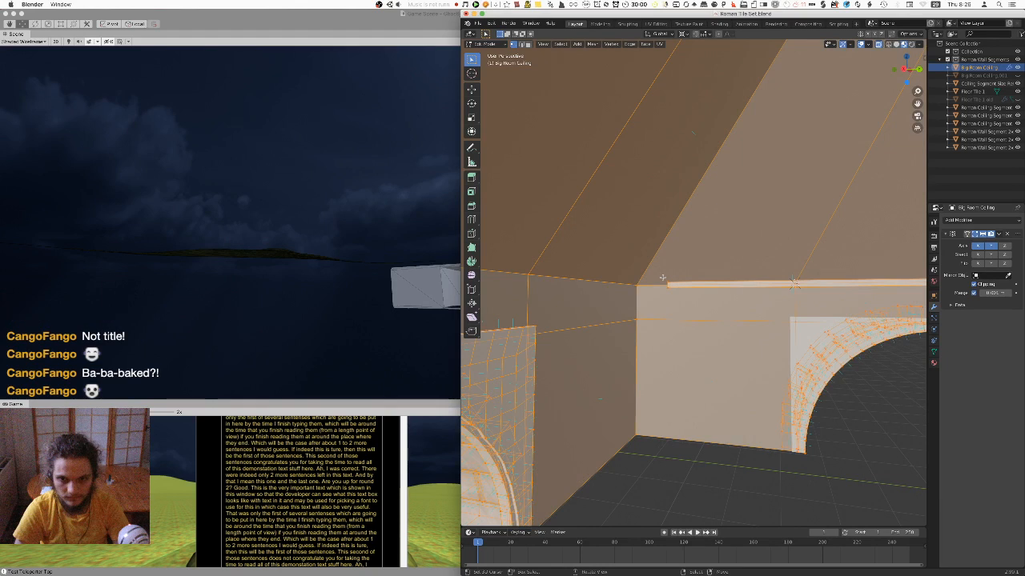
{"action": "key", "text": "a"}
{"action": "left_click", "coordinate": [771, 277]}
{"action": "key", "text": "g"}
{"action": "key", "text": "y"}
{"action": "left_click", "coordinate": [730, 276]}
{"action": "key", "text": "Tab"}
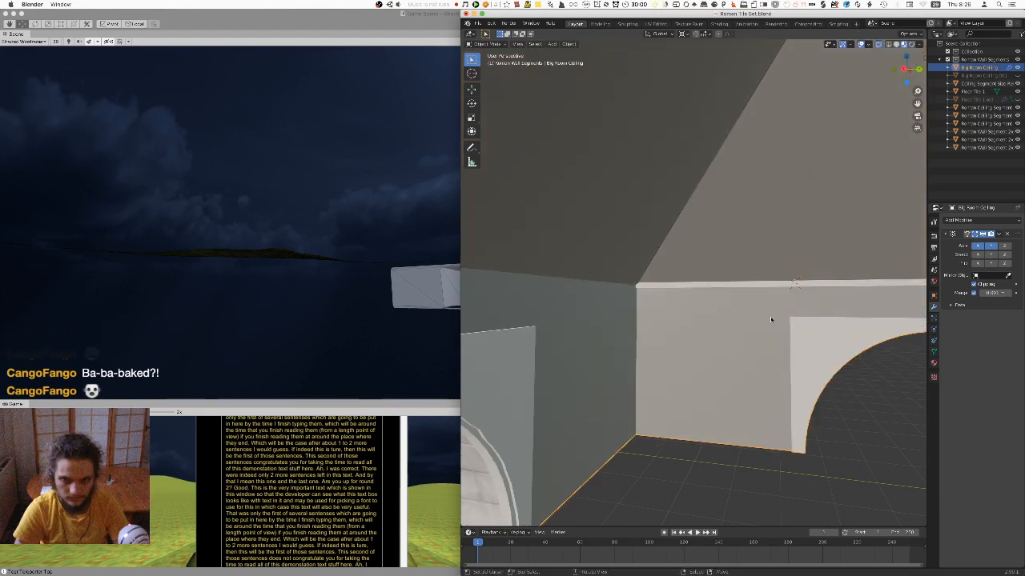
Nudge the linked trim strip in the XZ plane so it protrudes at the joint between wall and sloped ceiling
{"action": "middle_click_drag", "start_coordinate": [771, 320], "coordinate": [724, 296]}
{"action": "middle_click_drag", "start_coordinate": [788, 237], "coordinate": [755, 280], "text": "shift"}
{"action": "key", "text": "Tab"}
{"action": "key", "text": "ctrl+l"}
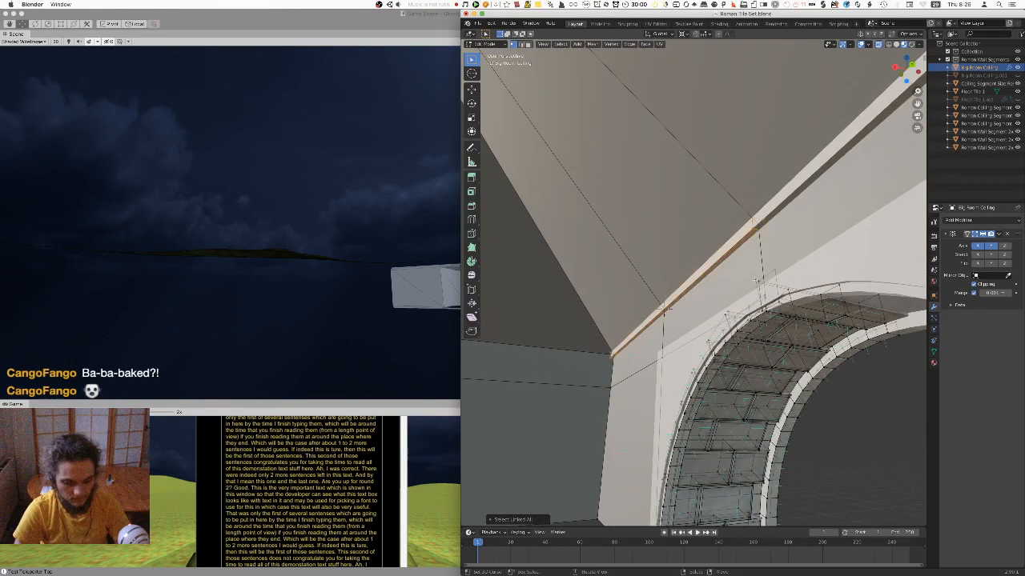
{"action": "key", "text": "g"}
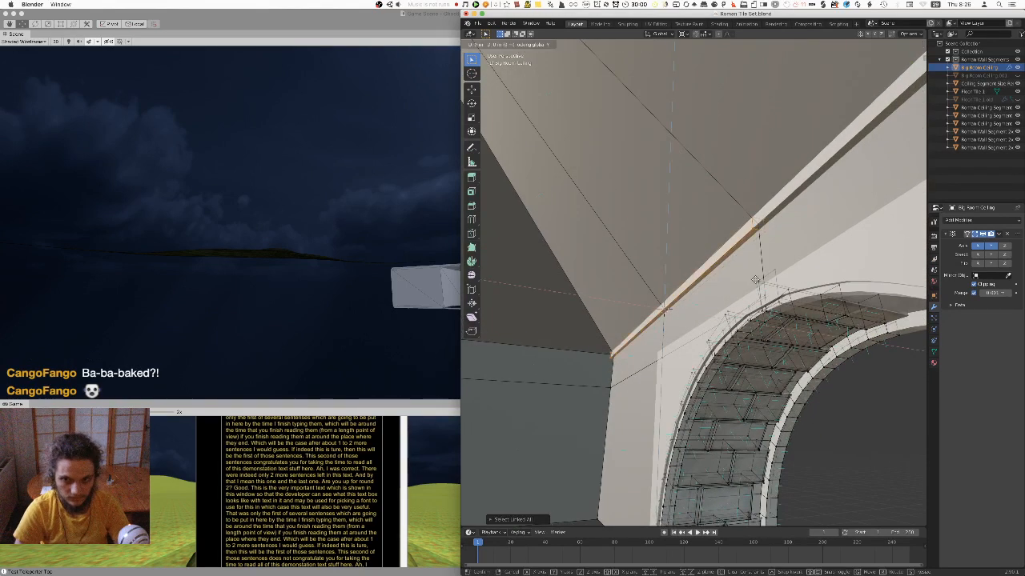
{"action": "key", "text": "shift+y"}
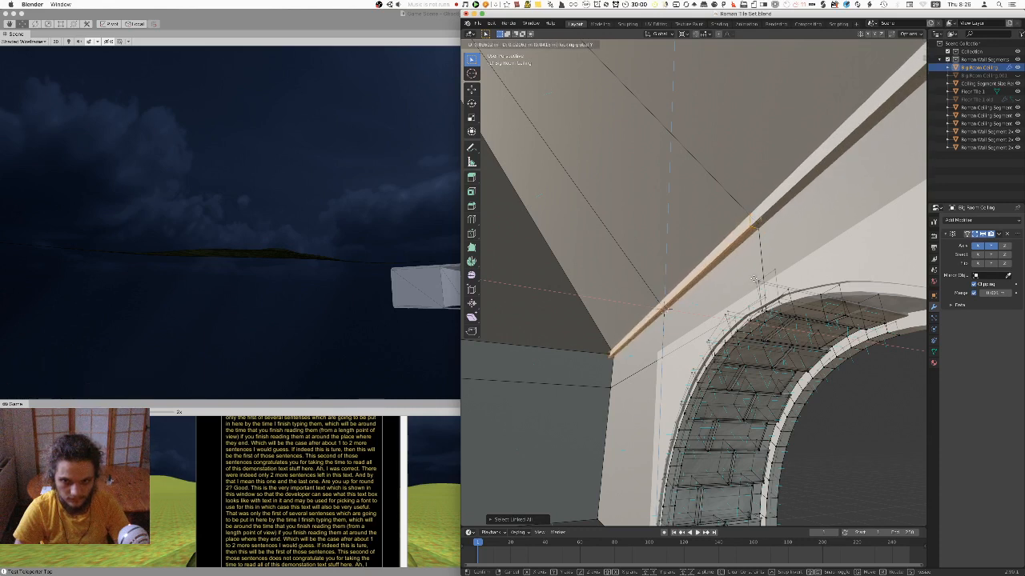
{"action": "left_click", "coordinate": [753, 275]}
{"action": "key", "text": "Tab"}
Examine the trim strip, the corner and the ceiling's flat central part from several angles inside the room
{"action": "middle_click_drag", "start_coordinate": [725, 238], "coordinate": [712, 330]}
{"action": "scroll", "coordinate": [712, 330], "scroll_direction": "down", "scroll_amount": 5}
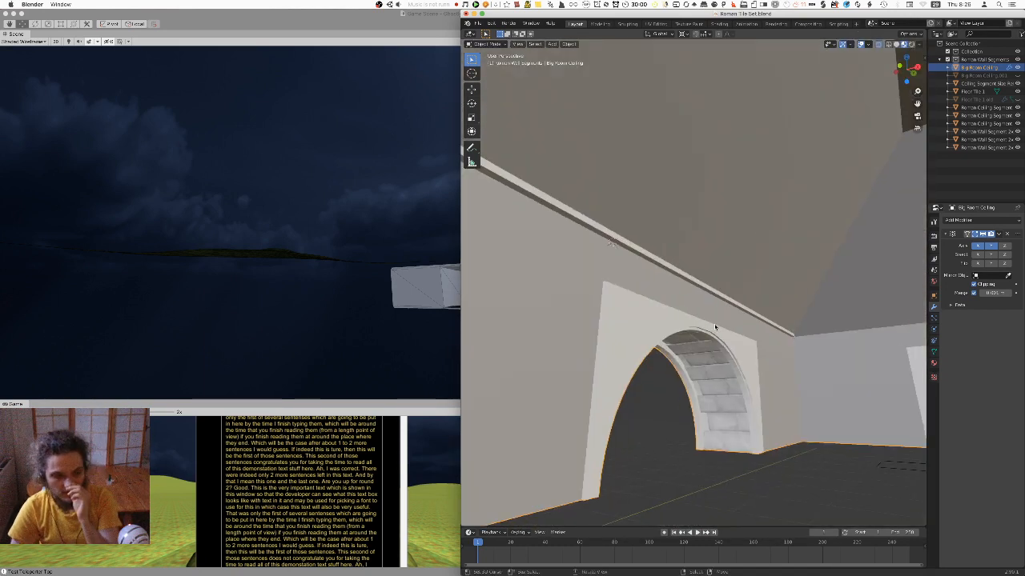
{"action": "middle_click_drag", "start_coordinate": [755, 213], "coordinate": [698, 278]}
{"action": "middle_click_drag", "start_coordinate": [632, 267], "coordinate": [753, 330]}
{"action": "key", "text": "Tab"}
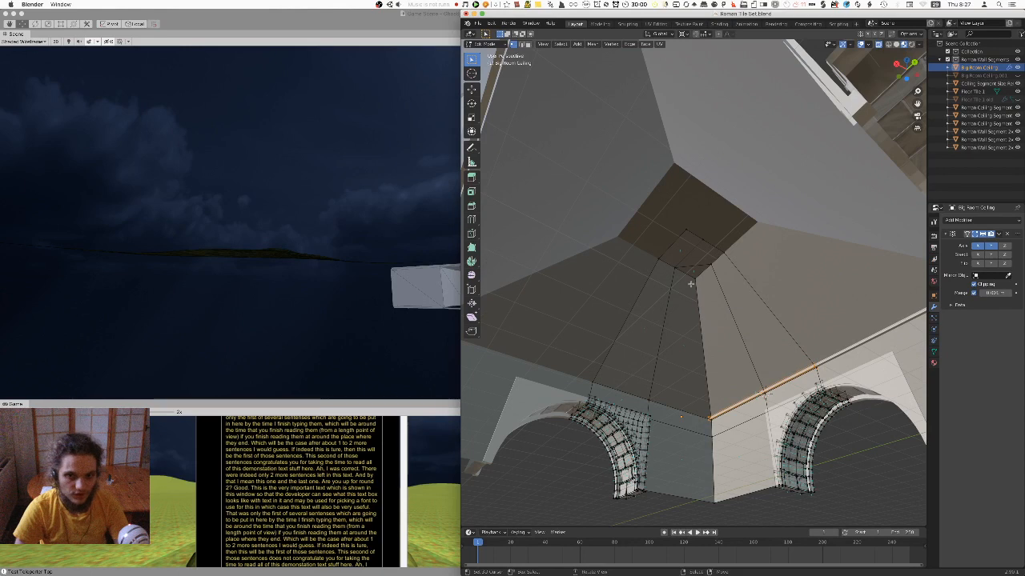
{"action": "middle_click_drag", "start_coordinate": [625, 306], "coordinate": [711, 310]}
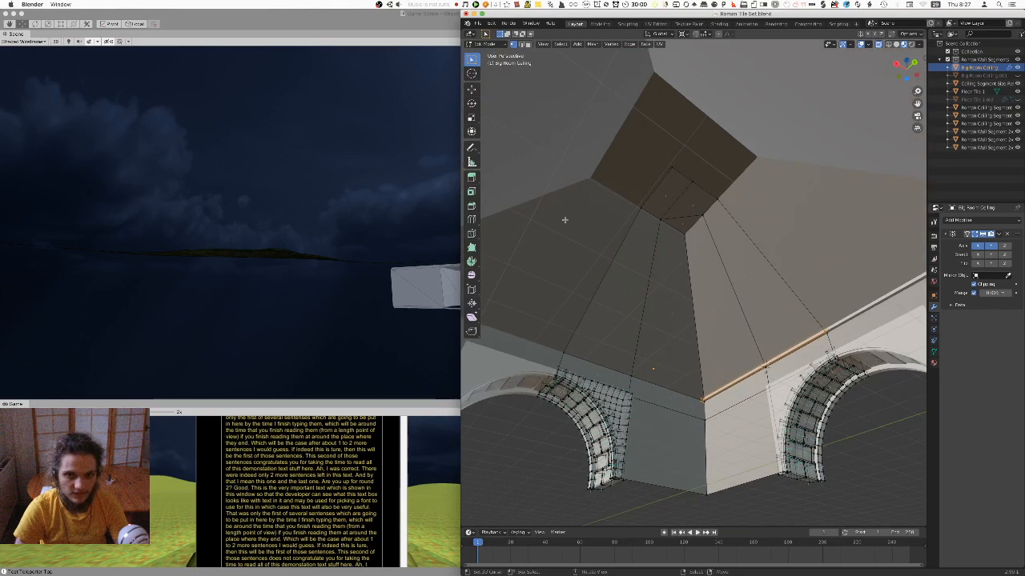
{"action": "middle_click_drag", "start_coordinate": [711, 234], "coordinate": [741, 283]}
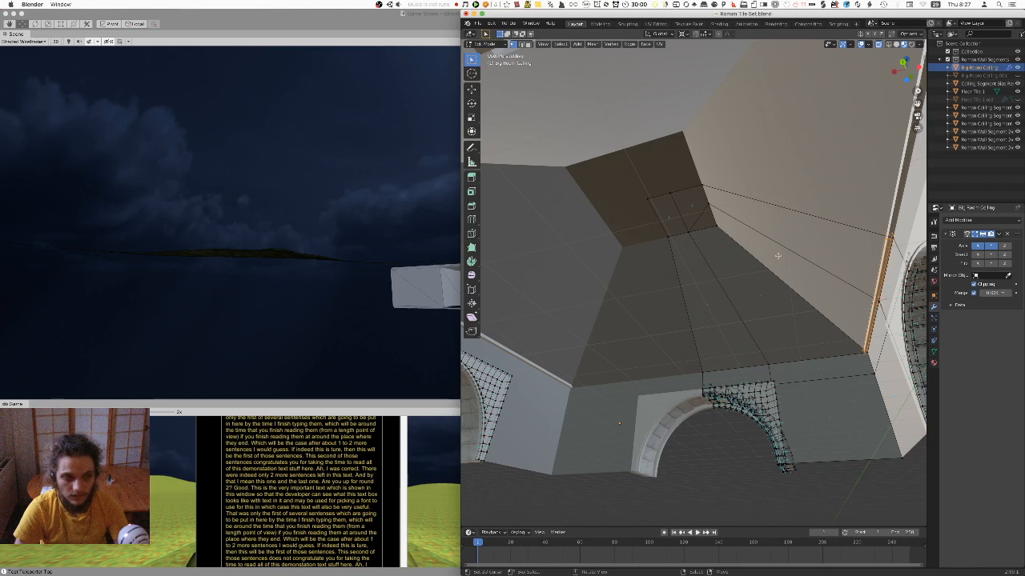
{"action": "middle_click_drag", "start_coordinate": [785, 288], "coordinate": [698, 303]}
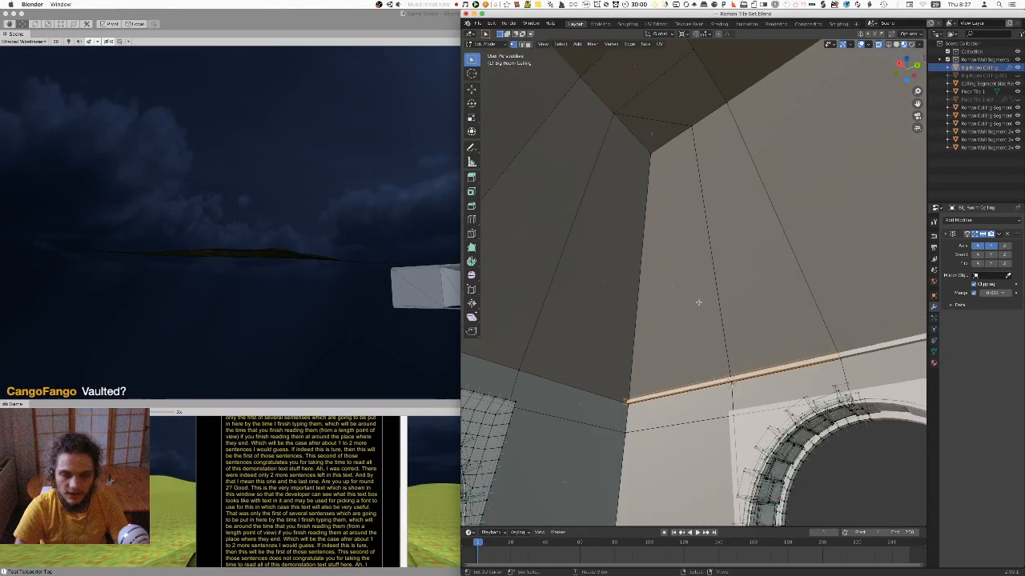
{"action": "middle_click_drag", "start_coordinate": [800, 242], "coordinate": [751, 316]}
{"action": "middle_click_drag", "start_coordinate": [765, 189], "coordinate": [759, 366]}
{"action": "middle_click_drag", "start_coordinate": [732, 193], "coordinate": [702, 271]}
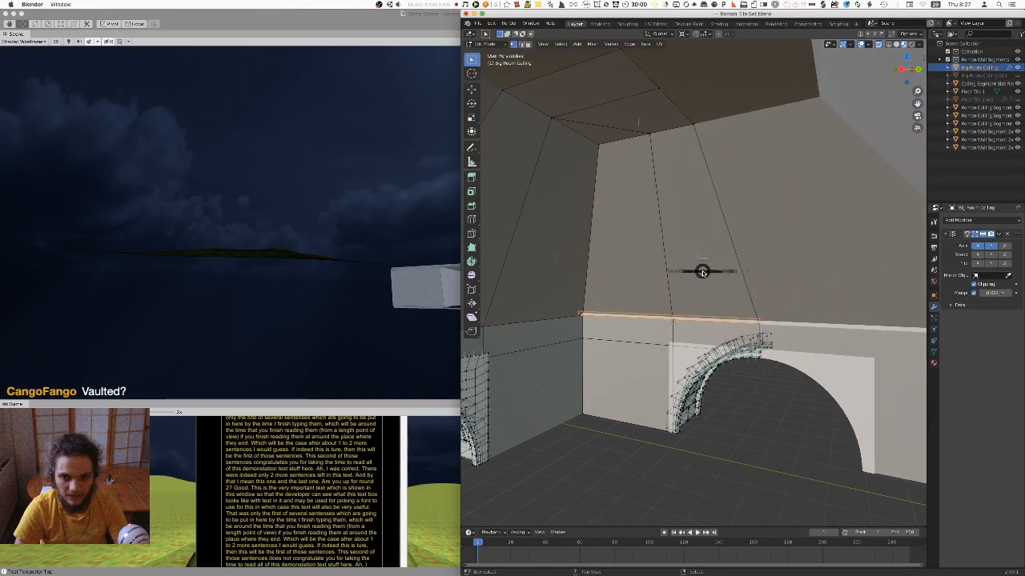
Snap the 3D cursor to the world origin and set the pivot point to 3D Cursor
{"action": "left_click", "coordinate": [638, 302]}
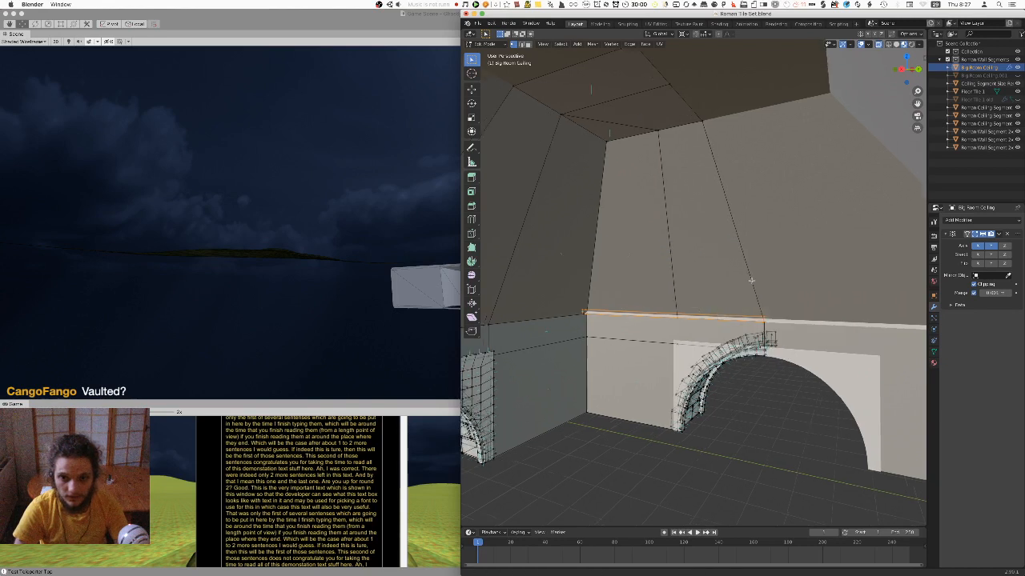
{"action": "middle_click_drag", "start_coordinate": [638, 302], "coordinate": [664, 240]}
{"action": "left_click", "coordinate": [682, 34]}
{"action": "left_click", "coordinate": [699, 51]}
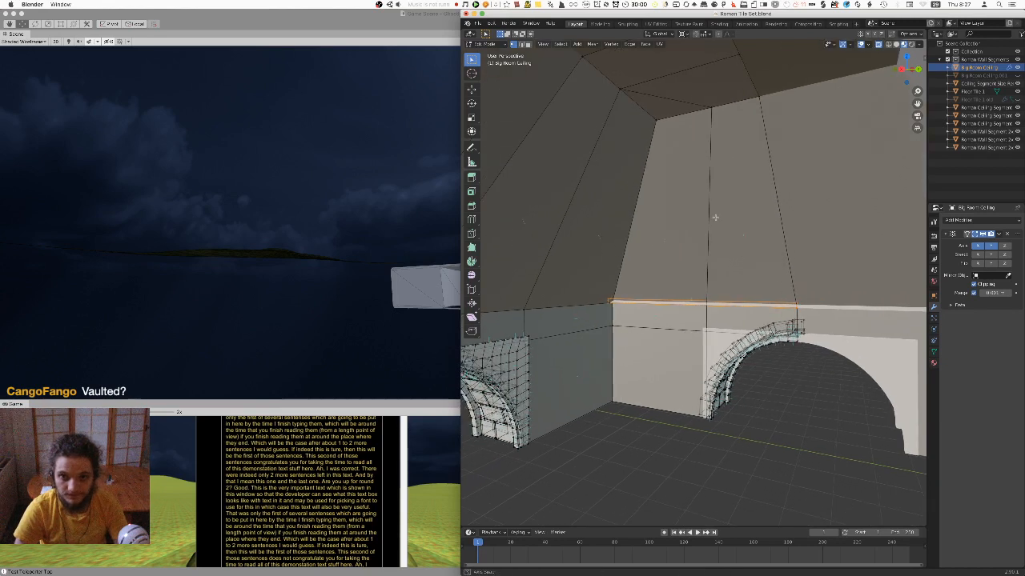
Duplicate the trim strip in place
{"action": "middle_click_drag", "start_coordinate": [672, 384], "coordinate": [705, 390]}
{"action": "key", "text": "shift+d"}
{"action": "right_click", "coordinate": [705, 390]}
{"action": "key", "text": "s"}
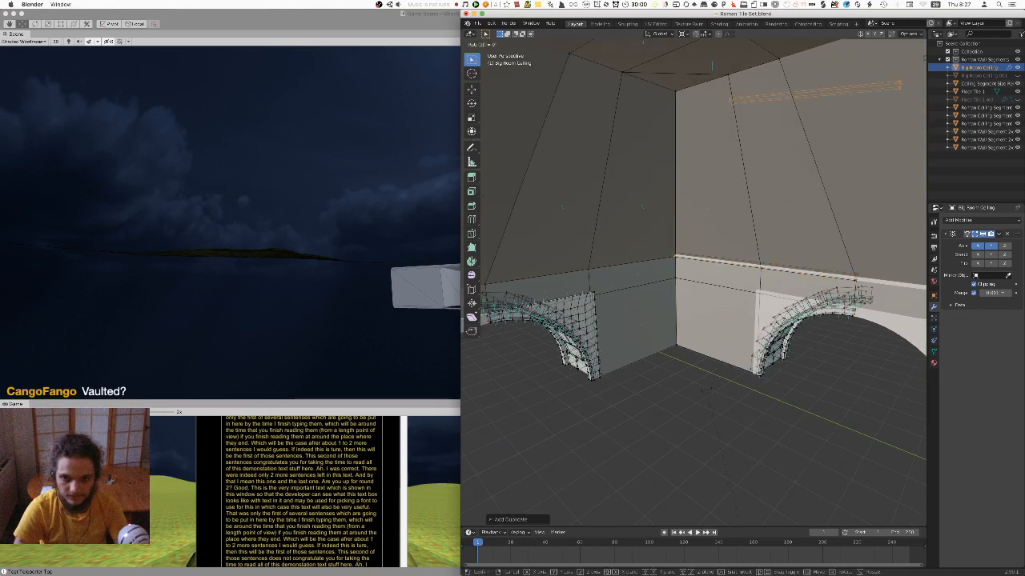
{"action": "key", "text": "z"}
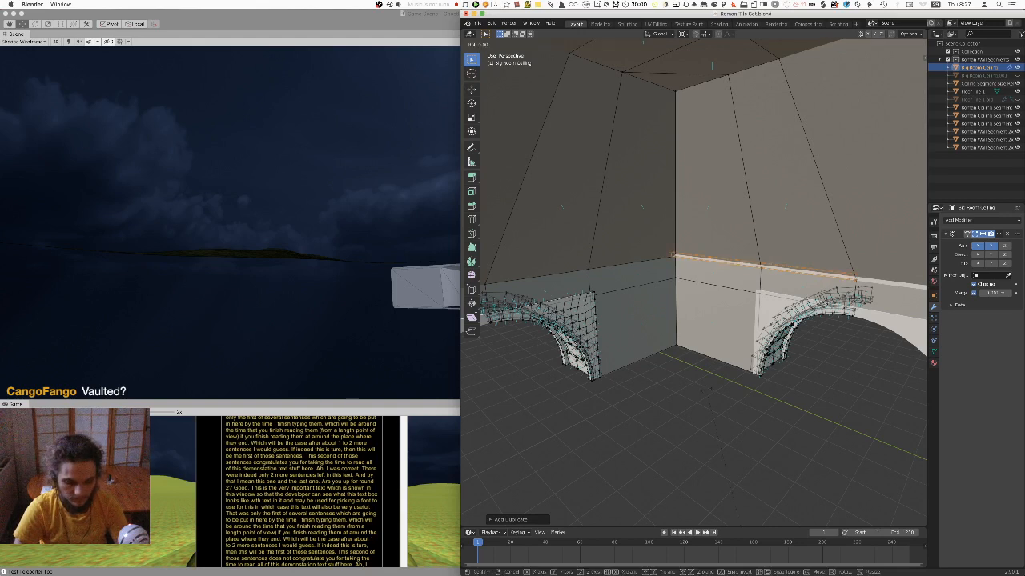
{"action": "left_click", "coordinate": [705, 389]}
{"action": "middle_click_drag", "start_coordinate": [704, 389], "coordinate": [679, 490]}
{"action": "key", "text": "alt+z"}
{"action": "key", "text": "alt+z"}
{"action": "key", "text": "alt+z"}
{"action": "key", "text": "r"}
{"action": "key", "text": "z"}
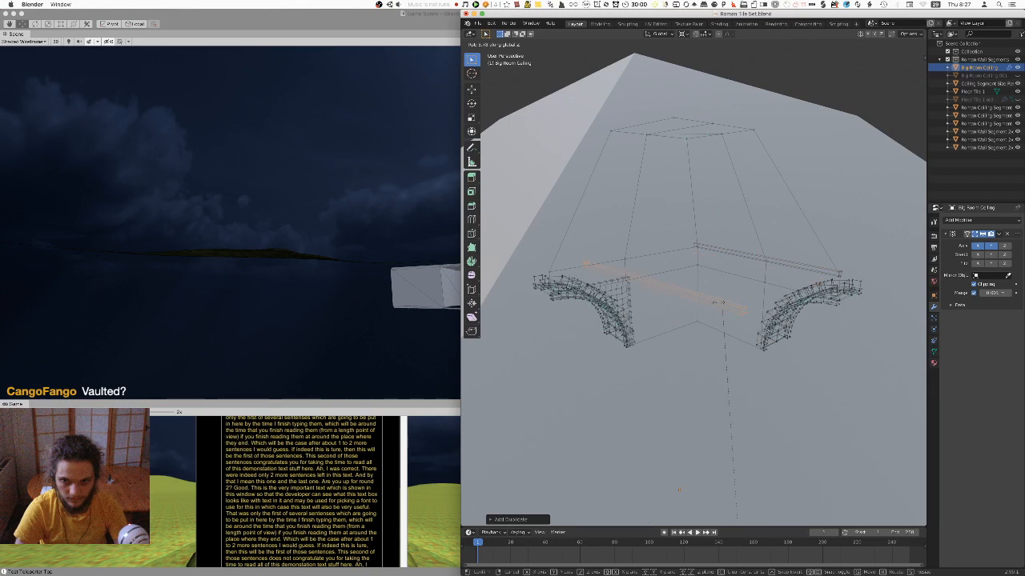
{"action": "left_click", "coordinate": [774, 433]}
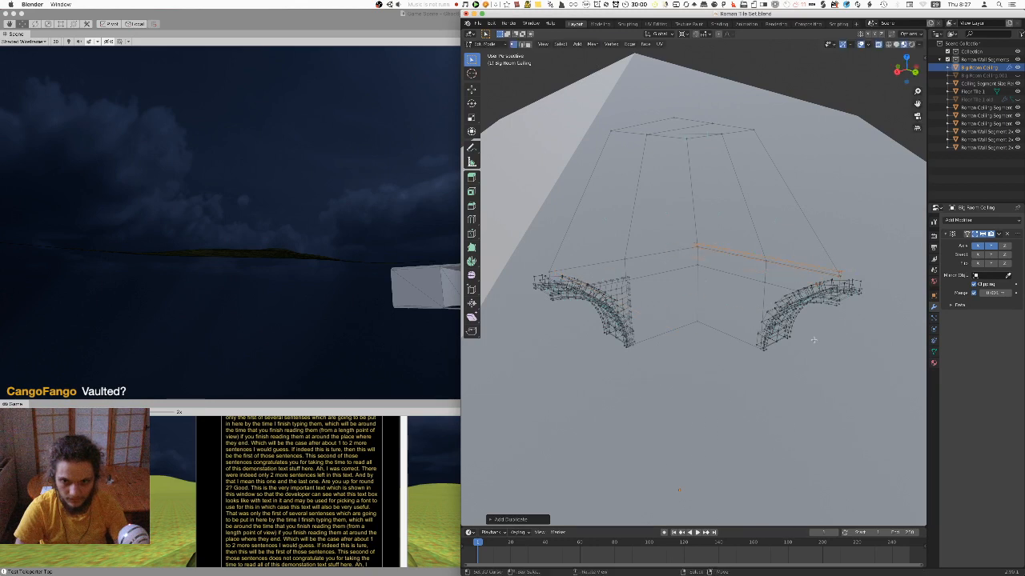
{"action": "left_click", "coordinate": [684, 34]}
{"action": "left_click", "coordinate": [698, 52]}
{"action": "scroll", "coordinate": [702, 214], "scroll_direction": "down", "scroll_amount": 2}
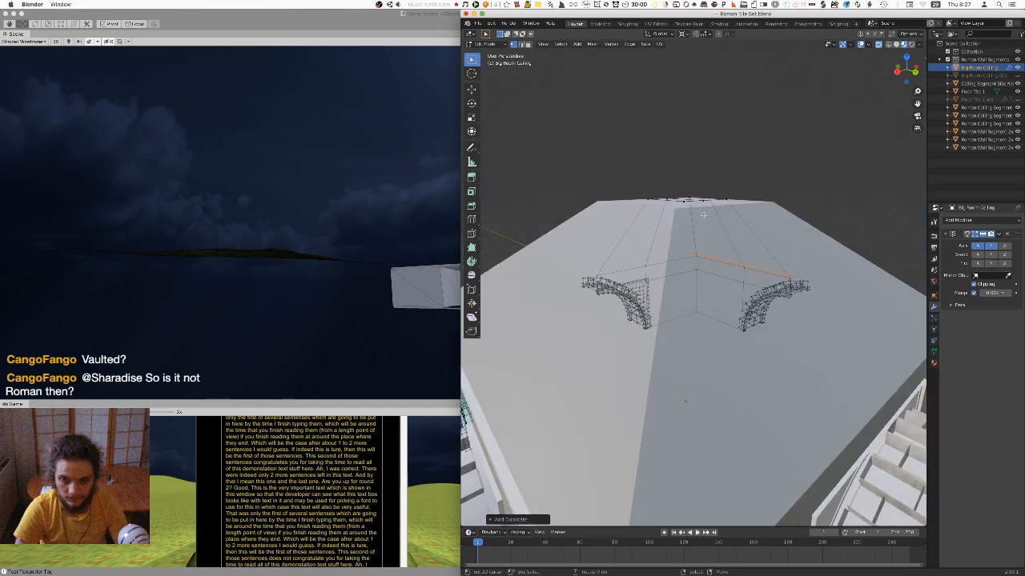
{"action": "middle_click_drag", "start_coordinate": [704, 215], "coordinate": [734, 250]}
{"action": "scroll", "coordinate": [733, 249], "scroll_direction": "down", "scroll_amount": 1}
{"action": "key", "text": "r"}
{"action": "key", "text": "z"}
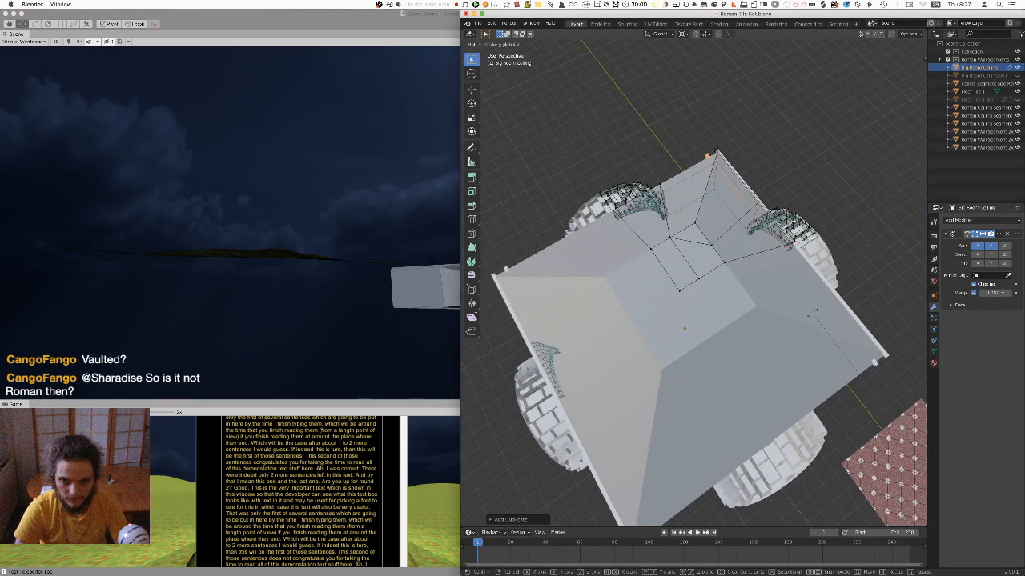
{"action": "left_click", "coordinate": [785, 265]}
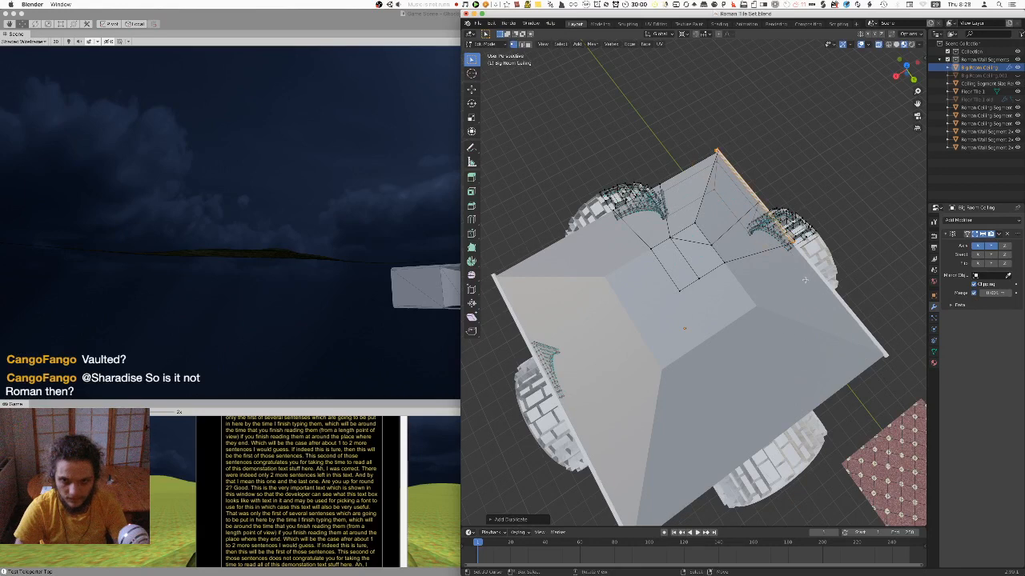
Turn off Clipping on the Mirror modifier and snap the 3D cursor to the Big Room Ceiling's origin in Object Mode
{"action": "left_click", "coordinate": [976, 284]}
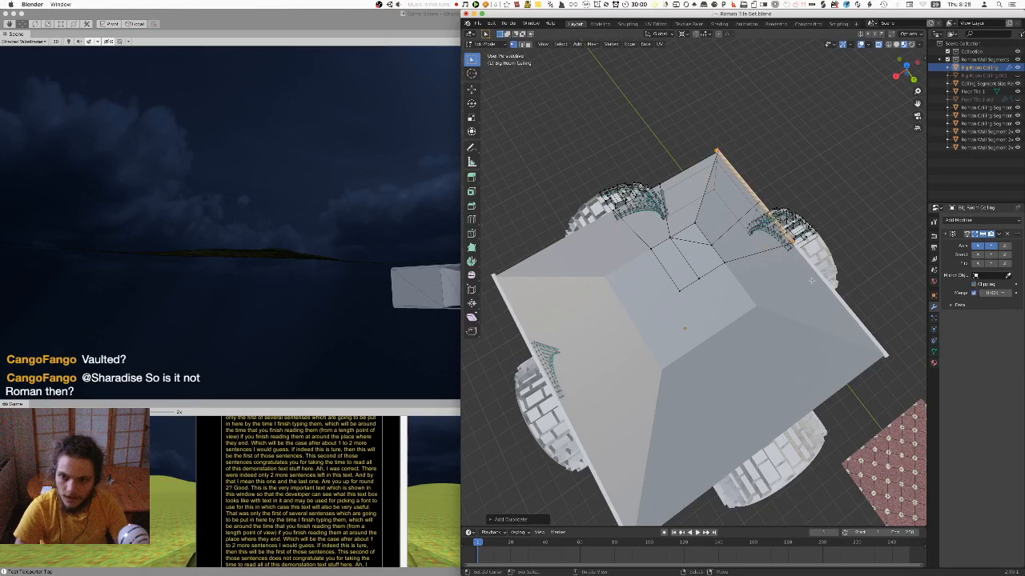
{"action": "key", "text": "r"}
{"action": "left_click", "coordinate": [842, 287]}
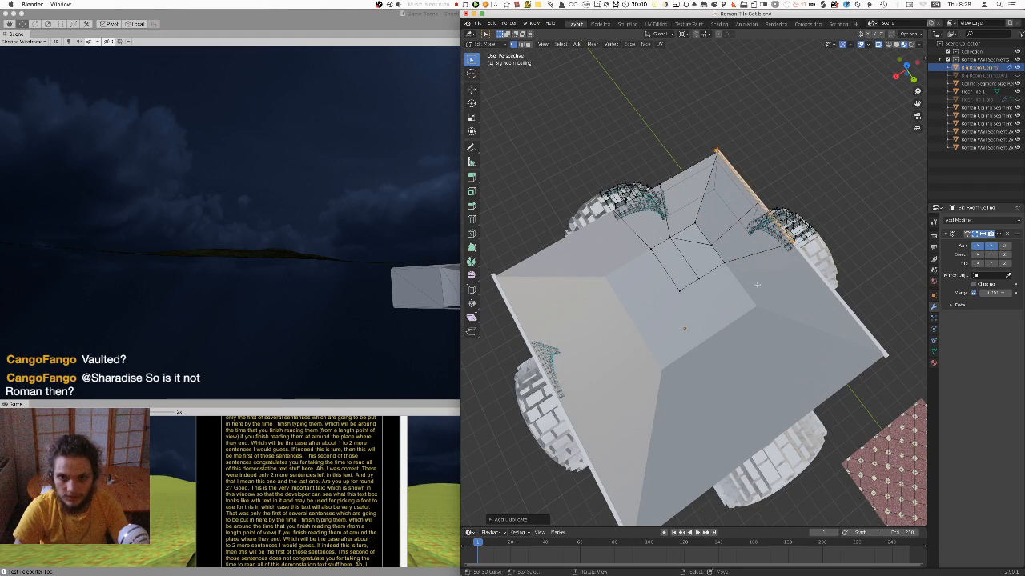
{"action": "key", "text": "ctrl+Tab"}
{"action": "left_click", "coordinate": [758, 333]}
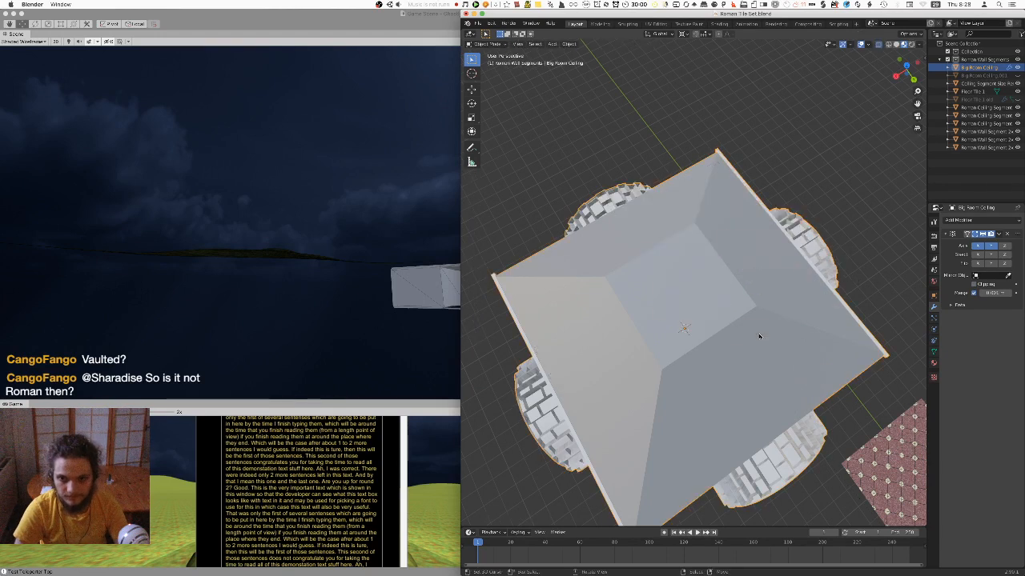
Rotate the duplicated trim strip a quarter turn about the global Z axis onto the adjacent wall
{"action": "key", "text": "Tab"}
{"action": "key", "text": "r"}
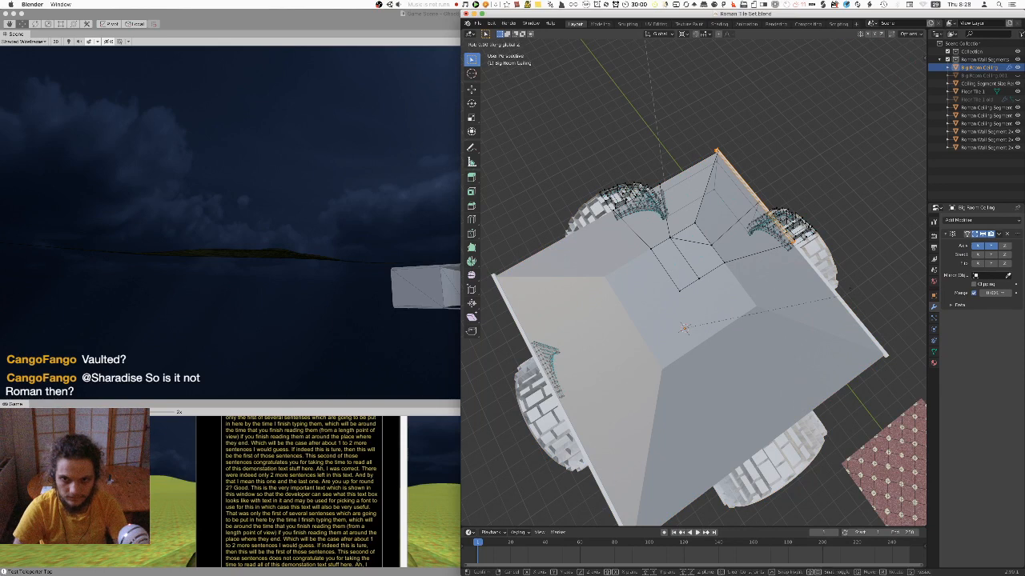
{"action": "key", "text": "Return"}
{"action": "scroll", "coordinate": [801, 305], "scroll_direction": "up", "scroll_amount": 3}
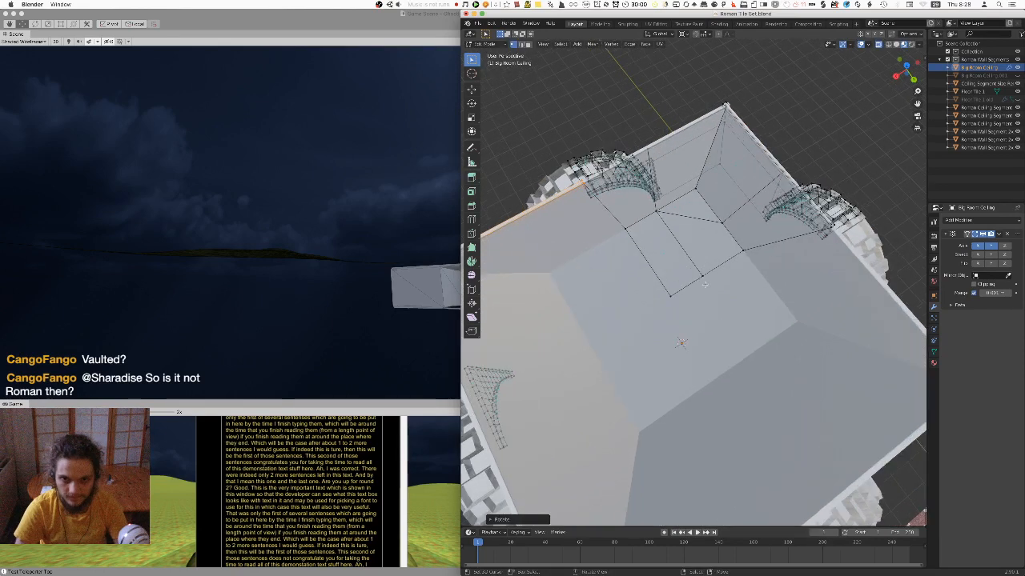
Leave Edit Mode, check the trim on both walls from inside the room, and save the Roman Tile Set file
{"action": "middle_click_drag", "start_coordinate": [789, 360], "coordinate": [729, 227]}
{"action": "scroll", "coordinate": [729, 227], "scroll_direction": "up", "scroll_amount": 2}
{"action": "scroll", "coordinate": [730, 227], "scroll_direction": "up", "scroll_amount": 1}
{"action": "key", "text": "Tab"}
{"action": "middle_click_drag", "start_coordinate": [765, 319], "coordinate": [695, 365]}
{"action": "middle_click_drag", "start_coordinate": [743, 341], "coordinate": [681, 368]}
{"action": "key", "text": "super+s"}
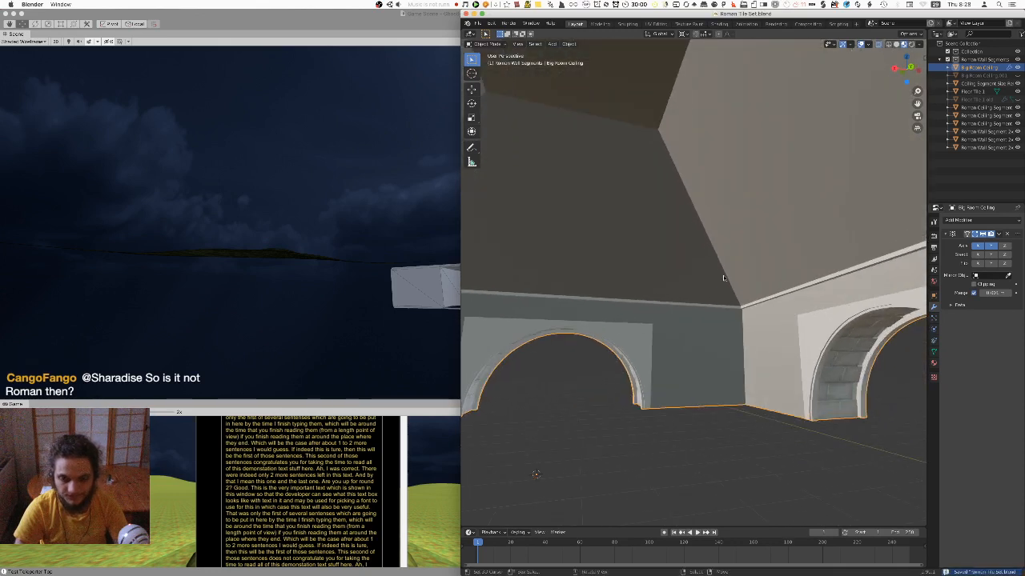
Export the Big Room Ceiling model as FBX, overwriting Big Room Ceiling FBX.fbx in the Ghostly Venture project's Mazes models folder
{"action": "left_click", "coordinate": [478, 23]}
{"action": "mouse_move", "coordinate": [503, 142]}
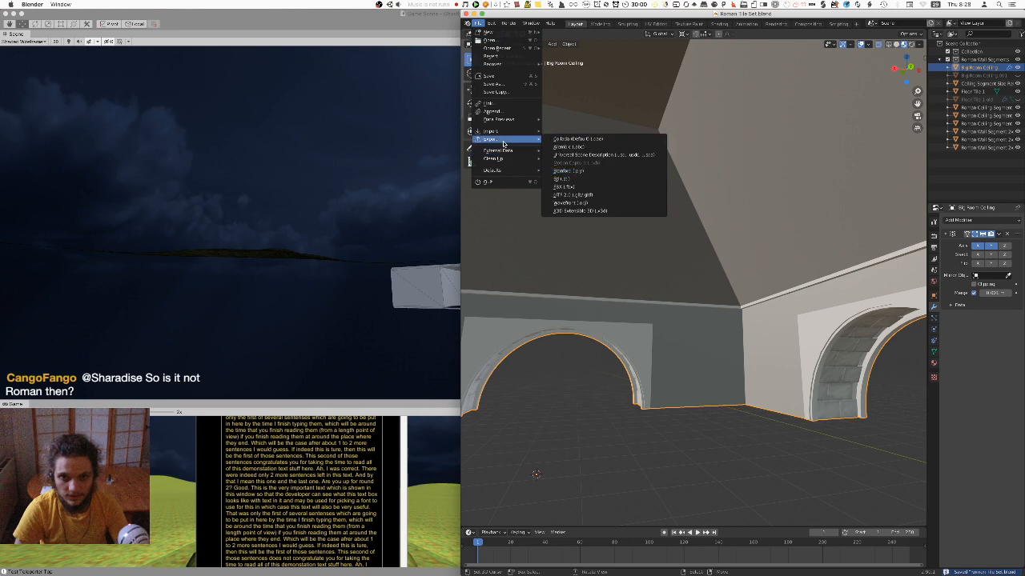
{"action": "left_click", "coordinate": [582, 187]}
{"action": "left_click", "coordinate": [607, 136]}
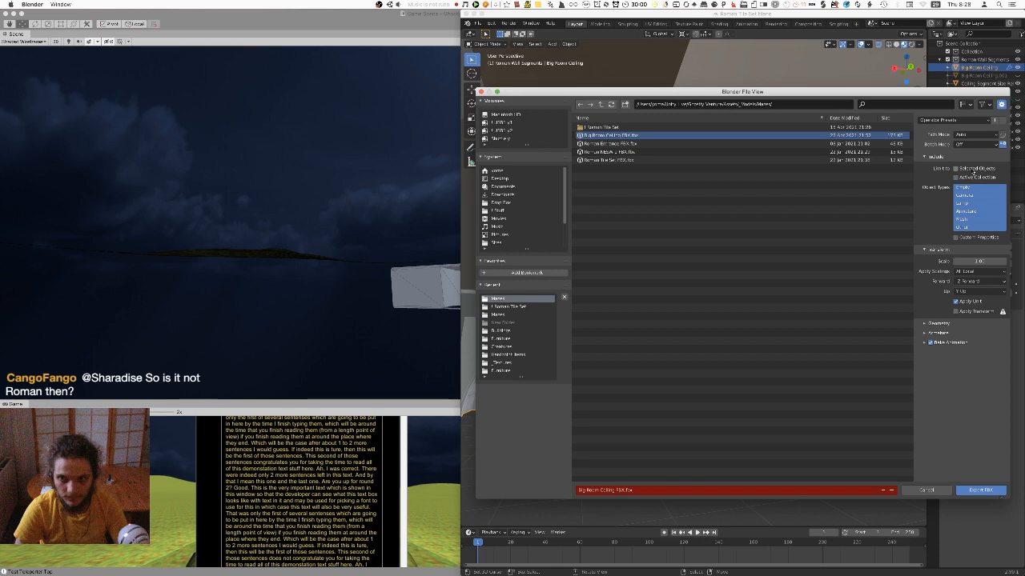
{"action": "left_click", "coordinate": [981, 490]}
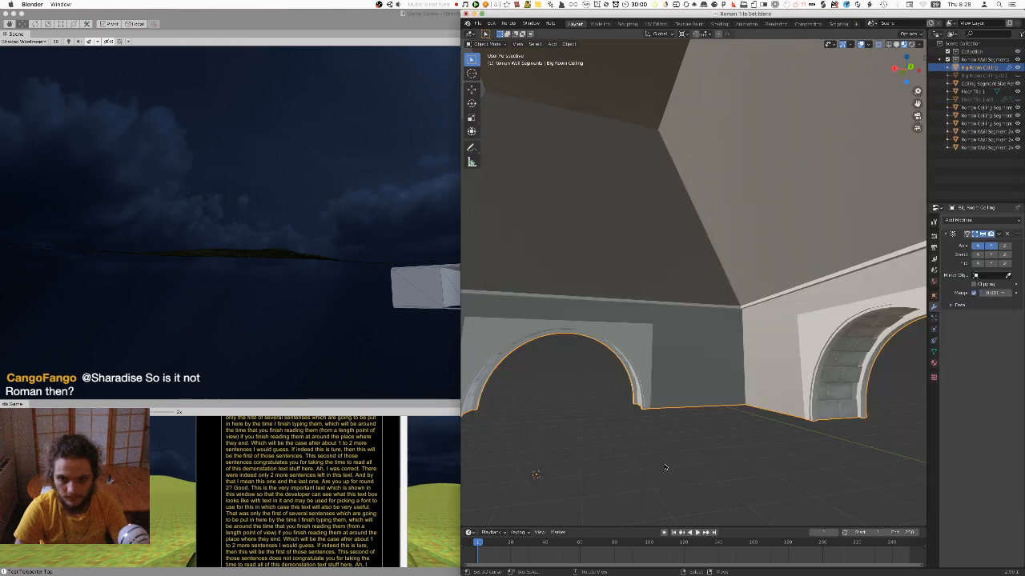
Switch to Unity, maximize the Scene view in Shaded mode, and inspect the room's ceiling trim from inside
{"action": "left_click", "coordinate": [158, 496]}
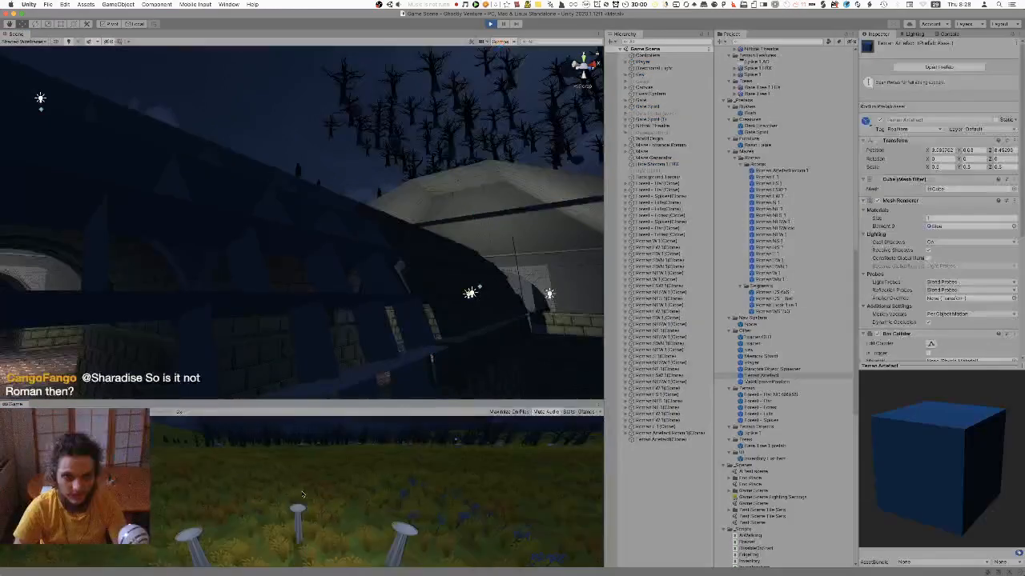
{"action": "key", "text": "shift+space"}
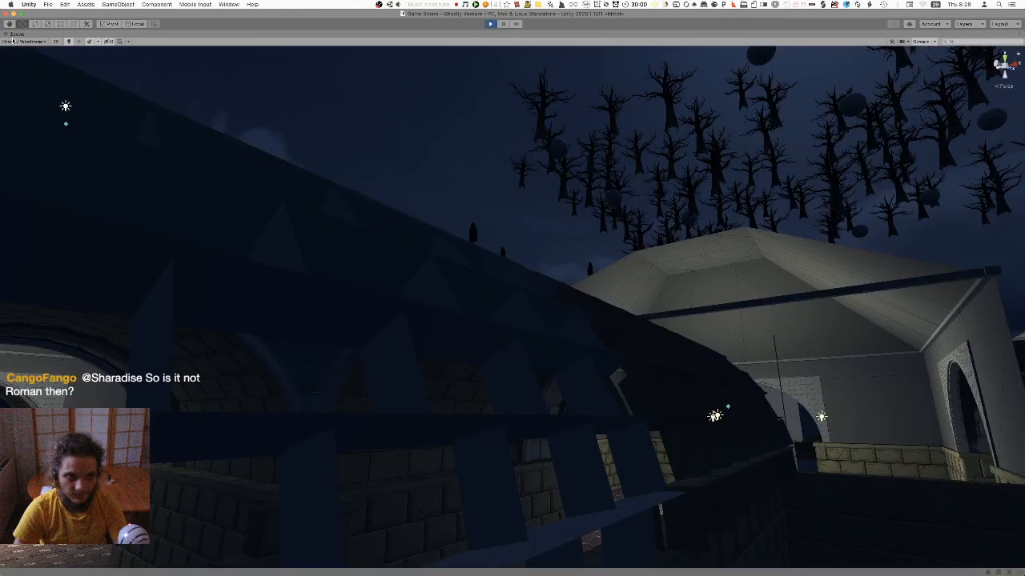
{"action": "left_click", "coordinate": [15, 41]}
{"action": "left_click", "coordinate": [16, 56]}
{"action": "mouse_move", "coordinate": [521, 249]}
{"action": "right_mouse_down"}
{"action": "mouse_move", "coordinate": [571, 253]}
{"action": "mouse_move", "coordinate": [579, 290]}
{"action": "mouse_move", "coordinate": [316, 185]}
{"action": "mouse_move", "coordinate": [211, 190]}
{"action": "mouse_move", "coordinate": [133, 176]}
{"action": "mouse_move", "coordinate": [506, 240]}
{"action": "mouse_move", "coordinate": [453, 244]}
{"action": "right_mouse_up"}
{"action": "key", "text": "w"}
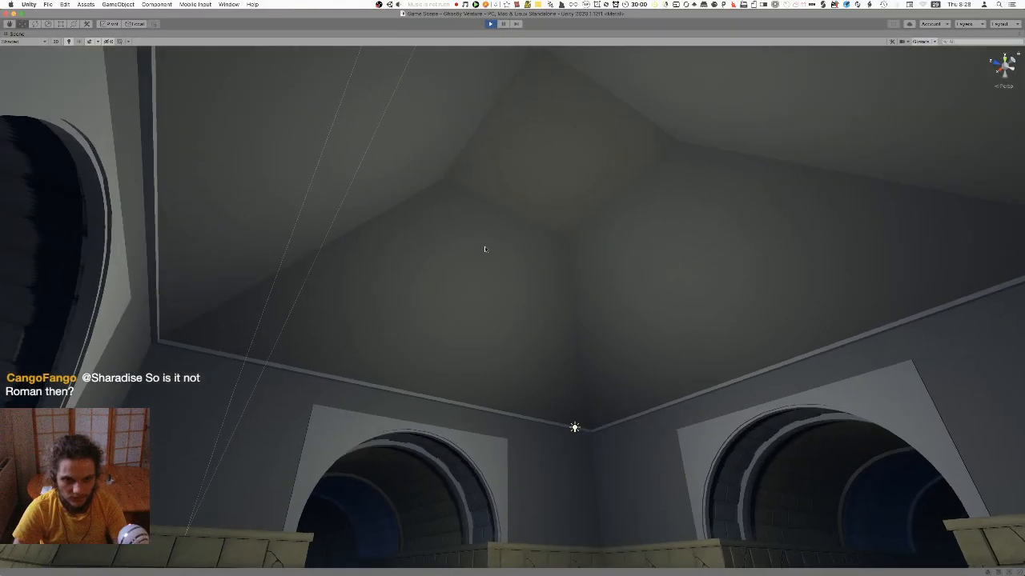
Switch to Blender and delete the trim strips from both walls of the Big Room Ceiling
{"action": "key", "text": "super+Tab"}
{"action": "key", "text": "Tab"}
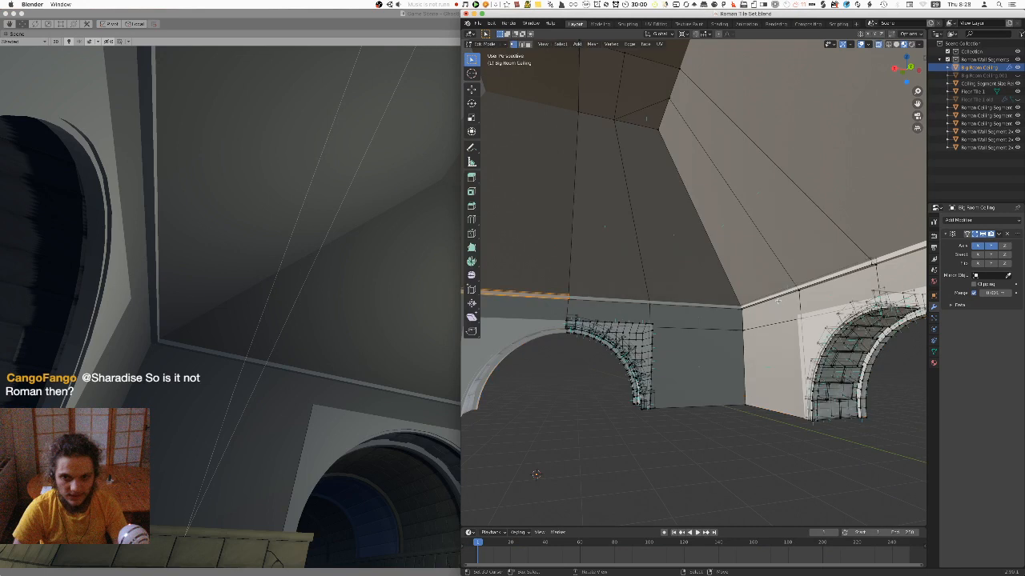
{"action": "middle_click_drag", "start_coordinate": [629, 315], "coordinate": [644, 314]}
{"action": "right_click", "coordinate": [644, 314]}
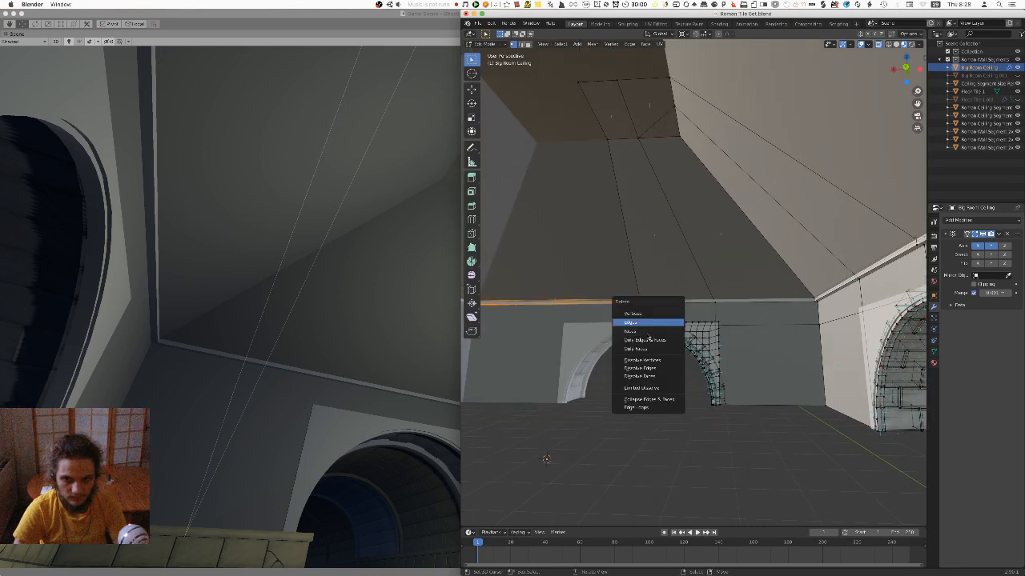
{"action": "left_click", "coordinate": [645, 333]}
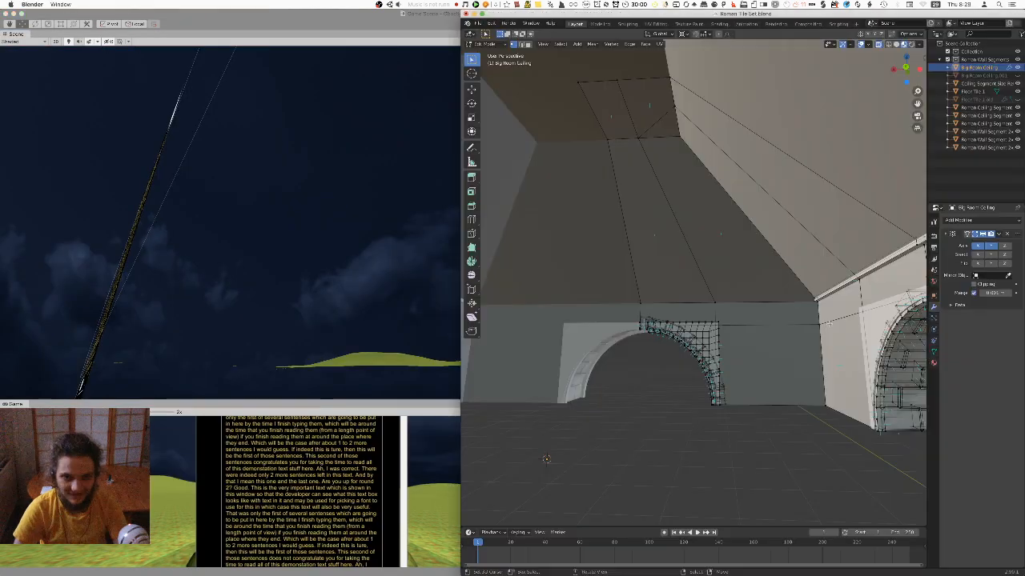
{"action": "middle_click_drag", "start_coordinate": [748, 287], "coordinate": [798, 288]}
{"action": "right_click", "coordinate": [823, 284], "text": "alt"}
{"action": "key", "text": "x"}
{"action": "left_click", "coordinate": [823, 285]}
{"action": "key", "text": "Tab"}
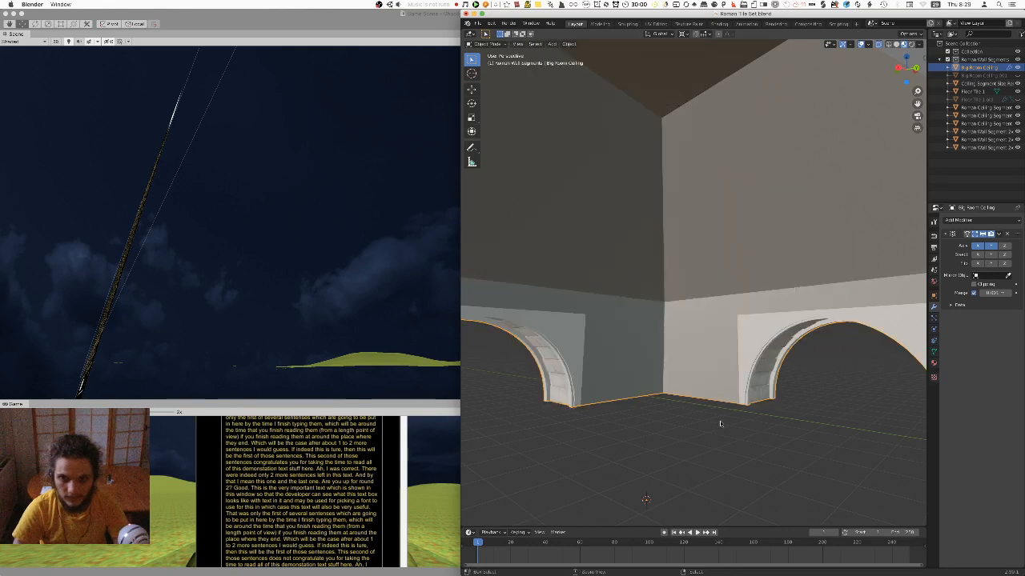
Select the sloped and flat ceiling faces in Edit Mode, leaving out the wall faces, and view them straight from below
{"action": "middle_click_drag", "start_coordinate": [720, 423], "coordinate": [634, 297]}
{"action": "key", "text": "KP_7"}
{"action": "key", "text": "Tab"}
{"action": "key", "text": "l"}
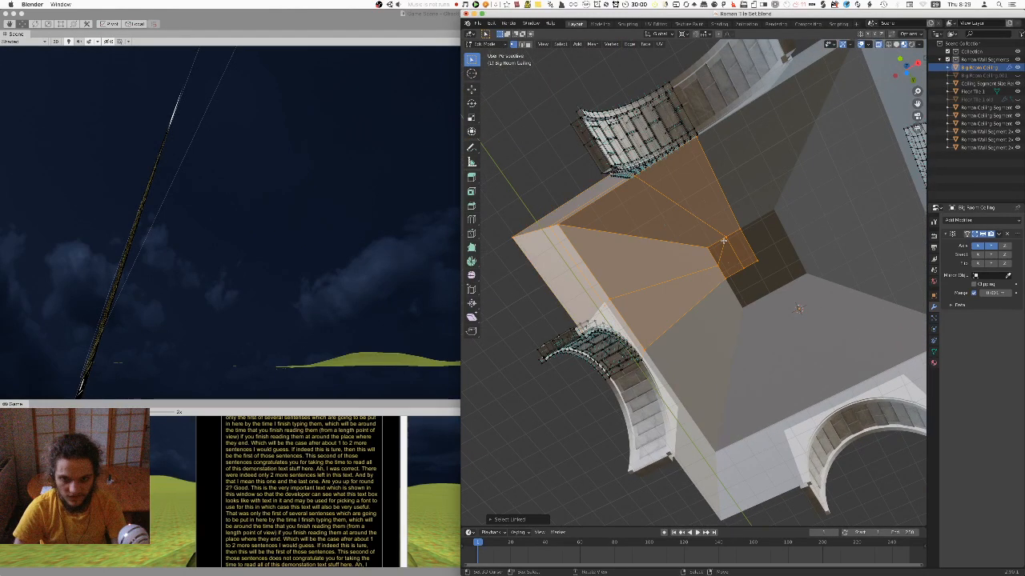
{"action": "middle_click_drag", "start_coordinate": [798, 308], "coordinate": [660, 337]}
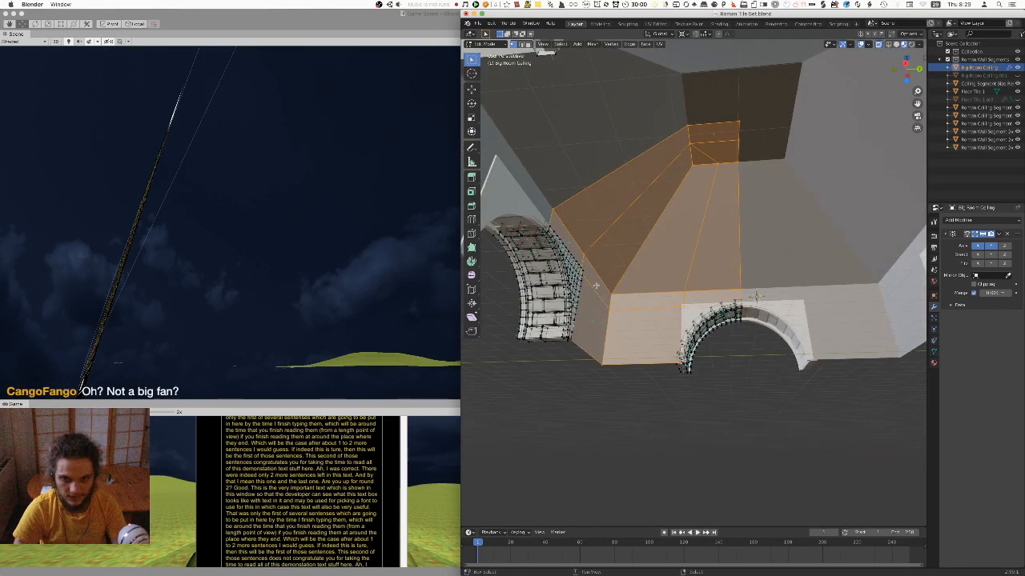
{"action": "key", "text": "shift+l"}
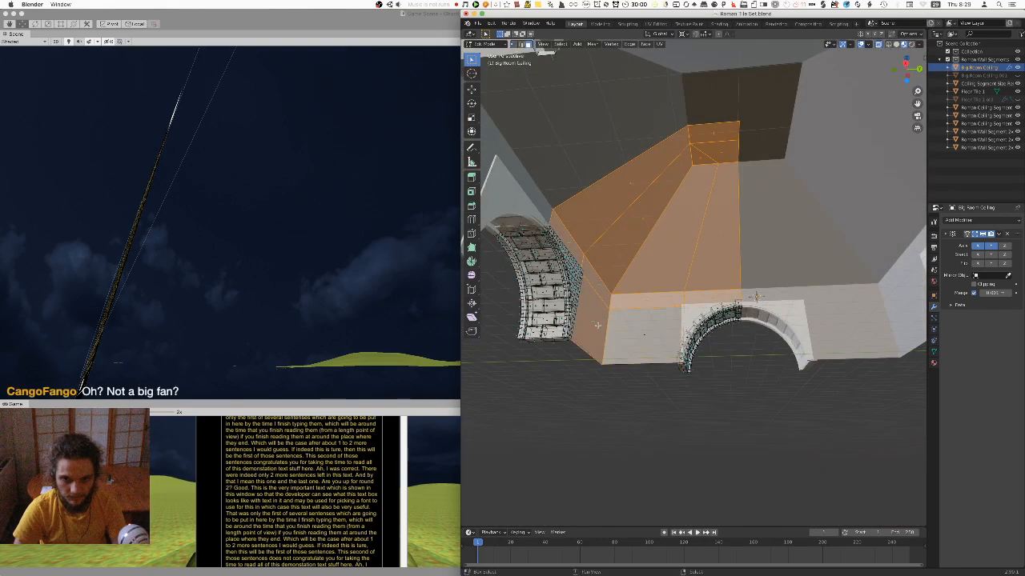
{"action": "right_click", "coordinate": [577, 250], "text": "shift"}
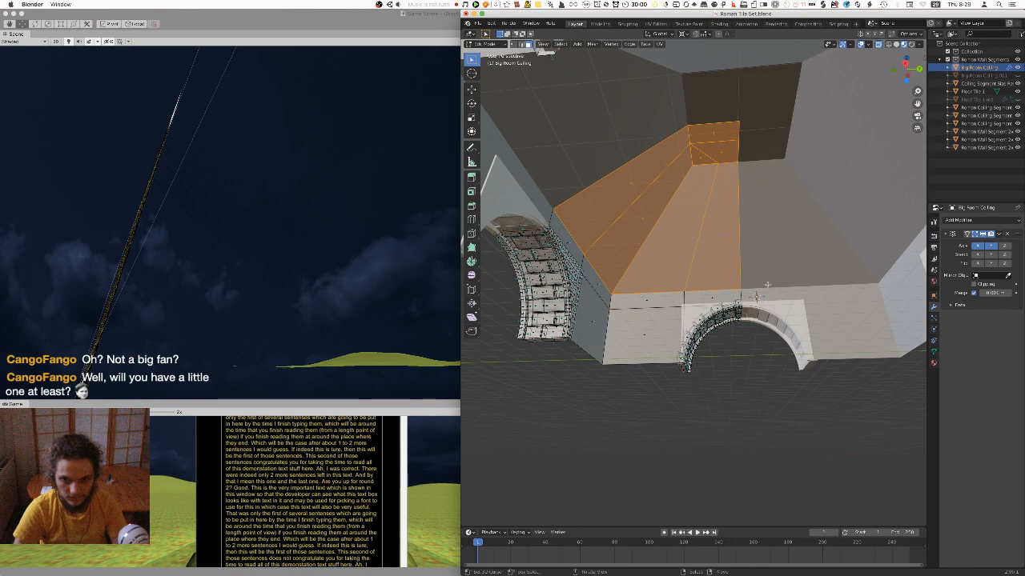
{"action": "key", "text": "KP_7"}
{"action": "scroll", "coordinate": [731, 275], "scroll_direction": "up", "scroll_amount": 2}
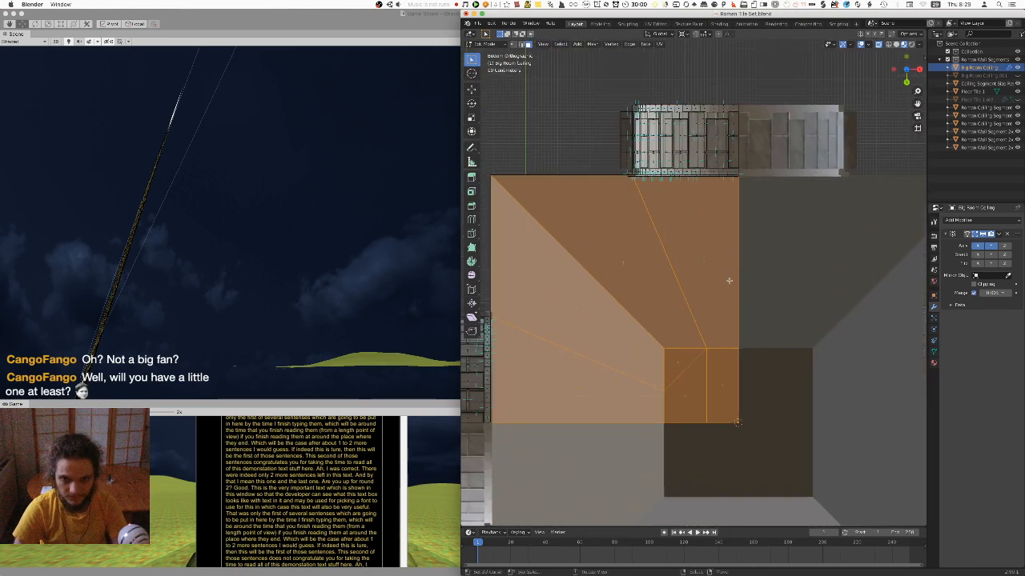
Try a standard Unwrap on the selected ceiling faces
{"action": "key", "text": "u"}
{"action": "left_click", "coordinate": [726, 276]}
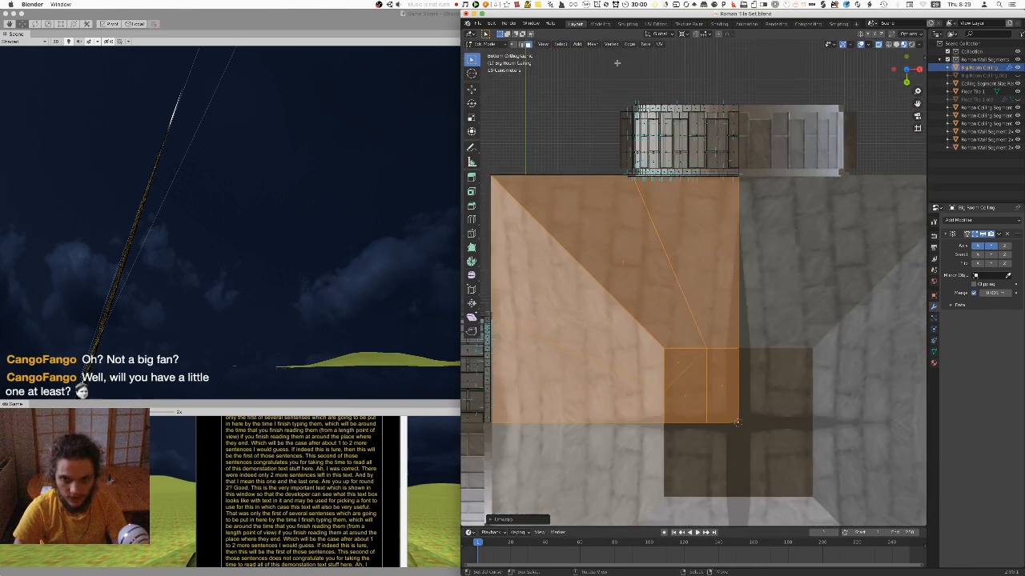
{"action": "scroll", "coordinate": [731, 265], "scroll_direction": "down", "scroll_amount": 3}
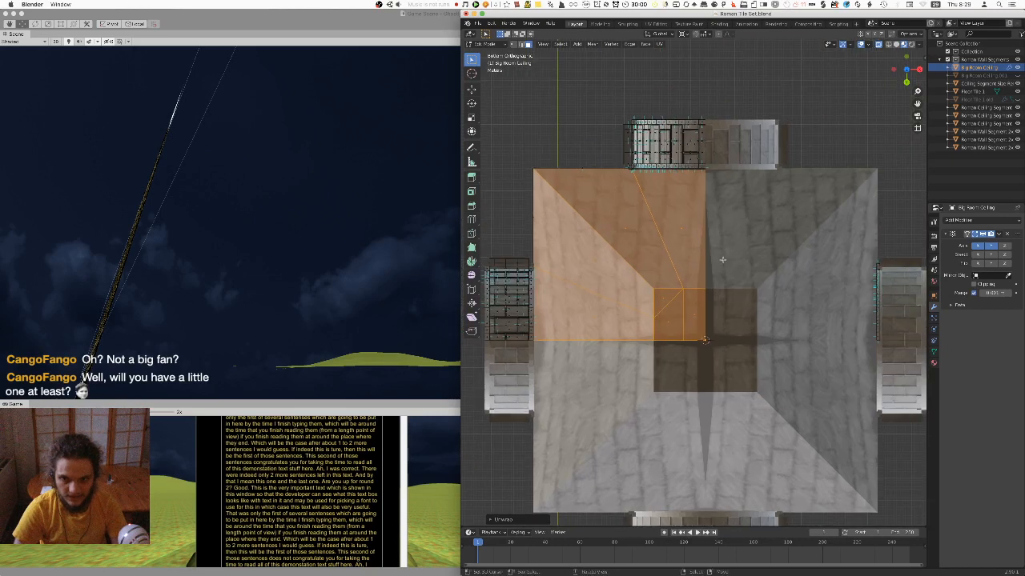
Map the selected ceiling faces with Project from View (Bounds), leave Edit Mode, and save the Roman Tile Set file
{"action": "key", "text": "u"}
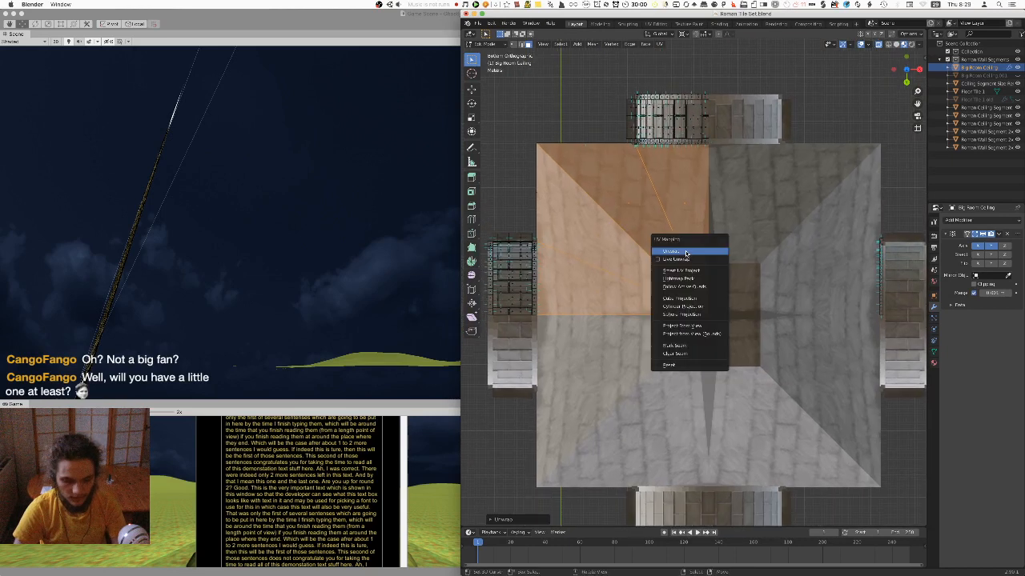
{"action": "left_click", "coordinate": [696, 336]}
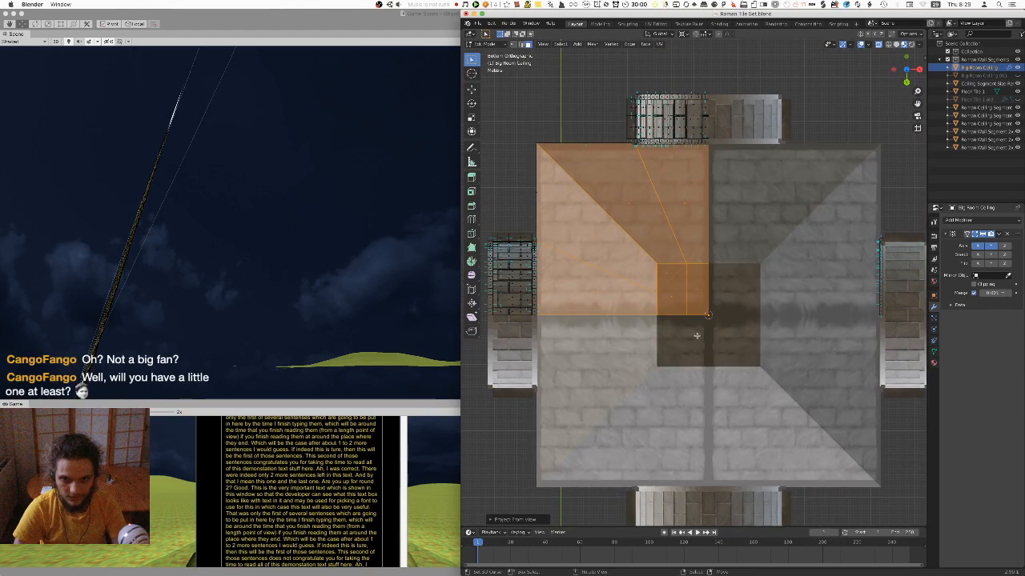
{"action": "key", "text": "Tab"}
{"action": "middle_click_drag", "start_coordinate": [697, 336], "coordinate": [657, 253]}
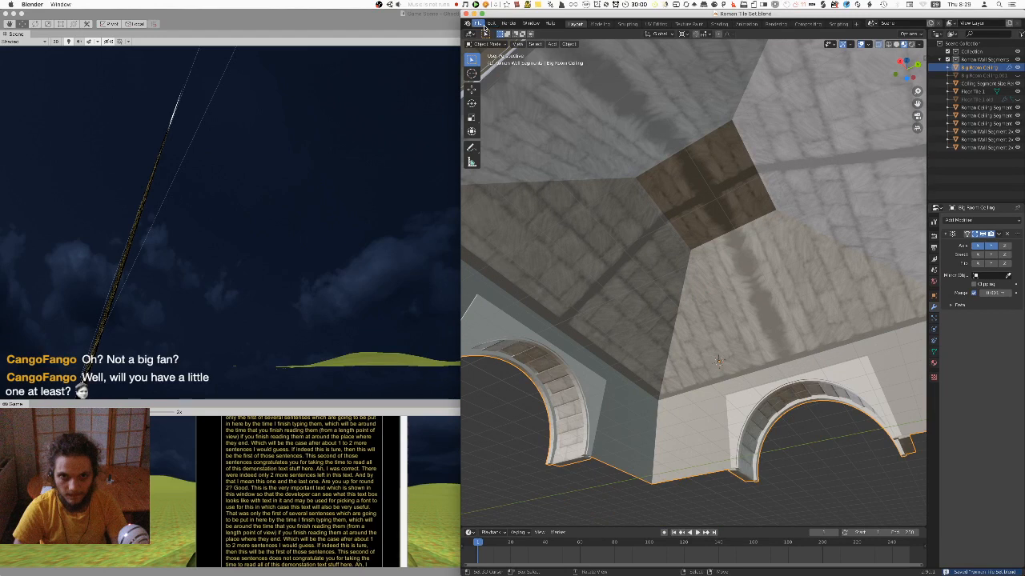
Export the remapped Big Room Ceiling as FBX again for the Unity project
{"action": "left_click", "coordinate": [477, 23]}
{"action": "mouse_move", "coordinate": [490, 140]}
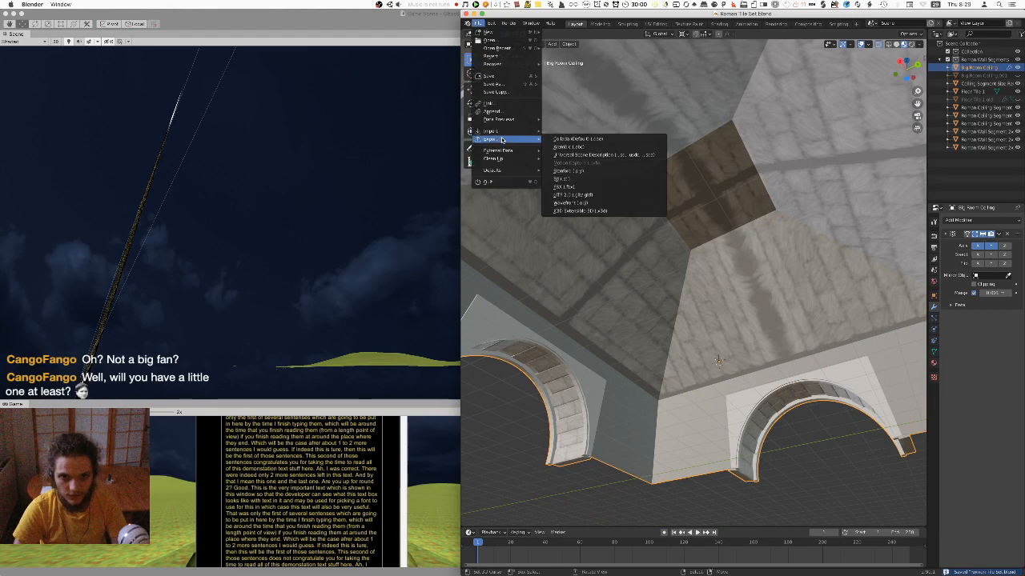
{"action": "left_click", "coordinate": [572, 186]}
{"action": "left_click", "coordinate": [993, 490]}
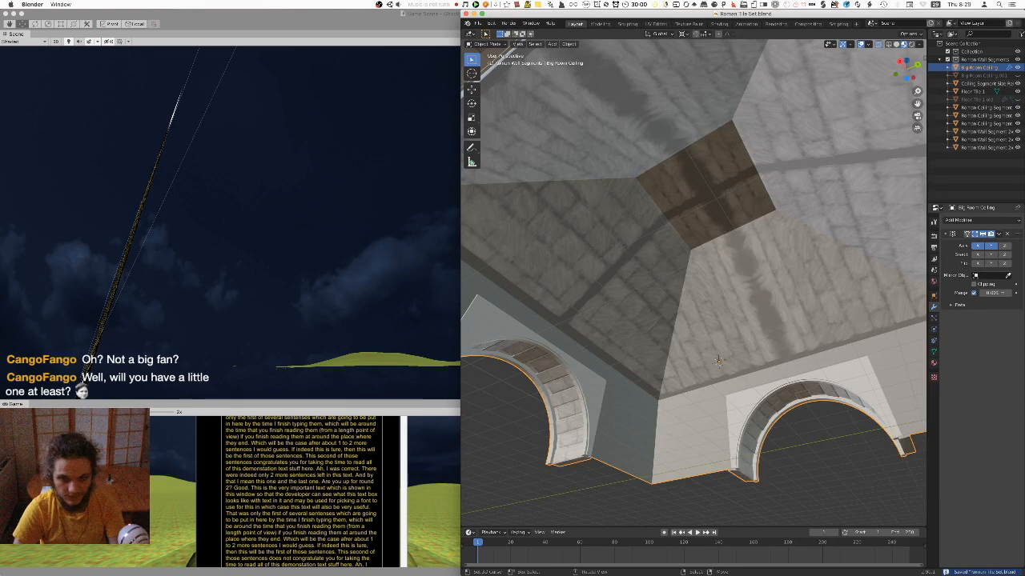
Switch to Unity, examine the brick-textured ceiling in the maximized Scene view, and stop Play mode
{"action": "left_click", "coordinate": [210, 431]}
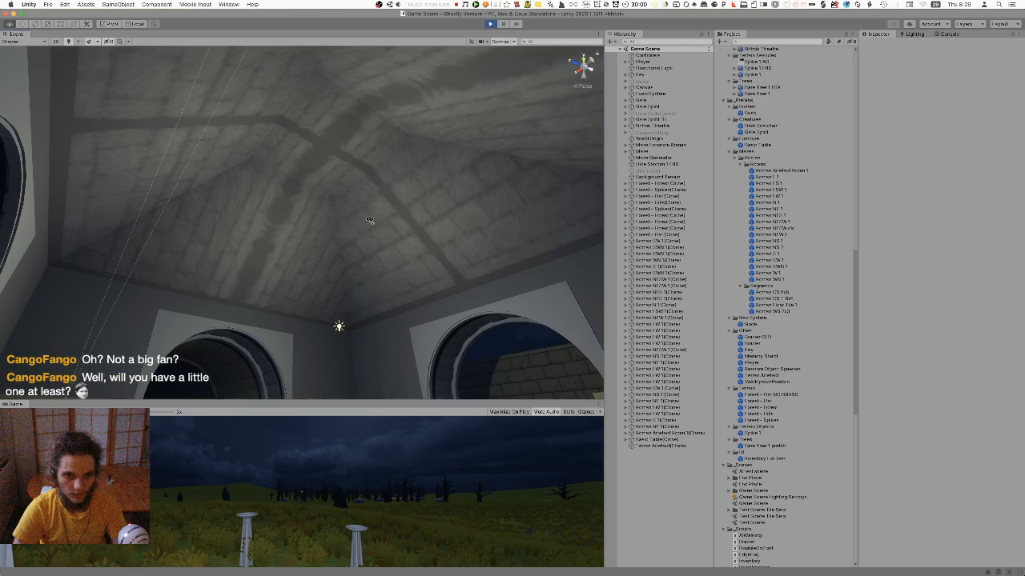
{"action": "key", "text": "shift+space"}
{"action": "right_click_drag", "start_coordinate": [433, 244], "coordinate": [228, 206]}
{"action": "scroll", "coordinate": [400, 342], "scroll_direction": "up", "scroll_amount": 4}
{"action": "scroll", "coordinate": [475, 301], "scroll_direction": "down", "scroll_amount": 2}
{"action": "right_click_drag", "start_coordinate": [227, 201], "coordinate": [349, 201]}
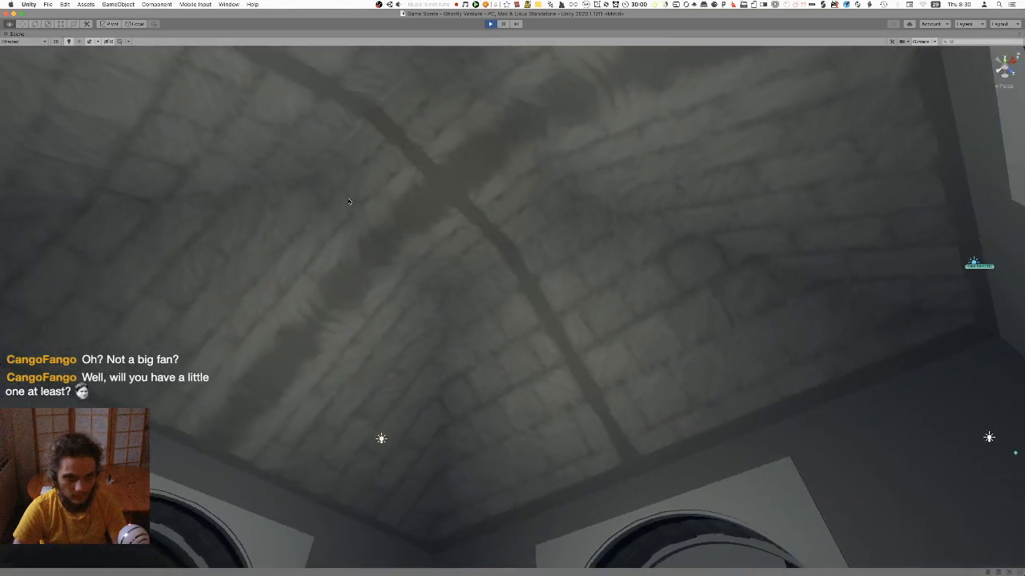
{"action": "key", "text": "super+p"}
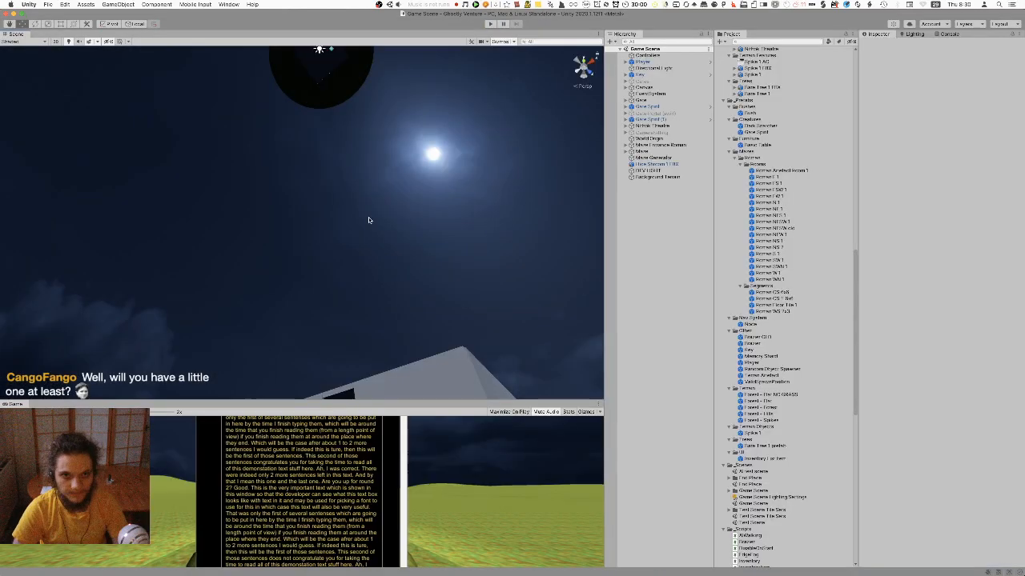
Switch to Blender and examine the projected brick texture on the ceiling slopes from inside the room
{"action": "key", "text": "super+Tab"}
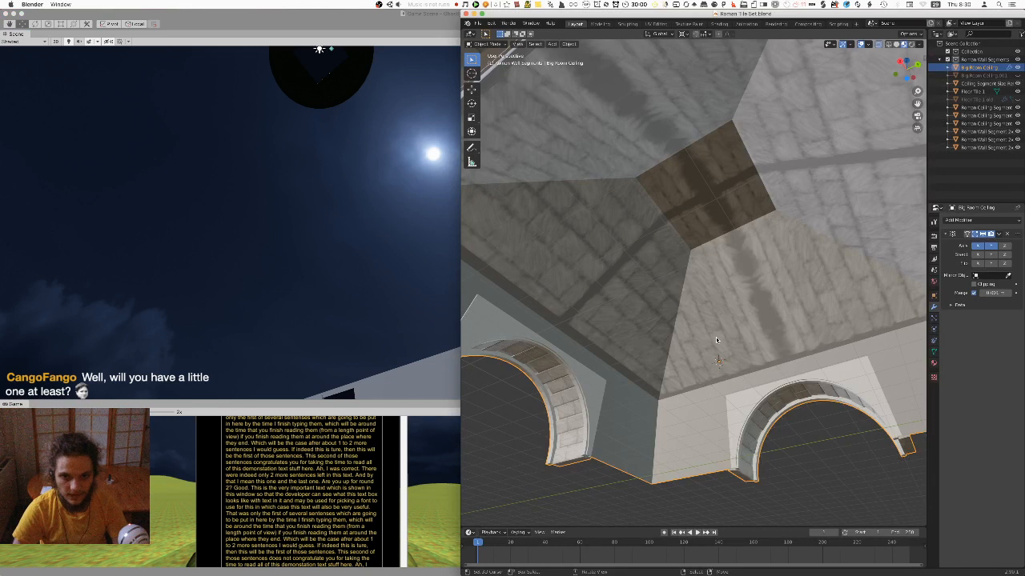
{"action": "middle_click_drag", "start_coordinate": [735, 285], "coordinate": [683, 276]}
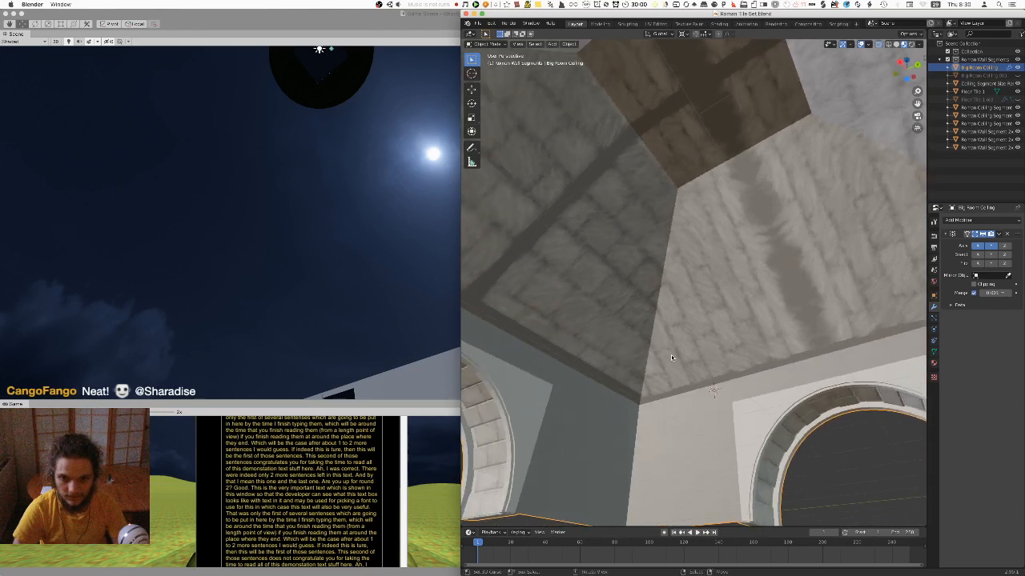
{"action": "middle_click_drag", "start_coordinate": [773, 343], "coordinate": [738, 296]}
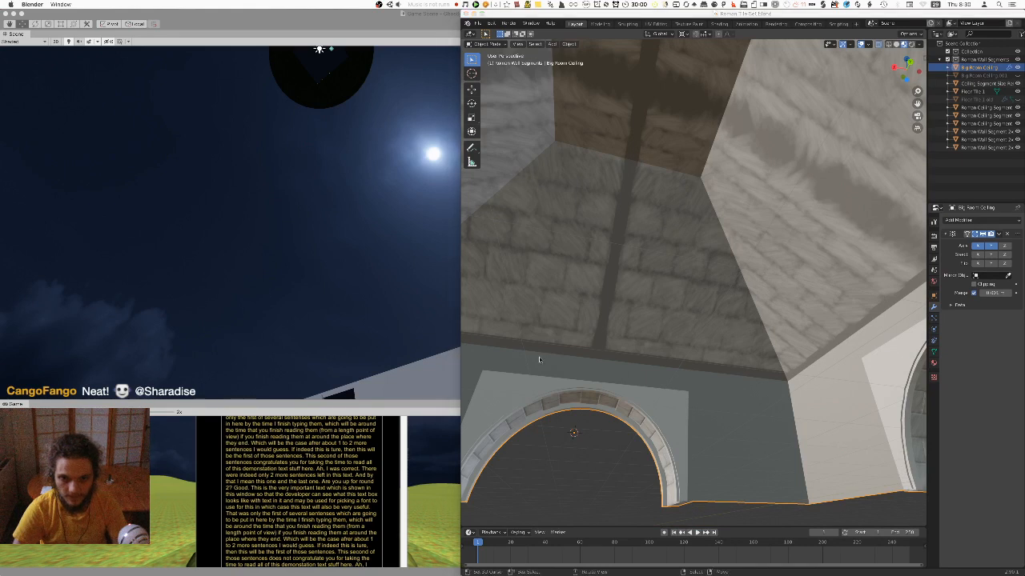
Switch to Pixelmator Pro and create an empty document 1024 px wide and 1024 px high
{"action": "key", "text": "super+Tab"}
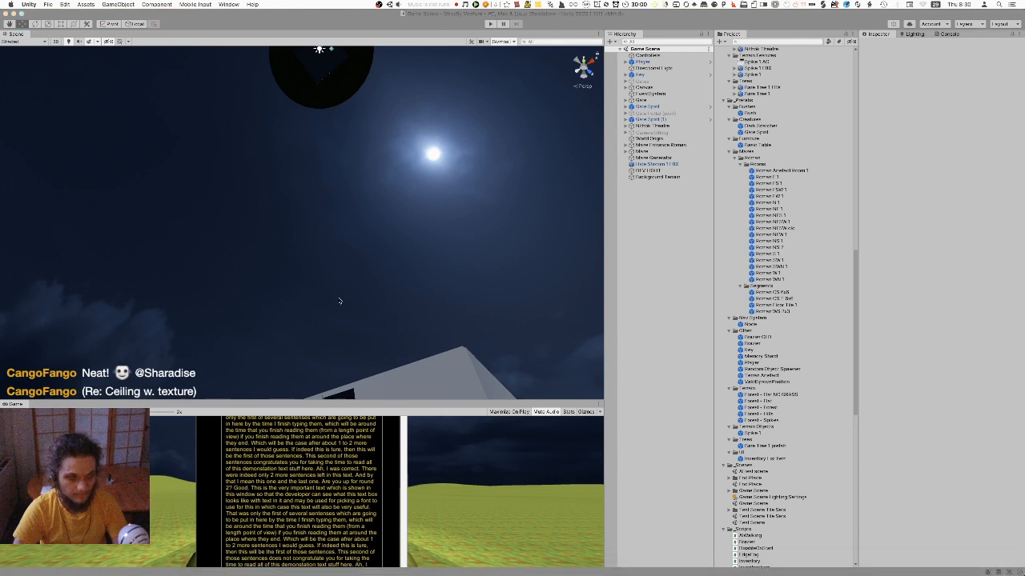
{"action": "key", "text": "F2"}
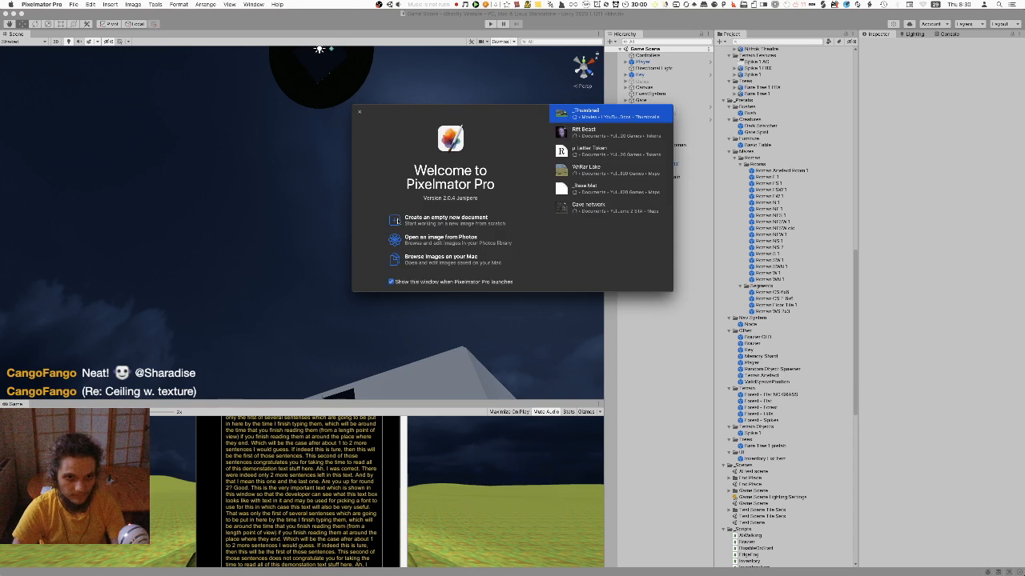
{"action": "left_click", "coordinate": [397, 221]}
{"action": "type", "text": "10241024"}
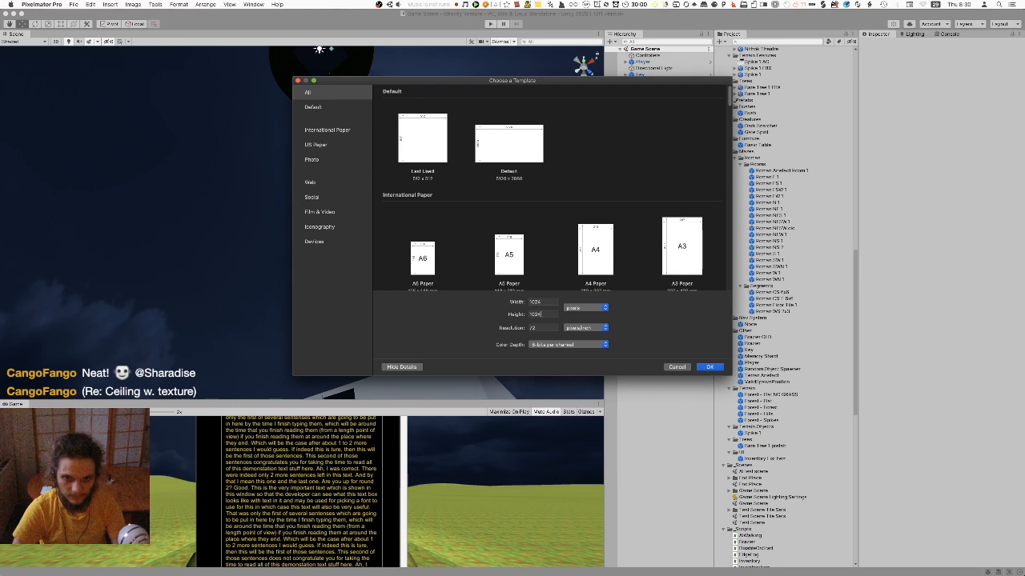
{"action": "left_click", "coordinate": [712, 369]}
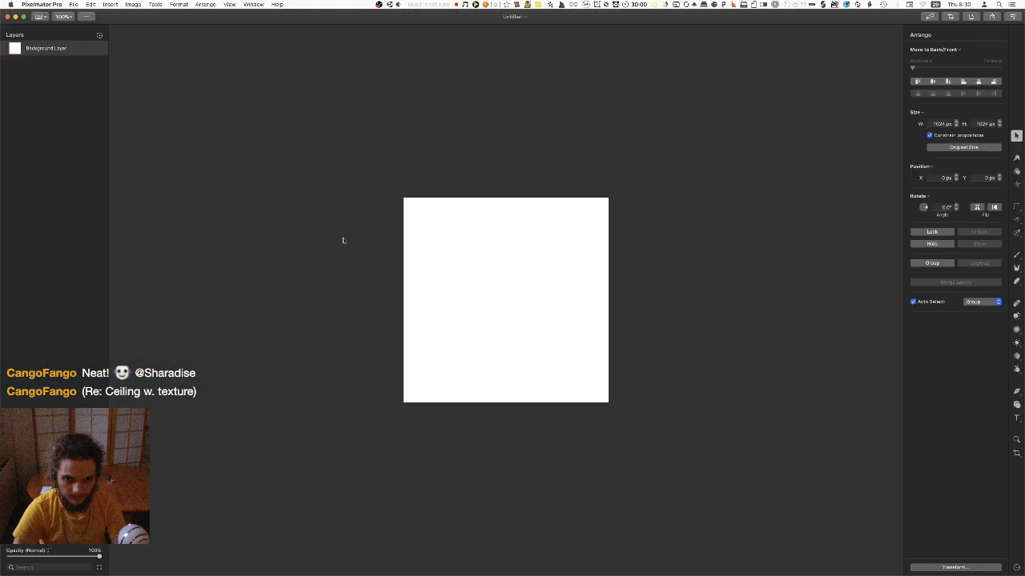
{"action": "key", "text": "super+plus"}
Start saving the new document, then switch to Unity and look up the Big Room Ceiling model's name in the project assets
{"action": "key", "text": "super+s"}
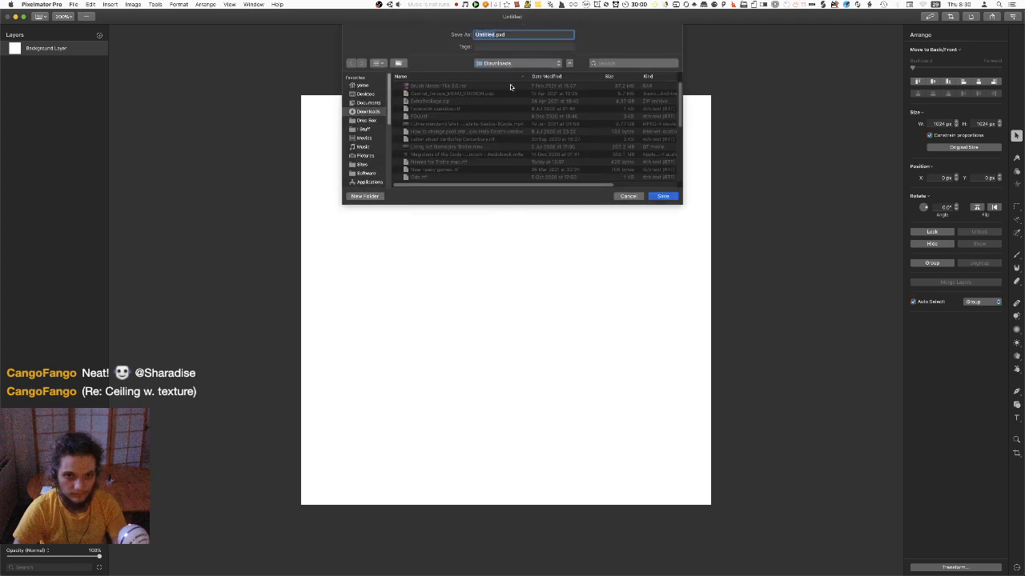
{"action": "key", "text": "BackSpace"}
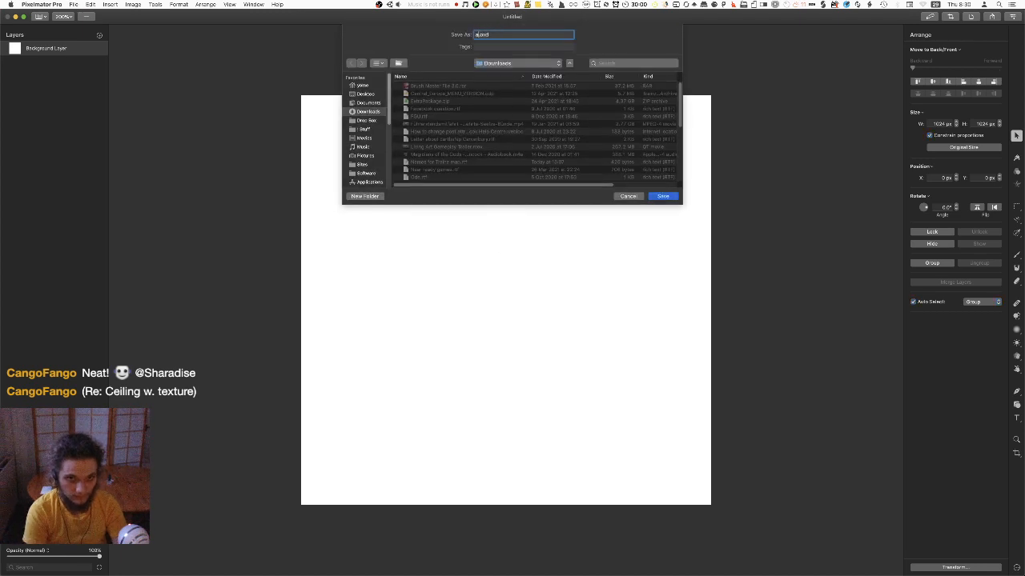
{"action": "key", "text": "super+Tab"}
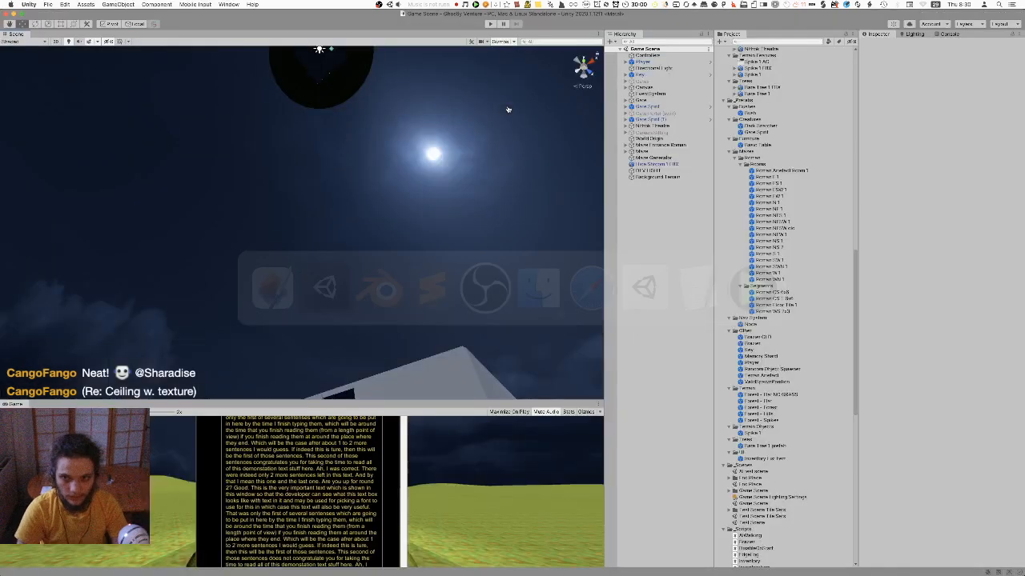
{"action": "scroll", "coordinate": [768, 211], "scroll_direction": "up", "scroll_amount": 10}
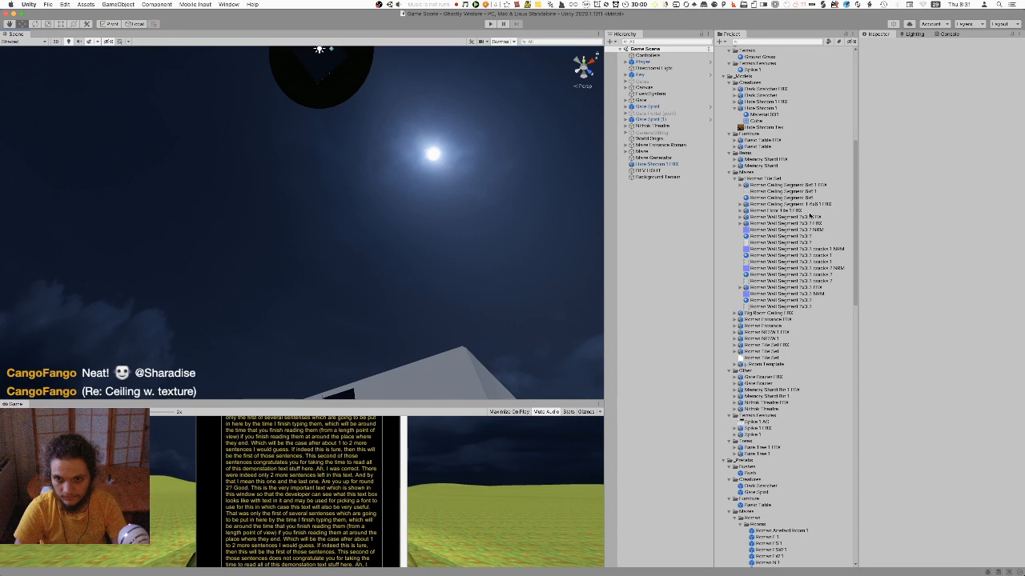
{"action": "left_click", "coordinate": [784, 315]}
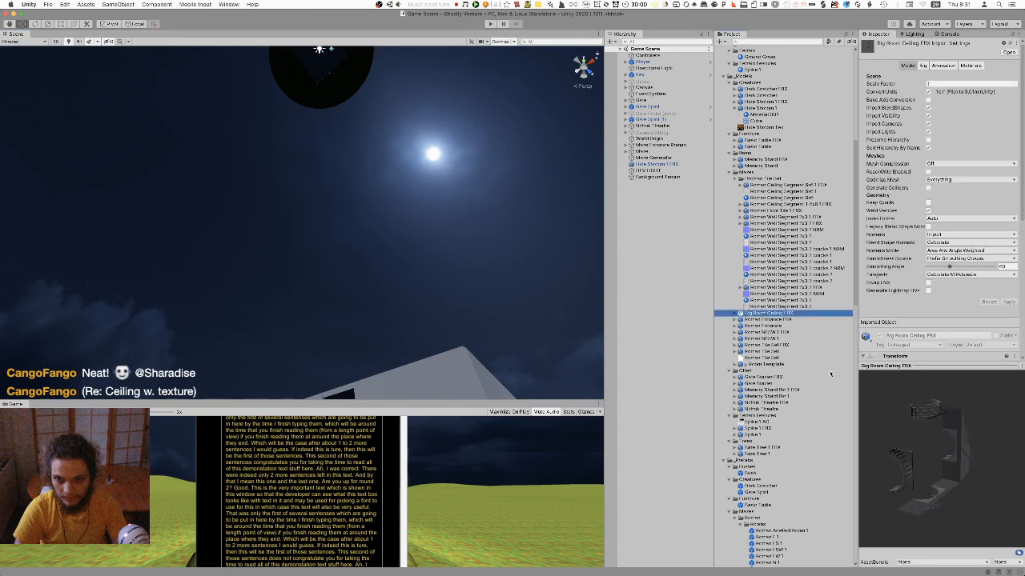
Switch to Pixelmator Pro, save the document in Downloads as "Roman Big Room Ceiling", and close it
{"action": "key", "text": "super+Tab"}
{"action": "type", "text": "Big"}
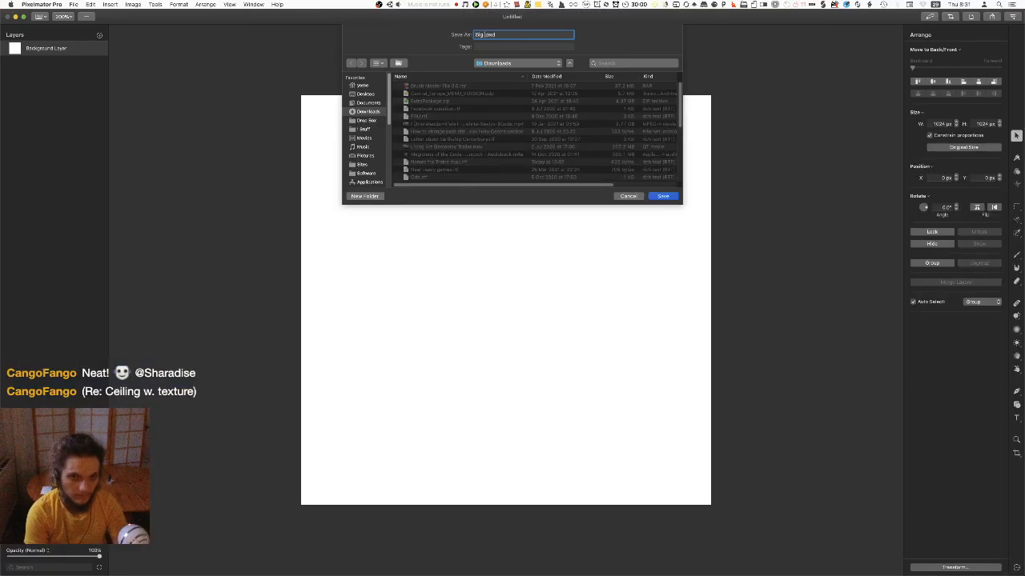
{"action": "key", "text": "BackSpace"}
{"action": "key", "text": "BackSpace"}
{"action": "key", "text": "BackSpace"}
{"action": "key", "text": "BackSpace"}
{"action": "type", "text": "Ro"}
{"action": "key", "text": "BackSpace"}
{"action": "key", "text": "BackSpace"}
{"action": "type", "text": "Roman Big"}
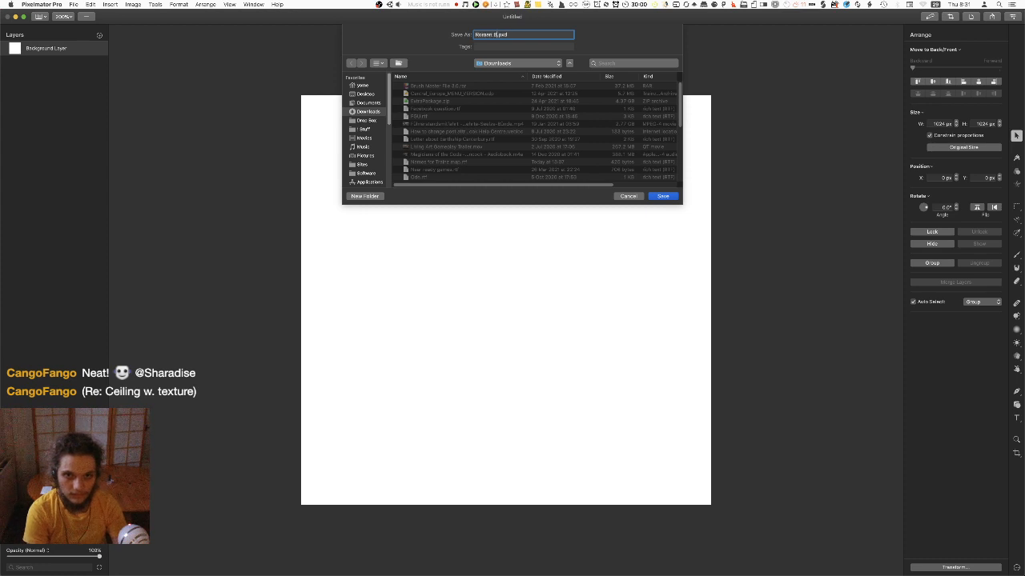
{"action": "type", "text": " Room Ceiling"}
{"action": "key", "text": "Return"}
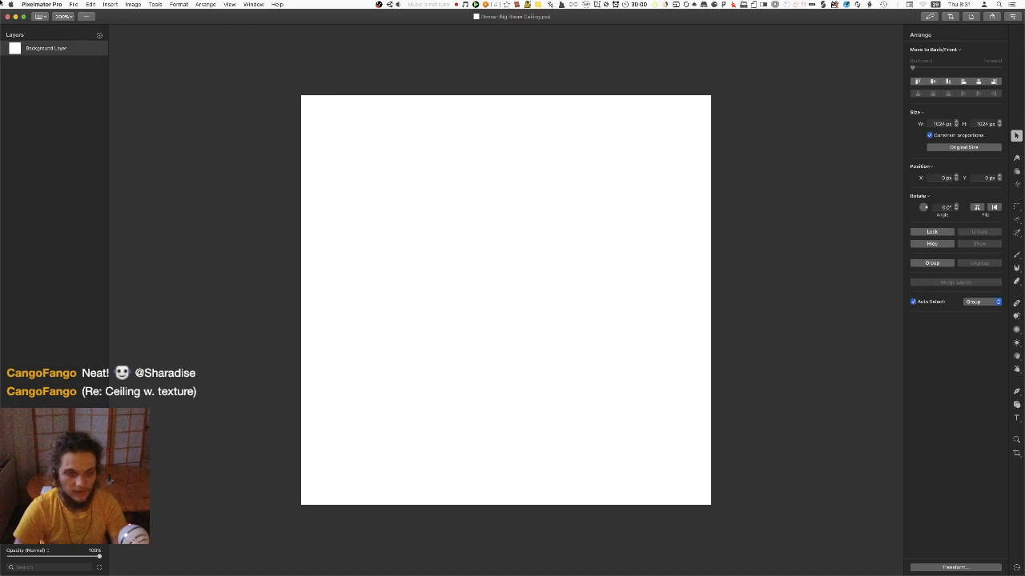
{"action": "key", "text": "super+w"}
Switch to Unity and reveal the Mazes texture folder in Finder
{"action": "key", "text": "super+Tab"}
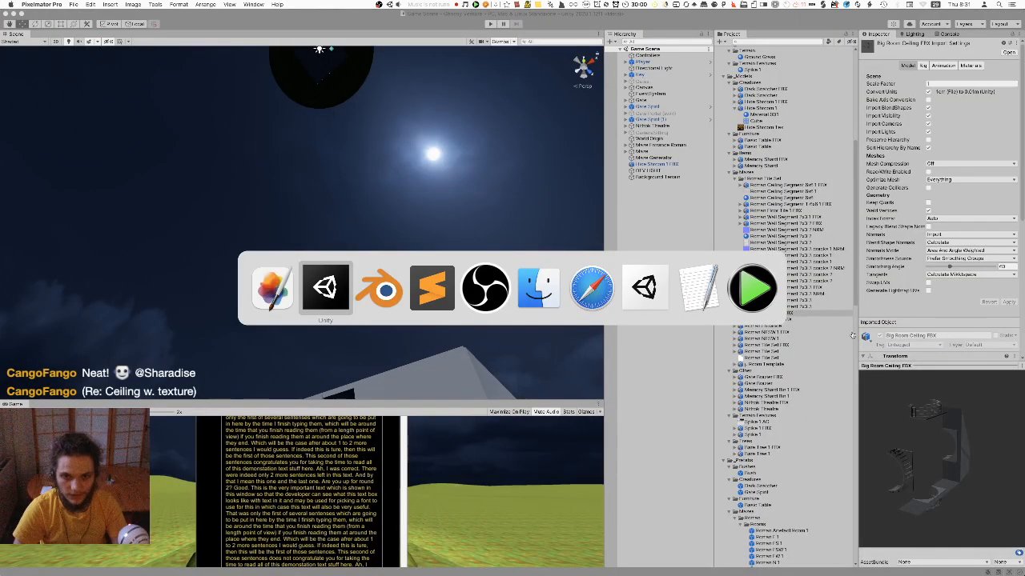
{"action": "scroll", "coordinate": [786, 341], "scroll_direction": "down", "scroll_amount": 10}
{"action": "scroll", "coordinate": [786, 341], "scroll_direction": "down", "scroll_amount": 20}
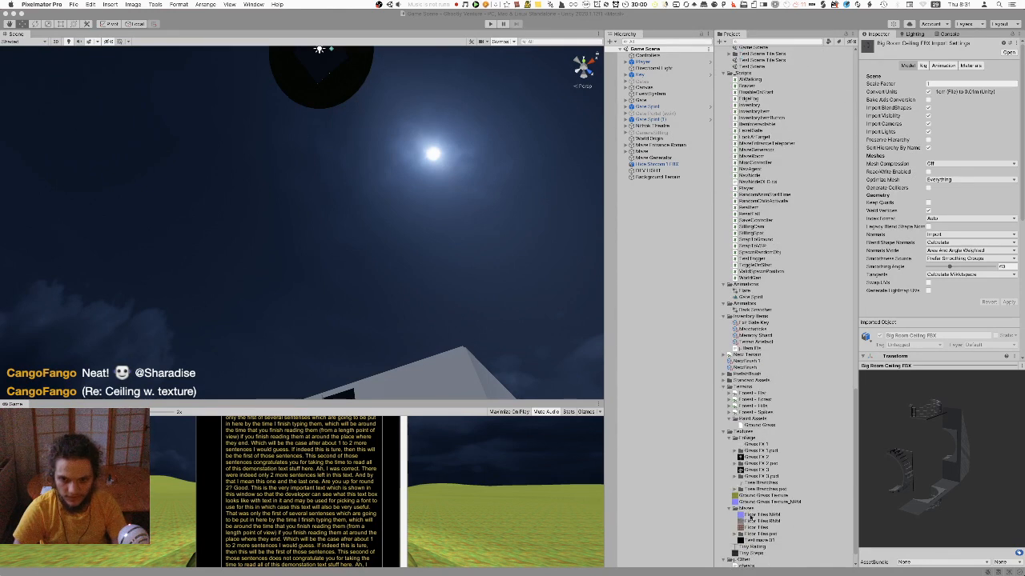
{"action": "right_click", "coordinate": [748, 510]}
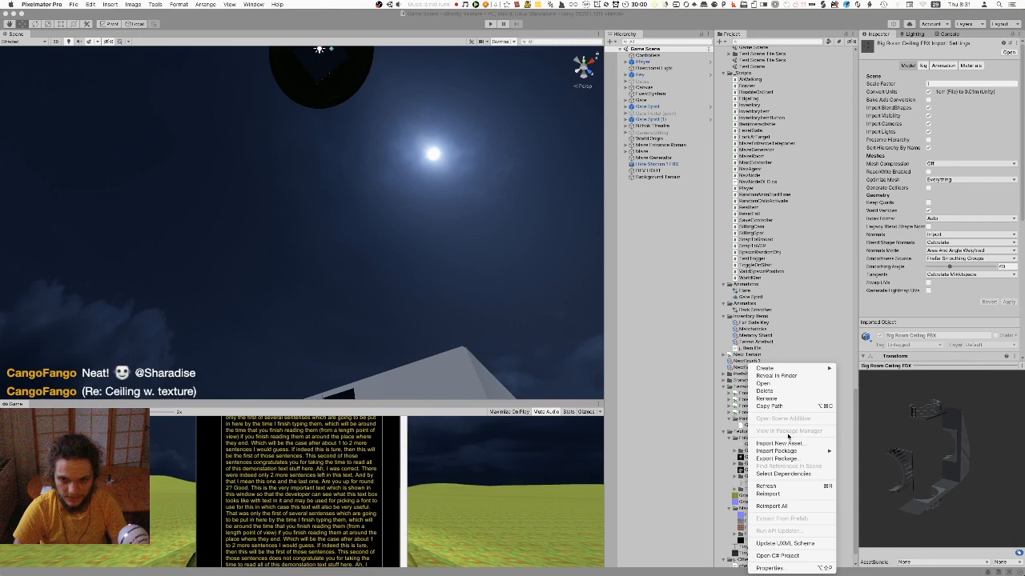
{"action": "left_click", "coordinate": [781, 376]}
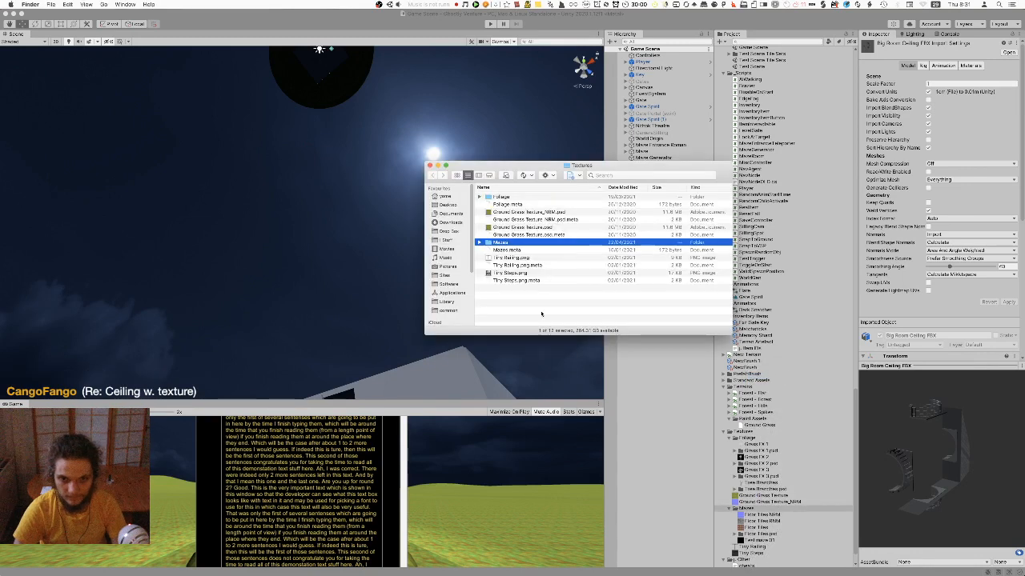
Move the Roman Big Room Ceiling file from Downloads into the Unity project's Textures folder and open it in Pixelmator Pro
{"action": "key", "text": "super+Tab"}
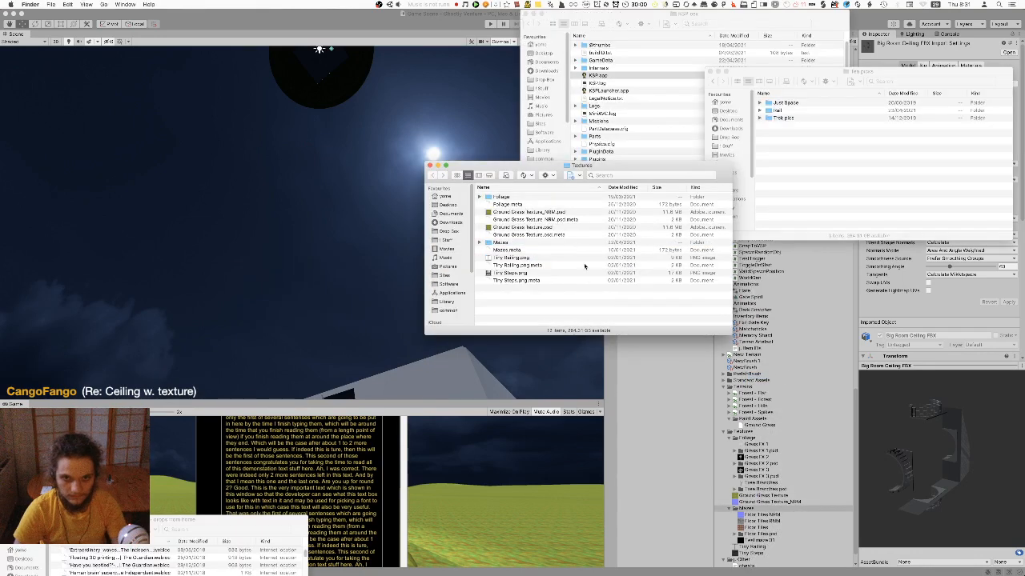
{"action": "key", "text": "super+n"}
{"action": "left_click", "coordinate": [78, 181]}
{"action": "left_click", "coordinate": [74, 173]}
{"action": "left_click_drag", "start_coordinate": [153, 149], "coordinate": [545, 295]}
{"action": "key", "text": "super+w"}
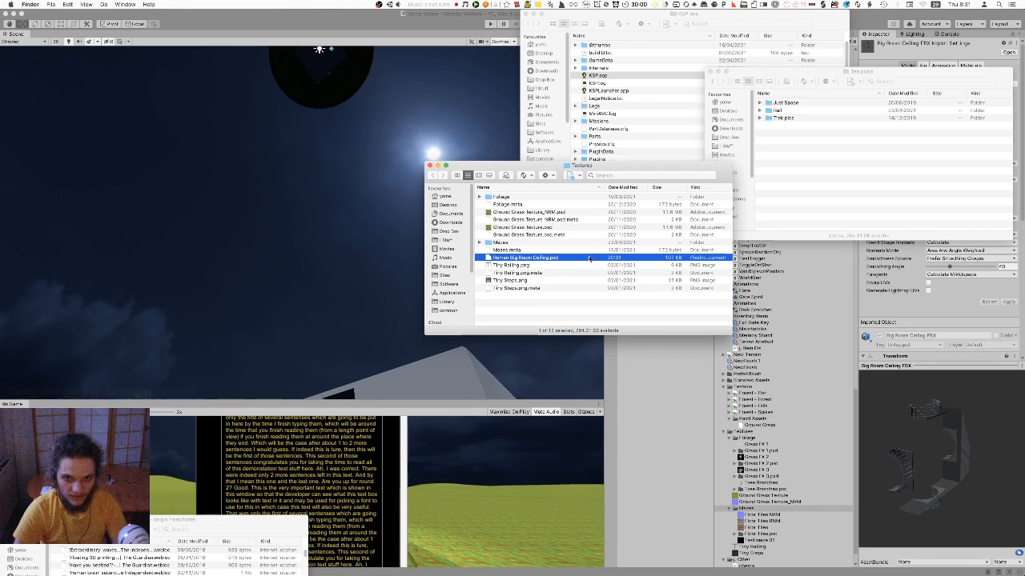
{"action": "double_click", "coordinate": [589, 257]}
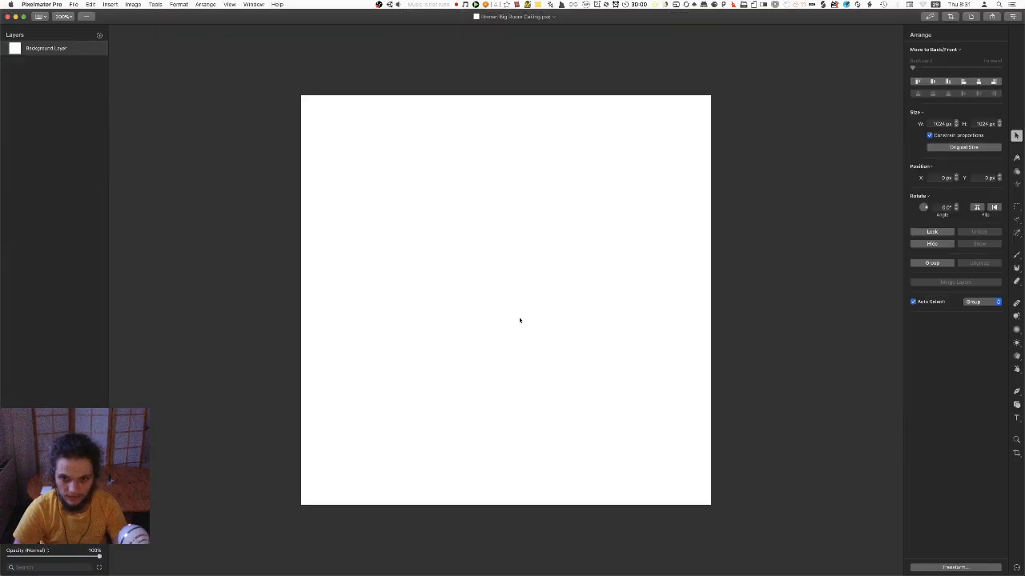
Activate the Paint tool and set its color to a dark brown
{"action": "key", "text": "b"}
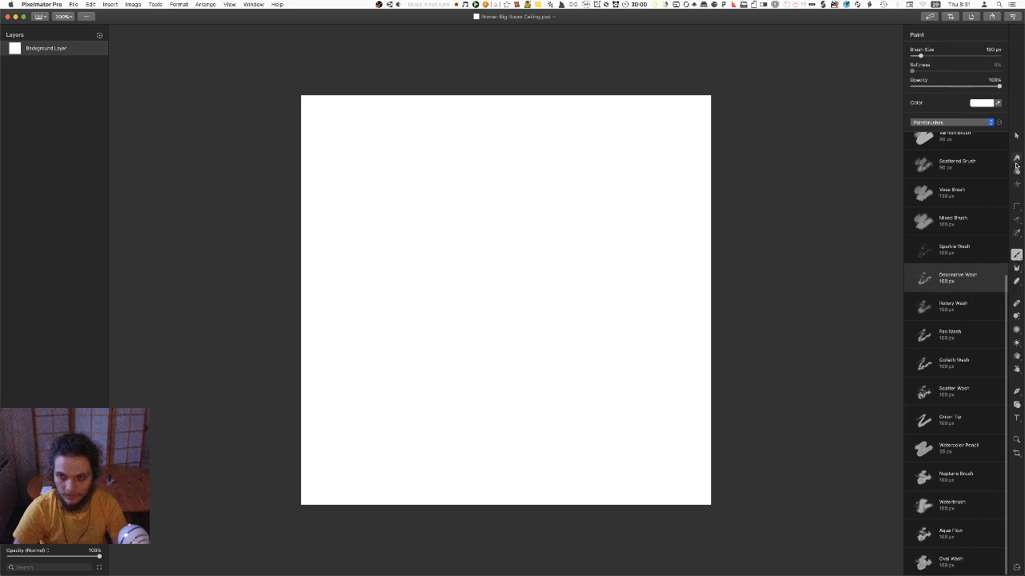
{"action": "left_click", "coordinate": [1016, 159]}
{"action": "left_click", "coordinate": [1017, 256]}
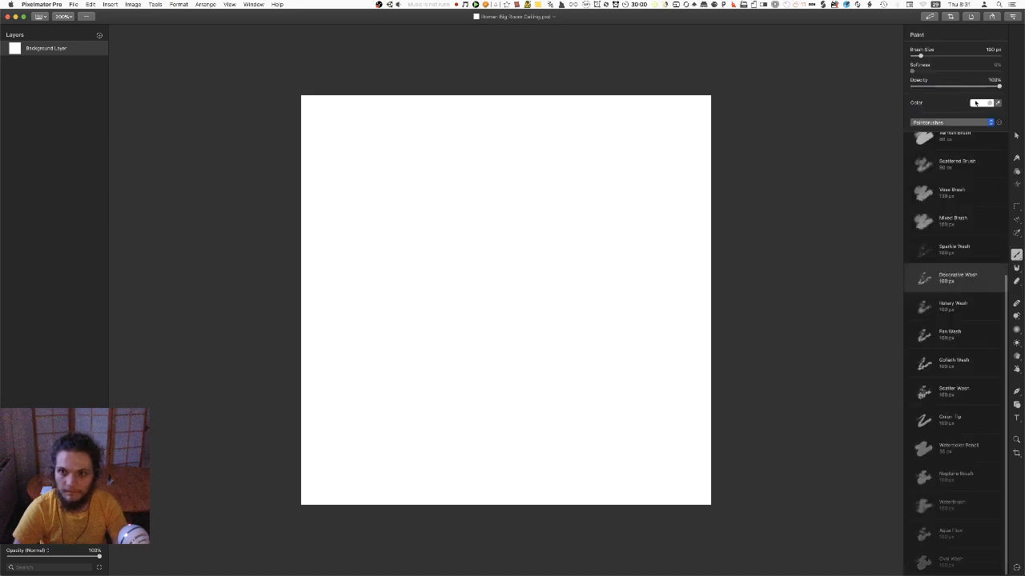
{"action": "left_click", "coordinate": [981, 102]}
{"action": "left_click_drag", "start_coordinate": [911, 203], "coordinate": [919, 203]}
{"action": "left_click", "coordinate": [1000, 182]}
{"action": "left_click_drag", "start_coordinate": [1006, 185], "coordinate": [953, 179]}
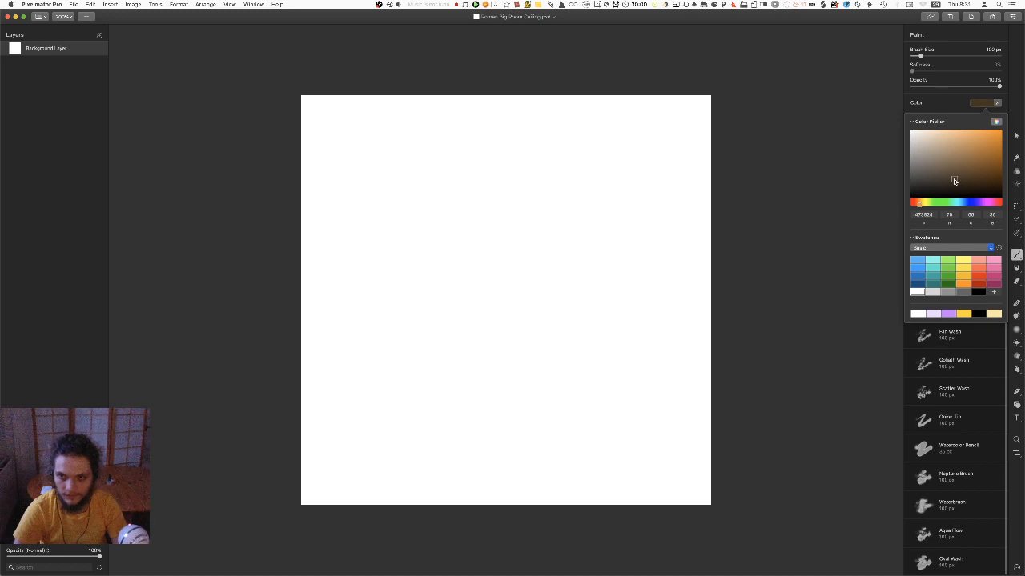
Try freehand dark brown strokes with the Vase Brush across the canvas and undo them
{"action": "mouse_move", "coordinate": [593, 228]}
{"action": "left_mouse_down"}
{"action": "mouse_move", "coordinate": [508, 240]}
{"action": "mouse_move", "coordinate": [602, 240]}
{"action": "mouse_move", "coordinate": [481, 276]}
{"action": "mouse_move", "coordinate": [513, 432]}
{"action": "left_mouse_up"}
{"action": "key", "text": "super+z"}
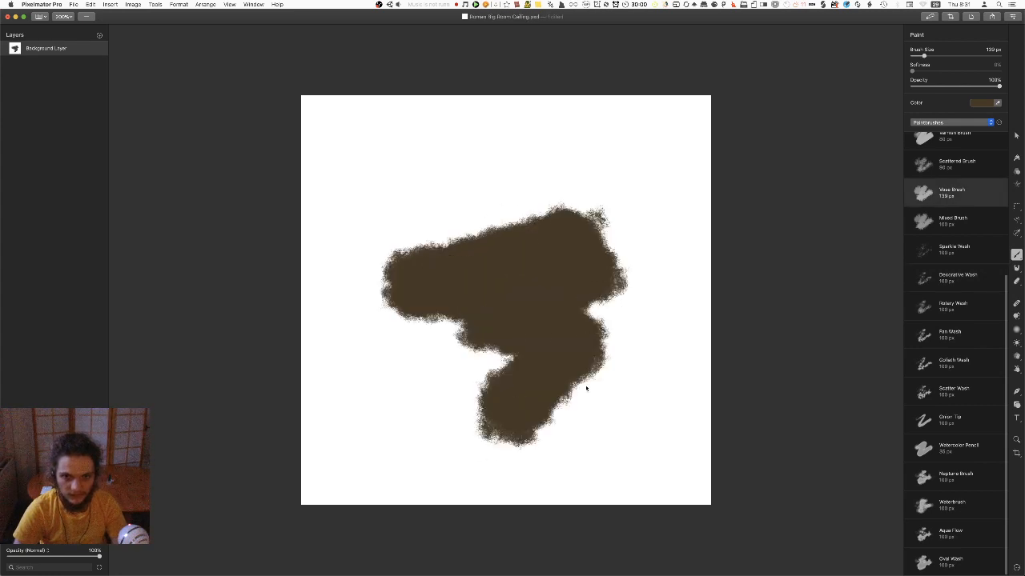
{"action": "key", "text": "super+z"}
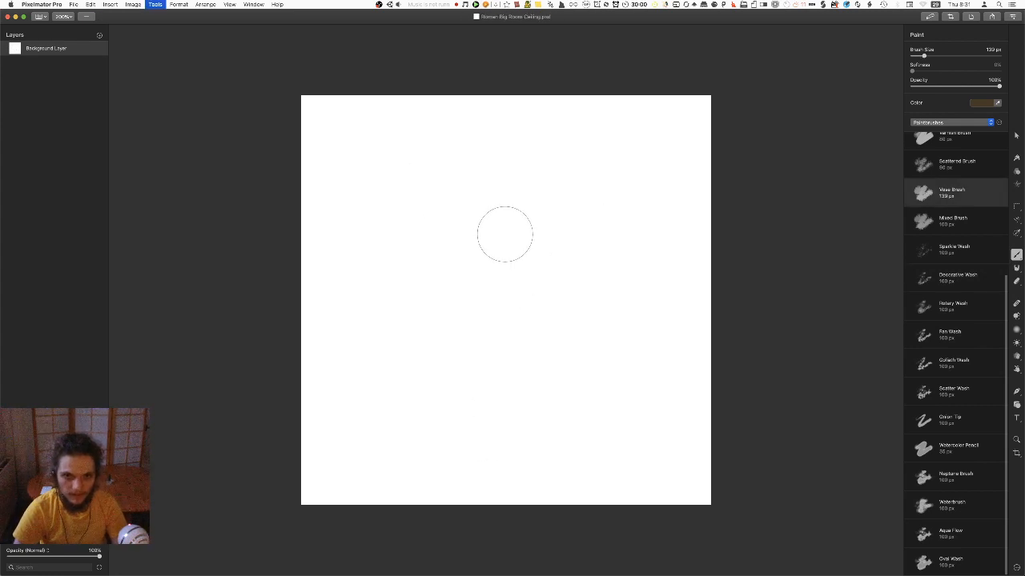
Fill the background layer with the dark brown using Color Fill and add a new empty layer above it
{"action": "key", "text": "g"}
{"action": "left_click", "coordinate": [1016, 267]}
{"action": "left_click", "coordinate": [1004, 283]}
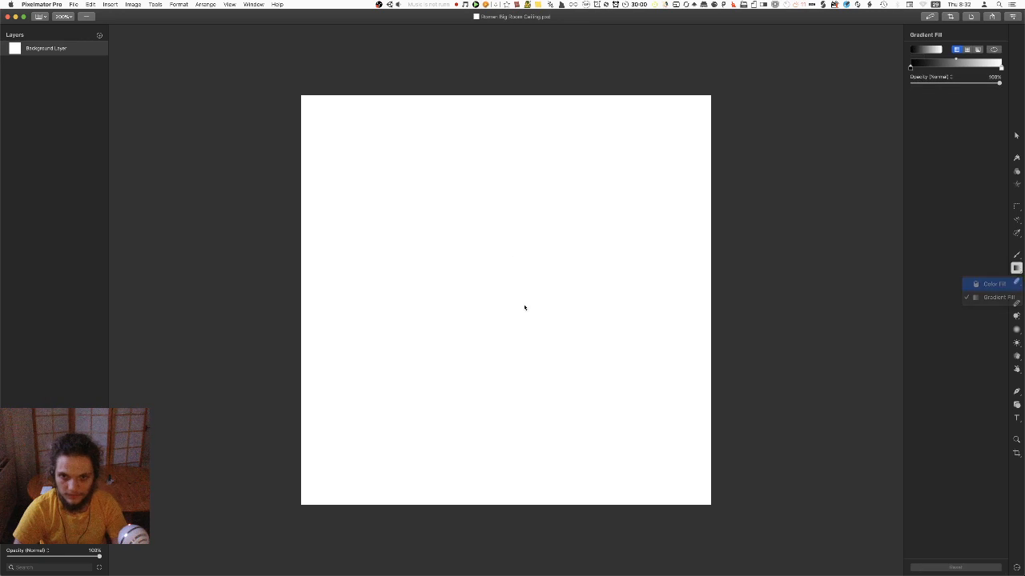
{"action": "left_click", "coordinate": [524, 307]}
{"action": "right_click", "coordinate": [25, 168]}
{"action": "left_click", "coordinate": [36, 169]}
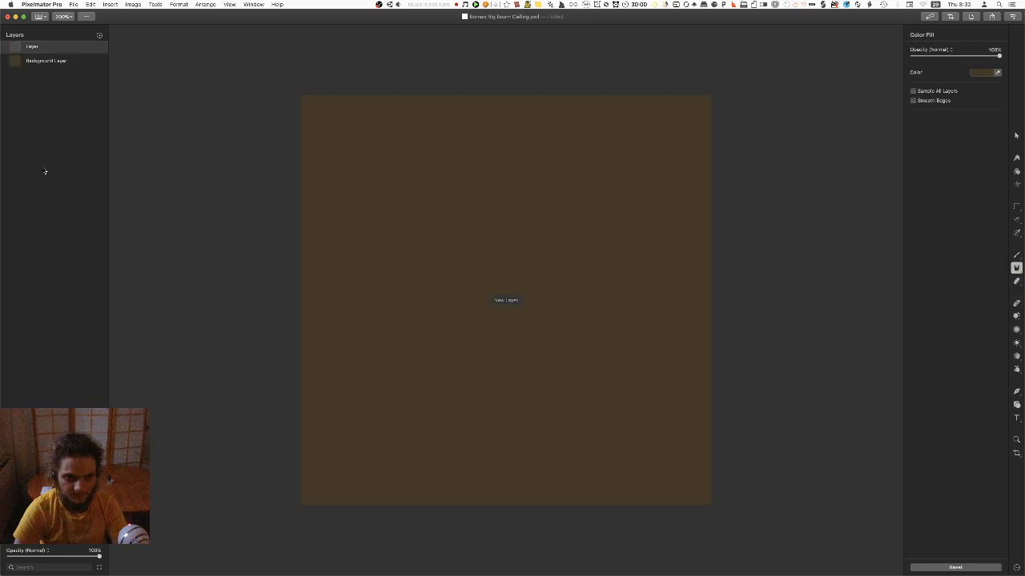
Return to the Paint tool and set its color to black
{"action": "key", "text": "g"}
{"action": "key", "text": "b"}
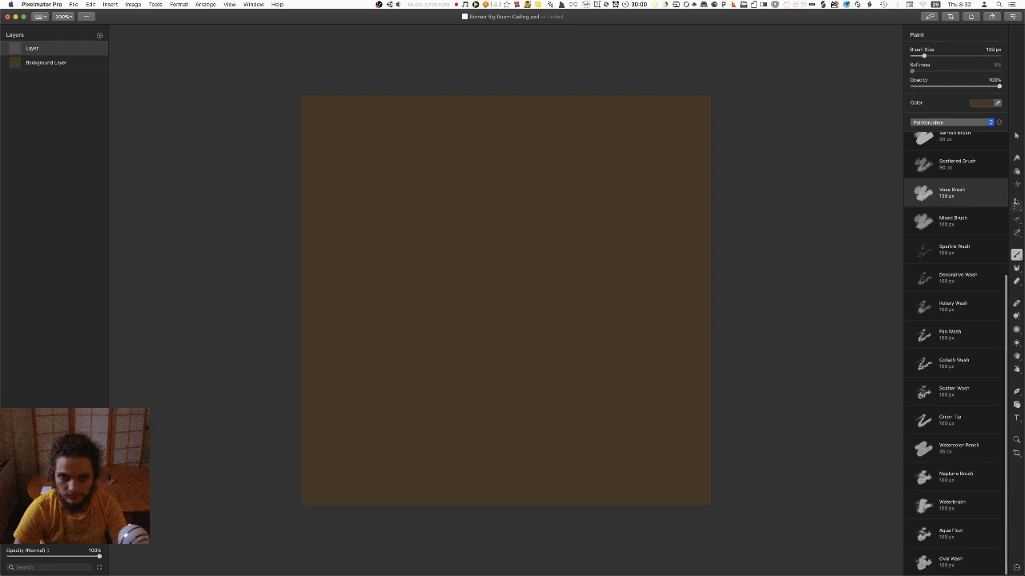
{"action": "left_click", "coordinate": [985, 103]}
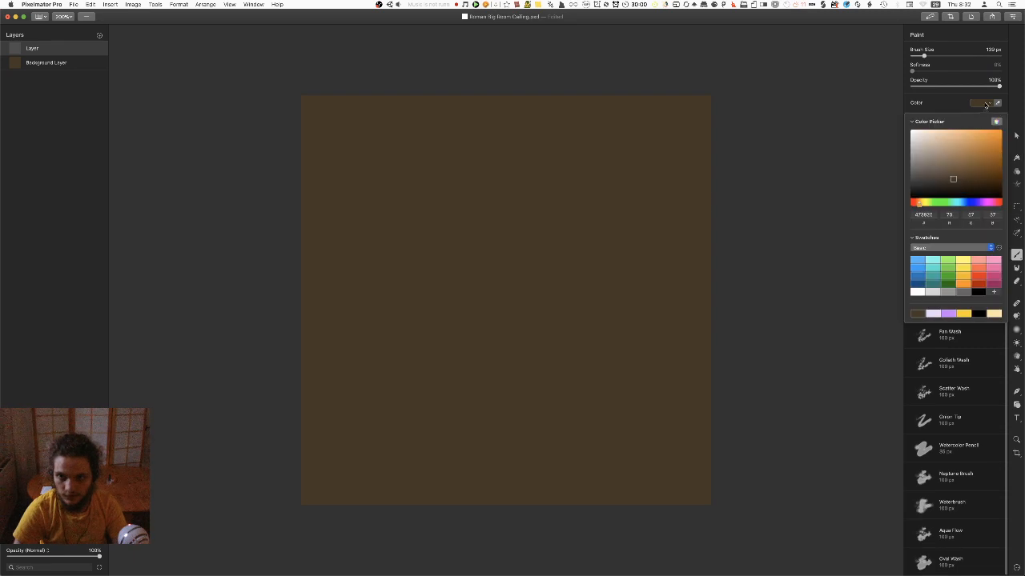
{"action": "left_click", "coordinate": [978, 292]}
Try black Vase Brush strokes at full and reduced layer opacity, undo them, and restore the layer opacity to 100%
{"action": "left_click_drag", "start_coordinate": [451, 270], "coordinate": [629, 308]}
{"action": "key", "text": "super+z"}
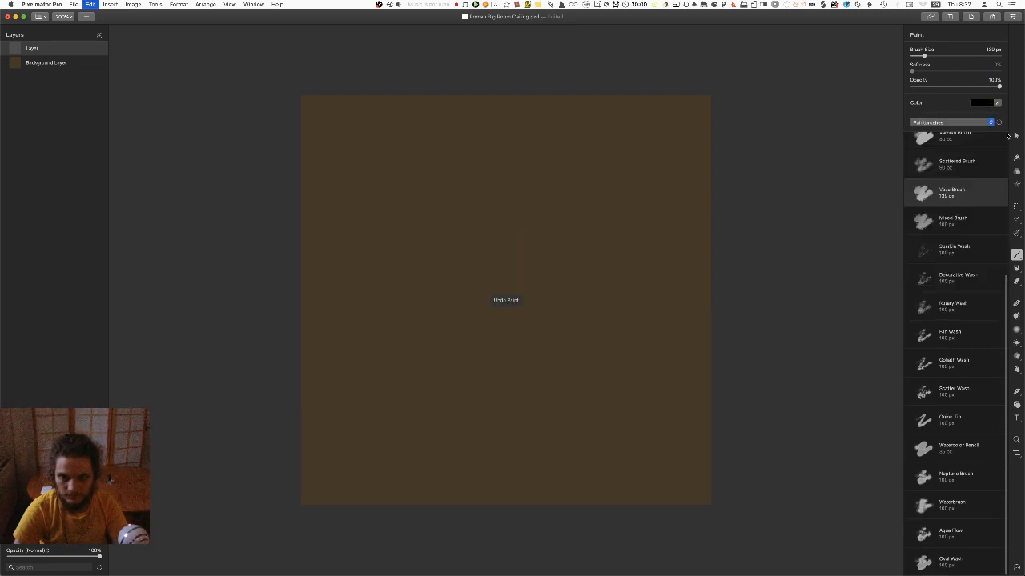
{"action": "left_click_drag", "start_coordinate": [253, 252], "coordinate": [782, 267]}
{"action": "key", "text": "super+z"}
{"action": "left_click_drag", "start_coordinate": [99, 556], "coordinate": [18, 557]}
{"action": "left_click_drag", "start_coordinate": [349, 316], "coordinate": [524, 316]}
{"action": "left_click_drag", "start_coordinate": [618, 310], "coordinate": [696, 391]}
{"action": "key", "text": "super+z"}
{"action": "left_click_drag", "start_coordinate": [18, 556], "coordinate": [168, 554]}
Choose the 3 px HB brush from the Favorites brush collection
{"action": "left_click", "coordinate": [953, 122]}
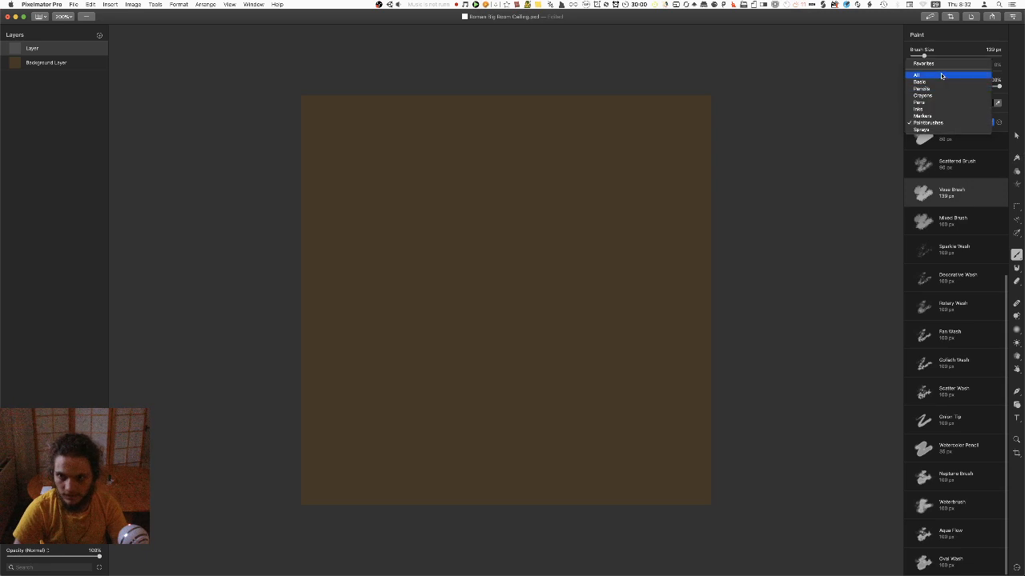
{"action": "left_click", "coordinate": [923, 63]}
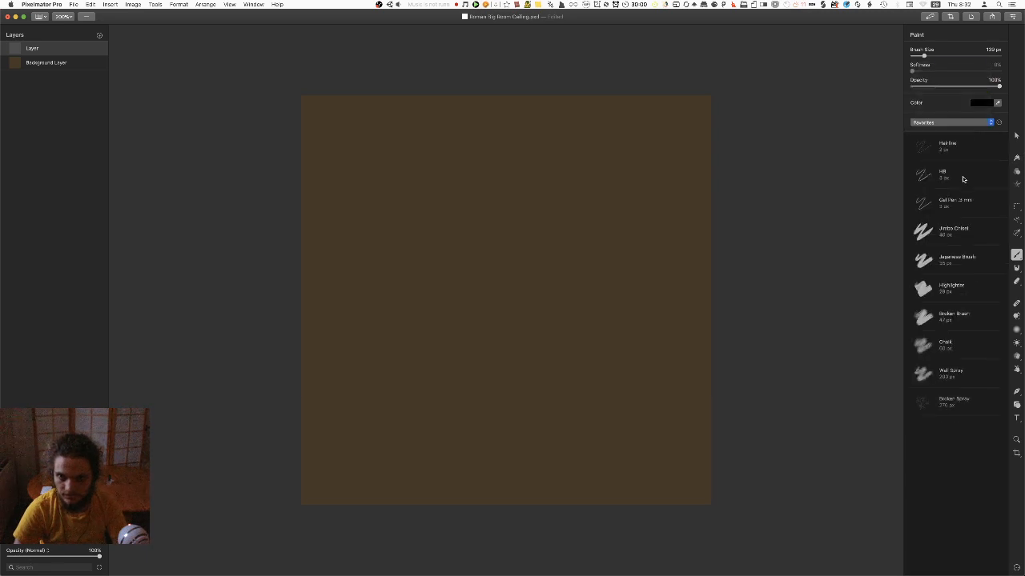
{"action": "left_click", "coordinate": [942, 174]}
Try thin black horizontal lines with the HB brush across the upper part of the canvas, undoing the strokes
{"action": "left_click_drag", "start_coordinate": [412, 297], "coordinate": [580, 294]}
{"action": "key", "text": "super+z"}
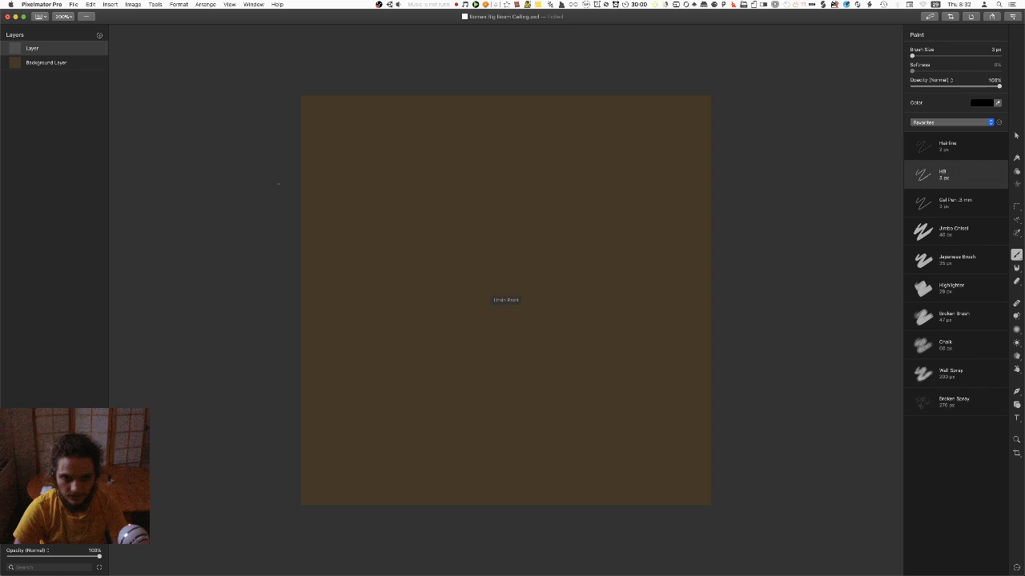
{"action": "key", "text": "super+z"}
{"action": "left_click_drag", "start_coordinate": [354, 176], "coordinate": [713, 197], "text": "shift"}
{"action": "key", "text": "super+z"}
{"action": "left_click_drag", "start_coordinate": [298, 189], "coordinate": [665, 189], "text": "shift"}
{"action": "key", "text": "super+z"}
{"action": "left_click_drag", "start_coordinate": [298, 144], "coordinate": [712, 145], "text": "shift"}
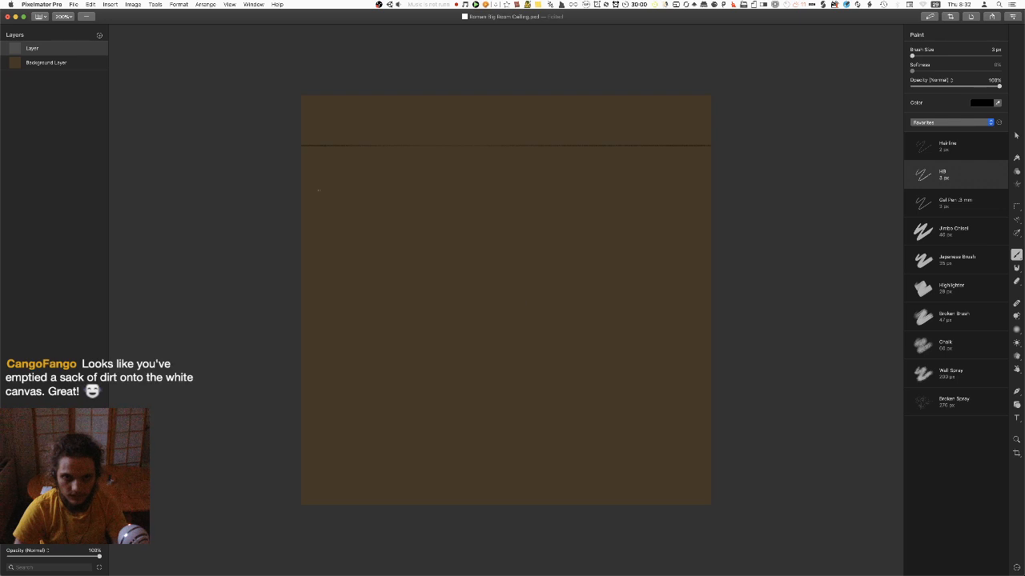
{"action": "left_click_drag", "start_coordinate": [303, 207], "coordinate": [711, 206], "text": "shift"}
{"action": "key", "text": "super+z"}
{"action": "key", "text": "super+z"}
{"action": "left_click_drag", "start_coordinate": [298, 179], "coordinate": [755, 173]}
{"action": "key", "text": "super+z"}
{"action": "left_click_drag", "start_coordinate": [238, 156], "coordinate": [714, 156], "text": "shift"}
{"action": "key", "text": "super+z"}
{"action": "key", "text": "super+z"}
Draw three straight black horizontal plank lines across the full width of the canvas's upper half, undoing and redrawing faulty strokes
{"action": "left_click_drag", "start_coordinate": [268, 144], "coordinate": [797, 160], "text": "shift"}
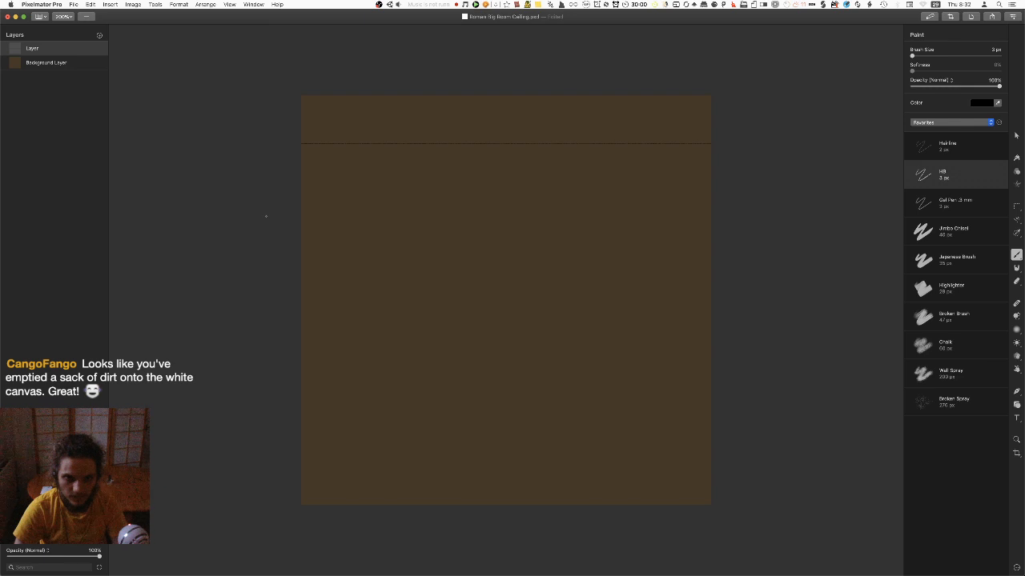
{"action": "left_click_drag", "start_coordinate": [267, 207], "coordinate": [791, 233], "text": "shift"}
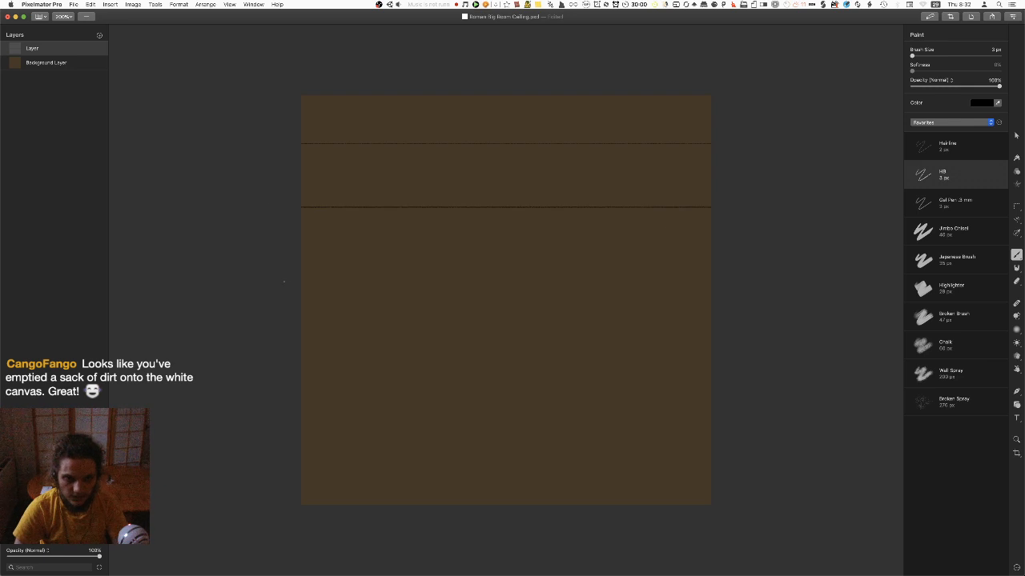
{"action": "key", "text": "super+z"}
{"action": "left_click_drag", "start_coordinate": [286, 263], "coordinate": [874, 273], "text": "shift"}
{"action": "key", "text": "super+z"}
{"action": "left_click_drag", "start_coordinate": [285, 269], "coordinate": [610, 298], "text": "shift"}
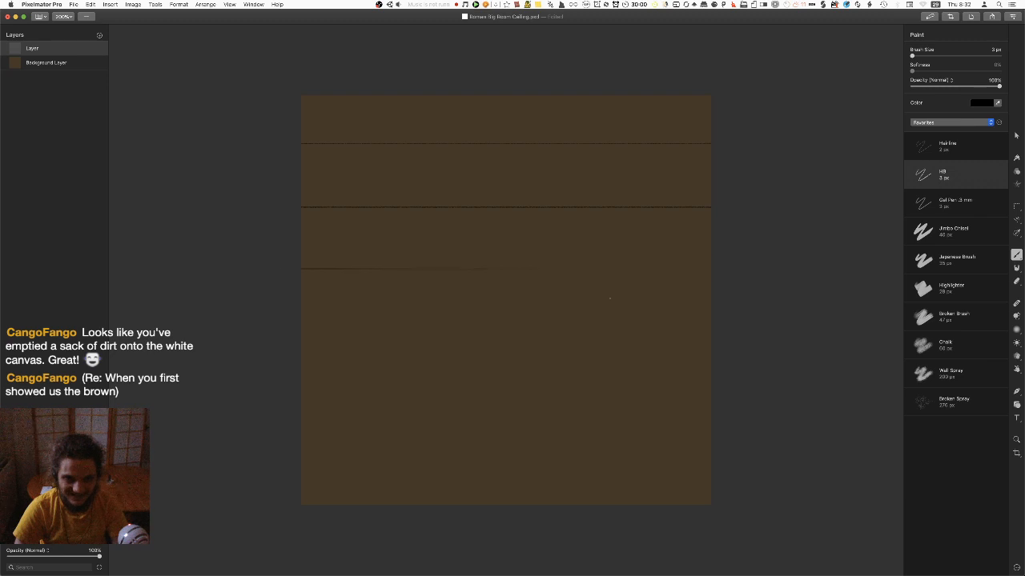
{"action": "key", "text": "super+z"}
{"action": "left_click_drag", "start_coordinate": [284, 265], "coordinate": [736, 272], "text": "shift"}
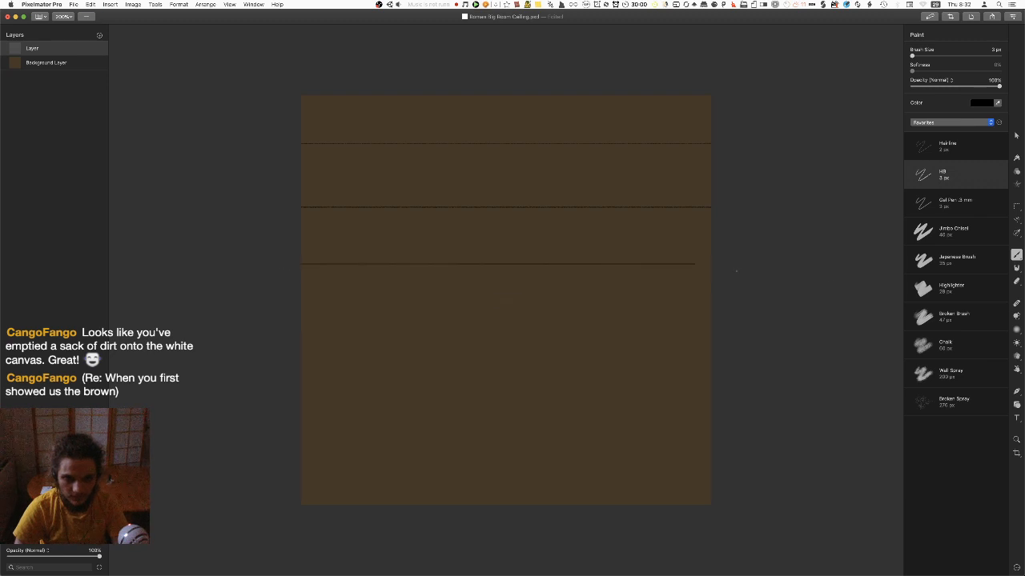
Draw two more straight horizontal plank lines at similar spacing below the third one, redoing faulty strokes
{"action": "left_click_drag", "start_coordinate": [286, 324], "coordinate": [721, 325], "text": "shift"}
{"action": "key", "text": "super+z"}
{"action": "left_click_drag", "start_coordinate": [541, 331], "coordinate": [828, 347], "text": "shift"}
{"action": "left_click_drag", "start_coordinate": [288, 369], "coordinate": [721, 369], "text": "shift"}
{"action": "key", "text": "super+z"}
{"action": "left_click_drag", "start_coordinate": [286, 367], "coordinate": [743, 381], "text": "shift"}
Try two more straight horizontal plank lines across the canvas's lower part, undoing and redrawing faulty strokes
{"action": "left_click_drag", "start_coordinate": [283, 413], "coordinate": [721, 414], "text": "shift"}
{"action": "left_click_drag", "start_coordinate": [283, 458], "coordinate": [721, 458], "text": "shift"}
{"action": "key", "text": "super+z"}
{"action": "key", "text": "super+z"}
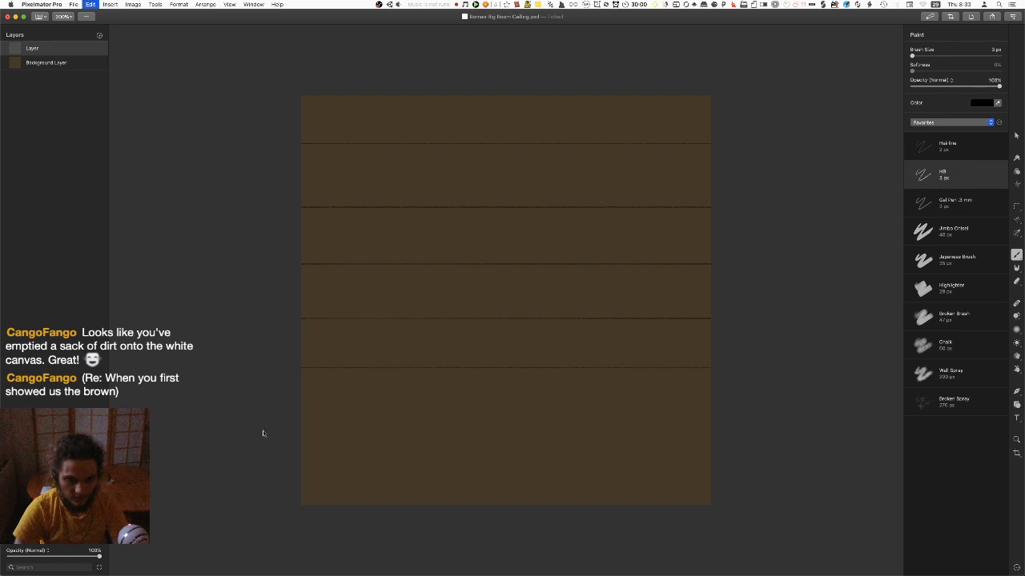
{"action": "left_click_drag", "start_coordinate": [265, 432], "coordinate": [878, 434], "text": "shift"}
{"action": "key", "text": "super+z"}
{"action": "left_click_drag", "start_coordinate": [289, 424], "coordinate": [568, 424], "text": "shift"}
{"action": "key", "text": "super+z"}
{"action": "left_click_drag", "start_coordinate": [293, 426], "coordinate": [544, 444], "text": "shift"}
{"action": "key", "text": "super+z"}
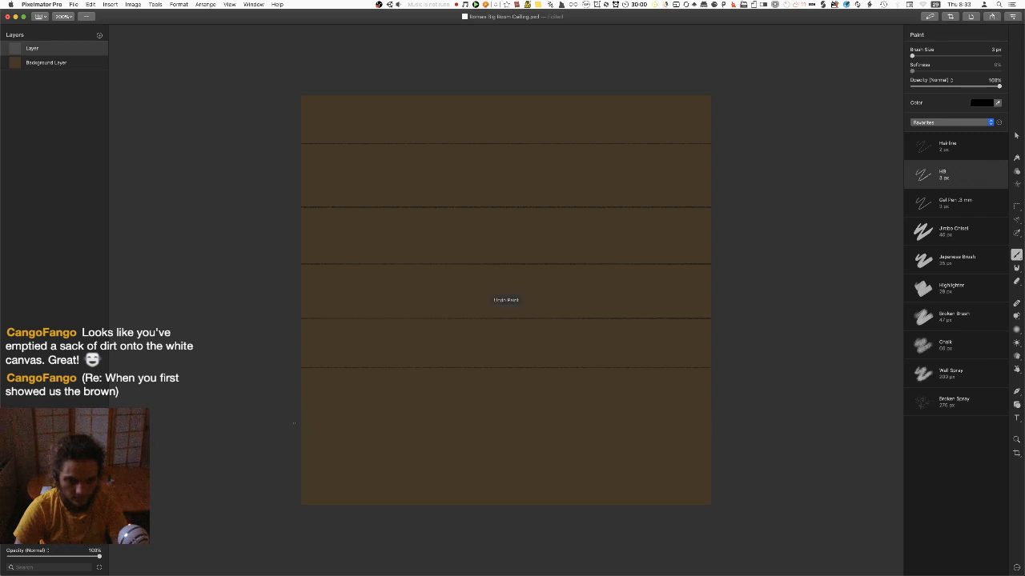
{"action": "key", "text": "super+z"}
{"action": "left_click_drag", "start_coordinate": [292, 421], "coordinate": [694, 445], "text": "shift"}
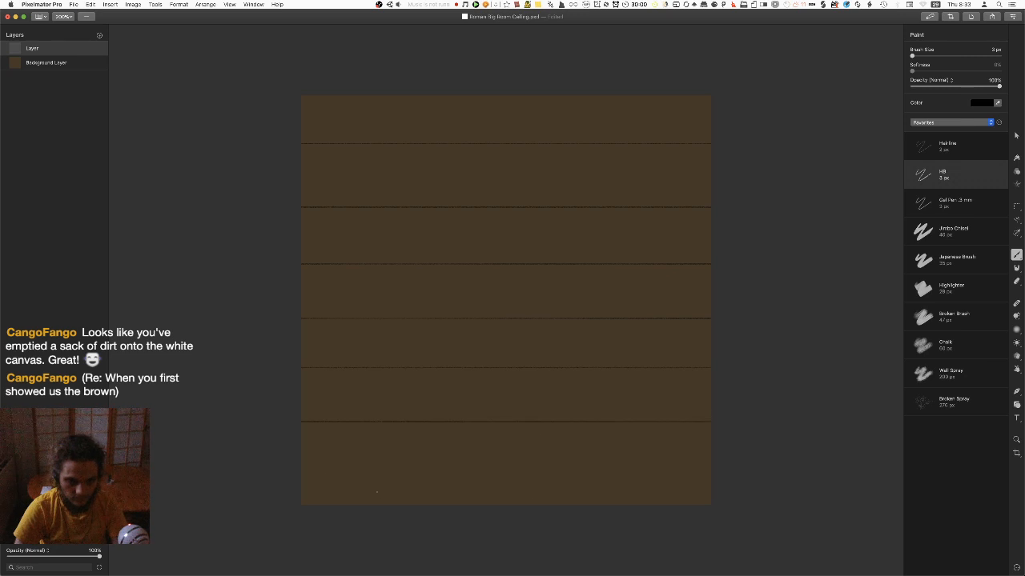
{"action": "left_click_drag", "start_coordinate": [290, 468], "coordinate": [598, 471], "text": "shift"}
Undo all the freehand-spaced plank lines to leave the brown canvas blank
{"action": "key", "text": "super+z"}
{"action": "key", "text": "super+z"}
{"action": "key", "text": "super+z"}
{"action": "key", "text": "super+z"}
{"action": "key", "text": "super+z"}
{"action": "key", "text": "super+z"}
{"action": "key", "text": "super+z"}
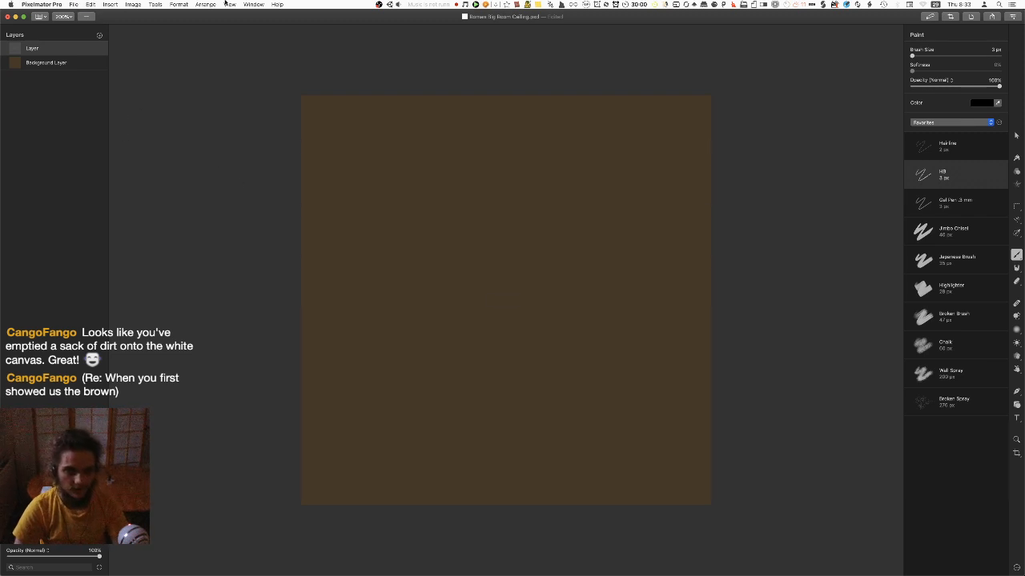
Show the canvas grid and open the ruler and grid preferences
{"action": "left_click", "coordinate": [229, 4]}
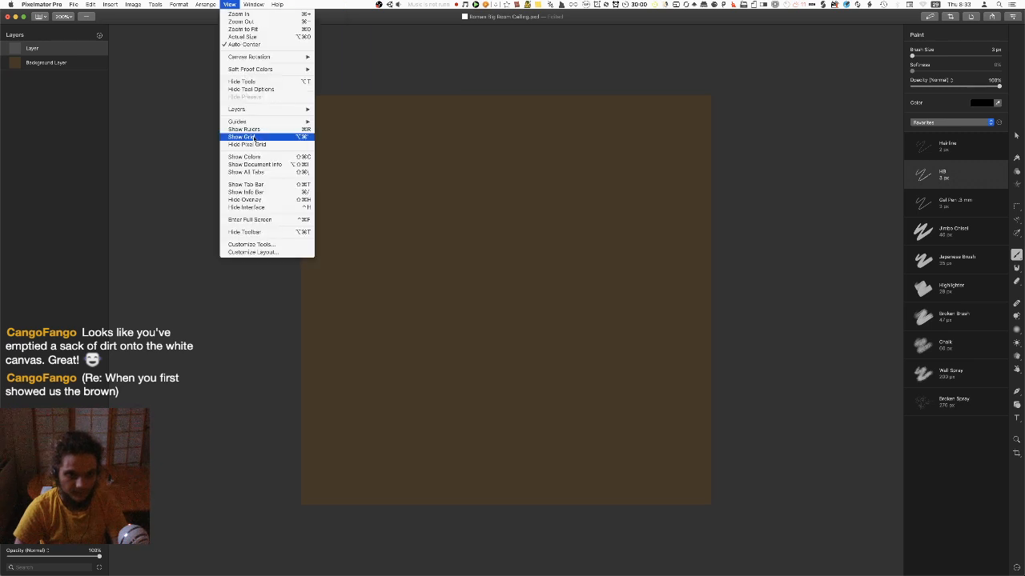
{"action": "left_click", "coordinate": [250, 137]}
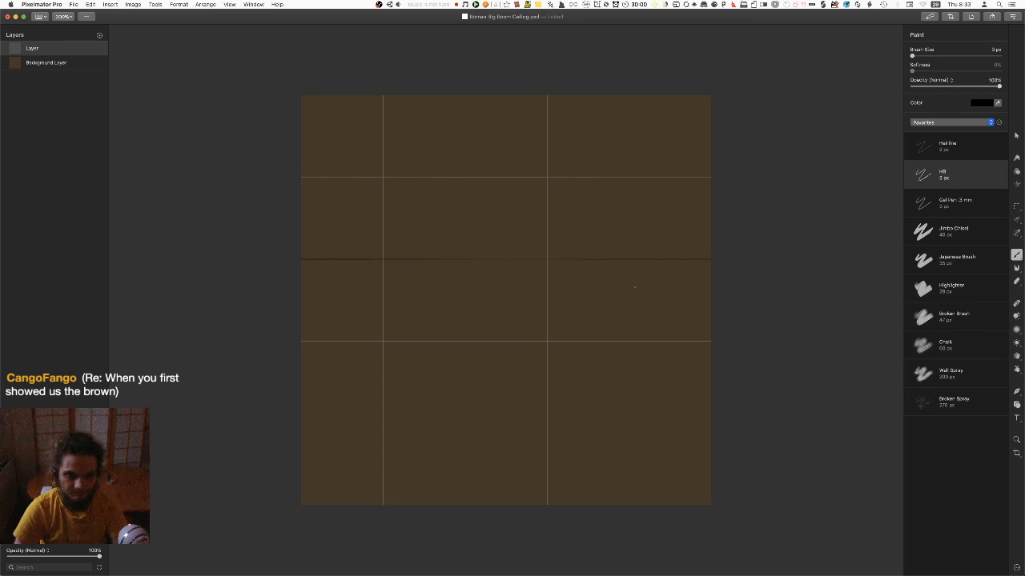
{"action": "left_click", "coordinate": [42, 4]}
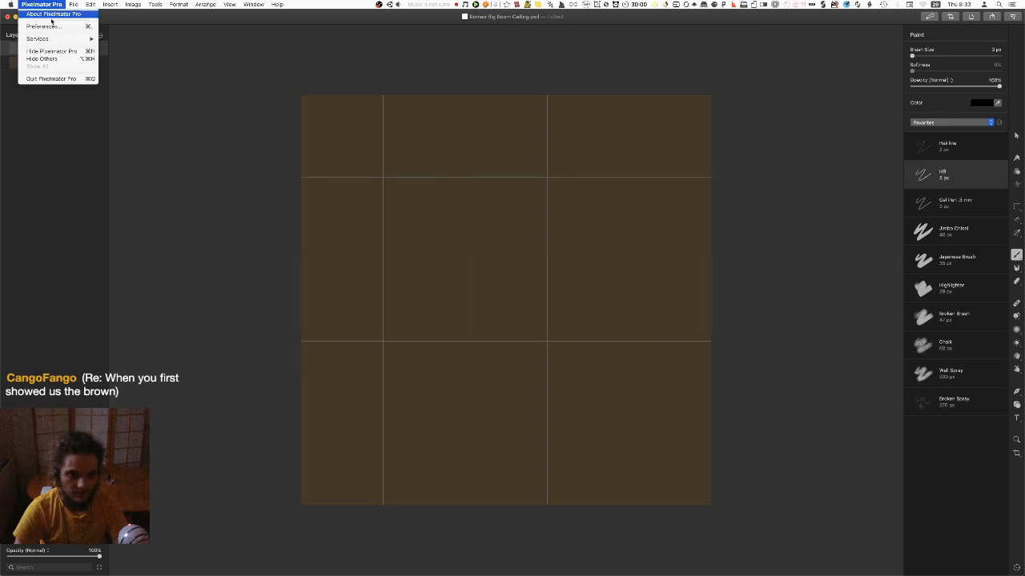
{"action": "mouse_move", "coordinate": [74, 4]}
{"action": "mouse_move", "coordinate": [42, 4]}
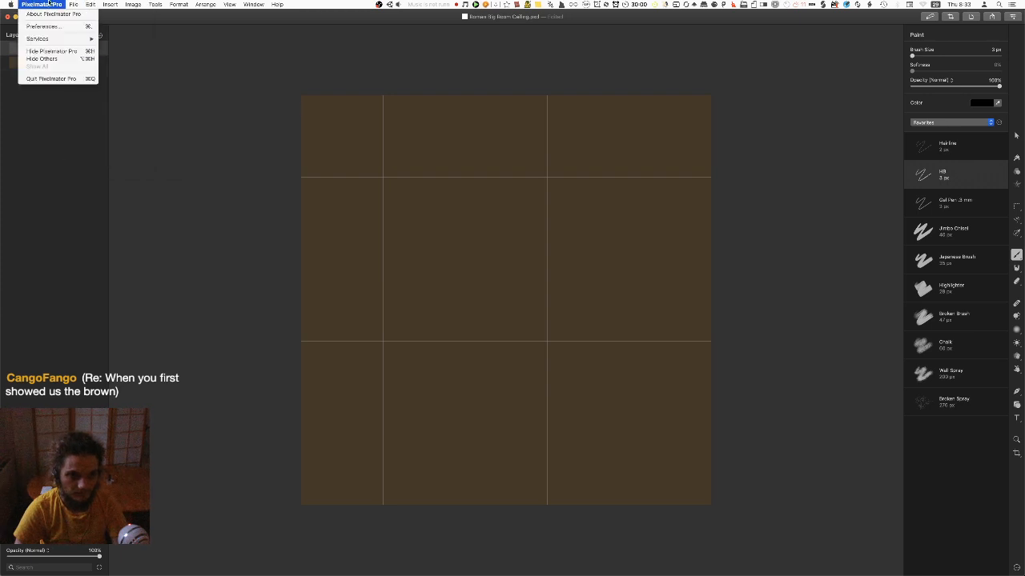
{"action": "left_click", "coordinate": [43, 28]}
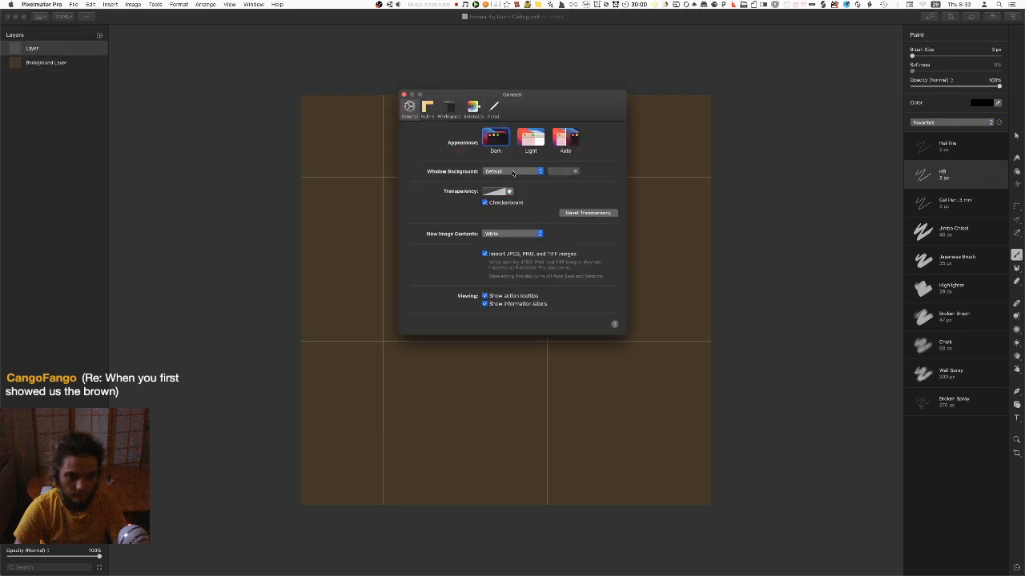
{"action": "left_click", "coordinate": [426, 110]}
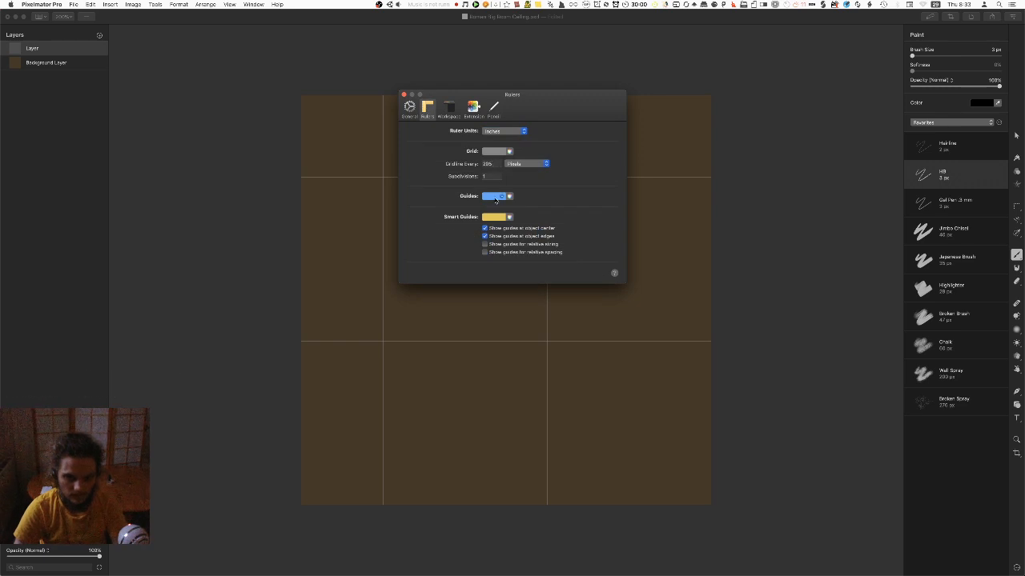
Calculate 1024/6 in Spotlight and set the gridline spacing to every 170 pixels
{"action": "key", "text": "super+space"}
{"action": "type", "text": "1024"}
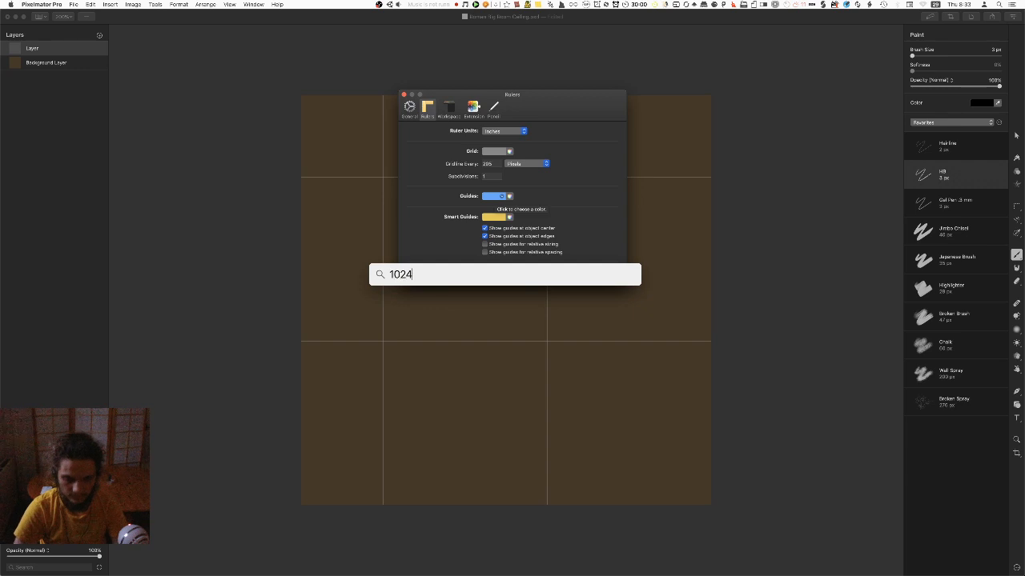
{"action": "type", "text": "/6"}
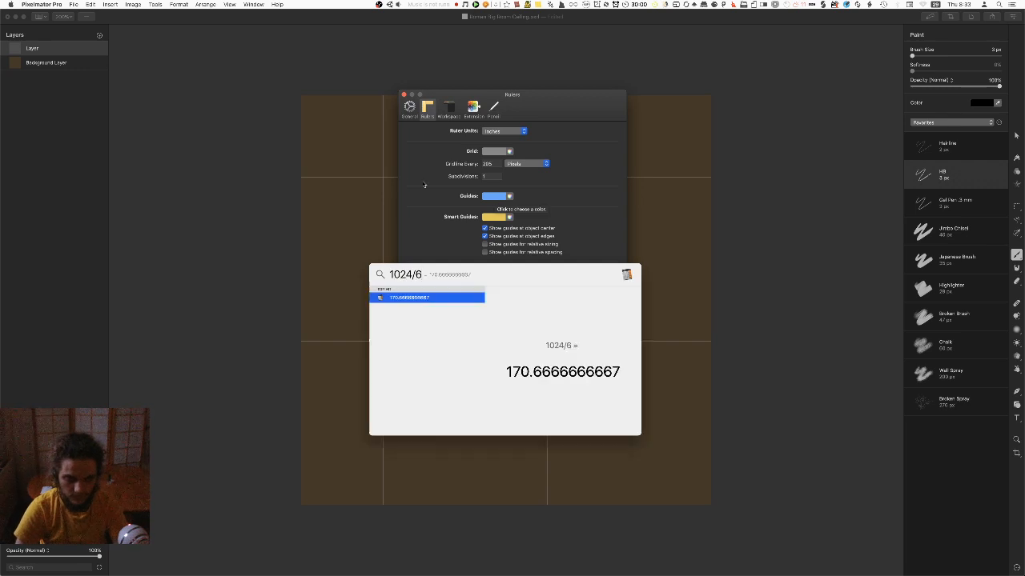
{"action": "left_click", "coordinate": [484, 176]}
{"action": "type", "text": "170"}
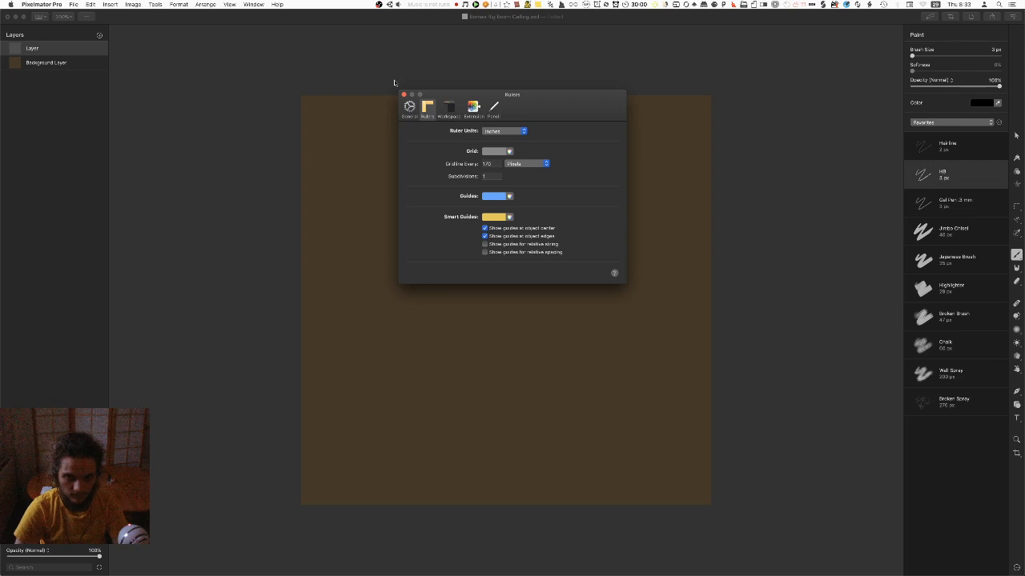
{"action": "left_click", "coordinate": [403, 94]}
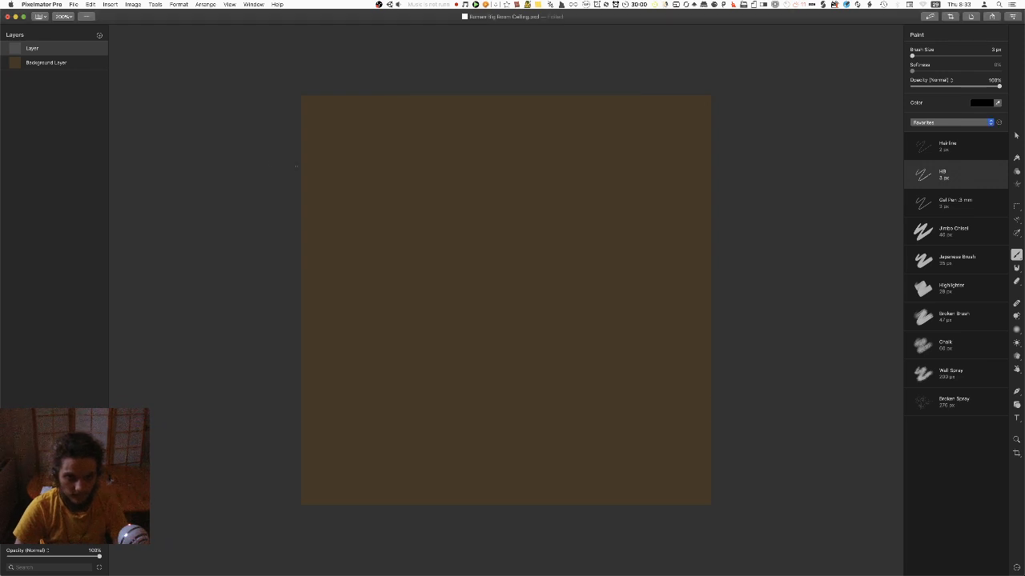
Draw five evenly spaced black plank lines across the full canvas width along the gridlines, redoing faulty strokes, and hide the grid
{"action": "left_click_drag", "start_coordinate": [296, 164], "coordinate": [711, 164]}
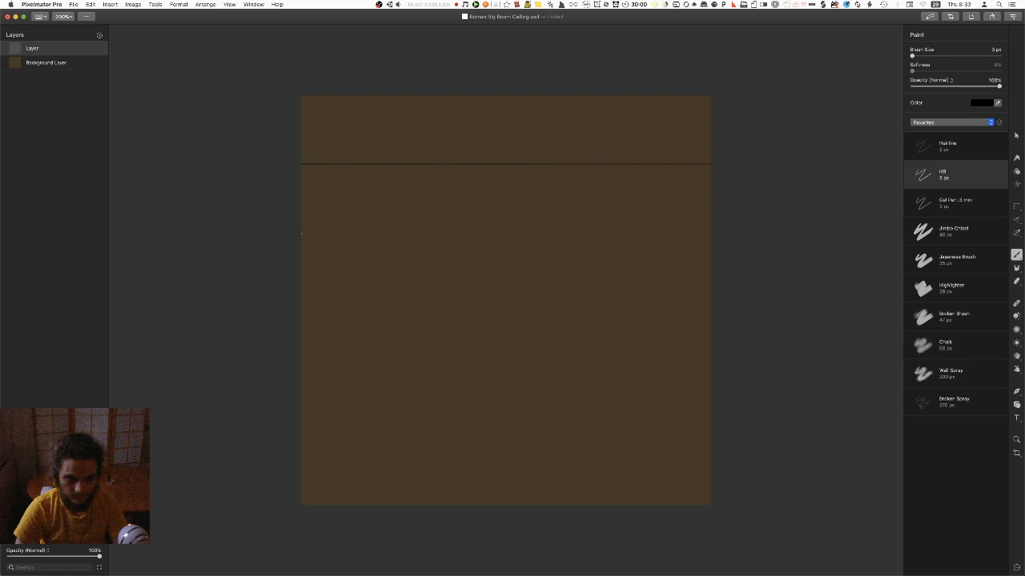
{"action": "key", "text": "super+z"}
{"action": "left_click_drag", "start_coordinate": [296, 232], "coordinate": [716, 232]}
{"action": "key", "text": "super+z"}
{"action": "left_click_drag", "start_coordinate": [296, 299], "coordinate": [715, 300]}
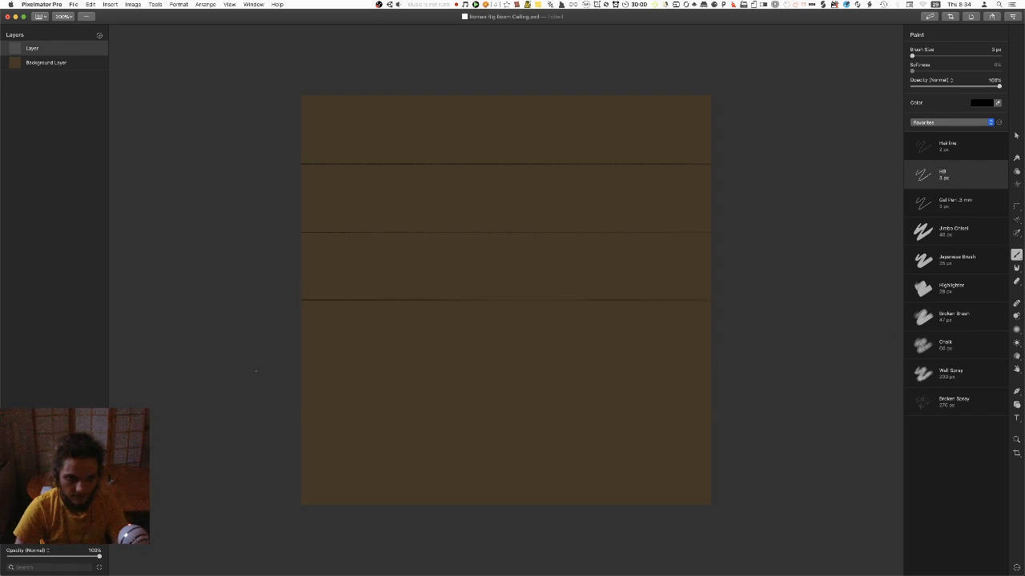
{"action": "left_click_drag", "start_coordinate": [313, 370], "coordinate": [714, 369]}
{"action": "left_click_drag", "start_coordinate": [295, 437], "coordinate": [714, 437]}
{"action": "left_click", "coordinate": [230, 5]}
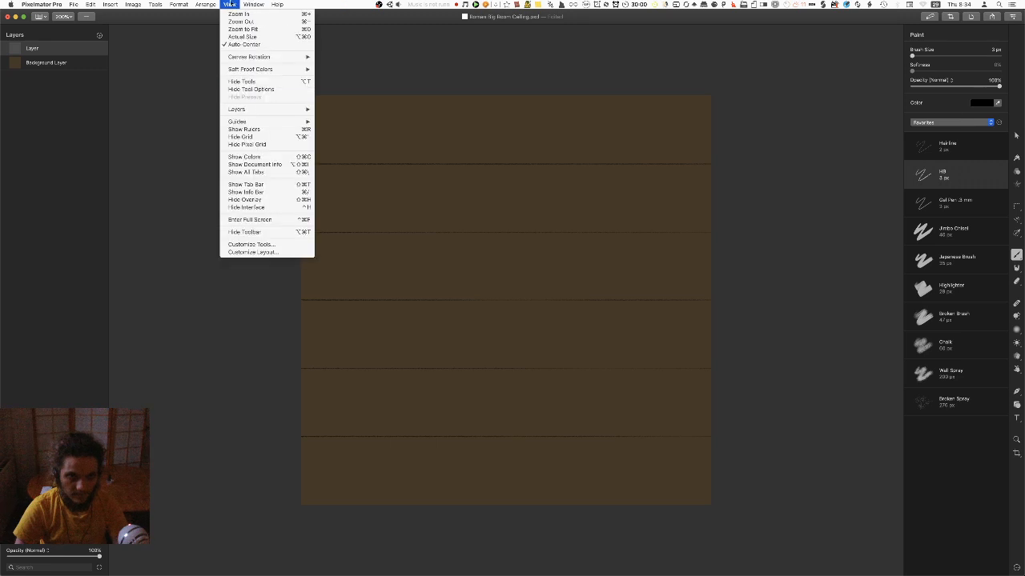
{"action": "left_click", "coordinate": [244, 137]}
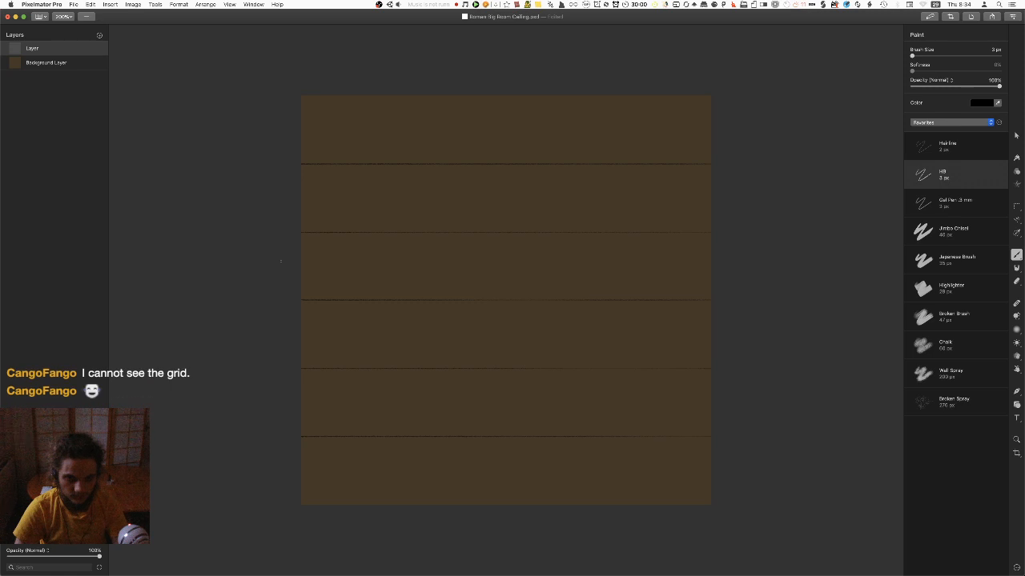
Show the grid again and try a second black line just above each plank line
{"action": "left_click", "coordinate": [232, 4]}
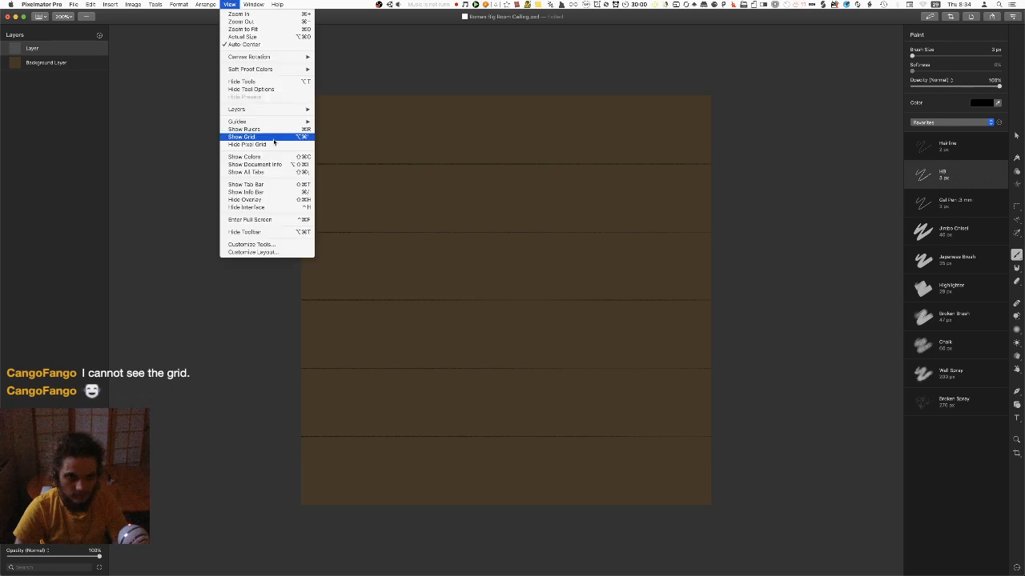
{"action": "left_click", "coordinate": [274, 138]}
{"action": "left_click_drag", "start_coordinate": [710, 434], "coordinate": [301, 434]}
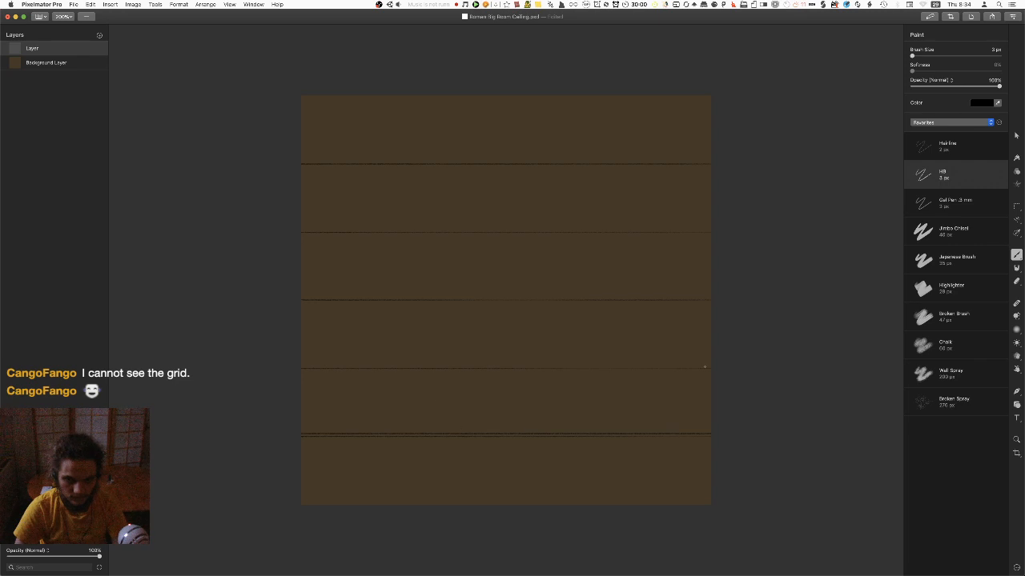
{"action": "key", "text": "super+z"}
{"action": "left_click_drag", "start_coordinate": [716, 297], "coordinate": [301, 297]}
{"action": "key", "text": "super+z"}
{"action": "left_click_drag", "start_coordinate": [711, 298], "coordinate": [13, 302]}
{"action": "left_click_drag", "start_coordinate": [715, 231], "coordinate": [243, 226]}
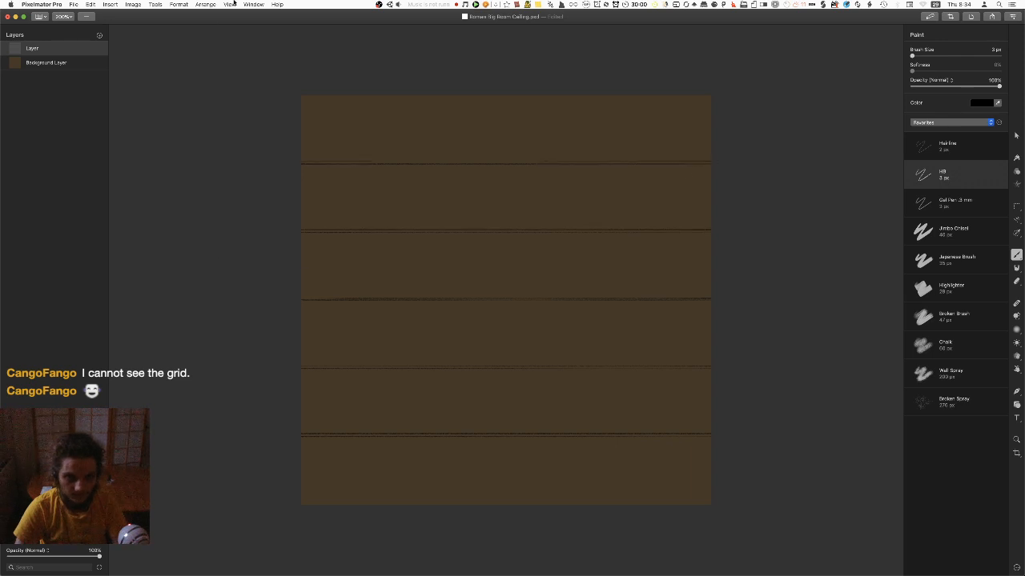
Hide the grid and undo the second set of lines above the plank lines
{"action": "left_click", "coordinate": [232, 4]}
{"action": "left_click", "coordinate": [247, 133]}
{"action": "key", "text": "super+z"}
{"action": "key", "text": "super+z"}
{"action": "key", "text": "super+z"}
{"action": "key", "text": "super+z"}
{"action": "key", "text": "super+z"}
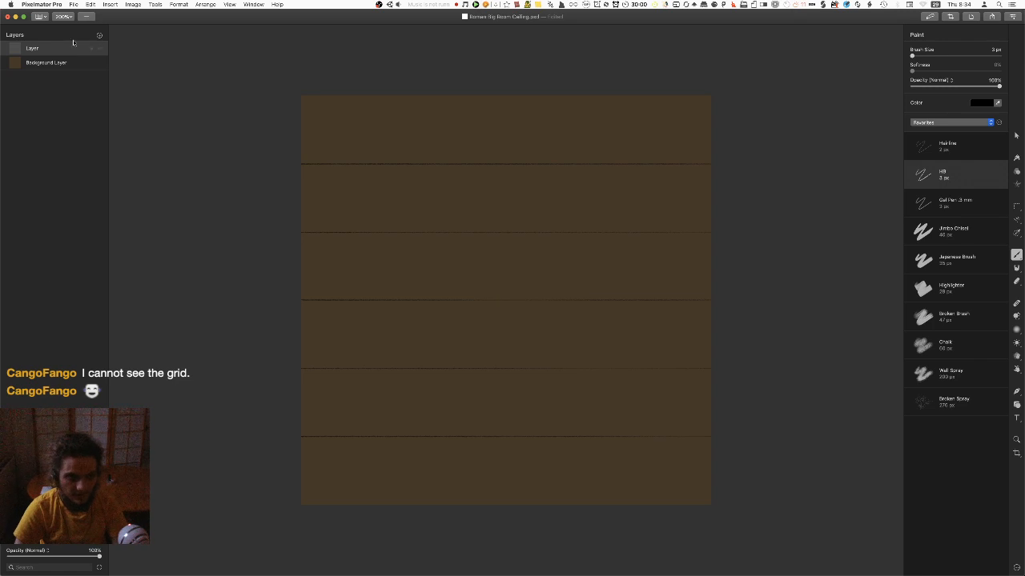
Duplicate the plank-line layer, and duplicate both line layers again to darken the lines
{"action": "right_click", "coordinate": [73, 46]}
{"action": "left_click", "coordinate": [98, 94]}
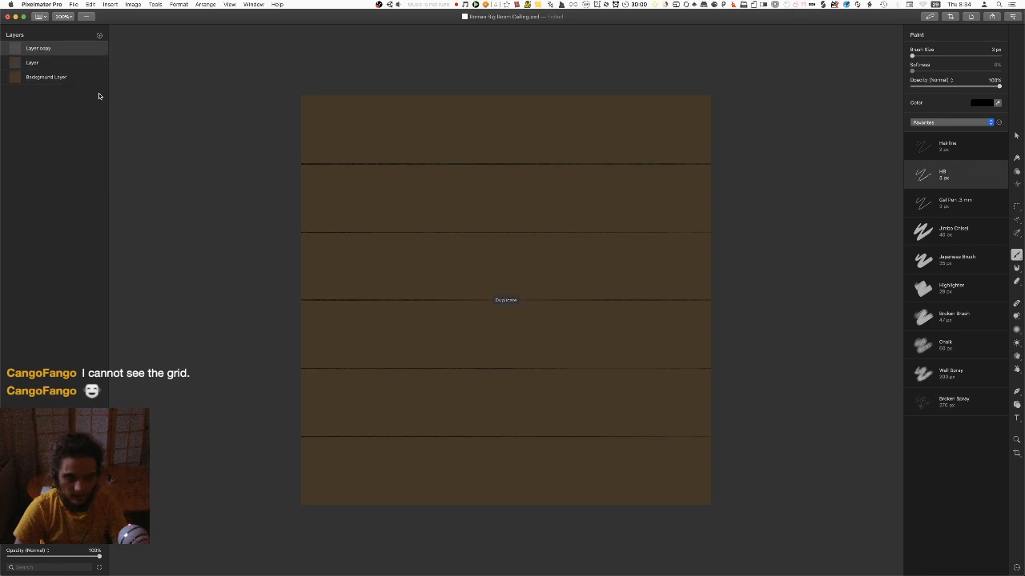
{"action": "right_click", "coordinate": [64, 62]}
{"action": "left_click", "coordinate": [88, 106]}
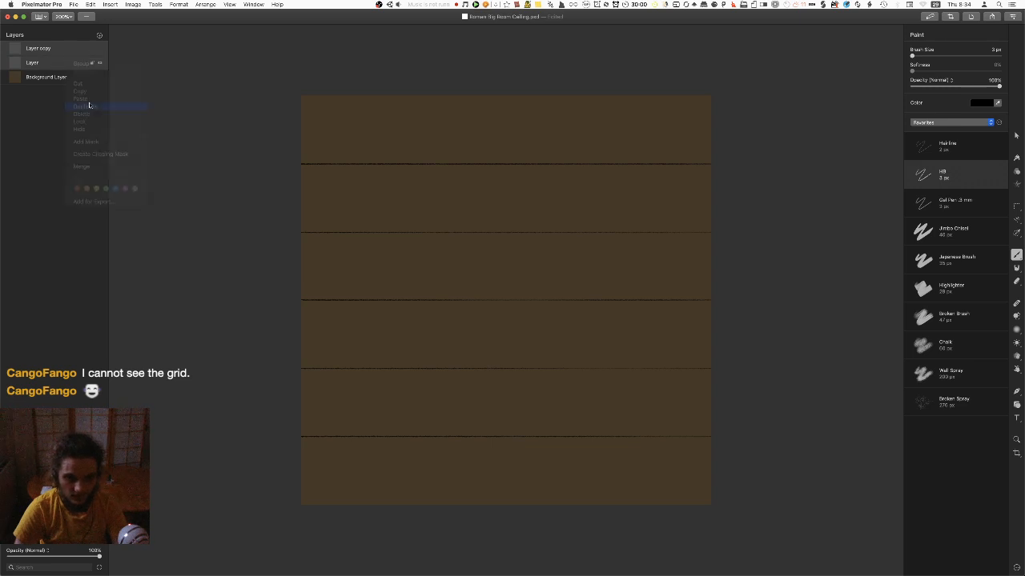
{"action": "scroll", "coordinate": [525, 387], "scroll_direction": "up", "scroll_amount": 5}
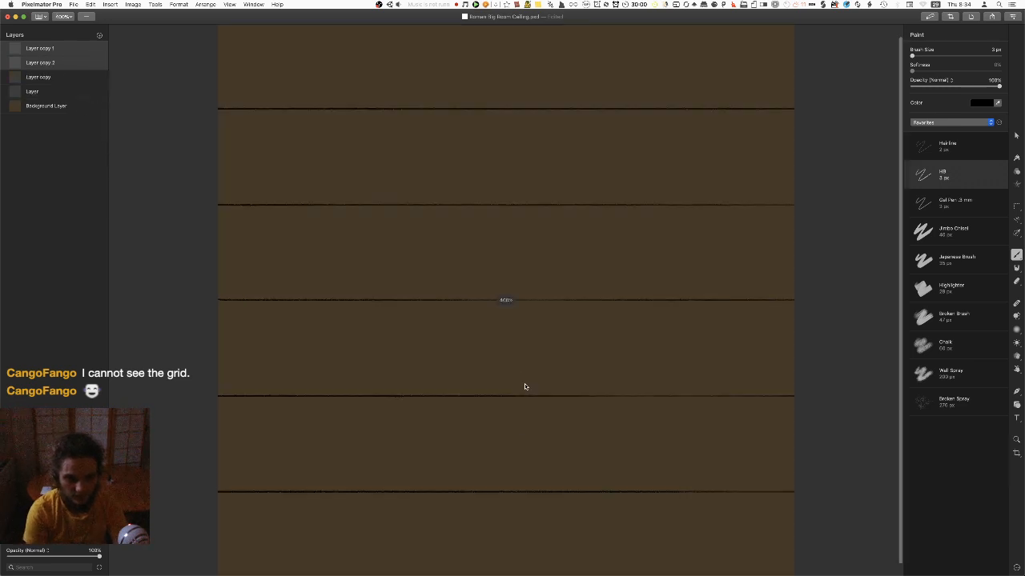
{"action": "scroll", "coordinate": [566, 341], "scroll_direction": "down", "scroll_amount": 2}
{"action": "scroll", "coordinate": [566, 341], "scroll_direction": "down", "scroll_amount": 3}
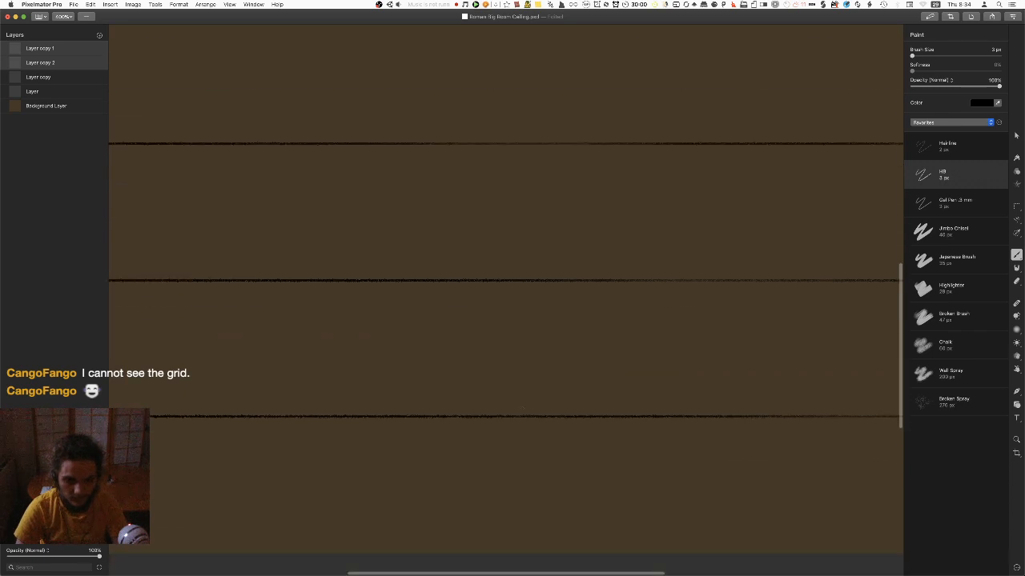
Merge the four plank-line layers into one layer above the Background Layer
{"action": "left_click", "coordinate": [40, 91]}
{"action": "right_click", "coordinate": [40, 91]}
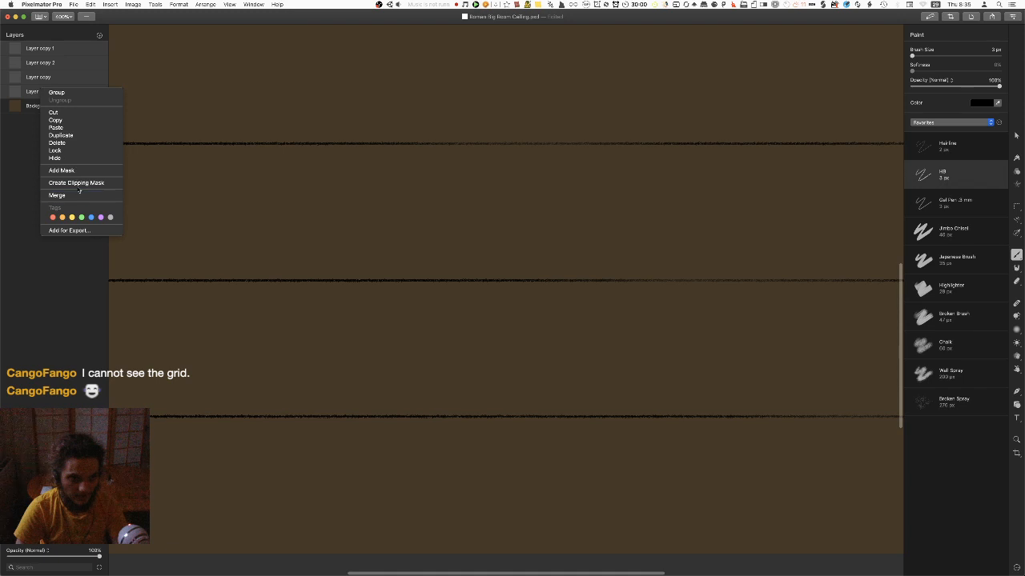
{"action": "left_click", "coordinate": [57, 196]}
{"action": "key", "text": "super+minus"}
{"action": "key", "text": "super+plus"}
{"action": "key", "text": "super+minus"}
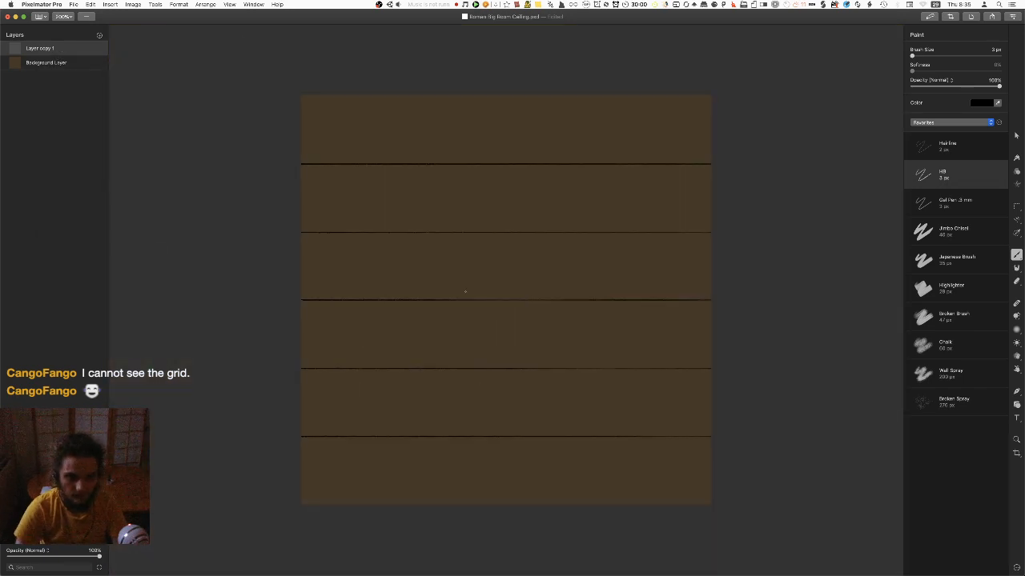
Save the document and export it as Roman Big Room Ceiling.png in PNG format to the Textures folder
{"action": "key", "text": "super+s"}
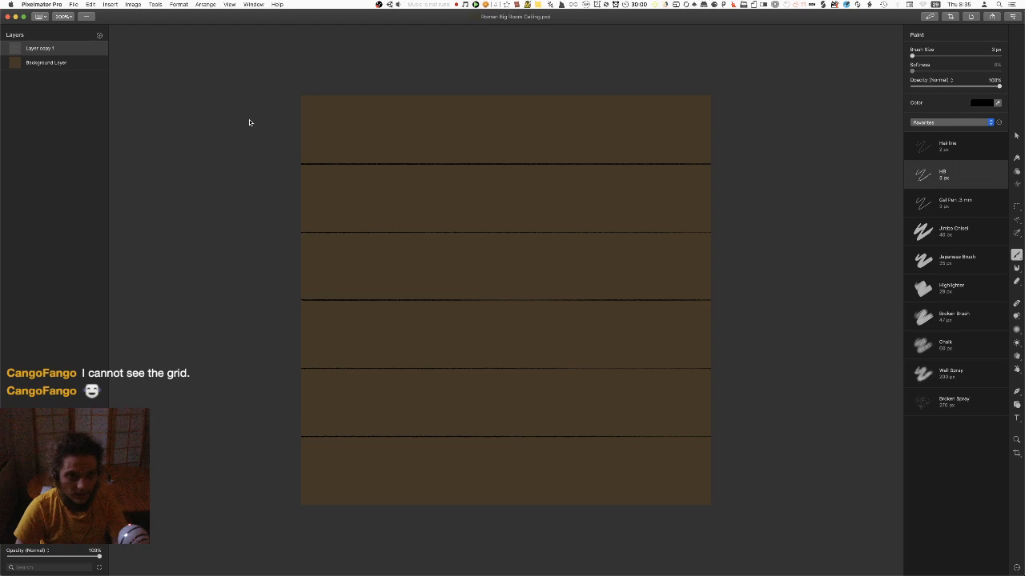
{"action": "key", "text": "super+shift+e"}
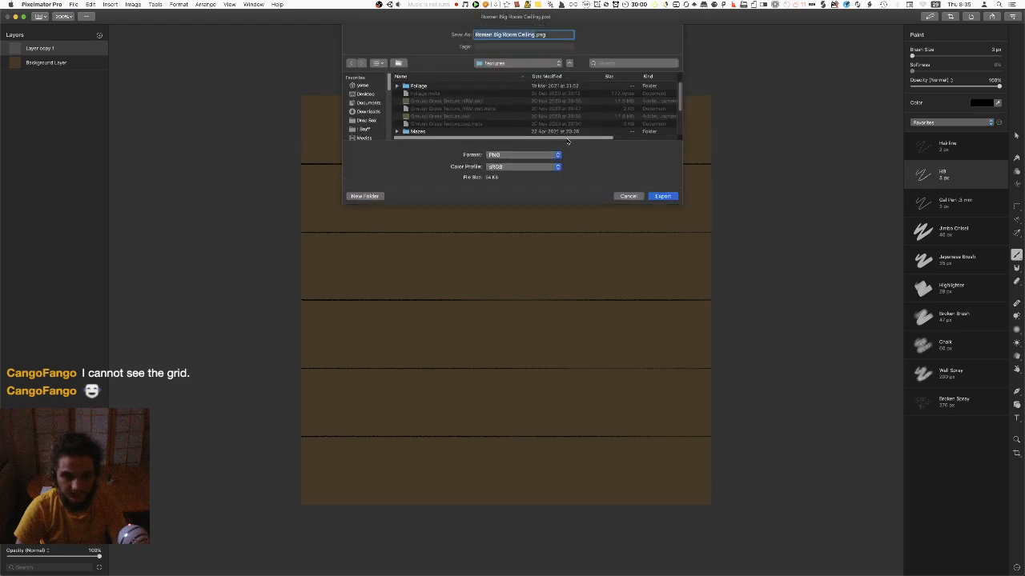
{"action": "left_click", "coordinate": [672, 197]}
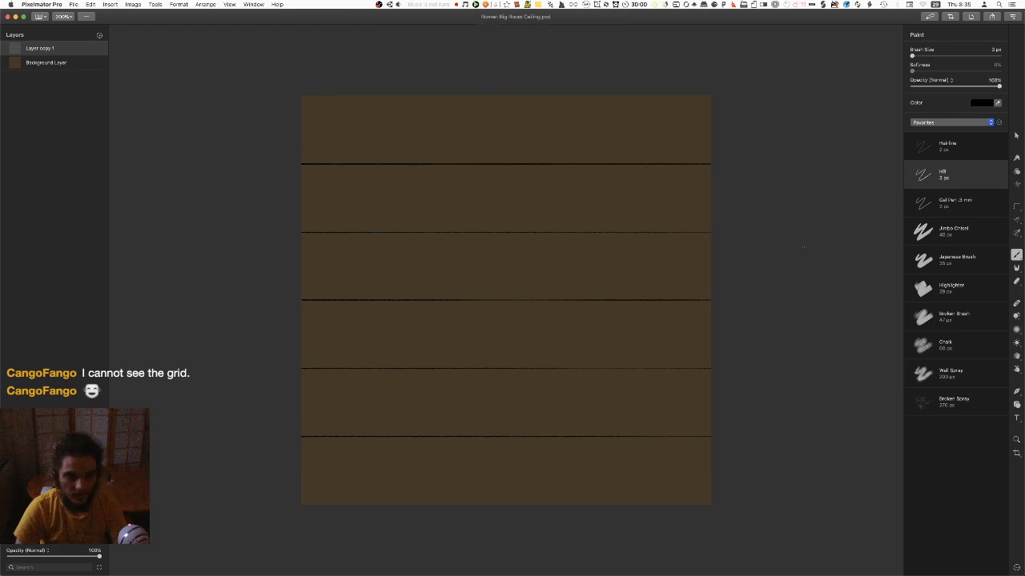
Switch to Blender, add an empty material slot to the Big Room Ceiling object and open its mesh in Edit Mode
{"action": "key", "text": "super+Tab"}
{"action": "key", "text": "super+Tab"}
{"action": "key", "text": "super+Tab"}
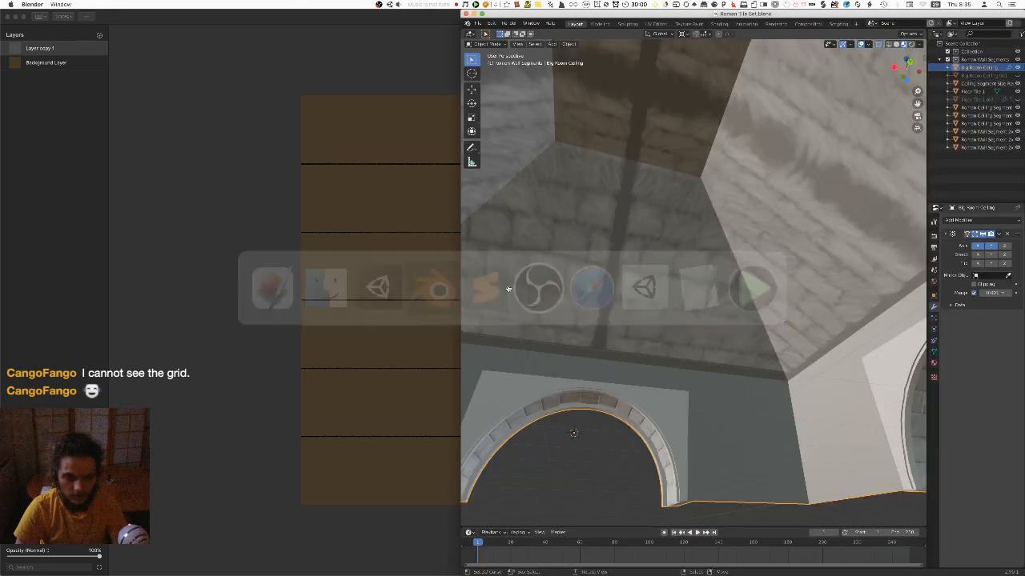
{"action": "scroll", "coordinate": [705, 214], "scroll_direction": "down", "scroll_amount": 2}
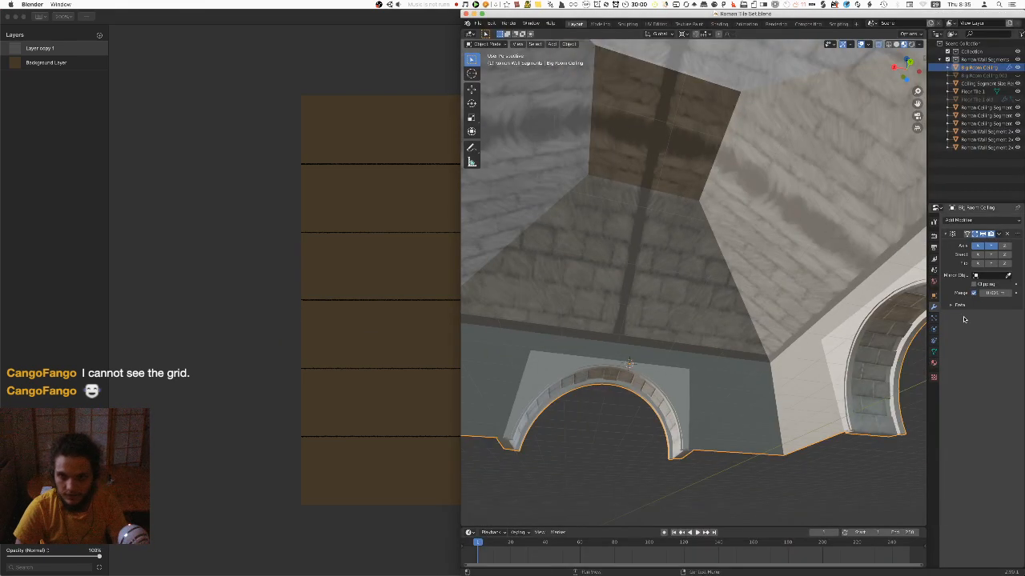
{"action": "left_click", "coordinate": [934, 363]}
{"action": "left_click", "coordinate": [1018, 221]}
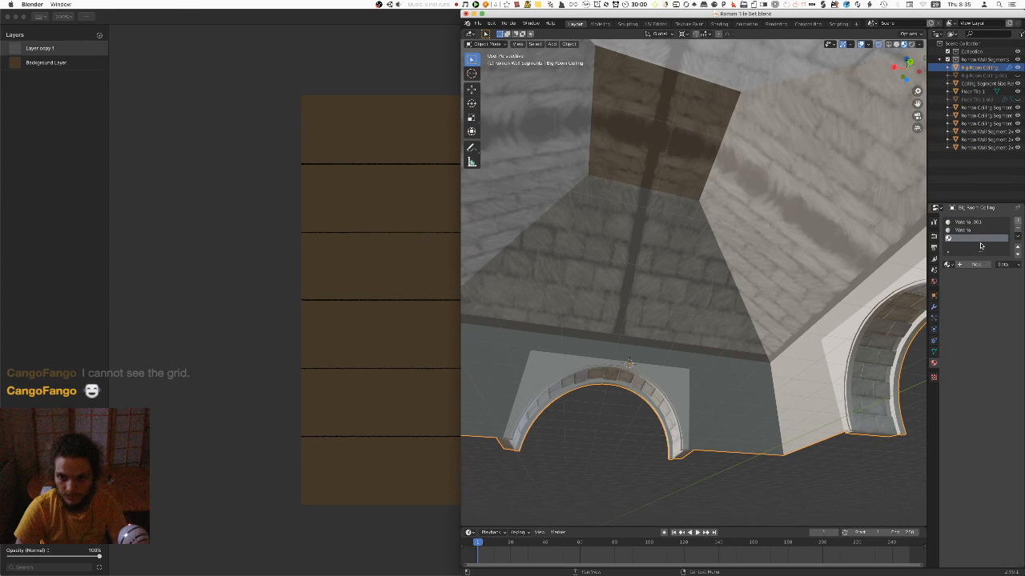
{"action": "key", "text": "Tab"}
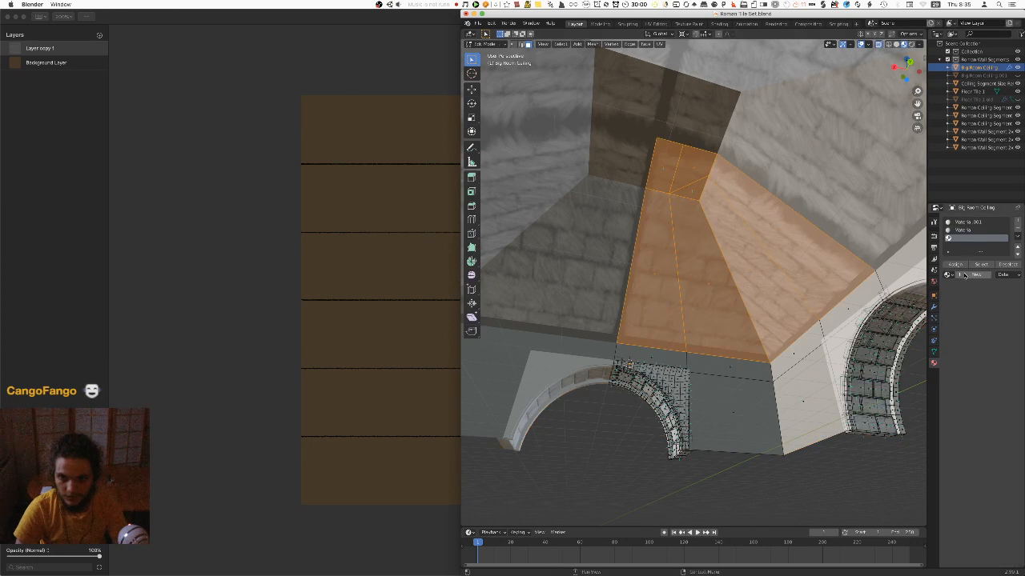
Create a new material in the empty slot, assign it to the selected ceiling faces and set its base color to an Image Texture
{"action": "left_click", "coordinate": [973, 275]}
{"action": "left_click", "coordinate": [958, 265]}
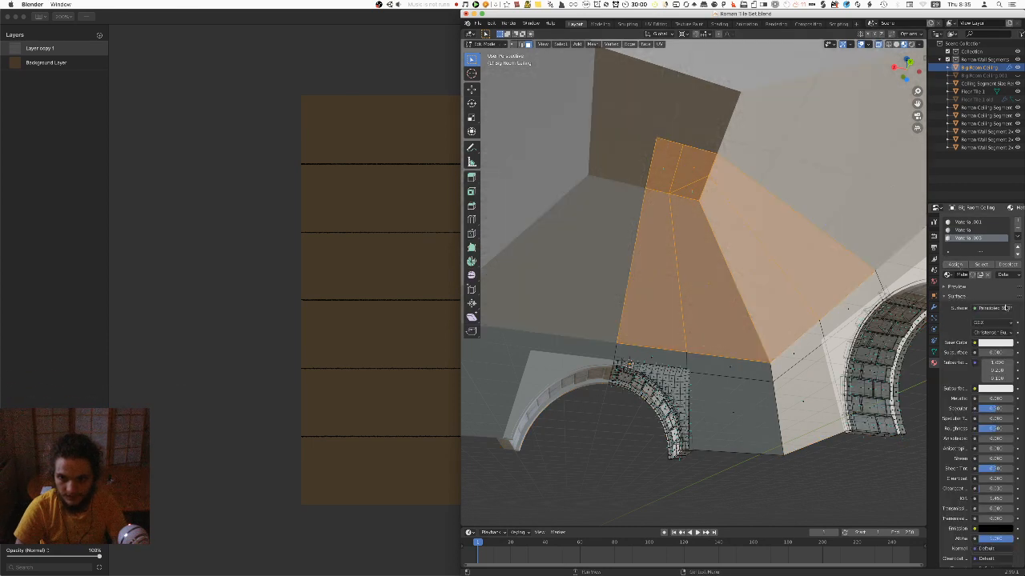
{"action": "left_click", "coordinate": [975, 343]}
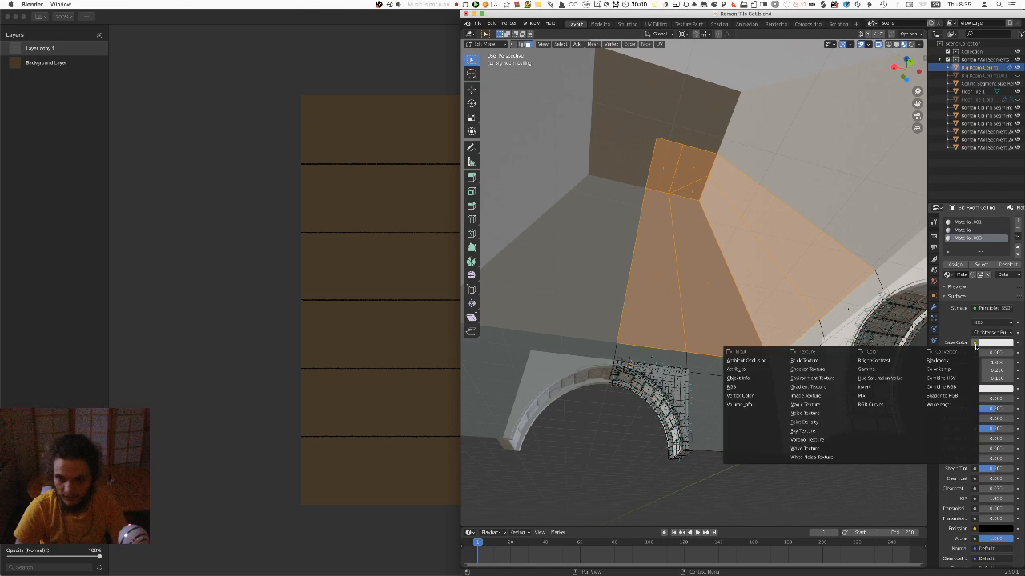
{"action": "left_click", "coordinate": [806, 395]}
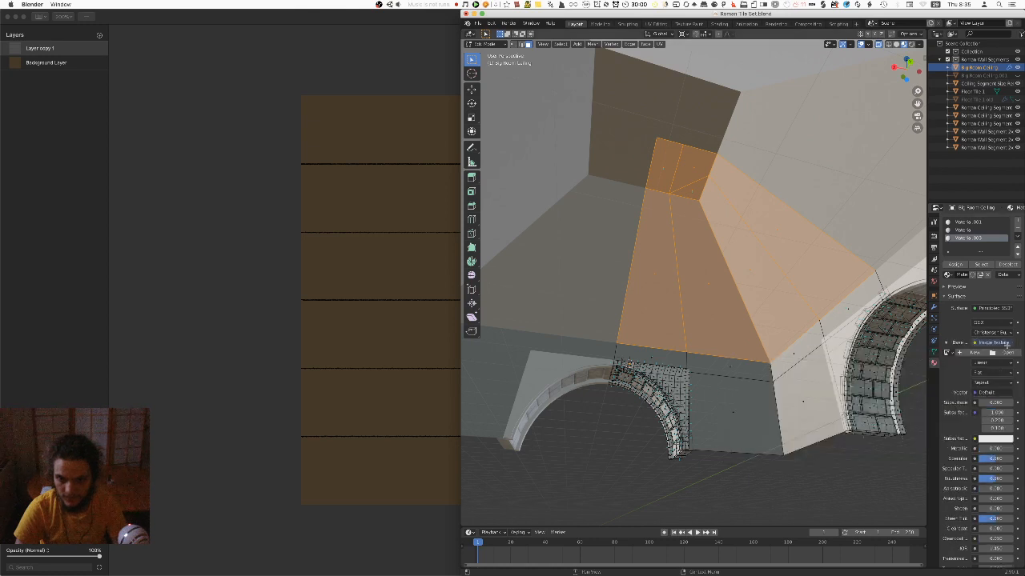
{"action": "left_click", "coordinate": [1008, 354]}
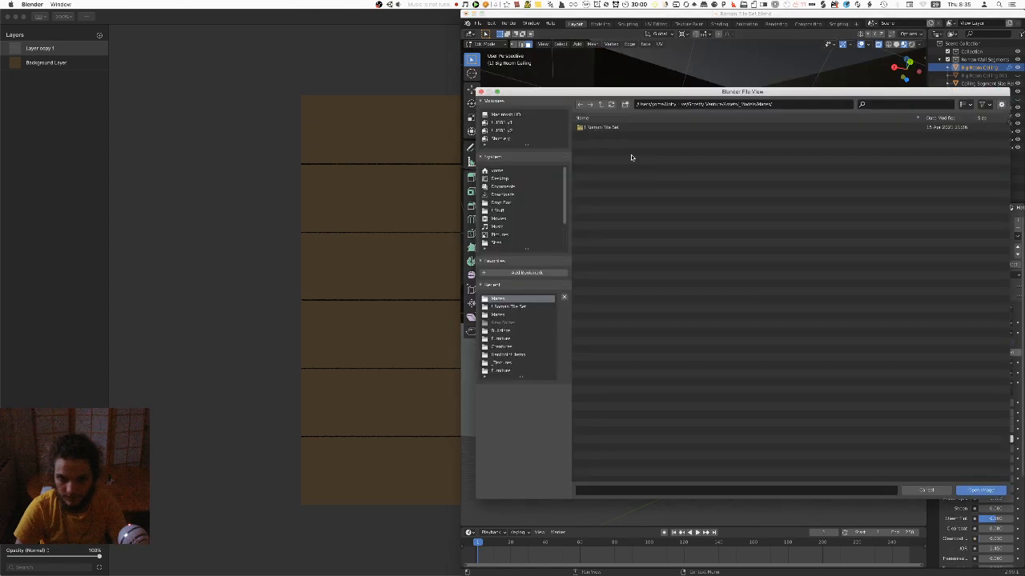
{"action": "left_click", "coordinate": [599, 106]}
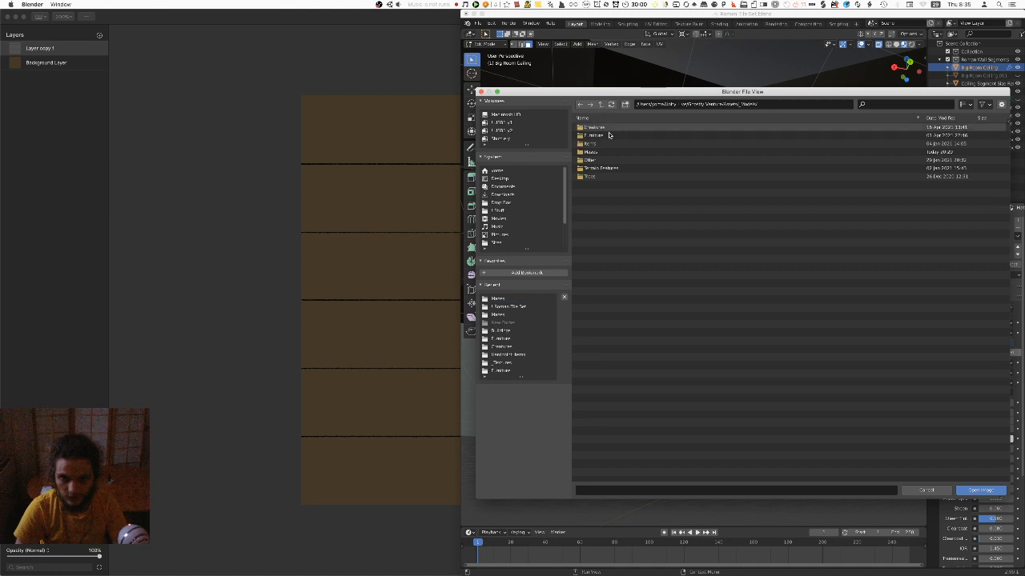
{"action": "left_click", "coordinate": [601, 105]}
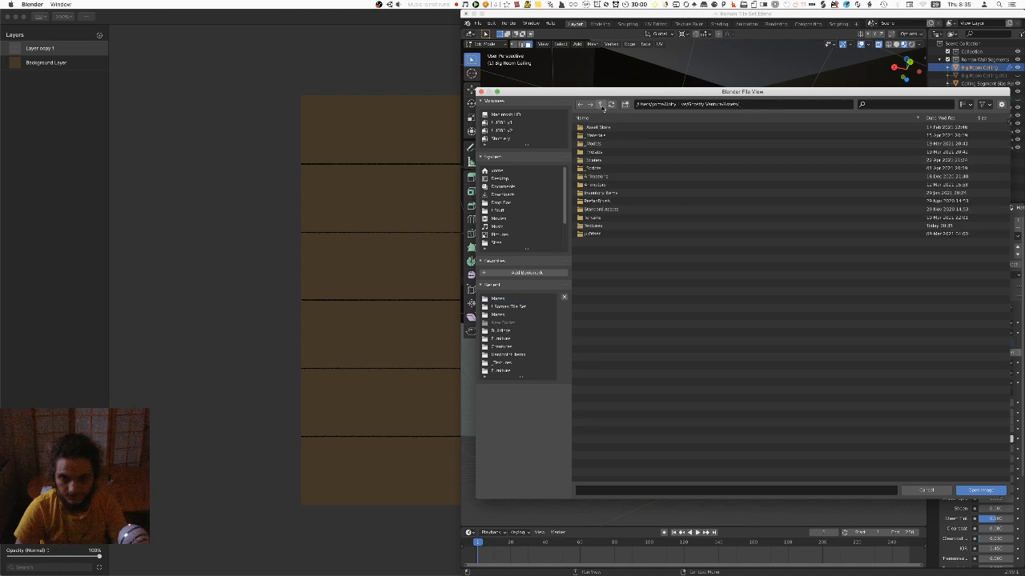
{"action": "double_click", "coordinate": [615, 226]}
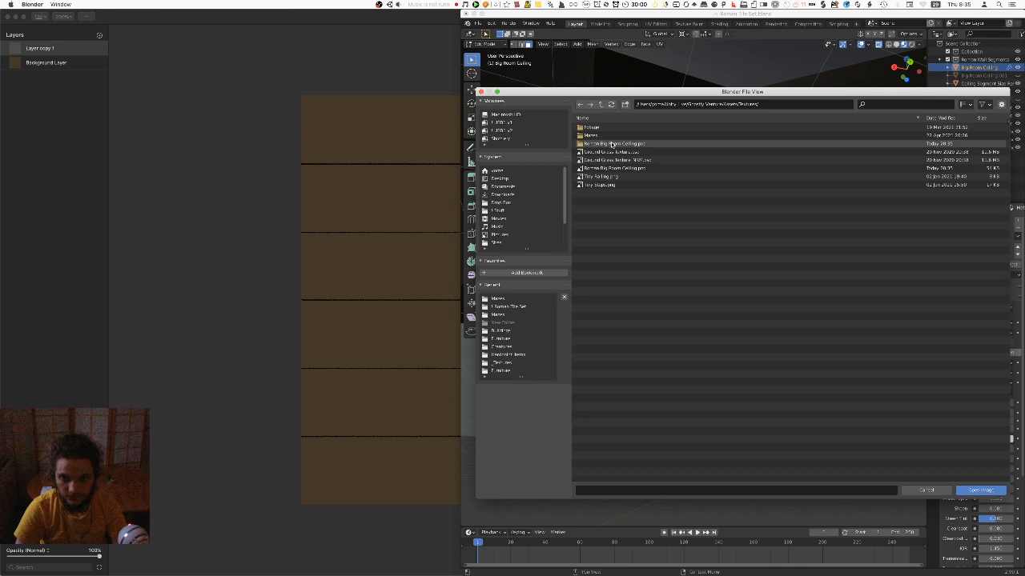
{"action": "left_click", "coordinate": [605, 136]}
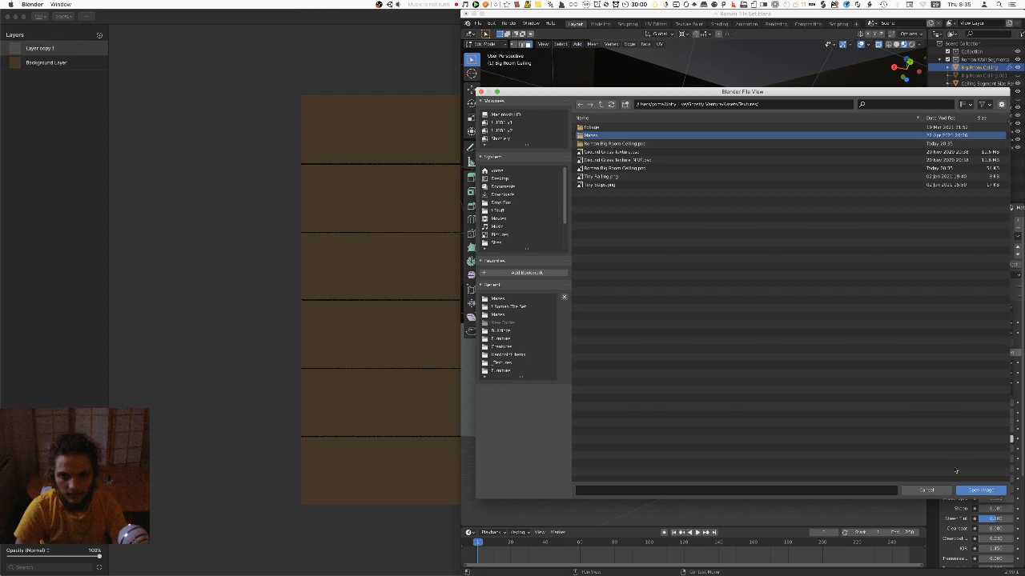
{"action": "left_click", "coordinate": [933, 490]}
Close the Pixelmator Pro document, switch to Finder and move both Roman Big Room Ceiling files from Textures into its Mazes folder
{"action": "key", "text": "super+Tab"}
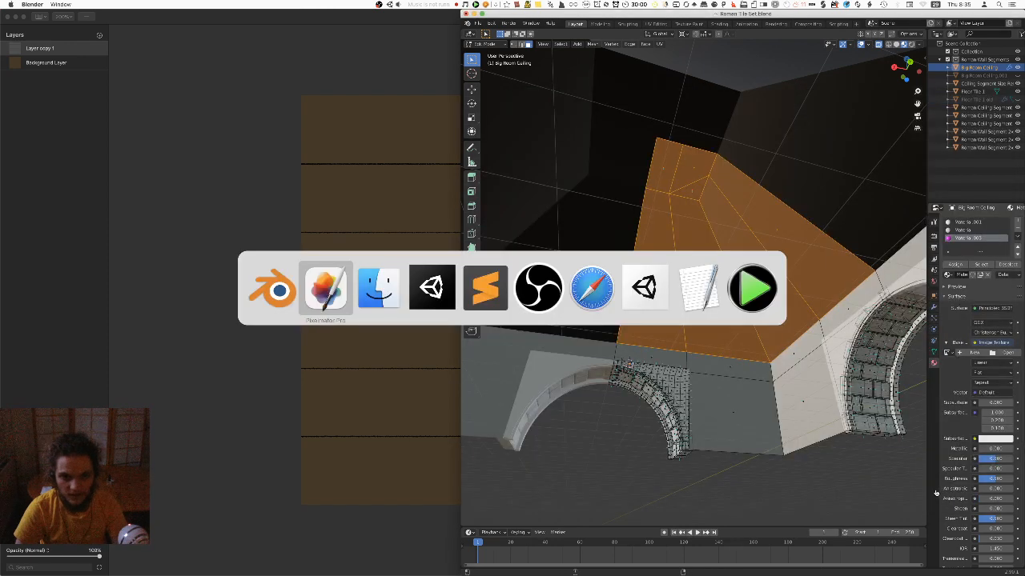
{"action": "key", "text": "super+w"}
{"action": "key", "text": "super+Tab"}
{"action": "key", "text": "super+Tab"}
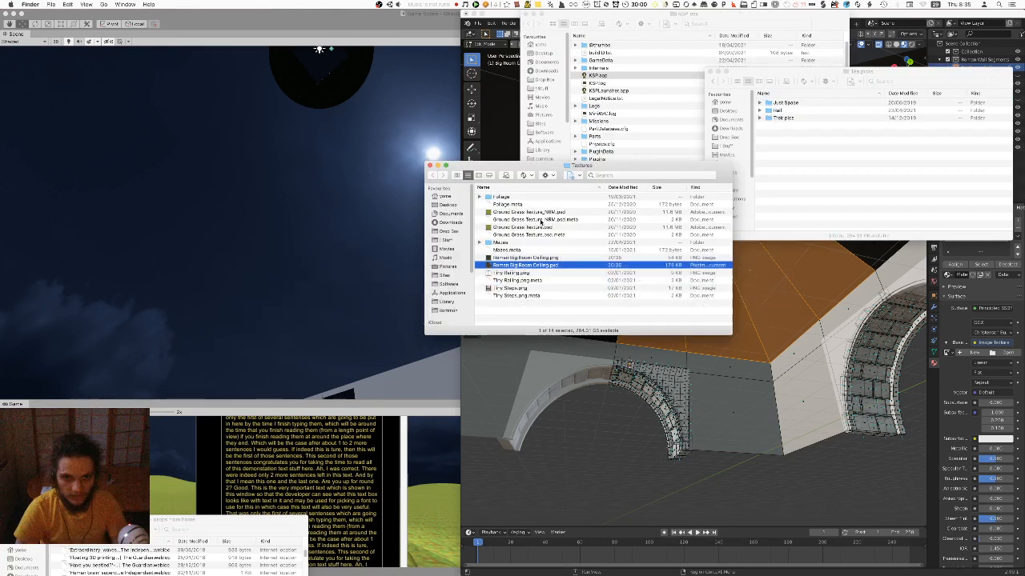
{"action": "left_click", "coordinate": [527, 265], "text": "shift"}
{"action": "left_click_drag", "start_coordinate": [528, 265], "coordinate": [644, 308]}
Switch back to Blender and load Roman Big Room Ceiling.png from Textures/Mazes as the new material's base color image
{"action": "left_click", "coordinate": [800, 410]}
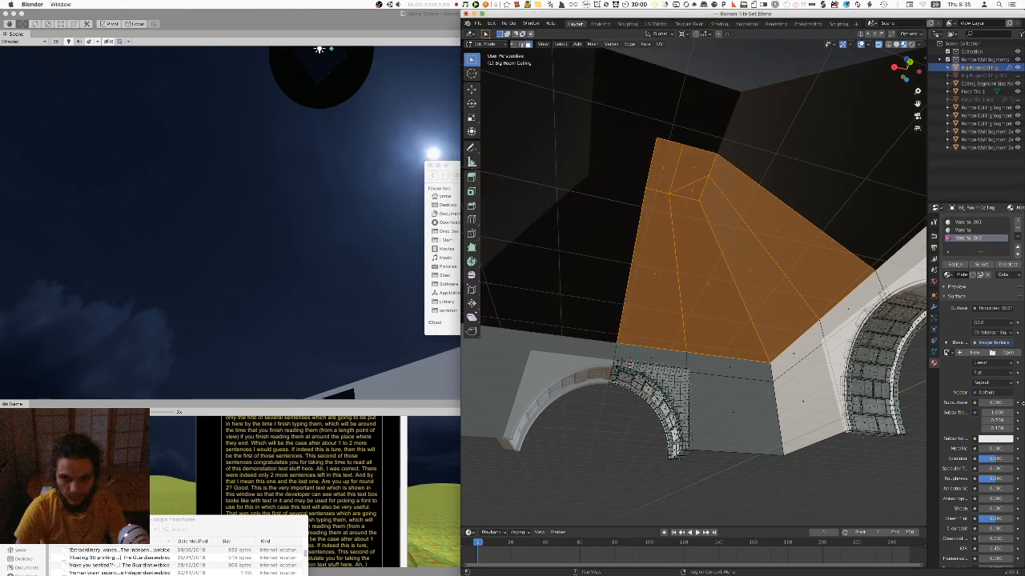
{"action": "left_click", "coordinate": [998, 353]}
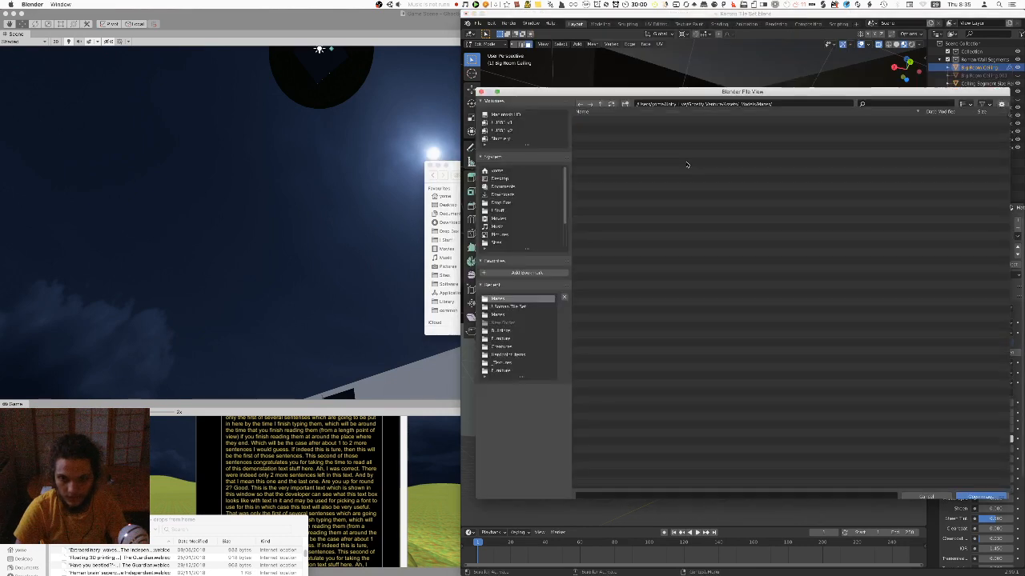
{"action": "left_click", "coordinate": [601, 104]}
{"action": "double_click", "coordinate": [618, 225]}
{"action": "double_click", "coordinate": [596, 135]}
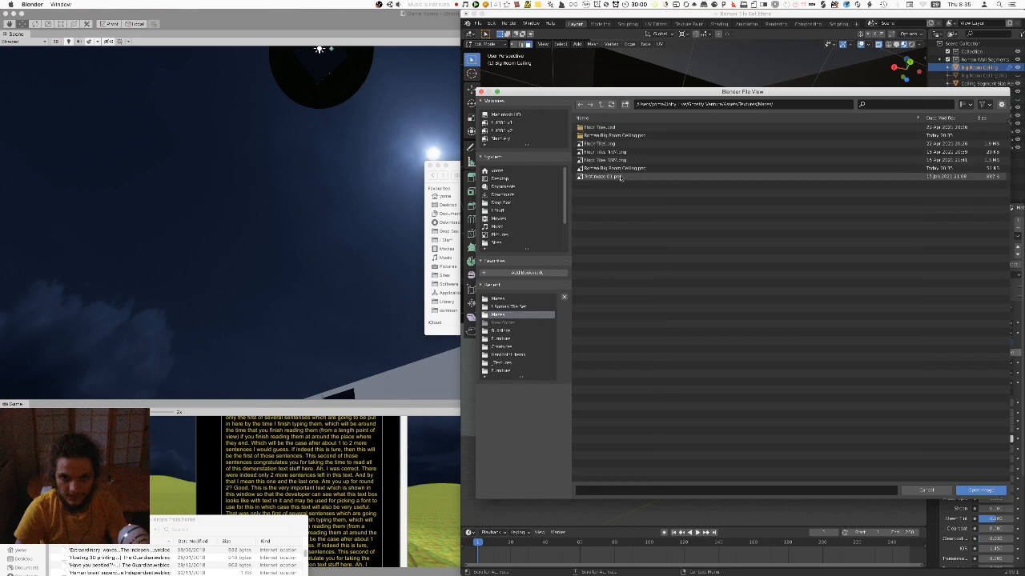
{"action": "left_click", "coordinate": [618, 169]}
{"action": "double_click", "coordinate": [619, 170]}
{"action": "key", "text": "Tab"}
{"action": "middle_click_drag", "start_coordinate": [818, 308], "coordinate": [640, 298]}
{"action": "key", "text": "Tab"}
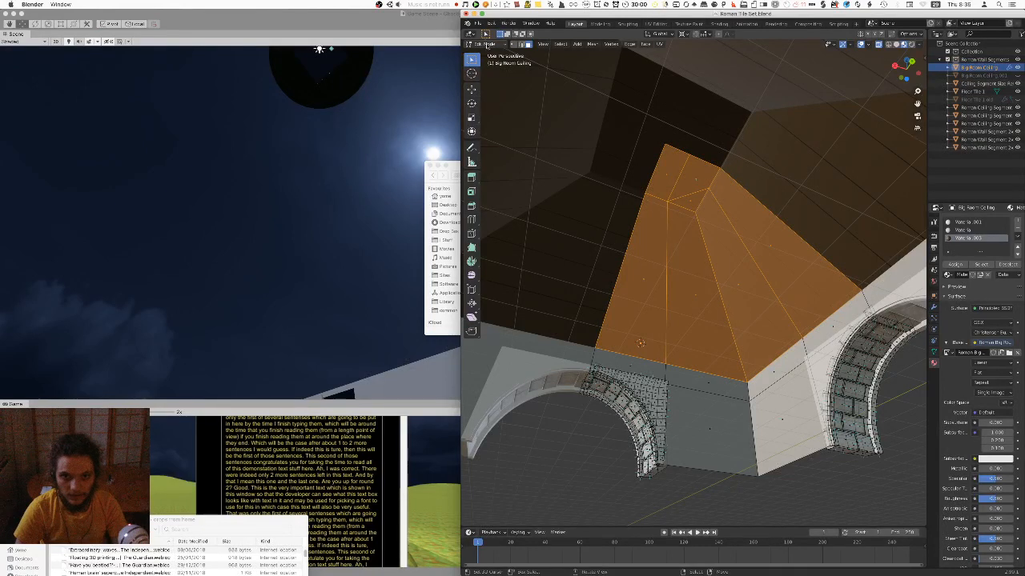
Open the UV Editing workspace, show the ceiling from directly below and deselect all of its faces
{"action": "left_click", "coordinate": [656, 24]}
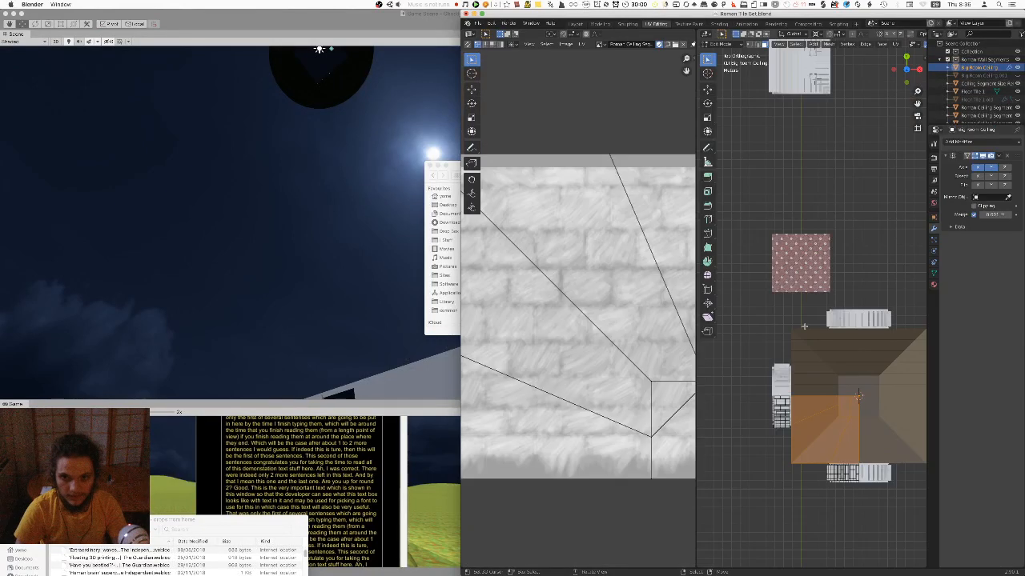
{"action": "scroll", "coordinate": [824, 394], "scroll_direction": "up", "scroll_amount": 7}
{"action": "middle_click_drag", "start_coordinate": [840, 421], "coordinate": [789, 104], "text": "shift"}
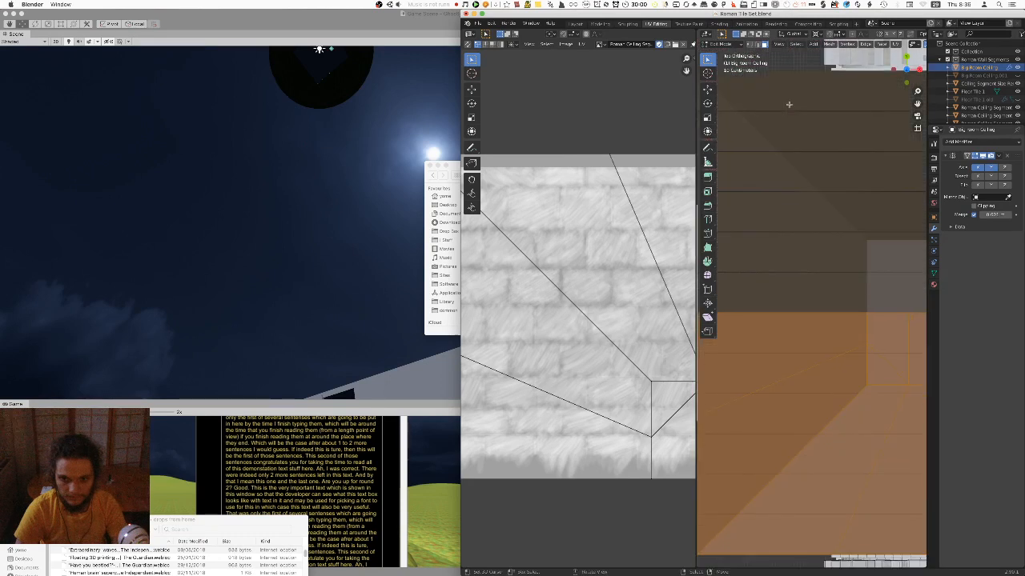
{"action": "key", "text": "ctrl+KP_7"}
{"action": "scroll", "coordinate": [827, 243], "scroll_direction": "down", "scroll_amount": 2}
{"action": "middle_click_drag", "start_coordinate": [837, 217], "coordinate": [814, 267], "text": "shift"}
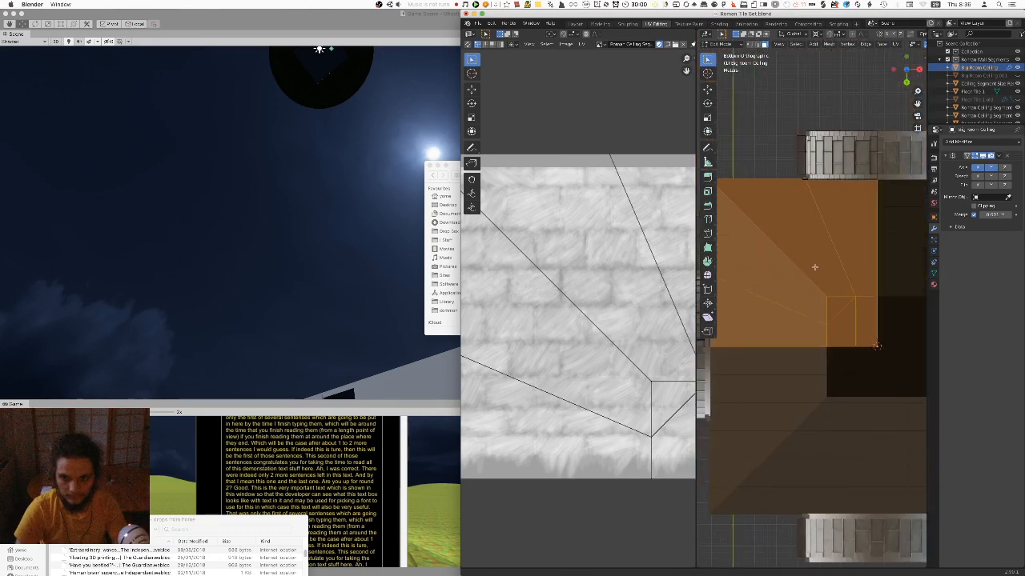
{"action": "scroll", "coordinate": [817, 271], "scroll_direction": "up", "scroll_amount": 1}
{"action": "key", "text": "a"}
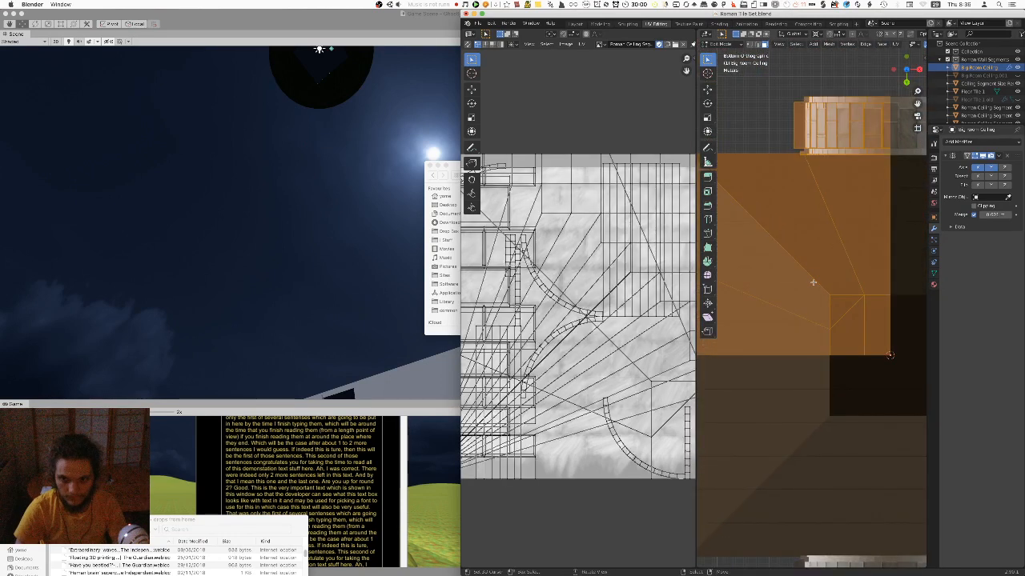
{"action": "key", "text": "alt+a"}
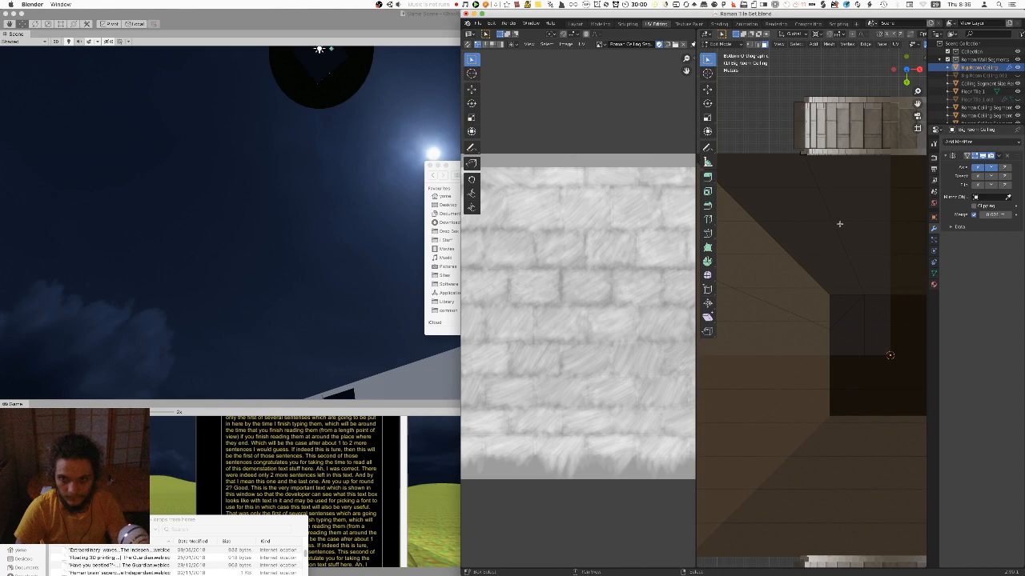
Compare the ceiling in solid and textured shading and with X-ray toggled, finishing in the bottom orthographic view
{"action": "scroll", "coordinate": [893, 46], "scroll_direction": "down", "scroll_amount": 6}
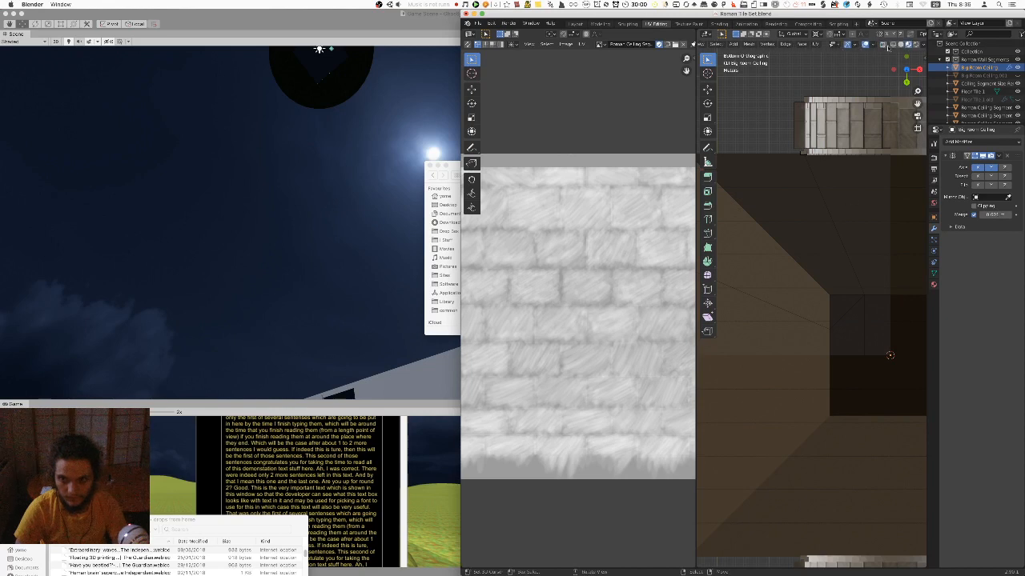
{"action": "left_click", "coordinate": [897, 45]}
{"action": "left_click", "coordinate": [904, 46]}
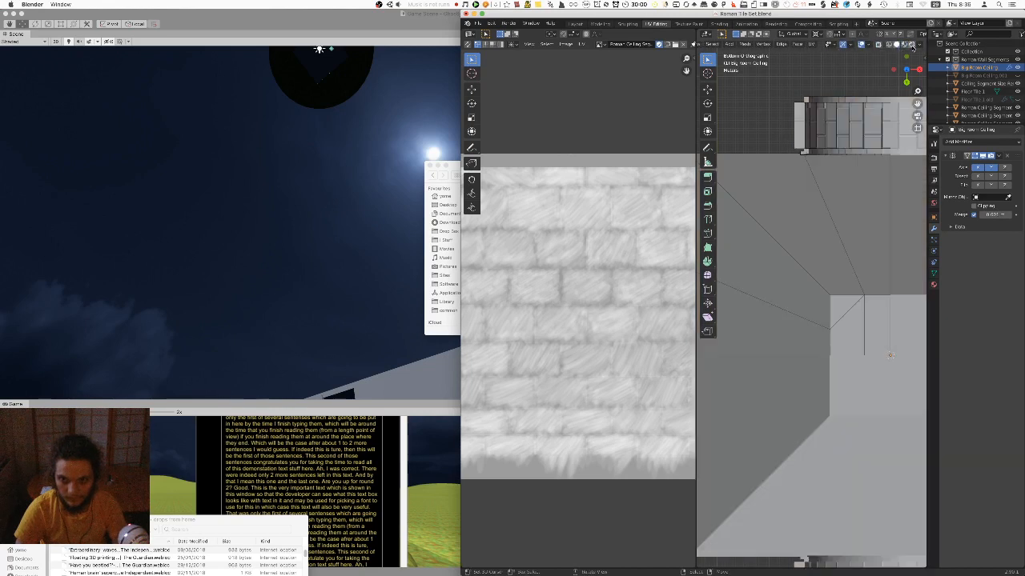
{"action": "middle_click_drag", "start_coordinate": [871, 158], "coordinate": [849, 268]}
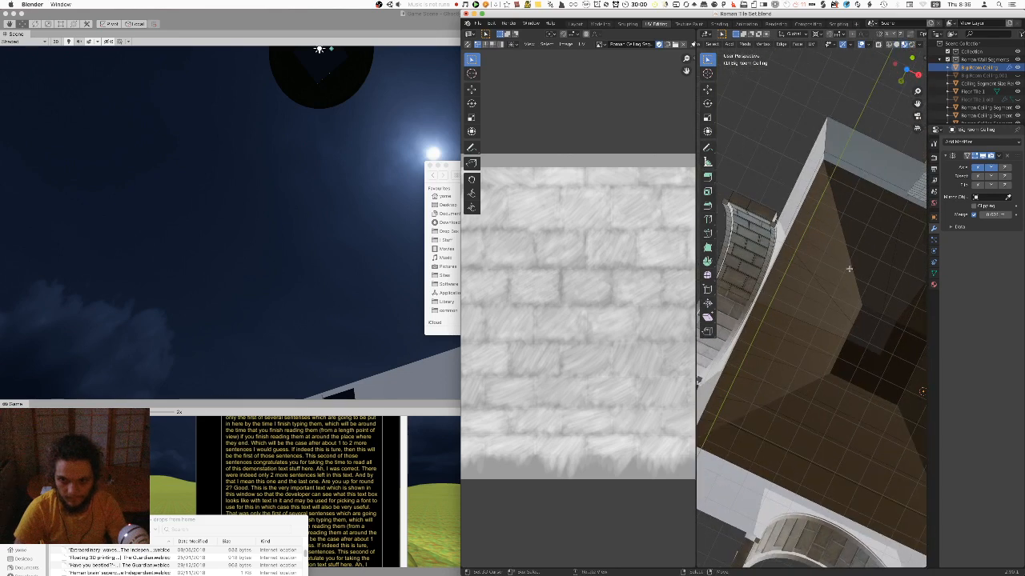
{"action": "key", "text": "KP_7"}
{"action": "key", "text": "ctrl+KP_7"}
{"action": "scroll", "coordinate": [843, 165], "scroll_direction": "up", "scroll_amount": 1}
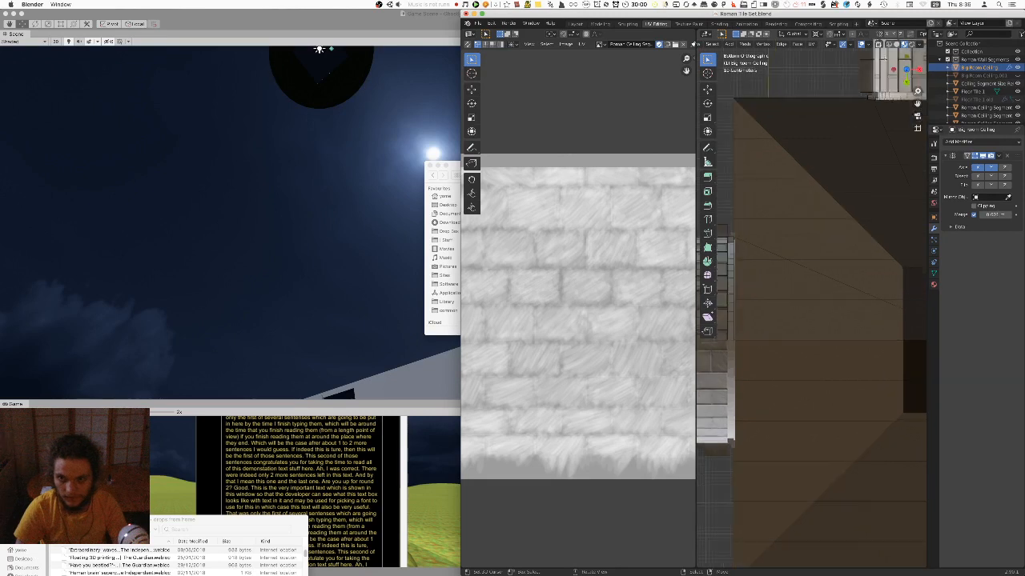
{"action": "key", "text": "alt+z"}
{"action": "key", "text": "alt+z"}
Select the two adjacent sloped faces on one side of the ceiling and display Roman Big Room Ceiling.png behind their UVs
{"action": "left_click", "coordinate": [779, 293]}
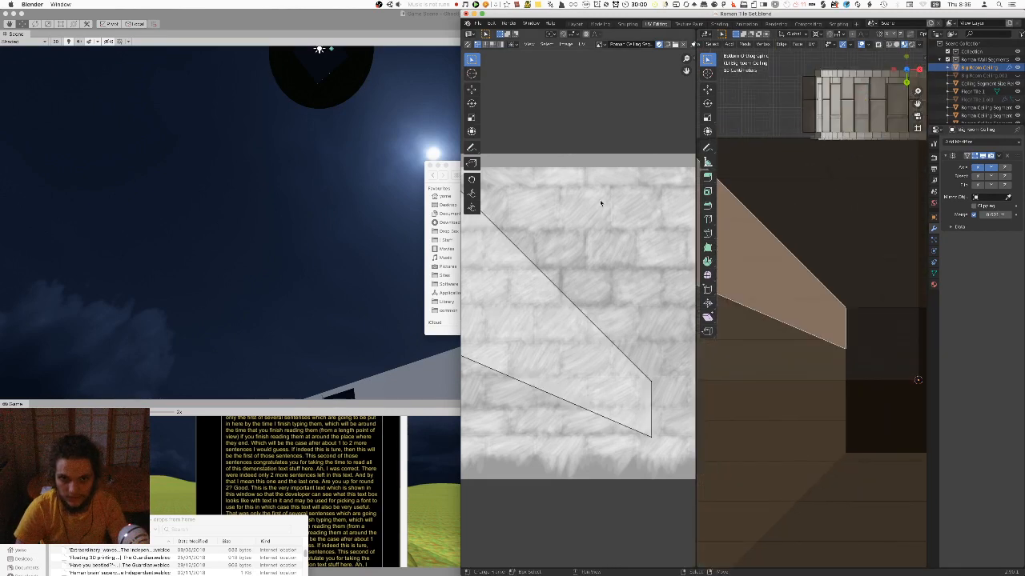
{"action": "scroll", "coordinate": [600, 202], "scroll_direction": "down", "scroll_amount": 3}
{"action": "left_click", "coordinate": [601, 44]}
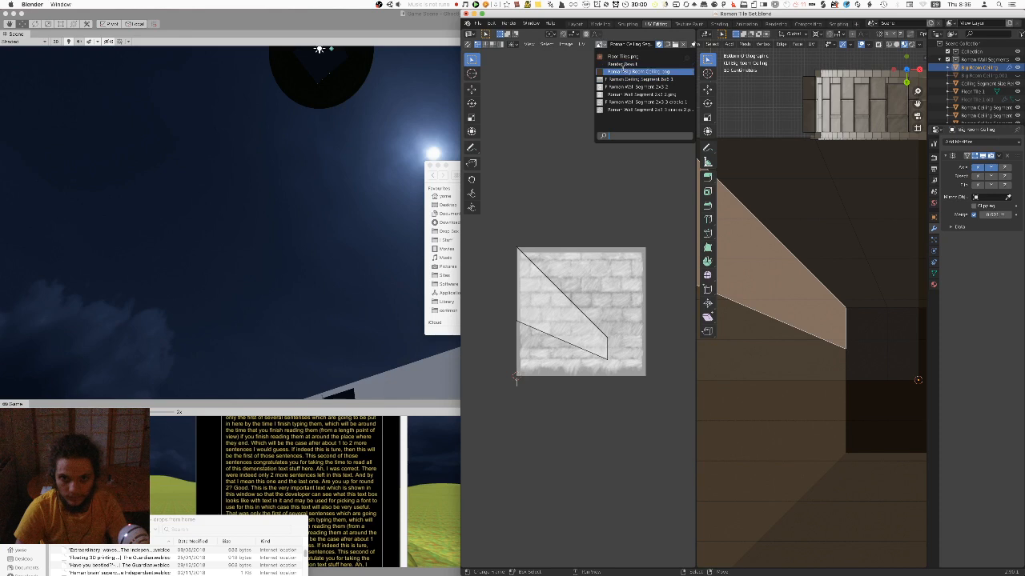
{"action": "left_click", "coordinate": [623, 71]}
{"action": "scroll", "coordinate": [606, 308], "scroll_direction": "up", "scroll_amount": 2}
{"action": "scroll", "coordinate": [821, 352], "scroll_direction": "down", "scroll_amount": 1}
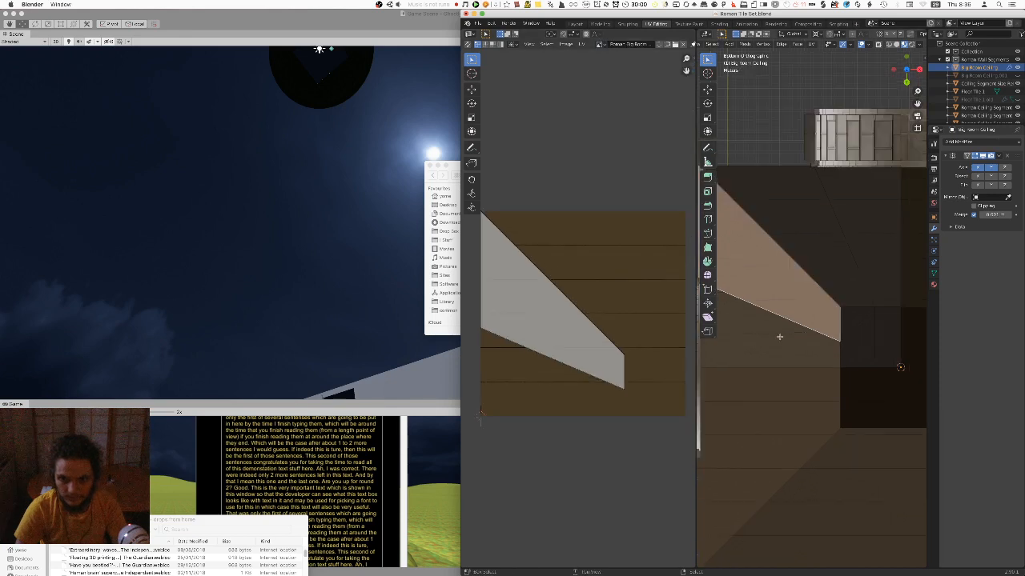
{"action": "left_click", "coordinate": [779, 336], "text": "shift"}
{"action": "middle_click_drag", "start_coordinate": [587, 355], "coordinate": [620, 354]}
{"action": "left_click", "coordinate": [608, 354]}
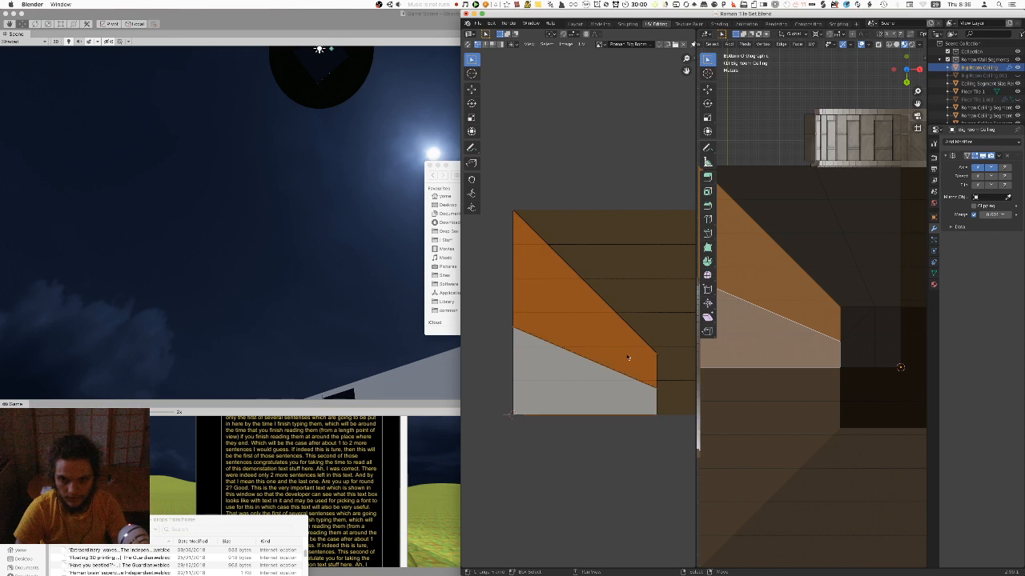
Try rotating the two ceiling faces' UVs by 90 degrees
{"action": "type", "text": "r90"}
{"action": "key", "text": "Return"}
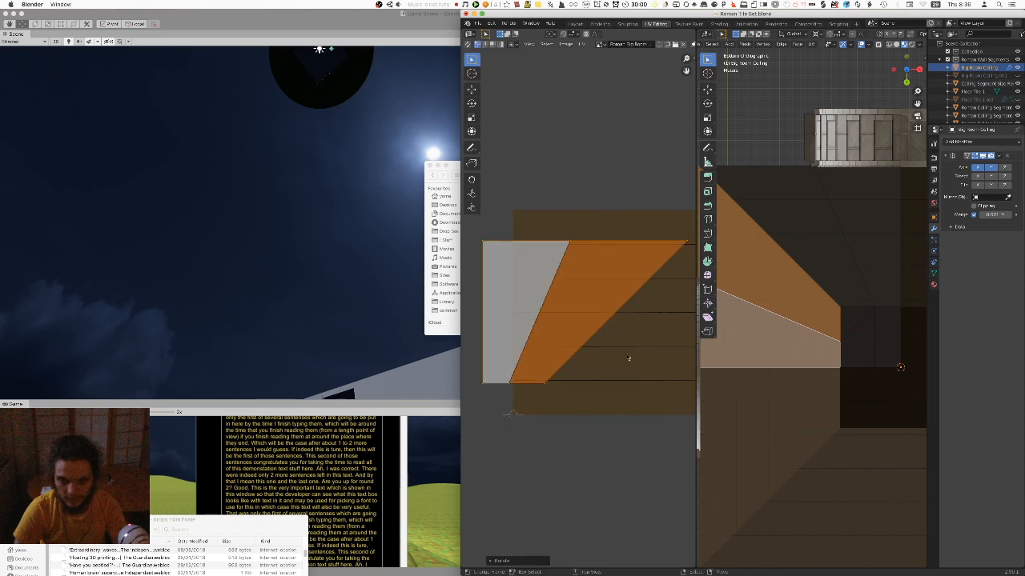
{"action": "scroll", "coordinate": [837, 290], "scroll_direction": "up", "scroll_amount": 4}
{"action": "scroll", "coordinate": [838, 291], "scroll_direction": "up", "scroll_amount": 1}
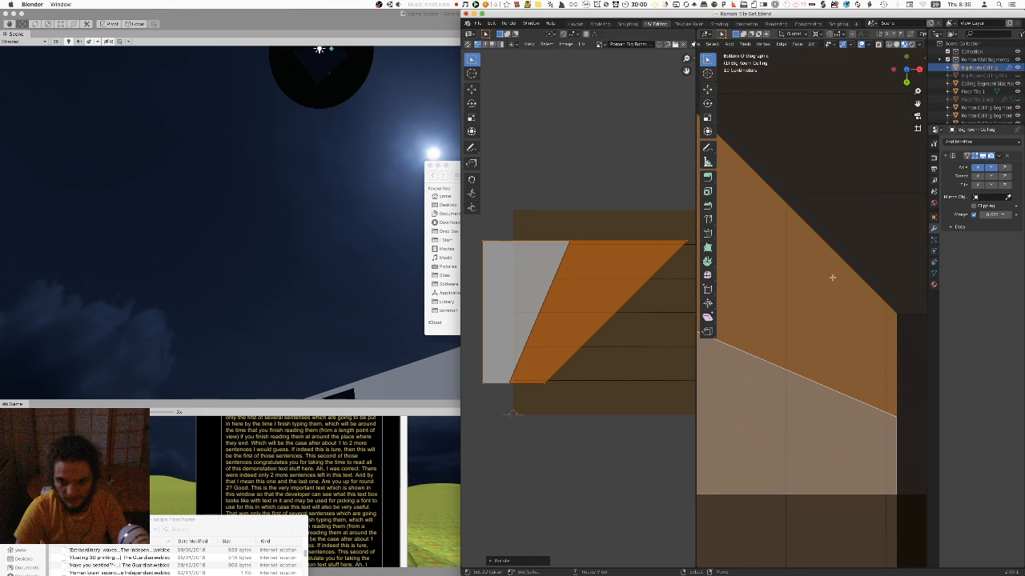
{"action": "key", "text": "F1"}
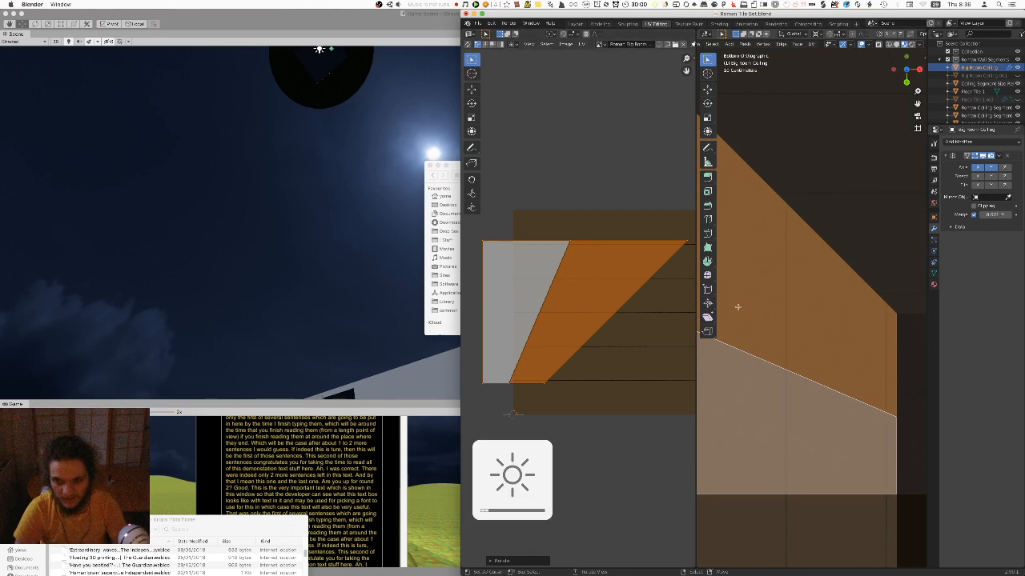
{"action": "scroll", "coordinate": [740, 307], "scroll_direction": "down", "scroll_amount": 3}
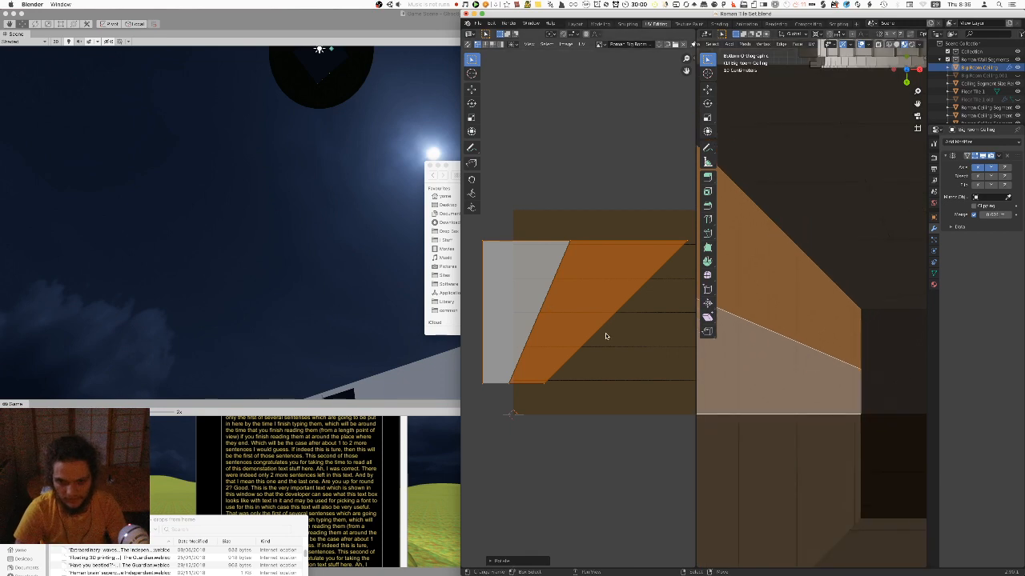
{"action": "key", "text": "F1"}
Rotate the UVs of the two selected ceiling faces by -90 degrees
{"action": "type", "text": "r-9"}
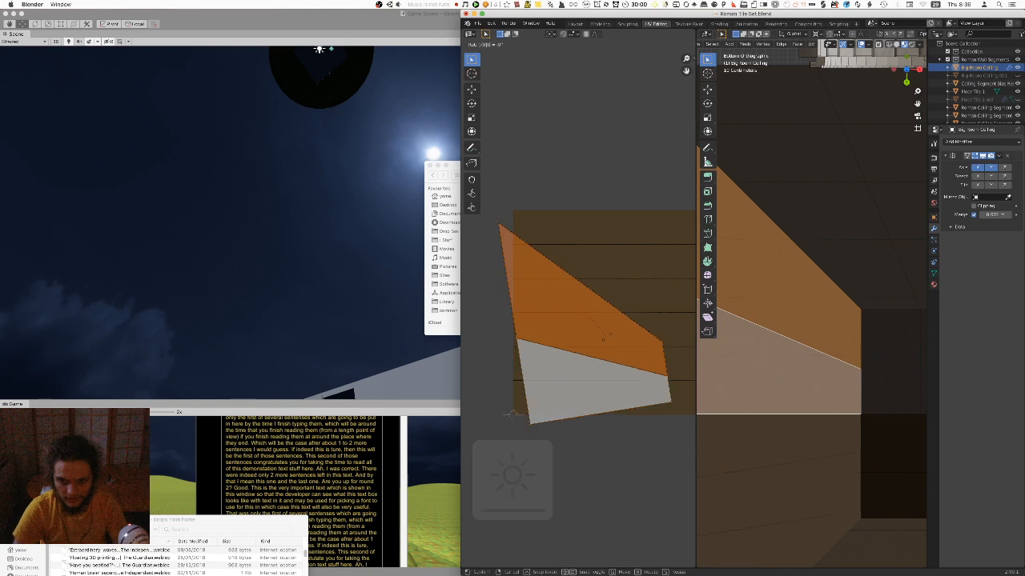
{"action": "type", "text": "0"}
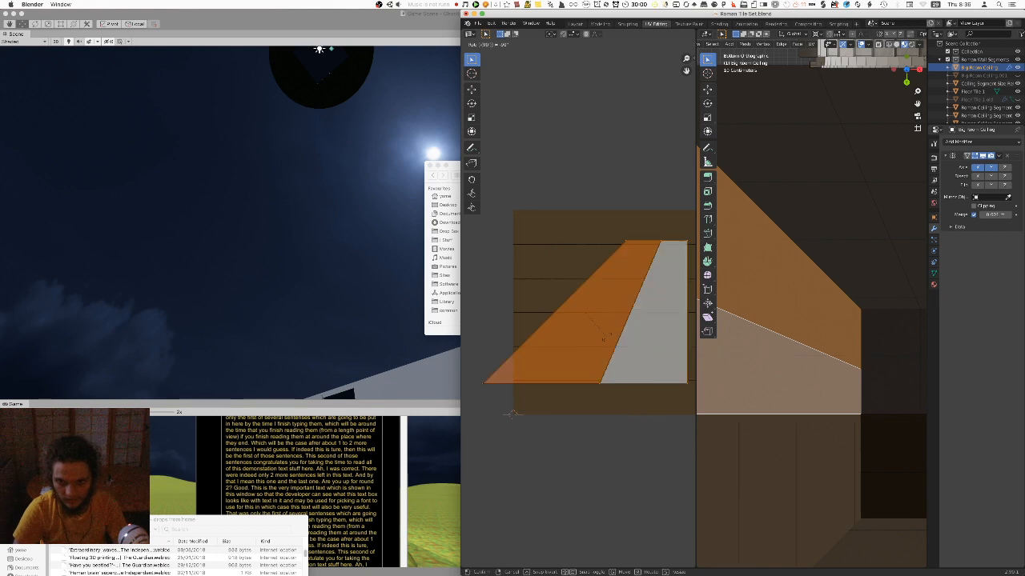
{"action": "key", "text": "Return"}
Move the two ceiling faces' UVs slightly along Y so their planks line up with the adjacent faces at the corner
{"action": "middle_click_drag", "start_coordinate": [840, 341], "coordinate": [876, 244]}
{"action": "key", "text": "g"}
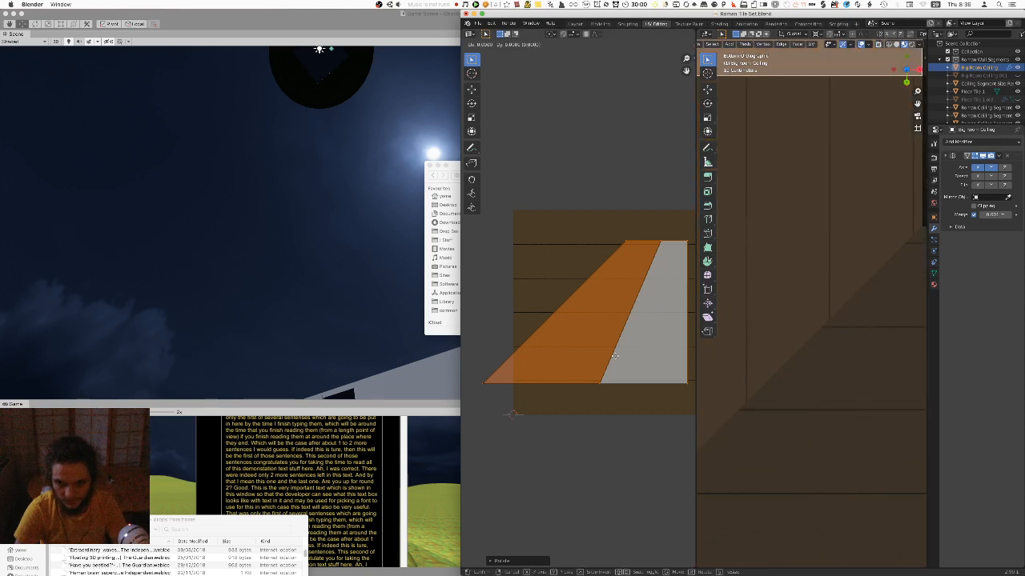
{"action": "key", "text": "y"}
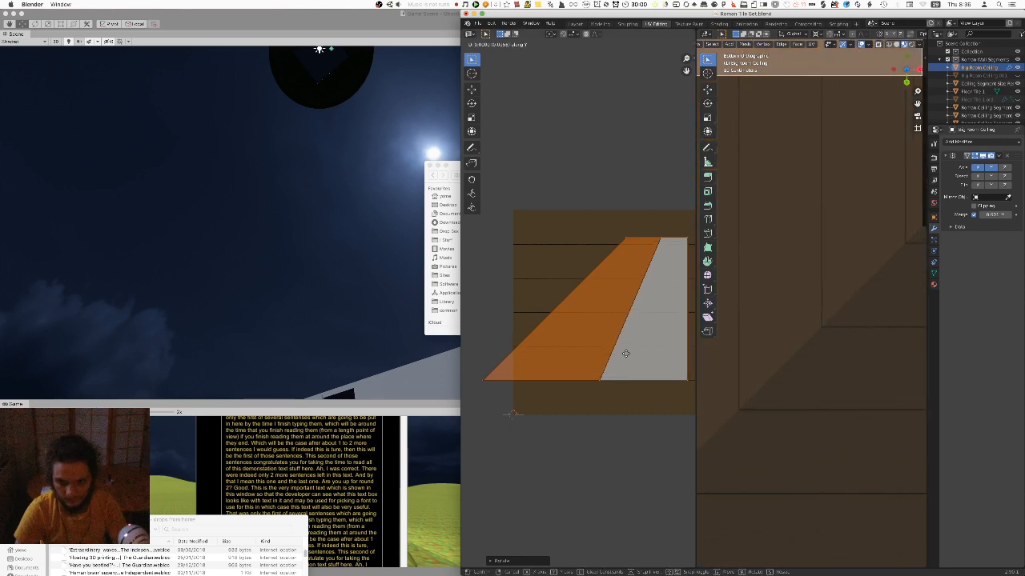
{"action": "left_click", "coordinate": [626, 353]}
{"action": "key", "text": "y"}
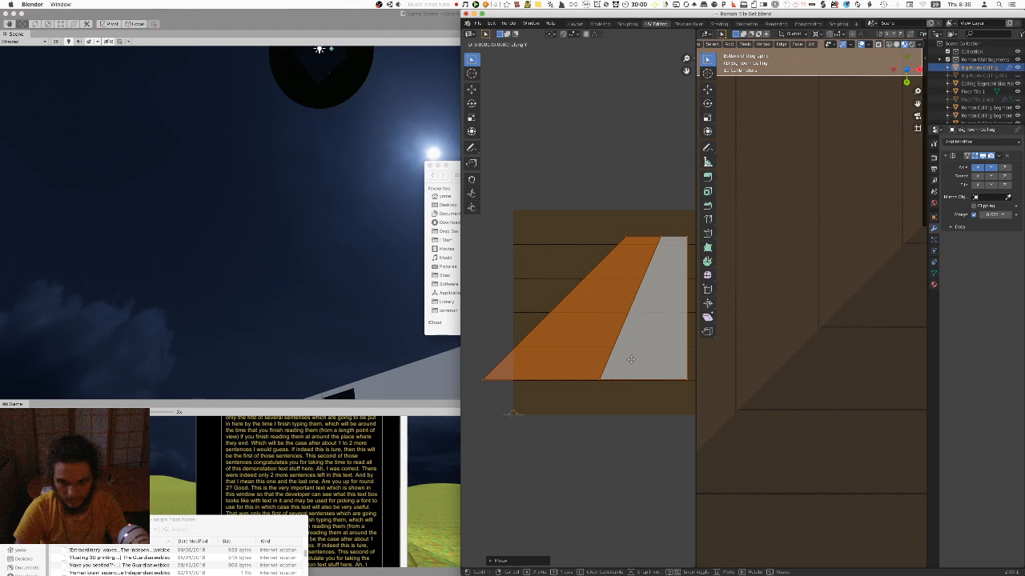
{"action": "left_click", "coordinate": [630, 360]}
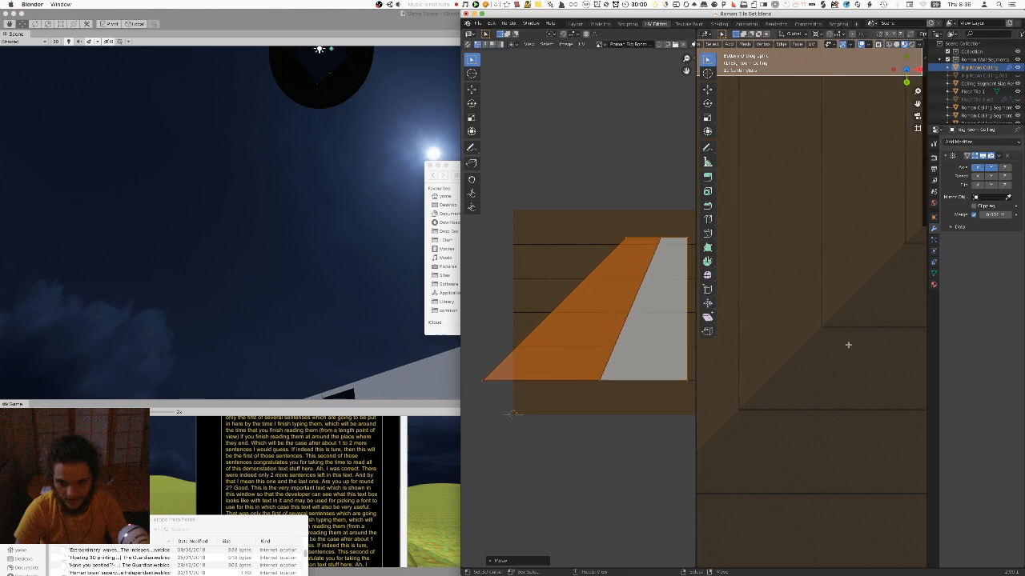
Leave mesh editing and examine how the ceiling planks meet at the corners, from below and in perspective
{"action": "scroll", "coordinate": [847, 320], "scroll_direction": "down", "scroll_amount": 2}
{"action": "scroll", "coordinate": [829, 377], "scroll_direction": "down", "scroll_amount": 1}
{"action": "scroll", "coordinate": [829, 377], "scroll_direction": "down", "scroll_amount": 3}
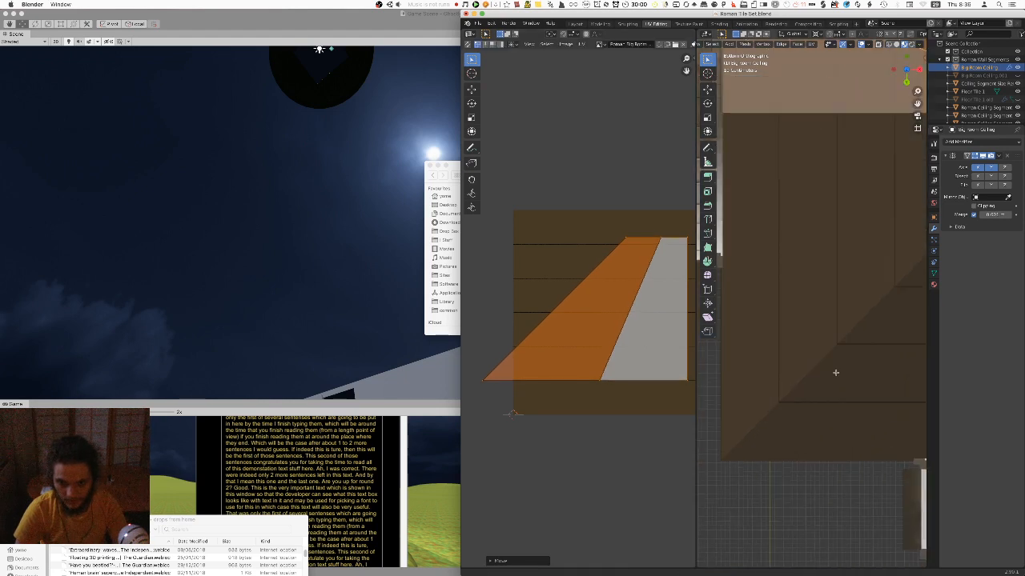
{"action": "key", "text": "Tab"}
{"action": "scroll", "coordinate": [806, 295], "scroll_direction": "down", "scroll_amount": 1}
{"action": "scroll", "coordinate": [806, 295], "scroll_direction": "down", "scroll_amount": 4}
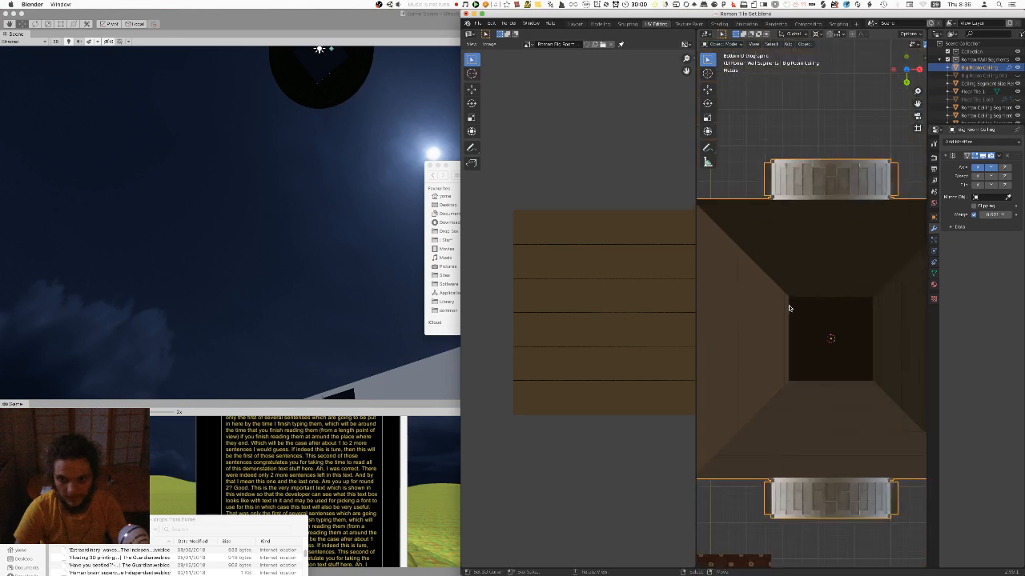
{"action": "scroll", "coordinate": [822, 306], "scroll_direction": "up", "scroll_amount": 1}
{"action": "mouse_move", "coordinate": [828, 324]}
{"action": "middle_mouse_down"}
{"action": "mouse_move", "coordinate": [796, 274]}
{"action": "mouse_move", "coordinate": [766, 323]}
{"action": "mouse_move", "coordinate": [837, 309]}
{"action": "middle_mouse_up"}
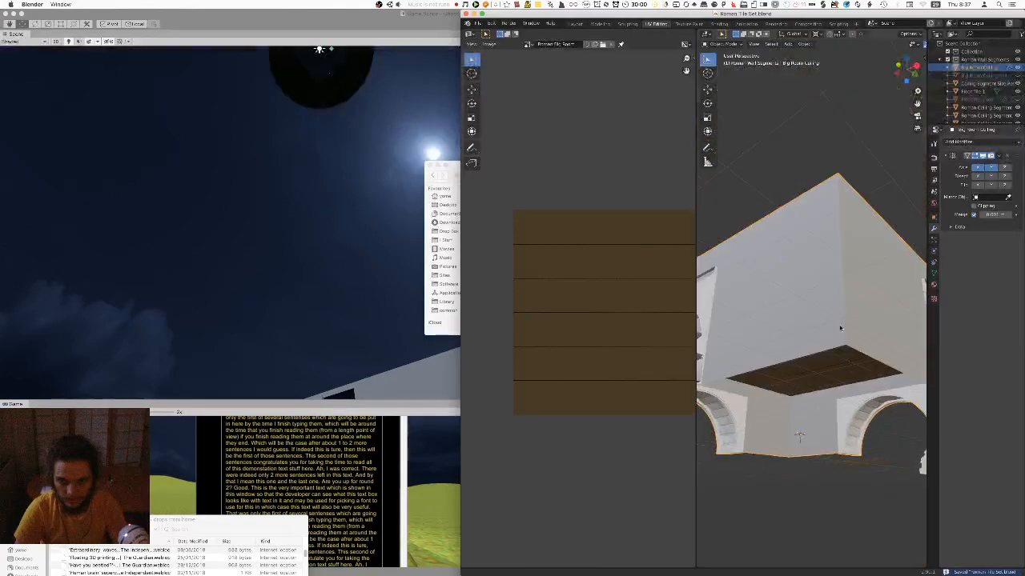
{"action": "scroll", "coordinate": [838, 308], "scroll_direction": "up", "scroll_amount": 6}
{"action": "mouse_move", "coordinate": [831, 232]}
{"action": "middle_mouse_down"}
{"action": "mouse_move", "coordinate": [824, 247]}
{"action": "mouse_move", "coordinate": [826, 213]}
{"action": "middle_mouse_up"}
Clear the selection in Edit Mode and select all ceiling faces assigned to the third material slot
{"action": "key", "text": "Tab"}
{"action": "key", "text": "a"}
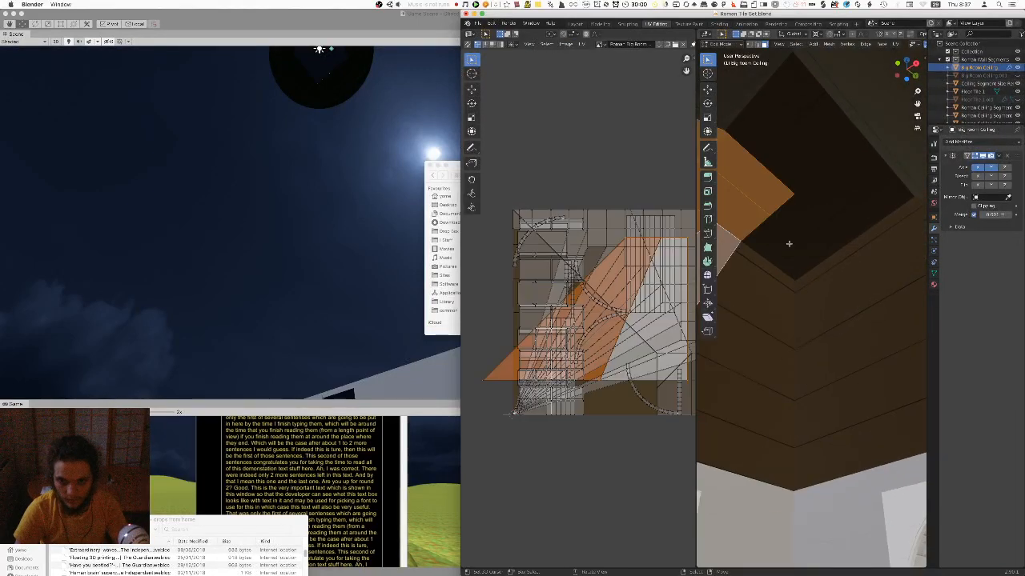
{"action": "key", "text": "alt+a"}
{"action": "scroll", "coordinate": [800, 265], "scroll_direction": "down", "scroll_amount": 10}
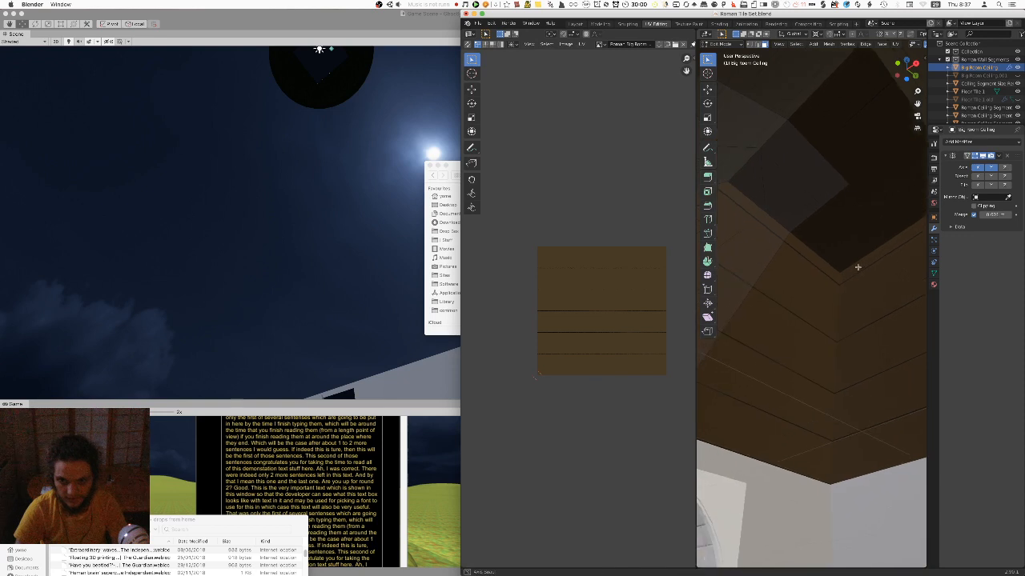
{"action": "left_click", "coordinate": [933, 284]}
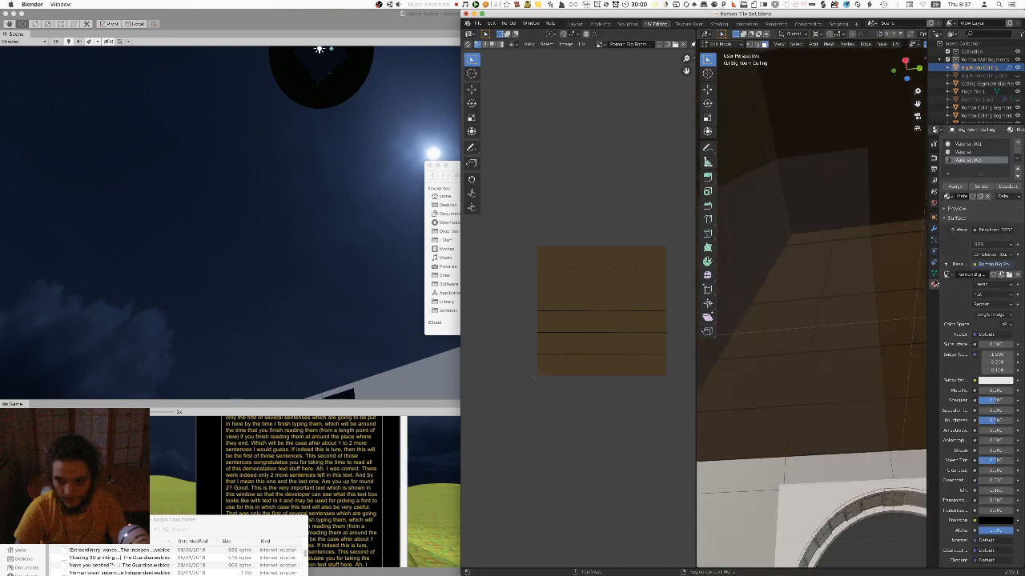
{"action": "left_click", "coordinate": [979, 187]}
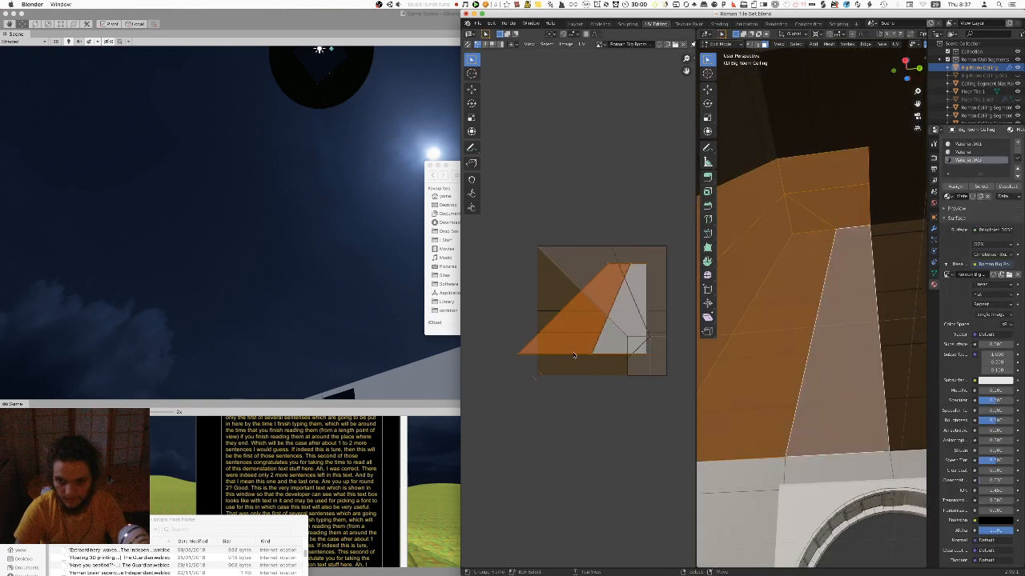
Scale the selected ceiling faces' UVs to about twice their size and return to Object Mode
{"action": "key", "text": "s"}
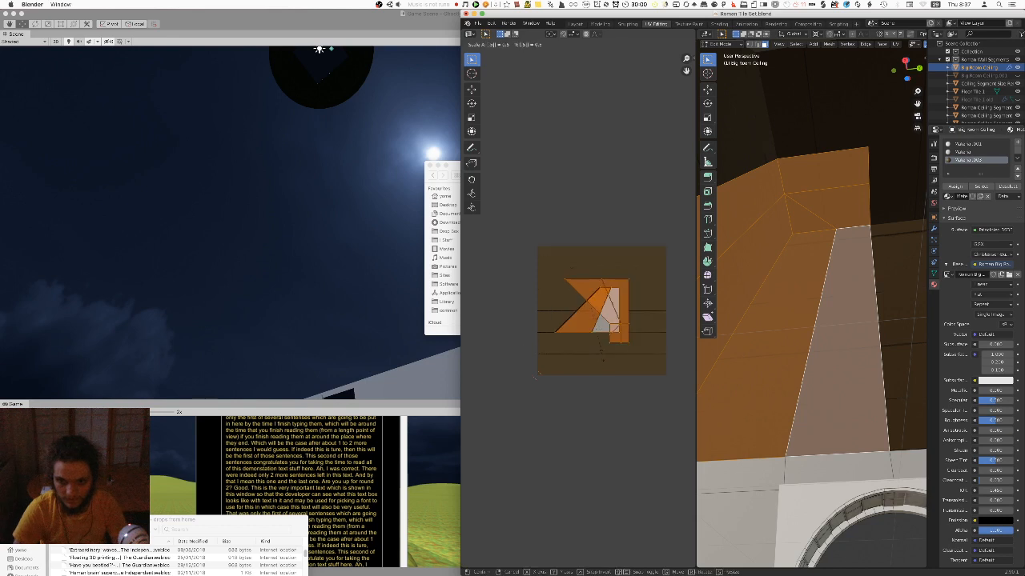
{"action": "left_click", "coordinate": [869, 296]}
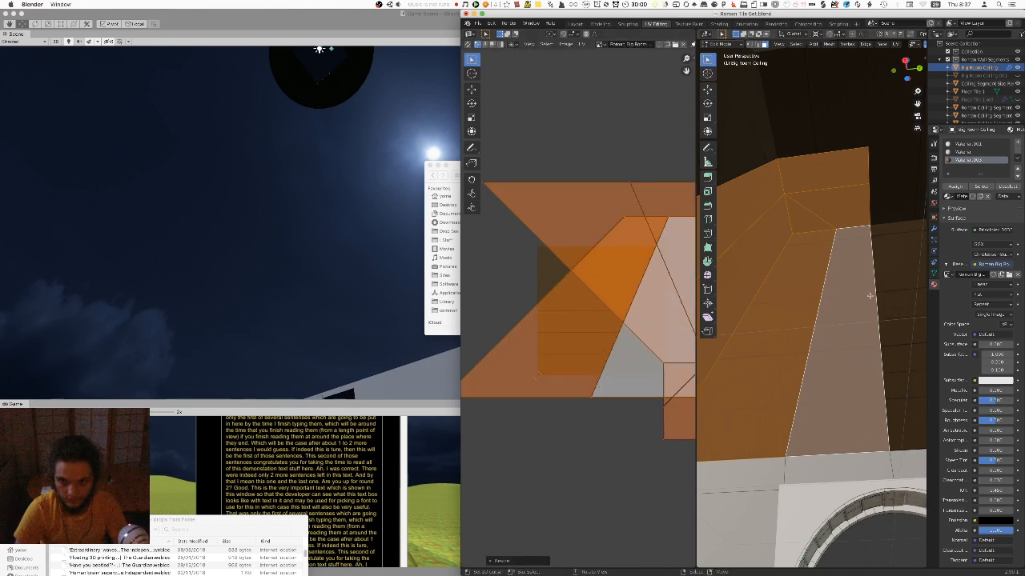
{"action": "key", "text": "Tab"}
{"action": "key", "text": "Tab"}
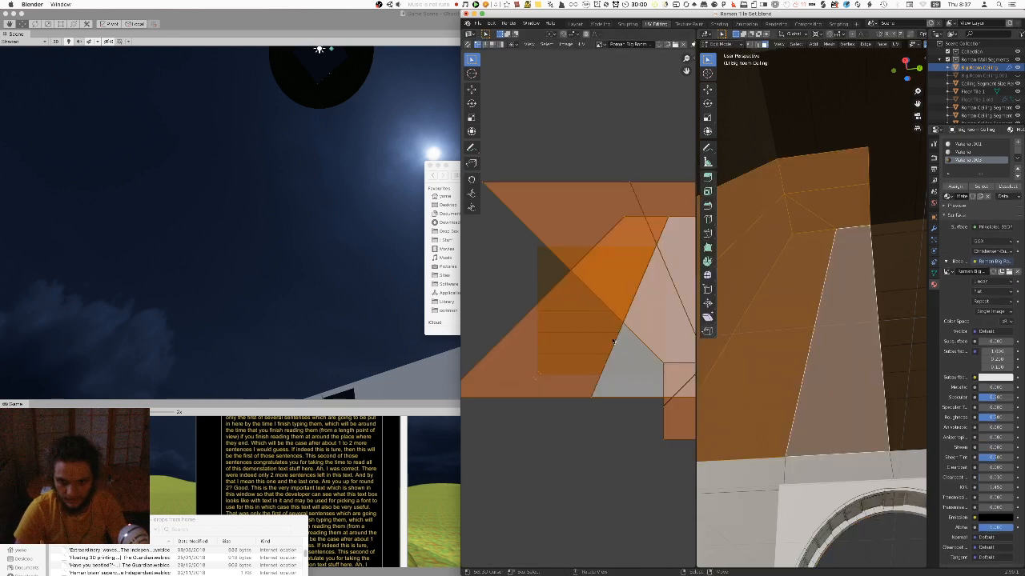
{"action": "key", "text": "Tab"}
{"action": "middle_click_drag", "start_coordinate": [844, 352], "coordinate": [829, 336], "text": "shift"}
{"action": "scroll", "coordinate": [817, 292], "scroll_direction": "down", "scroll_amount": 2}
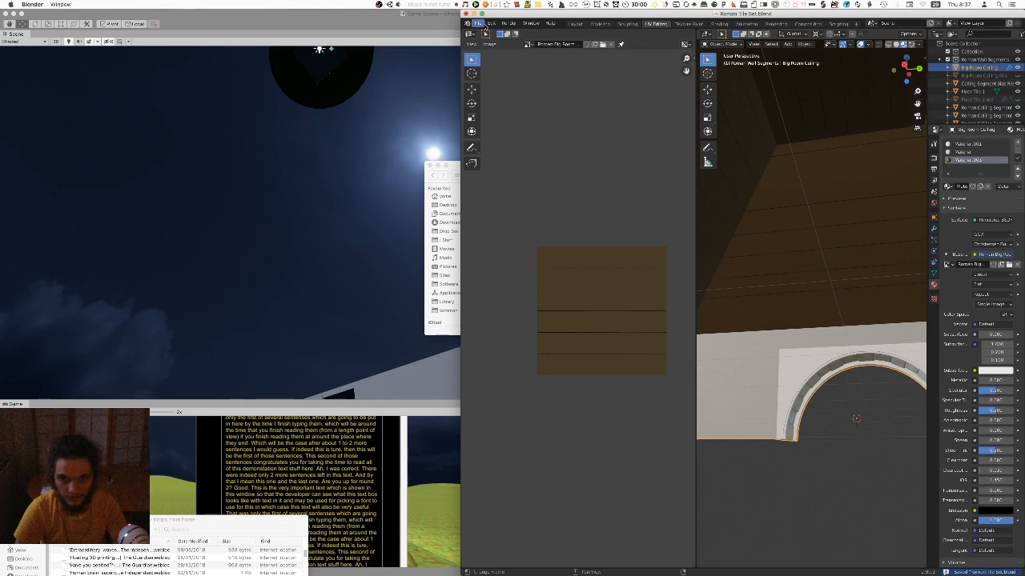
Export the selected ceiling as FBX in the Mazes models folder, overwriting Big Room Ceiling FBX.fbx
{"action": "left_click", "coordinate": [478, 24]}
{"action": "mouse_move", "coordinate": [510, 142]}
{"action": "left_click", "coordinate": [588, 188]}
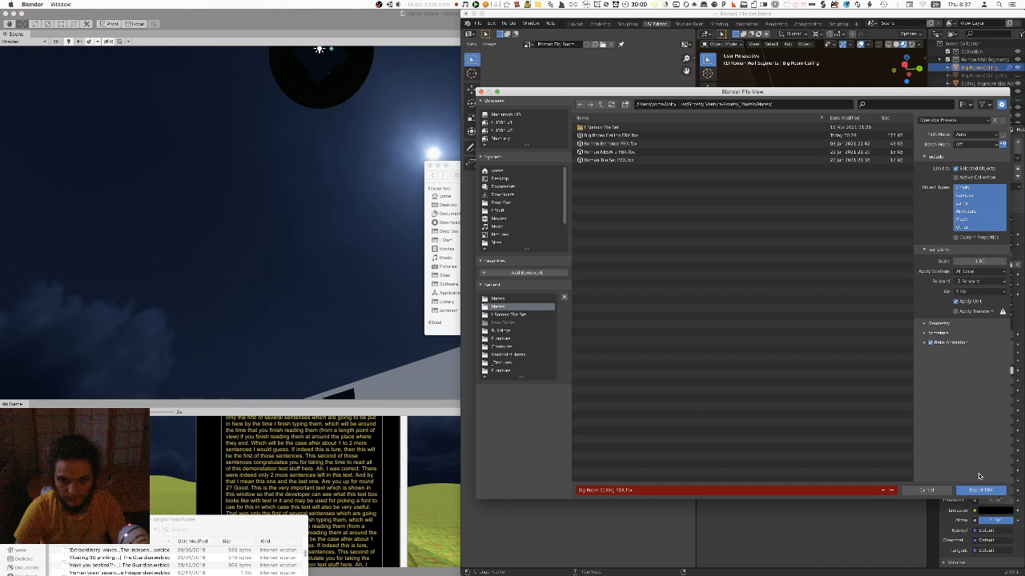
{"action": "left_click", "coordinate": [979, 490]}
Open Roman Big Room Ceiling.pxd from Finder in Pixelmator Pro, save it and export it as PNG with the sRGB profile
{"action": "key", "text": "super+Tab"}
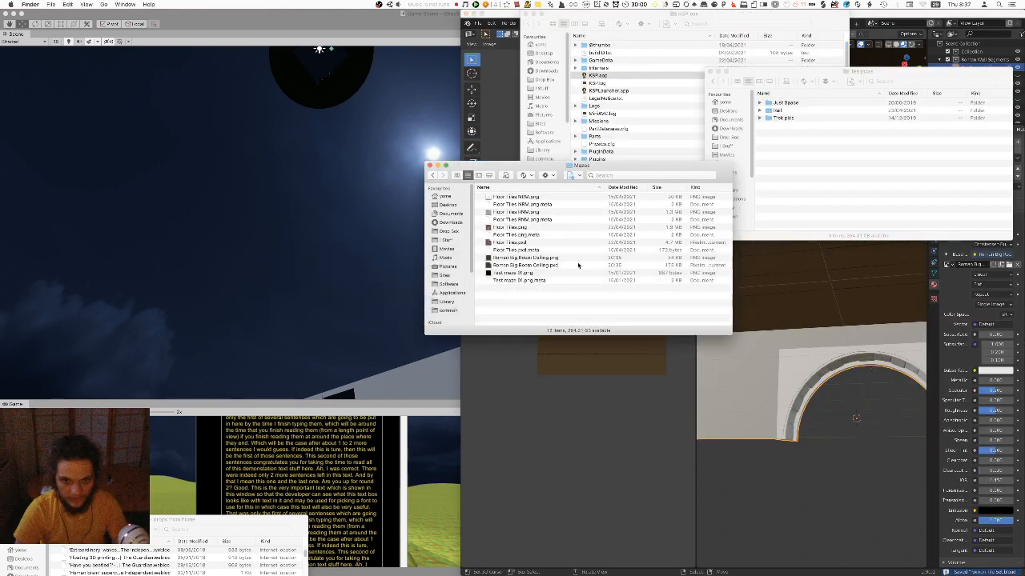
{"action": "double_click", "coordinate": [578, 265]}
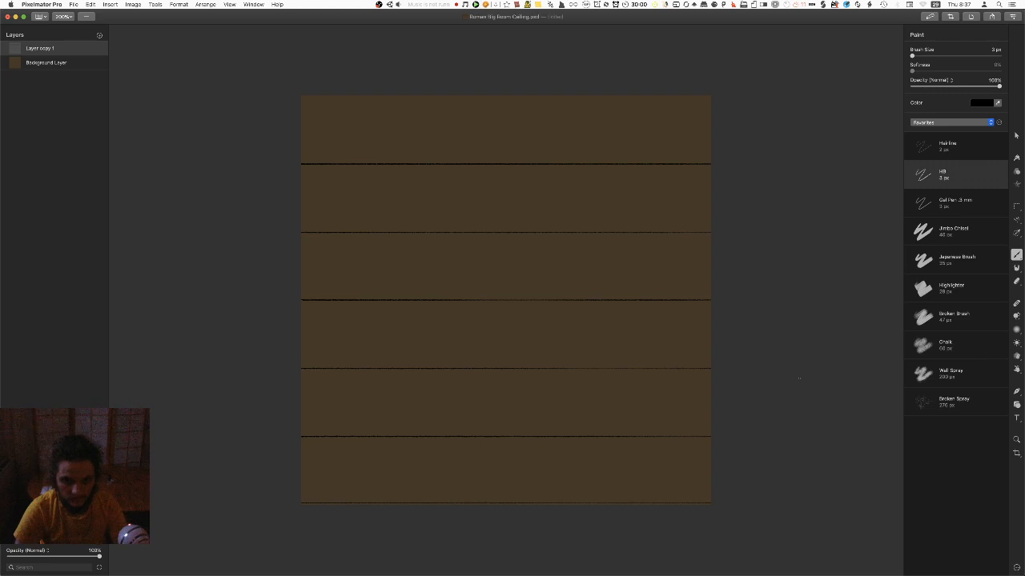
{"action": "key", "text": "super+s"}
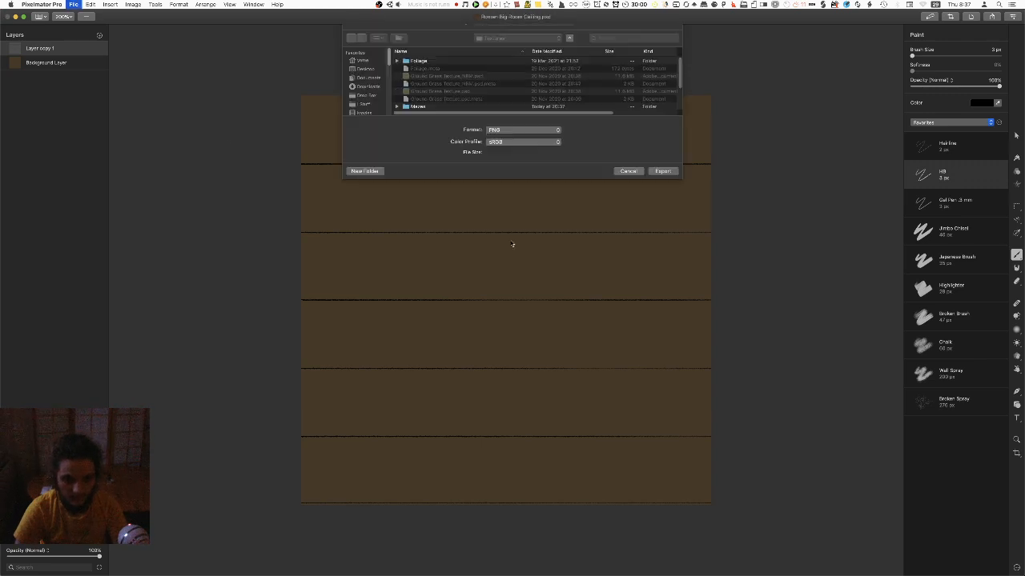
{"action": "key", "text": "Return"}
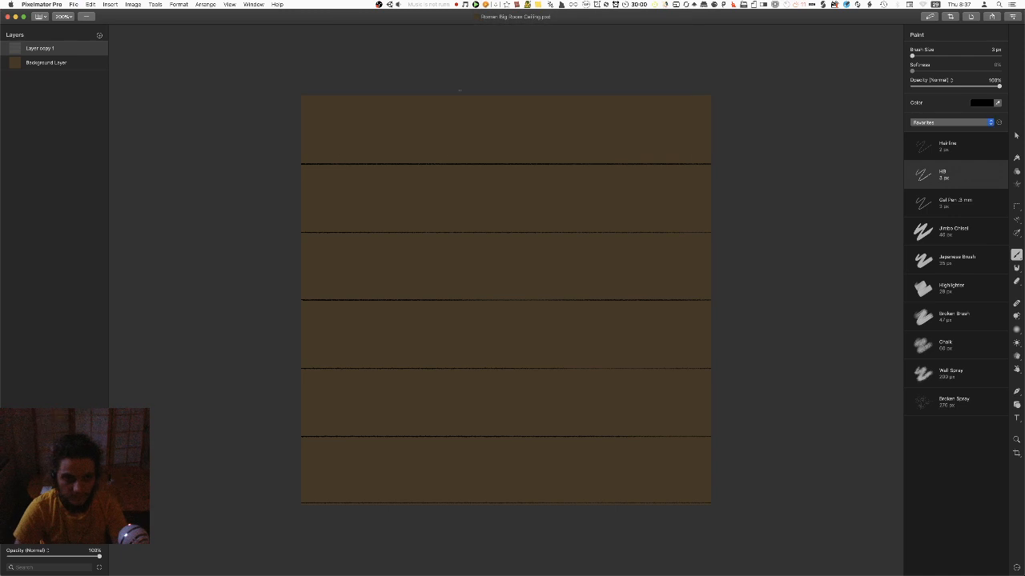
Switch to Finder and look through the Textures folder that contains Mazes
{"action": "key", "text": "super+Tab"}
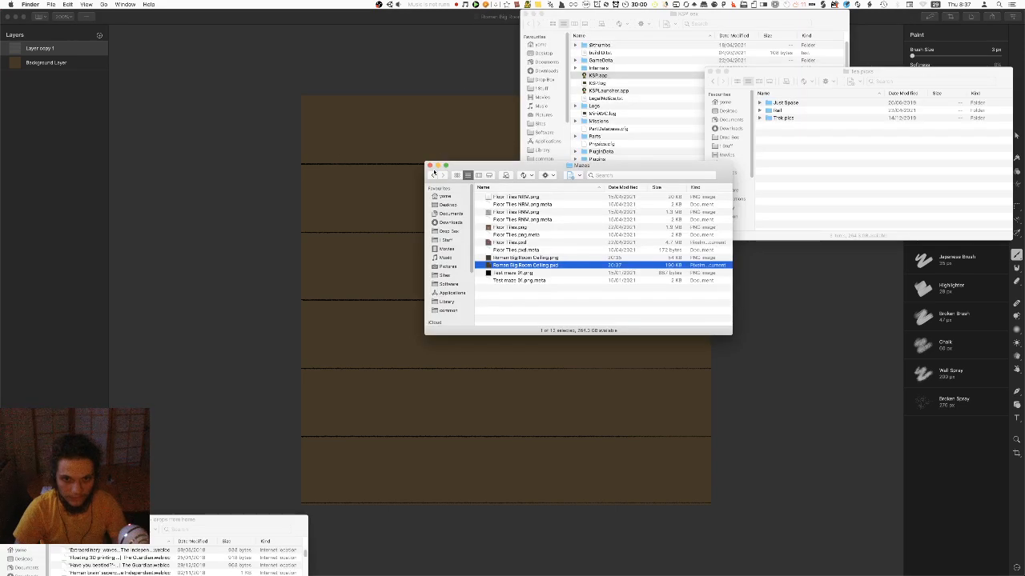
{"action": "left_click", "coordinate": [433, 174]}
{"action": "left_click_drag", "start_coordinate": [507, 258], "coordinate": [561, 244]}
{"action": "left_click", "coordinate": [593, 299]}
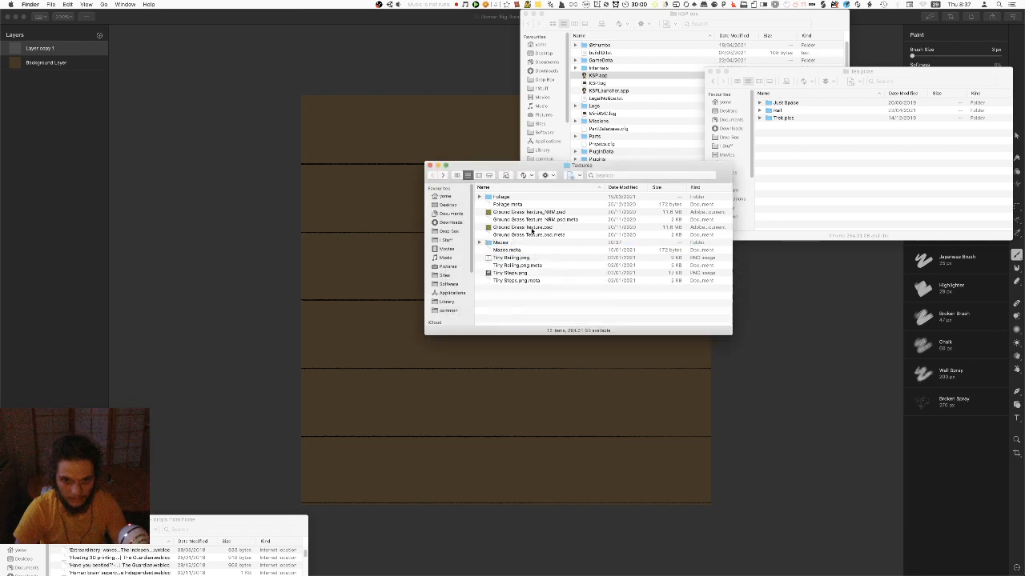
Switch to Unity, turn off Maximize On Play and start Play mode
{"action": "key", "text": "super+Tab"}
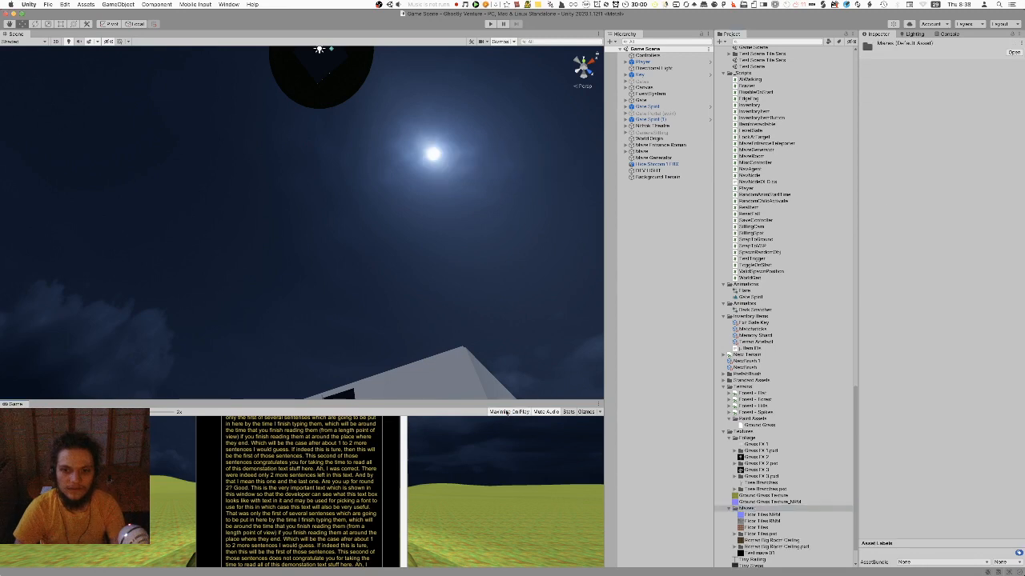
{"action": "scroll", "coordinate": [843, 187], "scroll_direction": "up", "scroll_amount": 10}
{"action": "left_click", "coordinate": [521, 412]}
{"action": "scroll", "coordinate": [832, 220], "scroll_direction": "up", "scroll_amount": 15}
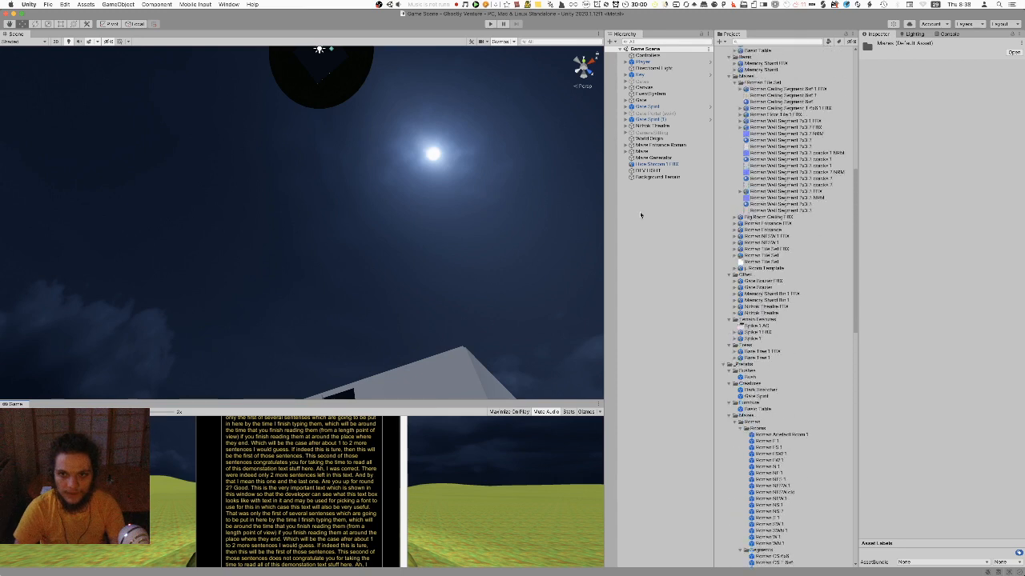
{"action": "key", "text": "super+p"}
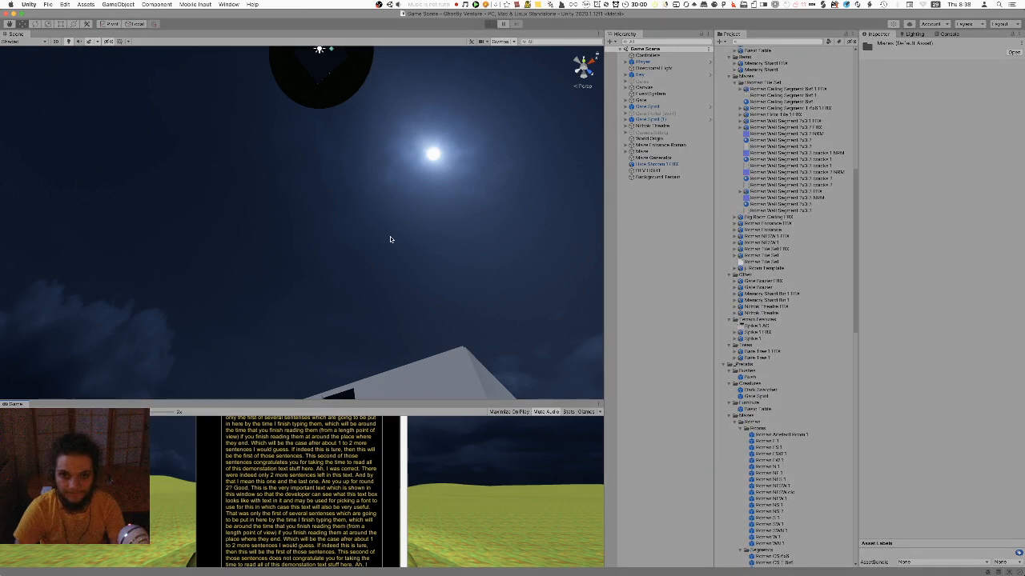
Fly into the big Roman room in the maximized Scene view and examine the plank ceiling
{"action": "right_click_drag", "start_coordinate": [375, 289], "coordinate": [136, 190]}
{"action": "key", "text": "w"}
{"action": "key", "text": "shift+space"}
{"action": "right_click_drag", "start_coordinate": [521, 277], "coordinate": [484, 282]}
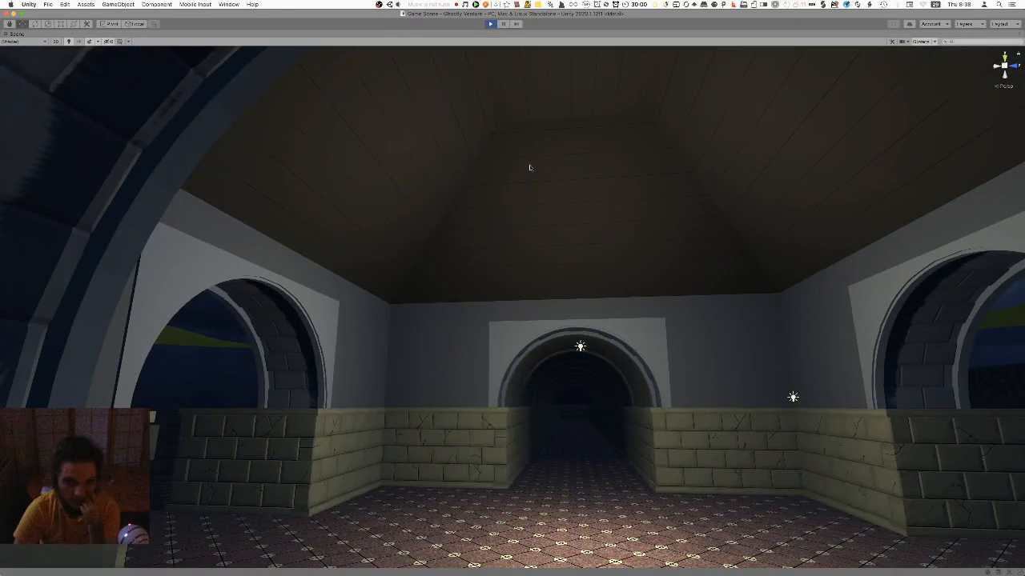
{"action": "right_click_drag", "start_coordinate": [526, 249], "coordinate": [443, 385]}
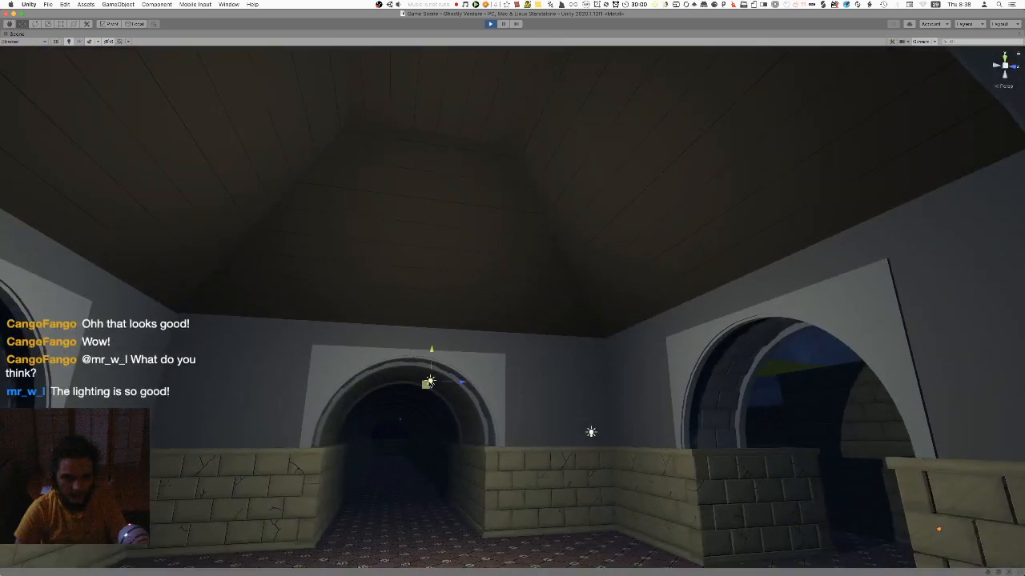
Restore the editor layout and set the room's Point Light intensity to 5
{"action": "key", "text": "shift+space"}
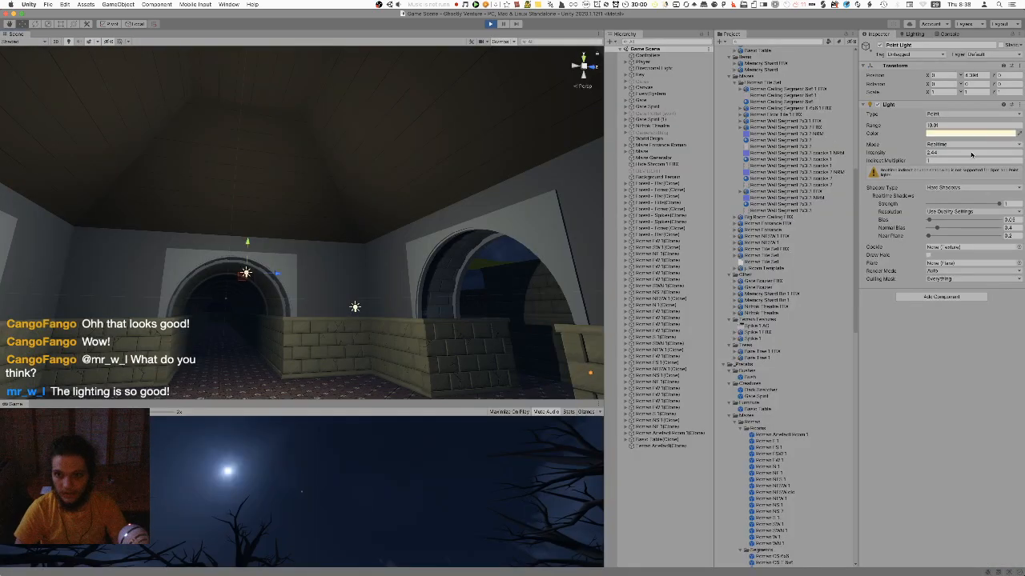
{"action": "left_click", "coordinate": [951, 152]}
{"action": "type", "text": "5"}
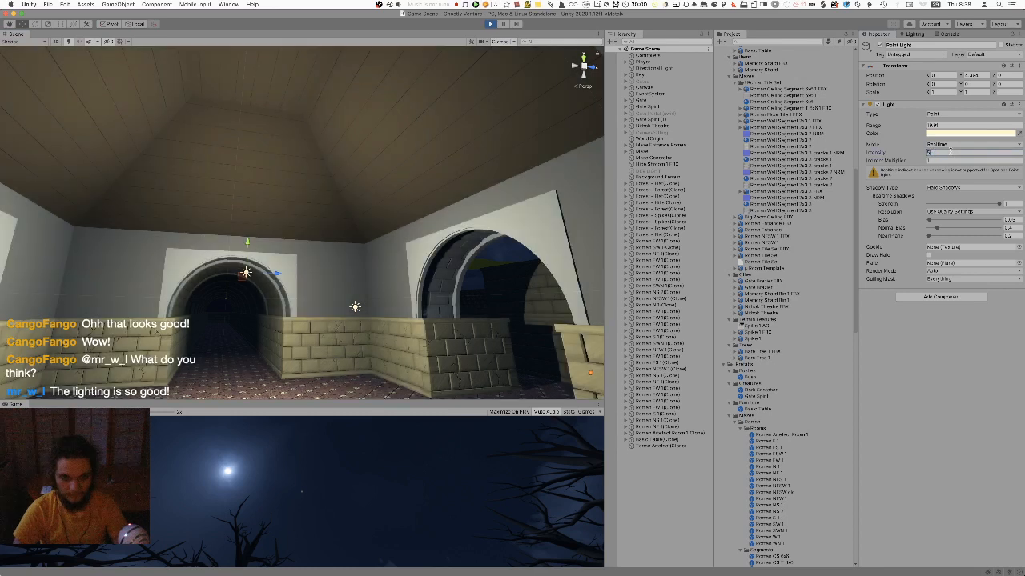
{"action": "right_click", "coordinate": [491, 213]}
Maximize the Scene view and examine the brightened room's archways, walls and plank ceiling from different angles
{"action": "key", "text": "shift+space"}
{"action": "mouse_move", "coordinate": [563, 269]}
{"action": "right_mouse_down"}
{"action": "mouse_move", "coordinate": [592, 243]}
{"action": "mouse_move", "coordinate": [574, 274]}
{"action": "right_mouse_up"}
{"action": "left_click", "coordinate": [340, 471]}
{"action": "right_click_drag", "start_coordinate": [363, 435], "coordinate": [473, 349]}
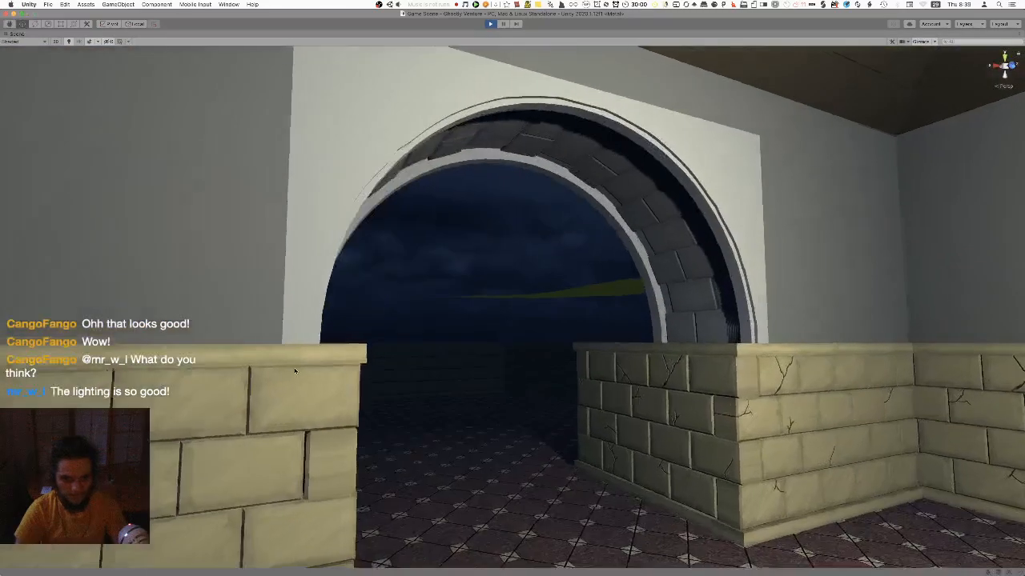
{"action": "right_click_drag", "start_coordinate": [475, 255], "coordinate": [675, 194]}
{"action": "key", "text": "a"}
{"action": "key", "text": "w"}
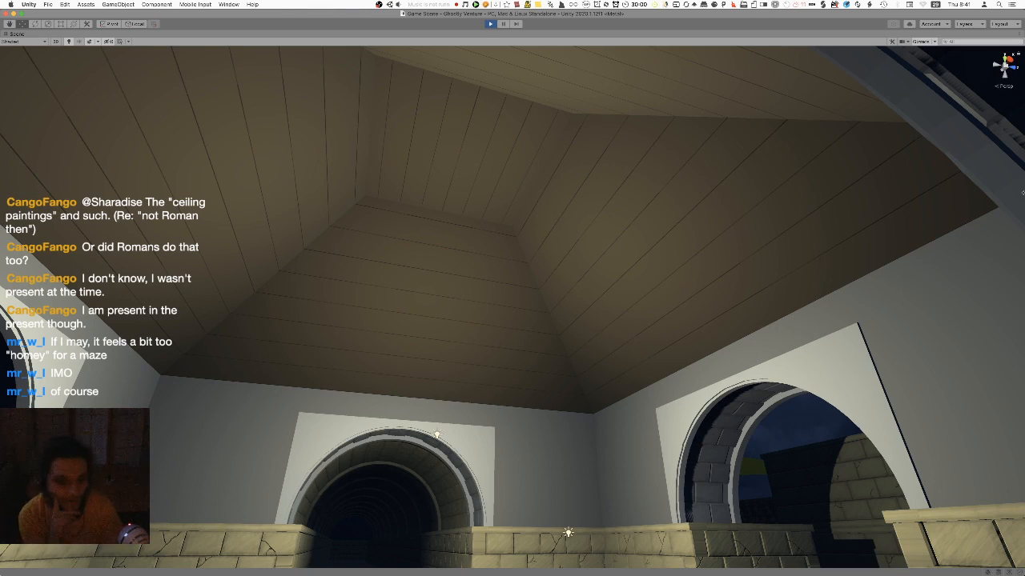
{"action": "right_click_drag", "start_coordinate": [559, 160], "coordinate": [552, 185]}
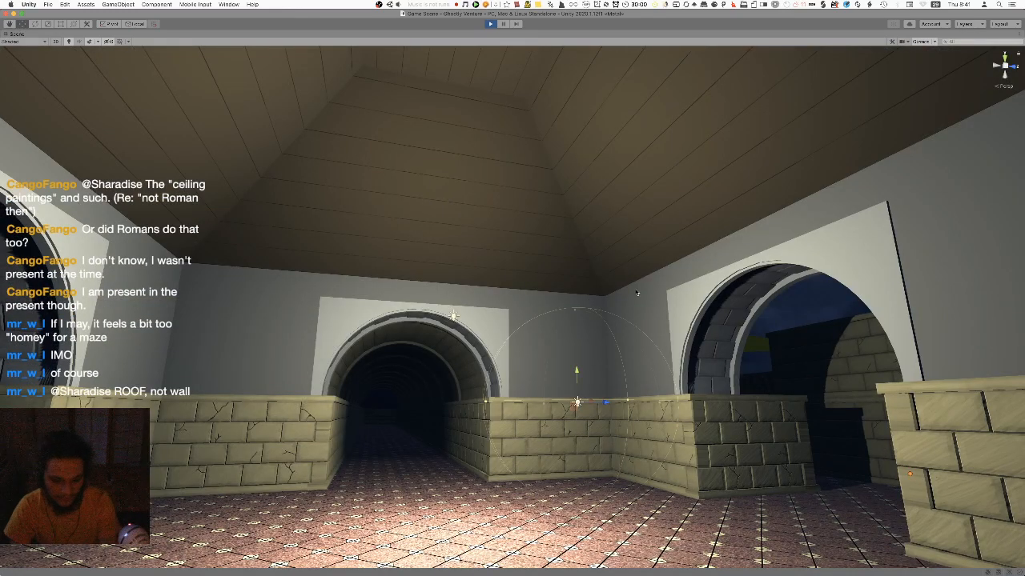
{"action": "right_click_drag", "start_coordinate": [605, 304], "coordinate": [526, 287]}
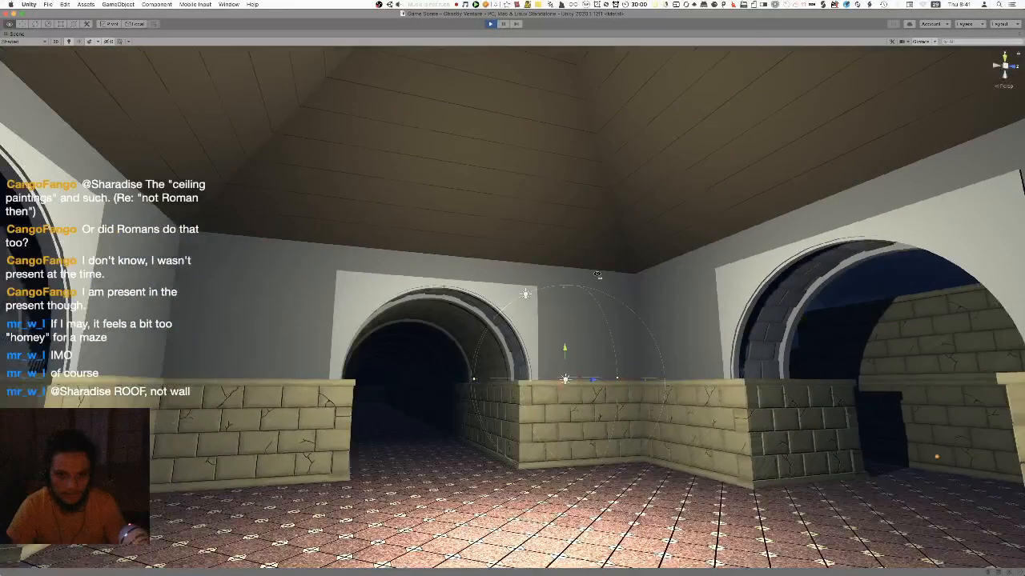
Examine the ceiling's peak and corners from below, and view the archways and tiled floor from inside the room
{"action": "left_click", "coordinate": [525, 295]}
{"action": "key", "text": "super+BackSpace"}
{"action": "right_click_drag", "start_coordinate": [618, 387], "coordinate": [531, 265]}
{"action": "key", "text": "s"}
{"action": "key", "text": "w"}
{"action": "key", "text": "w"}
{"action": "key", "text": "a"}
{"action": "right_click_drag", "start_coordinate": [453, 339], "coordinate": [539, 339]}
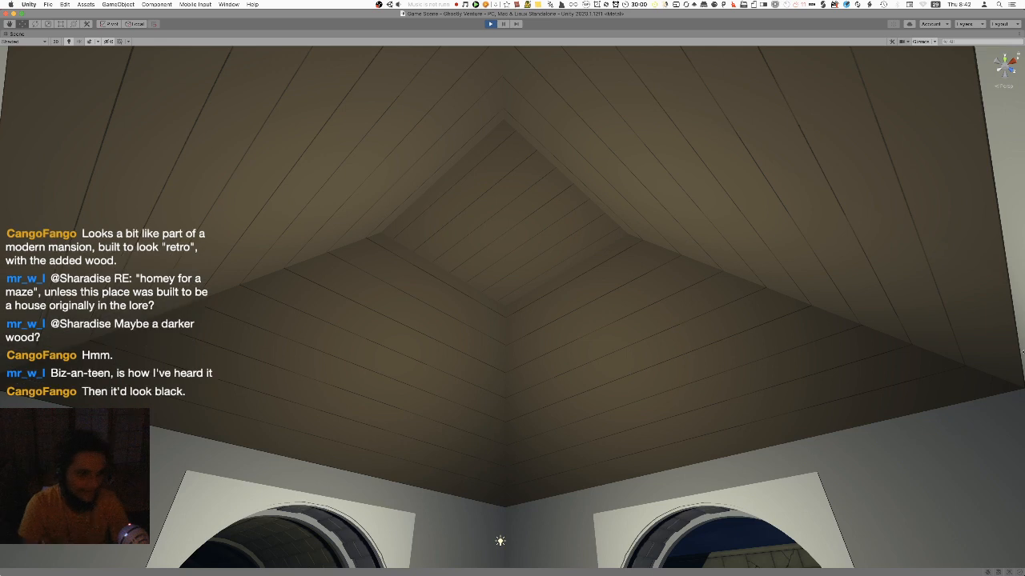
{"action": "right_click_drag", "start_coordinate": [440, 262], "coordinate": [417, 343]}
{"action": "key", "text": "s"}
{"action": "key", "text": "w"}
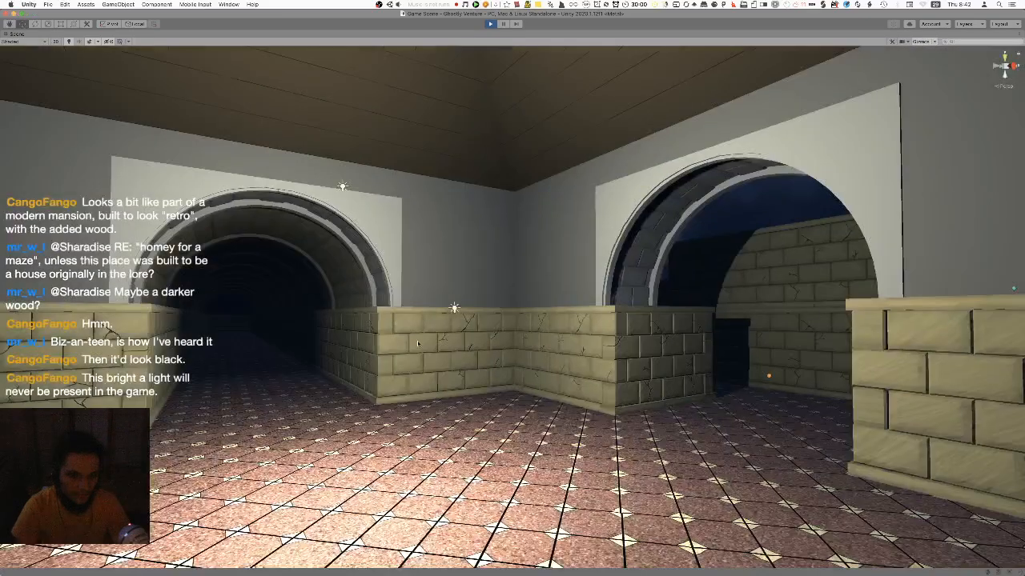
Fly around the brightened room and examine the archways and the plank ceiling's corners and slopes from below
{"action": "key", "text": "w"}
{"action": "right_click_drag", "start_coordinate": [453, 310], "coordinate": [524, 315]}
{"action": "mouse_move", "coordinate": [186, 292]}
{"action": "right_mouse_down"}
{"action": "mouse_move", "coordinate": [165, 291]}
{"action": "mouse_move", "coordinate": [194, 310]}
{"action": "right_mouse_up"}
{"action": "key", "text": "s"}
{"action": "key", "text": "e"}
{"action": "key", "text": "w"}
{"action": "key", "text": "s"}
{"action": "right_click_drag", "start_coordinate": [334, 325], "coordinate": [566, 393]}
{"action": "key", "text": "w"}
{"action": "key", "text": "e"}
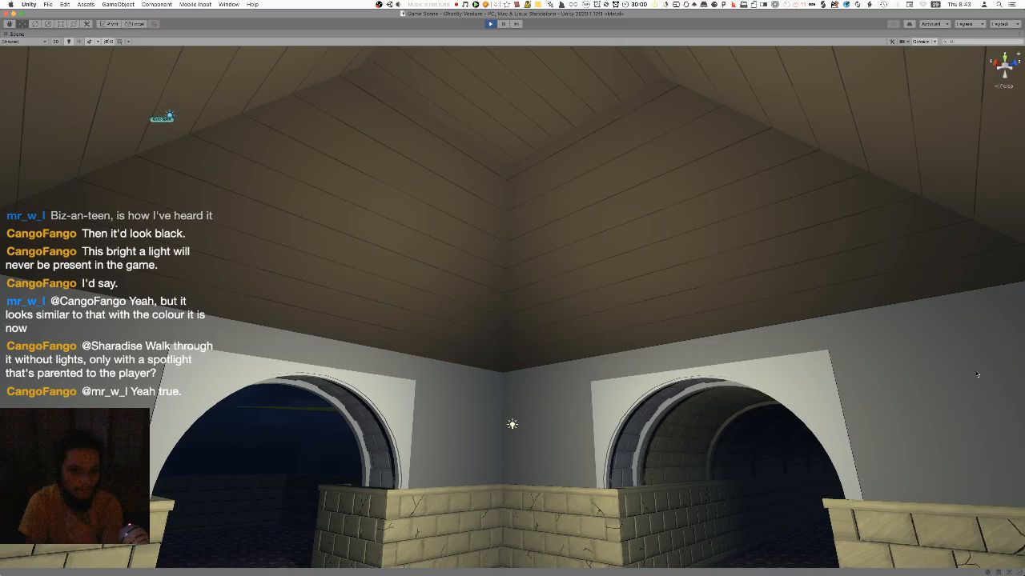
{"action": "right_click_drag", "start_coordinate": [581, 252], "coordinate": [549, 253]}
{"action": "key", "text": "w"}
{"action": "key", "text": "s"}
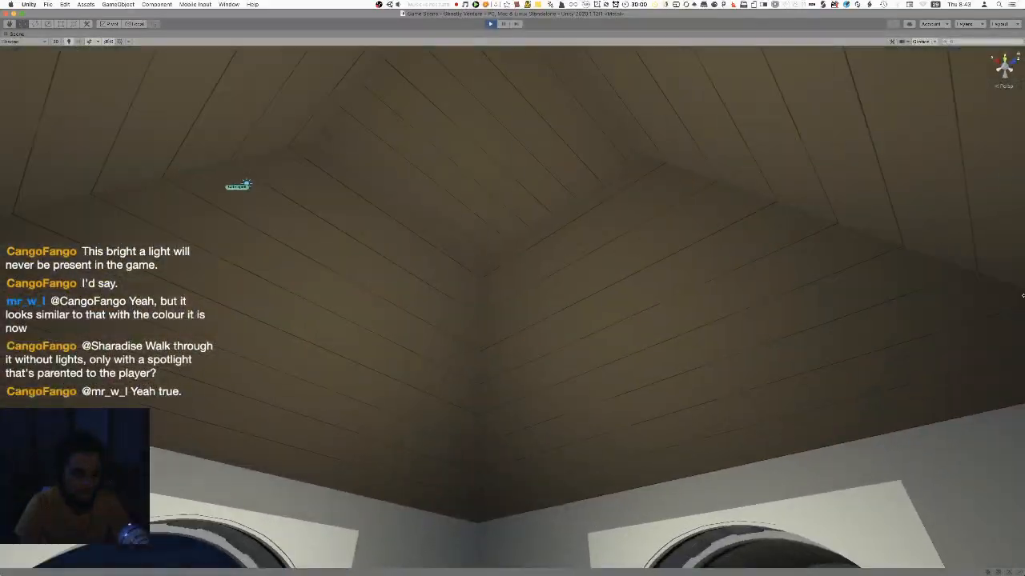
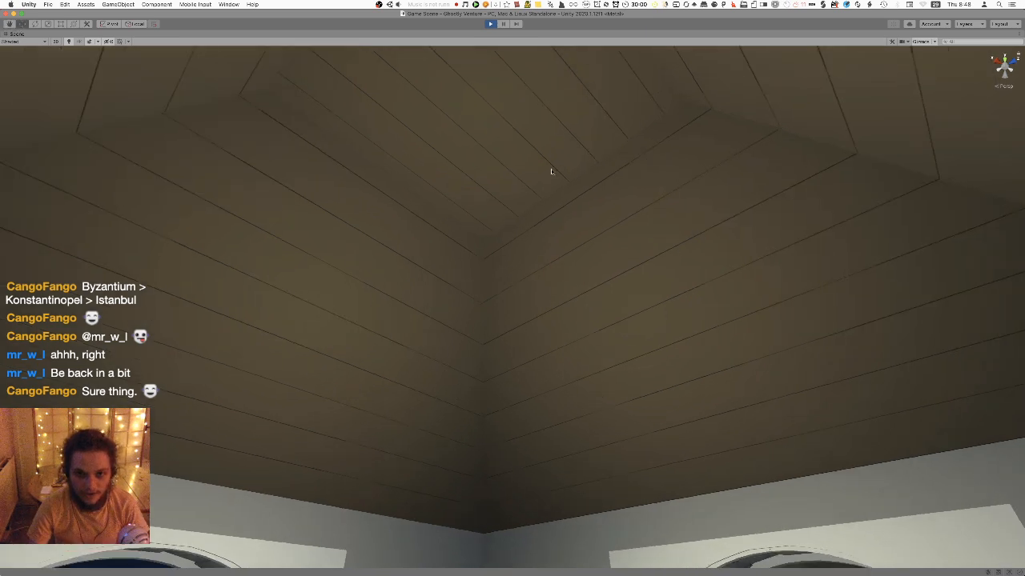
Stop play mode, switch to Pixelmator Pro and add a new layer above the plank lines in Roman Big Room Ceiling.psd
{"action": "left_click", "coordinate": [490, 24]}
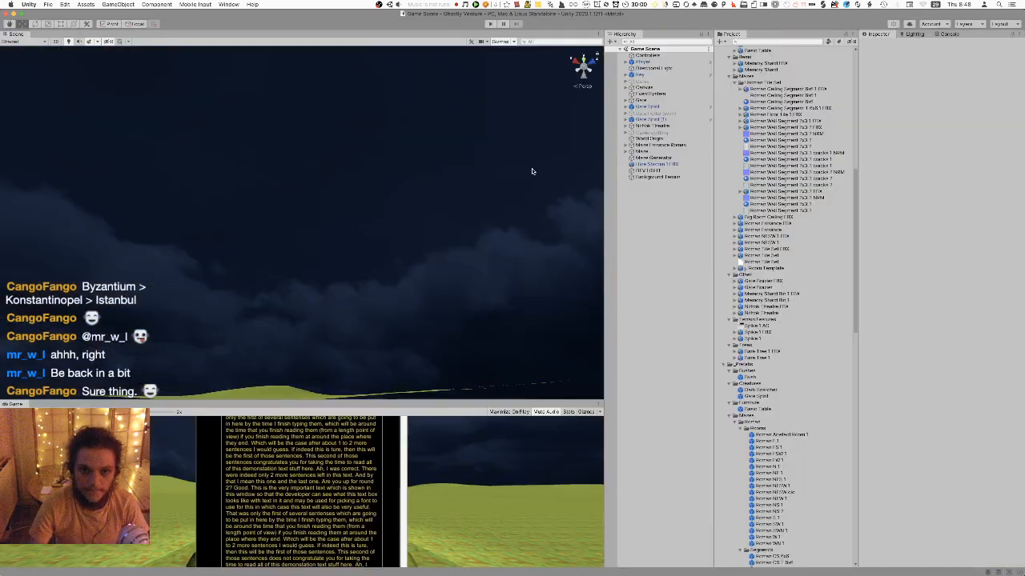
{"action": "key", "text": "super+Tab"}
{"action": "key", "text": "super+Tab"}
{"action": "key", "text": "super+Tab"}
{"action": "key", "text": "super+shift+Tab"}
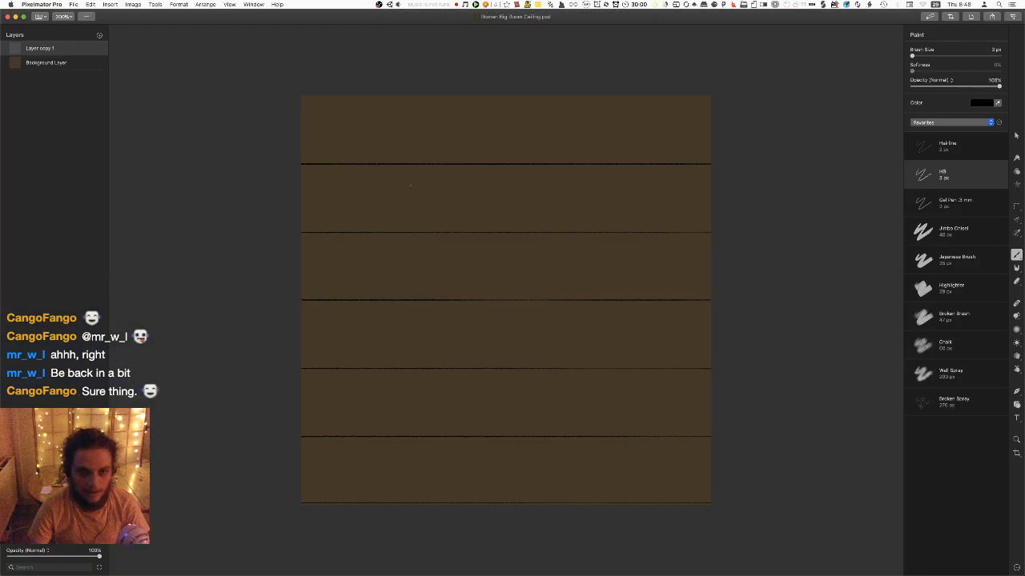
{"action": "right_click", "coordinate": [62, 101]}
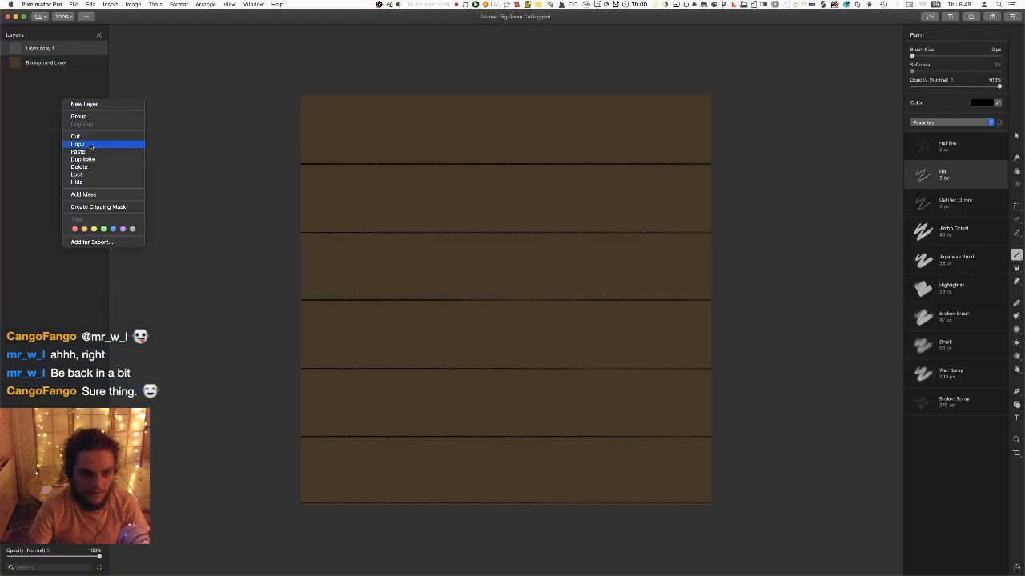
{"action": "left_click", "coordinate": [78, 105]}
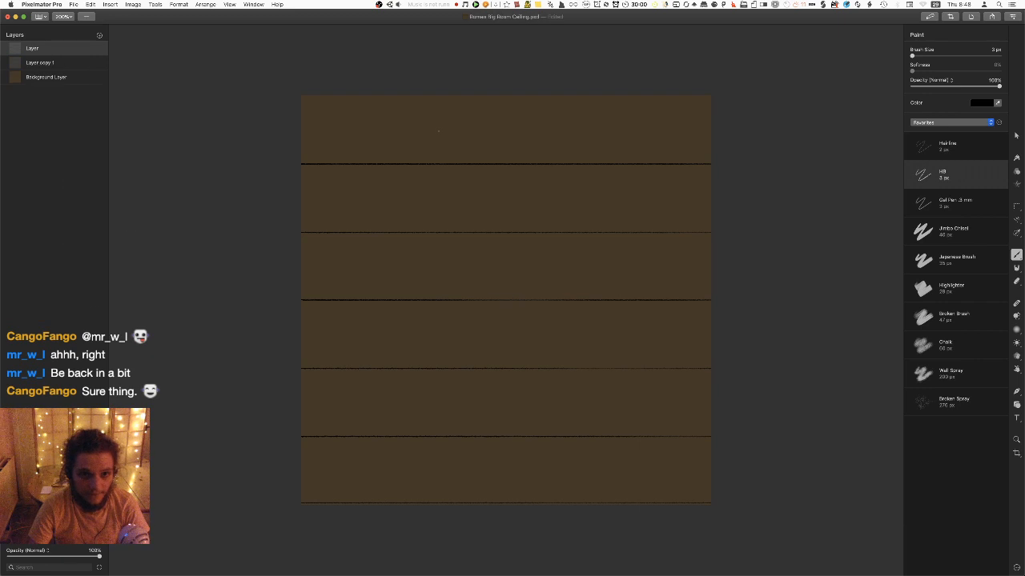
Paint black vertical plank joints on the new layer: one mid-width in the first row and two flanking it in the second row
{"action": "left_click_drag", "start_coordinate": [395, 91], "coordinate": [396, 505], "text": "shift"}
{"action": "key", "text": "super+z"}
{"action": "left_click_drag", "start_coordinate": [498, 92], "coordinate": [495, 142]}
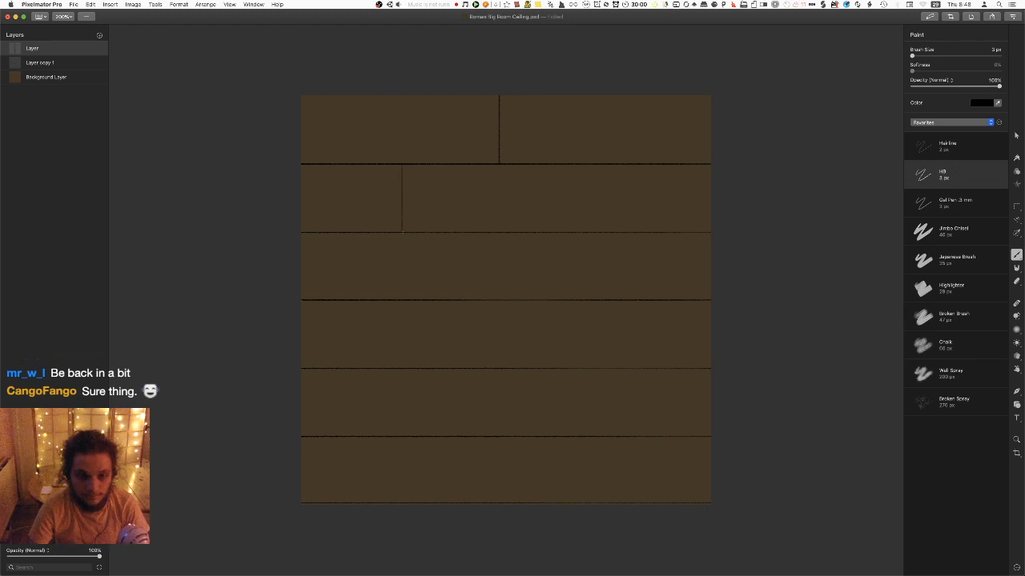
{"action": "left_click_drag", "start_coordinate": [606, 166], "coordinate": [606, 205]}
{"action": "key", "text": "super+z"}
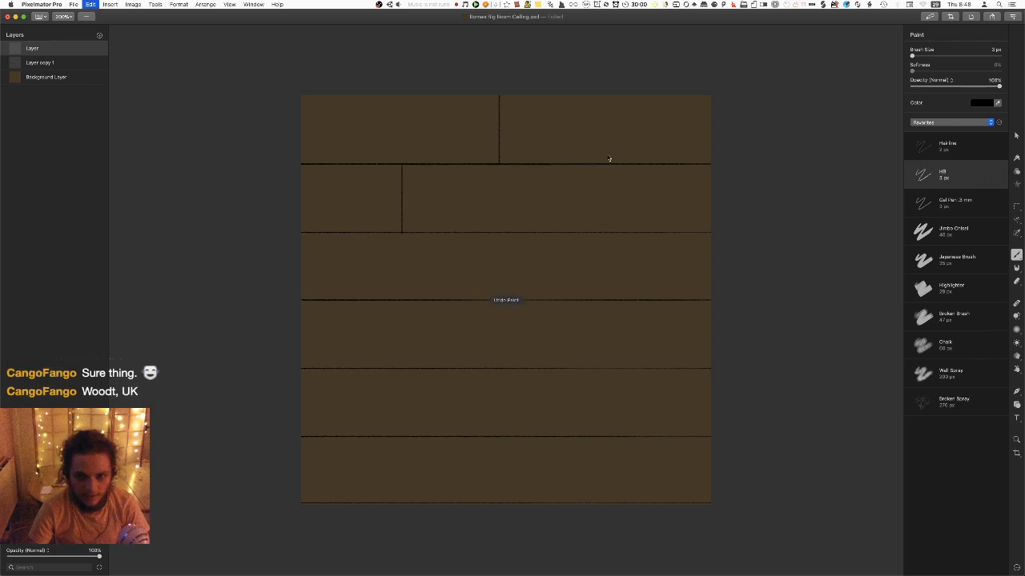
{"action": "left_click_drag", "start_coordinate": [609, 166], "coordinate": [609, 205]}
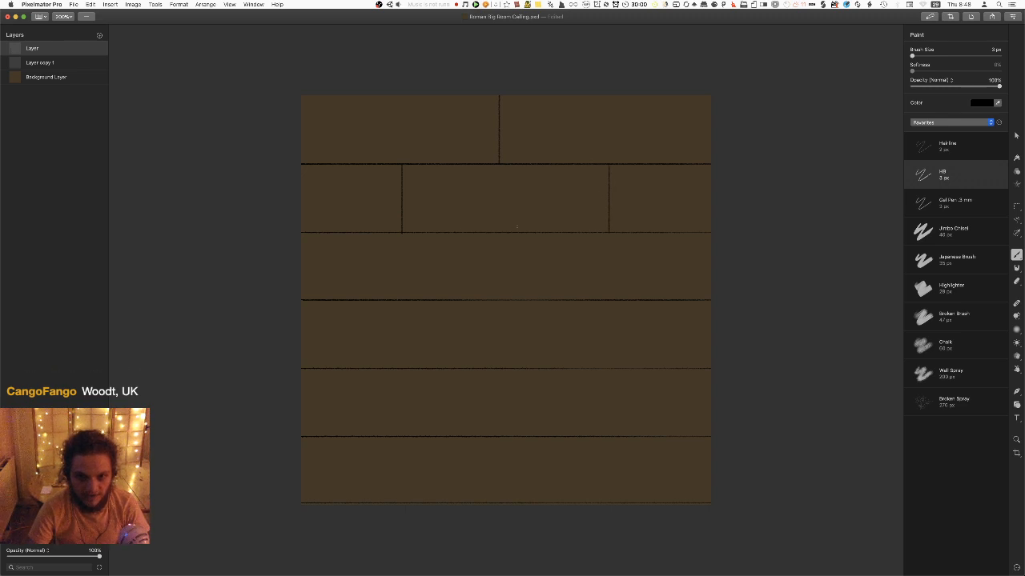
Paint staggered vertical joints in the remaining four plank rows, alternating one central joint with two joints per row
{"action": "left_click_drag", "start_coordinate": [501, 233], "coordinate": [500, 274], "text": "shift"}
{"action": "key", "text": "super+z"}
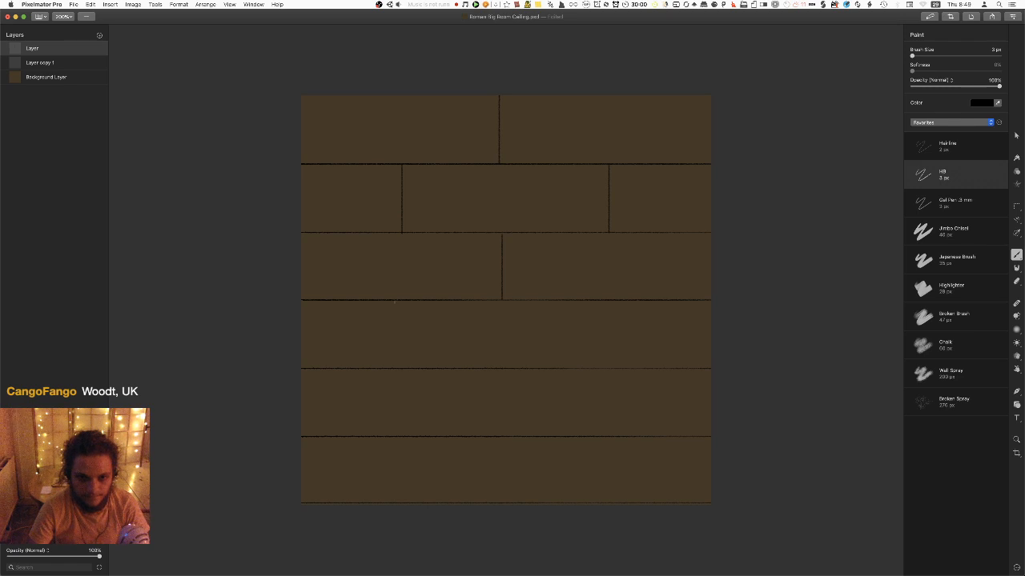
{"action": "left_click_drag", "start_coordinate": [392, 300], "coordinate": [394, 359], "text": "shift"}
{"action": "left_click_drag", "start_coordinate": [596, 336], "coordinate": [596, 360], "text": "shift"}
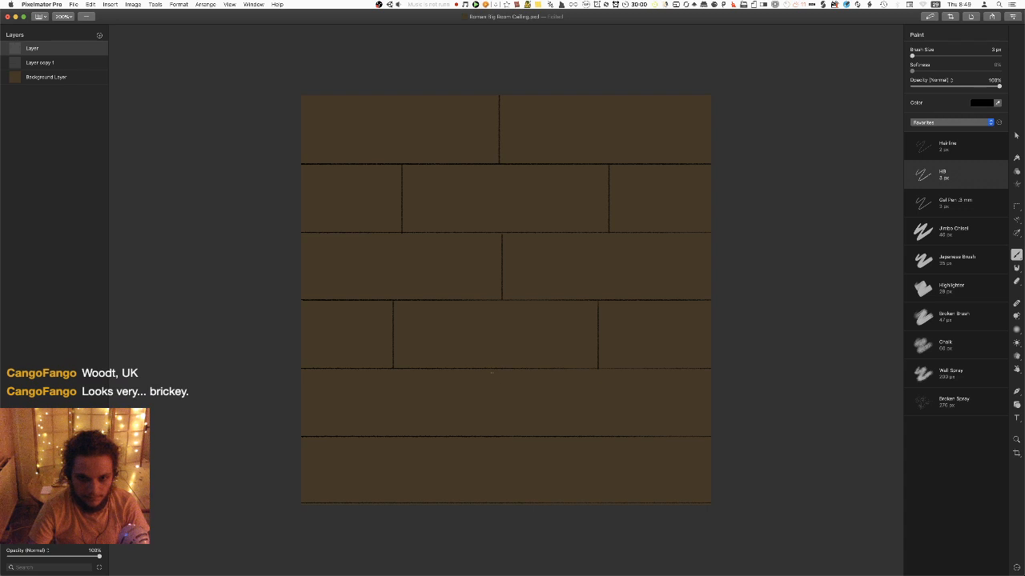
{"action": "left_click_drag", "start_coordinate": [493, 369], "coordinate": [491, 433]}
{"action": "left_click", "coordinate": [394, 437], "text": "shift"}
{"action": "key", "text": "super+z"}
{"action": "left_click_drag", "start_coordinate": [394, 442], "coordinate": [395, 484]}
Save the document despite the external change and export it as a PNG, replacing Roman Big Room Ceiling.png in the Mazes folder
{"action": "key", "text": "super+s"}
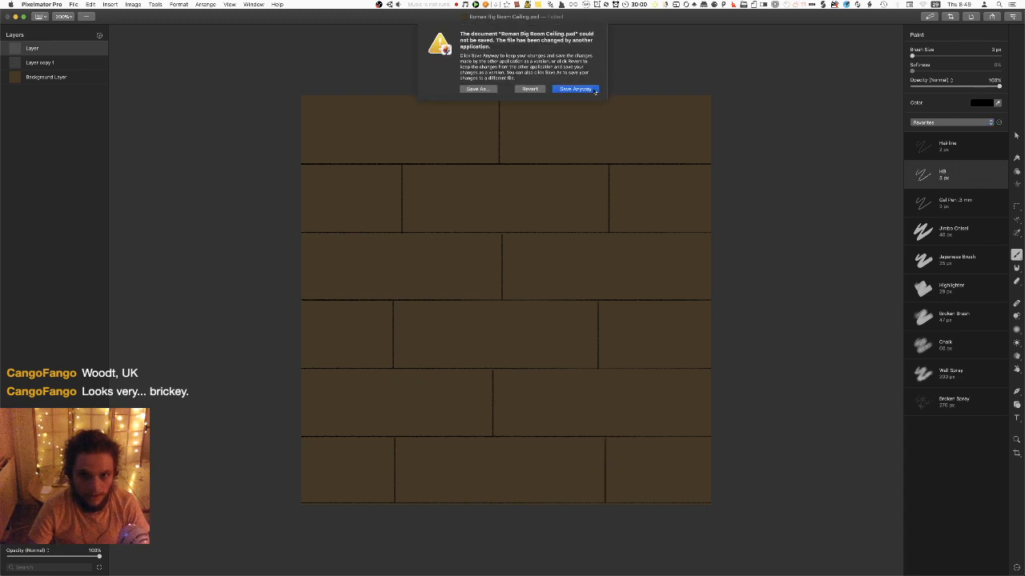
{"action": "left_click", "coordinate": [594, 89]}
{"action": "key", "text": "super+shift+e"}
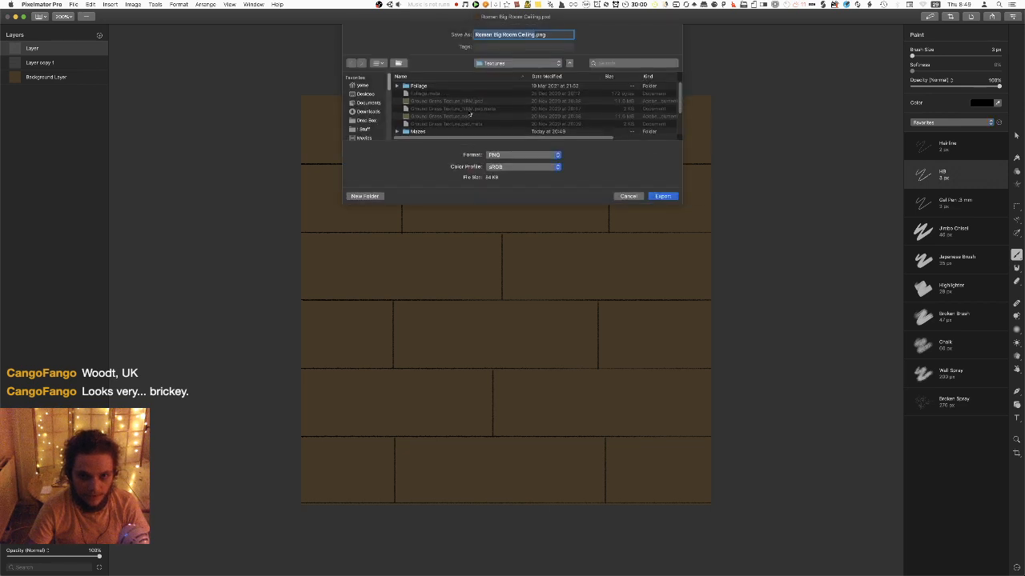
{"action": "double_click", "coordinate": [430, 133]}
{"action": "key", "text": "Return"}
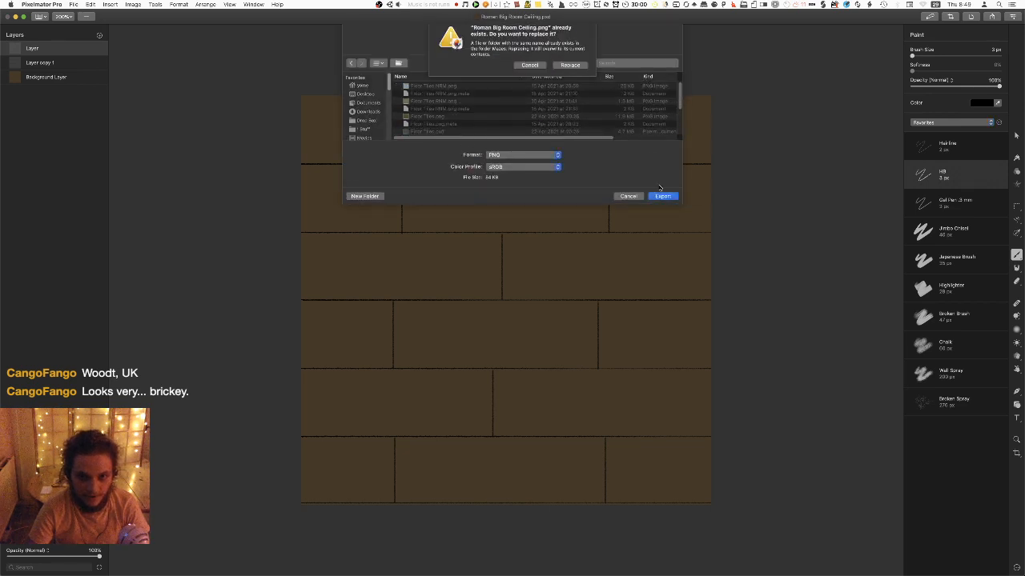
{"action": "left_click", "coordinate": [567, 71]}
Switch to Unity, run the game and set the big Roman room's Point Light intensity to 5
{"action": "key", "text": "super+Tab"}
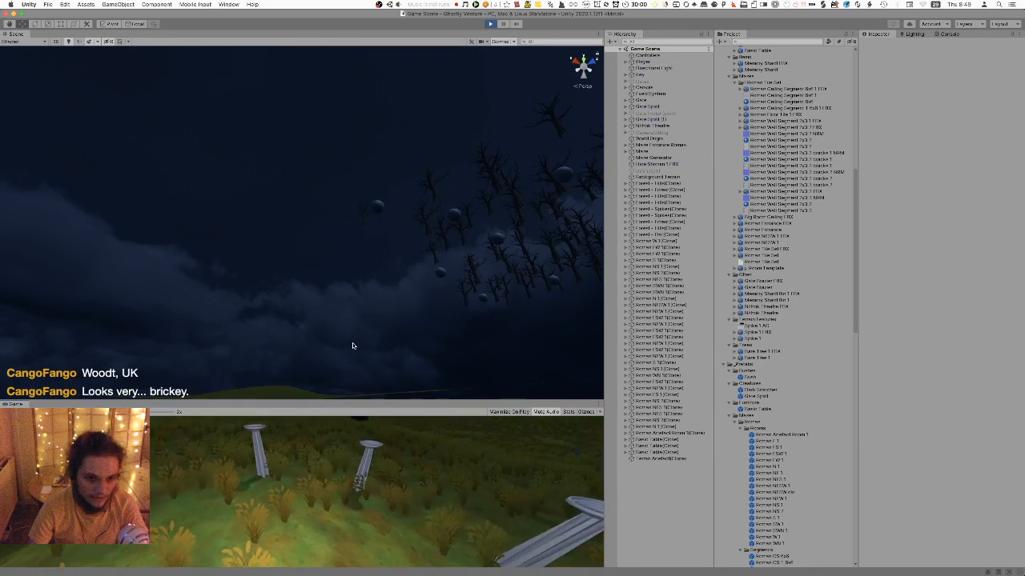
{"action": "key", "text": "shift+space"}
{"action": "right_click_drag", "start_coordinate": [391, 272], "coordinate": [531, 322]}
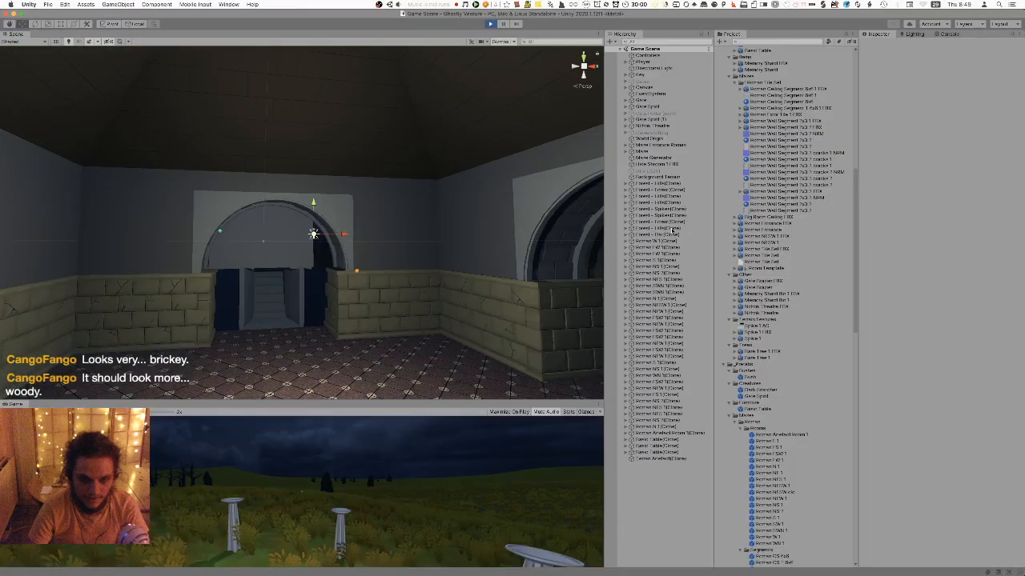
{"action": "key", "text": "shift+space"}
{"action": "left_click", "coordinate": [937, 152]}
{"action": "type", "text": "5"}
Maximize the Scene view and examine the staggered plank joints on the ceiling above the archways
{"action": "right_click_drag", "start_coordinate": [284, 349], "coordinate": [295, 302]}
{"action": "key", "text": "shift+space"}
{"action": "right_click_drag", "start_coordinate": [376, 265], "coordinate": [647, 216]}
{"action": "right_click_drag", "start_coordinate": [732, 243], "coordinate": [524, 238]}
{"action": "key", "text": "s"}
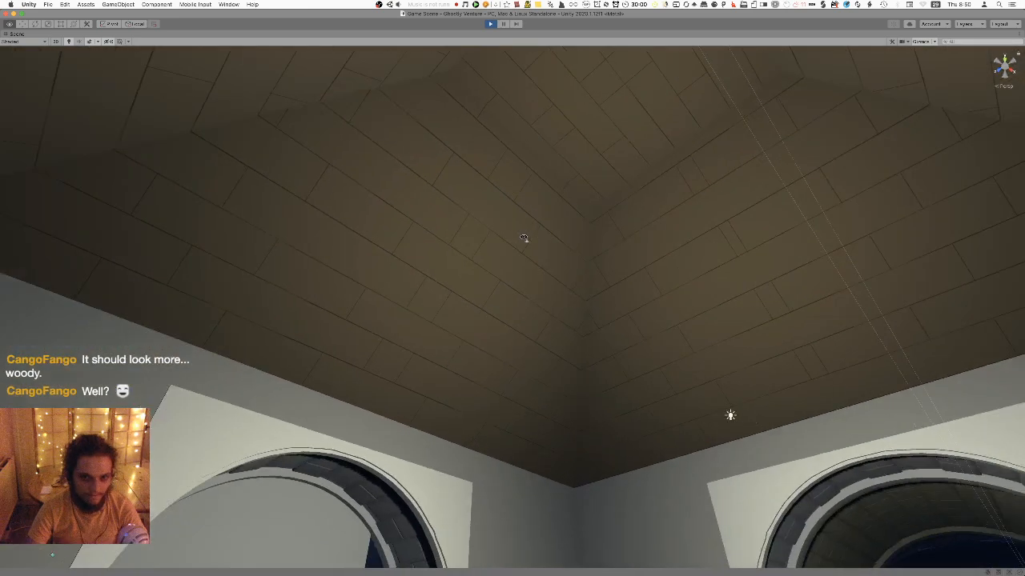
{"action": "right_click_drag", "start_coordinate": [524, 238], "coordinate": [333, 212]}
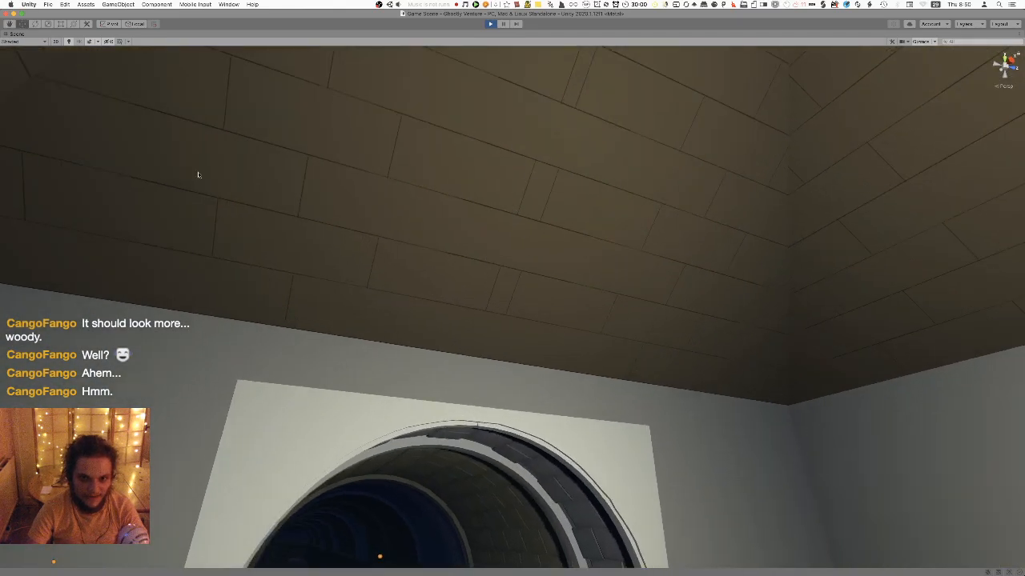
Switch to Pixelmator Pro, undo all the painted vertical joints, select Layer copy 1 and save the document anyway
{"action": "key", "text": "super+Tab"}
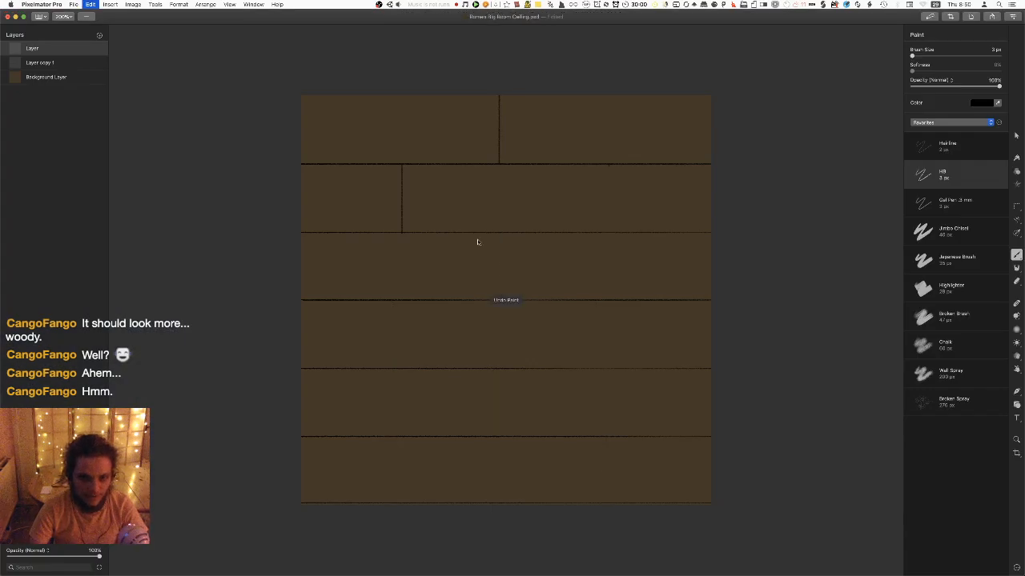
{"action": "left_click", "coordinate": [44, 63]}
{"action": "key", "text": "v"}
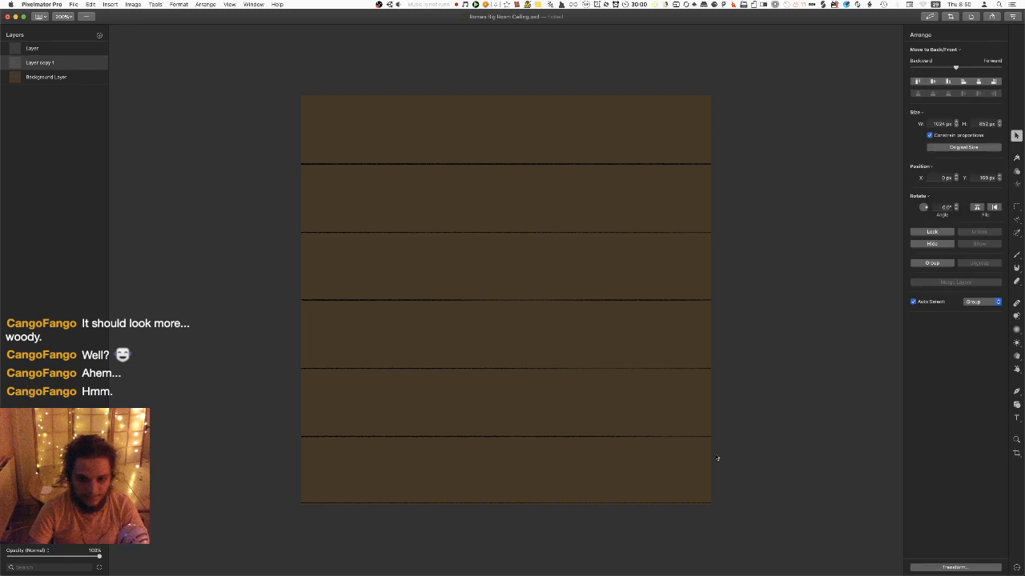
{"action": "key", "text": "super+s"}
{"action": "left_click", "coordinate": [581, 88]}
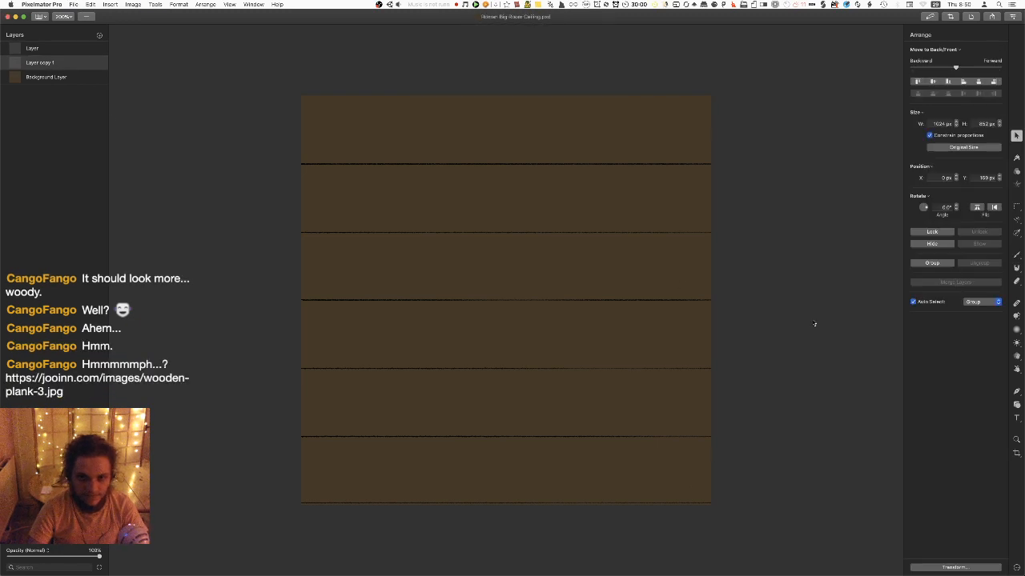
{"action": "left_click", "coordinate": [1017, 440]}
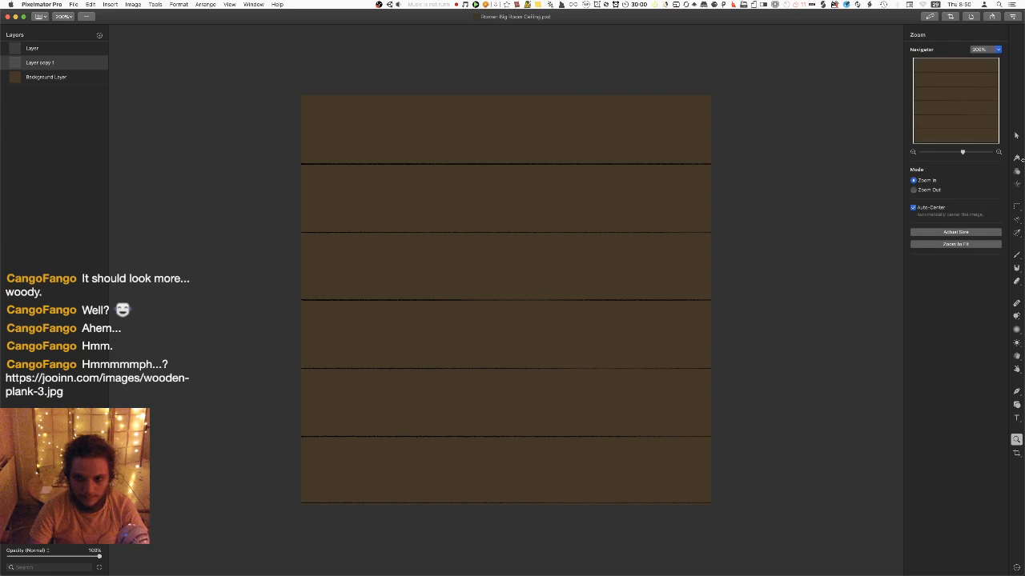
{"action": "left_click", "coordinate": [1017, 136]}
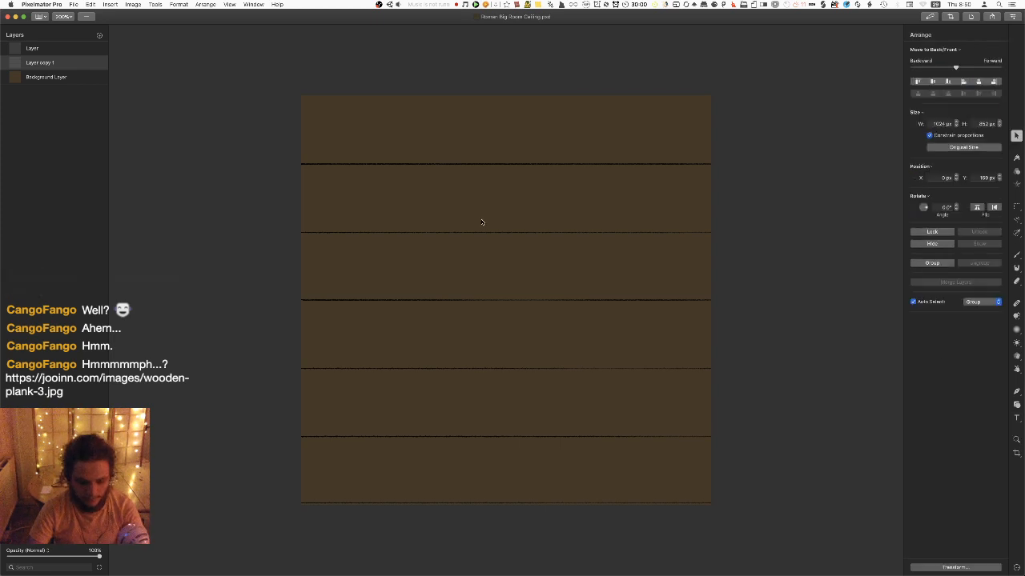
{"action": "key", "text": "m"}
{"action": "left_click_drag", "start_coordinate": [279, 150], "coordinate": [752, 461]}
{"action": "key", "text": "super+d"}
Check the gridline spacing in the ruler preferences and show the grid over the plank texture
{"action": "left_click", "coordinate": [72, 4]}
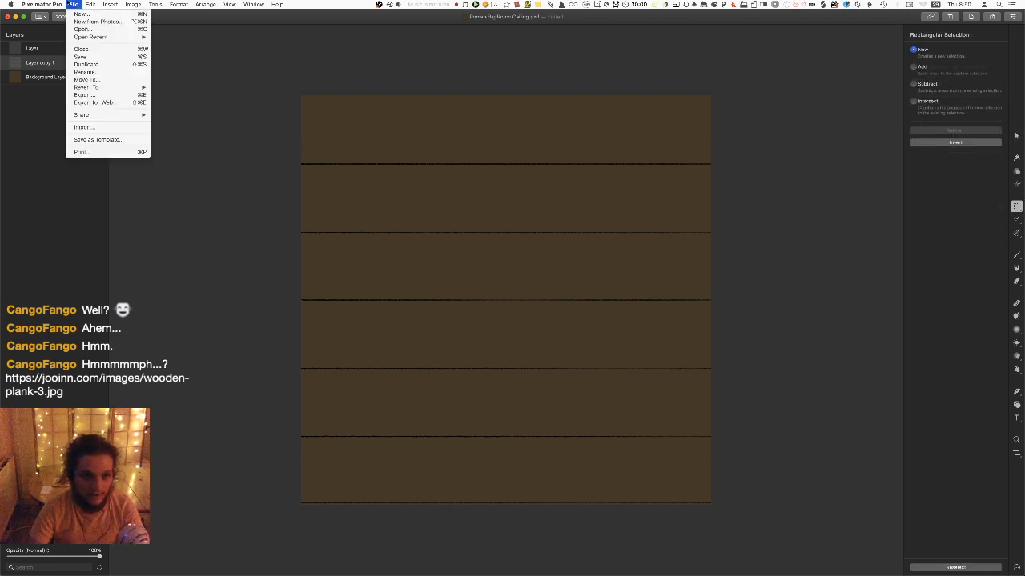
{"action": "left_click", "coordinate": [52, 28]}
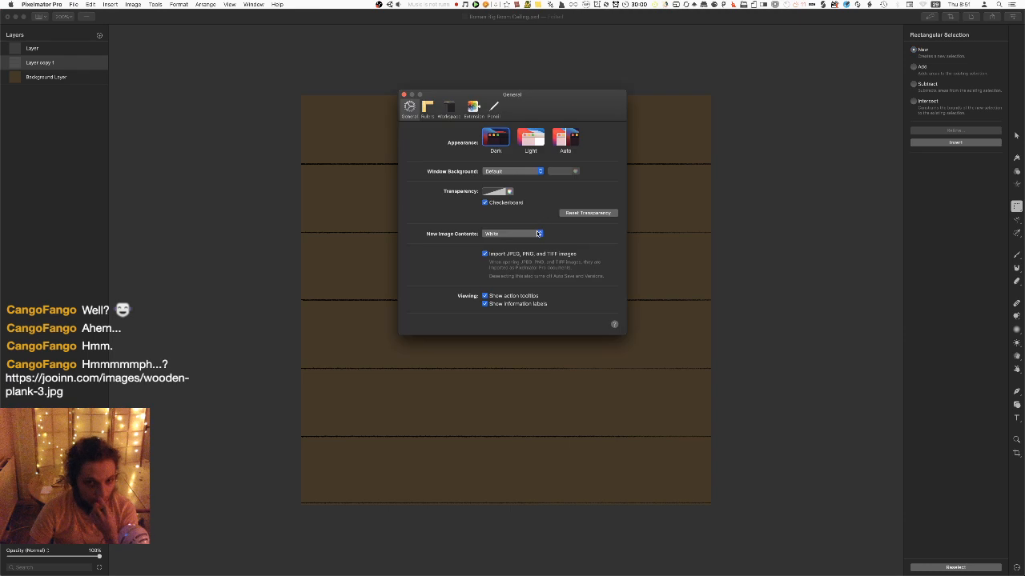
{"action": "left_click", "coordinate": [435, 109]}
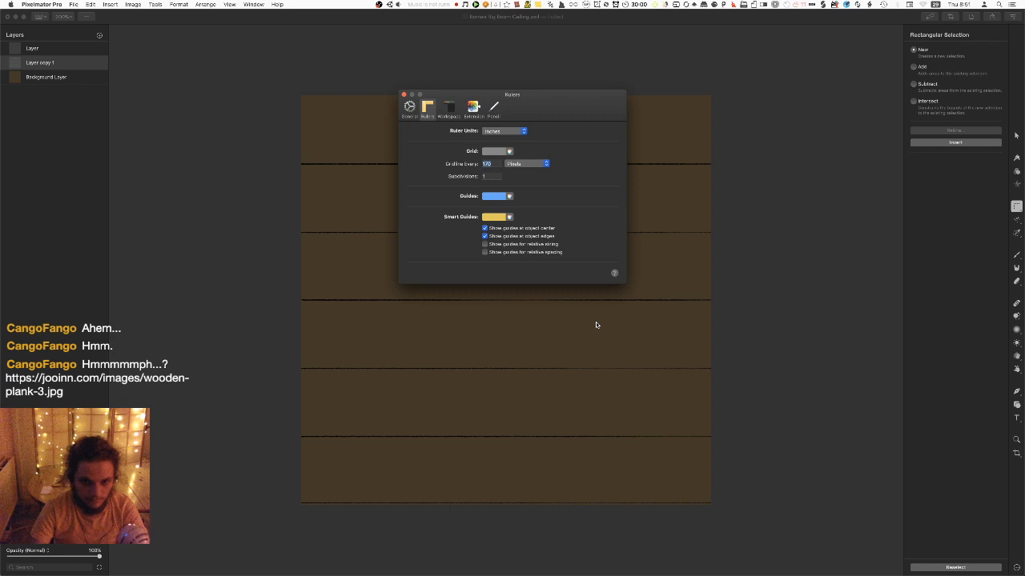
{"action": "left_click", "coordinate": [403, 94]}
{"action": "left_click", "coordinate": [230, 4]}
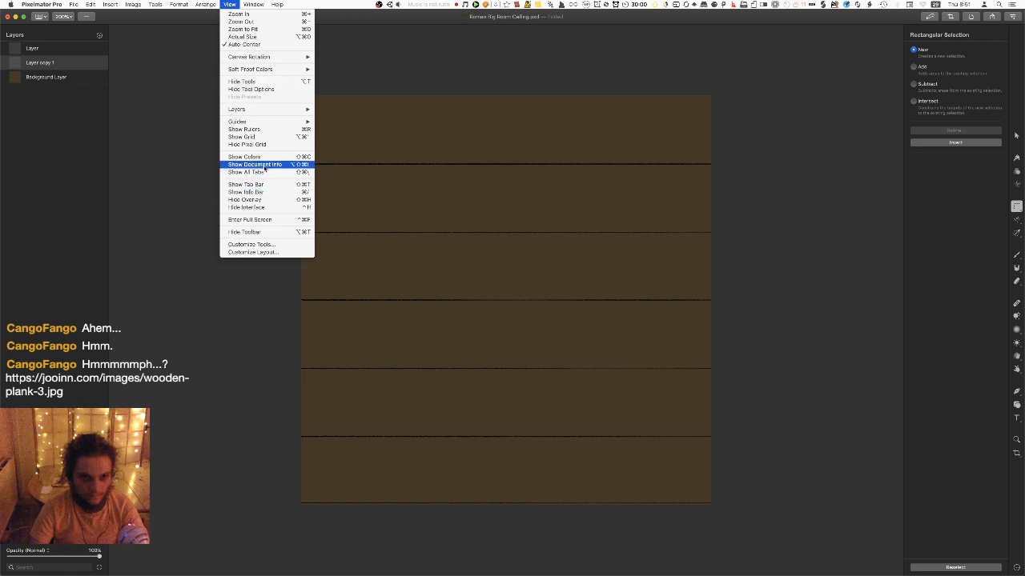
{"action": "left_click", "coordinate": [260, 139]}
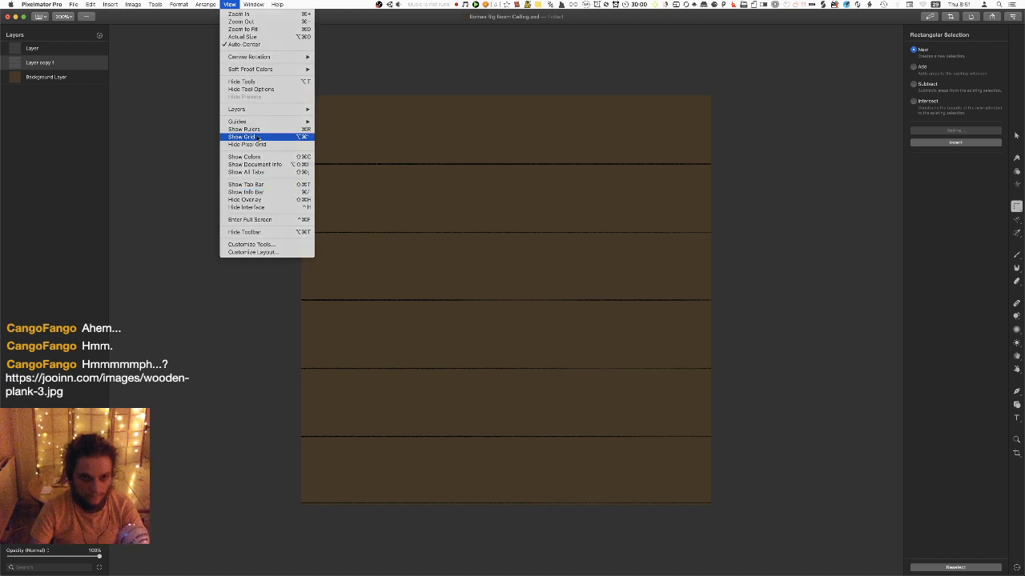
Select the area containing the plank lines on Layer copy 1 and move the lines up onto the nearest gridlines
{"action": "left_click_drag", "start_coordinate": [346, 162], "coordinate": [764, 541]}
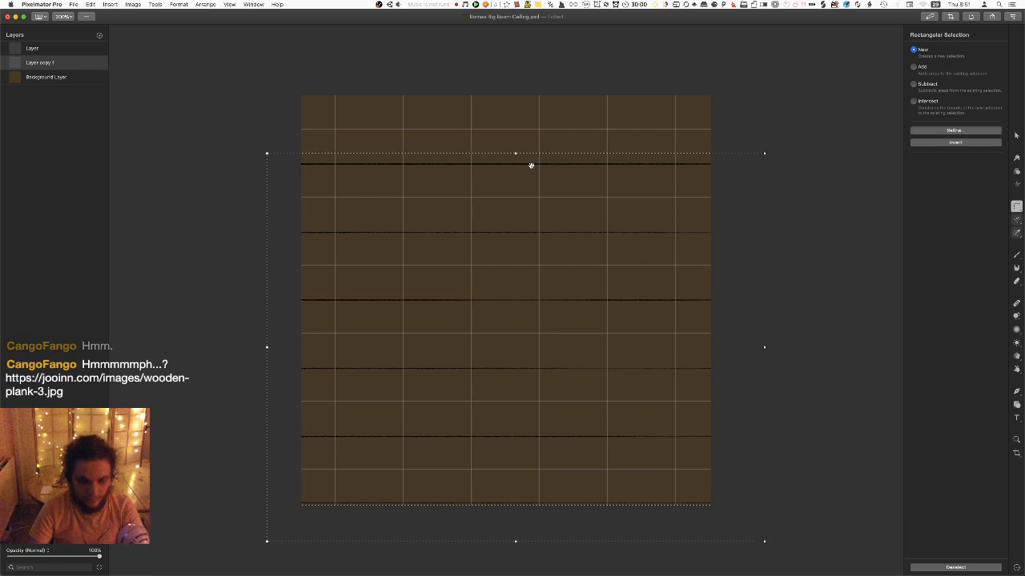
{"action": "key", "text": "v"}
{"action": "left_click_drag", "start_coordinate": [526, 166], "coordinate": [530, 153]}
{"action": "key", "text": "super+z"}
{"action": "left_click", "coordinate": [61, 49]}
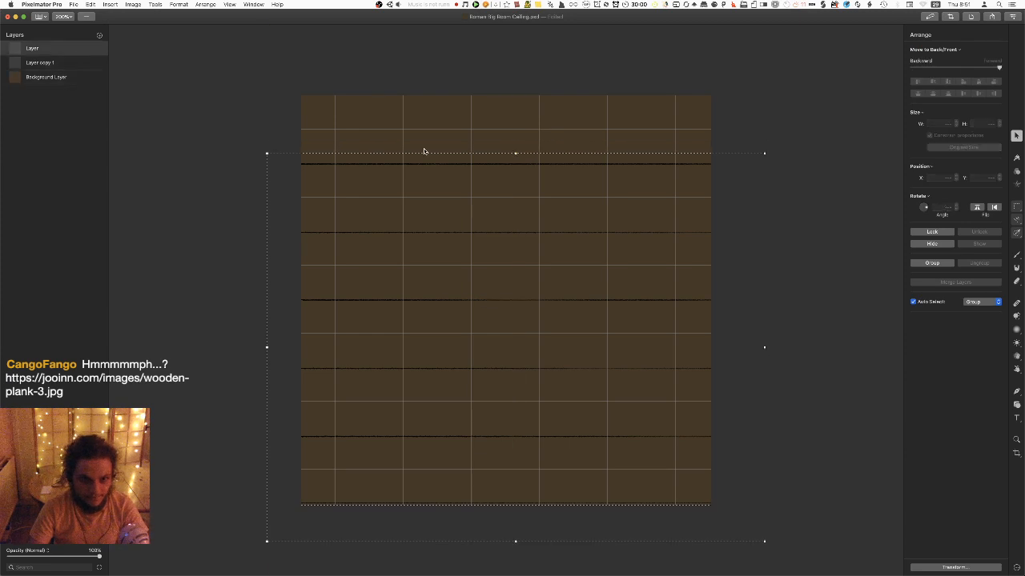
{"action": "left_click", "coordinate": [80, 62]}
{"action": "left_click_drag", "start_coordinate": [535, 166], "coordinate": [530, 133]}
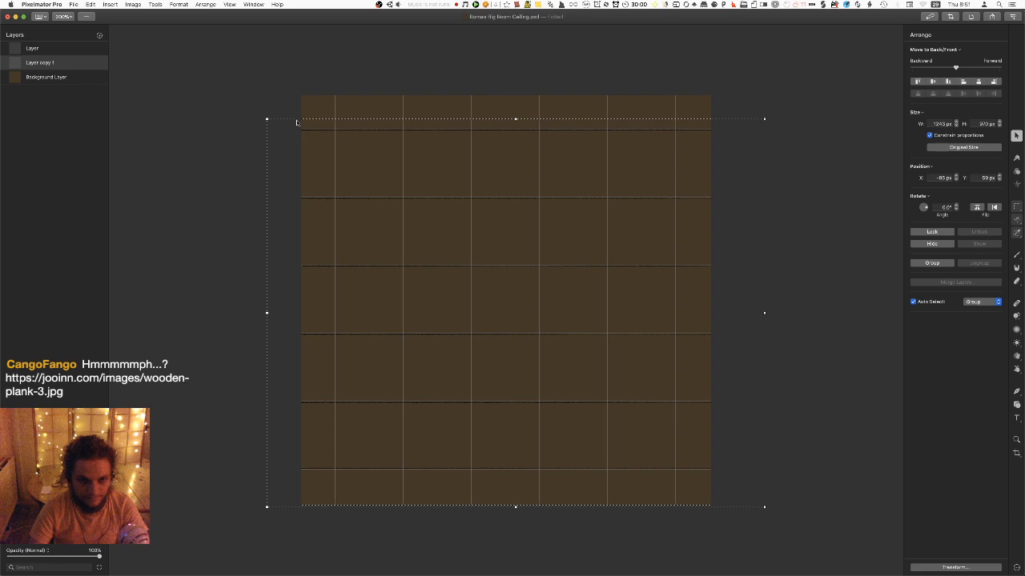
Select everything below the first plank line and duplicate those lines about half a plank higher, at Y 125 px
{"action": "key", "text": "m"}
{"action": "left_click_drag", "start_coordinate": [248, 87], "coordinate": [856, 181]}
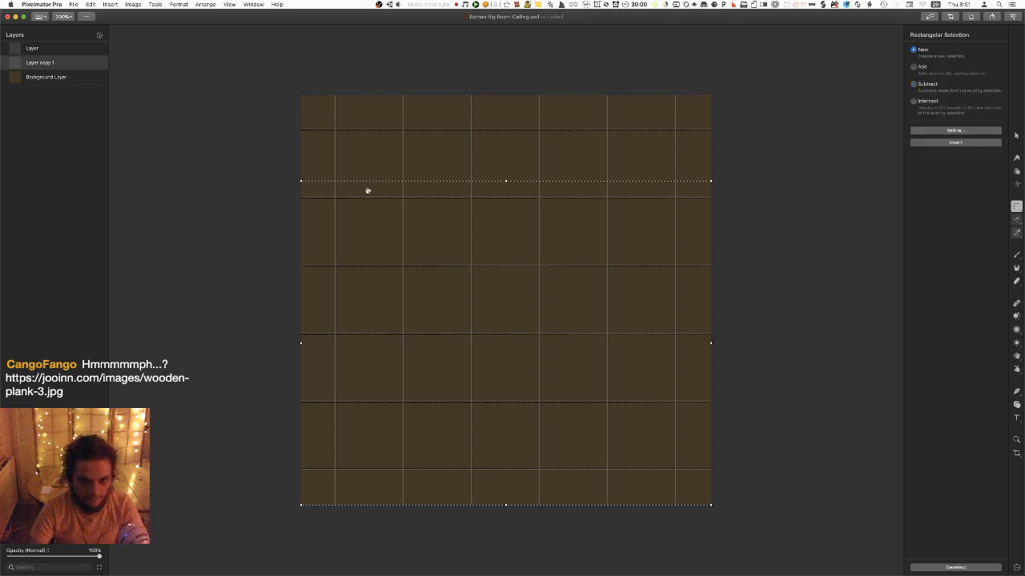
{"action": "key", "text": "v"}
{"action": "left_click_drag", "start_coordinate": [369, 198], "coordinate": [371, 163], "text": "alt"}
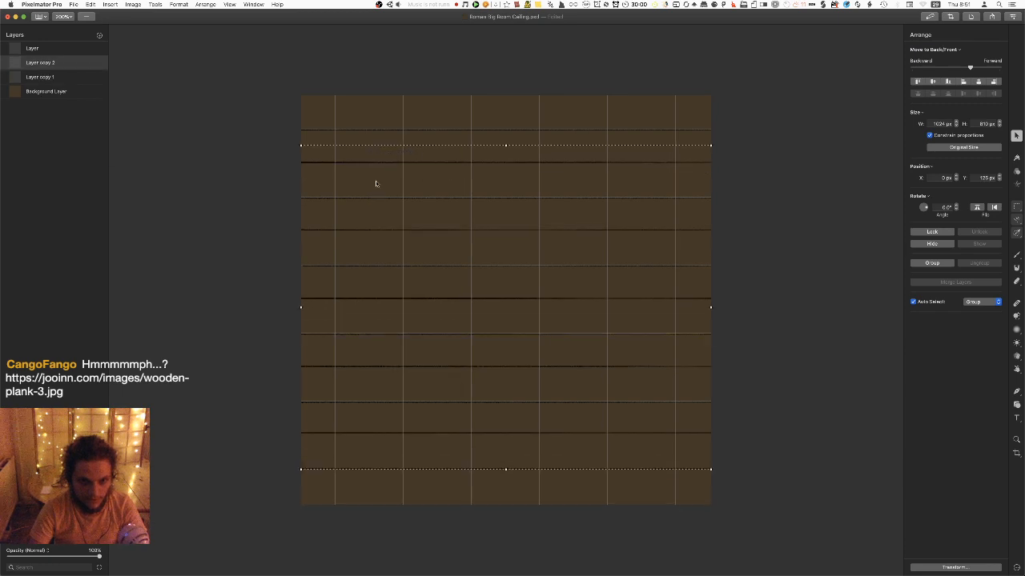
{"action": "key", "text": "r"}
{"action": "left_click_drag", "start_coordinate": [277, 136], "coordinate": [103, 91], "text": "alt"}
Hide the grid and undo the duplication and shifting of the plank lines
{"action": "left_click", "coordinate": [230, 4]}
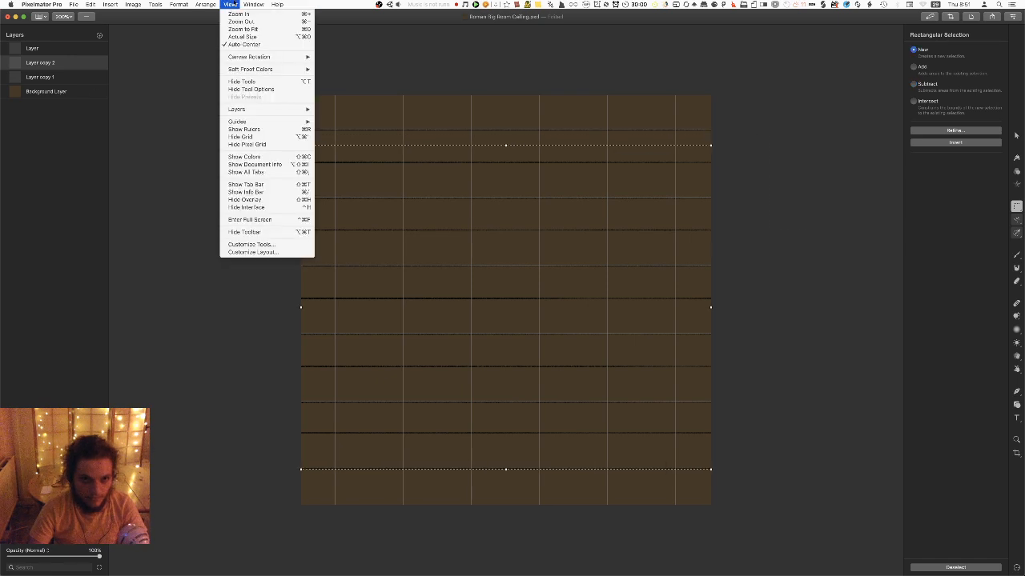
{"action": "left_click", "coordinate": [243, 137]}
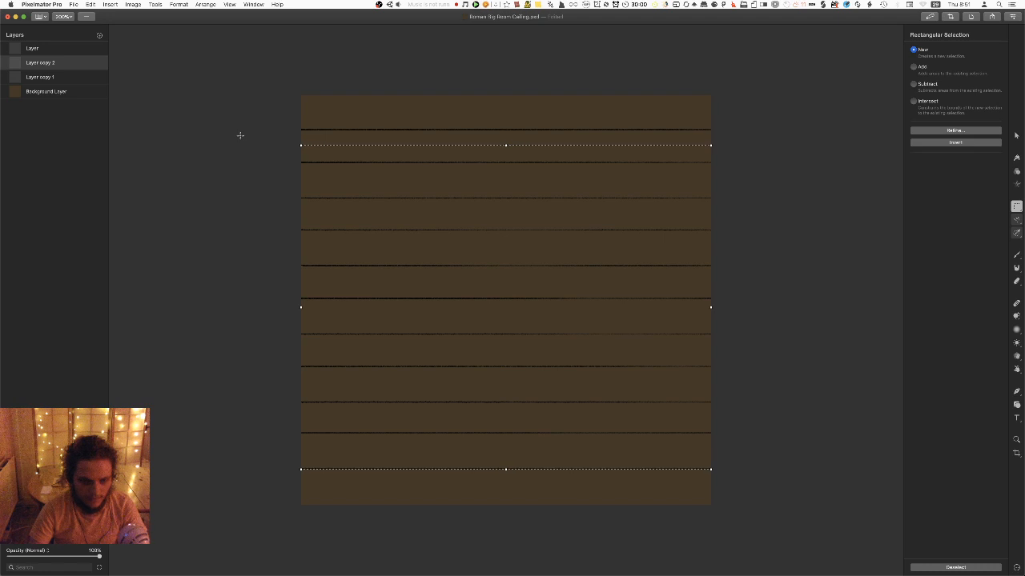
{"action": "key", "text": "super+z"}
{"action": "key", "text": "super+z"}
{"action": "key", "text": "super+z"}
{"action": "key", "text": "super+z"}
Try to duplicate the plank lines with the whole canvas selected, offset slightly upward
{"action": "key", "text": "super+a"}
{"action": "key", "text": "v"}
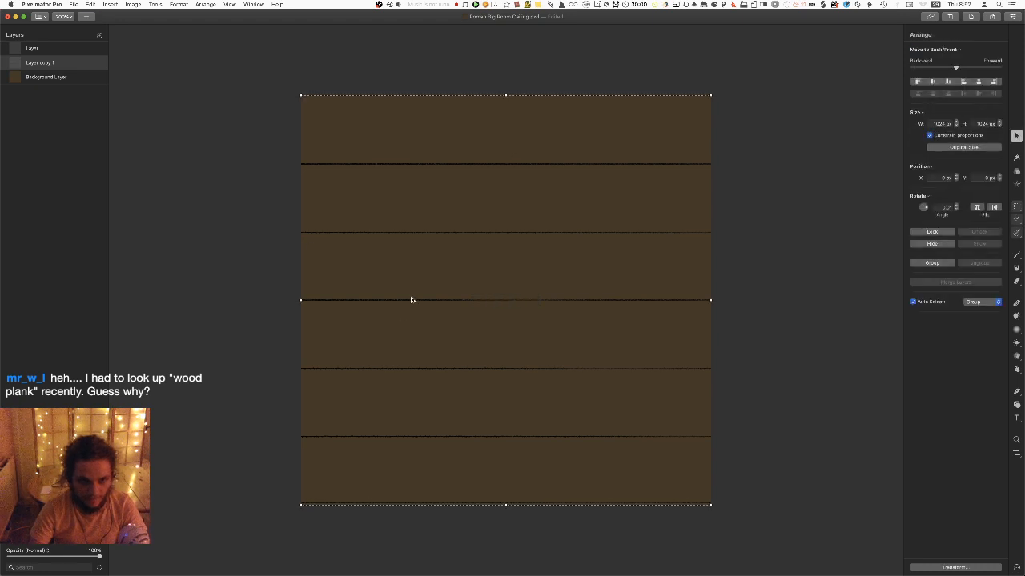
{"action": "left_click_drag", "start_coordinate": [416, 303], "coordinate": [416, 292], "text": "alt"}
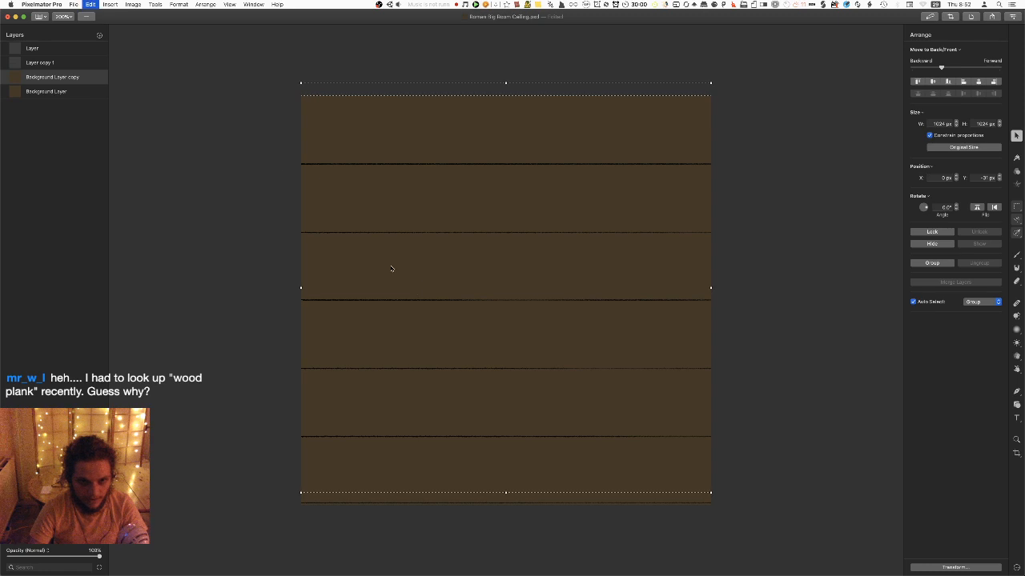
{"action": "key", "text": "super+z"}
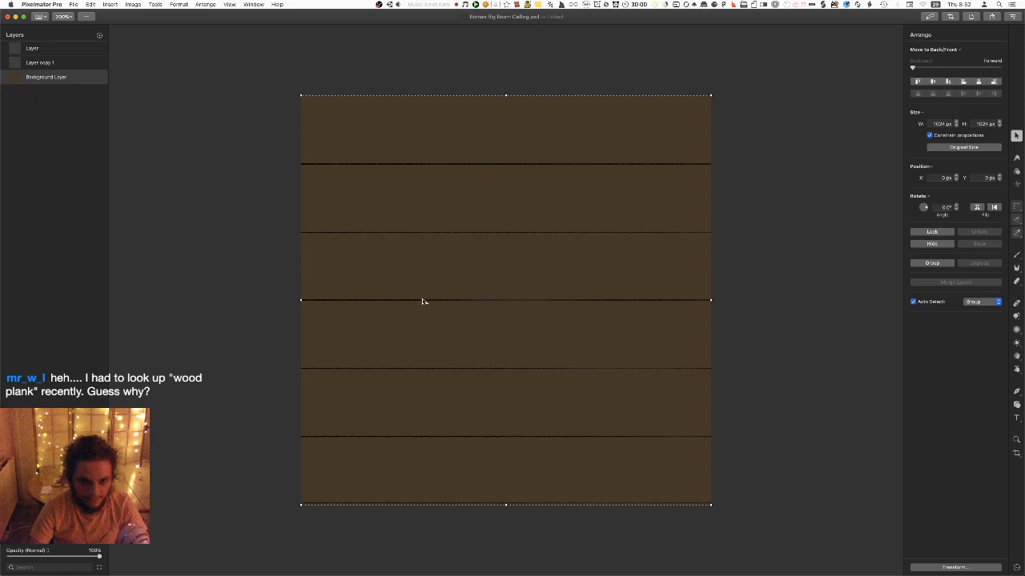
{"action": "key", "text": "super+z"}
{"action": "key", "text": "super+z"}
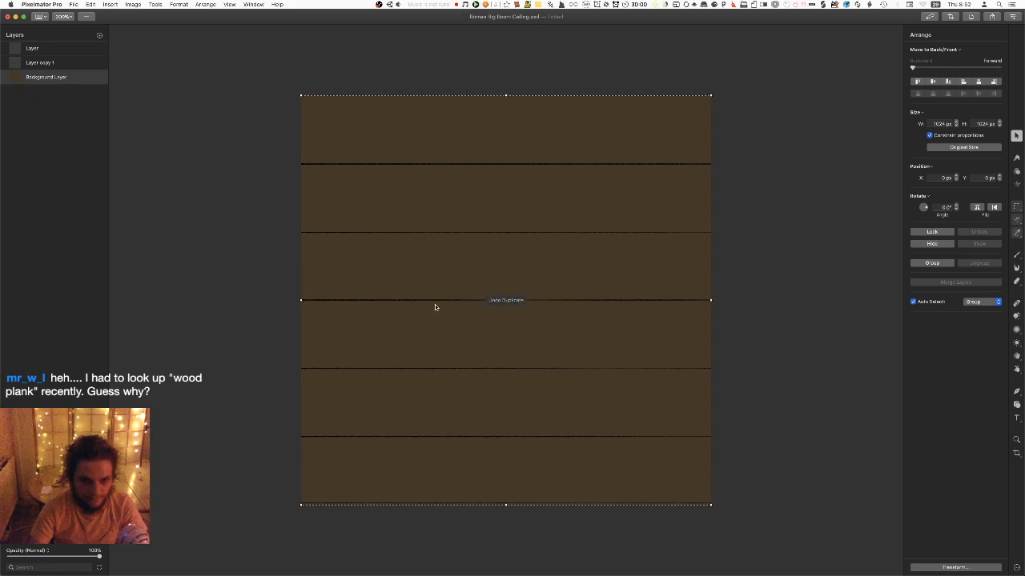
Duplicate the plank-gap line layer and undo the copy's rough upward offset
{"action": "left_click_drag", "start_coordinate": [435, 301], "coordinate": [436, 268], "text": "alt"}
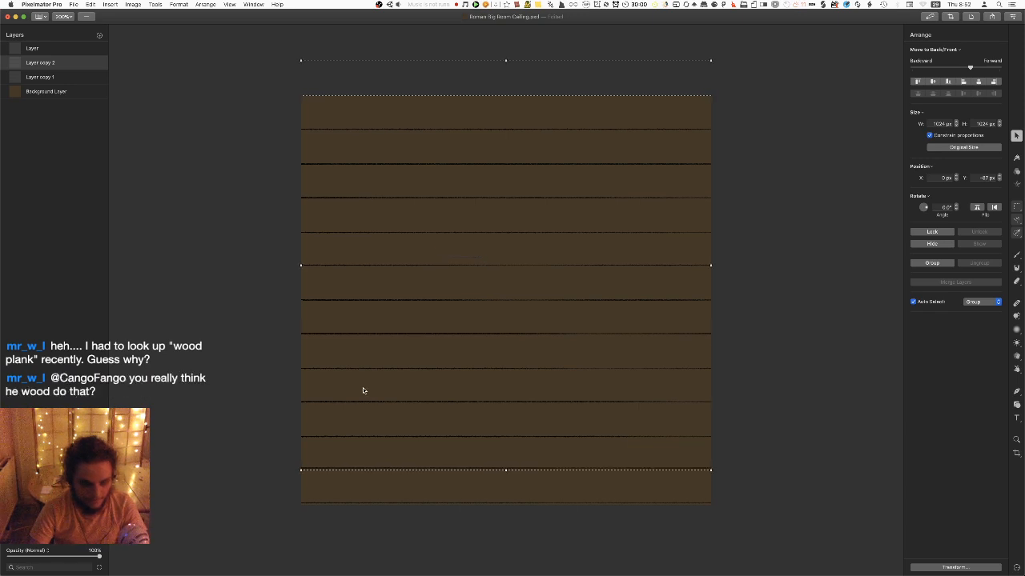
{"action": "key", "text": "super+d"}
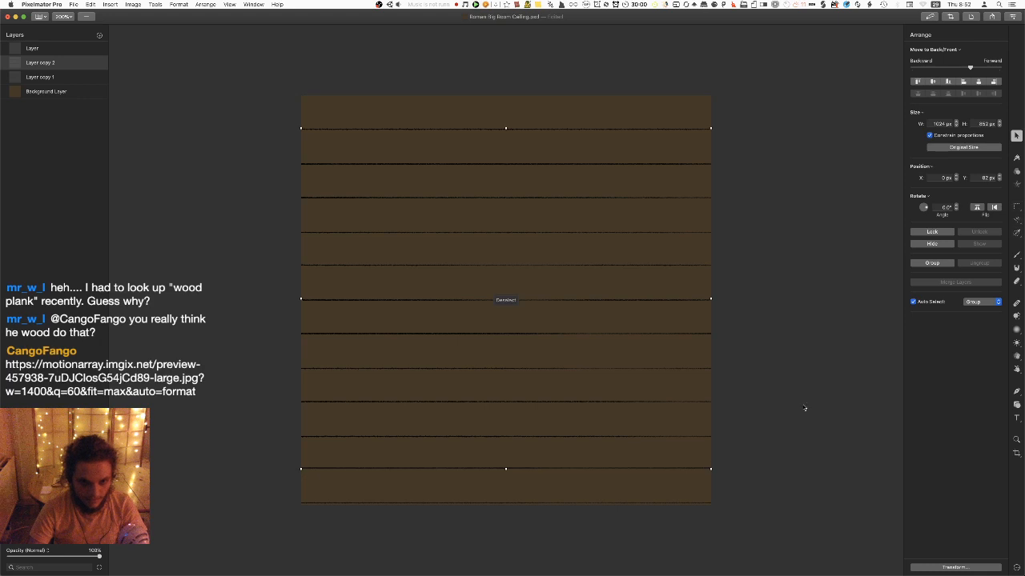
{"action": "key", "text": "super+z"}
Show the grid and nudge Layer copy 2 up to Y -86 px so its lines fall midway between the existing plank gaps
{"action": "left_click", "coordinate": [178, 4]}
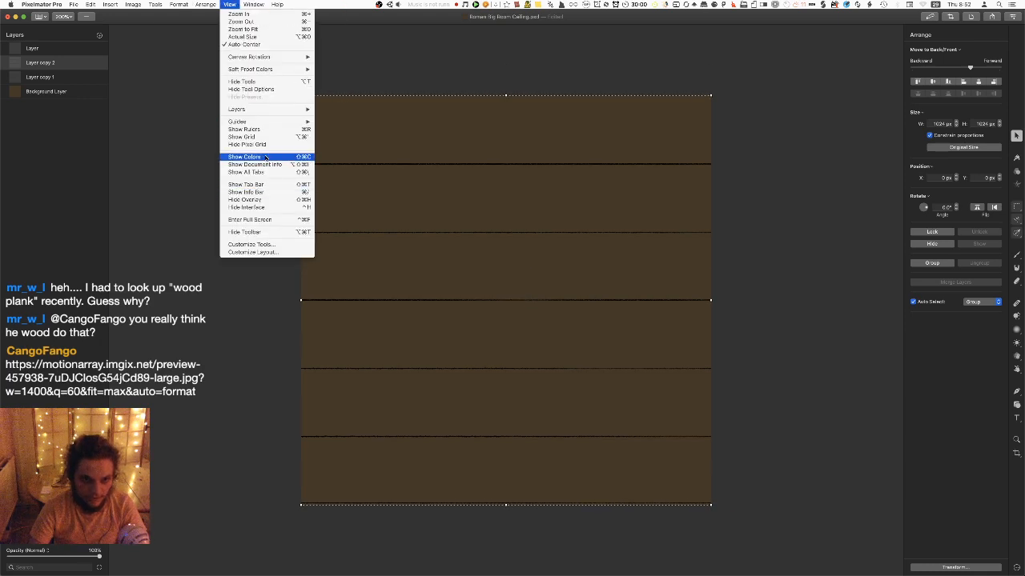
{"action": "left_click", "coordinate": [248, 137]}
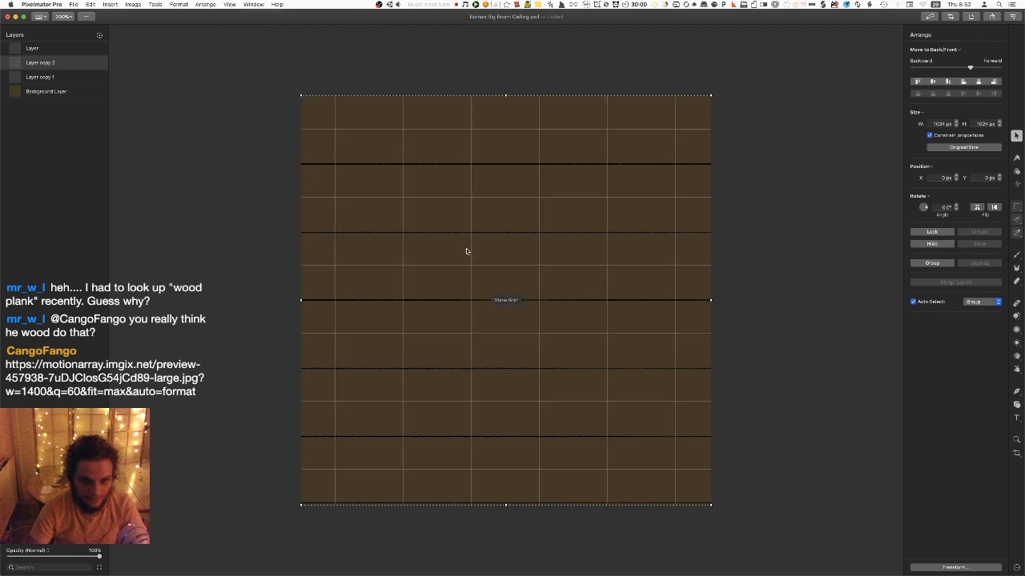
{"action": "key", "text": "Up"}
{"action": "key", "text": "Up"}
{"action": "key", "text": "Up"}
{"action": "key", "text": "Up"}
{"action": "key", "text": "Up"}
{"action": "key", "text": "Up"}
{"action": "key", "text": "Up"}
{"action": "key", "text": "Up"}
{"action": "key", "text": "Up"}
{"action": "key", "text": "Up"}
{"action": "key", "text": "Up"}
{"action": "key", "text": "Up"}
{"action": "key", "text": "Up"}
{"action": "key", "text": "Up"}
{"action": "key", "text": "Up"}
{"action": "key", "text": "Up"}
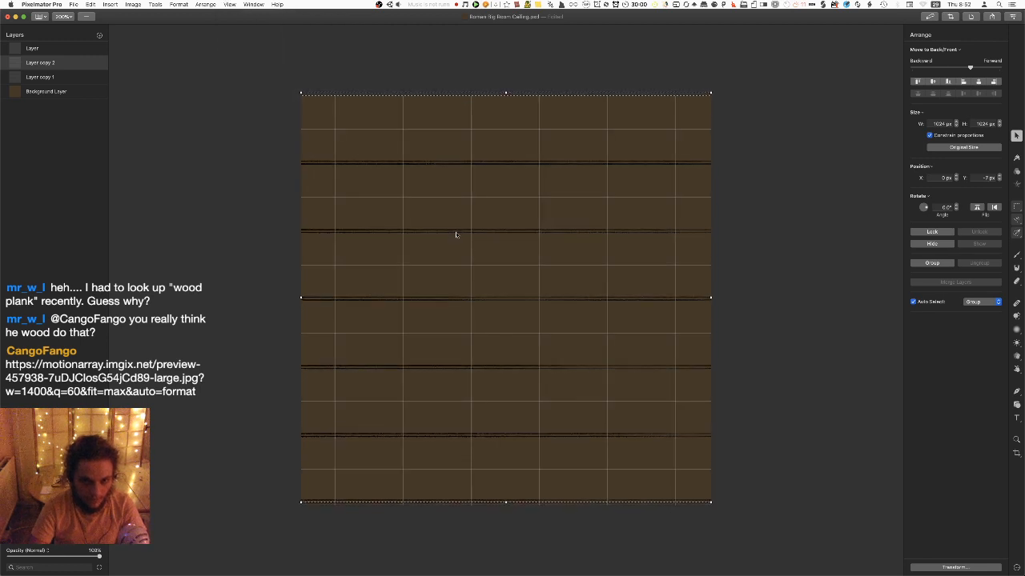
{"action": "key", "text": "Up"}
{"action": "key", "text": "Up"}
{"action": "key", "text": "Up"}
{"action": "key", "text": "Up"}
{"action": "key", "text": "Up"}
{"action": "key", "text": "Up"}
{"action": "key", "text": "Up"}
{"action": "key", "text": "Up"}
{"action": "key", "text": "Up"}
{"action": "key", "text": "Up"}
{"action": "key", "text": "Up"}
{"action": "key", "text": "Up"}
{"action": "key", "text": "Up"}
{"action": "key", "text": "Up"}
{"action": "key", "text": "Up"}
{"action": "key", "text": "Up"}
{"action": "key", "text": "Up"}
{"action": "key", "text": "Up"}
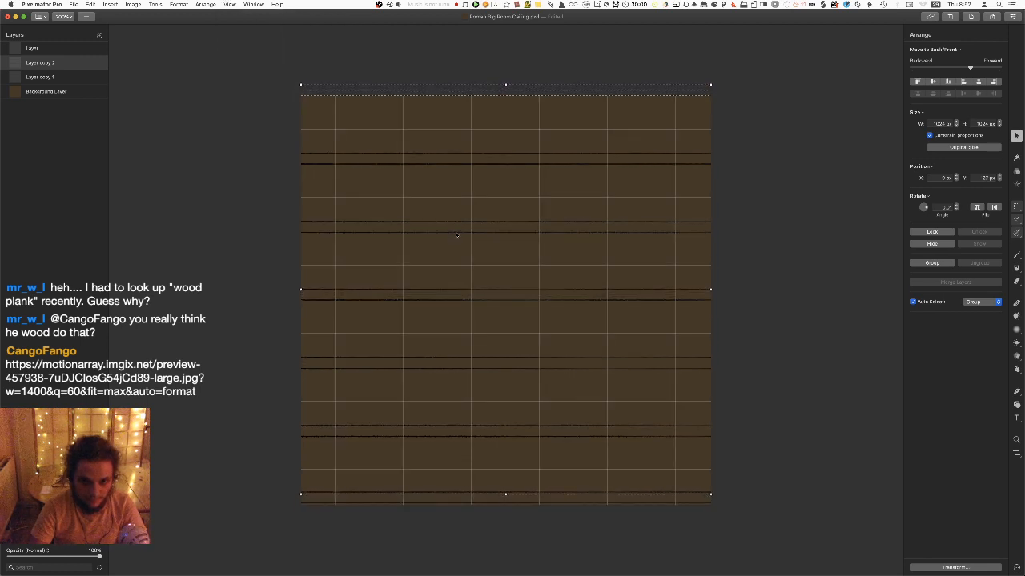
{"action": "key", "text": "Up"}
{"action": "key", "text": "Up"}
{"action": "key", "text": "Up"}
{"action": "key", "text": "Up"}
{"action": "key", "text": "Up"}
{"action": "key", "text": "Up"}
{"action": "key", "text": "Up"}
{"action": "key", "text": "Up"}
{"action": "key", "text": "Up"}
{"action": "key", "text": "Up"}
{"action": "key", "text": "Up"}
{"action": "key", "text": "Up"}
{"action": "key", "text": "Up"}
{"action": "key", "text": "Up"}
{"action": "key", "text": "Up"}
{"action": "key", "text": "Up"}
{"action": "key", "text": "Up"}
{"action": "key", "text": "Up"}
{"action": "key", "text": "Up"}
{"action": "key", "text": "Up"}
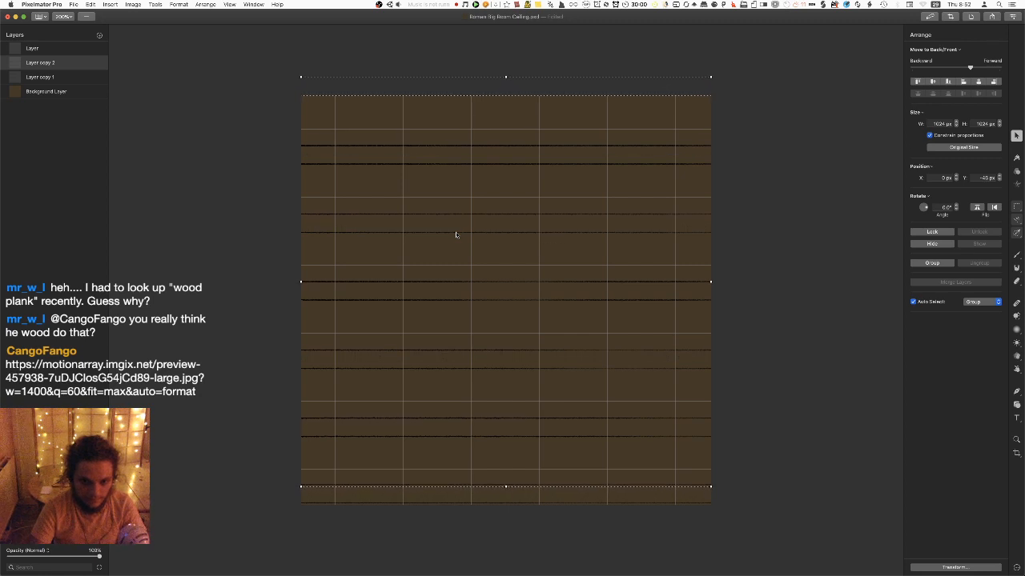
{"action": "key", "text": "Up"}
{"action": "key", "text": "Up"}
{"action": "key", "text": "Up"}
{"action": "key", "text": "Up"}
{"action": "key", "text": "Up"}
{"action": "key", "text": "Up"}
{"action": "key", "text": "Up"}
{"action": "key", "text": "Up"}
{"action": "key", "text": "Up"}
{"action": "key", "text": "Up"}
{"action": "key", "text": "Up"}
{"action": "key", "text": "Up"}
{"action": "key", "text": "Up"}
{"action": "key", "text": "Up"}
{"action": "key", "text": "Up"}
{"action": "key", "text": "Up"}
{"action": "key", "text": "Up"}
{"action": "key", "text": "Up"}
{"action": "key", "text": "Up"}
{"action": "key", "text": "Up"}
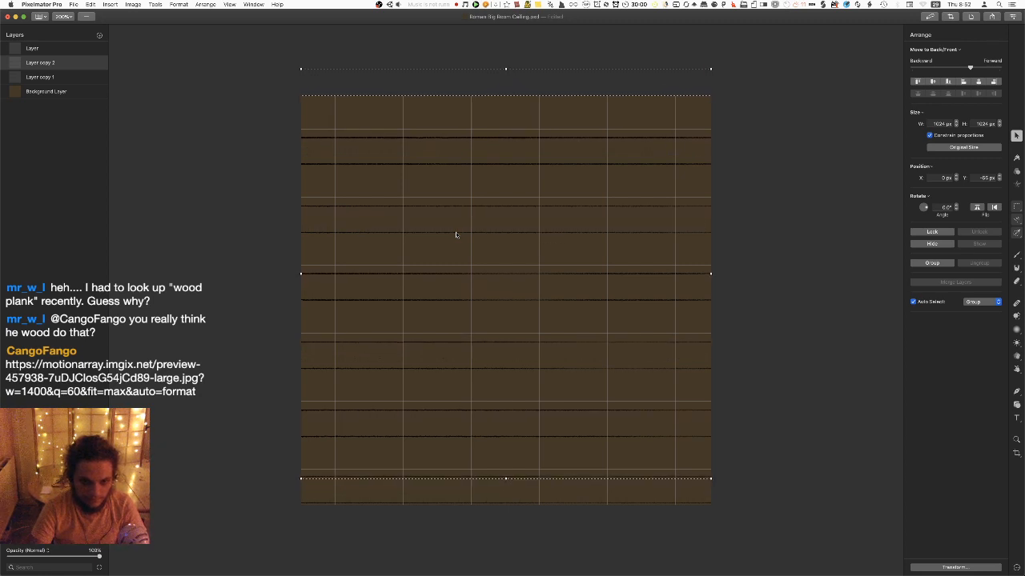
{"action": "key", "text": "Up"}
{"action": "key", "text": "Up"}
{"action": "key", "text": "Up"}
{"action": "key", "text": "Up"}
{"action": "key", "text": "Up"}
{"action": "key", "text": "Up"}
{"action": "key", "text": "Up"}
{"action": "key", "text": "Up"}
{"action": "key", "text": "Up"}
{"action": "key", "text": "Up"}
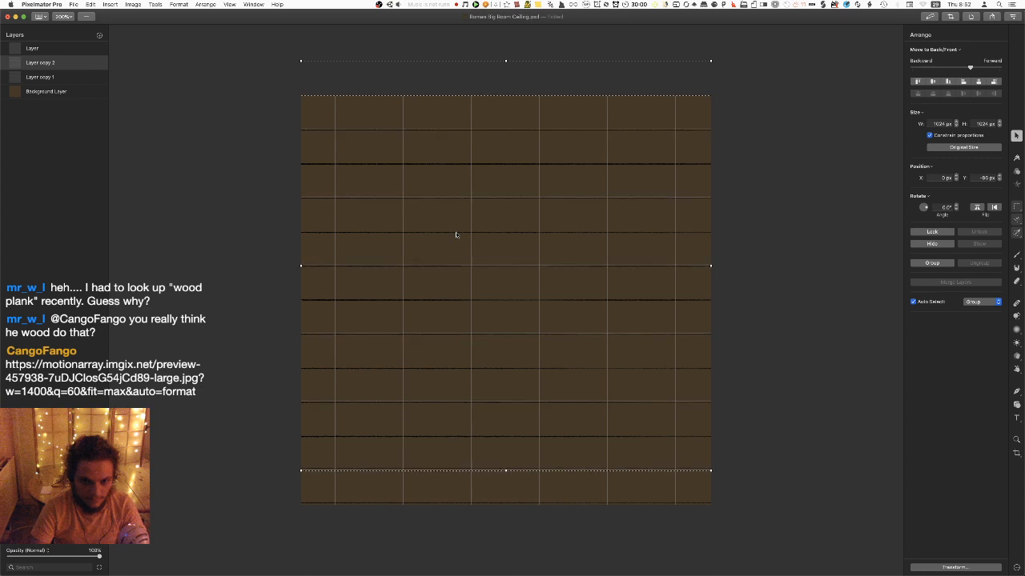
{"action": "key", "text": "Up"}
{"action": "key", "text": "Up"}
{"action": "key", "text": "Up"}
{"action": "key", "text": "Up"}
{"action": "key", "text": "Up"}
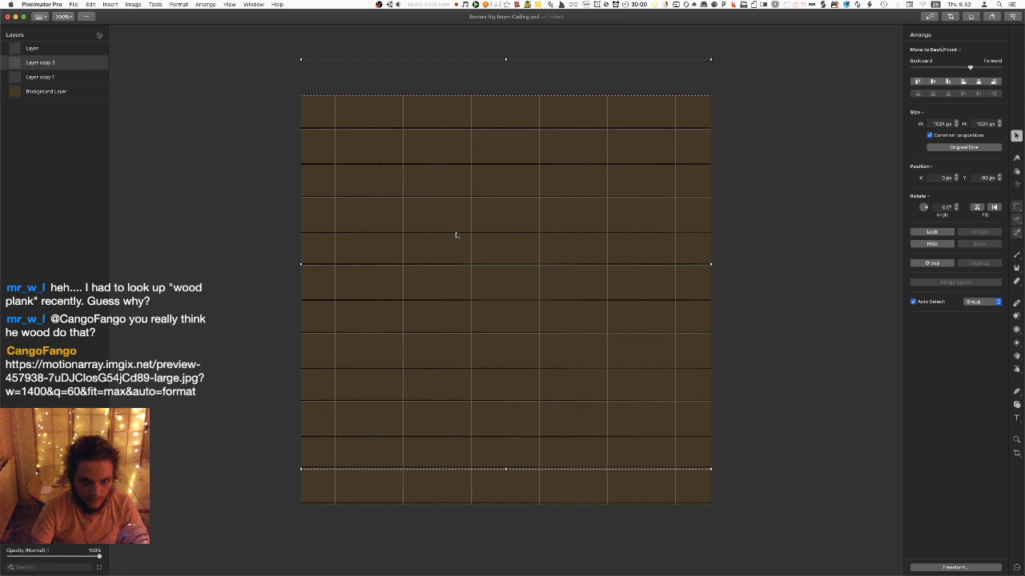
{"action": "key", "text": "Up"}
{"action": "key", "text": "Up"}
{"action": "key", "text": "Up"}
{"action": "key", "text": "Up"}
{"action": "key", "text": "Up"}
{"action": "key", "text": "Down"}
{"action": "key", "text": "Down"}
{"action": "key", "text": "Down"}
{"action": "key", "text": "Down"}
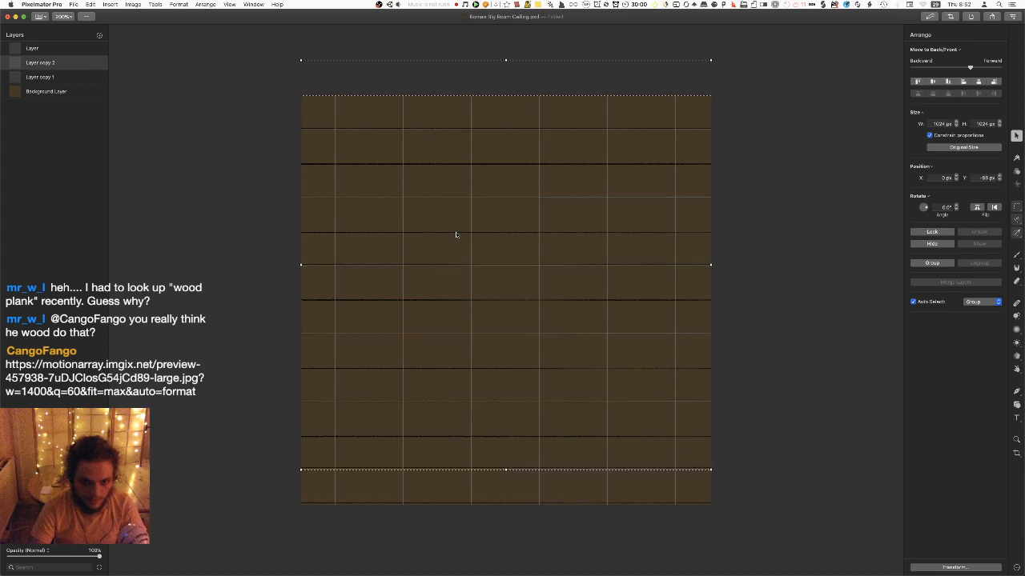
{"action": "key", "text": "Up"}
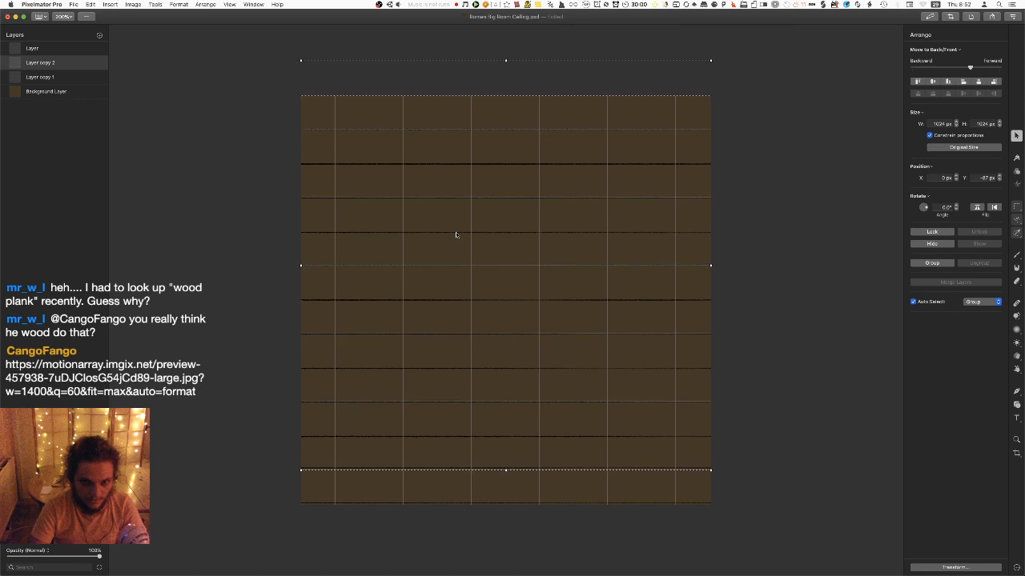
{"action": "key", "text": "Down"}
{"action": "key", "text": "Down"}
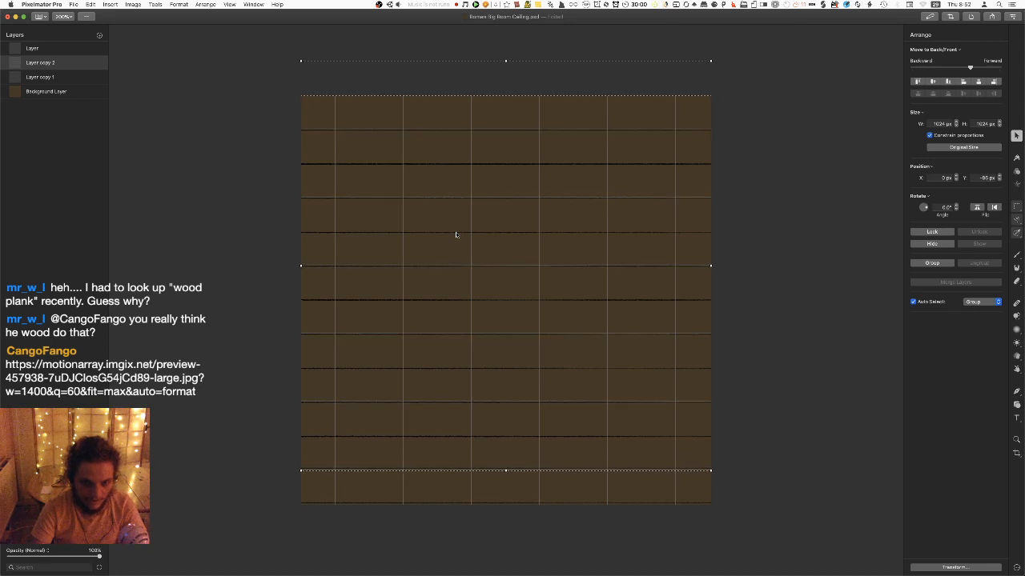
Hide the grid and merge Layer copy 2 with Layer copy 1
{"action": "left_click", "coordinate": [229, 4]}
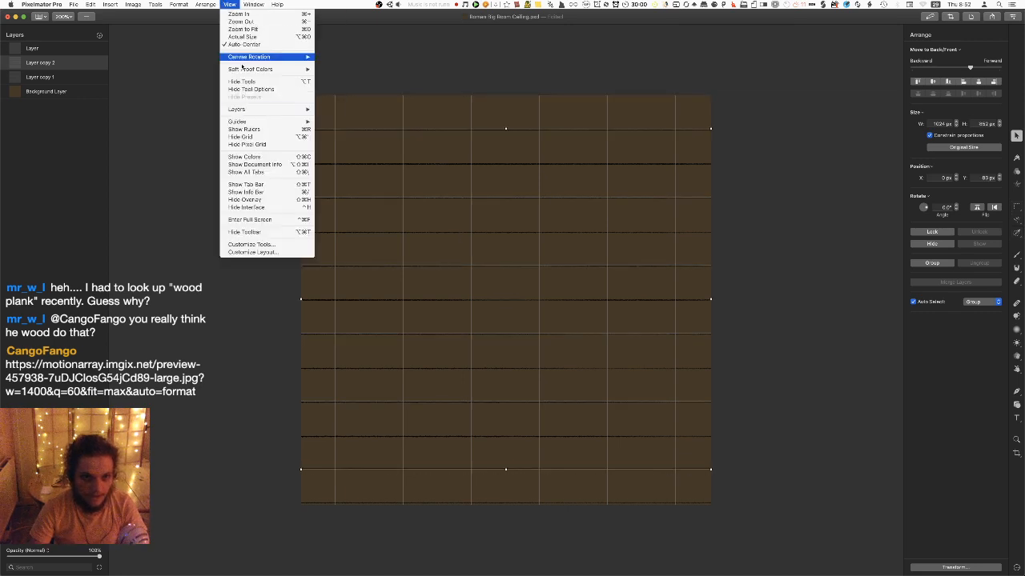
{"action": "left_click", "coordinate": [249, 138]}
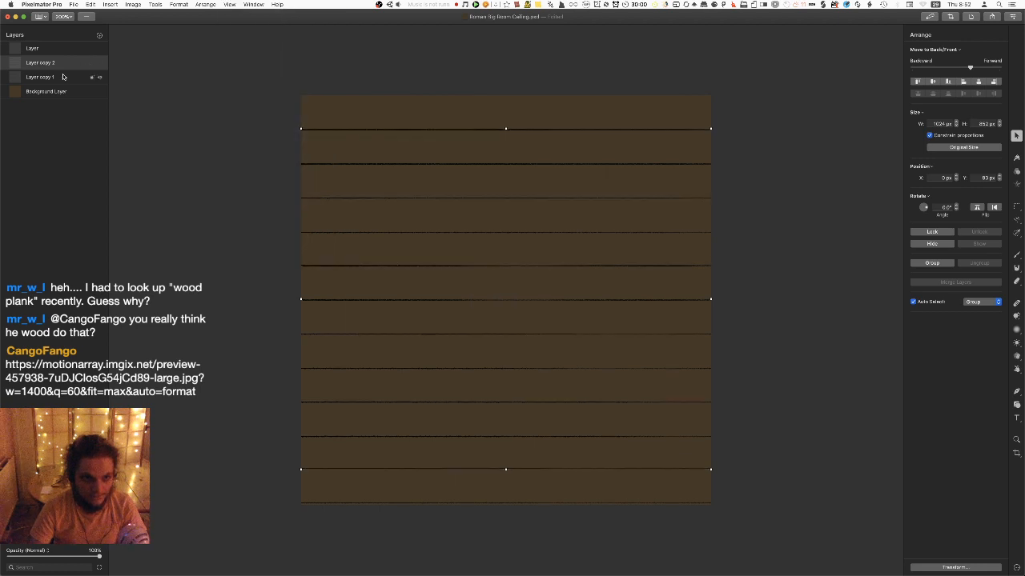
{"action": "left_click", "coordinate": [63, 77], "text": "shift"}
{"action": "right_click", "coordinate": [63, 77]}
{"action": "left_click", "coordinate": [92, 181]}
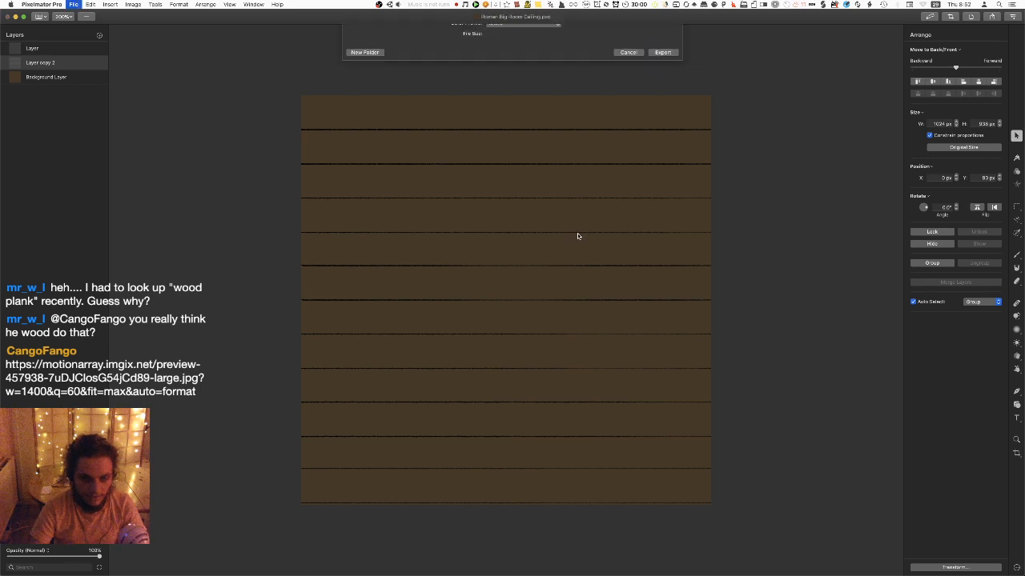
Export the plank texture as a PNG, replacing the existing Roman Big Room Ceiling.png
{"action": "left_click", "coordinate": [662, 197]}
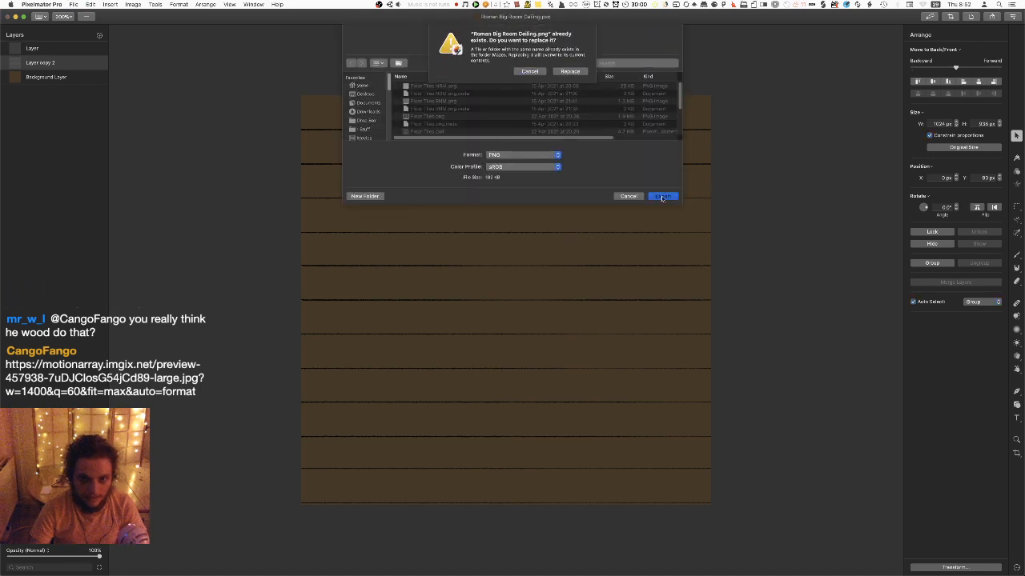
{"action": "left_click", "coordinate": [563, 74]}
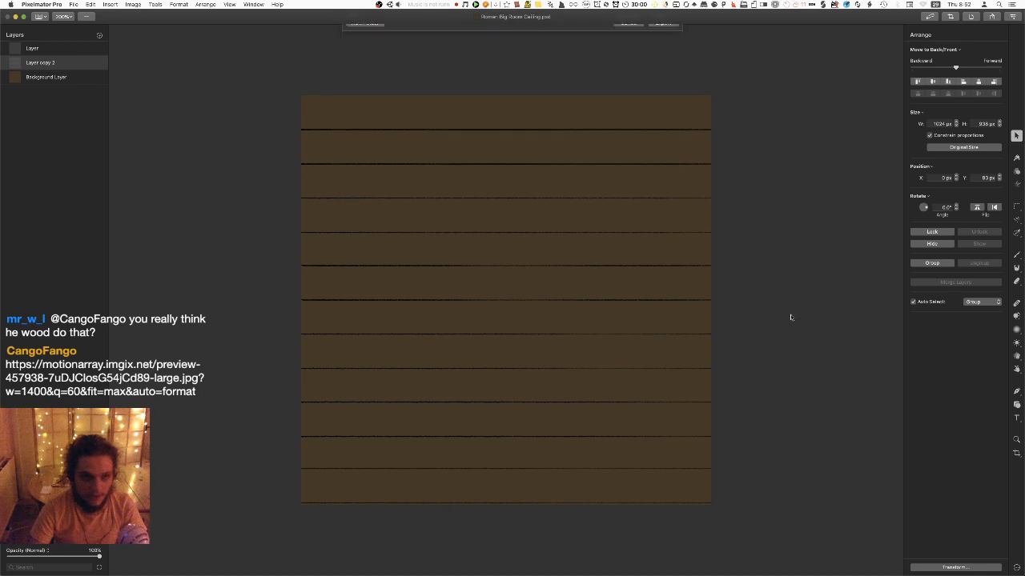
Switch to Unity, run the game scene and inspect the wooden ceiling of the generated Roman rooms
{"action": "key", "text": "super+Tab"}
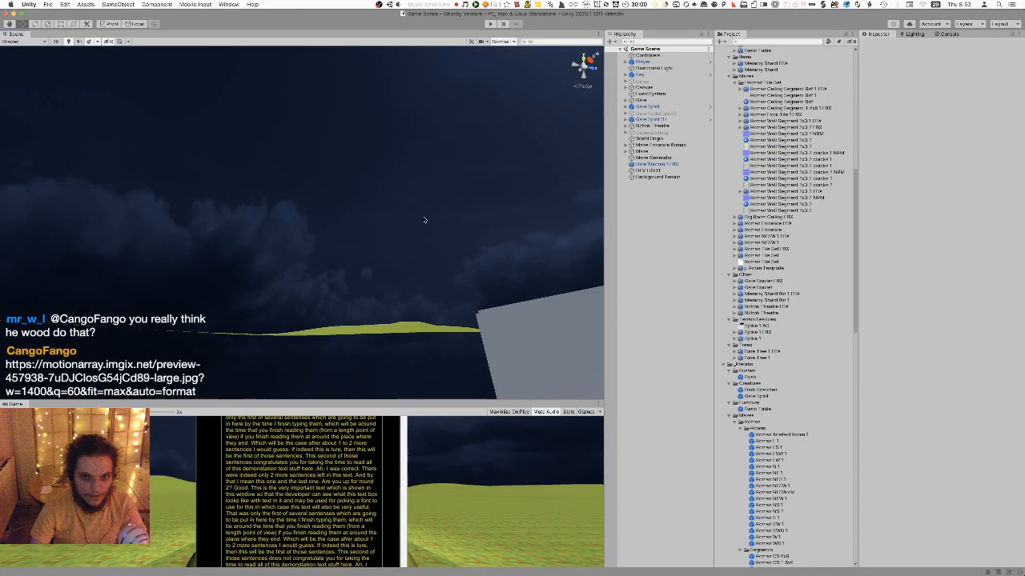
{"action": "key", "text": "super+p"}
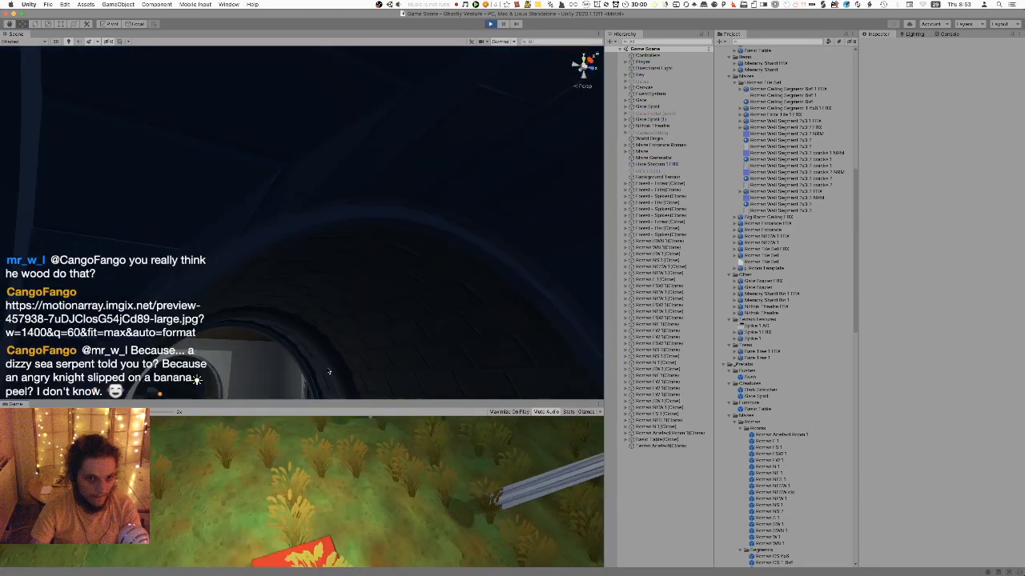
{"action": "key", "text": "w"}
{"action": "right_click_drag", "start_coordinate": [295, 308], "coordinate": [301, 243]}
{"action": "key", "text": "shift+space"}
{"action": "key", "text": "s"}
{"action": "key", "text": "shift+space"}
Switch to Blender, scale the Big Room Ceiling's UVs by 0.5 and save the file
{"action": "key", "text": "super+Tab"}
{"action": "key", "text": "Tab"}
{"action": "type", "text": "s0.5"}
{"action": "key", "text": "Return"}
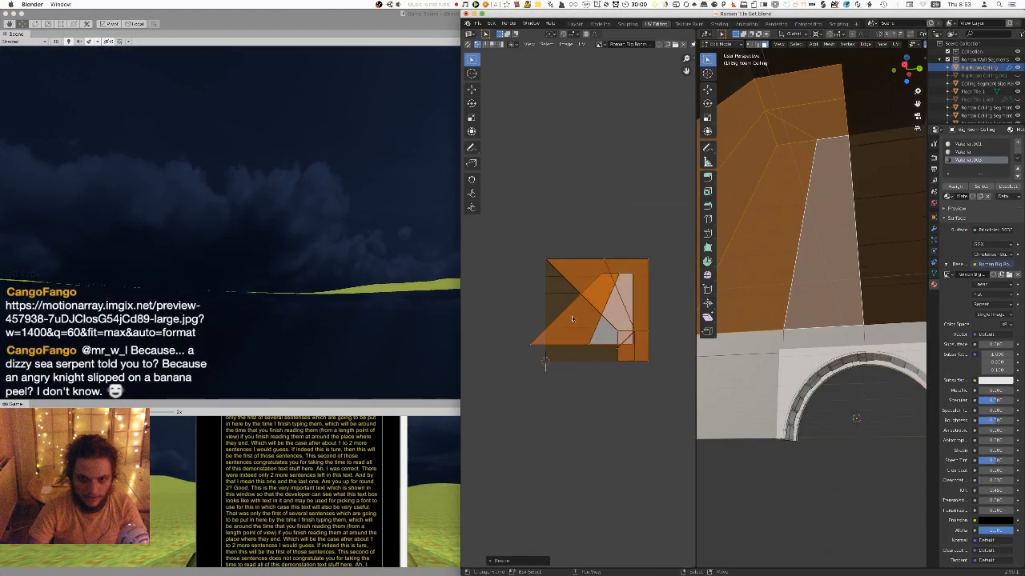
{"action": "key", "text": "Tab"}
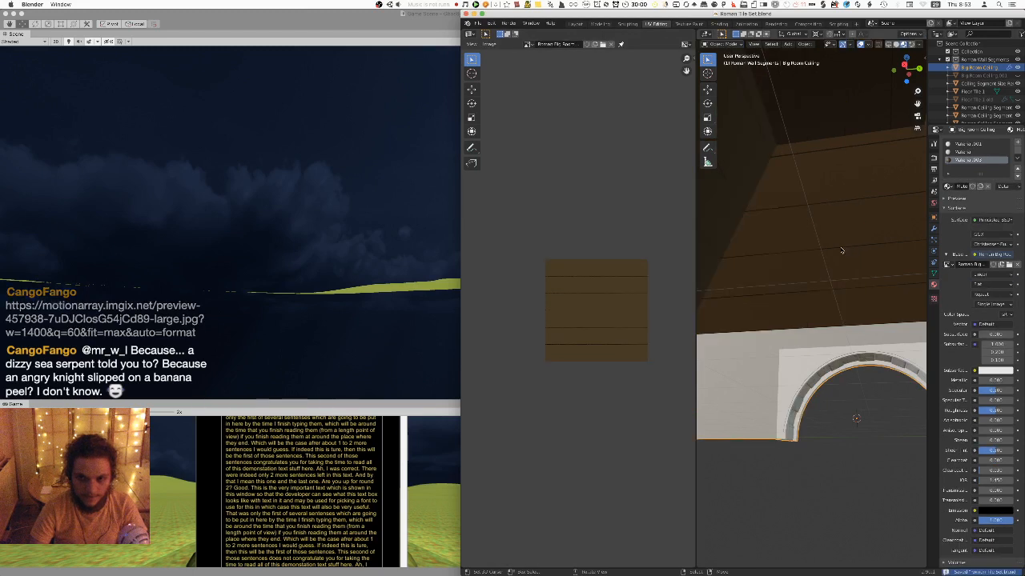
{"action": "left_click", "coordinate": [811, 262]}
{"action": "key", "text": "ctrl+s"}
Check the plank size on the ceiling and undo the 0.5 UV scaling
{"action": "middle_click_drag", "start_coordinate": [737, 184], "coordinate": [817, 263]}
{"action": "scroll", "coordinate": [818, 264], "scroll_direction": "up", "scroll_amount": 2}
{"action": "key", "text": "Tab"}
{"action": "key", "text": "ctrl+z"}
{"action": "key", "text": "ctrl+z"}
{"action": "scroll", "coordinate": [625, 358], "scroll_direction": "up", "scroll_amount": 3}
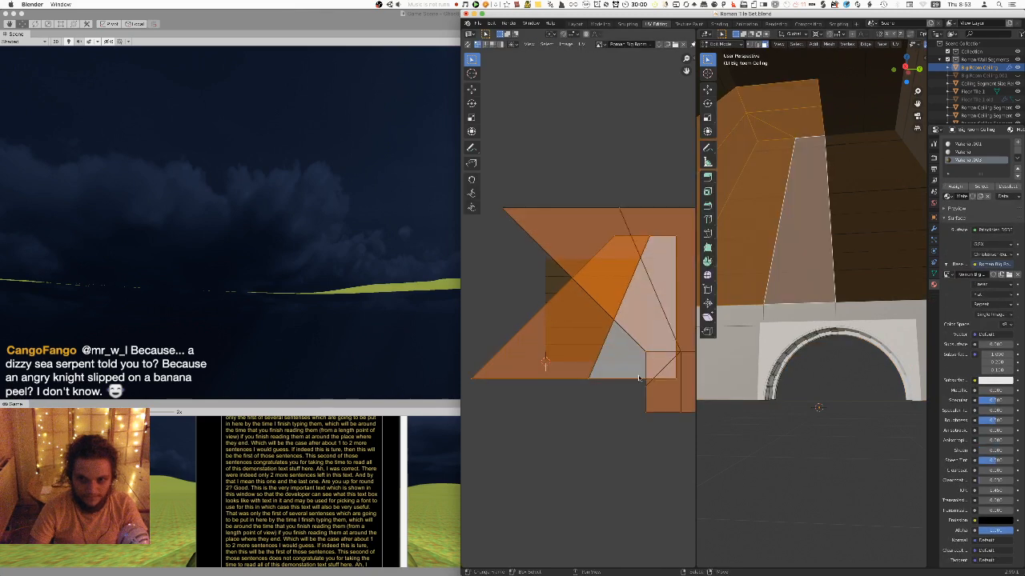
{"action": "middle_click_drag", "start_coordinate": [807, 271], "coordinate": [842, 257]}
{"action": "mouse_move", "coordinate": [821, 275]}
{"action": "middle_mouse_down"}
{"action": "mouse_move", "coordinate": [847, 275]}
{"action": "mouse_move", "coordinate": [780, 270]}
{"action": "mouse_move", "coordinate": [809, 275]}
{"action": "middle_mouse_up"}
{"action": "key", "text": "s"}
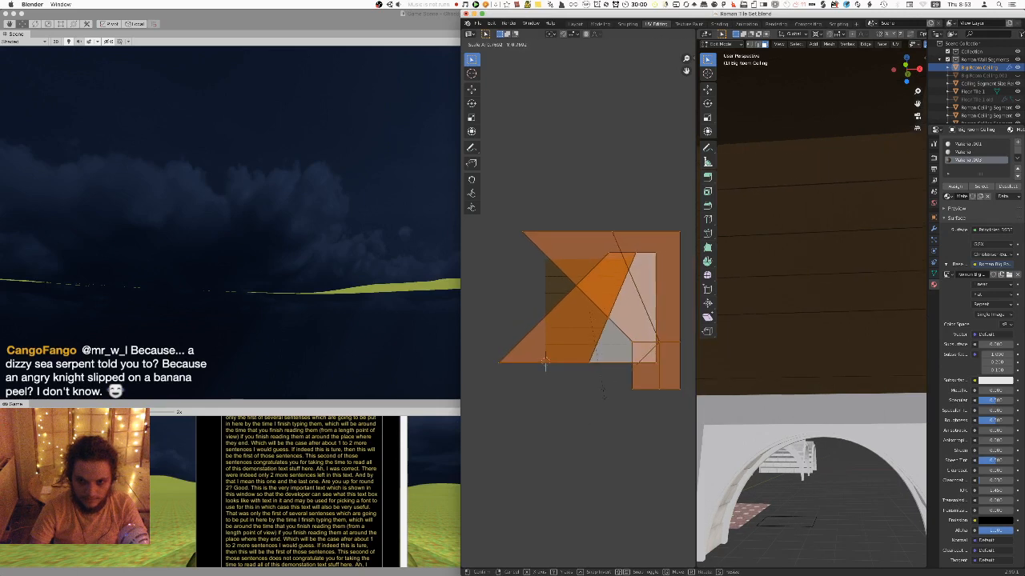
{"action": "left_click", "coordinate": [621, 373]}
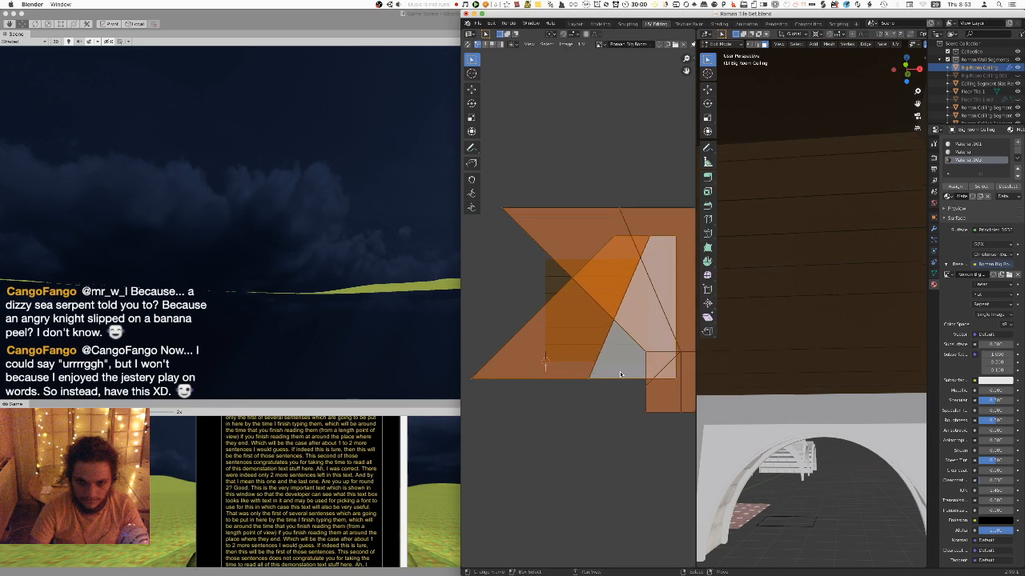
{"action": "scroll", "coordinate": [625, 368], "scroll_direction": "up", "scroll_amount": 1}
Enlarge the Big Room Ceiling's UVs so the planks repeat more densely, and compare the result in object mode
{"action": "key", "text": "s"}
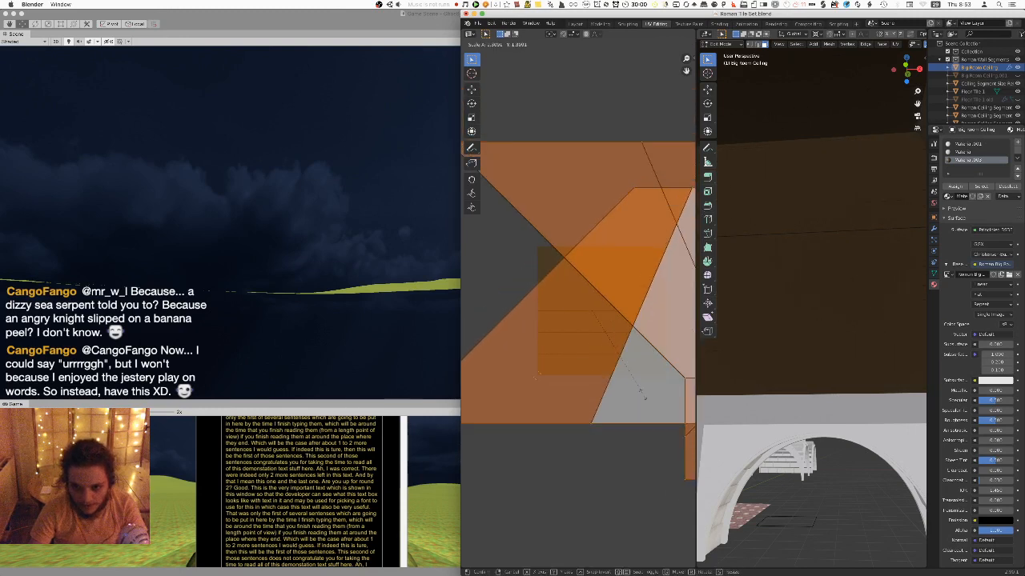
{"action": "left_click", "coordinate": [675, 364]}
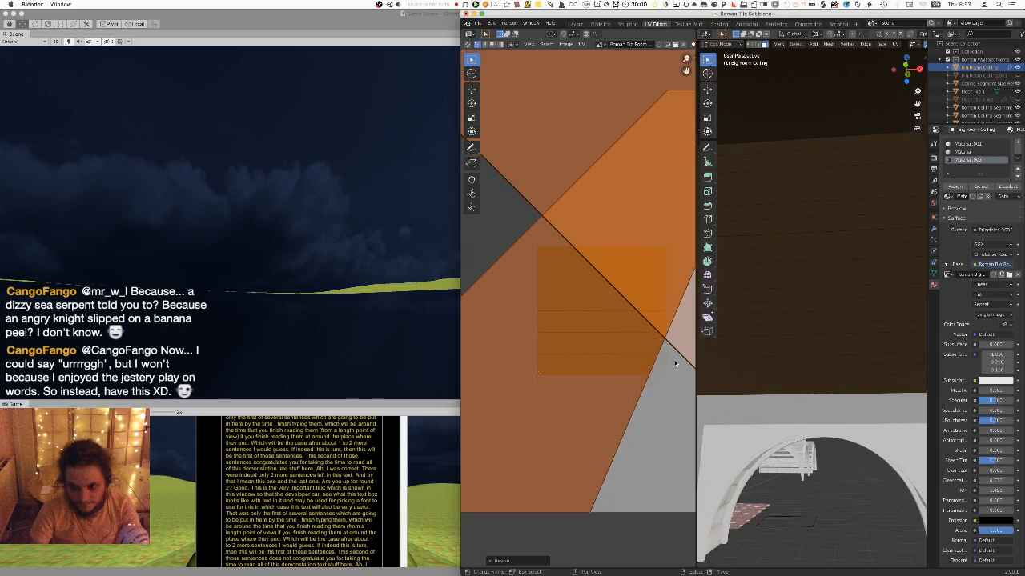
{"action": "key", "text": "Tab"}
{"action": "key", "text": "Tab"}
{"action": "key", "text": "Tab"}
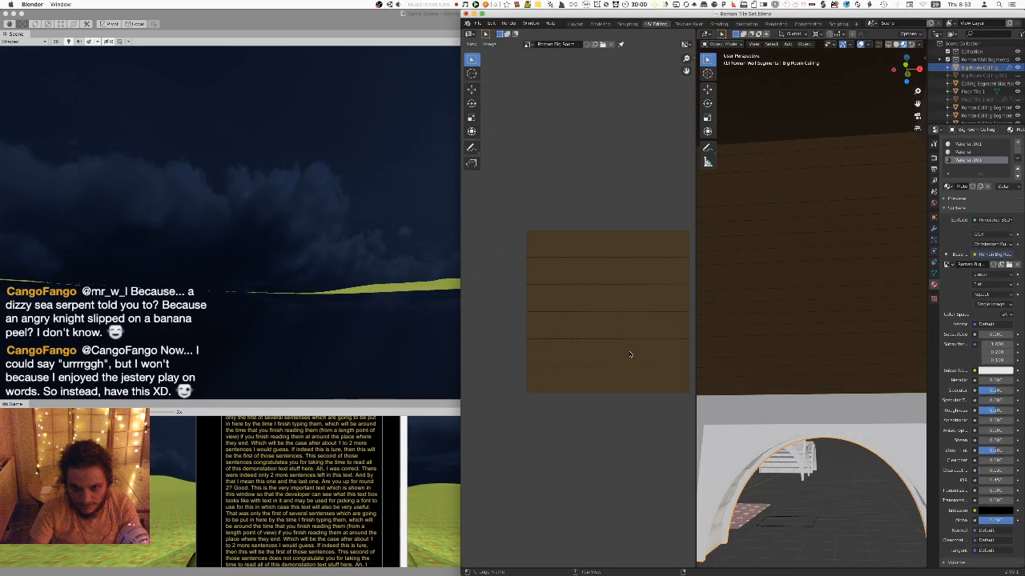
Load the updated Roman Big Room Ceiling.png as the ceiling material's base color texture
{"action": "key", "text": "super+Tab"}
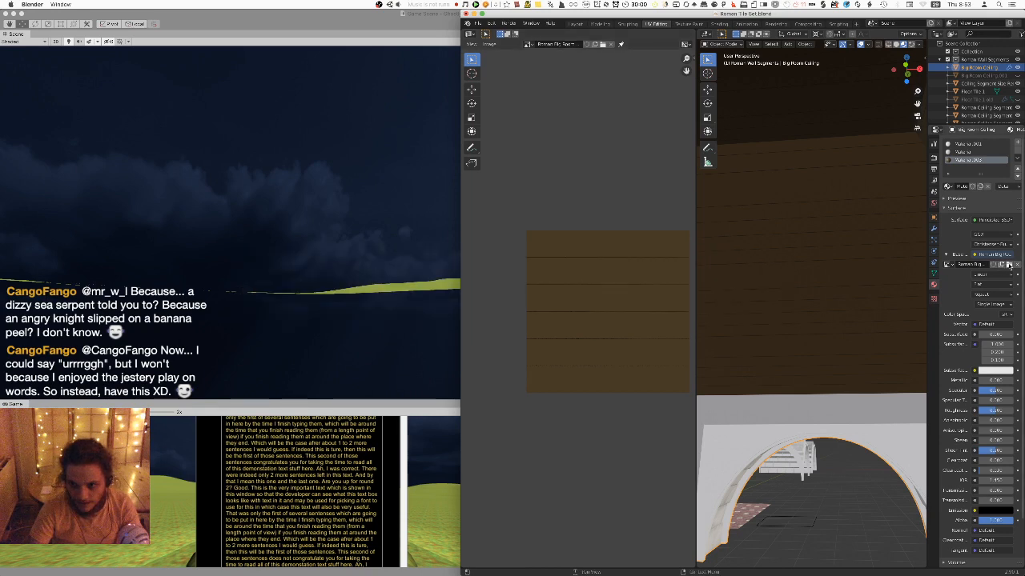
{"action": "left_click", "coordinate": [1009, 264]}
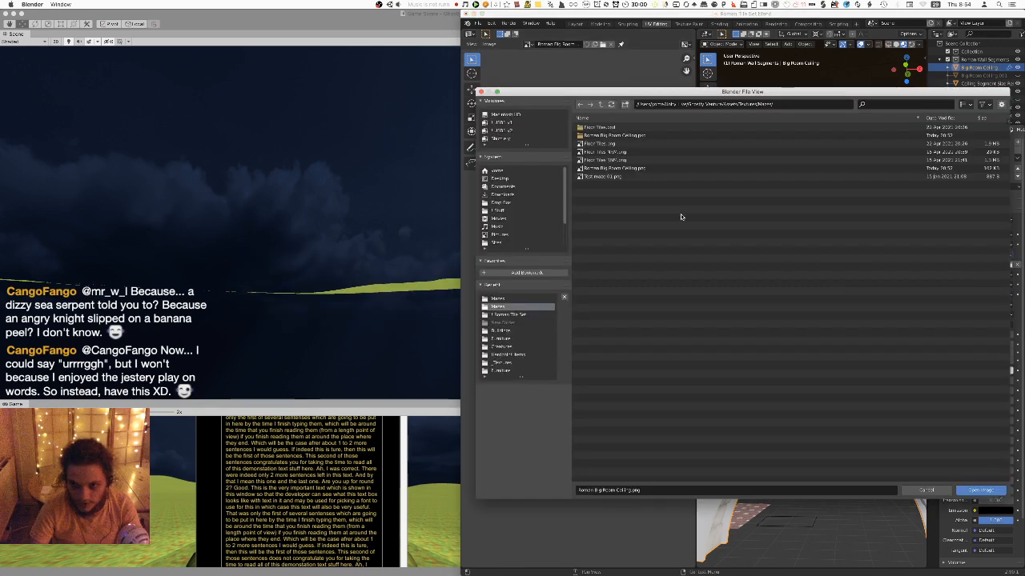
{"action": "double_click", "coordinate": [624, 170]}
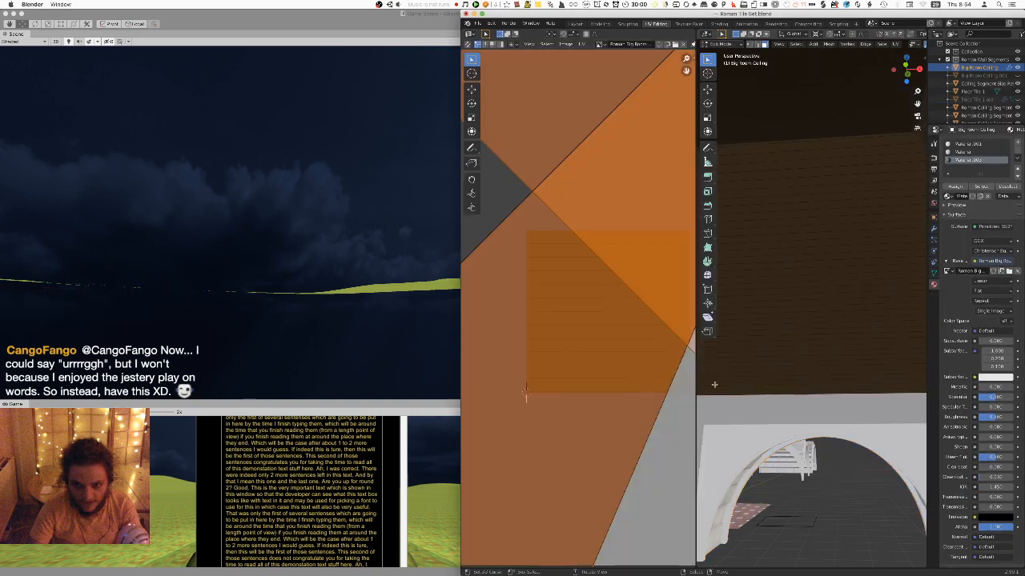
Undo the enlargement of the Big Room Ceiling's UVs
{"action": "key", "text": "ctrl+z"}
{"action": "key", "text": "ctrl+shift+z"}
{"action": "key", "text": "ctrl+z"}
{"action": "key", "text": "ctrl+z"}
{"action": "key", "text": "ctrl+z"}
{"action": "key", "text": "ctrl+z"}
{"action": "key", "text": "ctrl+z"}
{"action": "key", "text": "ctrl+z"}
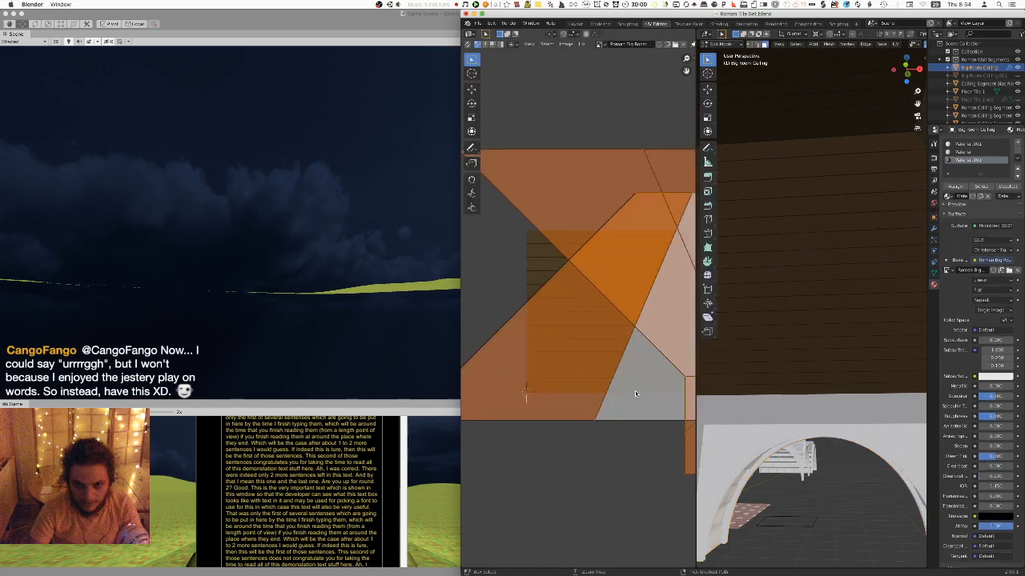
Export the selected Big Room Ceiling as FBX, overwriting Big Room Ceiling FBX.fbx in the Mazes folder
{"action": "key", "text": "Tab"}
{"action": "scroll", "coordinate": [838, 326], "scroll_direction": "down", "scroll_amount": 4}
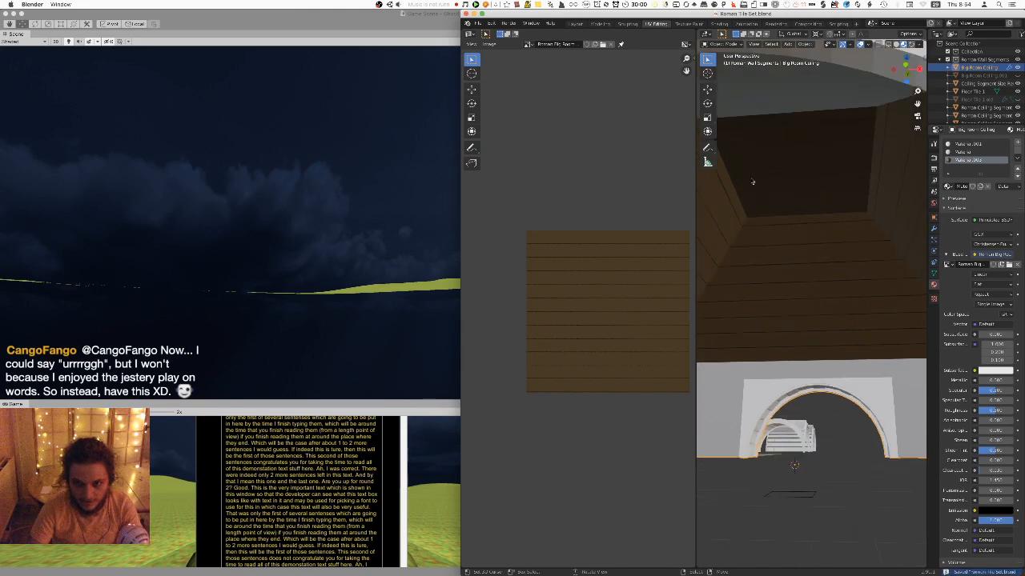
{"action": "left_click", "coordinate": [478, 22]}
{"action": "mouse_move", "coordinate": [494, 138]}
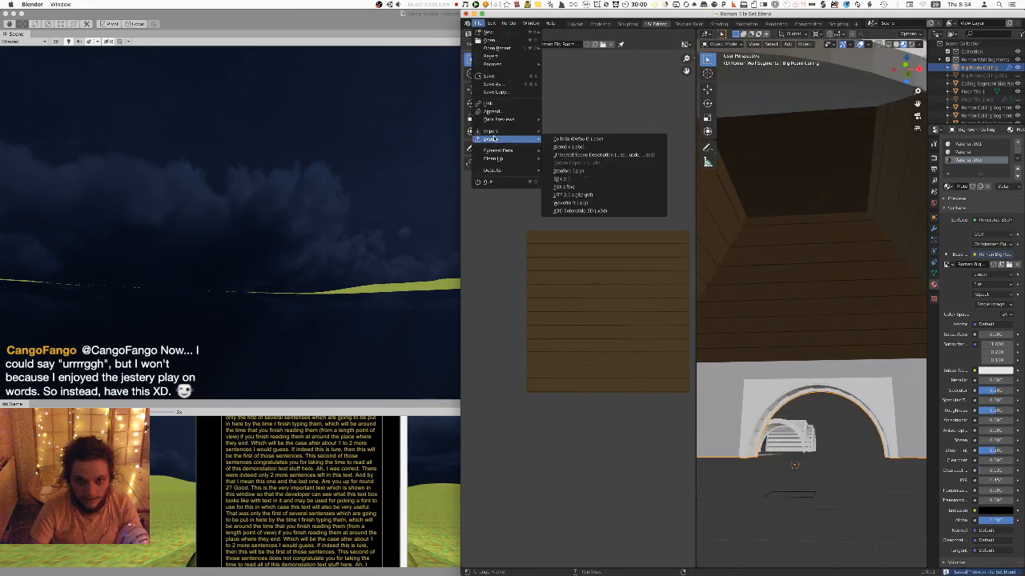
{"action": "left_click", "coordinate": [567, 187]}
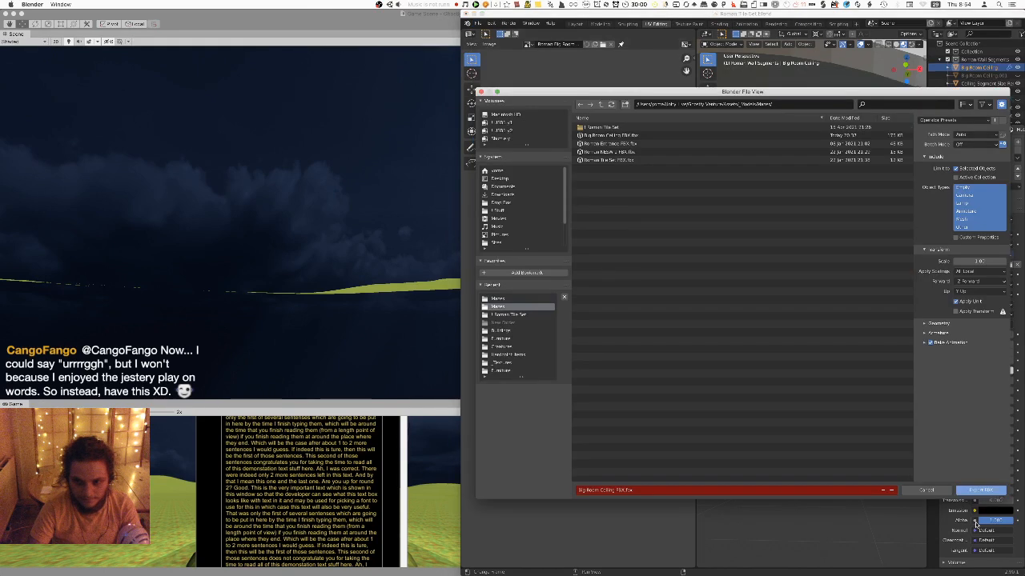
{"action": "left_click", "coordinate": [983, 490]}
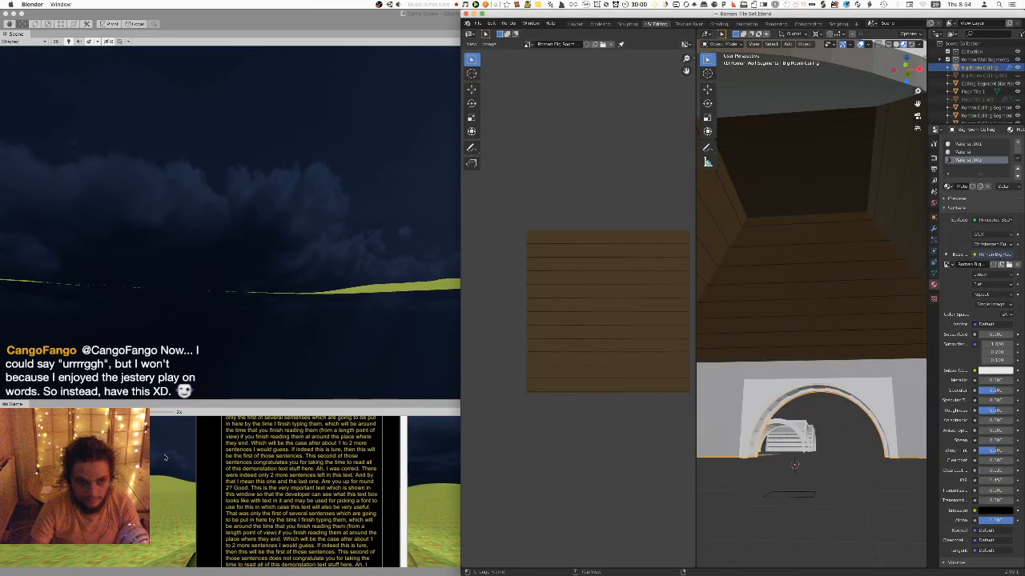
Switch to Unity, inspect the re-exported ceiling and the room's point light in play mode, and stop the game
{"action": "left_click", "coordinate": [165, 458]}
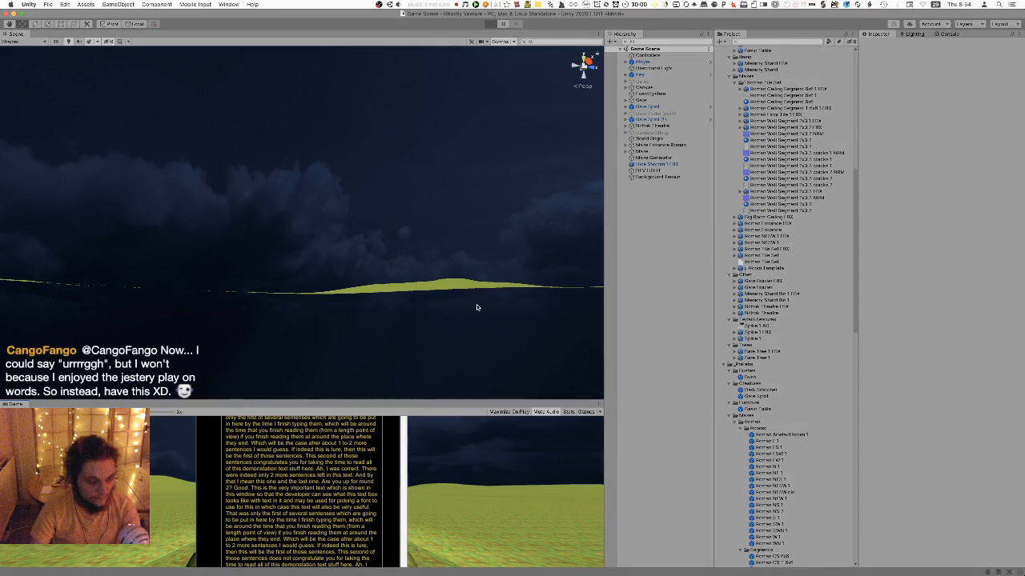
{"action": "right_click_drag", "start_coordinate": [371, 219], "coordinate": [392, 249]}
{"action": "left_click", "coordinate": [316, 341]}
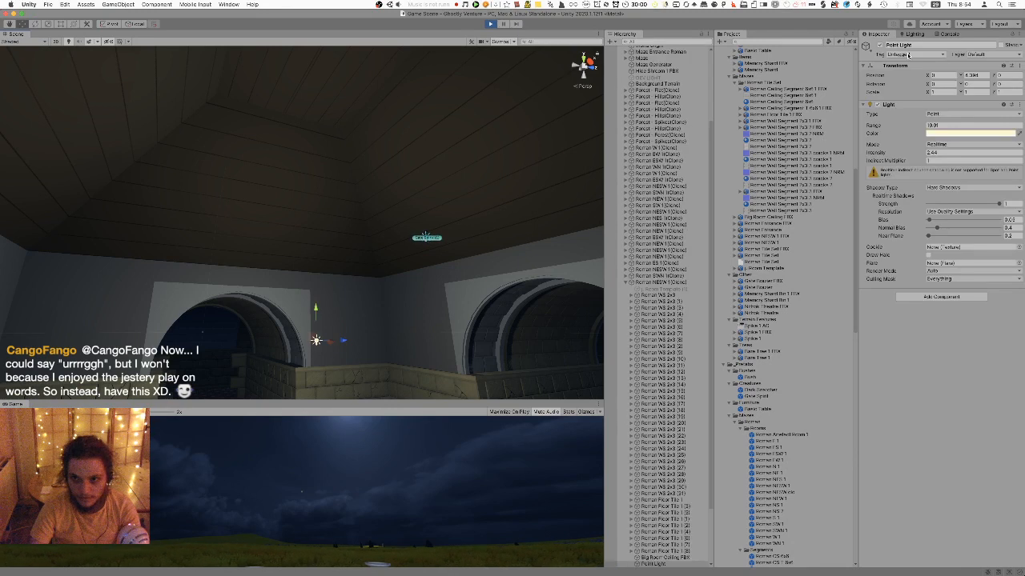
{"action": "key", "text": "super+p"}
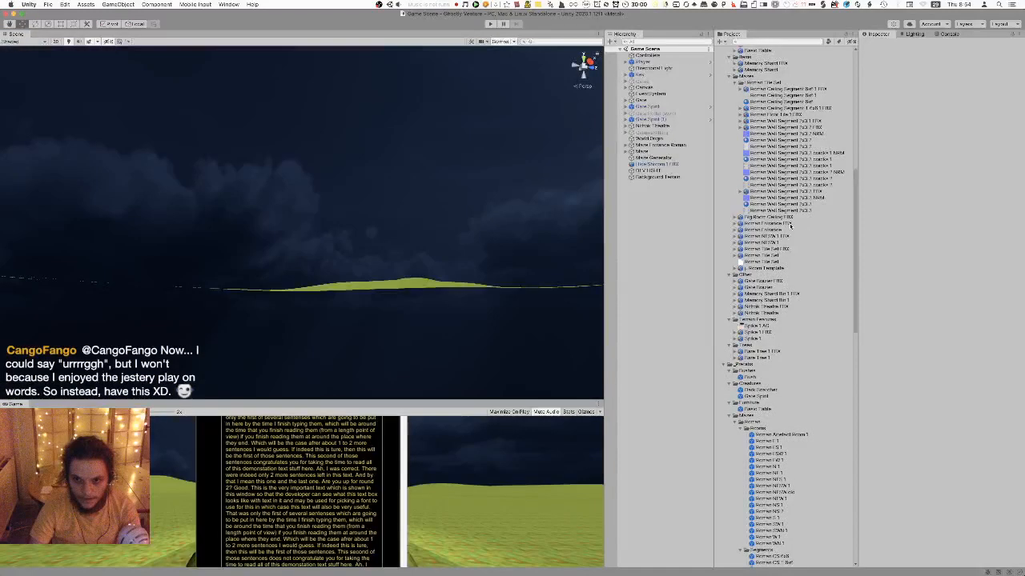
Open the Roman NESW 1 prefab, set its Point Light intensity to 5, and return to the game scene
{"action": "left_click", "coordinate": [789, 217]}
{"action": "scroll", "coordinate": [796, 203], "scroll_direction": "up", "scroll_amount": 2}
{"action": "scroll", "coordinate": [816, 224], "scroll_direction": "up", "scroll_amount": 3}
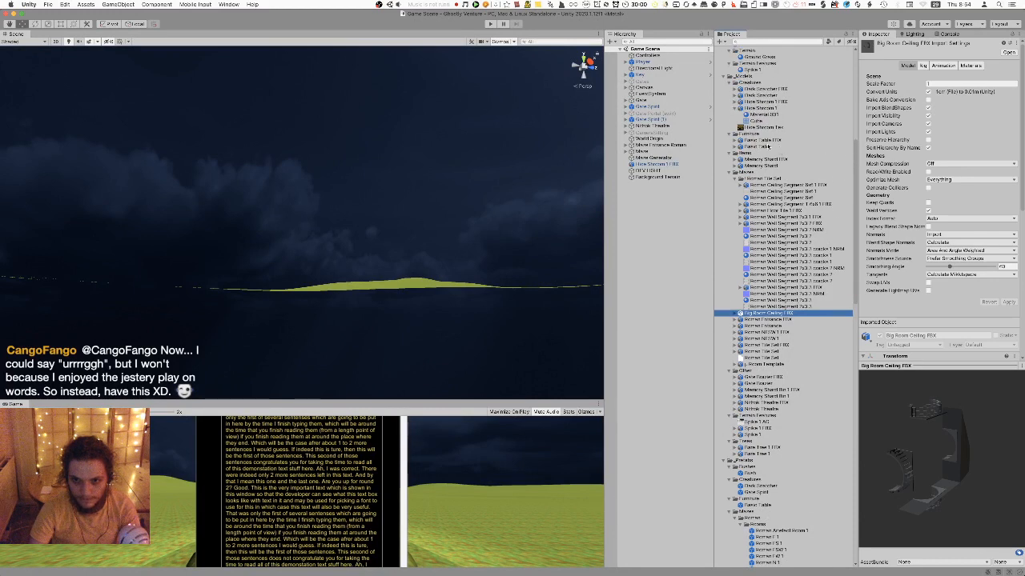
{"action": "scroll", "coordinate": [819, 187], "scroll_direction": "down", "scroll_amount": 8}
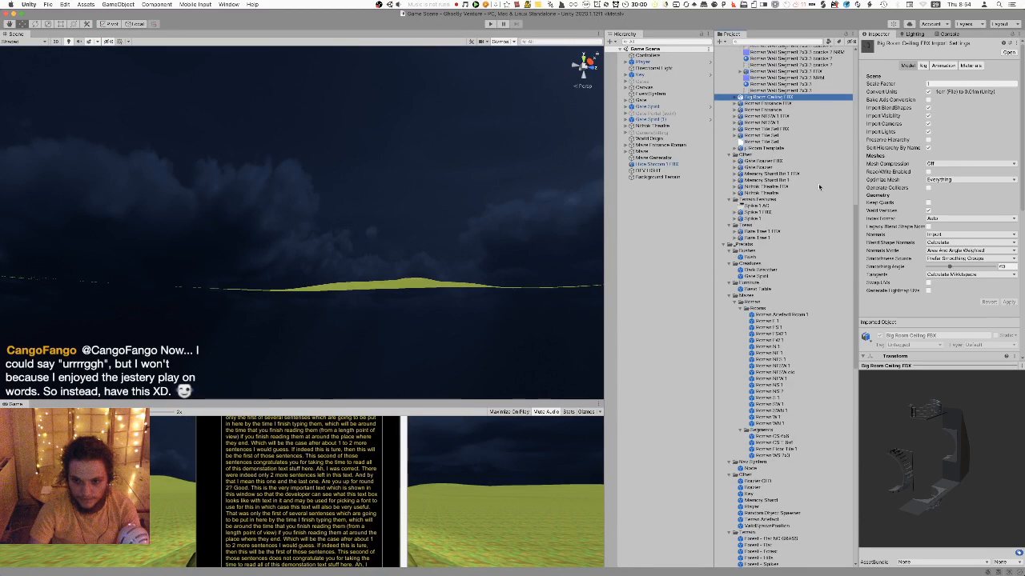
{"action": "left_click", "coordinate": [789, 366]}
{"action": "left_click", "coordinate": [911, 73]}
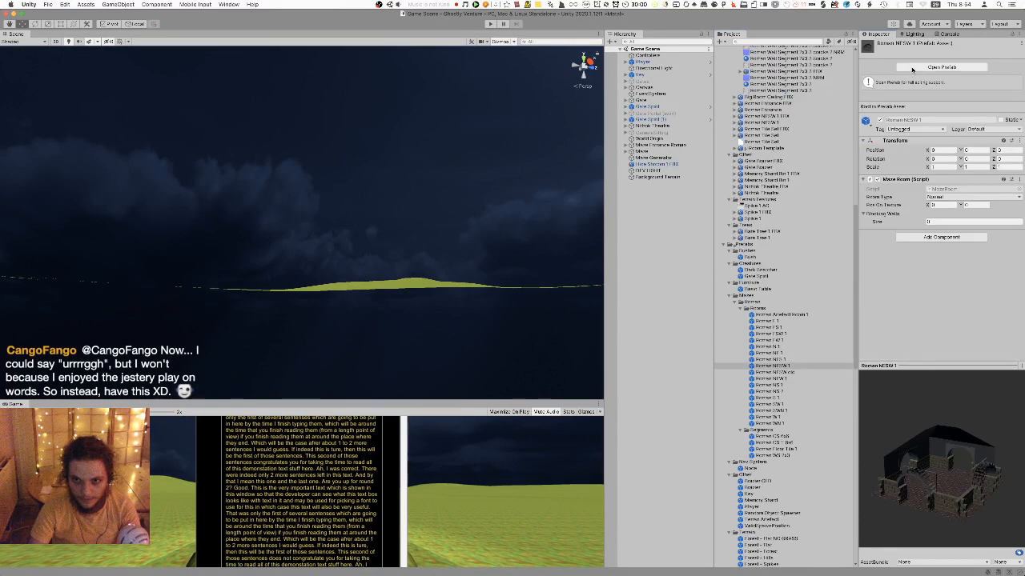
{"action": "left_click", "coordinate": [914, 68]}
{"action": "left_click", "coordinate": [647, 341]}
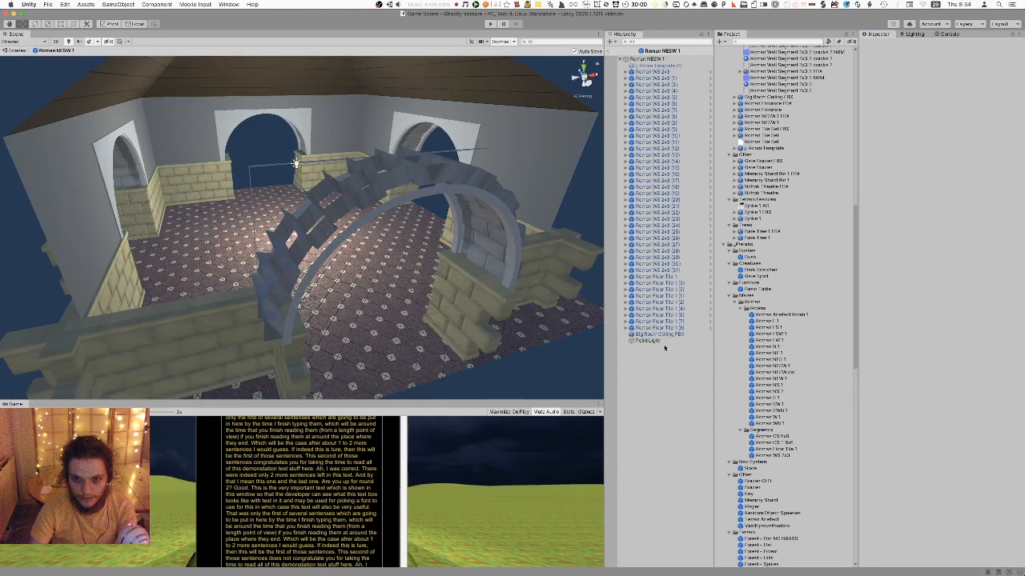
{"action": "left_click", "coordinate": [948, 153]}
{"action": "type", "text": "5"}
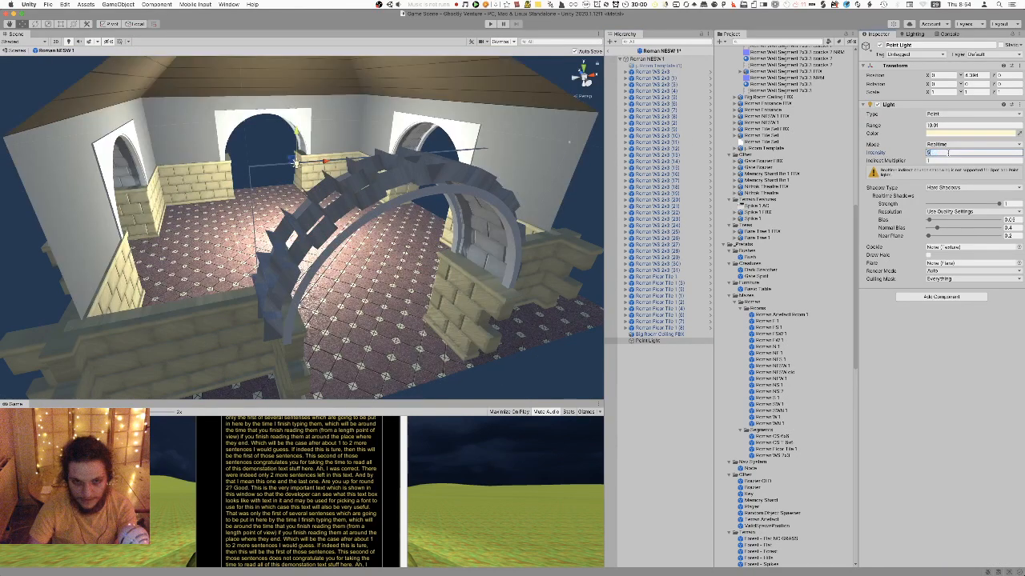
{"action": "left_click", "coordinate": [608, 51]}
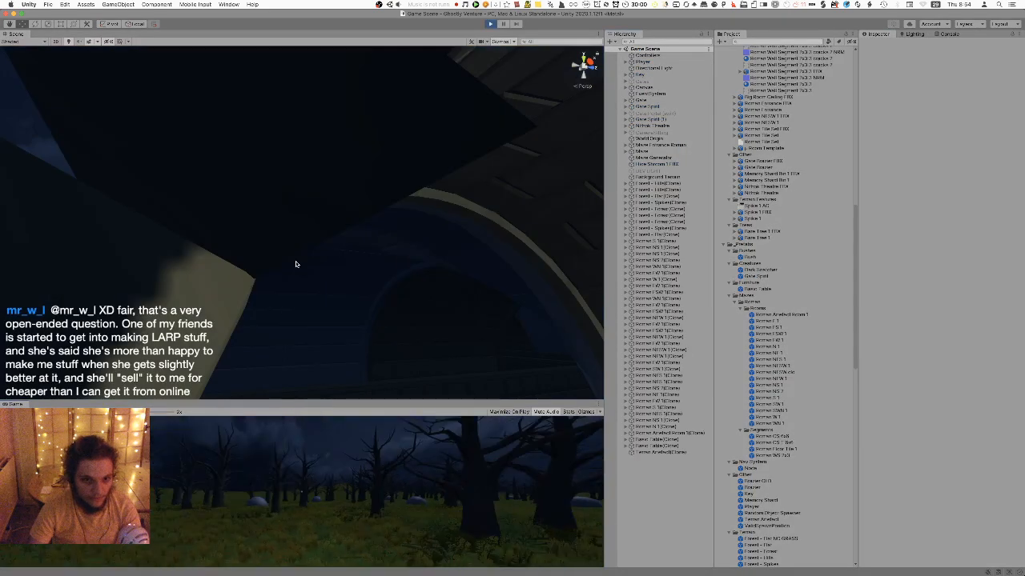
Examine the big room ceiling's planks under the brighter light in the maximized scene view, and stop the game
{"action": "right_click_drag", "start_coordinate": [296, 261], "coordinate": [249, 261]}
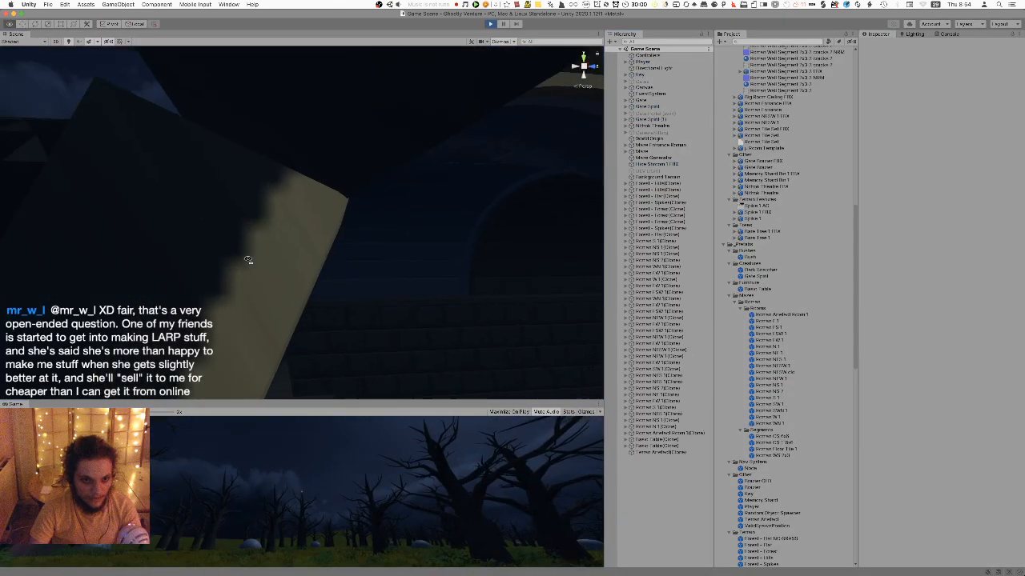
{"action": "key", "text": "shift+space"}
{"action": "right_click_drag", "start_coordinate": [366, 230], "coordinate": [297, 230]}
{"action": "key", "text": "s"}
{"action": "key", "text": "w"}
{"action": "key", "text": "w"}
{"action": "key", "text": "d"}
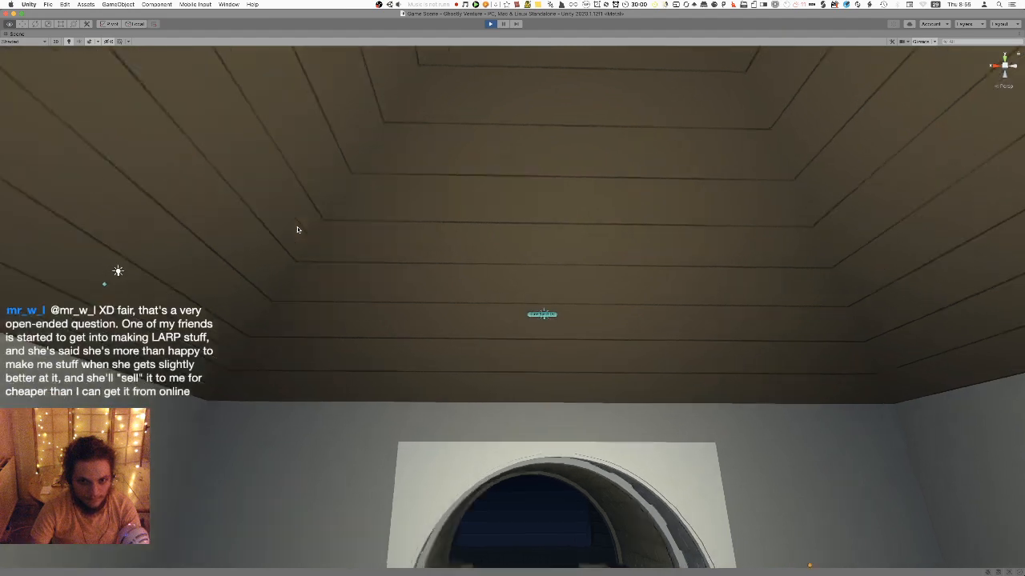
{"action": "key", "text": "shift+space"}
{"action": "left_click", "coordinate": [489, 24]}
Switch to Pixelmator Pro and paint a vertical joint across the middle of the top plank with the 3 px HB brush
{"action": "key", "text": "super+Tab"}
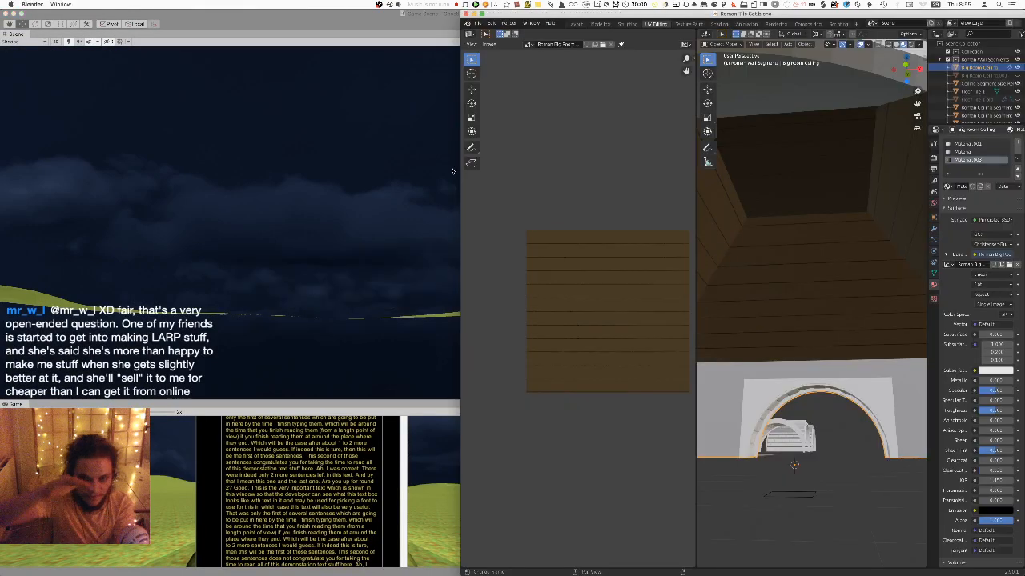
{"action": "key", "text": "super+Tab"}
{"action": "key", "text": "super+Tab"}
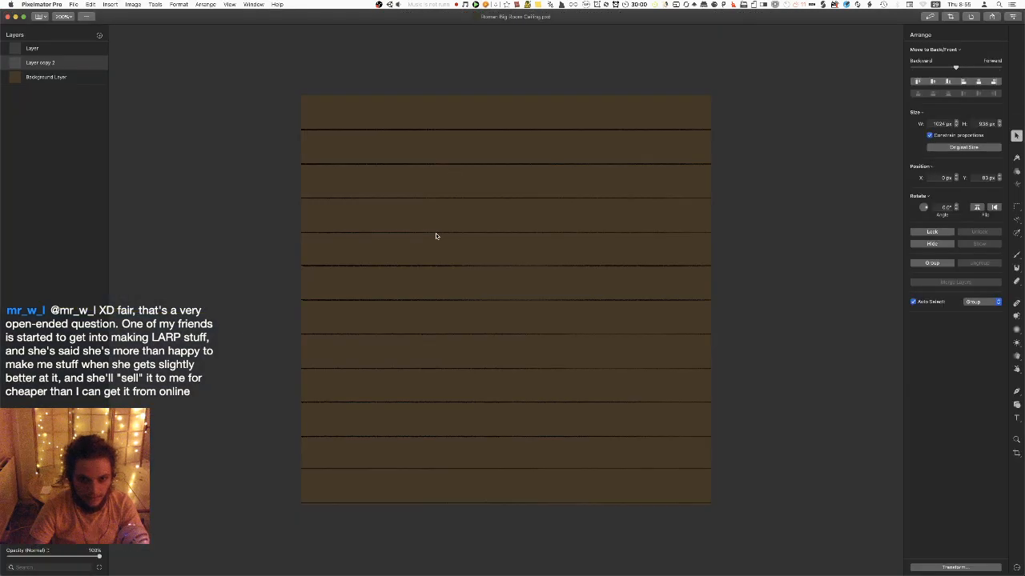
{"action": "left_click", "coordinate": [339, 136]}
{"action": "key", "text": "b"}
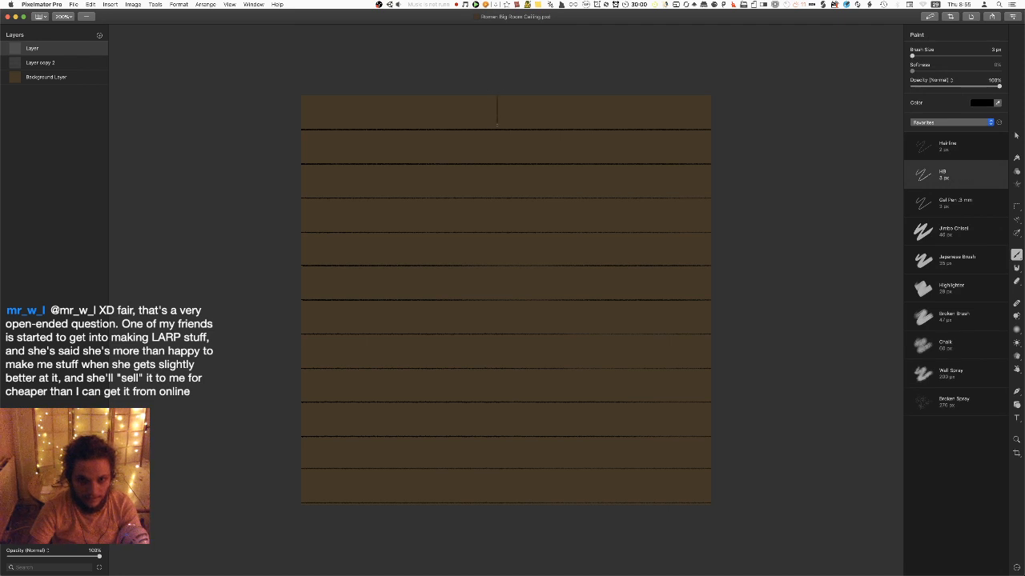
{"action": "key", "text": "super+z"}
{"action": "left_click_drag", "start_coordinate": [517, 136], "coordinate": [511, 150]}
{"action": "key", "text": "super+z"}
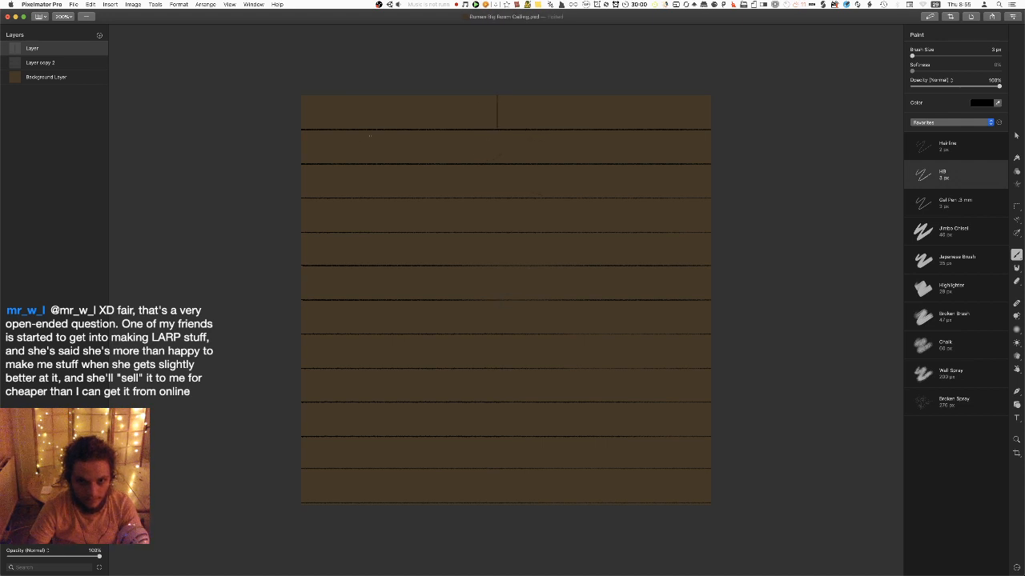
Paint two vertical joints across the second plank and one across the middle of the third plank
{"action": "left_click_drag", "start_coordinate": [393, 130], "coordinate": [440, 95]}
{"action": "key", "text": "super+z"}
{"action": "left_click_drag", "start_coordinate": [434, 159], "coordinate": [570, 138]}
{"action": "key", "text": "super+z"}
{"action": "key", "text": "super+z"}
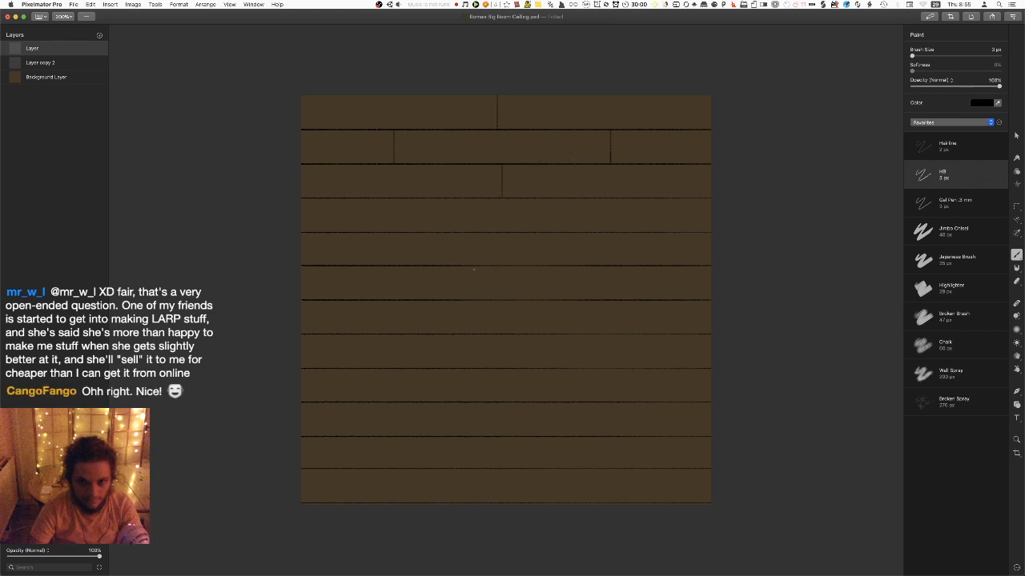
Paint a middle joint across the fifth, seventh, ninth and eleventh planks
{"action": "left_click_drag", "start_coordinate": [495, 210], "coordinate": [494, 251]}
{"action": "key", "text": "super+z"}
{"action": "left_click_drag", "start_coordinate": [492, 370], "coordinate": [493, 395]}
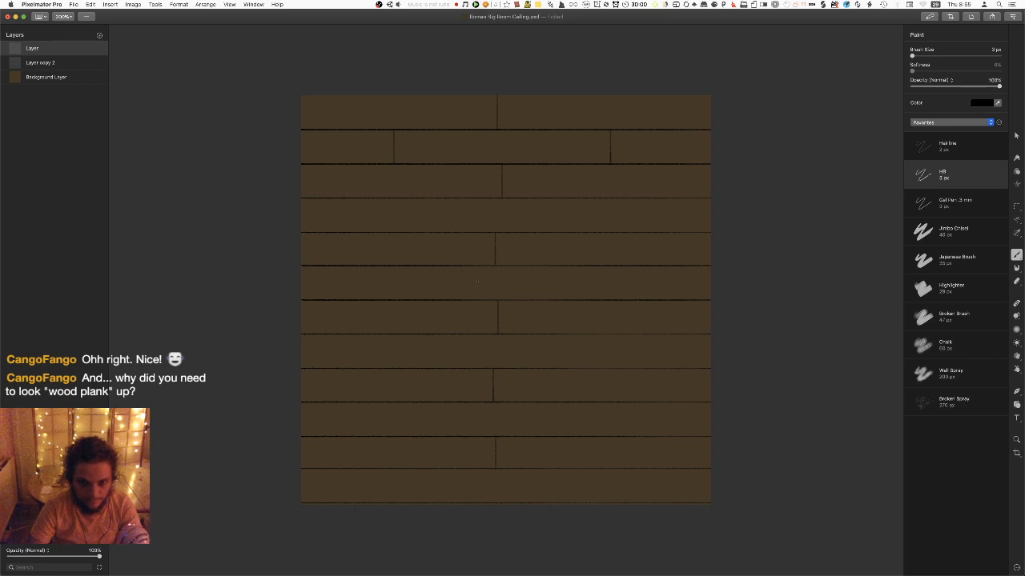
Paint a left joint in the fourth plank and right joints in the fourth, sixth, eighth, tenth and twelfth planks
{"action": "key", "text": "super+z"}
{"action": "left_click_drag", "start_coordinate": [497, 96], "coordinate": [497, 484], "text": "shift"}
{"action": "key", "text": "super+z"}
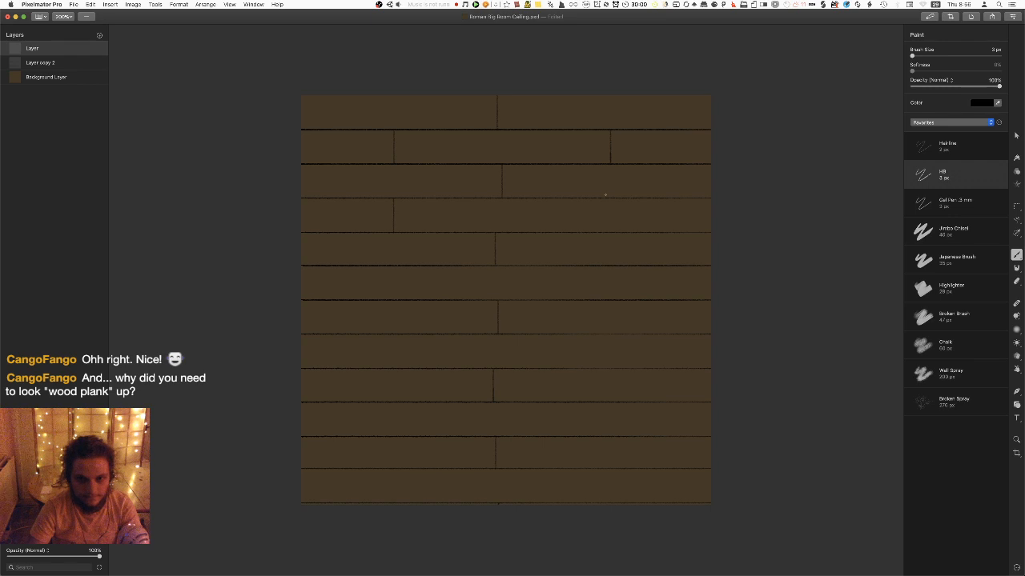
{"action": "left_click_drag", "start_coordinate": [535, 211], "coordinate": [402, 230]}
{"action": "key", "text": "super+z"}
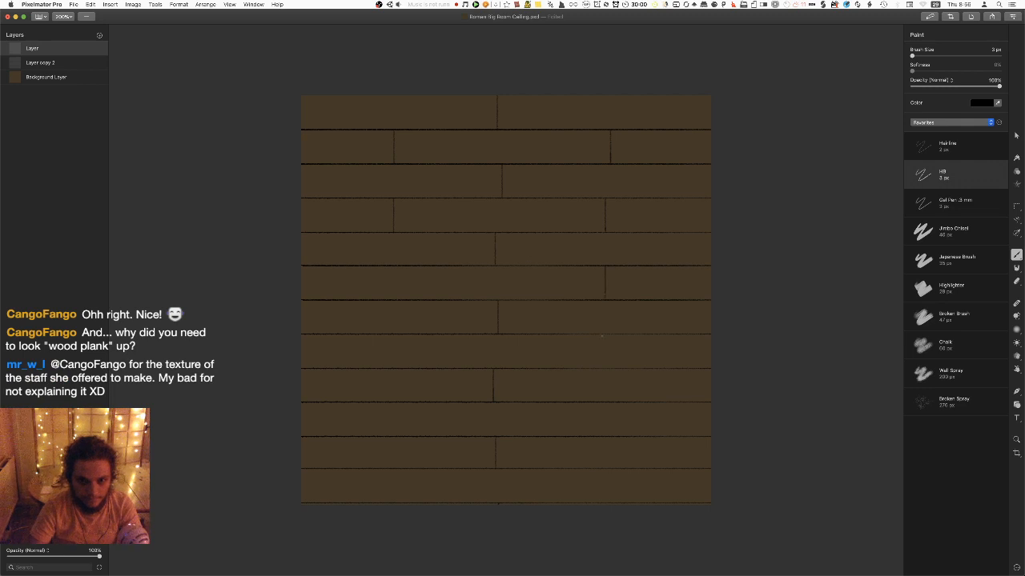
{"action": "key", "text": "super+z"}
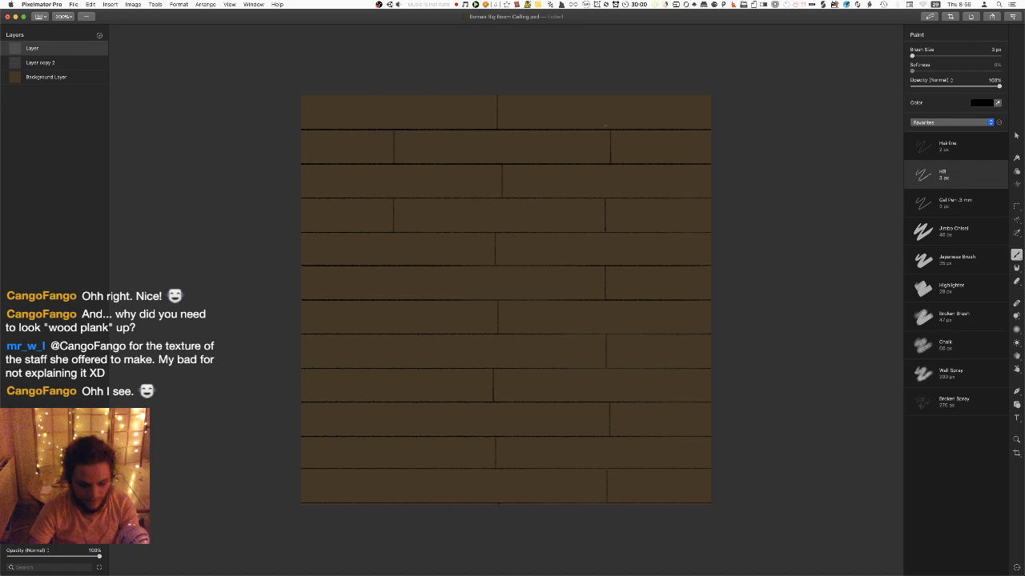
Redraw the second plank's right joint slightly further left, in line with the right joints below it
{"action": "key", "text": "m"}
{"action": "left_click_drag", "start_coordinate": [594, 120], "coordinate": [651, 199]}
{"action": "left_click_drag", "start_coordinate": [581, 108], "coordinate": [642, 188]}
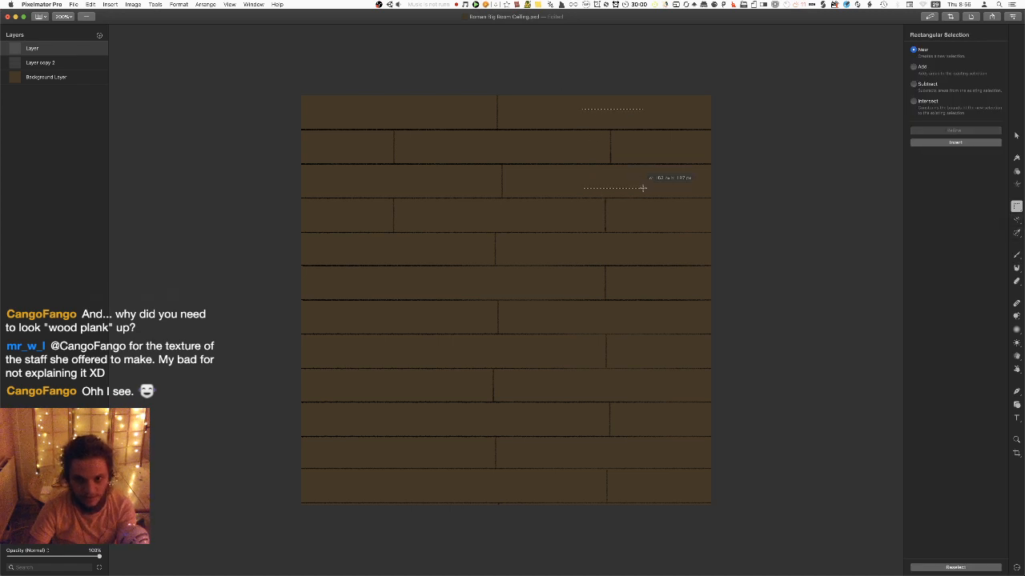
{"action": "key", "text": "b"}
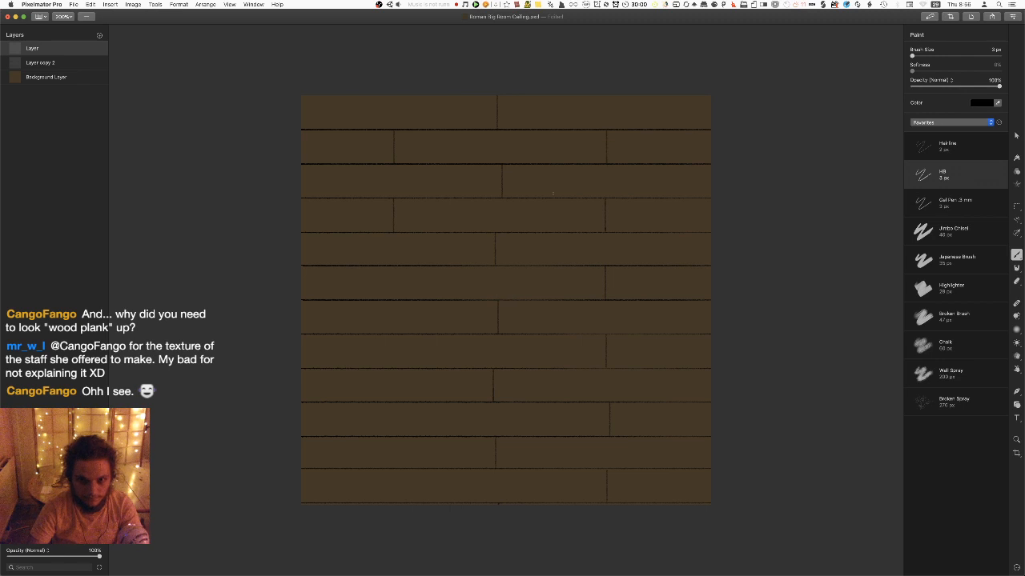
Paint the left joints across the sixth, eighth, tenth and twelfth planks, lined up with those above
{"action": "left_click_drag", "start_coordinate": [400, 263], "coordinate": [519, 207]}
{"action": "key", "text": "super+z"}
{"action": "key", "text": "super+z"}
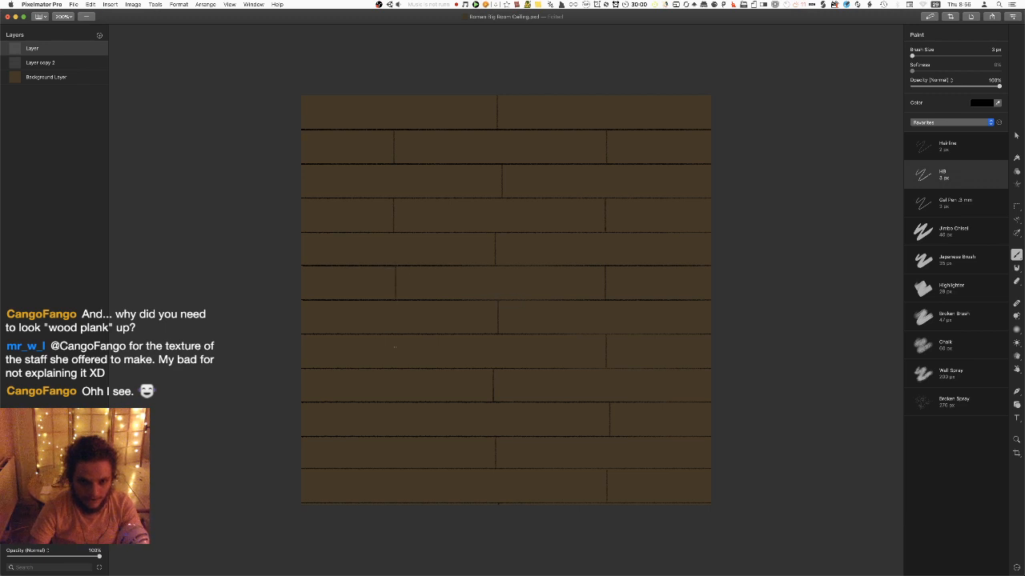
{"action": "left_click_drag", "start_coordinate": [393, 302], "coordinate": [393, 358]}
{"action": "key", "text": "super+z"}
{"action": "key", "text": "super+z"}
{"action": "key", "text": "super+z"}
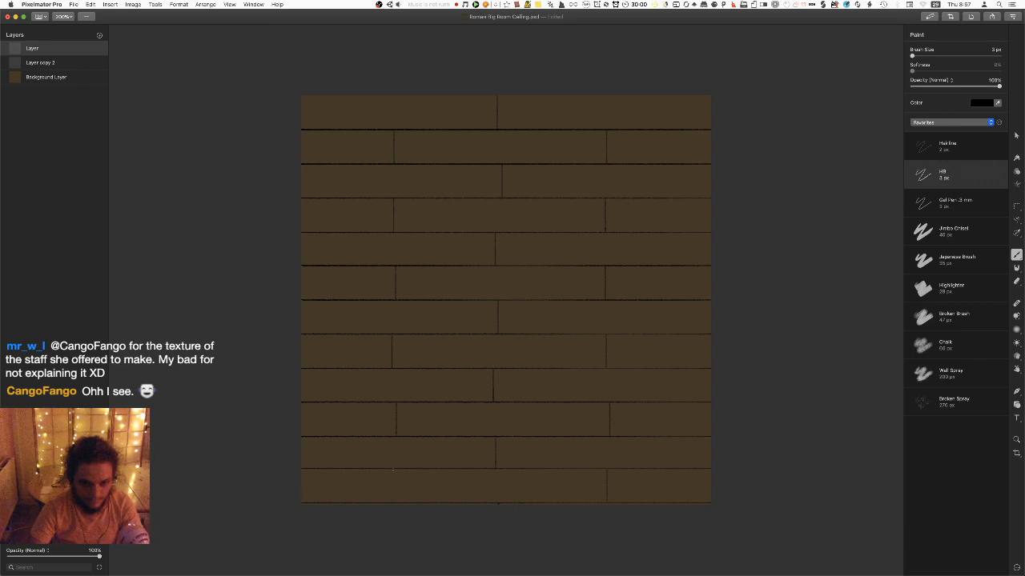
Save the ceiling PSD and export it as PNG with the sRGB profile, replacing Roman Big Room Ceiling.png
{"action": "key", "text": "super+s"}
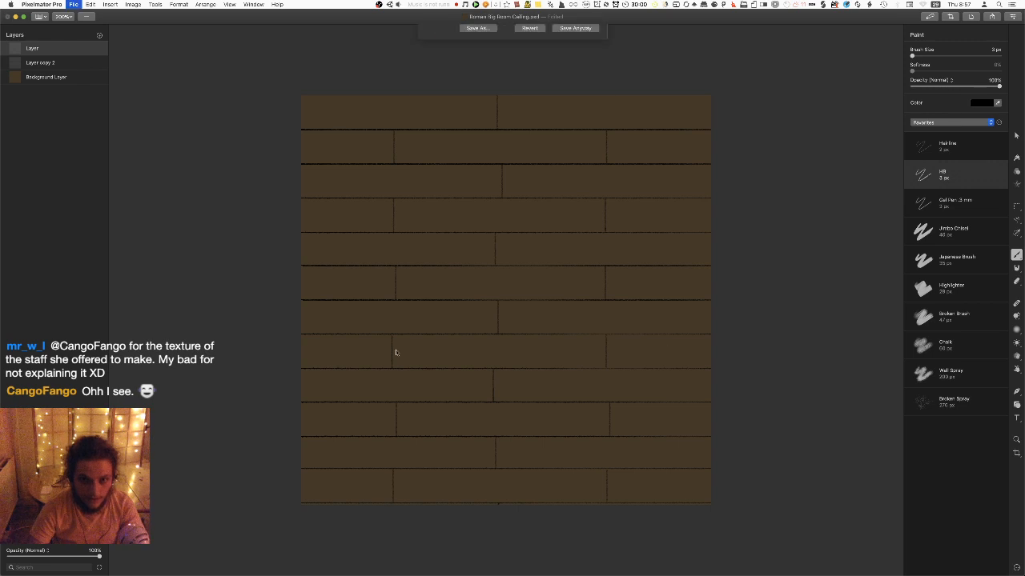
{"action": "key", "text": "Return"}
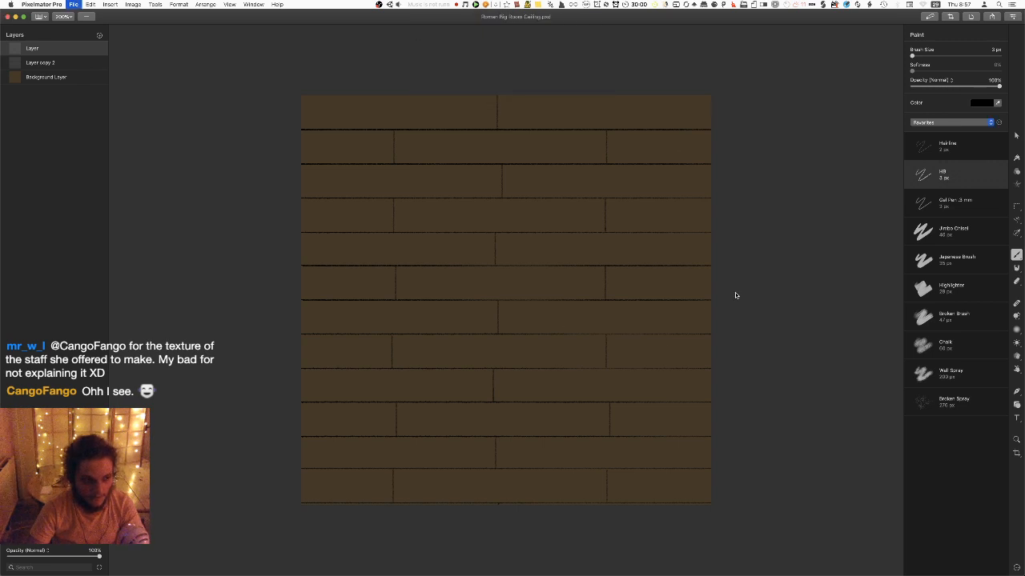
{"action": "key", "text": "shift+super+e"}
{"action": "left_click", "coordinate": [674, 199]}
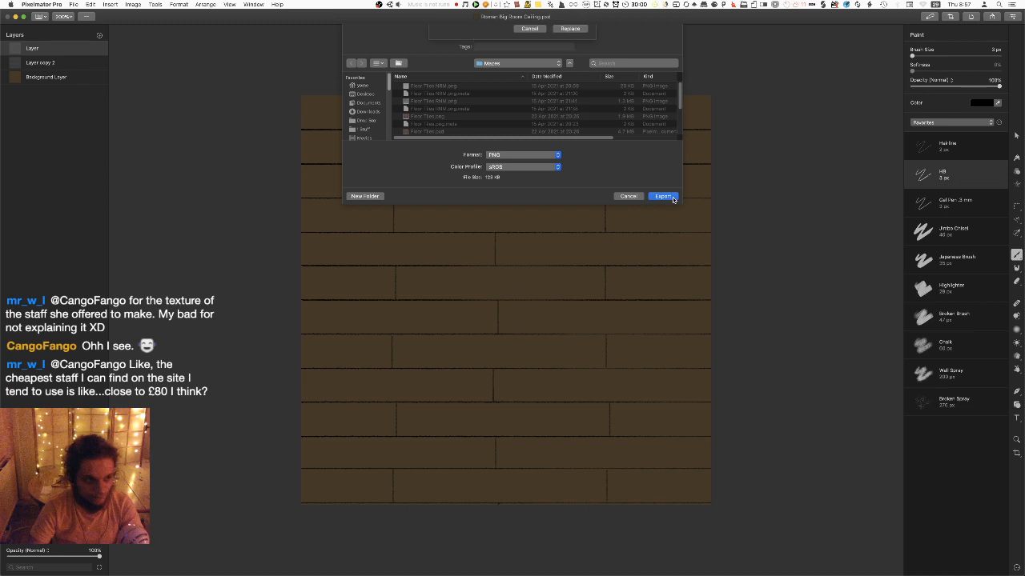
{"action": "left_click", "coordinate": [580, 73]}
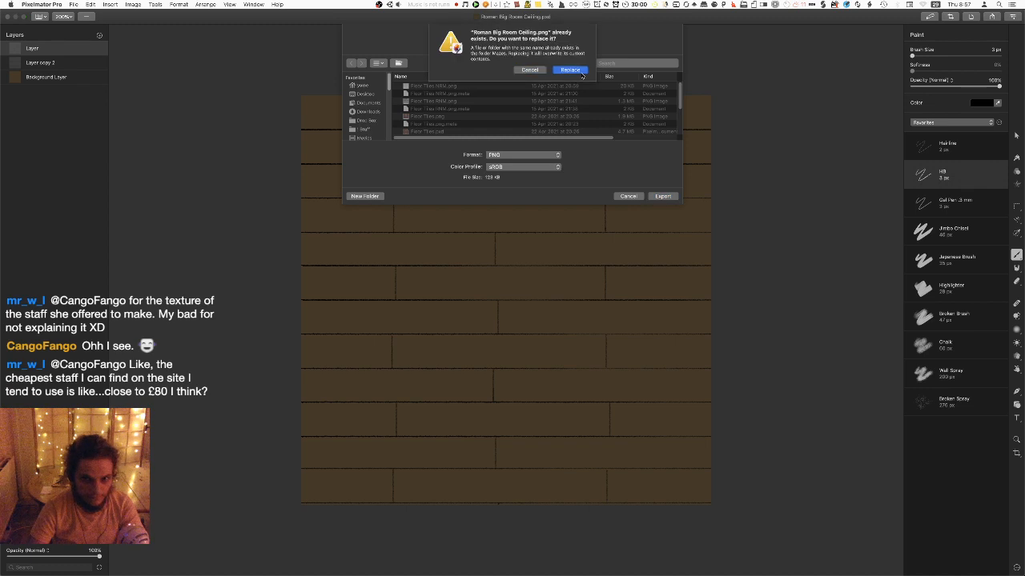
{"action": "key", "text": "super+s"}
Switch to Unity and examine the jointed plank texture on the big room ceiling in the maximized scene view
{"action": "key", "text": "super+Tab"}
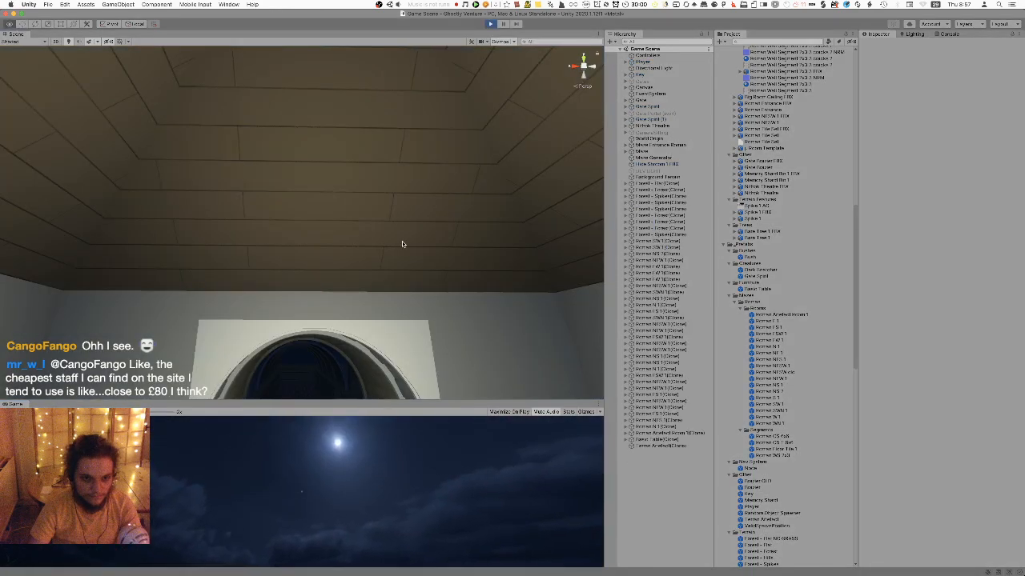
{"action": "key", "text": "shift+space"}
{"action": "right_click_drag", "start_coordinate": [402, 244], "coordinate": [721, 349]}
{"action": "scroll", "coordinate": [639, 253], "scroll_direction": "up", "scroll_amount": 2}
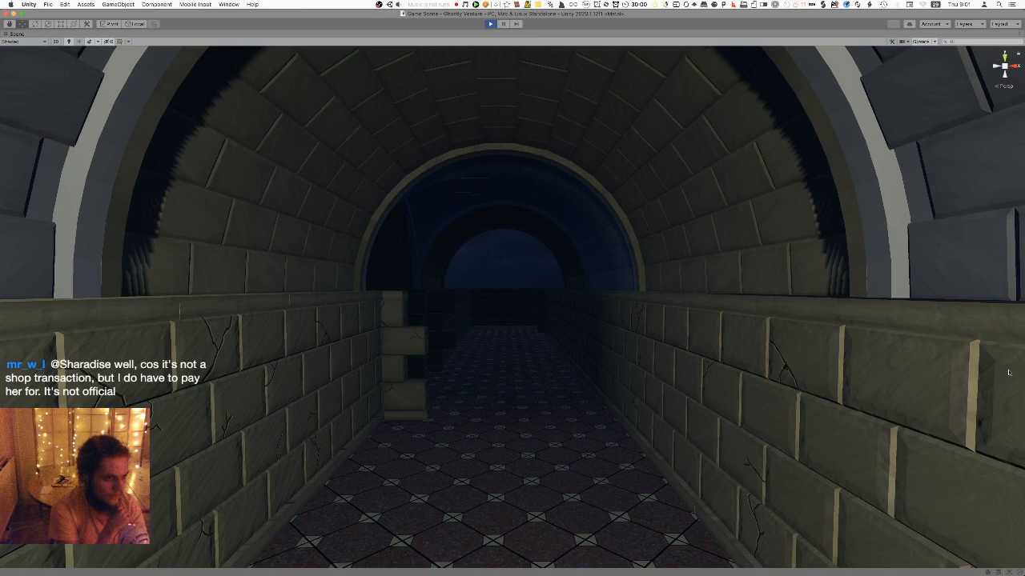
{"action": "right_click_drag", "start_coordinate": [809, 316], "coordinate": [541, 241]}
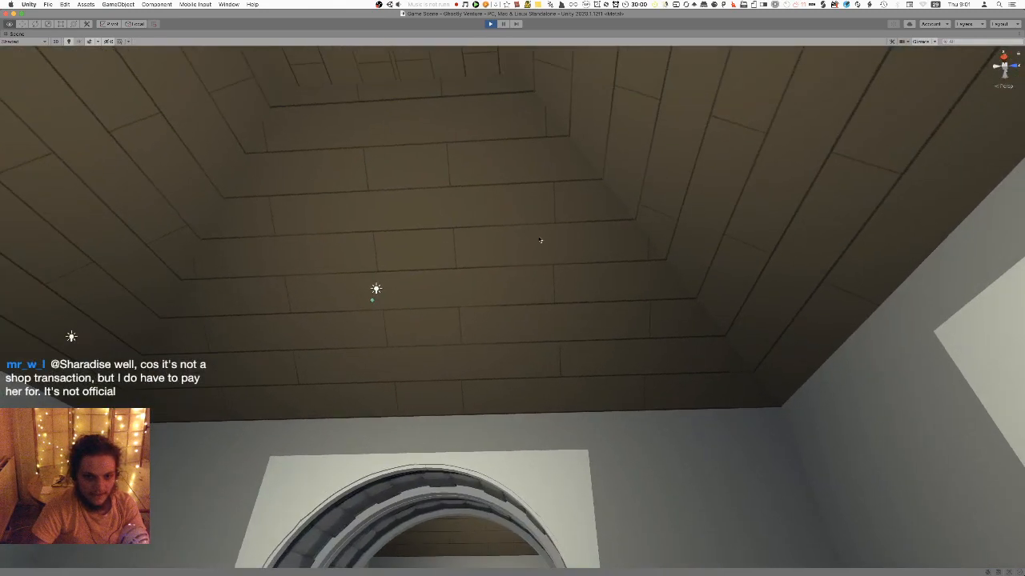
Switch to Pixelmator Pro, make a rectangular selection around the whole plank texture and try to shift the selected area
{"action": "key", "text": "super+Tab"}
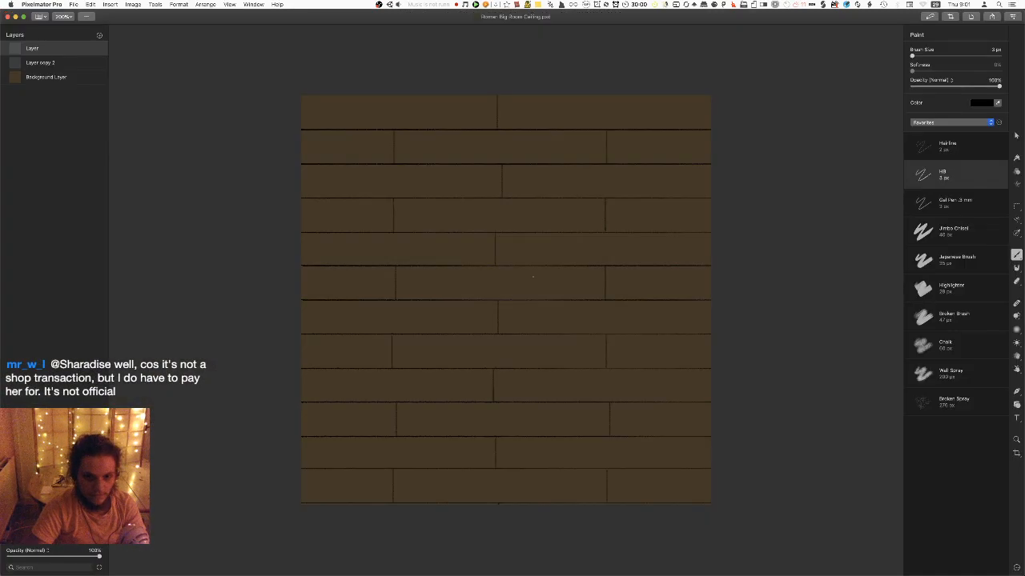
{"action": "scroll", "coordinate": [532, 277], "scroll_direction": "up", "scroll_amount": 3}
{"action": "scroll", "coordinate": [534, 279], "scroll_direction": "down", "scroll_amount": 3}
{"action": "key", "text": "F1"}
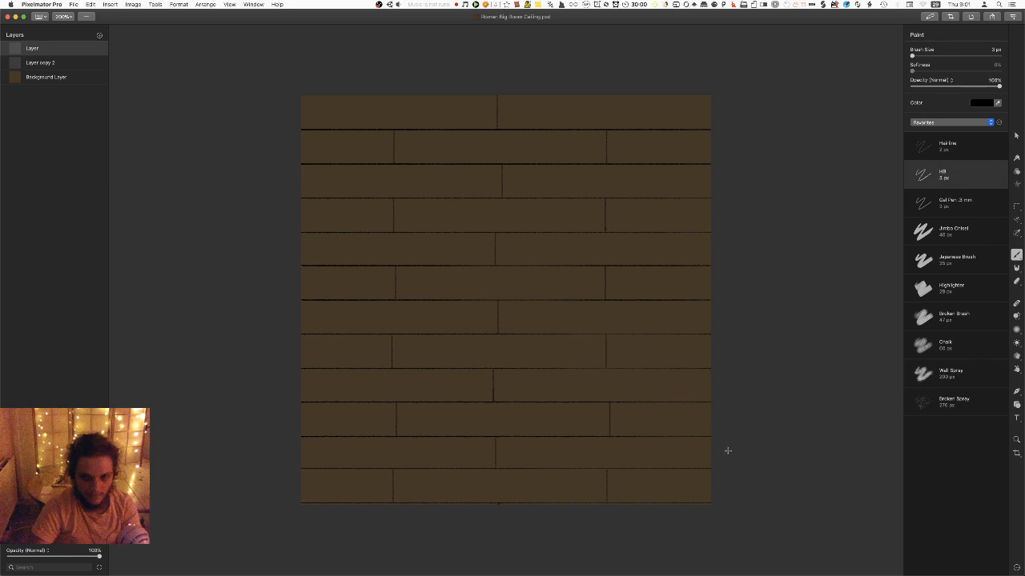
{"action": "key", "text": "m"}
{"action": "mouse_move", "coordinate": [756, 526]}
{"action": "left_mouse_down"}
{"action": "mouse_move", "coordinate": [339, 142]}
{"action": "mouse_move", "coordinate": [306, 85]}
{"action": "mouse_move", "coordinate": [280, 88]}
{"action": "left_mouse_up"}
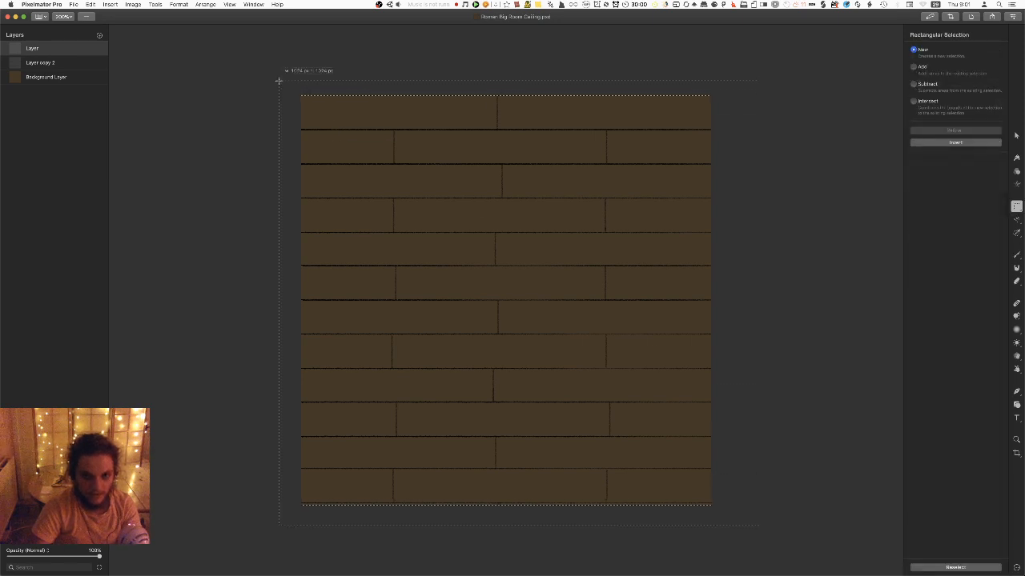
{"action": "left_click_drag", "start_coordinate": [545, 261], "coordinate": [477, 299]}
{"action": "left_click_drag", "start_coordinate": [434, 222], "coordinate": [393, 200]}
{"action": "key", "text": "super+z"}
{"action": "key", "text": "super+z"}
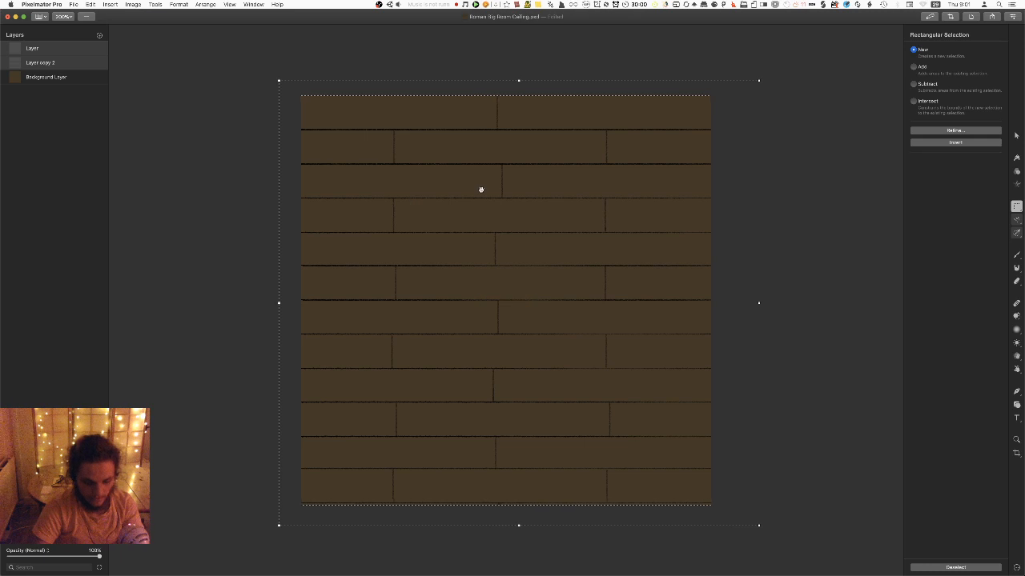
Try to move the two plank line layers sideways, and revert the ceiling document to discard the changes
{"action": "key", "text": "v"}
{"action": "left_click_drag", "start_coordinate": [501, 198], "coordinate": [346, 204]}
{"action": "key", "text": "super+z"}
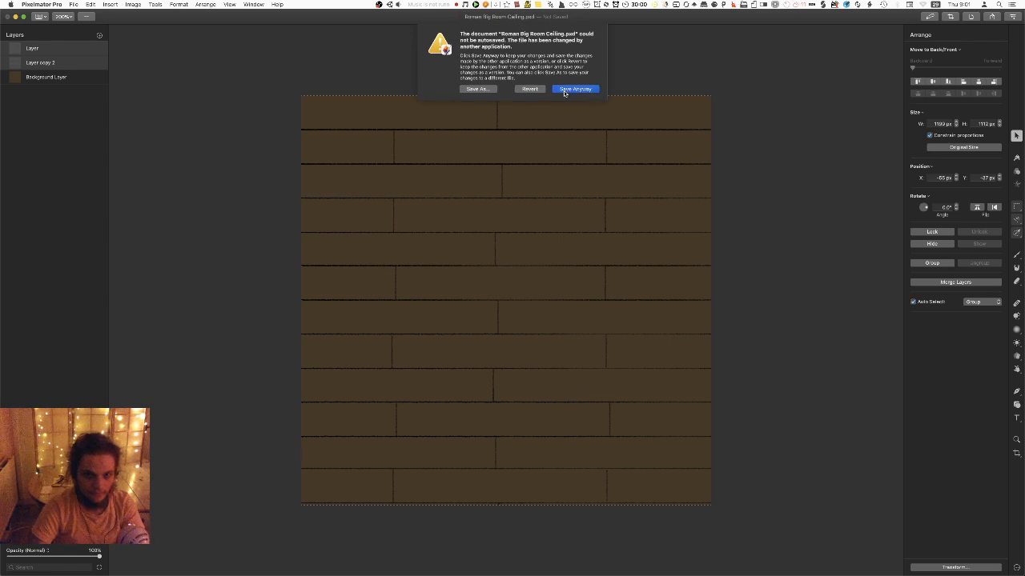
{"action": "left_click", "coordinate": [530, 89]}
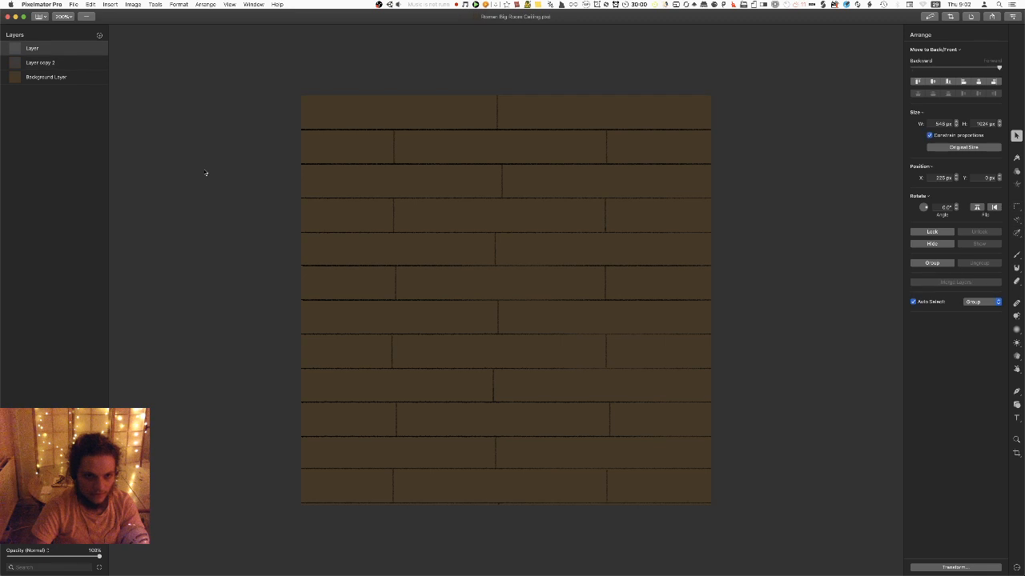
Switch to Unity and fly the scene view back under the big room ceiling to examine how its plank joints repeat
{"action": "key", "text": "super+Tab"}
{"action": "left_click", "coordinate": [379, 332]}
{"action": "right_click_drag", "start_coordinate": [379, 331], "coordinate": [306, 348]}
{"action": "key", "text": "e"}
{"action": "mouse_move", "coordinate": [563, 211]}
{"action": "right_mouse_down"}
{"action": "mouse_move", "coordinate": [549, 217]}
{"action": "mouse_move", "coordinate": [580, 222]}
{"action": "right_mouse_up"}
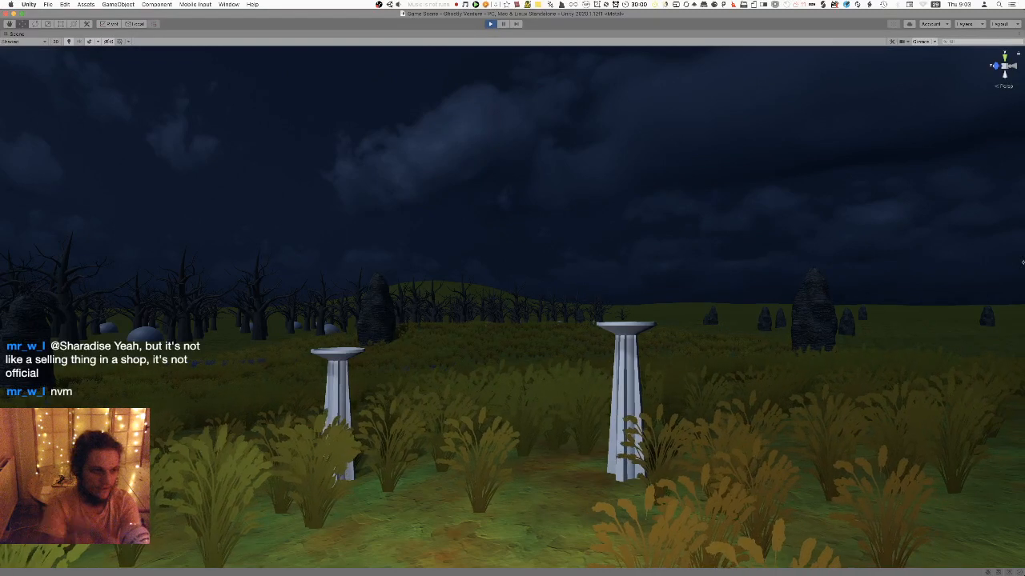
{"action": "left_click", "coordinate": [716, 257]}
{"action": "right_click_drag", "start_coordinate": [564, 331], "coordinate": [598, 106]}
{"action": "right_click_drag", "start_coordinate": [506, 203], "coordinate": [310, 198]}
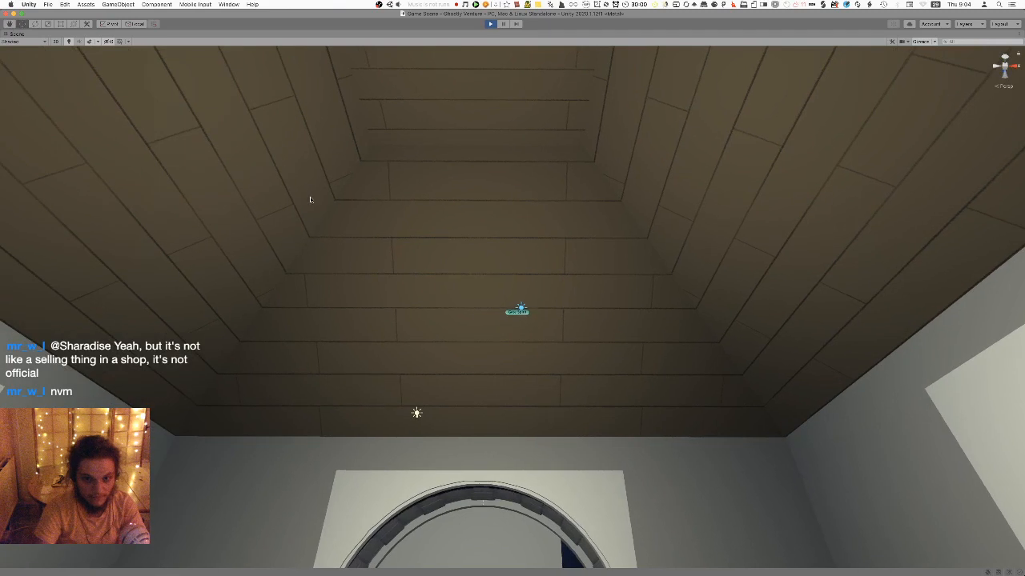
Switch to Blender and reload Roman Big Room Ceiling.png as the base color texture of the ceiling material
{"action": "key", "text": "super+Tab"}
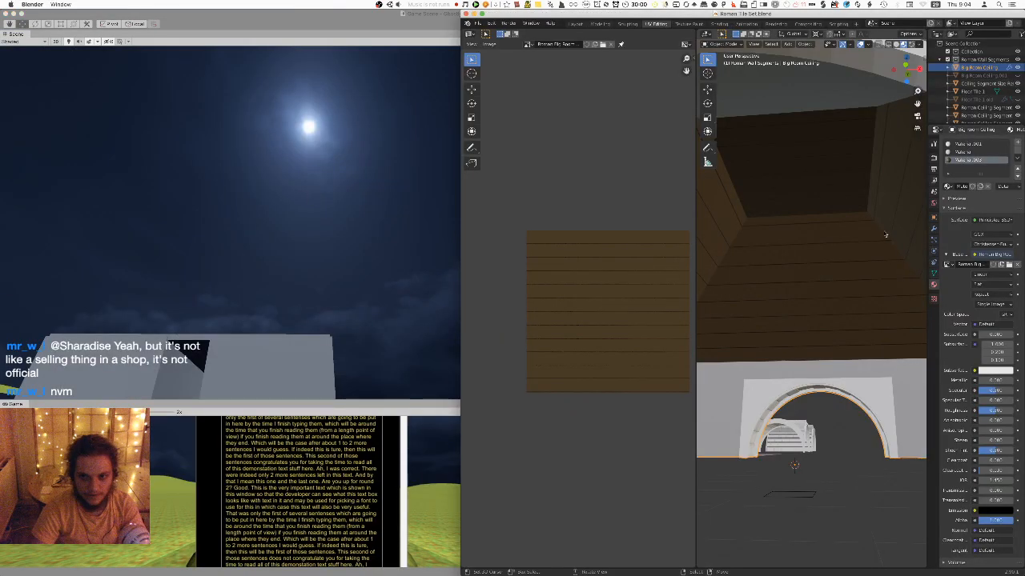
{"action": "left_click", "coordinate": [1008, 265]}
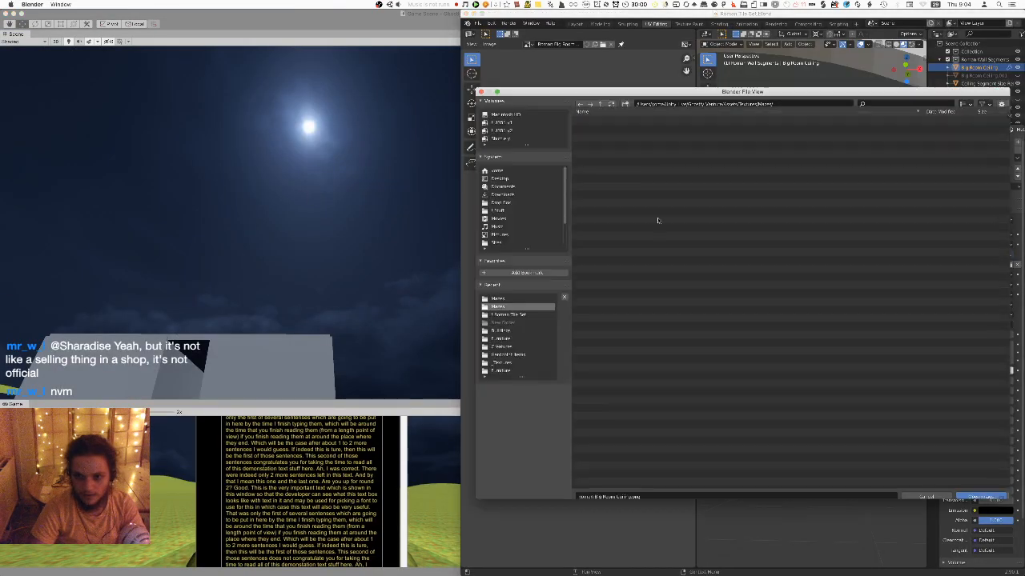
{"action": "double_click", "coordinate": [632, 170]}
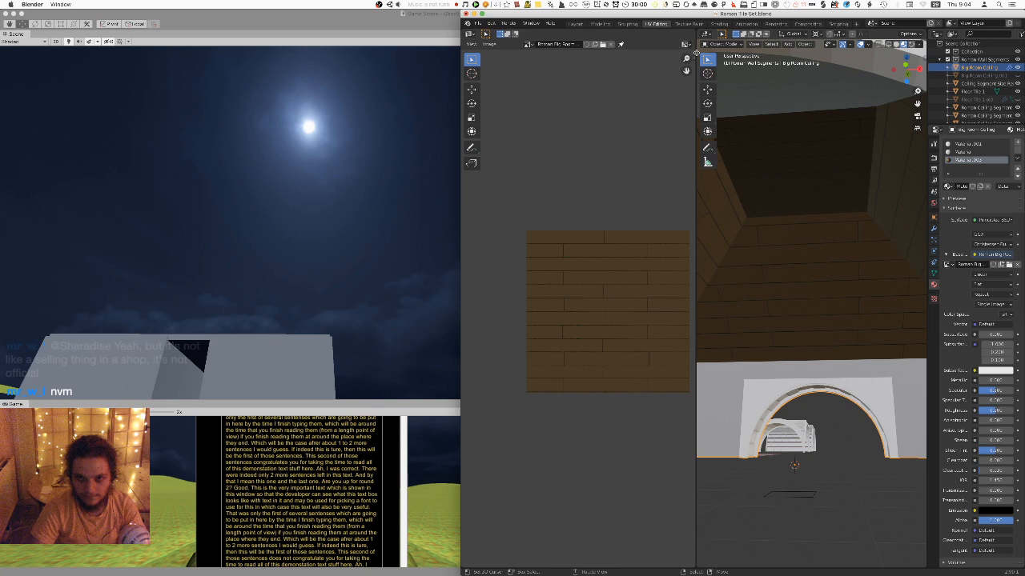
Widen the Blender window and put the big room ceiling in Edit Mode to show its UVs over the plank texture
{"action": "left_click_drag", "start_coordinate": [460, 26], "coordinate": [239, 27]}
{"action": "middle_click_drag", "start_coordinate": [684, 275], "coordinate": [661, 562]}
{"action": "key", "text": "Tab"}
{"action": "scroll", "coordinate": [545, 278], "scroll_direction": "up", "scroll_amount": 2}
{"action": "scroll", "coordinate": [734, 270], "scroll_direction": "down", "scroll_amount": 2}
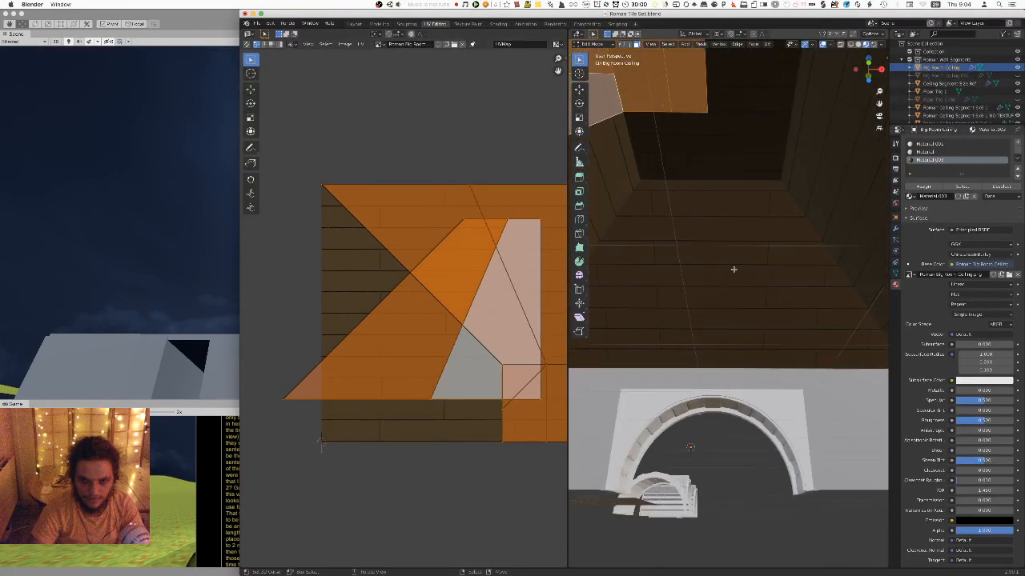
{"action": "middle_click_drag", "start_coordinate": [734, 270], "coordinate": [747, 289], "text": "shift"}
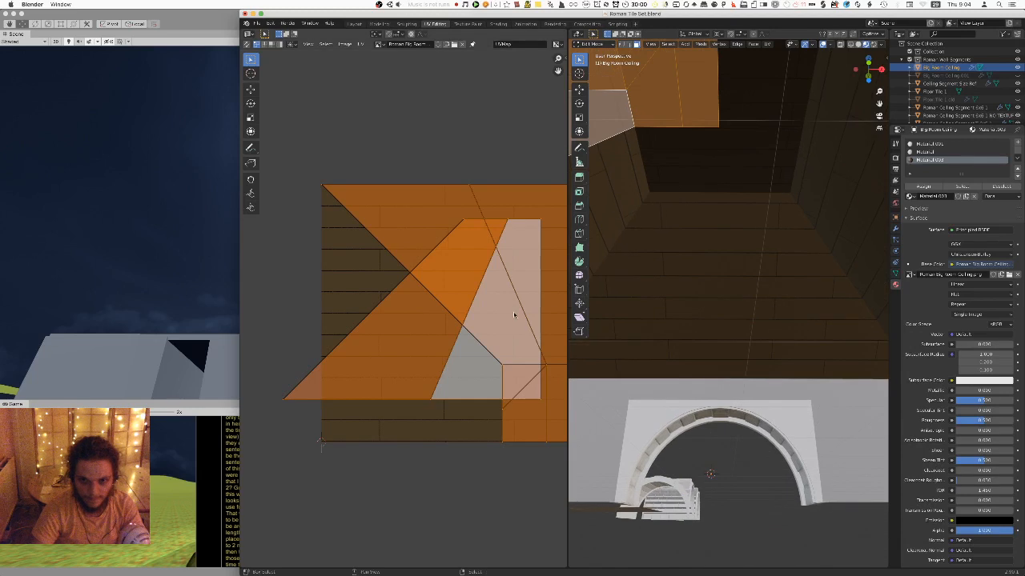
{"action": "key", "text": "g"}
{"action": "key", "text": "x"}
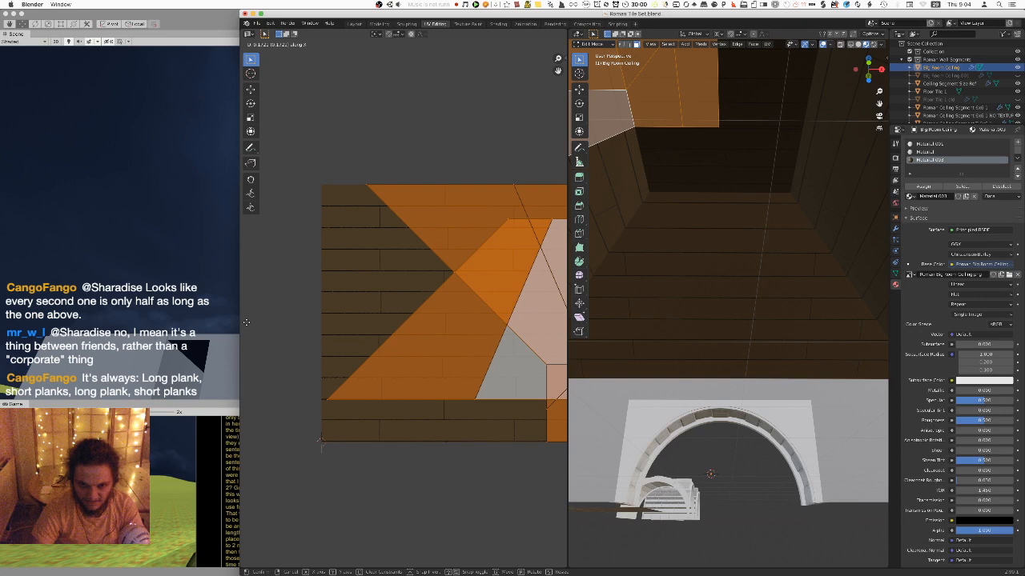
{"action": "left_click", "coordinate": [246, 325]}
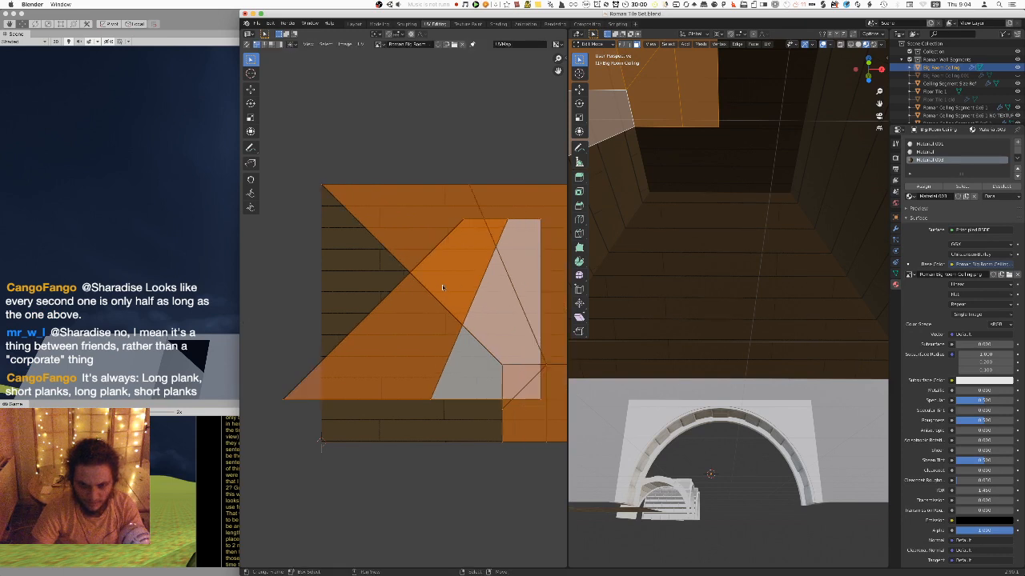
{"action": "key", "text": "g"}
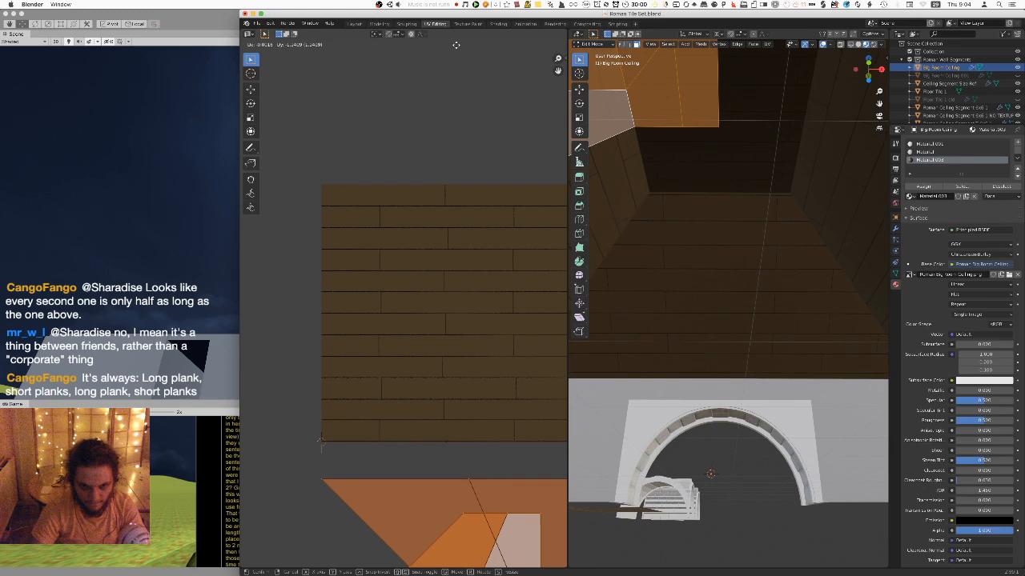
{"action": "key", "text": "Escape"}
{"action": "key", "text": "g"}
{"action": "key", "text": "Escape"}
{"action": "middle_click_drag", "start_coordinate": [432, 246], "coordinate": [387, 237]}
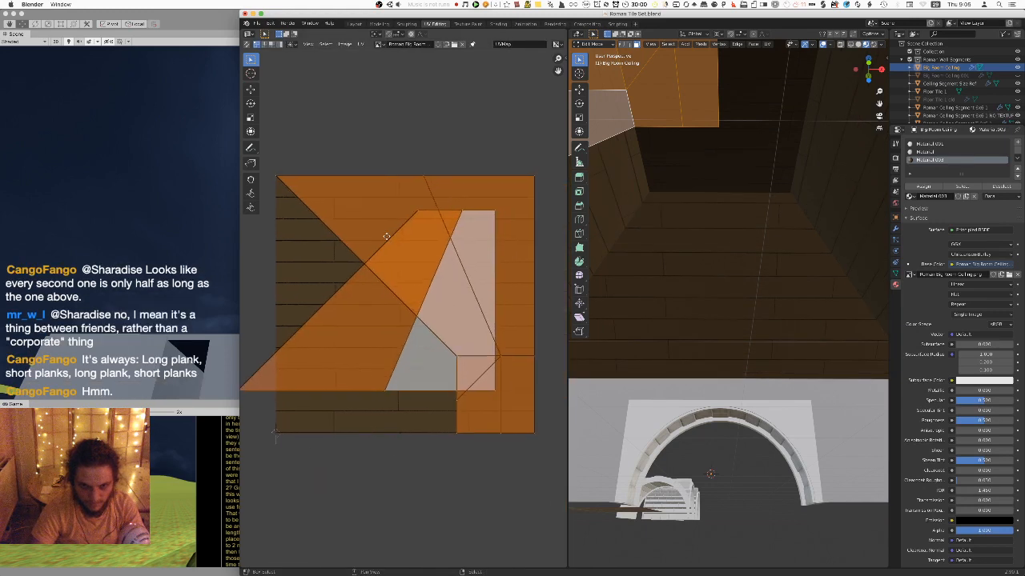
{"action": "key", "text": "g"}
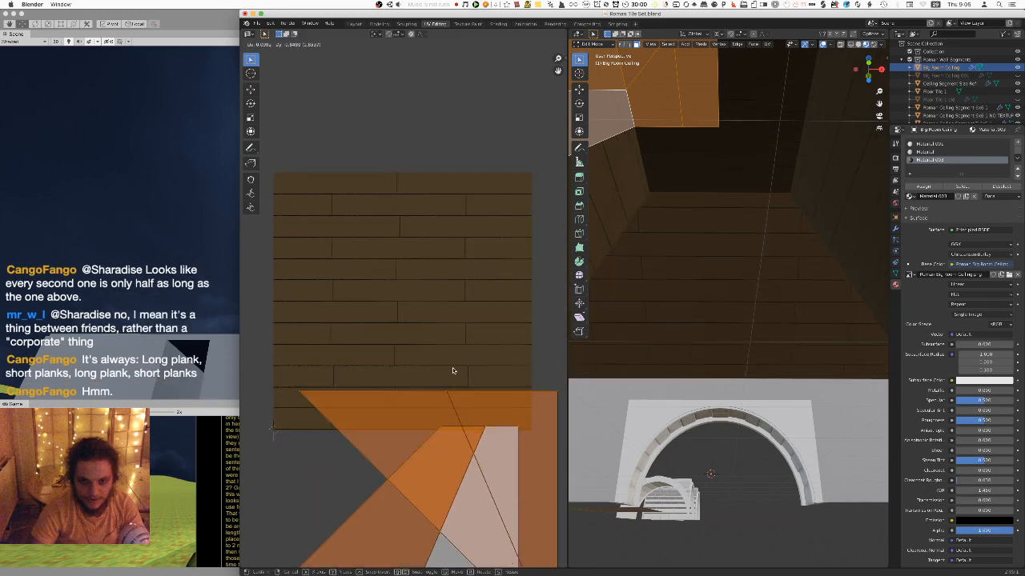
{"action": "key", "text": "Escape"}
Move the selected ceiling UVs about 1.1 units along negative X, and return to Object Mode with the file saved
{"action": "key", "text": "g"}
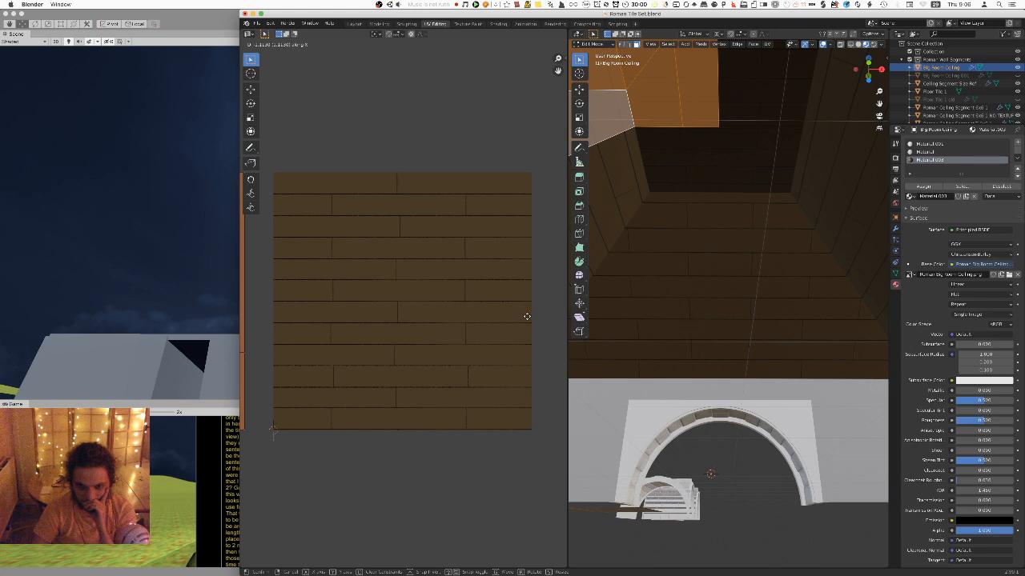
{"action": "left_click", "coordinate": [526, 317]}
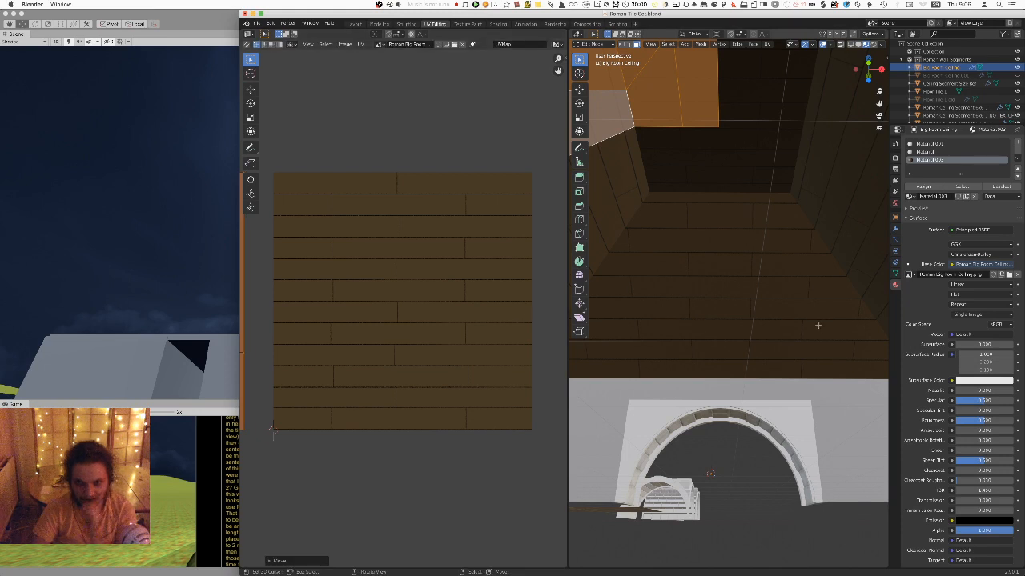
{"action": "key", "text": "Tab"}
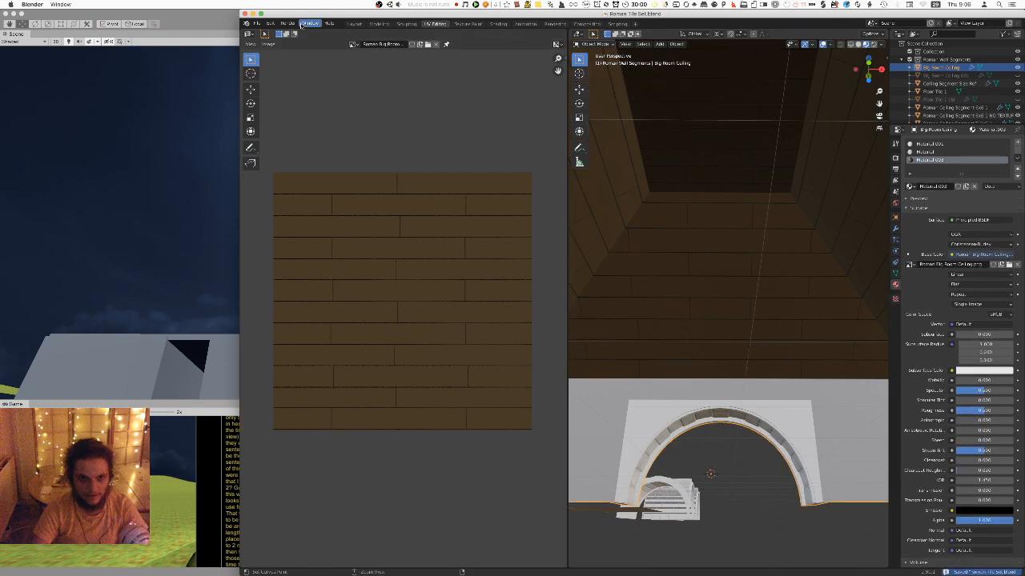
Export the big room ceiling model as FBX for the Unity project
{"action": "left_click", "coordinate": [256, 24]}
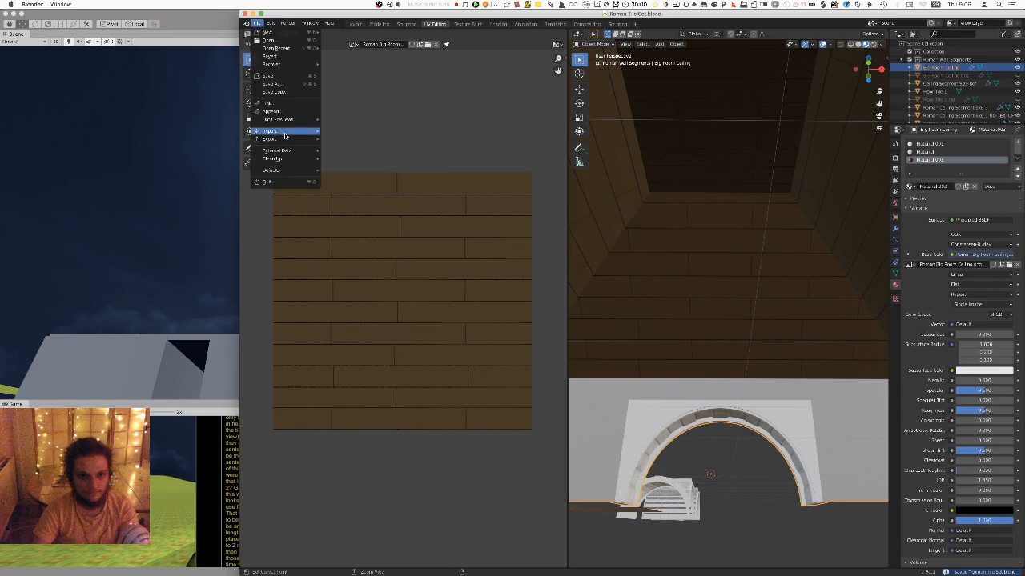
{"action": "mouse_move", "coordinate": [287, 141]}
{"action": "left_click", "coordinate": [344, 187]}
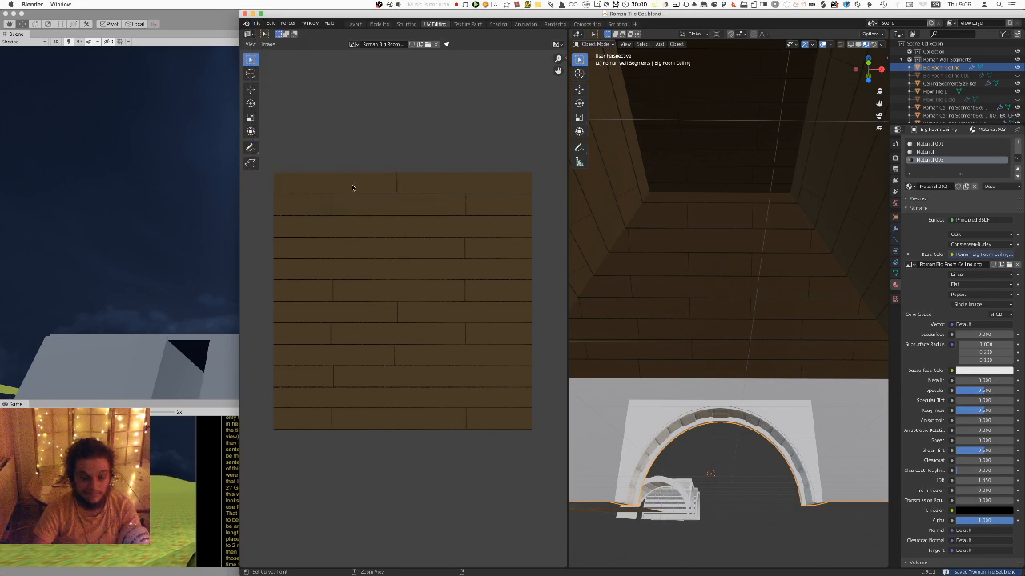
{"action": "left_click", "coordinate": [876, 489]}
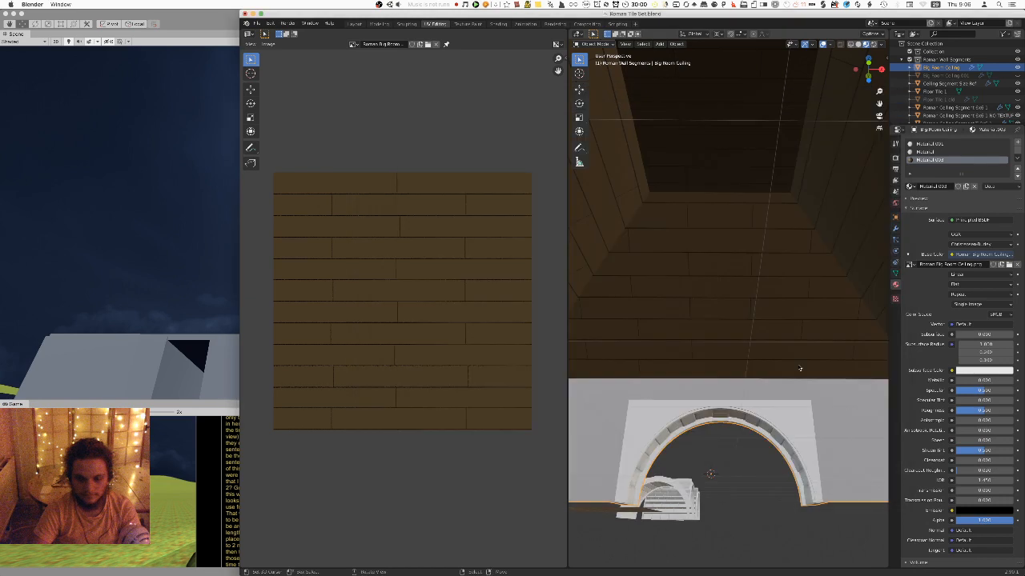
Switch to Unity, run the game and look around the generated rooms in the maximized scene view
{"action": "key", "text": "super+Tab"}
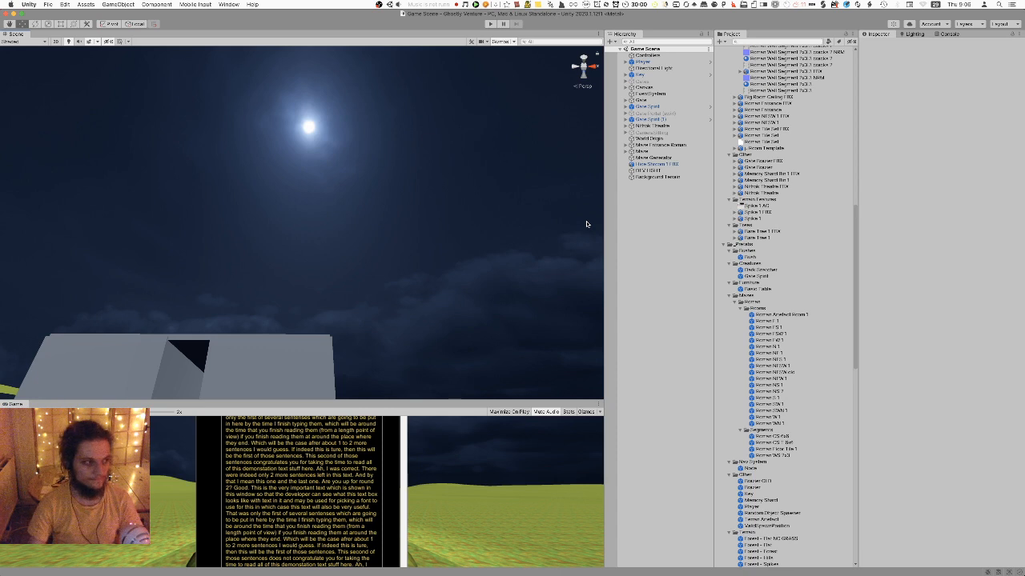
{"action": "key", "text": "super+p"}
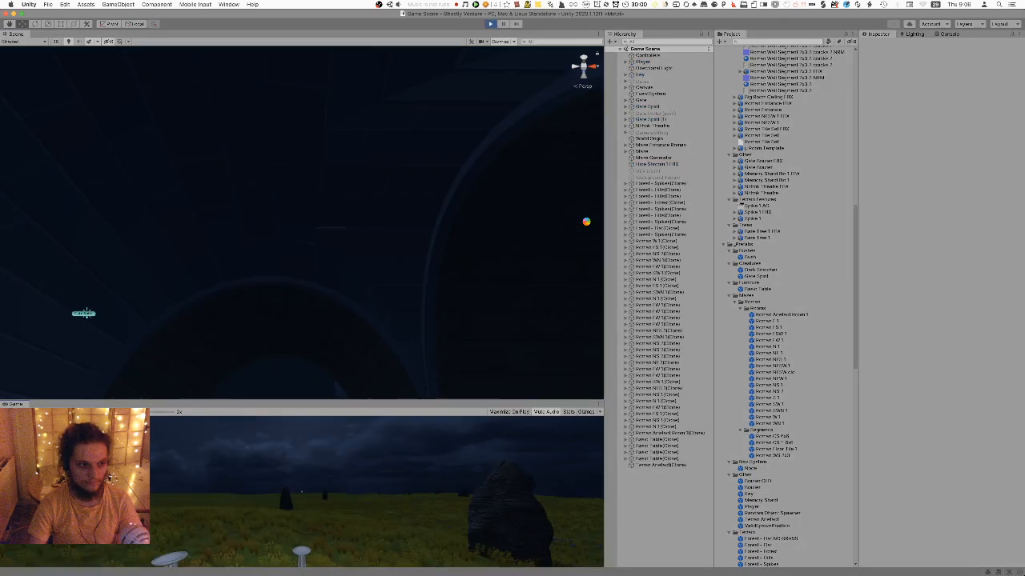
{"action": "key", "text": "shift+space"}
{"action": "right_click_drag", "start_coordinate": [347, 222], "coordinate": [669, 333]}
{"action": "key", "text": "shift+space"}
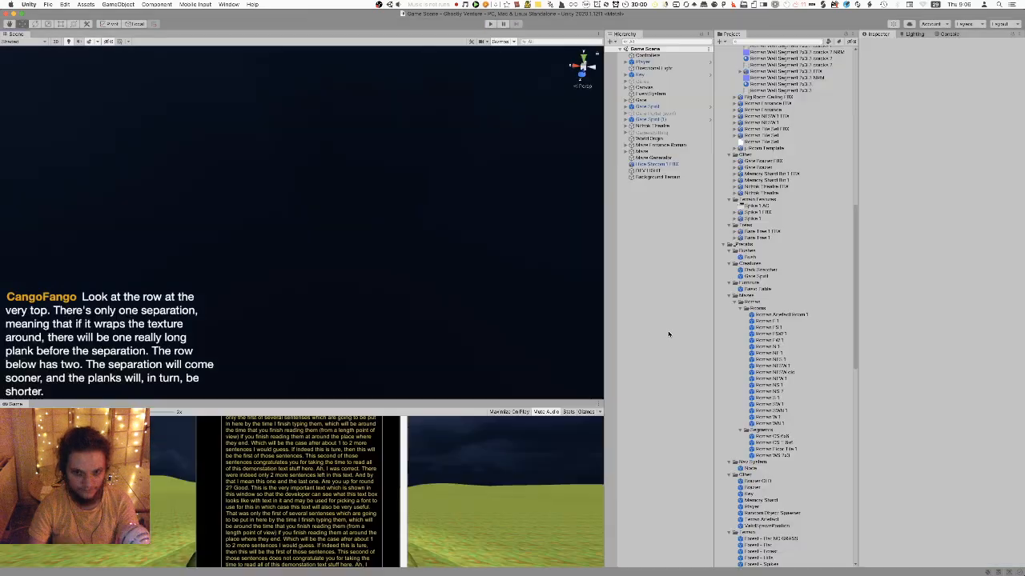
Run the game again and examine how the shifted plank joints meet at the ceiling corners in the maximized scene view
{"action": "key", "text": "super+p"}
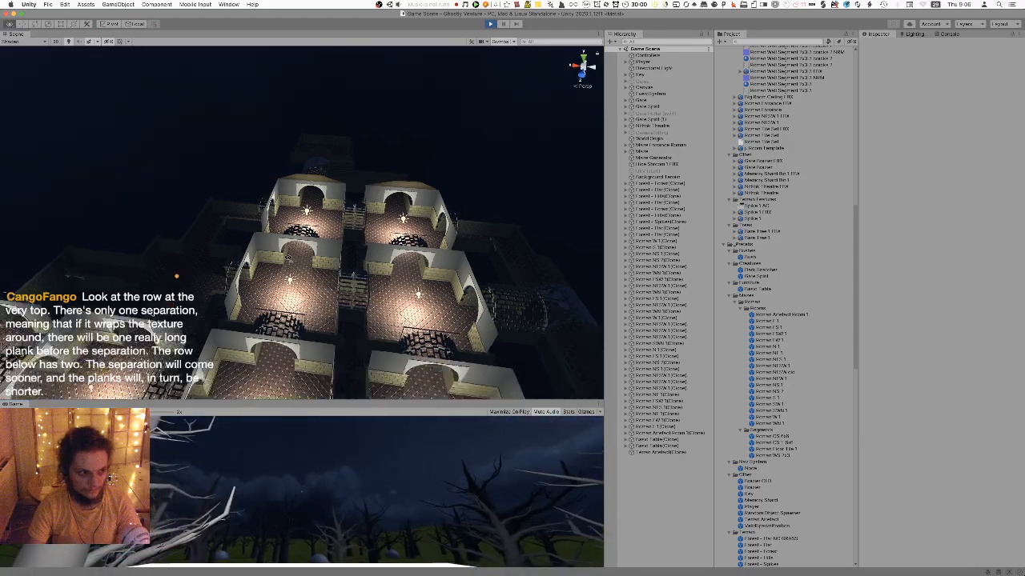
{"action": "key", "text": "shift+space"}
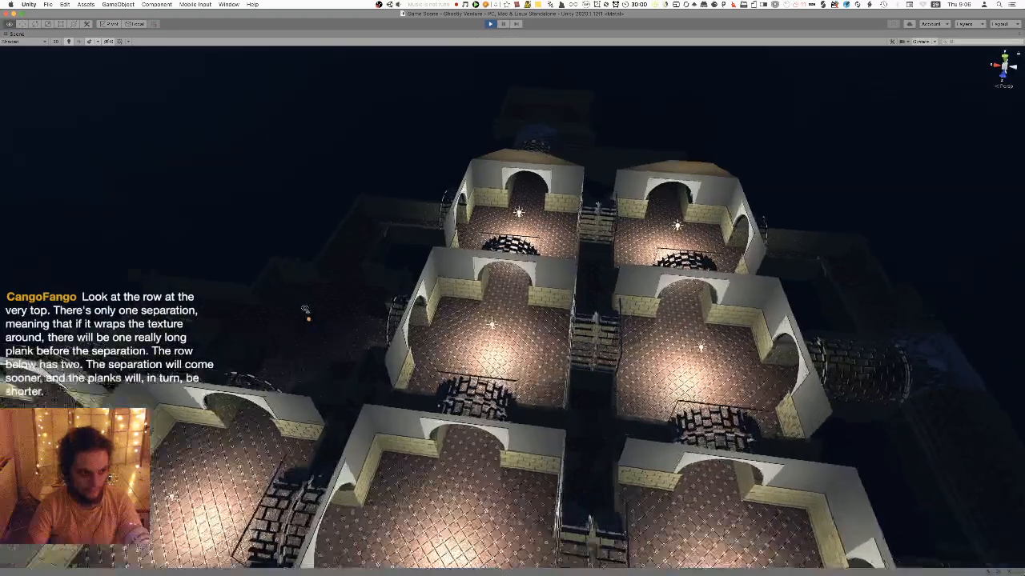
{"action": "right_click_drag", "start_coordinate": [305, 310], "coordinate": [191, 233]}
{"action": "right_click_drag", "start_coordinate": [407, 303], "coordinate": [503, 160]}
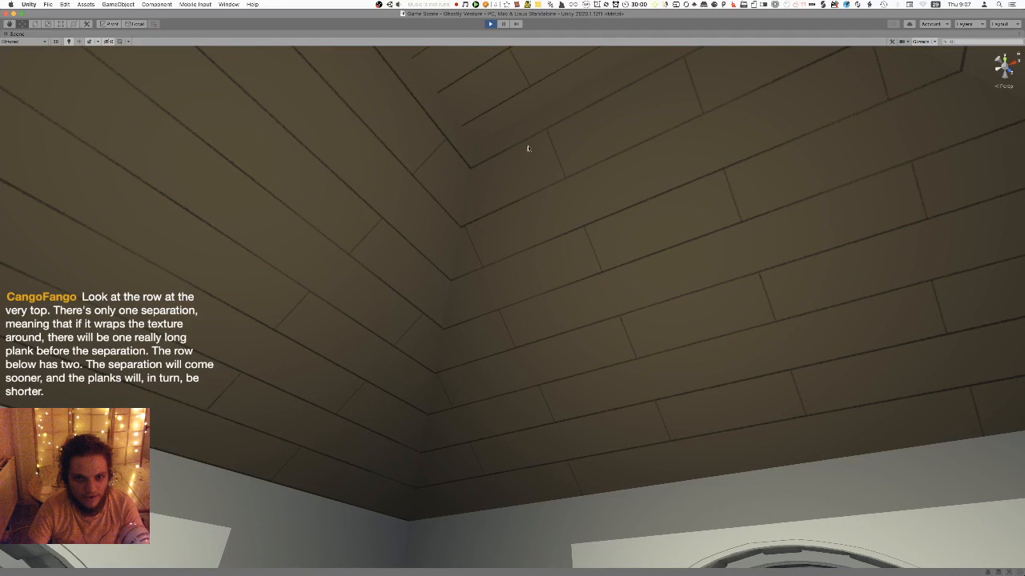
{"action": "right_click_drag", "start_coordinate": [618, 343], "coordinate": [505, 377]}
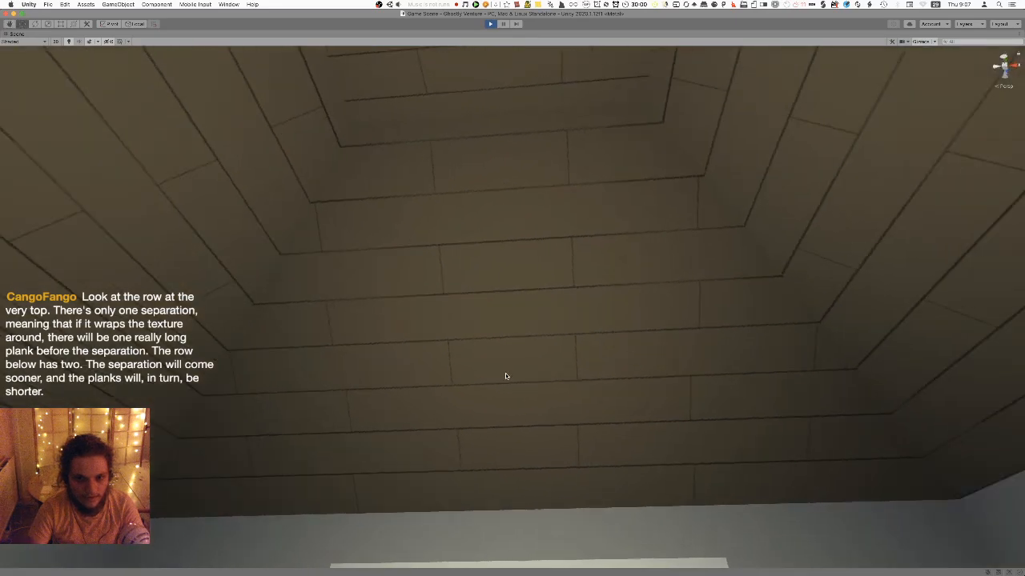
{"action": "right_click_drag", "start_coordinate": [728, 389], "coordinate": [517, 412]}
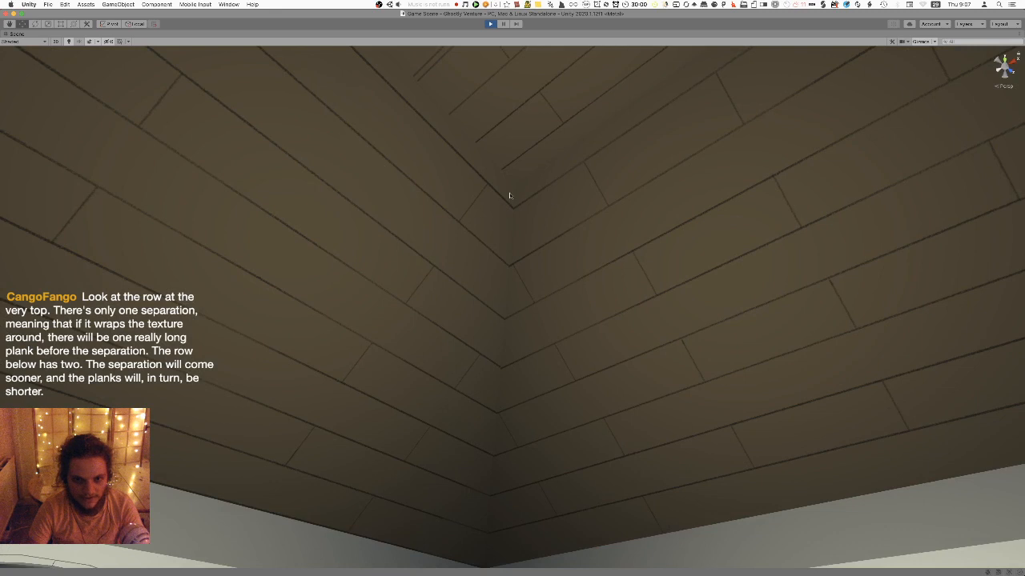
{"action": "right_click_drag", "start_coordinate": [264, 355], "coordinate": [424, 395]}
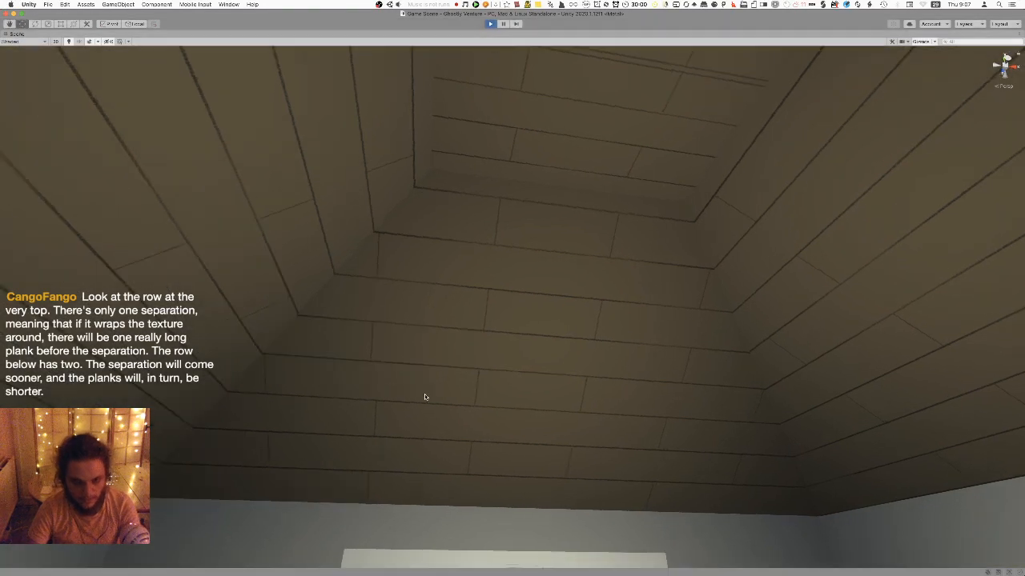
Switch to Blender and, in Edit Mode, select only the four sloped ceiling faces that meet at the room's corner
{"action": "key", "text": "super+Tab"}
{"action": "scroll", "coordinate": [779, 339], "scroll_direction": "down", "scroll_amount": 4}
{"action": "mouse_move", "coordinate": [750, 323]}
{"action": "middle_mouse_down"}
{"action": "mouse_move", "coordinate": [646, 320]}
{"action": "mouse_move", "coordinate": [785, 339]}
{"action": "mouse_move", "coordinate": [751, 330]}
{"action": "middle_mouse_up"}
{"action": "key", "text": "Tab"}
{"action": "scroll", "coordinate": [747, 309], "scroll_direction": "up", "scroll_amount": 2}
{"action": "scroll", "coordinate": [669, 320], "scroll_direction": "up", "scroll_amount": 2}
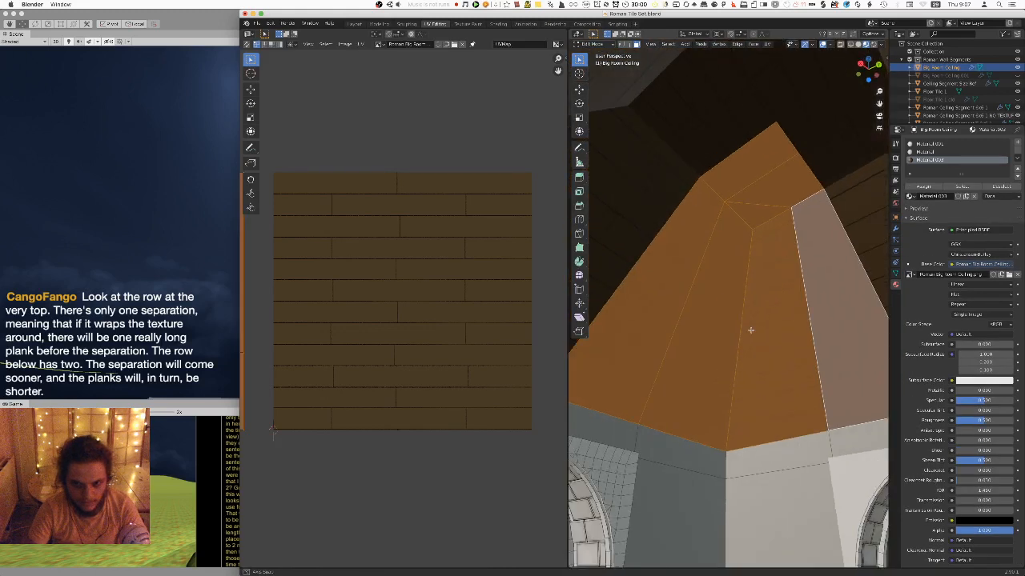
{"action": "left_click", "coordinate": [696, 295]}
{"action": "left_click", "coordinate": [675, 293], "text": "shift"}
{"action": "left_click", "coordinate": [795, 320], "text": "shift"}
{"action": "left_click", "coordinate": [844, 320], "text": "shift"}
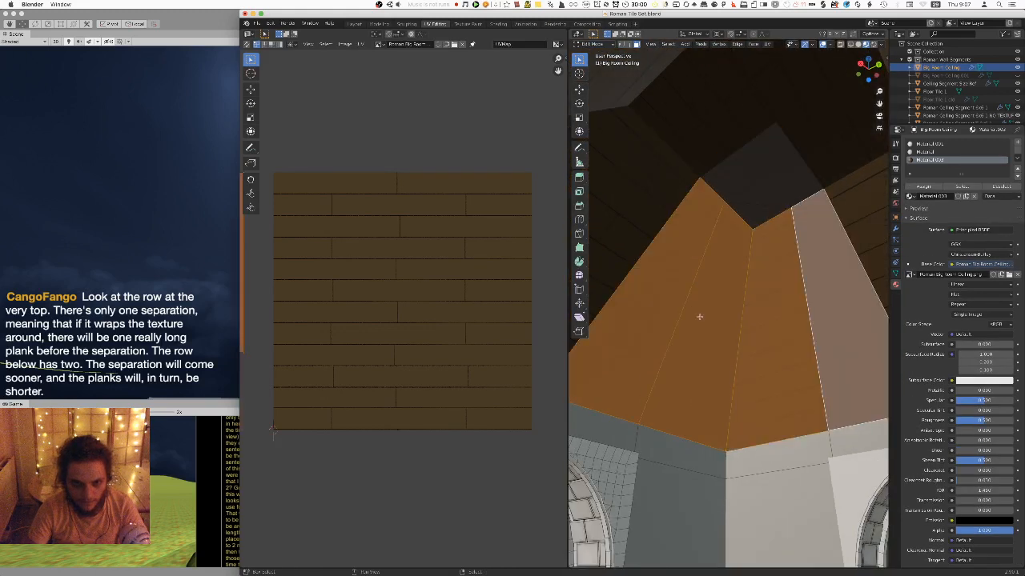
Clear the UV selection and select only the linked, inverted island of sloped ceiling faces
{"action": "scroll", "coordinate": [454, 289], "scroll_direction": "down", "scroll_amount": 2}
{"action": "middle_click_drag", "start_coordinate": [373, 293], "coordinate": [519, 298]}
{"action": "scroll", "coordinate": [397, 307], "scroll_direction": "up", "scroll_amount": 1}
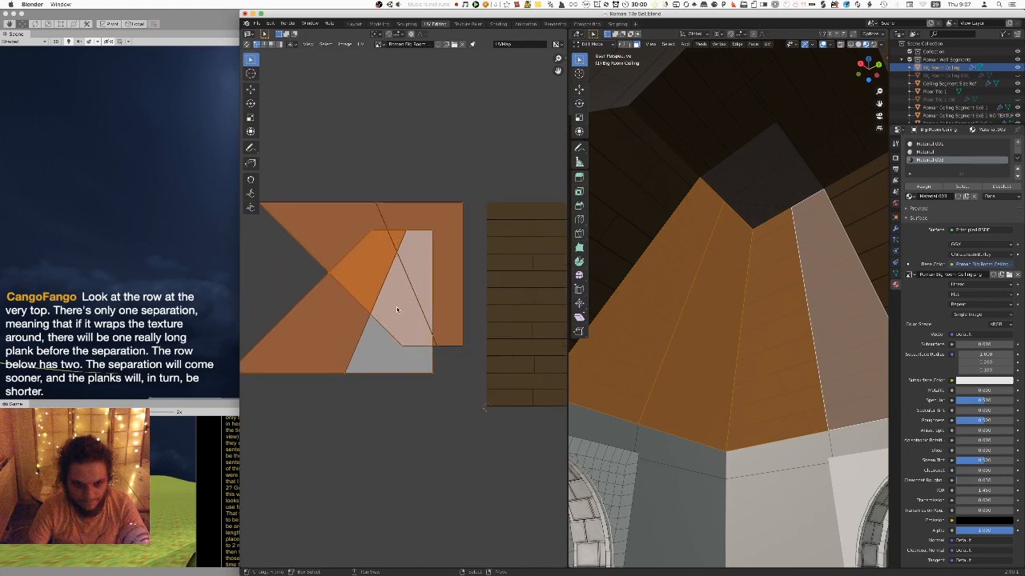
{"action": "key", "text": "alt+a"}
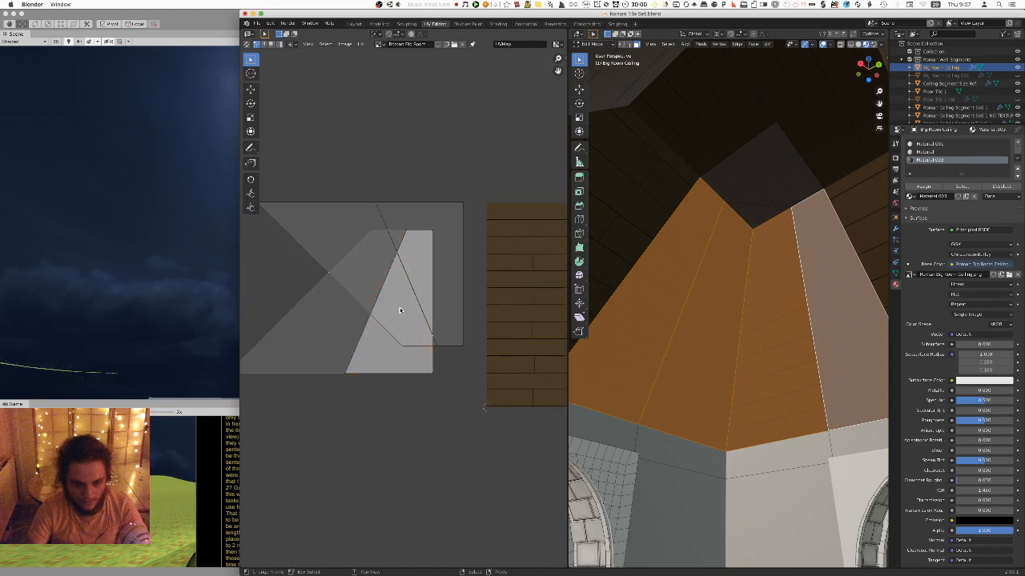
{"action": "key", "text": "l"}
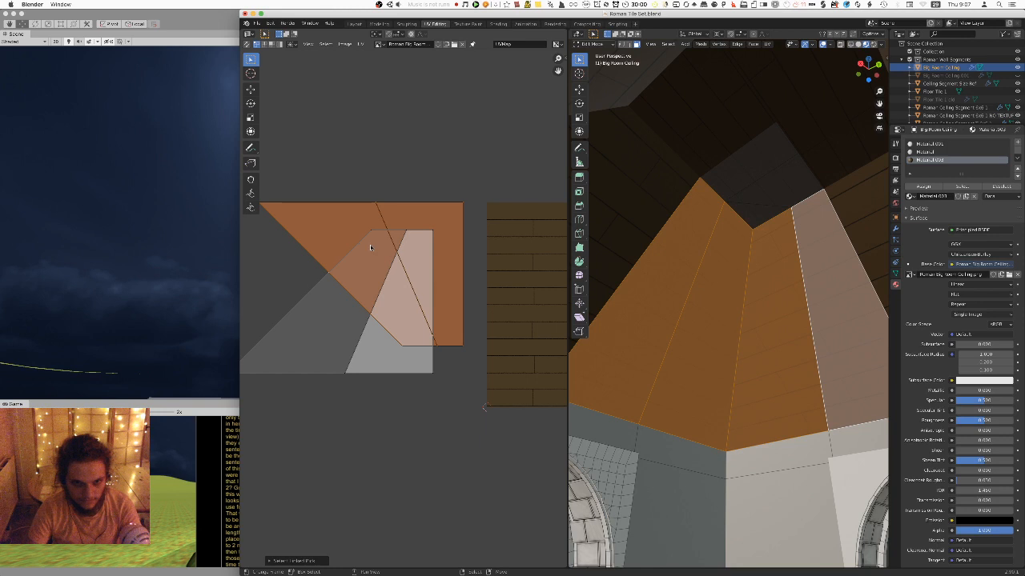
{"action": "key", "text": "s"}
{"action": "key", "text": "Escape"}
{"action": "type", "text": "sy1"}
{"action": "key", "text": "Escape"}
Flip the selected UV island along Y with a scale of -1 and move it over the matching island
{"action": "key", "text": "s"}
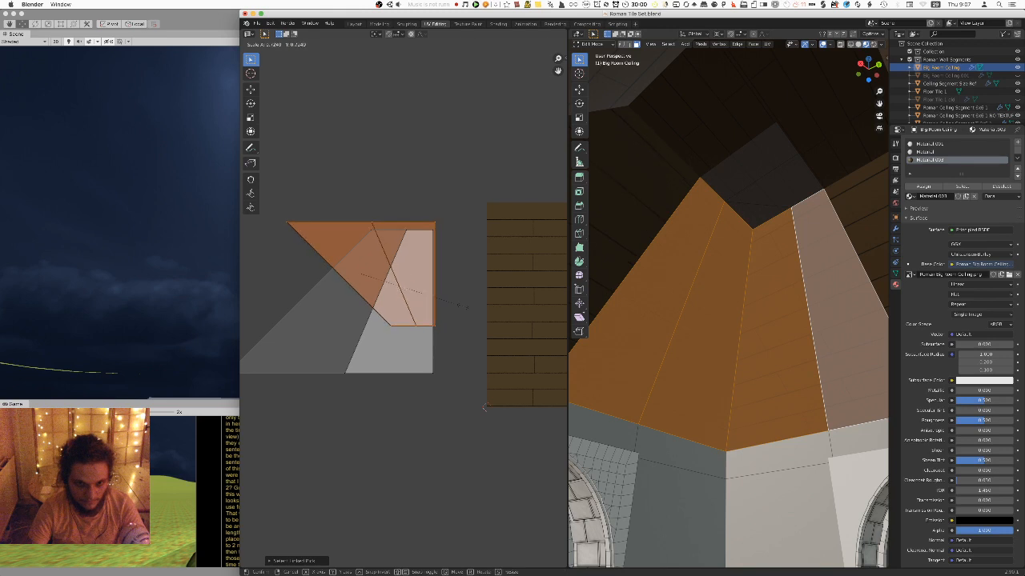
{"action": "key", "text": "y"}
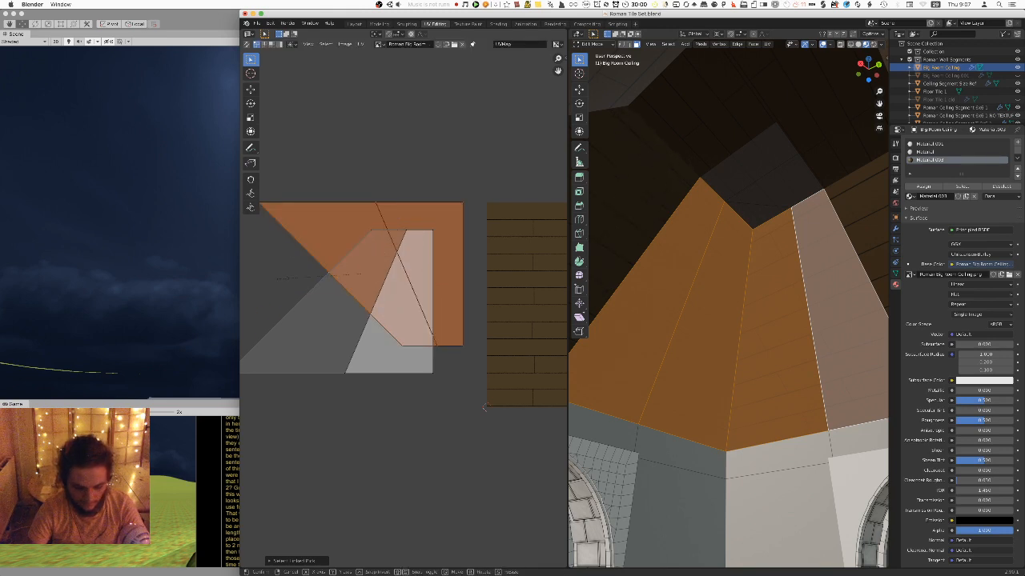
{"action": "type", "text": "-1"}
{"action": "key", "text": "Return"}
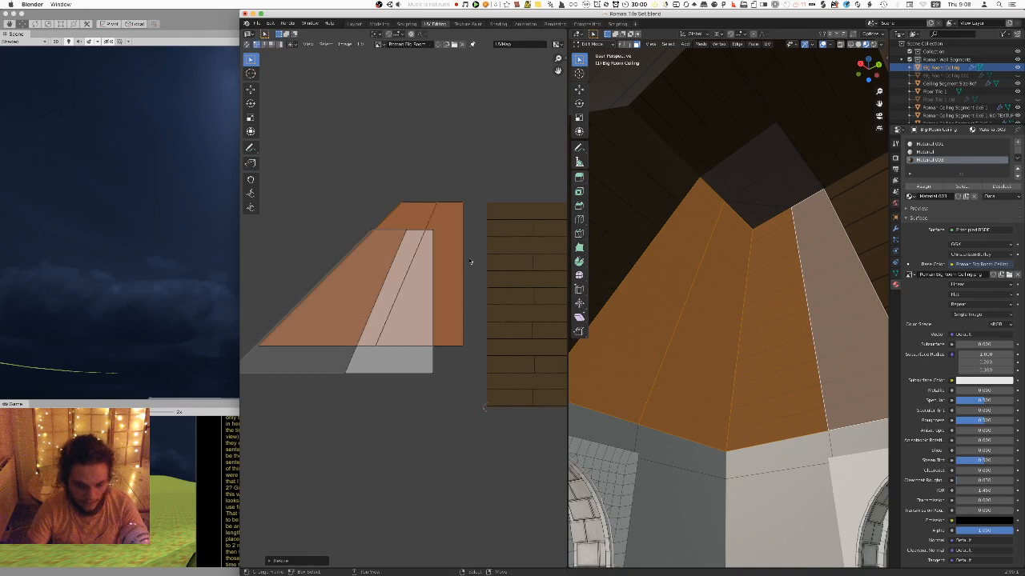
{"action": "key", "text": "g"}
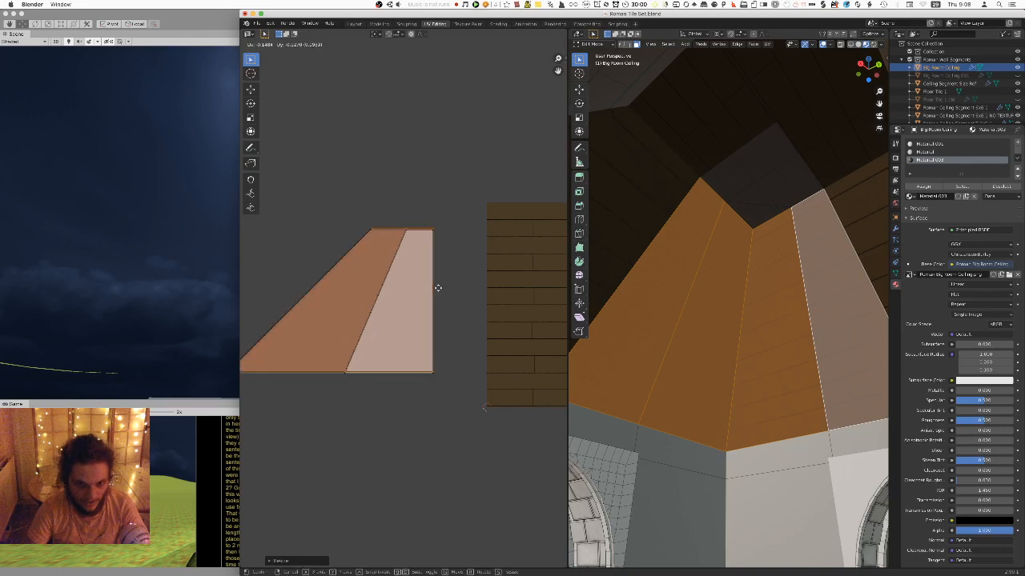
{"action": "left_click", "coordinate": [437, 288]}
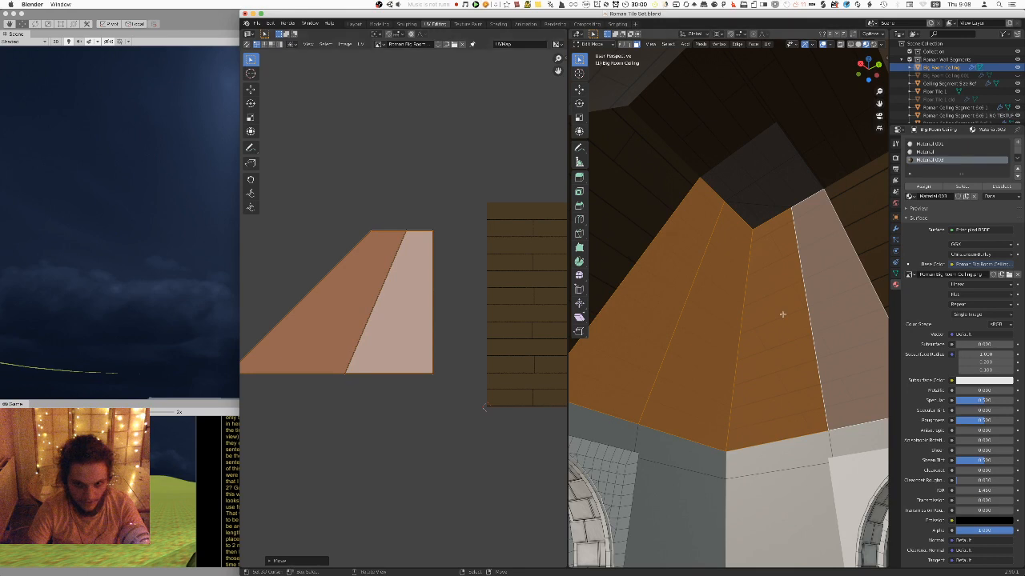
Check the planks at the ceiling corner, and move both sloped-face UV islands slightly along negative X
{"action": "key", "text": "Tab"}
{"action": "middle_click_drag", "start_coordinate": [771, 335], "coordinate": [807, 337]}
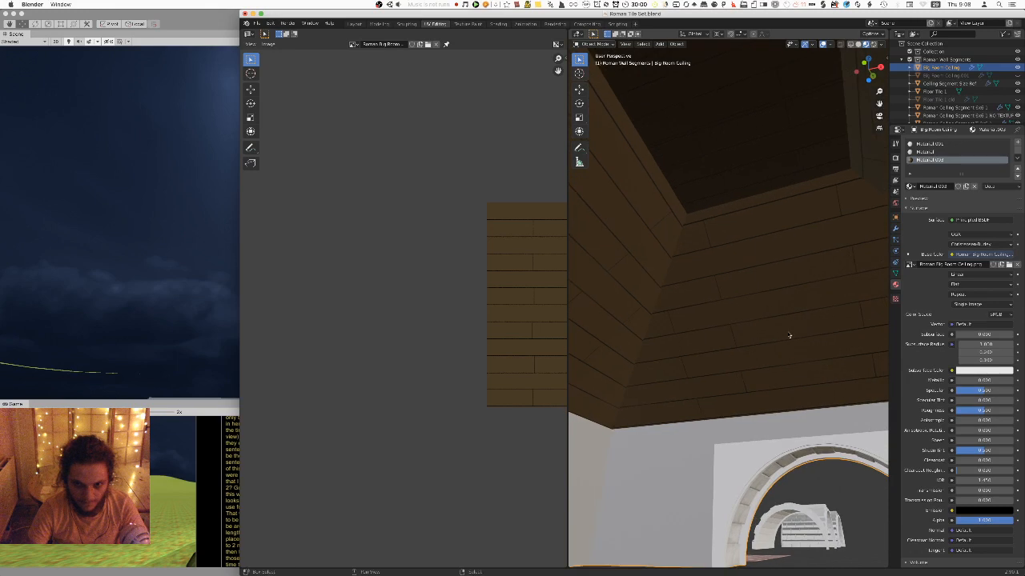
{"action": "key", "text": "Tab"}
{"action": "key", "text": "a"}
{"action": "key", "text": "a"}
{"action": "middle_click_drag", "start_coordinate": [695, 341], "coordinate": [723, 366]}
{"action": "key", "text": "g"}
{"action": "key", "text": "x"}
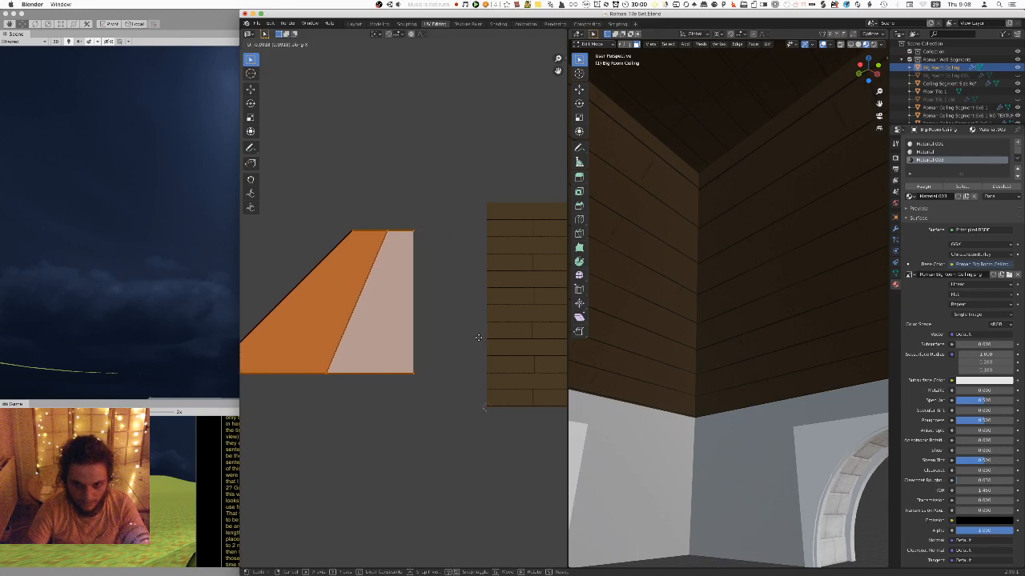
{"action": "left_click", "coordinate": [497, 337]}
Fine-tune the ceiling UVs' position along X, and save the file from Object Mode
{"action": "middle_click_drag", "start_coordinate": [758, 309], "coordinate": [736, 299]}
{"action": "key", "text": "g"}
{"action": "key", "text": "x"}
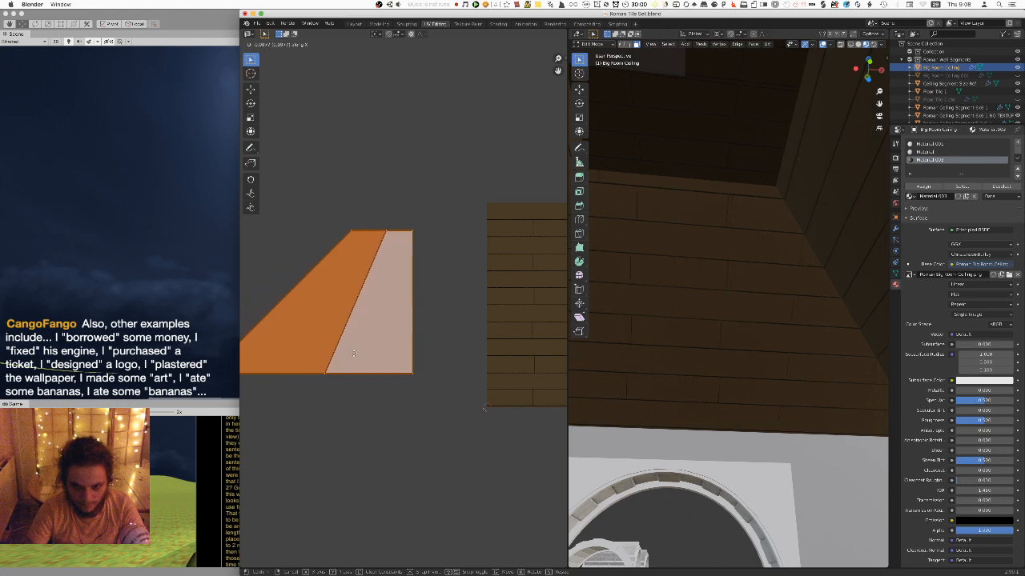
{"action": "left_click", "coordinate": [353, 353]}
{"action": "middle_click_drag", "start_coordinate": [631, 402], "coordinate": [751, 346]}
{"action": "key", "text": "Tab"}
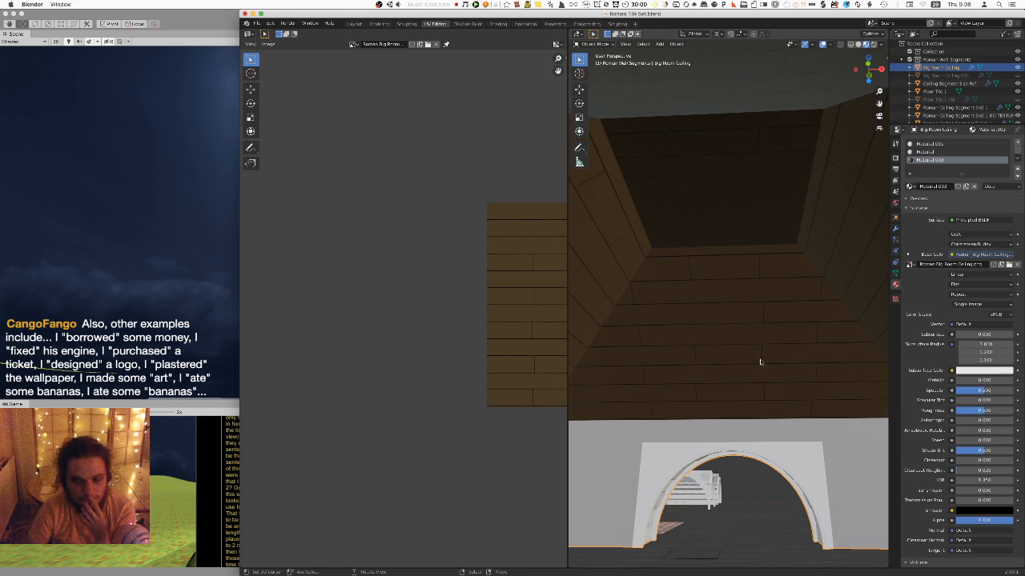
{"action": "middle_click_drag", "start_coordinate": [760, 362], "coordinate": [771, 341]}
{"action": "scroll", "coordinate": [771, 341], "scroll_direction": "down", "scroll_amount": 10}
{"action": "key", "text": "ctrl+s"}
Unhide the old backup copy, Big Room Ceiling.001, and delete it
{"action": "left_click", "coordinate": [1018, 75]}
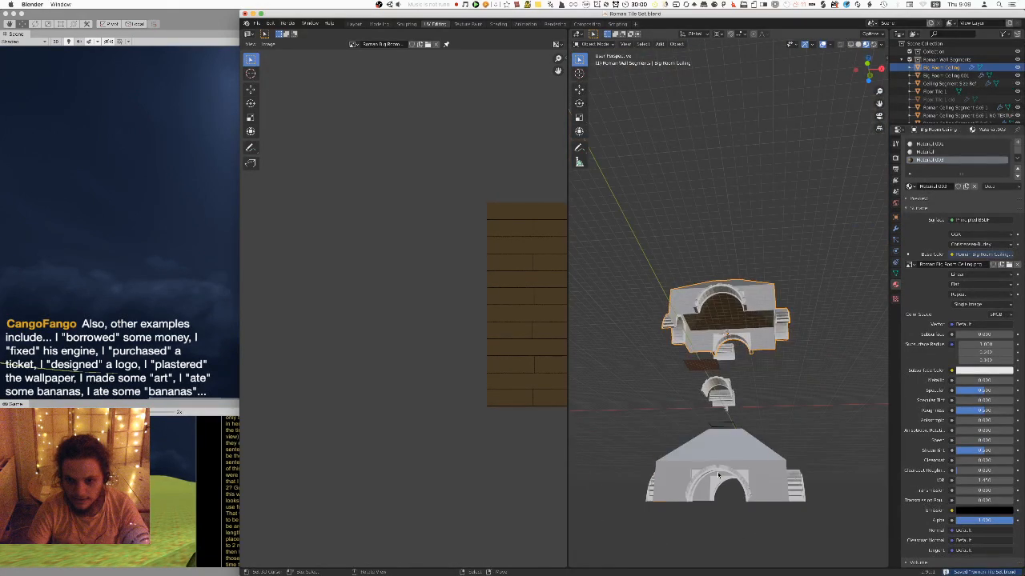
{"action": "right_click", "coordinate": [718, 473]}
{"action": "key", "text": "x"}
{"action": "left_click", "coordinate": [724, 467]}
Duplicate the big room ceiling along the Z axis as a new backup and hide the duplicate
{"action": "right_click", "coordinate": [752, 326]}
{"action": "key", "text": "shift+d"}
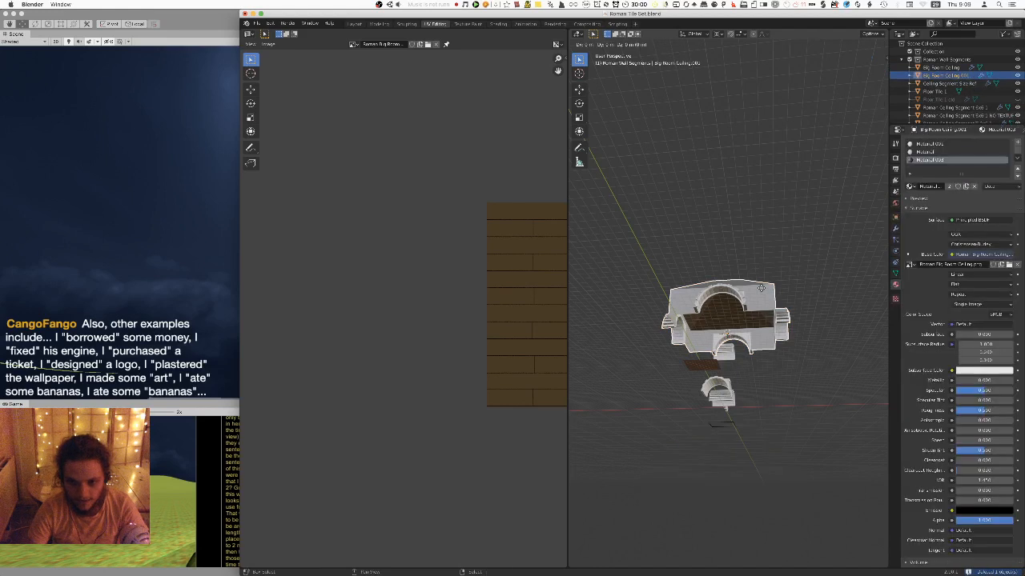
{"action": "key", "text": "z"}
{"action": "left_click", "coordinate": [757, 479]}
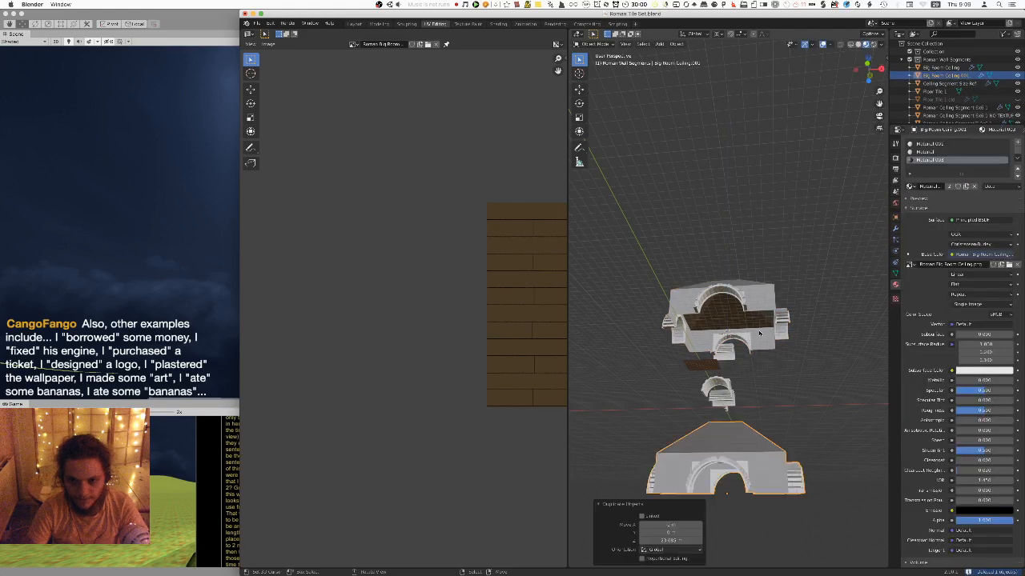
{"action": "left_click", "coordinate": [1018, 75]}
Select the original Big Room Ceiling and apply its Mirror modifier
{"action": "scroll", "coordinate": [713, 312], "scroll_direction": "up", "scroll_amount": 2}
{"action": "scroll", "coordinate": [713, 312], "scroll_direction": "up", "scroll_amount": 6}
{"action": "right_click", "coordinate": [718, 331]}
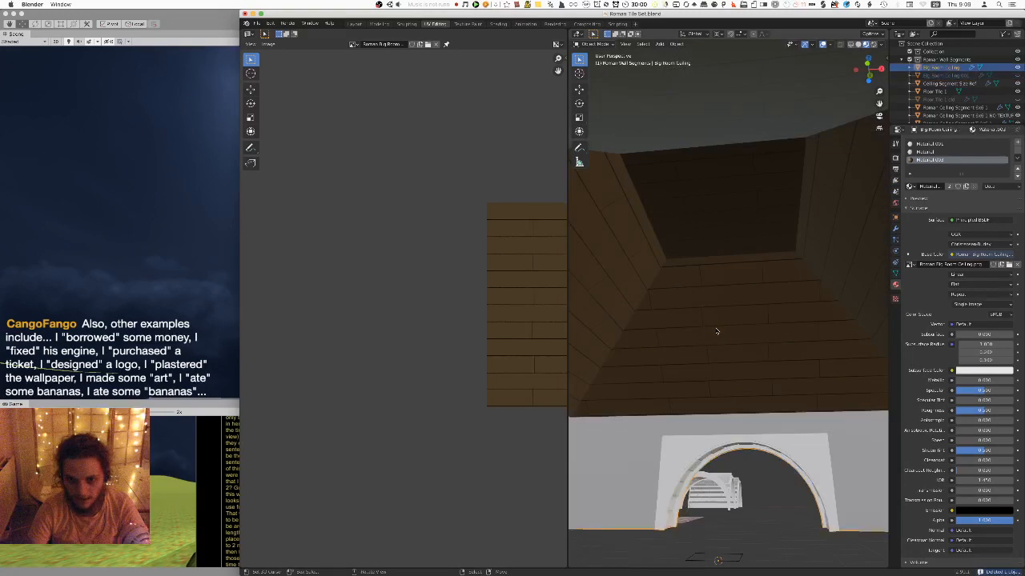
{"action": "left_click", "coordinate": [895, 229]}
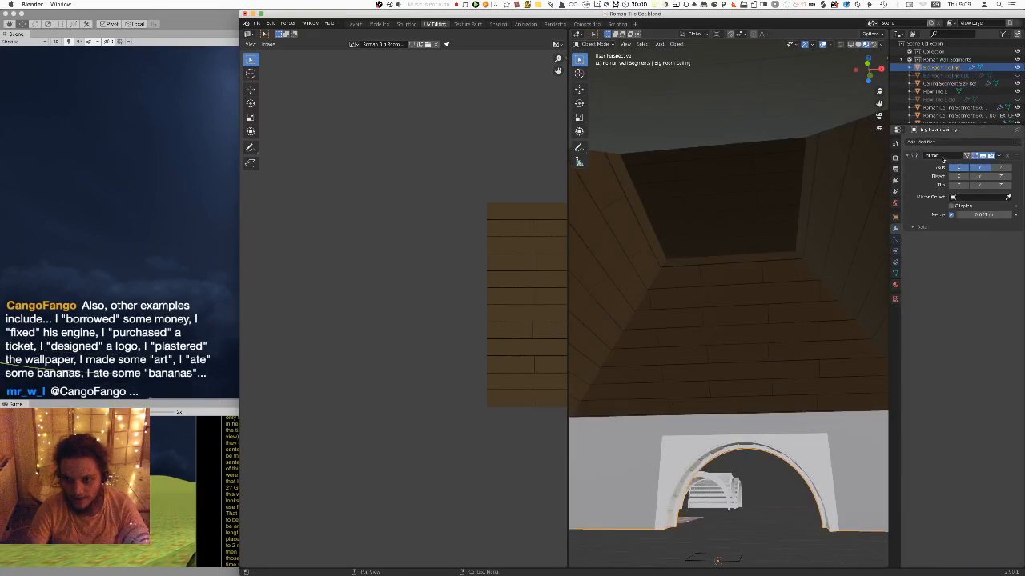
{"action": "left_click", "coordinate": [997, 157]}
{"action": "left_click", "coordinate": [972, 171]}
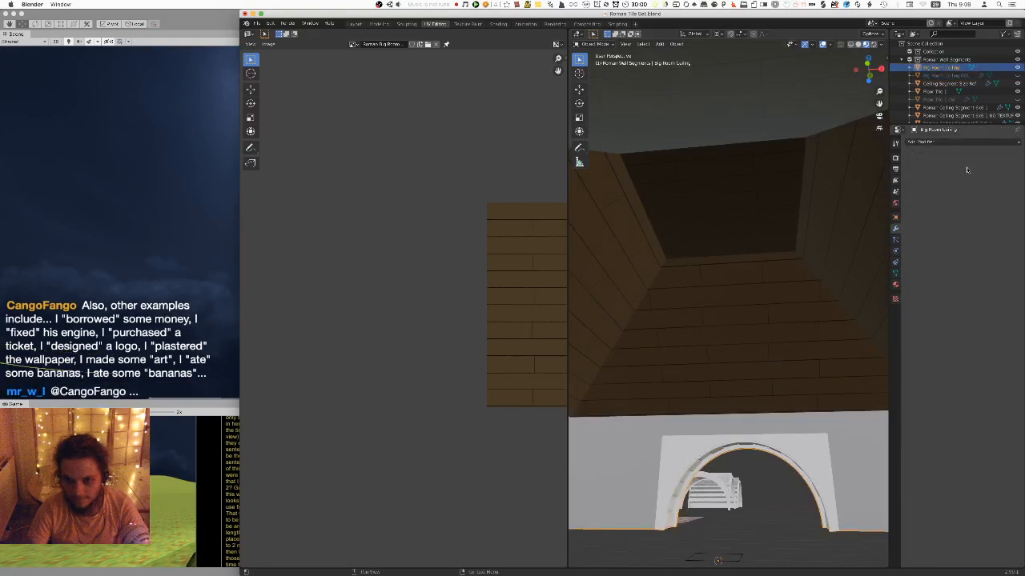
Enter Edit Mode on the big room ceiling and view it straight from the top
{"action": "key", "text": "Tab"}
{"action": "scroll", "coordinate": [685, 337], "scroll_direction": "down", "scroll_amount": 8}
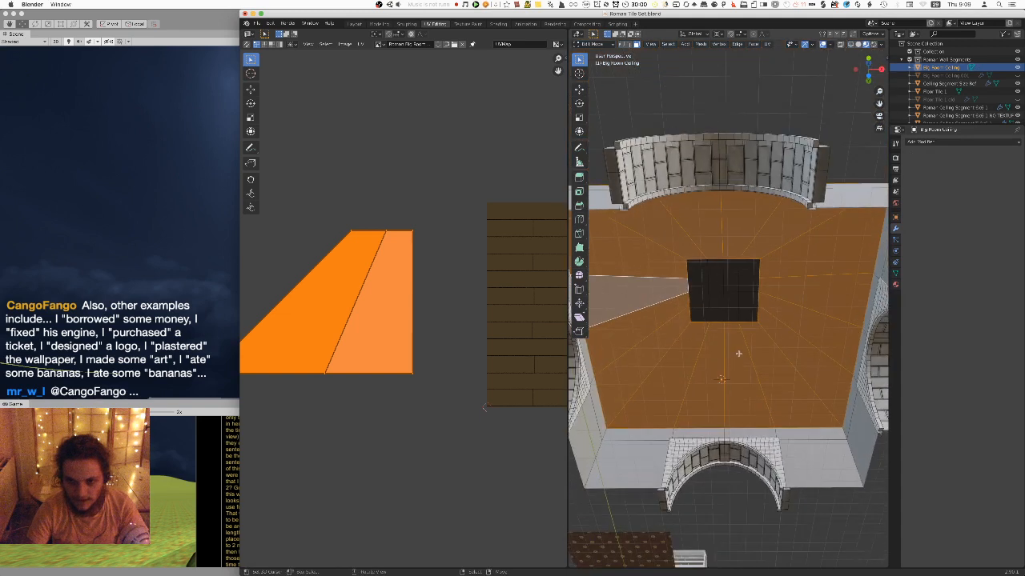
{"action": "middle_click_drag", "start_coordinate": [683, 344], "coordinate": [725, 330]}
{"action": "key", "text": "KP_7"}
{"action": "key", "text": "ctrl+KP_7"}
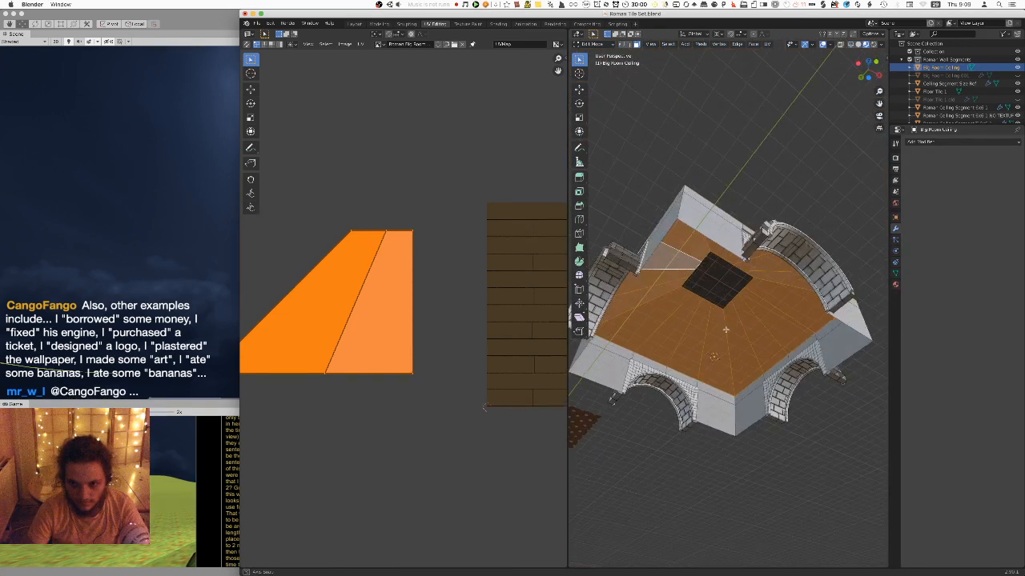
{"action": "key", "text": "KP_7"}
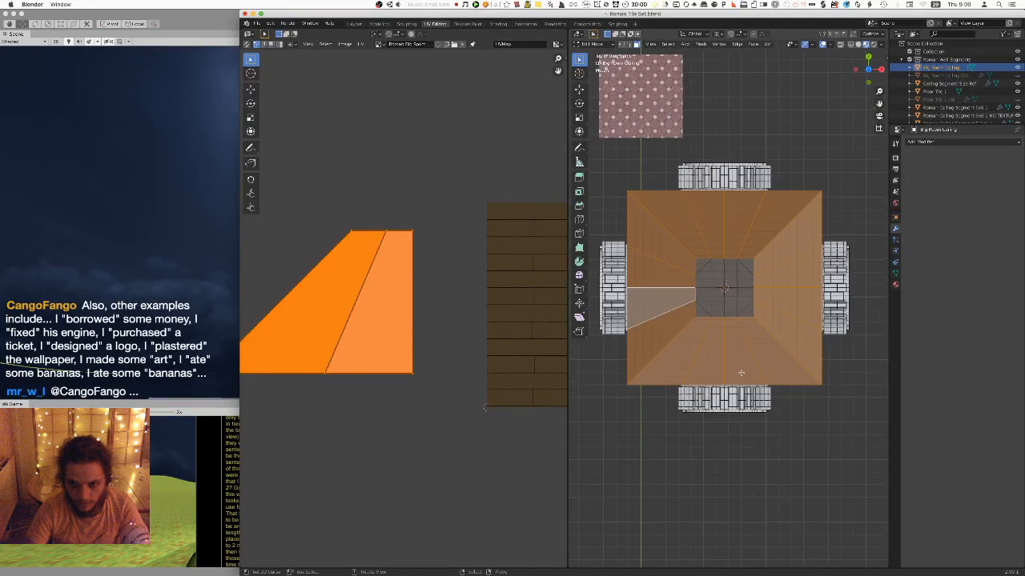
{"action": "key", "text": "a"}
{"action": "key", "text": "a"}
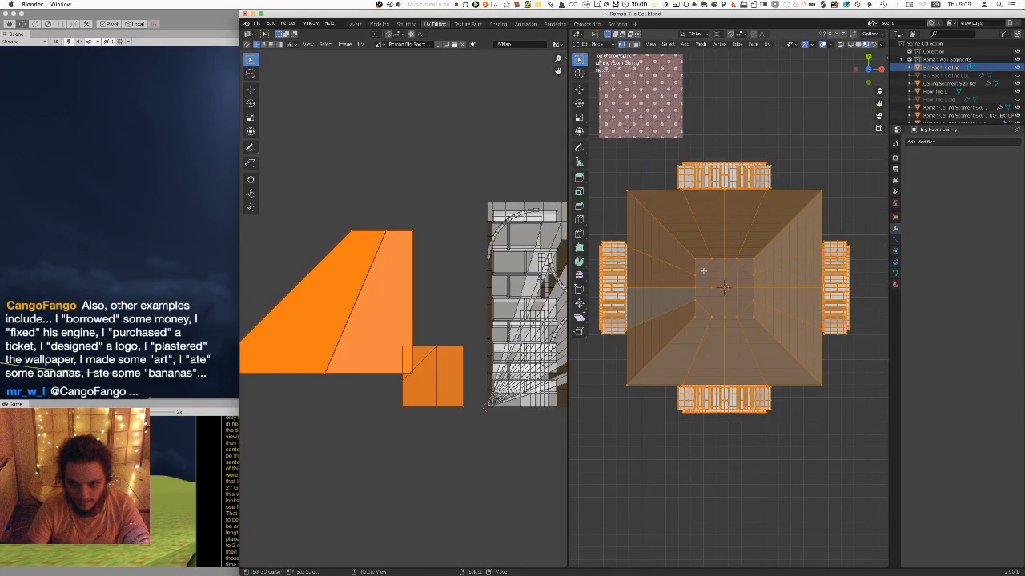
{"action": "key", "text": "alt+a"}
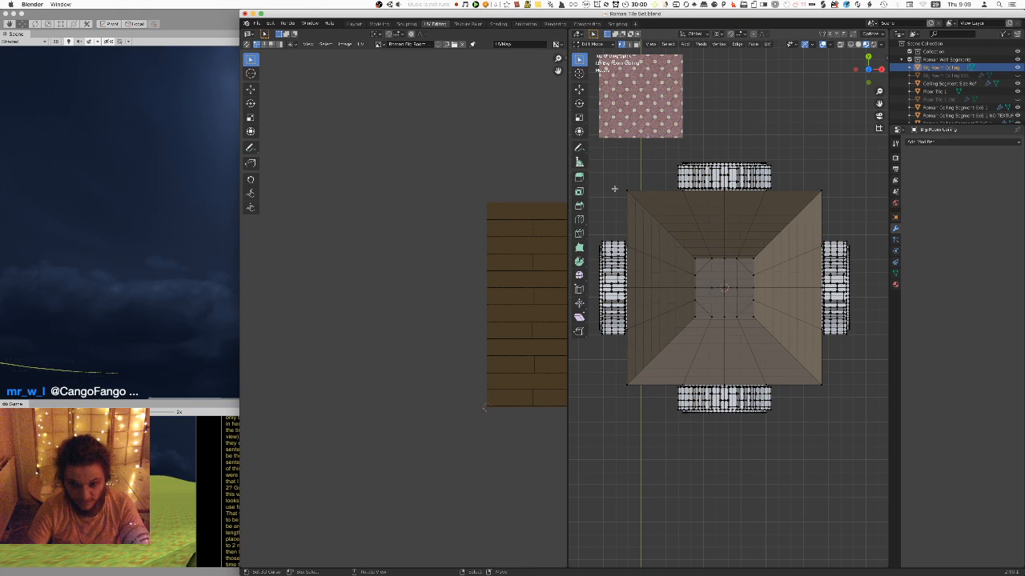
{"action": "key", "text": "b"}
{"action": "left_click_drag", "start_coordinate": [592, 149], "coordinate": [852, 294]}
{"action": "left_click_drag", "start_coordinate": [753, 185], "coordinate": [600, 458]}
{"action": "key", "text": "alt+a"}
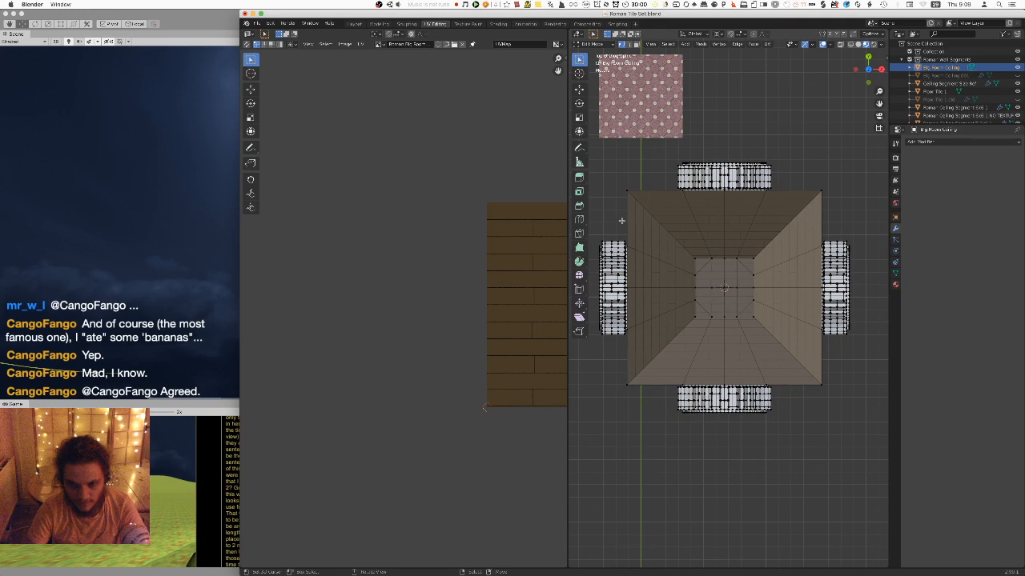
Enable face selection and X-ray, and circle-select three of the ceiling's four sloped sides together with their arches
{"action": "key", "text": "3"}
{"action": "key", "text": "c"}
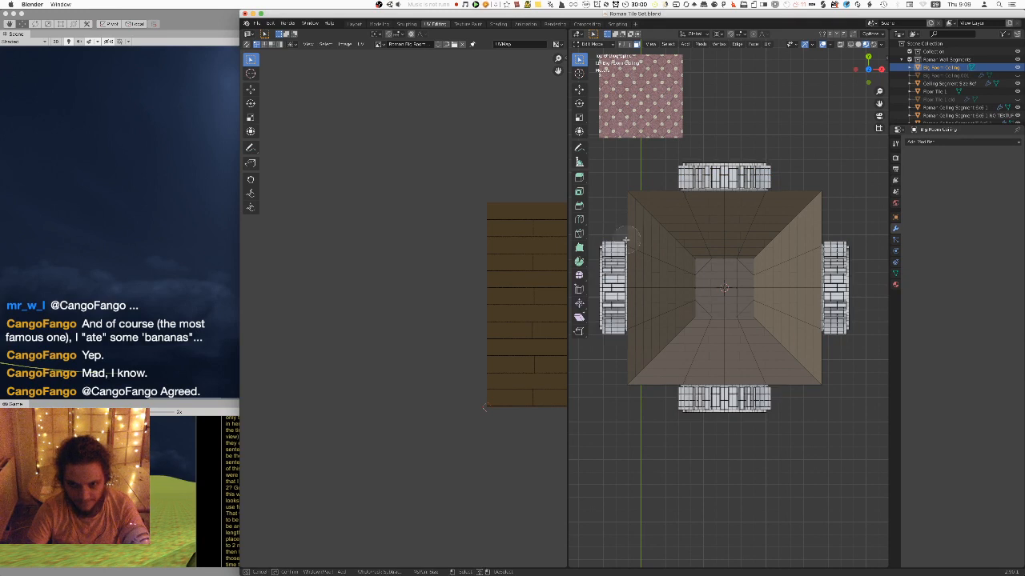
{"action": "mouse_move", "coordinate": [618, 240]}
{"action": "left_mouse_down"}
{"action": "mouse_move", "coordinate": [612, 298]}
{"action": "mouse_move", "coordinate": [630, 290]}
{"action": "left_mouse_up"}
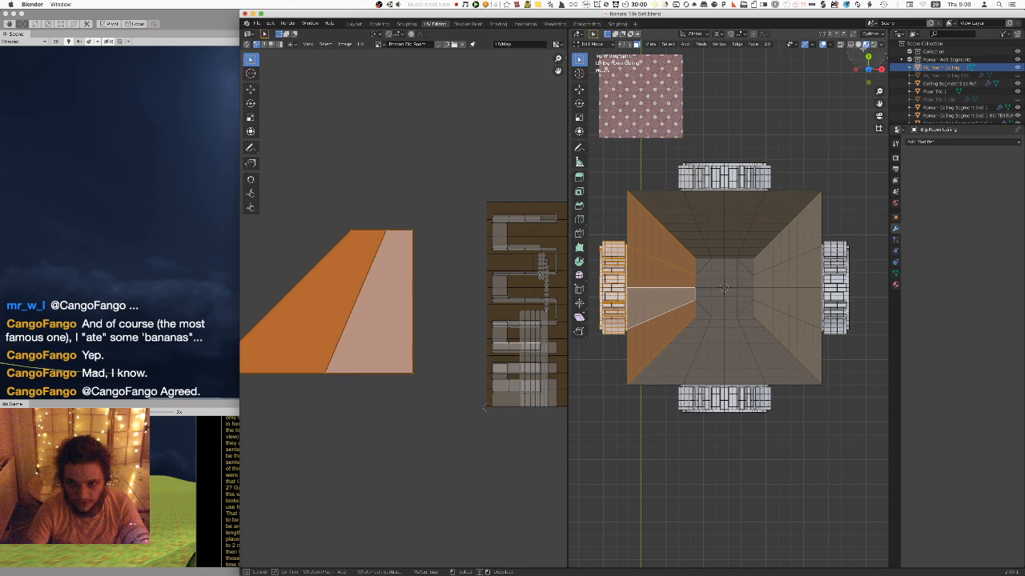
{"action": "left_click", "coordinate": [839, 44]}
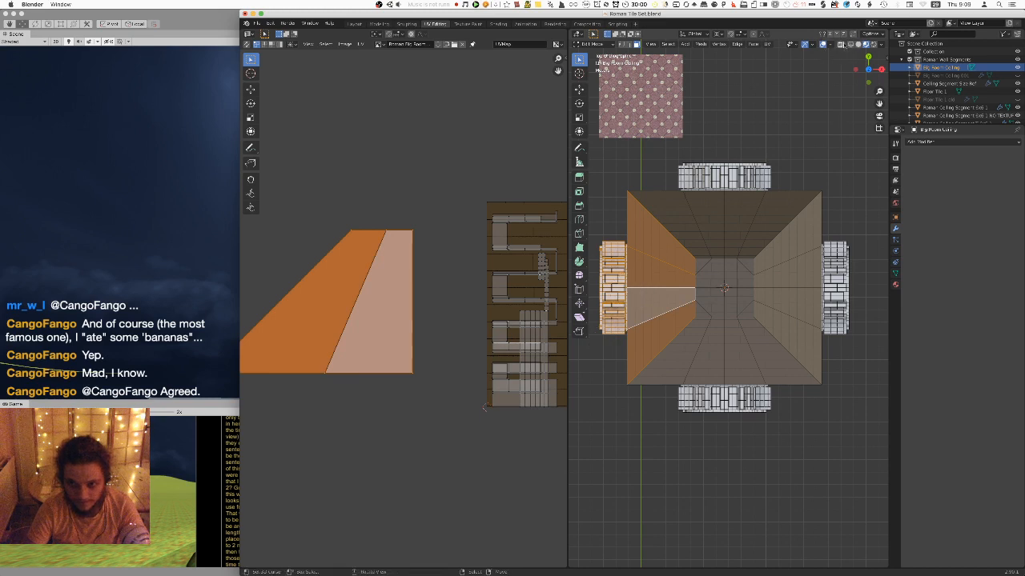
{"action": "mouse_move", "coordinate": [611, 236]}
{"action": "left_mouse_down"}
{"action": "mouse_move", "coordinate": [602, 356]}
{"action": "mouse_move", "coordinate": [595, 223]}
{"action": "mouse_move", "coordinate": [628, 338]}
{"action": "mouse_move", "coordinate": [602, 272]}
{"action": "left_mouse_up"}
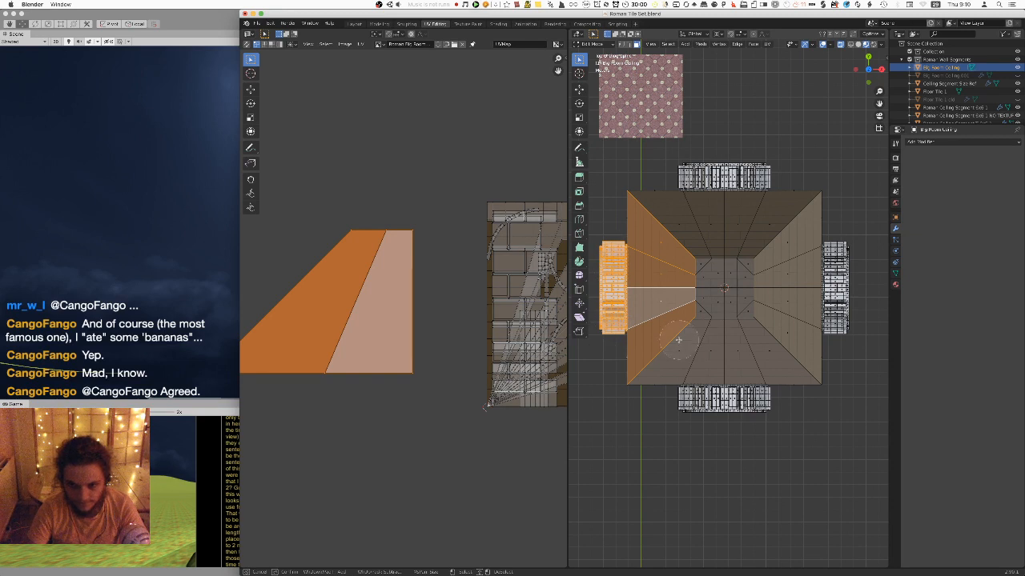
{"action": "mouse_move", "coordinate": [614, 376]}
{"action": "left_mouse_down"}
{"action": "mouse_move", "coordinate": [824, 364]}
{"action": "mouse_move", "coordinate": [710, 359]}
{"action": "mouse_move", "coordinate": [649, 386]}
{"action": "mouse_move", "coordinate": [792, 398]}
{"action": "mouse_move", "coordinate": [657, 397]}
{"action": "mouse_move", "coordinate": [789, 404]}
{"action": "mouse_move", "coordinate": [795, 292]}
{"action": "mouse_move", "coordinate": [813, 253]}
{"action": "mouse_move", "coordinate": [858, 257]}
{"action": "mouse_move", "coordinate": [836, 368]}
{"action": "mouse_move", "coordinate": [836, 231]}
{"action": "mouse_move", "coordinate": [843, 365]}
{"action": "mouse_move", "coordinate": [830, 245]}
{"action": "left_mouse_up"}
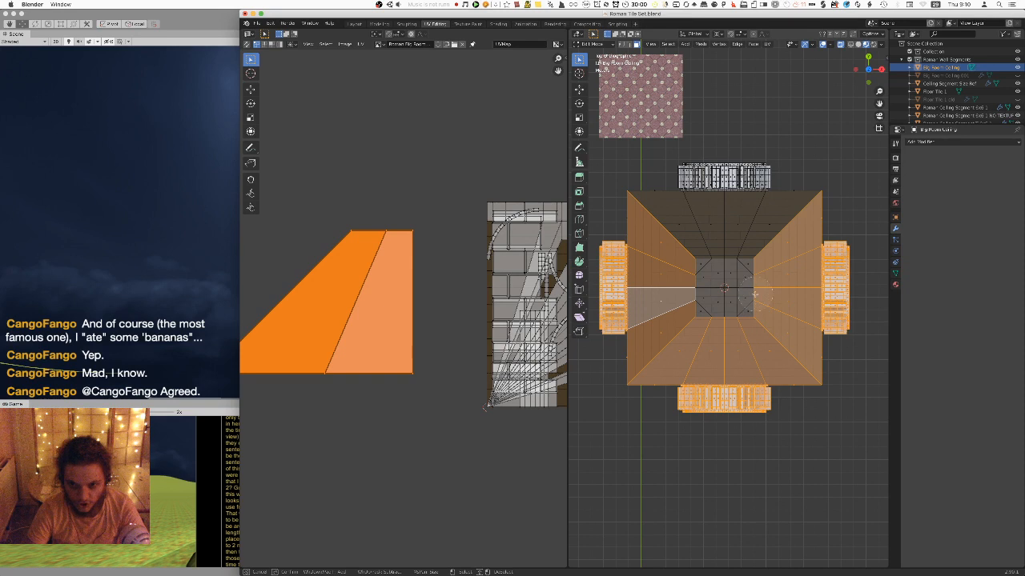
{"action": "scroll", "coordinate": [755, 294], "scroll_direction": "up", "scroll_amount": 2}
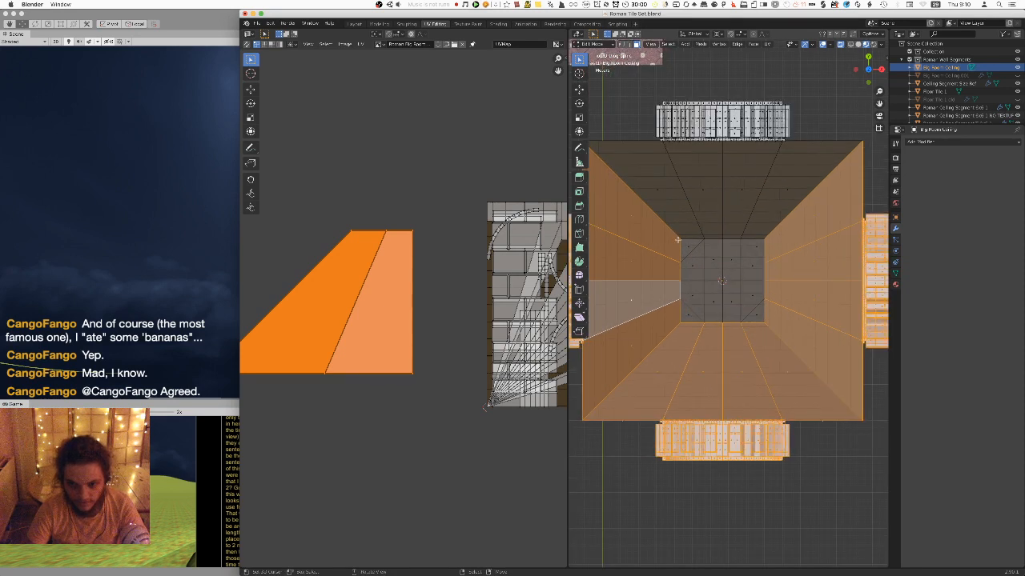
{"action": "scroll", "coordinate": [765, 282], "scroll_direction": "down", "scroll_amount": 4}
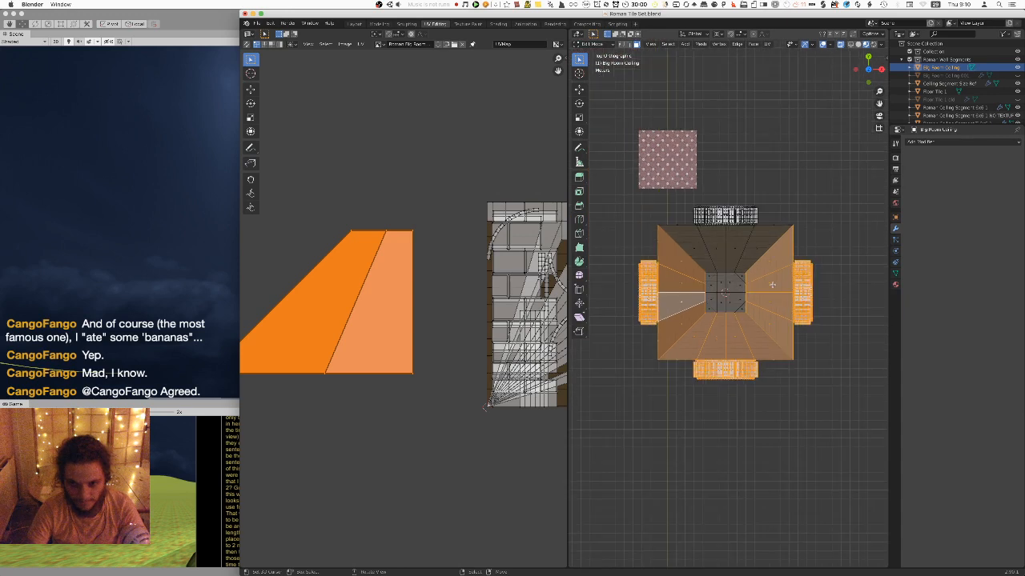
Clear the big room ceiling's face selection and examine the plank joints along the corners from inside the room
{"action": "key", "text": "Tab"}
{"action": "middle_click_drag", "start_coordinate": [728, 408], "coordinate": [747, 305]}
{"action": "scroll", "coordinate": [753, 282], "scroll_direction": "up", "scroll_amount": 4}
{"action": "key", "text": "Tab"}
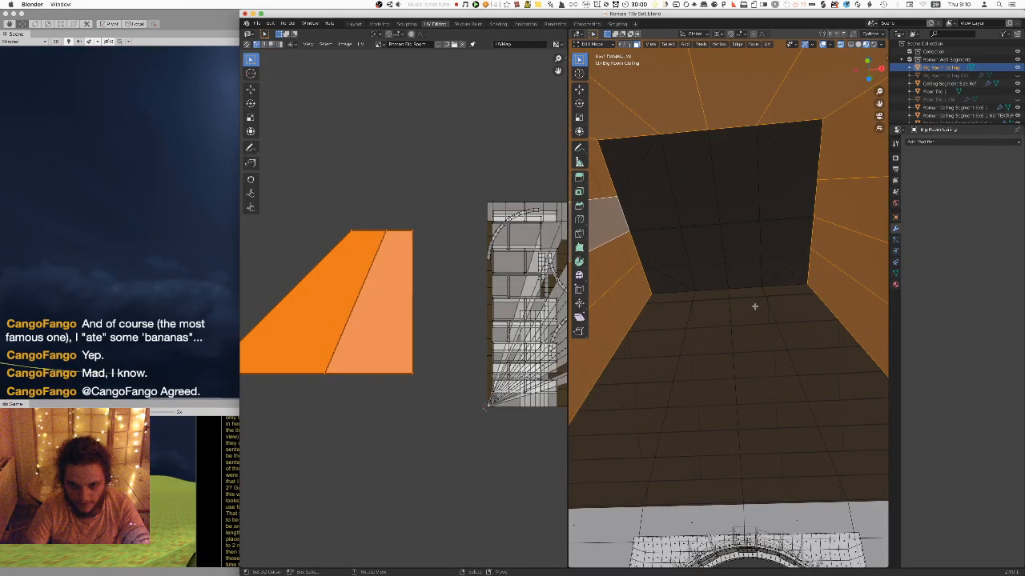
{"action": "key", "text": "a"}
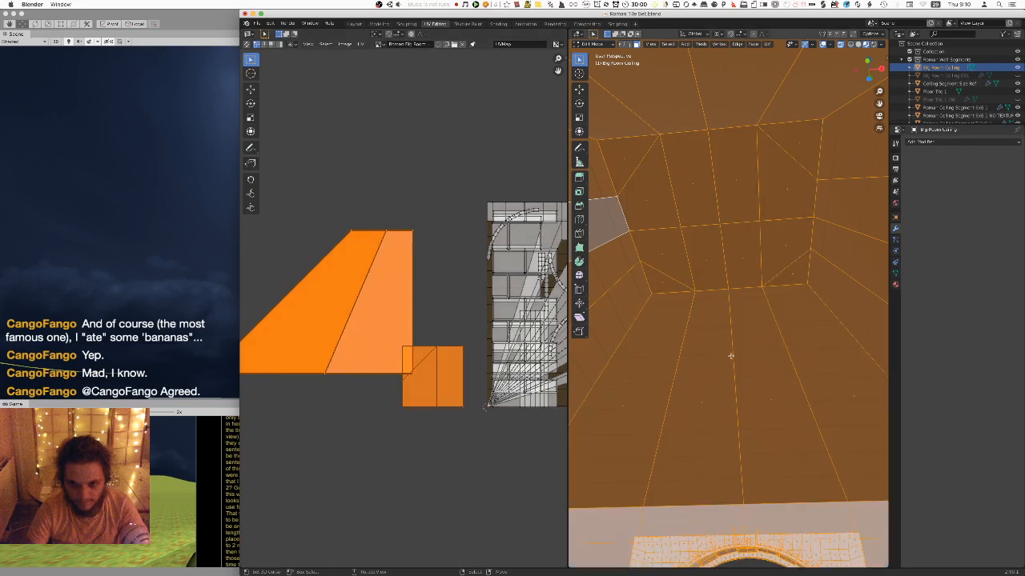
{"action": "key", "text": "alt+a"}
{"action": "middle_click_drag", "start_coordinate": [690, 348], "coordinate": [697, 361]}
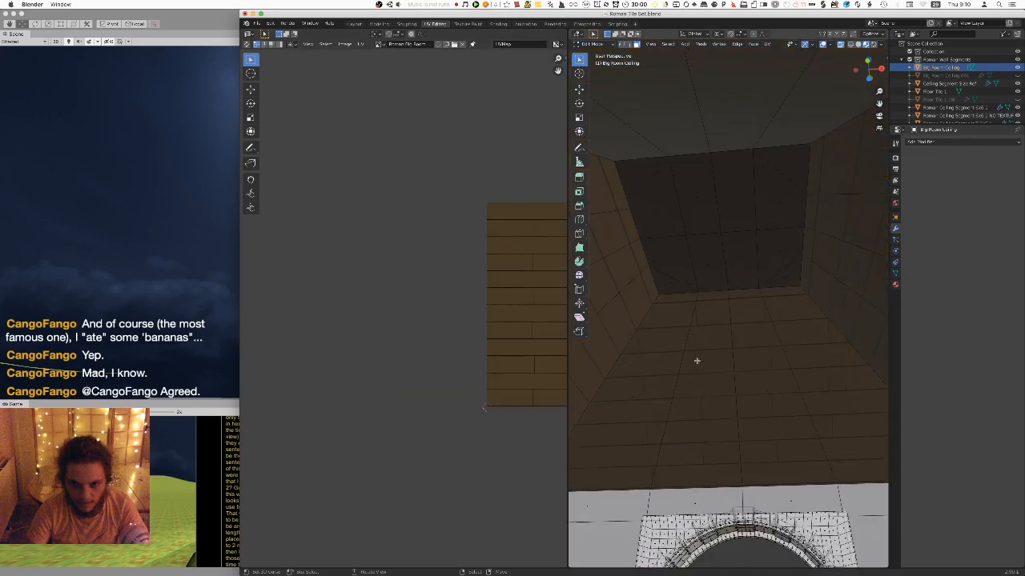
{"action": "key", "text": "a"}
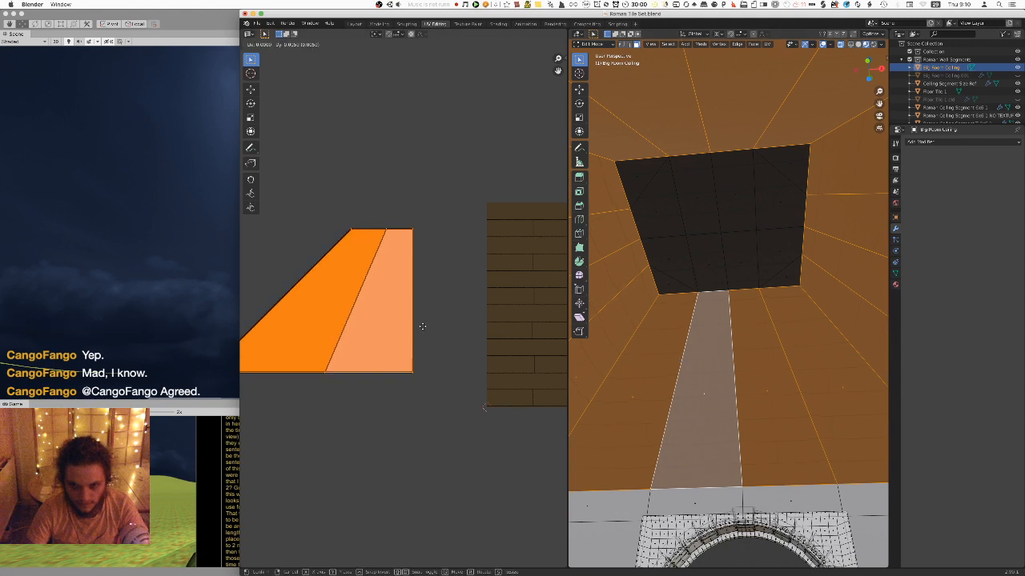
{"action": "key", "text": "alt+a"}
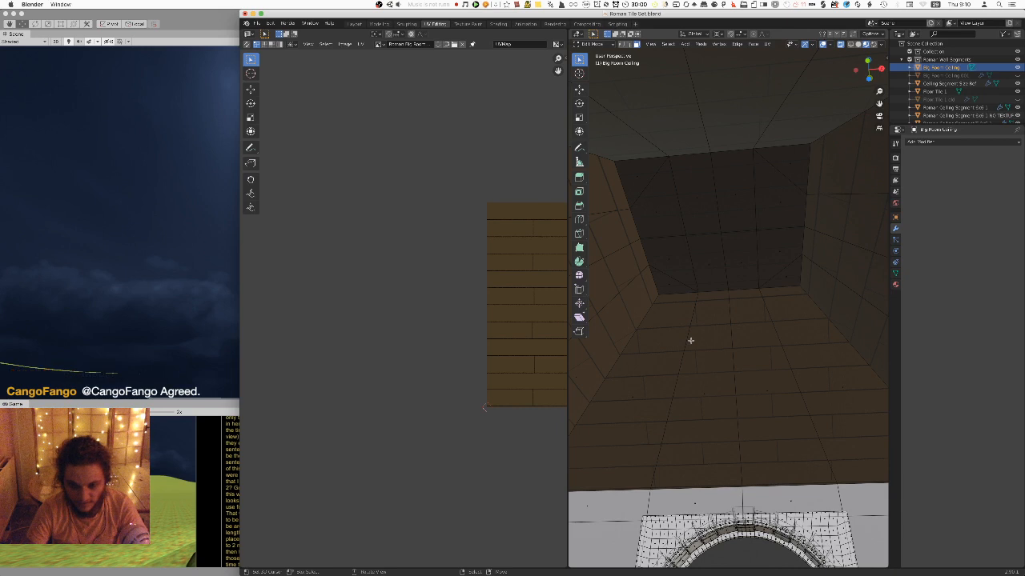
{"action": "key", "text": "a"}
{"action": "mouse_move", "coordinate": [684, 345]}
{"action": "middle_mouse_down"}
{"action": "mouse_move", "coordinate": [734, 342]}
{"action": "mouse_move", "coordinate": [671, 346]}
{"action": "middle_mouse_up"}
{"action": "key", "text": "alt+a"}
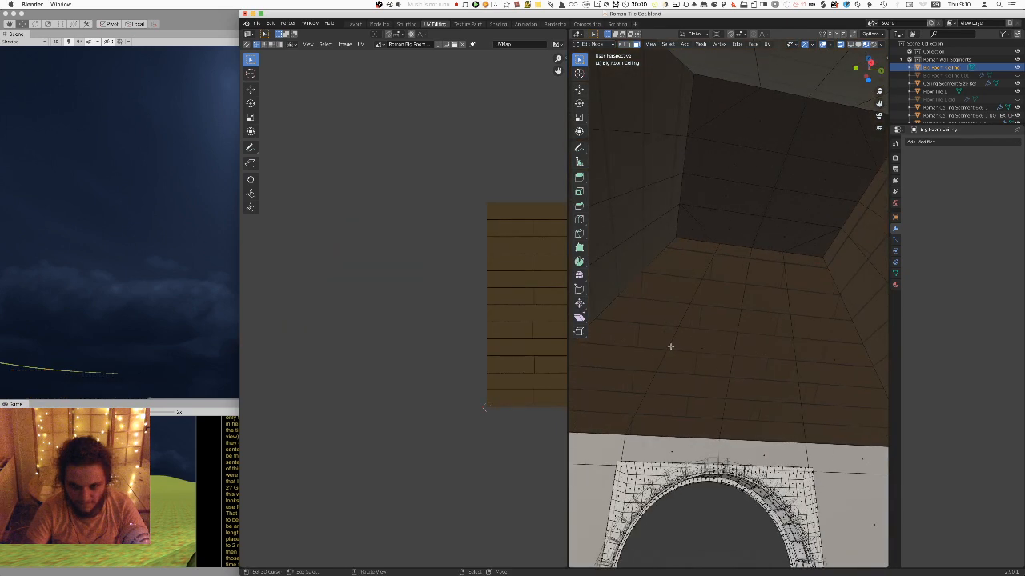
{"action": "middle_click_drag", "start_coordinate": [764, 337], "coordinate": [600, 322]}
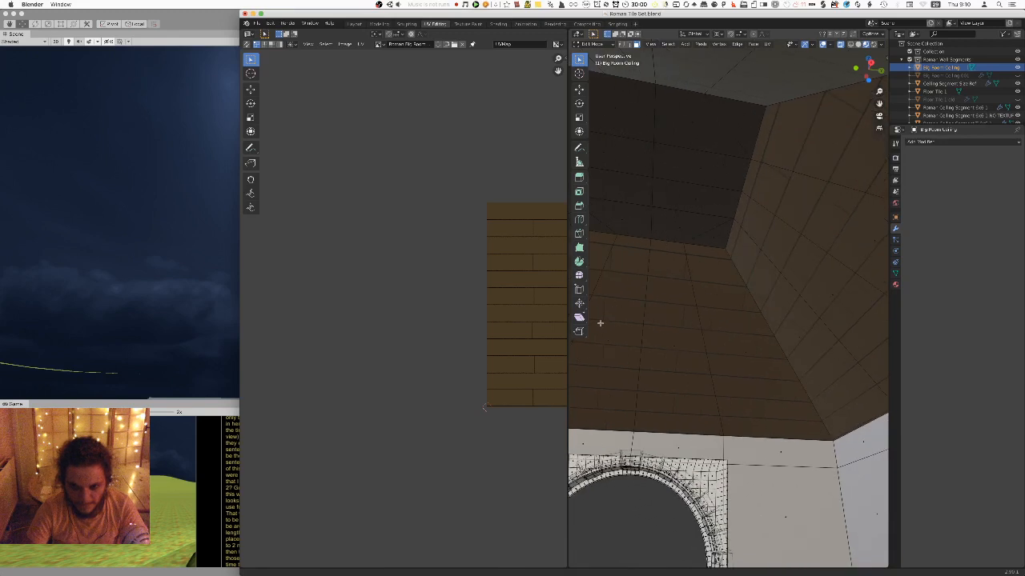
Select the pair of adjacent faces forming one half of each sloped ceiling side, leaving the other halves unselected
{"action": "left_click", "coordinate": [681, 342]}
{"action": "left_click", "coordinate": [745, 351], "text": "shift"}
{"action": "middle_click_drag", "start_coordinate": [642, 342], "coordinate": [688, 339]}
{"action": "left_click", "coordinate": [673, 336], "text": "shift"}
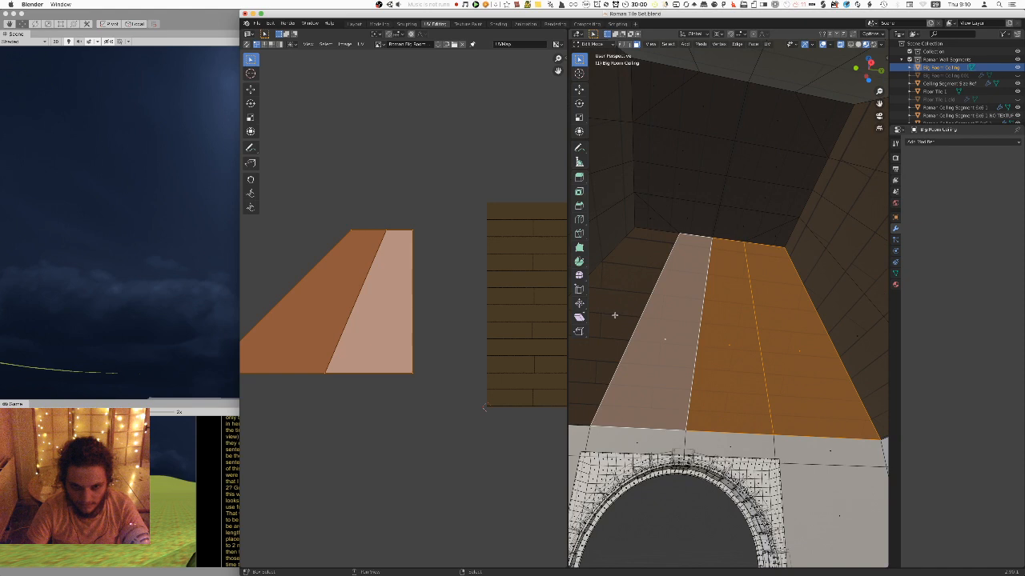
{"action": "left_click", "coordinate": [605, 327], "text": "shift"}
{"action": "middle_click_drag", "start_coordinate": [435, 309], "coordinate": [504, 316]}
{"action": "middle_click_drag", "start_coordinate": [673, 331], "coordinate": [796, 350]}
{"action": "scroll", "coordinate": [704, 340], "scroll_direction": "down", "scroll_amount": 2}
{"action": "left_click", "coordinate": [755, 360]}
{"action": "left_click", "coordinate": [788, 359], "text": "shift"}
{"action": "left_click", "coordinate": [793, 349], "text": "shift"}
{"action": "left_click", "coordinate": [816, 325], "text": "shift"}
{"action": "middle_click_drag", "start_coordinate": [711, 325], "coordinate": [709, 349]}
{"action": "left_click", "coordinate": [765, 320], "text": "shift"}
{"action": "left_click", "coordinate": [790, 309], "text": "shift"}
{"action": "left_click", "coordinate": [826, 311], "text": "shift"}
{"action": "key", "text": "g"}
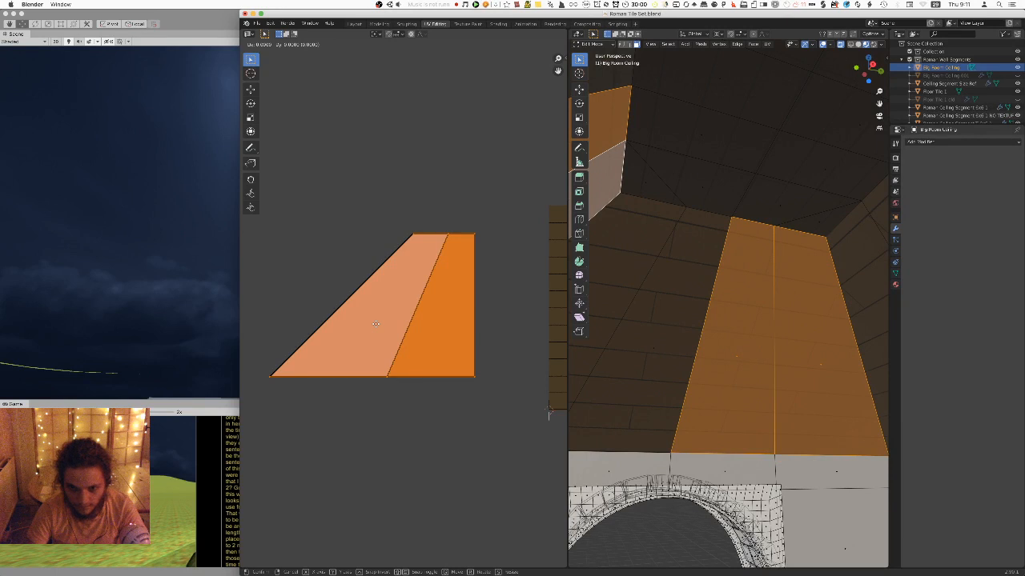
{"action": "right_click", "coordinate": [382, 327]}
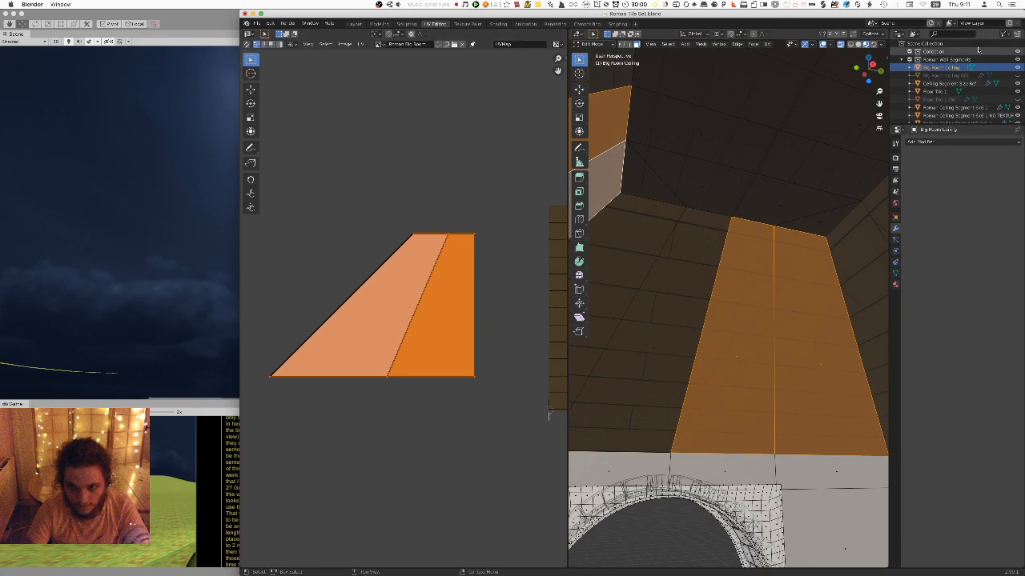
Turn off X-ray, shift the selected faces' UVs along the X axis towards the plank texture, and return to Object Mode
{"action": "left_click", "coordinate": [840, 45]}
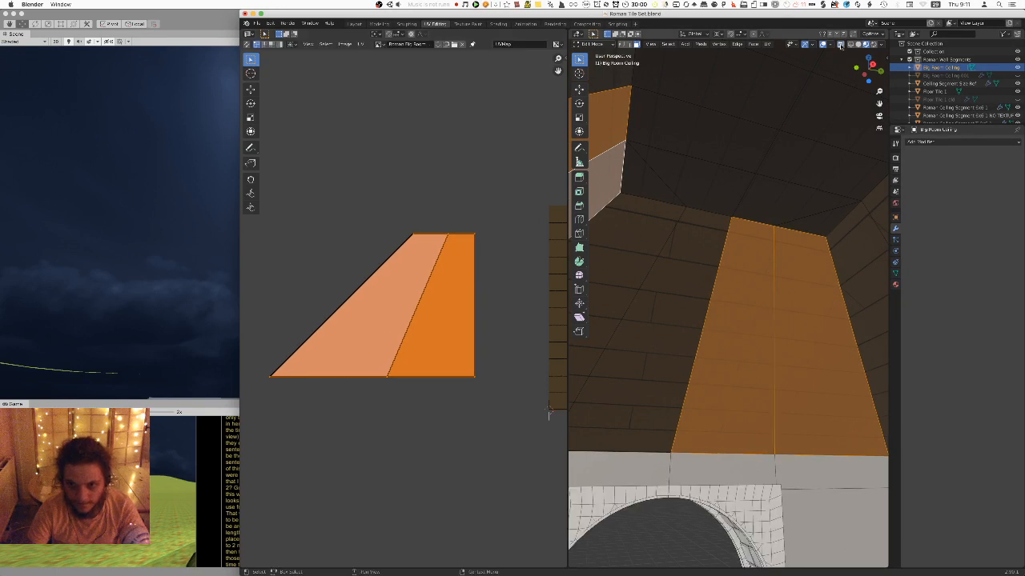
{"action": "key", "text": "alt+z"}
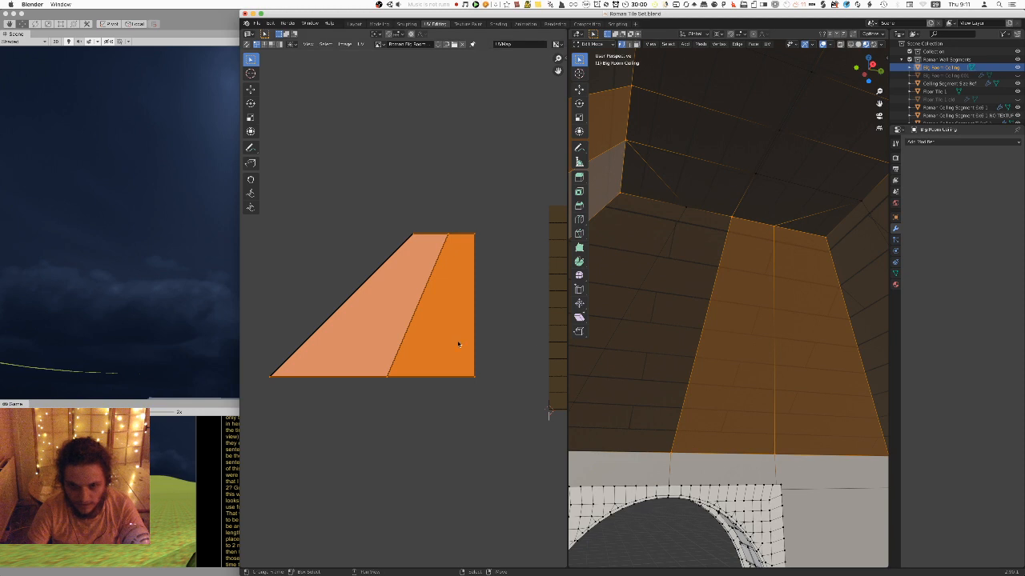
{"action": "key", "text": "g"}
{"action": "key", "text": "x"}
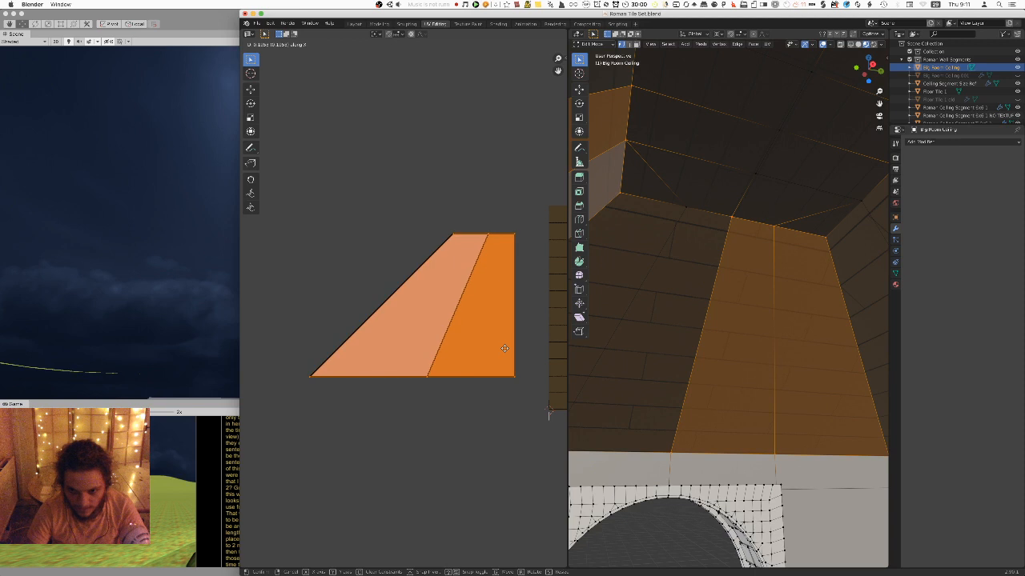
{"action": "left_click", "coordinate": [510, 349]}
{"action": "key", "text": "Tab"}
{"action": "middle_click_drag", "start_coordinate": [784, 300], "coordinate": [762, 300]}
{"action": "middle_click_drag", "start_coordinate": [720, 354], "coordinate": [641, 206]}
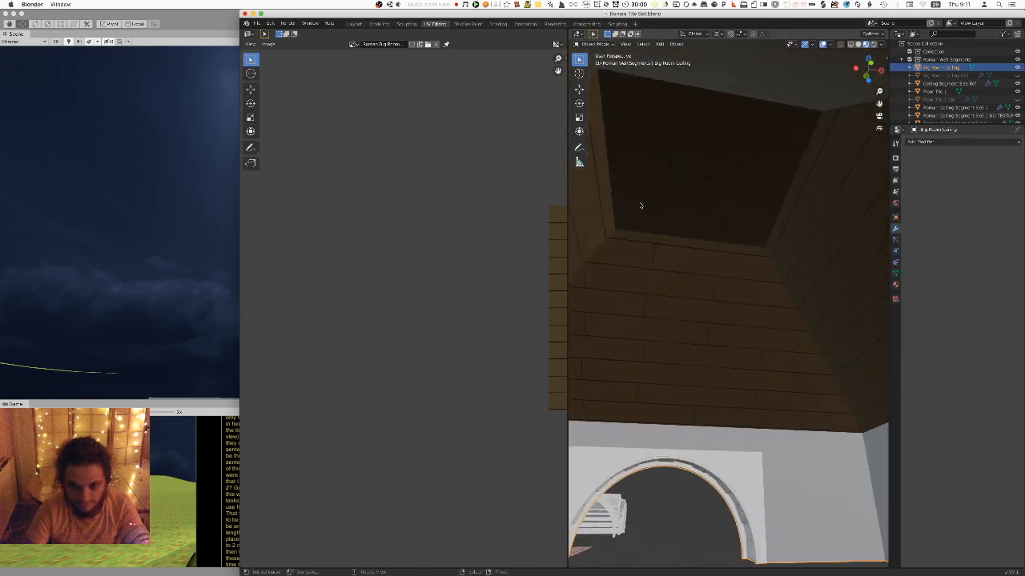
Save the file and export only the selected ceiling as FBX, overwriting Big Room Ceiling FBX.fbx in the Mazes folder
{"action": "key", "text": "super+s"}
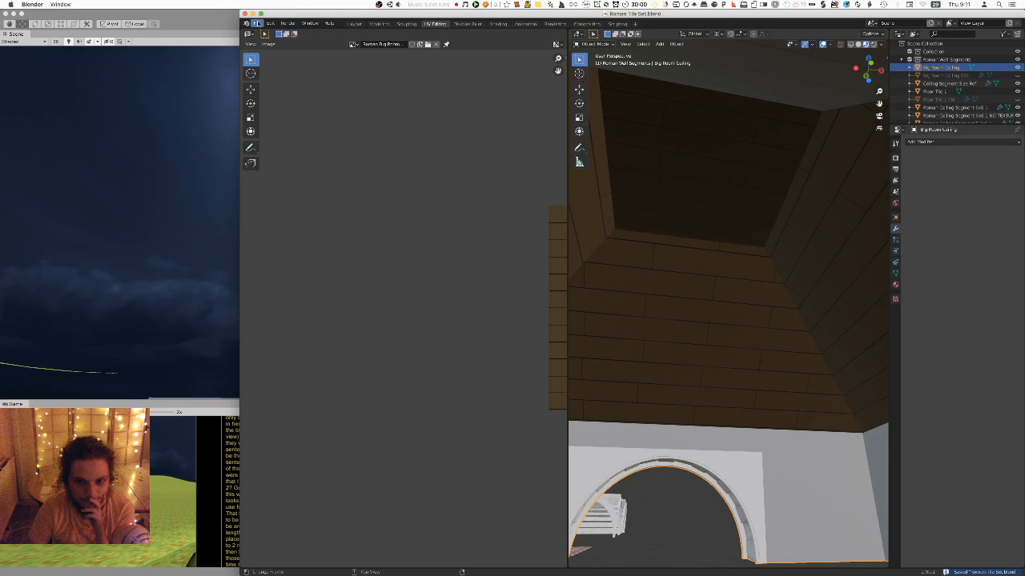
{"action": "left_click", "coordinate": [257, 23]}
{"action": "mouse_move", "coordinate": [272, 139]}
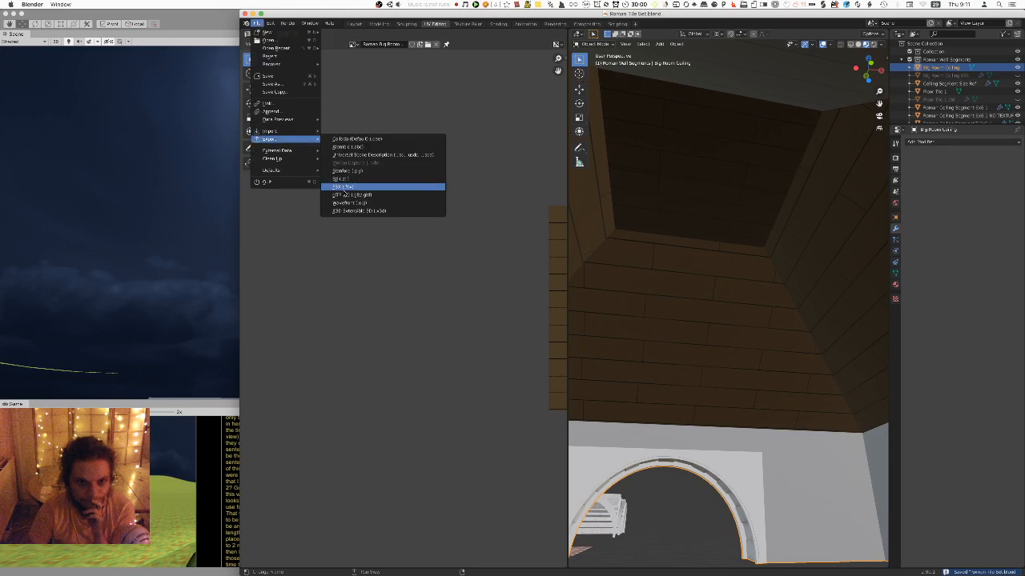
{"action": "left_click", "coordinate": [345, 190]}
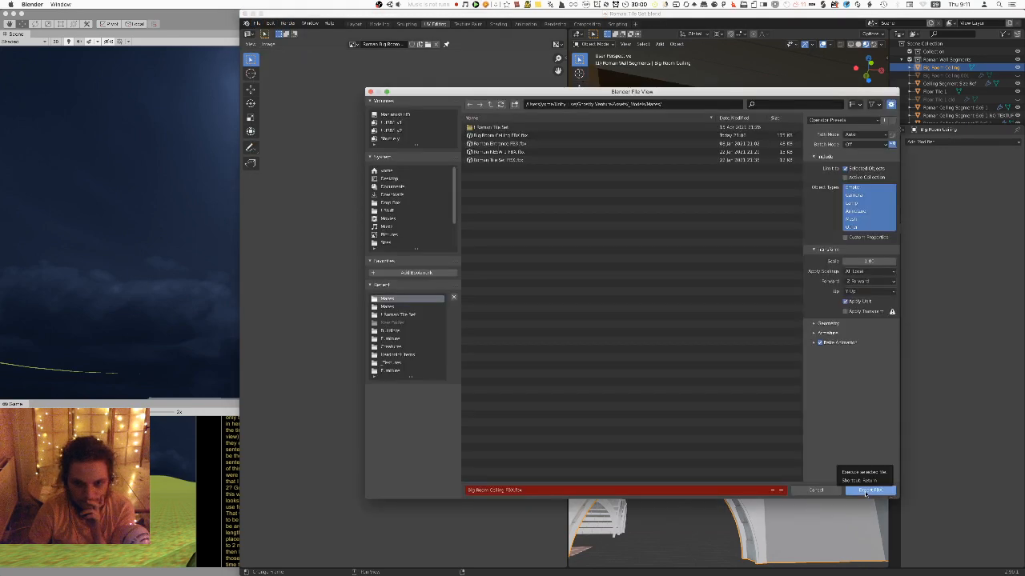
{"action": "left_click", "coordinate": [866, 491]}
{"action": "key", "text": "super+s"}
Switch to Unity, maximize the Scene view, and go inside the big room beneath the updated ceiling
{"action": "key", "text": "super+Tab"}
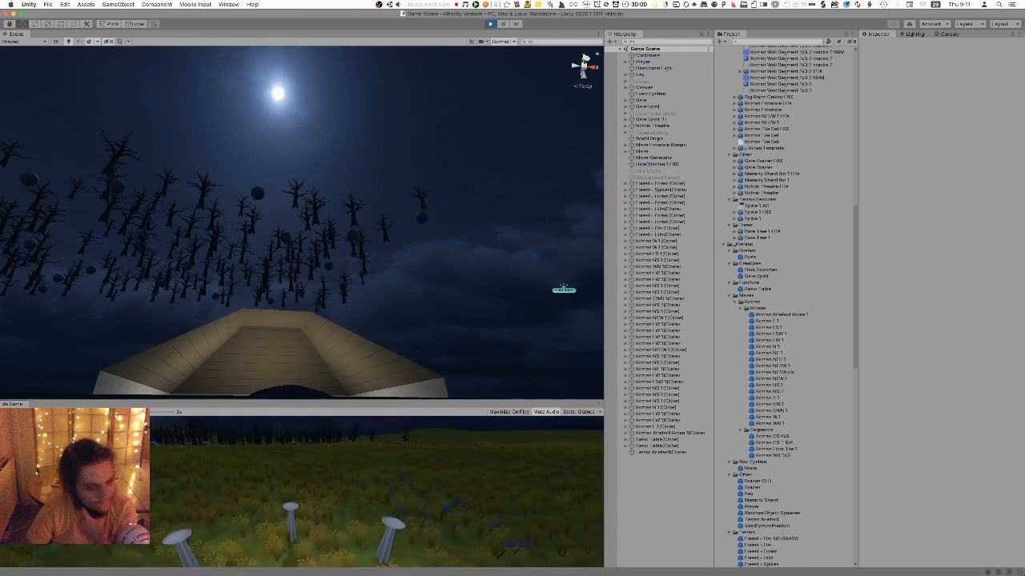
{"action": "key", "text": "shift+space"}
{"action": "right_click_drag", "start_coordinate": [377, 201], "coordinate": [355, 349]}
{"action": "key", "text": "w"}
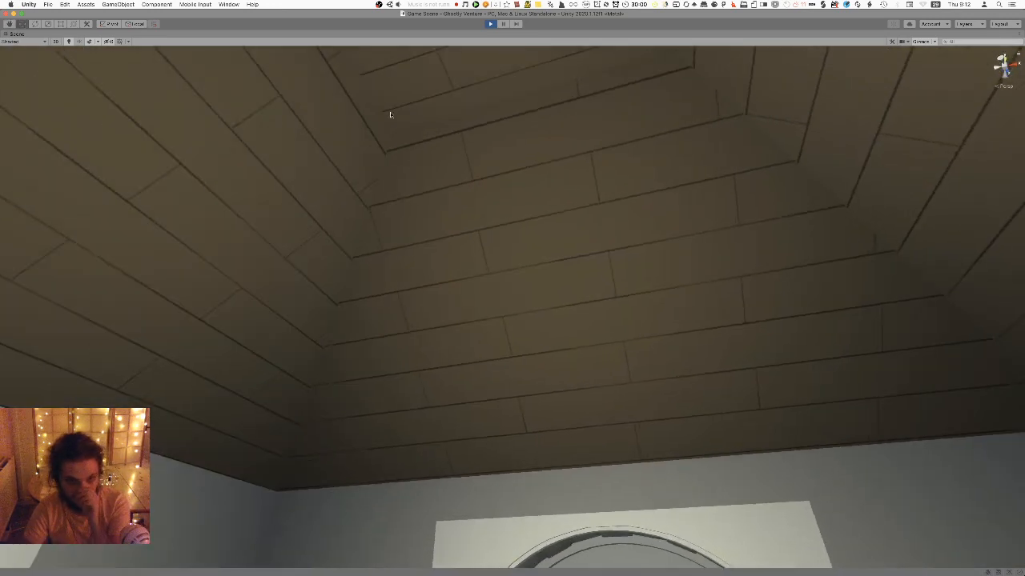
{"action": "right_click_drag", "start_coordinate": [353, 186], "coordinate": [288, 351]}
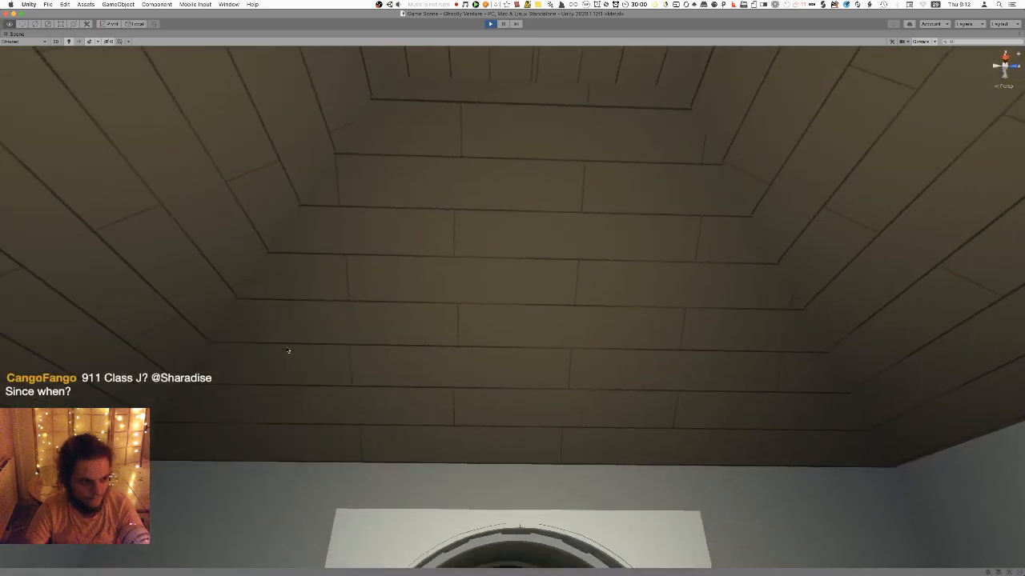
Examine near and far how the plank joints meet along the ceiling's sloped corners
{"action": "scroll", "coordinate": [285, 346], "scroll_direction": "up", "scroll_amount": 2}
{"action": "scroll", "coordinate": [285, 346], "scroll_direction": "up", "scroll_amount": 4}
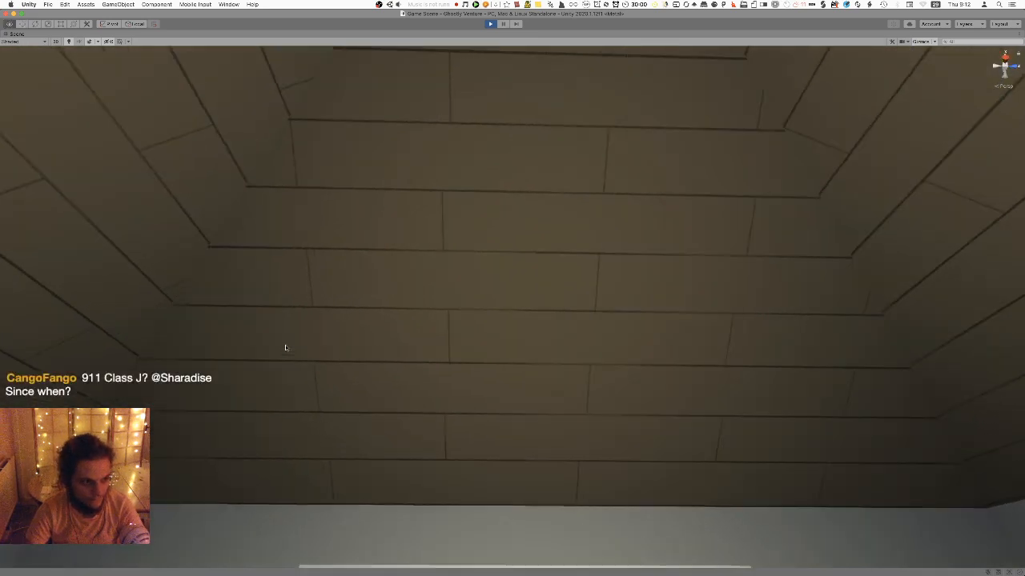
{"action": "scroll", "coordinate": [285, 347], "scroll_direction": "up", "scroll_amount": 3}
{"action": "scroll", "coordinate": [285, 347], "scroll_direction": "down", "scroll_amount": 6}
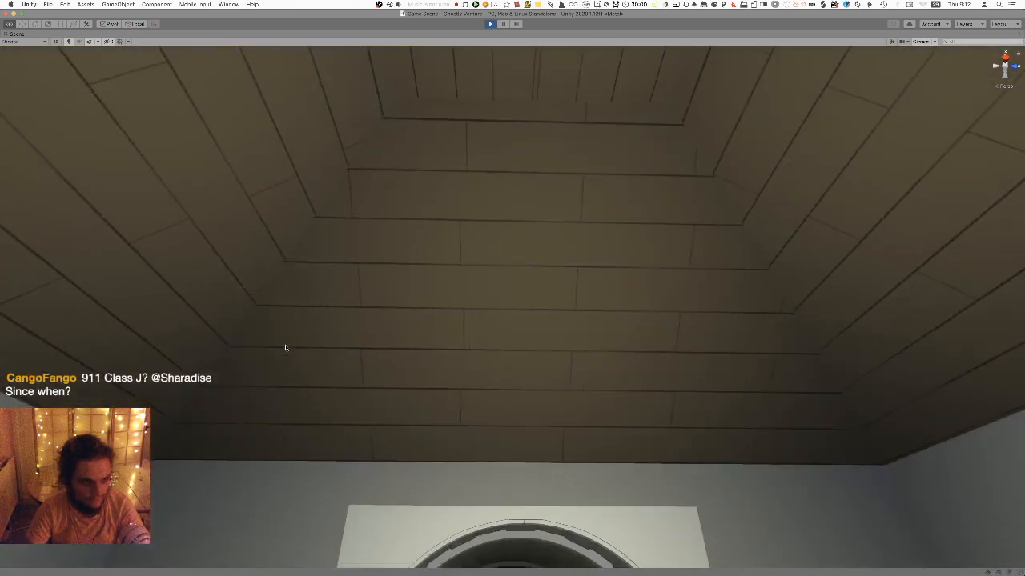
{"action": "right_click_drag", "start_coordinate": [285, 347], "coordinate": [285, 341]}
{"action": "key", "text": "s"}
{"action": "key", "text": "w"}
{"action": "key", "text": "w"}
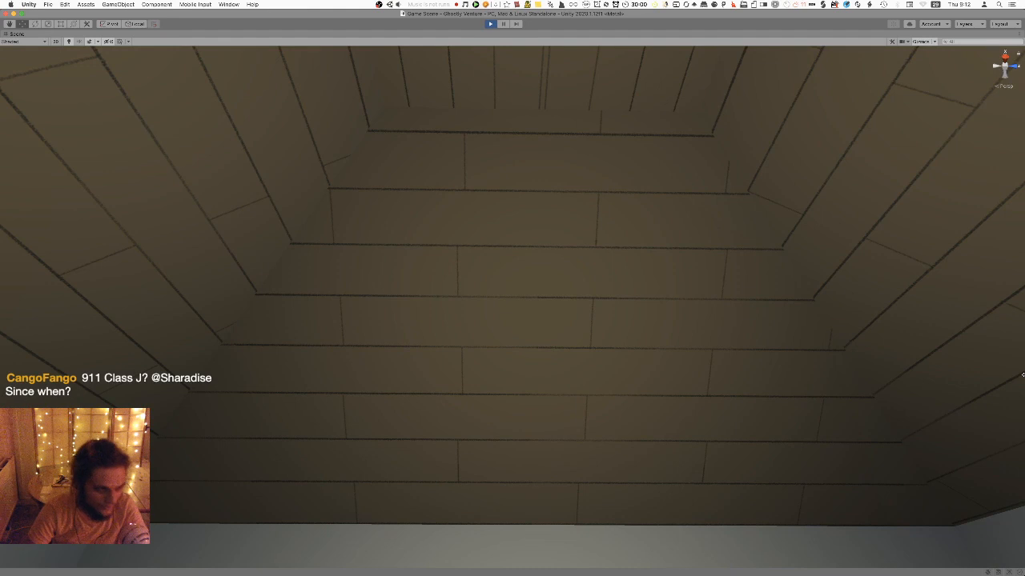
Switch to Safari and search the web for "611 class j"
{"action": "key", "text": "super+space"}
{"action": "type", "text": "sa"}
{"action": "key", "text": "Return"}
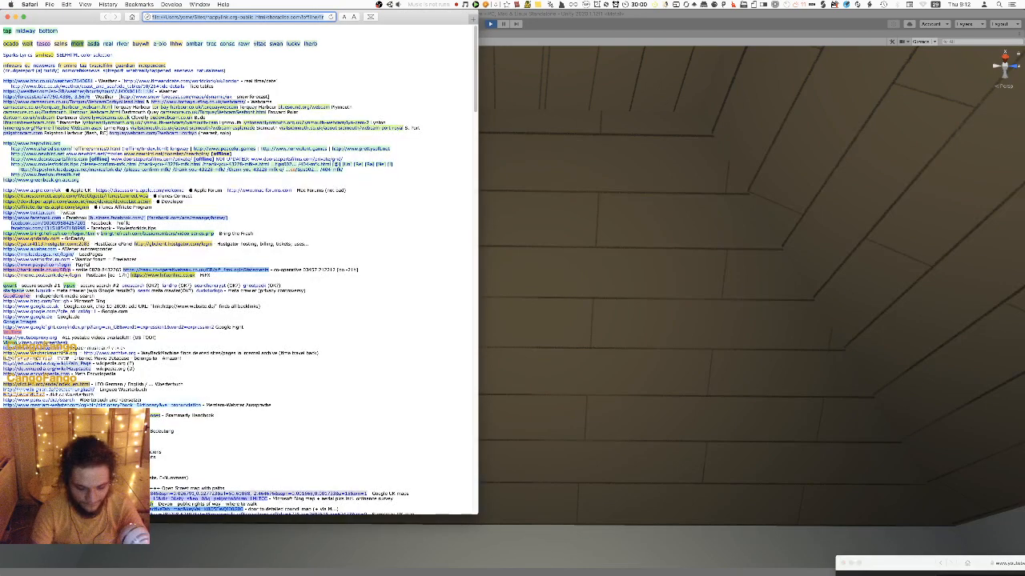
{"action": "key", "text": "super+l"}
{"action": "type", "text": "611 clas"}
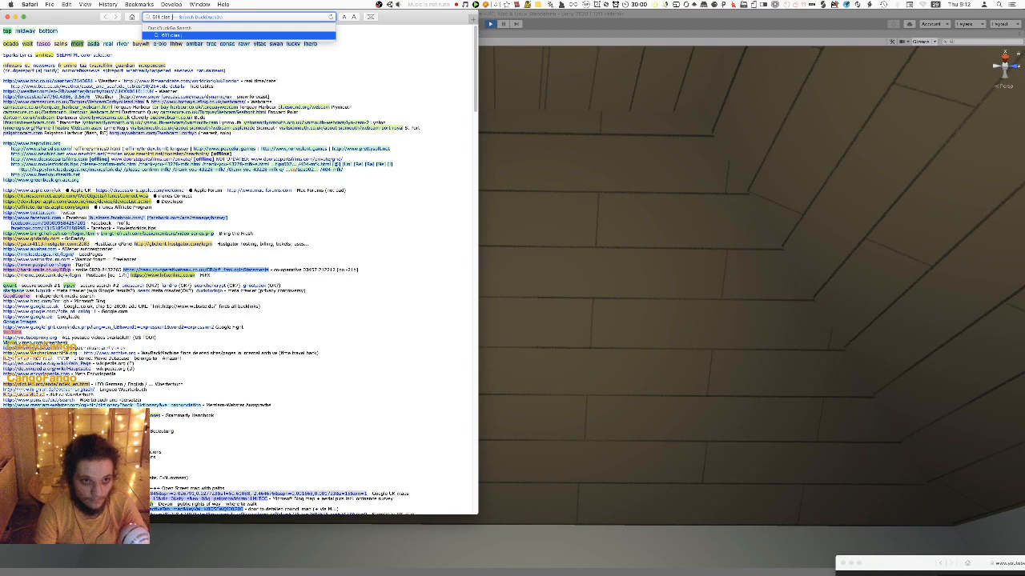
{"action": "type", "text": "s"}
{"action": "key", "text": "Return"}
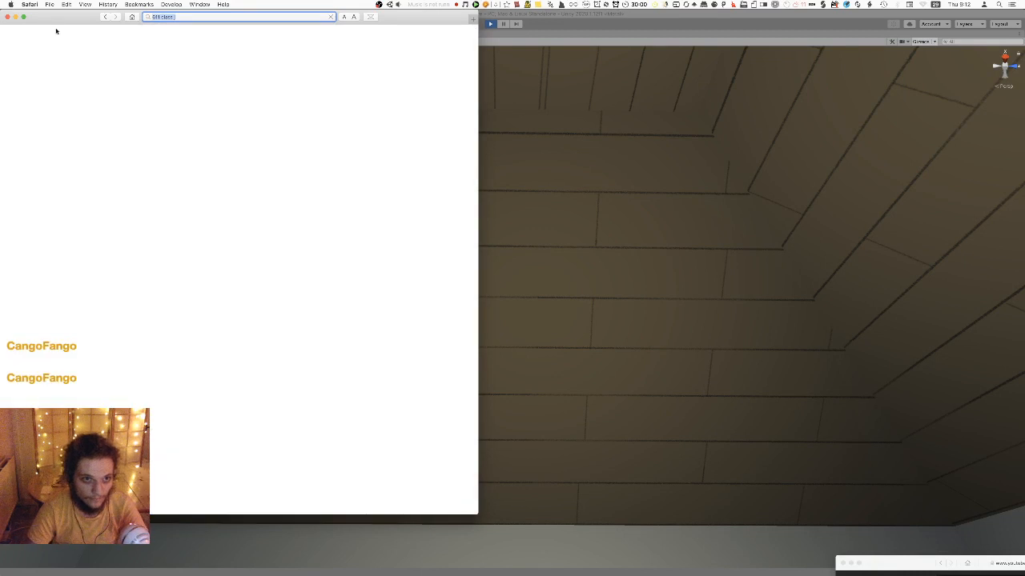
View the image results, enlarge the Class J No. 611 Streamliner picture, close the browser window, and return to Unity
{"action": "left_click", "coordinate": [64, 57]}
{"action": "left_click_drag", "start_coordinate": [71, 14], "coordinate": [153, 32]}
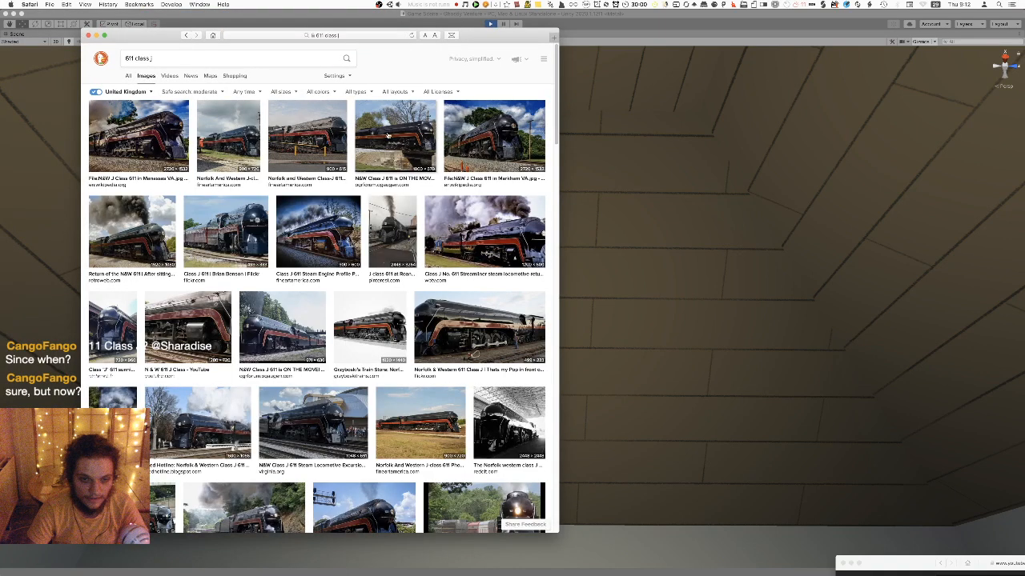
{"action": "left_click", "coordinate": [485, 232]}
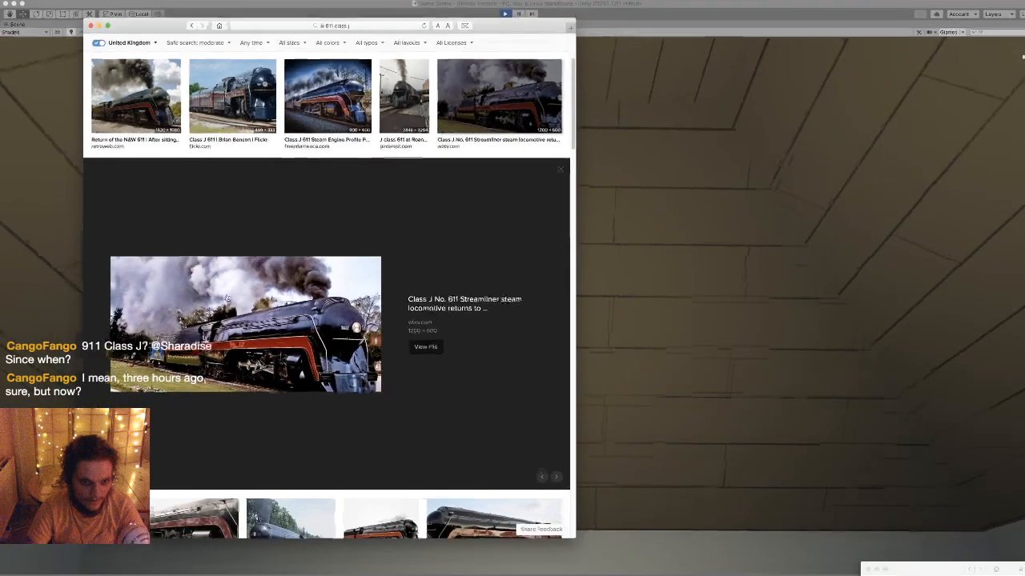
{"action": "left_click", "coordinate": [308, 80]}
{"action": "key", "text": "super+w"}
{"action": "left_click", "coordinate": [995, 446]}
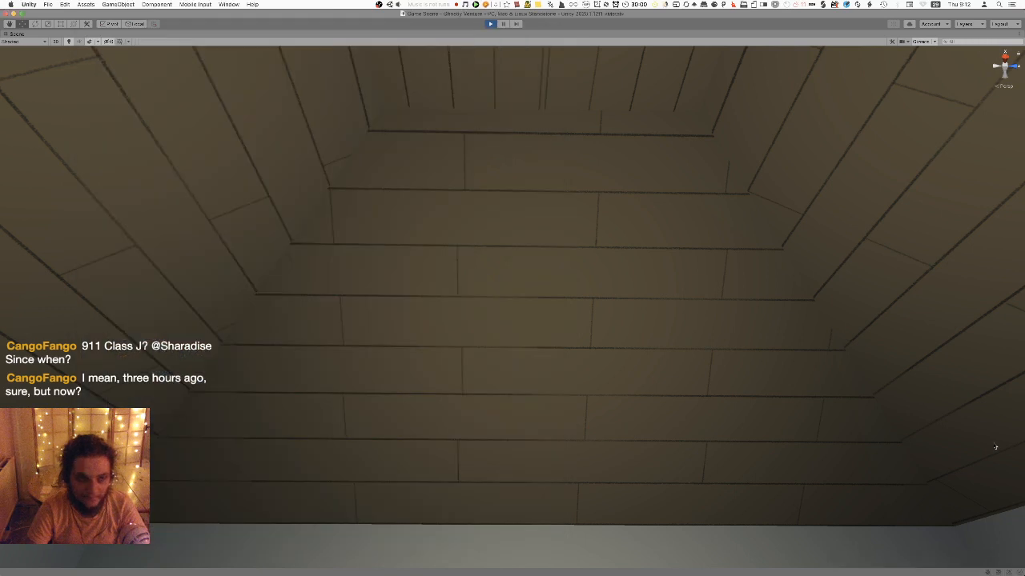
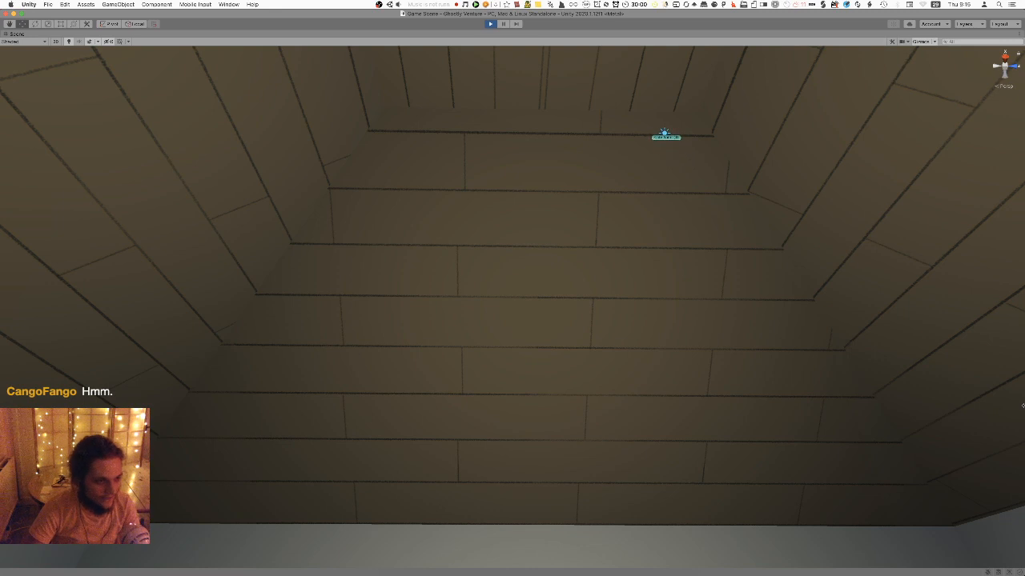
Examine the ceiling's corner joints above the arches from several angles and restore the Scene view to normal size
{"action": "right_click_drag", "start_coordinate": [551, 397], "coordinate": [547, 402]}
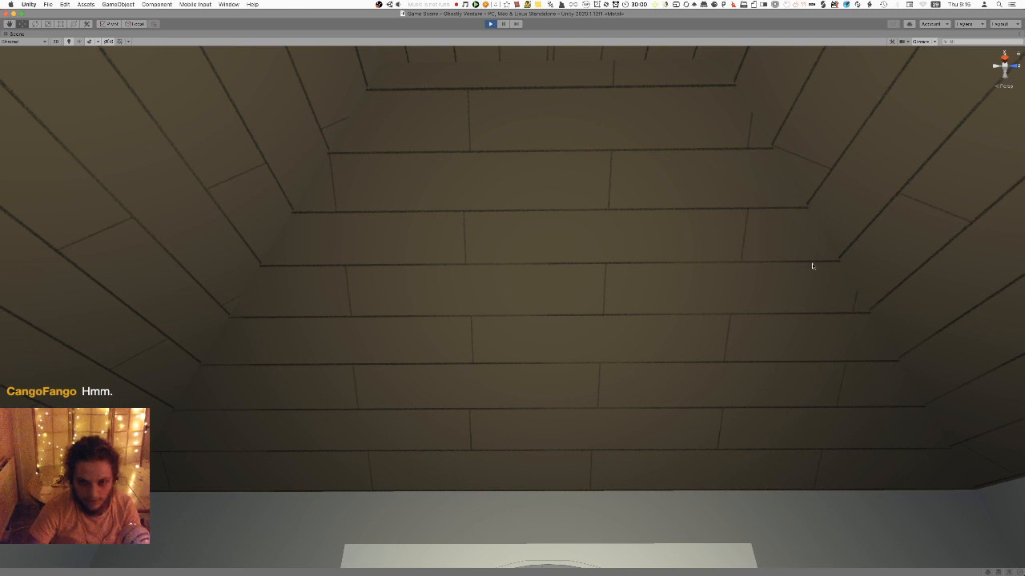
{"action": "right_click_drag", "start_coordinate": [542, 426], "coordinate": [485, 317]}
{"action": "key", "text": "s"}
{"action": "key", "text": "s"}
{"action": "scroll", "coordinate": [420, 480], "scroll_direction": "up", "scroll_amount": 1}
{"action": "key", "text": "w"}
{"action": "key", "text": "s"}
{"action": "key", "text": "shift+space"}
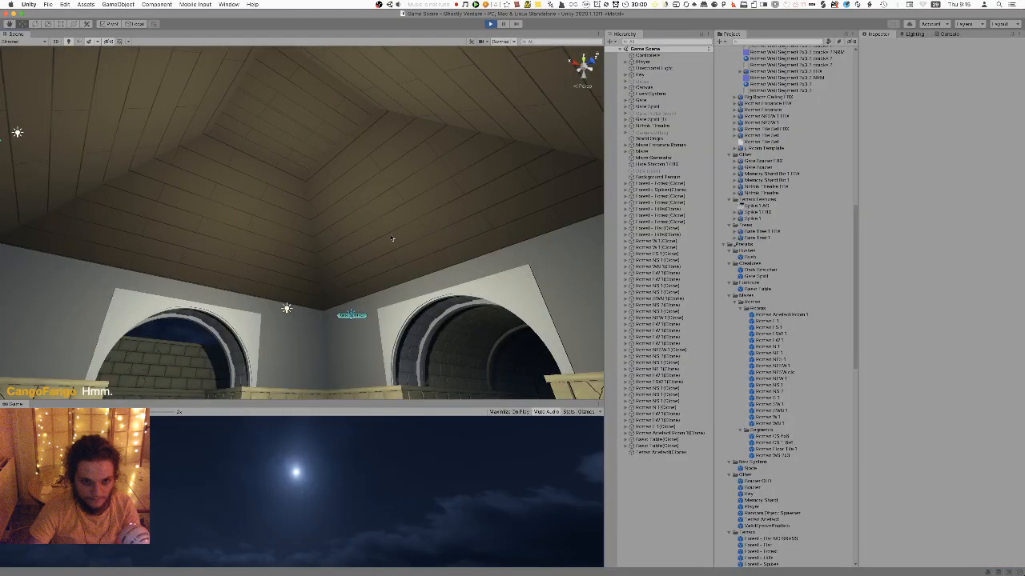
Stop Play mode and switch to Pixelmator Pro with the Roman Big Room Ceiling.psd plank texture
{"action": "key", "text": "super+p"}
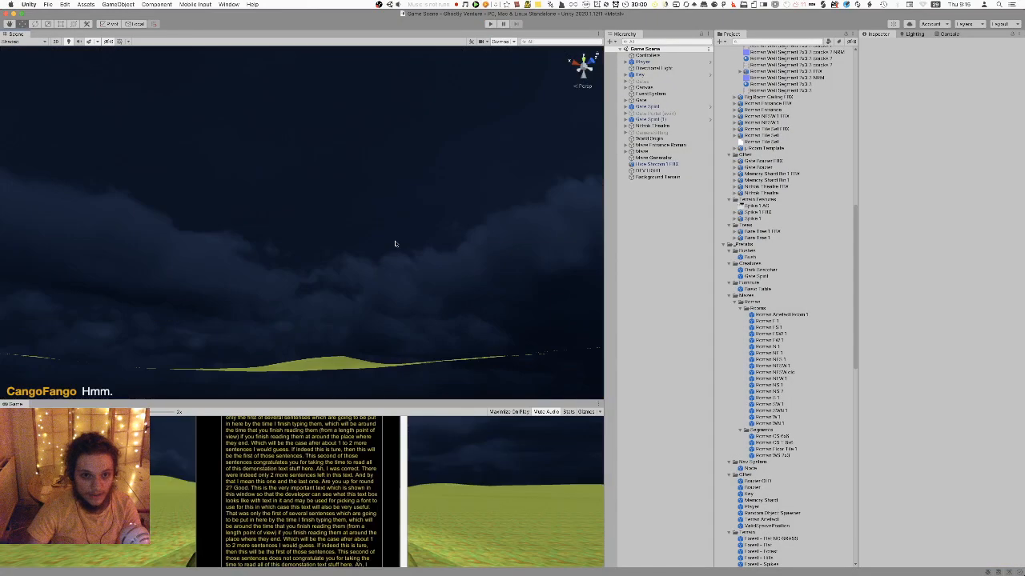
{"action": "key", "text": "super+Tab"}
{"action": "key", "text": "super+Tab"}
{"action": "key", "text": "super+Tab"}
{"action": "key", "text": "super+shift+Tab"}
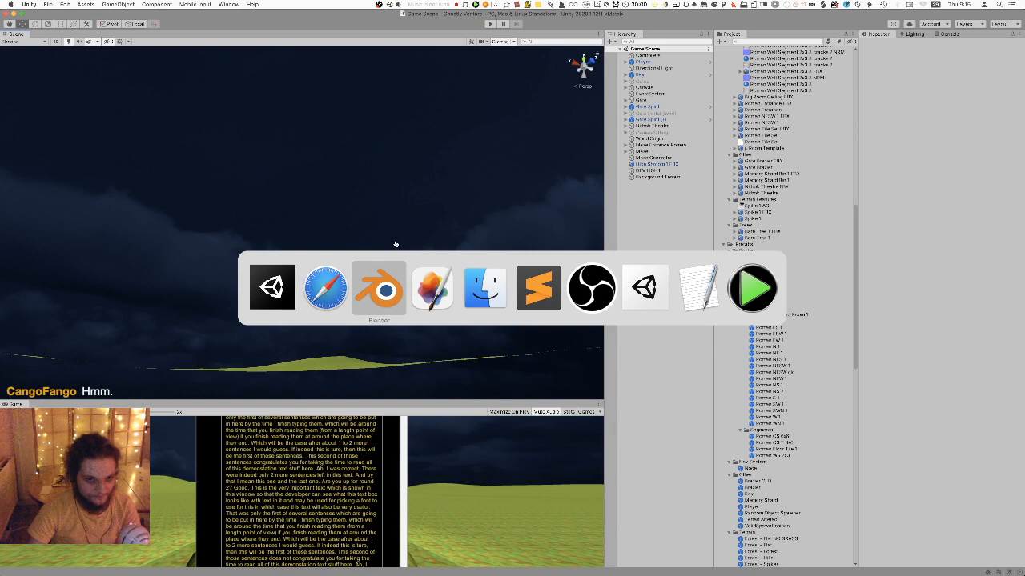
{"action": "key", "text": "super+Tab"}
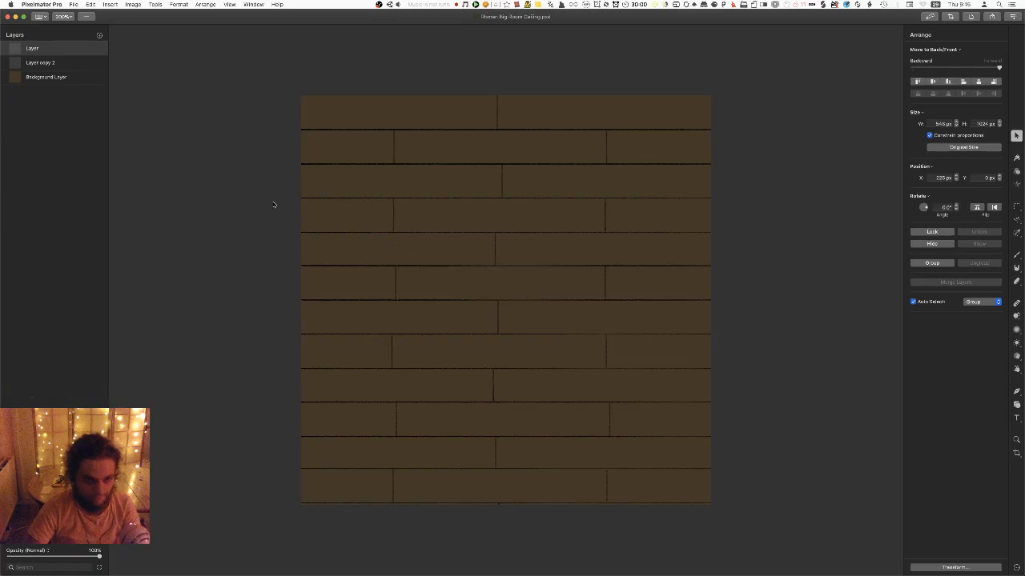
{"action": "right_click", "coordinate": [86, 138]}
{"action": "left_click", "coordinate": [37, 114]}
{"action": "right_click", "coordinate": [56, 65]}
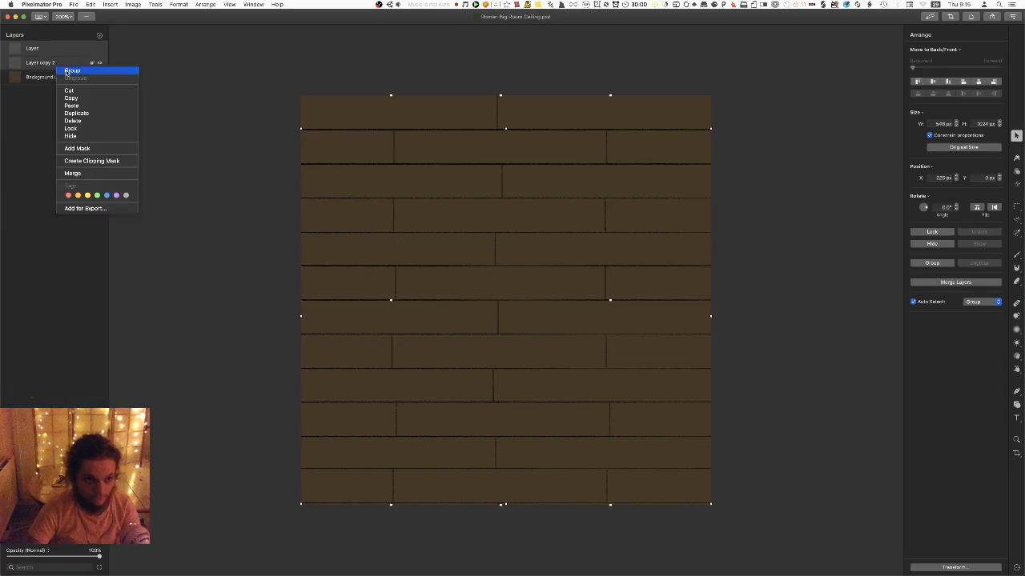
{"action": "left_click", "coordinate": [81, 163]}
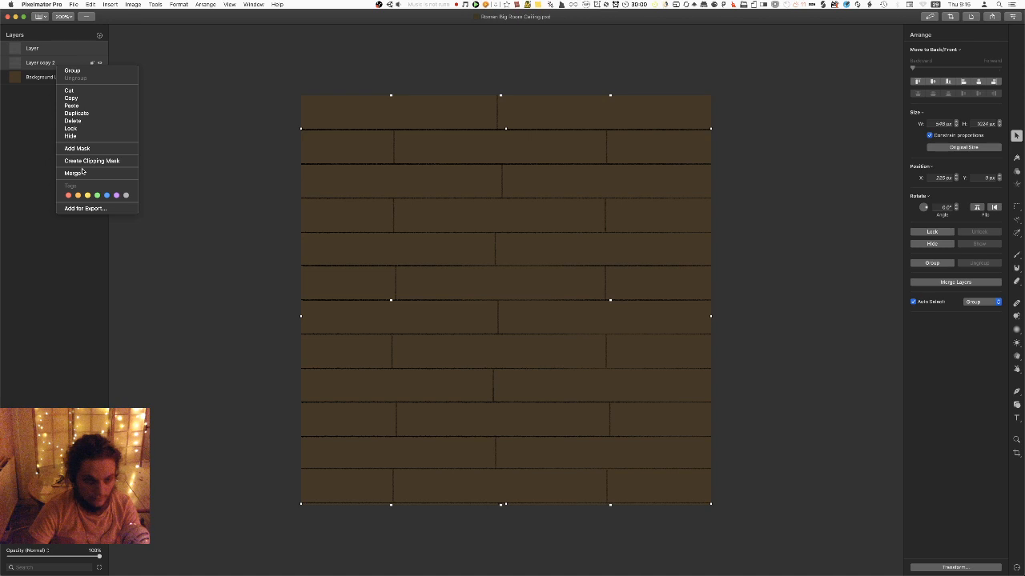
{"action": "left_click", "coordinate": [30, 183]}
Rename the top layer as Lines Vertical and the Layer copy 2 layer as Lines Horizontal
{"action": "left_click", "coordinate": [30, 55]}
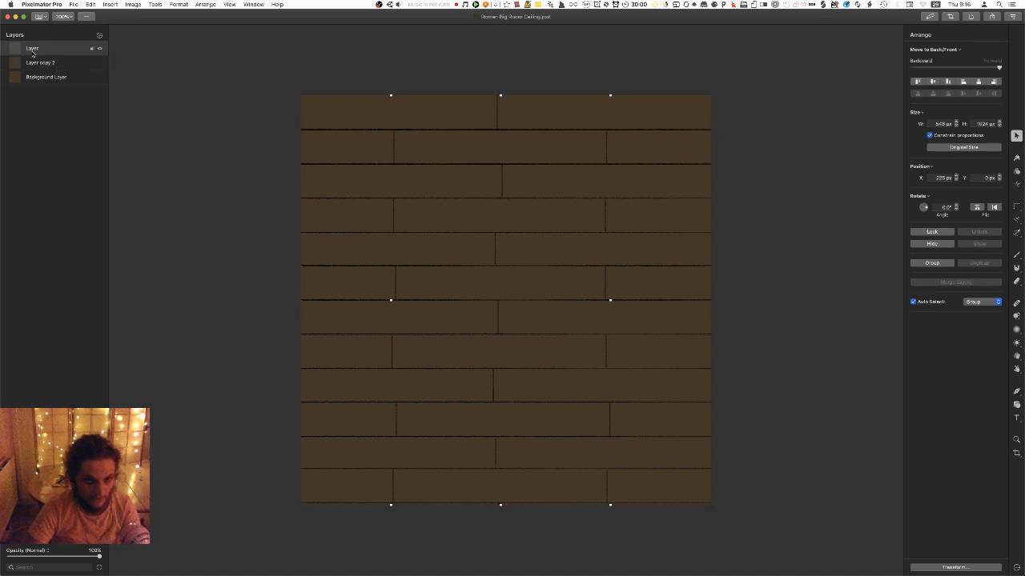
{"action": "double_click", "coordinate": [38, 48]}
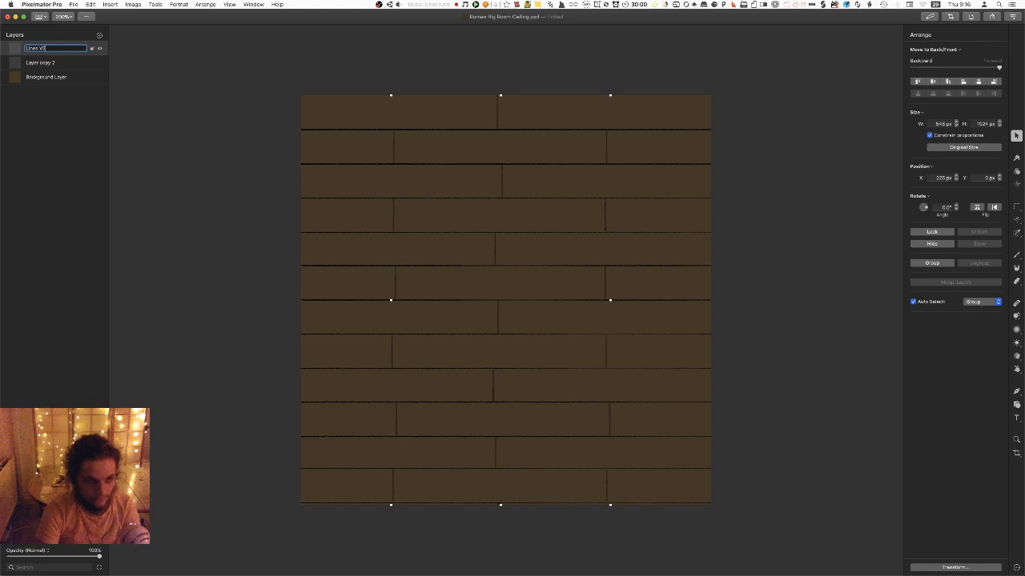
{"action": "type", "text": "Lines Vertical"}
{"action": "key", "text": "Return"}
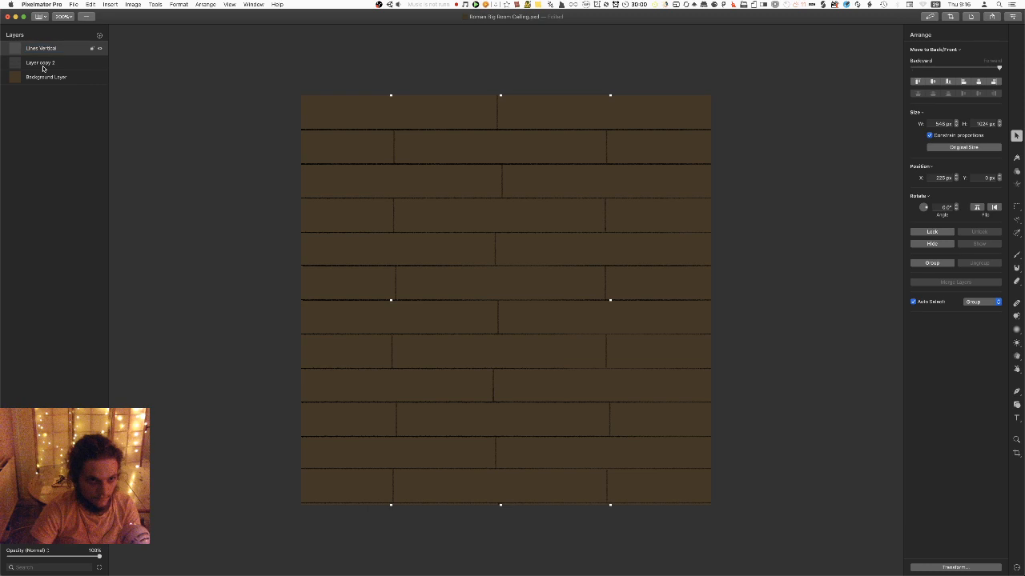
{"action": "left_click", "coordinate": [47, 63]}
{"action": "left_click", "coordinate": [47, 62]}
{"action": "type", "text": "Lines Horizontal"}
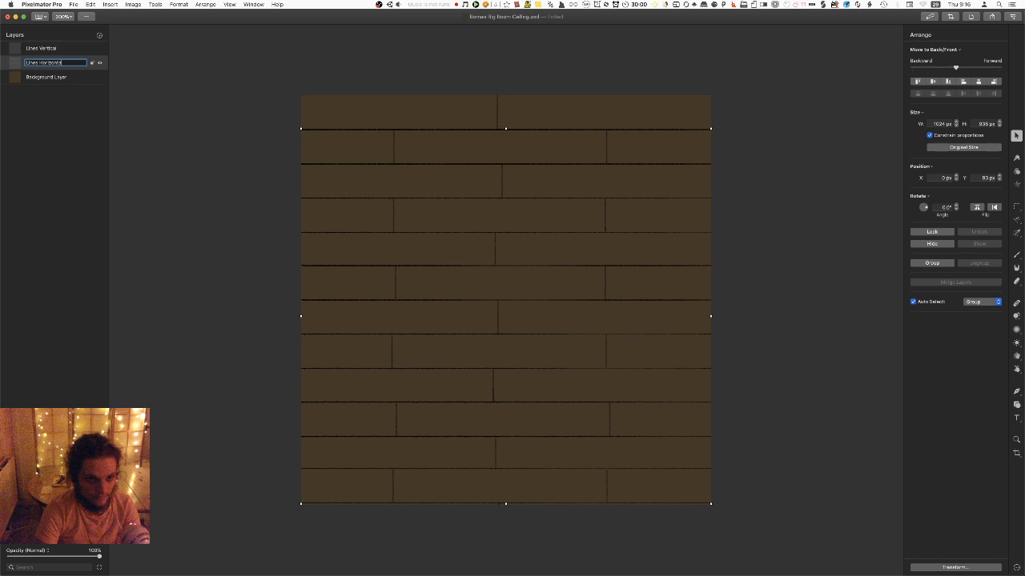
{"action": "key", "text": "Return"}
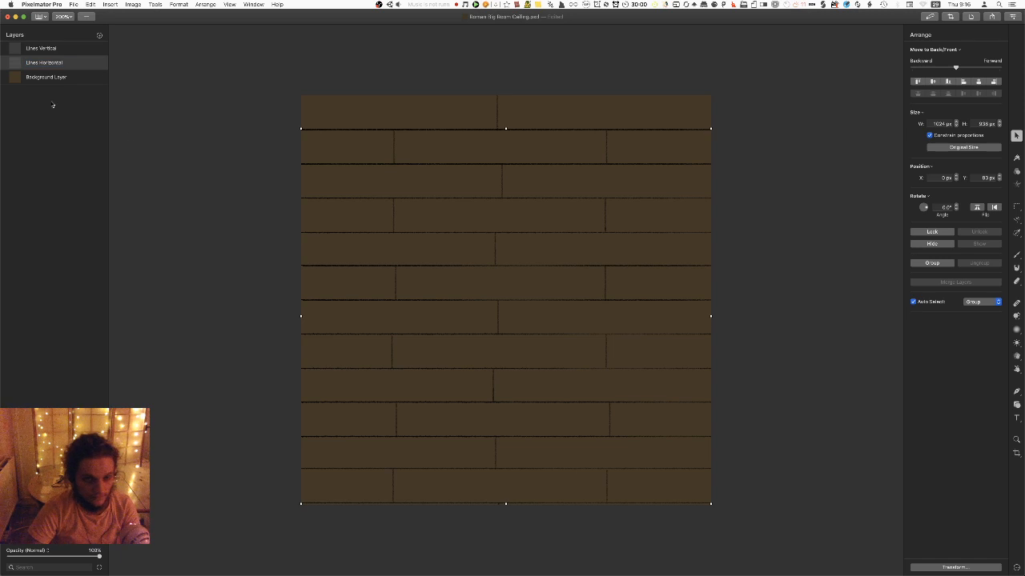
Rename the Background Layer as Background Brown
{"action": "double_click", "coordinate": [48, 77]}
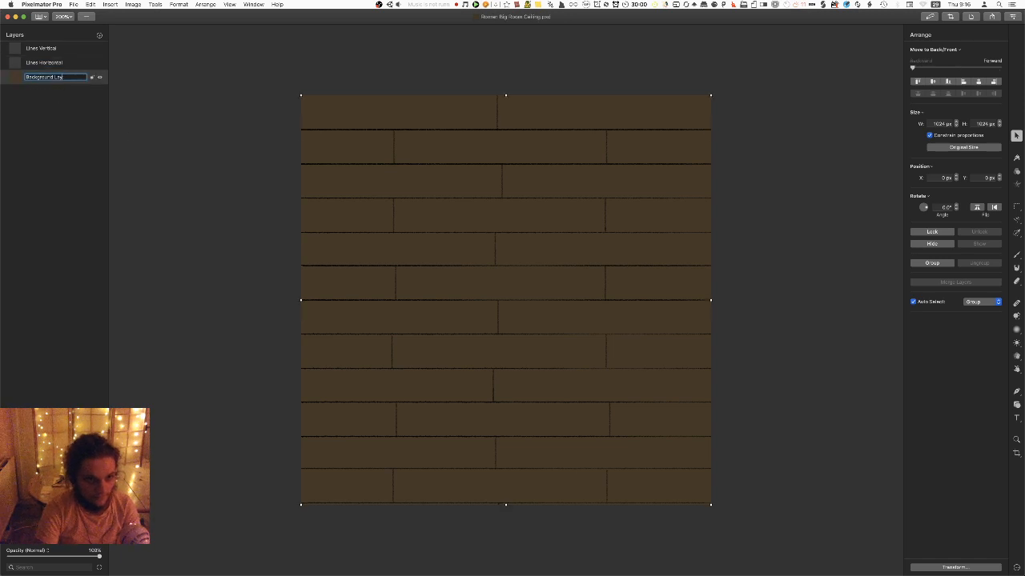
{"action": "type", "text": "Background Brown"}
{"action": "key", "text": "Return"}
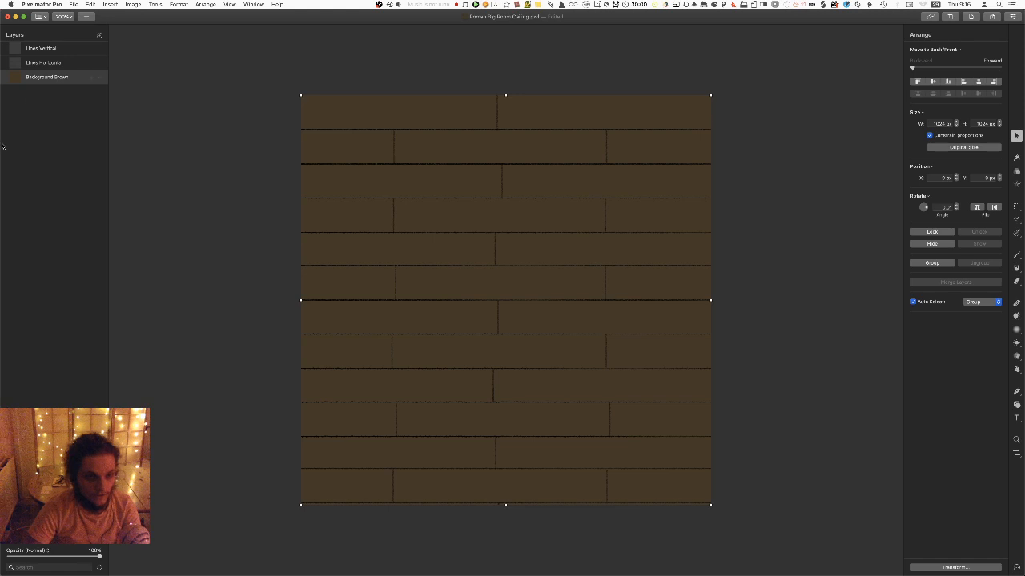
Add a new layer above Background Brown, name it Colouring 1, and save the document
{"action": "right_click", "coordinate": [30, 132]}
{"action": "left_click", "coordinate": [44, 138]}
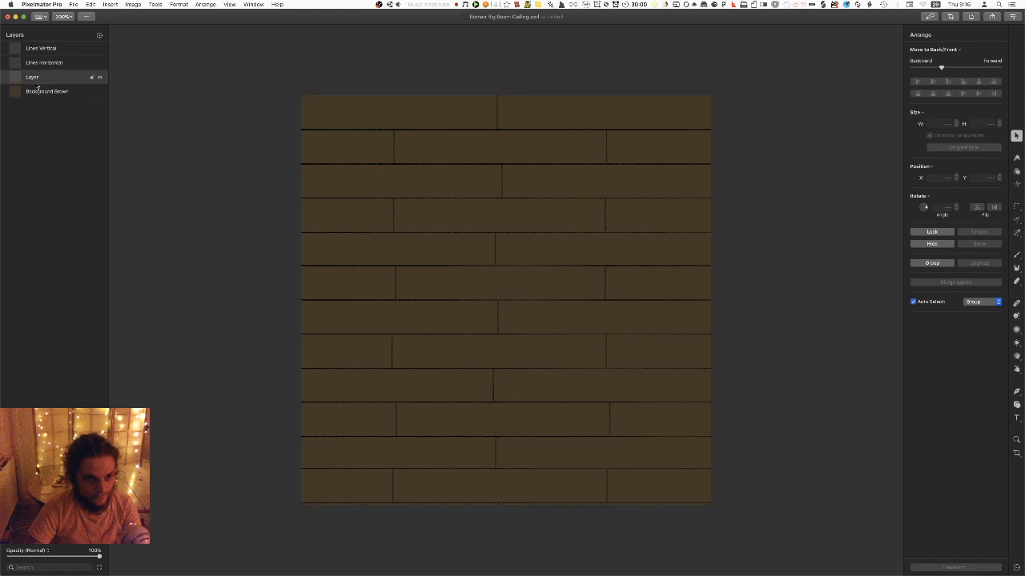
{"action": "double_click", "coordinate": [32, 77]}
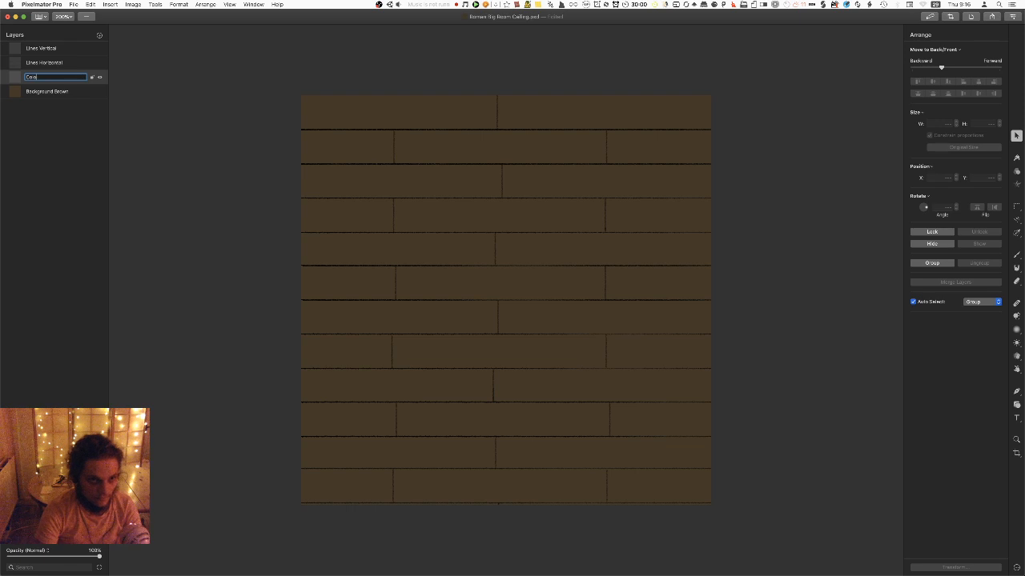
{"action": "type", "text": "Colouring 1"}
{"action": "key", "text": "Return"}
{"action": "key", "text": "super+s"}
Set the Paint tool's colour to orange, scribble a test stroke with the HB brush across the planks, and undo it
{"action": "key", "text": "b"}
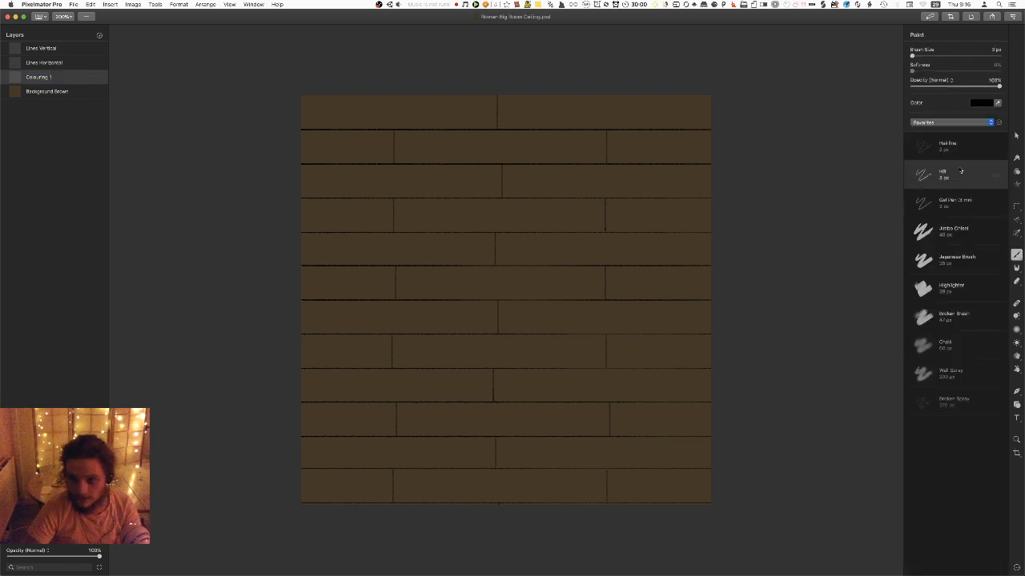
{"action": "left_click", "coordinate": [980, 102]}
{"action": "left_click_drag", "start_coordinate": [965, 156], "coordinate": [998, 133]}
{"action": "left_click_drag", "start_coordinate": [911, 204], "coordinate": [915, 204]}
{"action": "mouse_move", "coordinate": [458, 336]}
{"action": "left_mouse_down"}
{"action": "mouse_move", "coordinate": [602, 198]}
{"action": "mouse_move", "coordinate": [502, 328]}
{"action": "left_mouse_up"}
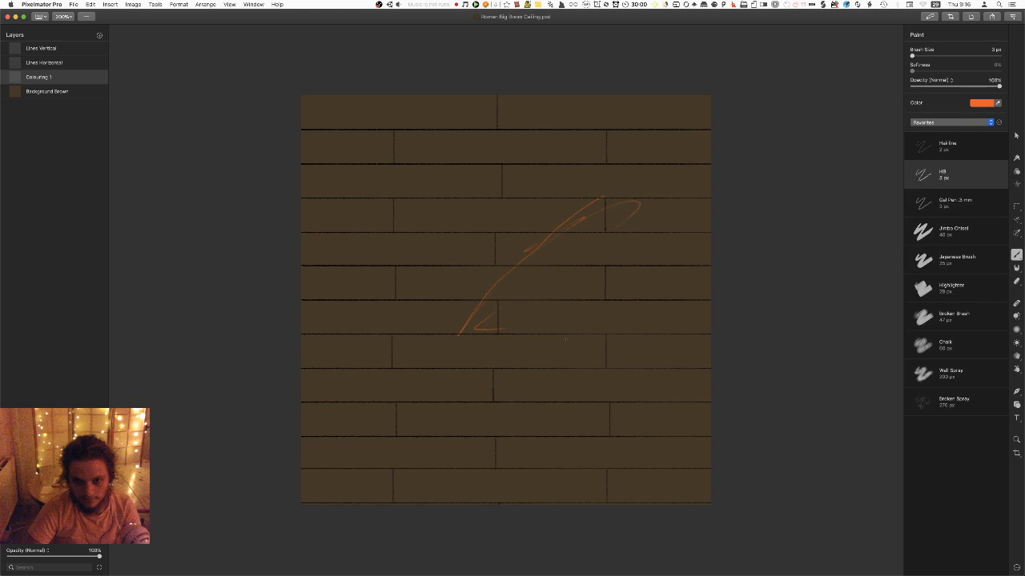
{"action": "key", "text": "super+z"}
Try several orange zigzag strokes down the planks with the 35 px Japanese Brush, undoing each one
{"action": "left_click", "coordinate": [956, 257]}
{"action": "mouse_move", "coordinate": [578, 172]}
{"action": "left_mouse_down"}
{"action": "mouse_move", "coordinate": [405, 245]}
{"action": "mouse_move", "coordinate": [590, 445]}
{"action": "left_mouse_up"}
{"action": "key", "text": "super+z"}
{"action": "left_click_drag", "start_coordinate": [609, 167], "coordinate": [481, 503]}
{"action": "key", "text": "super+z"}
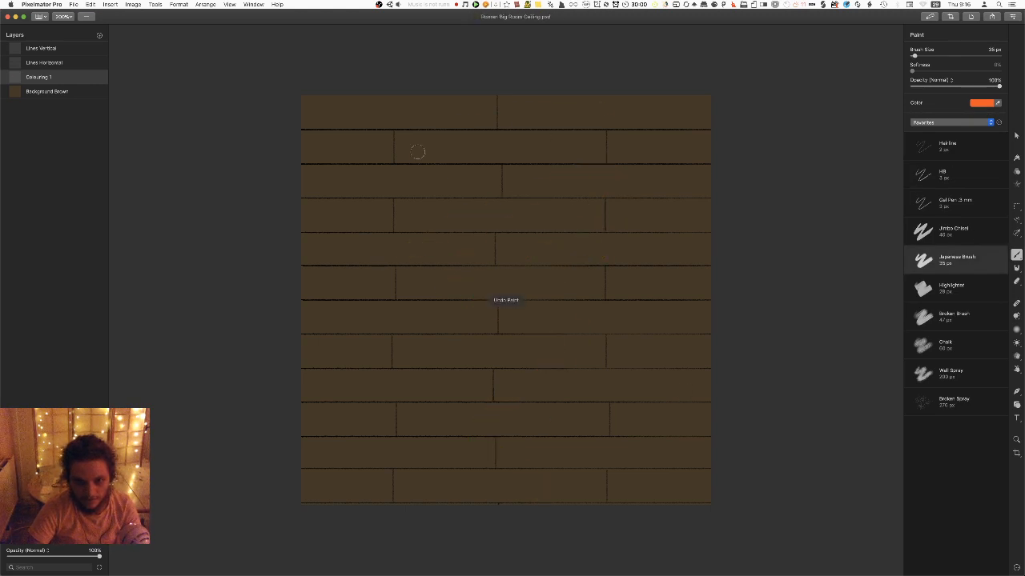
{"action": "left_click_drag", "start_coordinate": [417, 151], "coordinate": [492, 377]}
{"action": "key", "text": "super+z"}
{"action": "left_click_drag", "start_coordinate": [546, 103], "coordinate": [560, 104]}
{"action": "left_click_drag", "start_coordinate": [414, 166], "coordinate": [472, 492]}
{"action": "key", "text": "super+z"}
{"action": "mouse_move", "coordinate": [565, 111]}
{"action": "left_mouse_down"}
{"action": "mouse_move", "coordinate": [428, 324]}
{"action": "mouse_move", "coordinate": [417, 503]}
{"action": "left_mouse_up"}
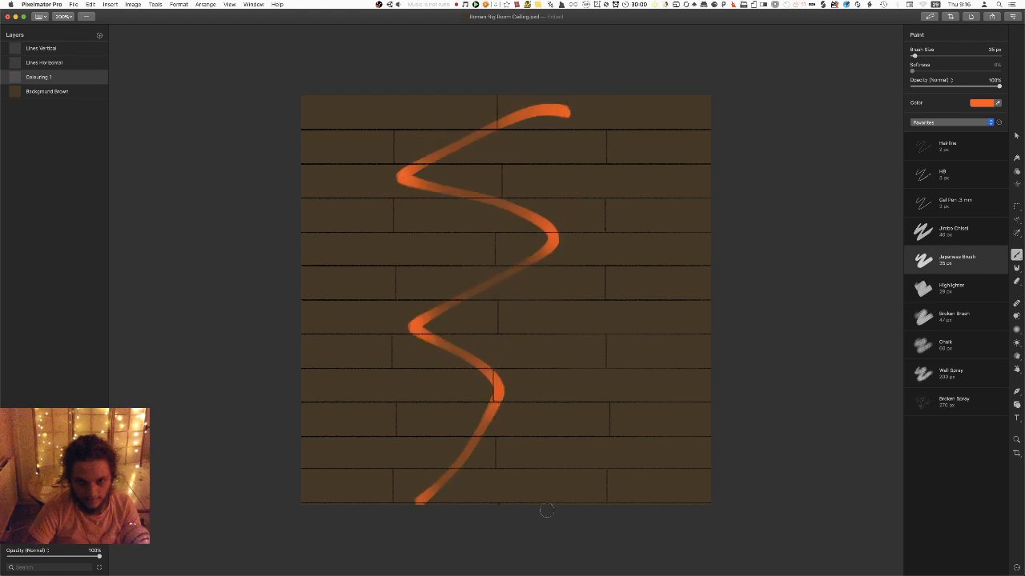
{"action": "key", "text": "super+z"}
Paint an orange Japanese Brush zigzag from the top row to the bottom row, save the document, and export the texture
{"action": "mouse_move", "coordinate": [558, 111]}
{"action": "left_mouse_down"}
{"action": "mouse_move", "coordinate": [435, 173]}
{"action": "mouse_move", "coordinate": [485, 503]}
{"action": "left_mouse_up"}
{"action": "key", "text": "super+s"}
{"action": "key", "text": "super+shift+e"}
{"action": "left_click", "coordinate": [661, 196]}
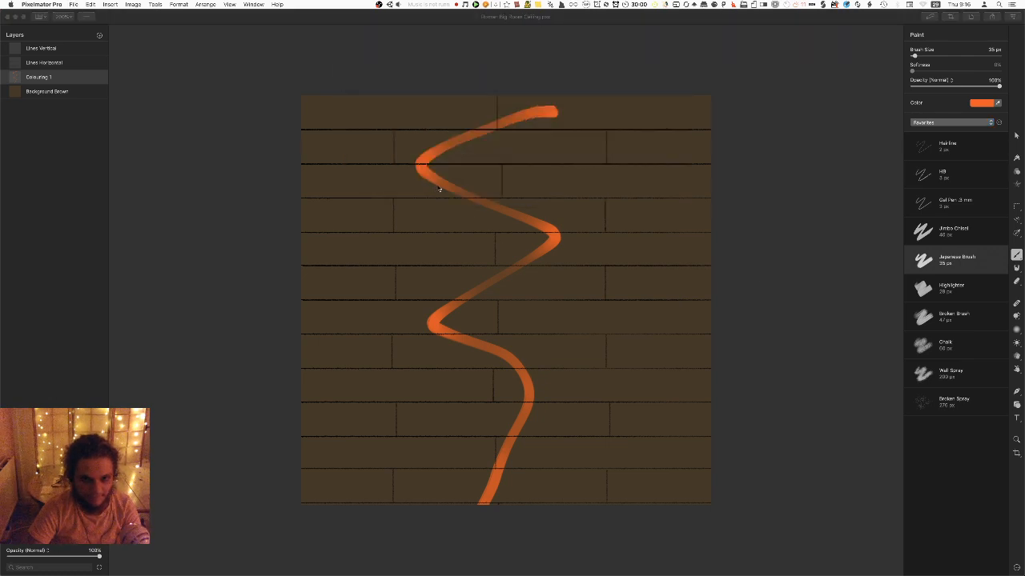
Switch to Unity and examine how the orange zigzag falls across the ceiling panels in the maximized Scene view
{"action": "key", "text": "super+Tab"}
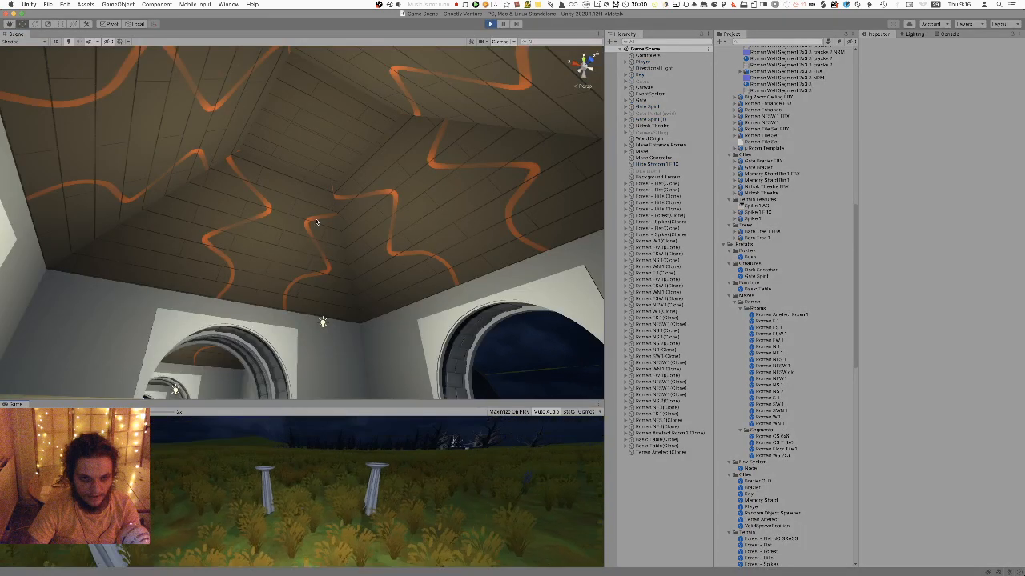
{"action": "key", "text": "shift+space"}
{"action": "right_click_drag", "start_coordinate": [331, 217], "coordinate": [201, 211]}
{"action": "right_click_drag", "start_coordinate": [522, 287], "coordinate": [475, 285]}
Return to Pixelmator Pro and undo the orange zigzag and a short test stroke on the fourth plank row
{"action": "key", "text": "super+Tab"}
{"action": "key", "text": "super+z"}
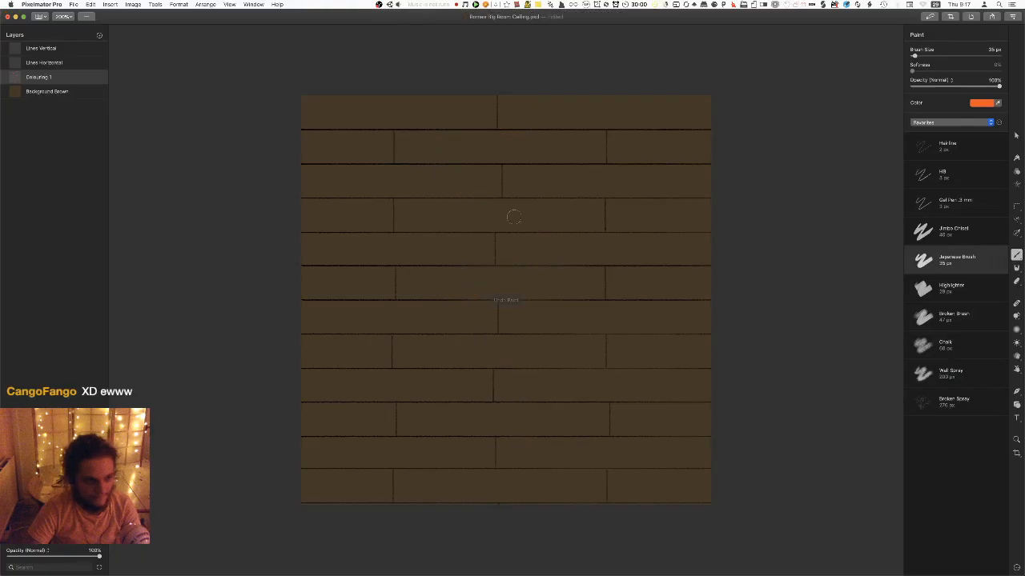
{"action": "mouse_move", "coordinate": [536, 222]}
{"action": "left_mouse_down"}
{"action": "mouse_move", "coordinate": [416, 218]}
{"action": "mouse_move", "coordinate": [564, 218]}
{"action": "left_mouse_up"}
{"action": "key", "text": "super+z"}
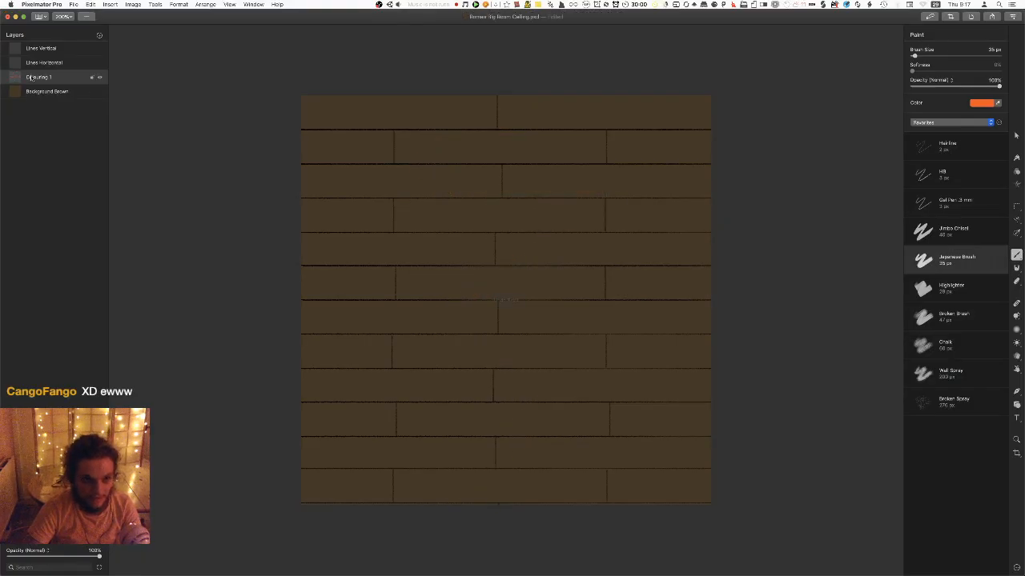
Try tinting the fourth row's middle plank at 7% layer opacity, and again at 7% brush opacity with the layer at 100%, undoing both
{"action": "left_click_drag", "start_coordinate": [44, 558], "coordinate": [14, 556]}
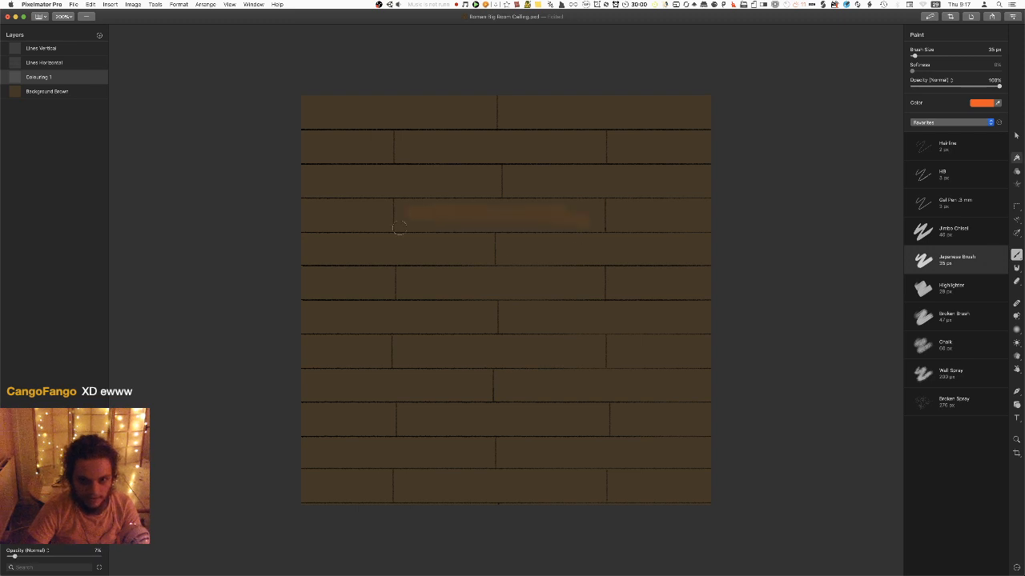
{"action": "key", "text": "super+z"}
{"action": "left_click_drag", "start_coordinate": [962, 91], "coordinate": [916, 86]}
{"action": "left_click_drag", "start_coordinate": [15, 556], "coordinate": [334, 560]}
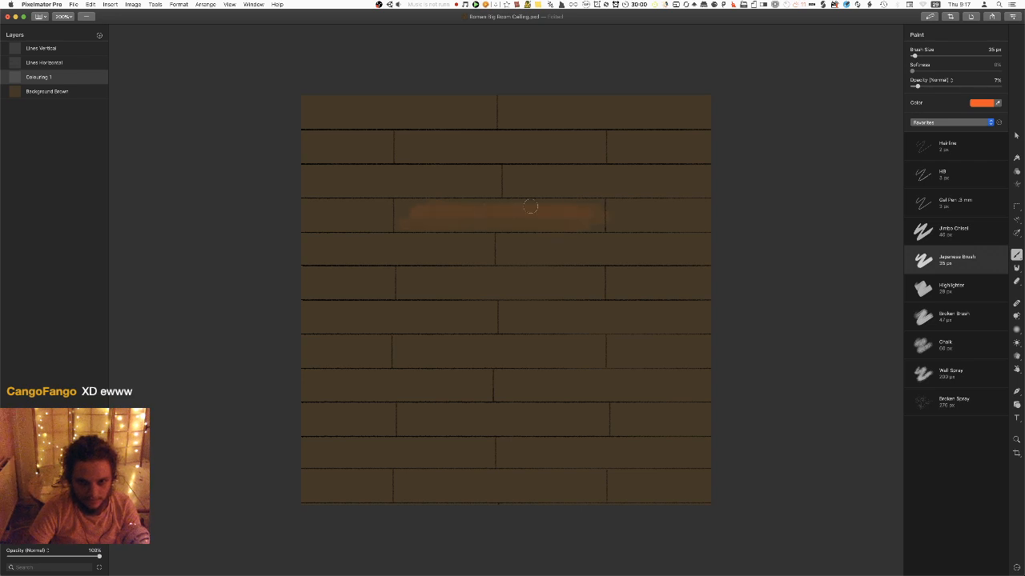
{"action": "key", "text": "super+z"}
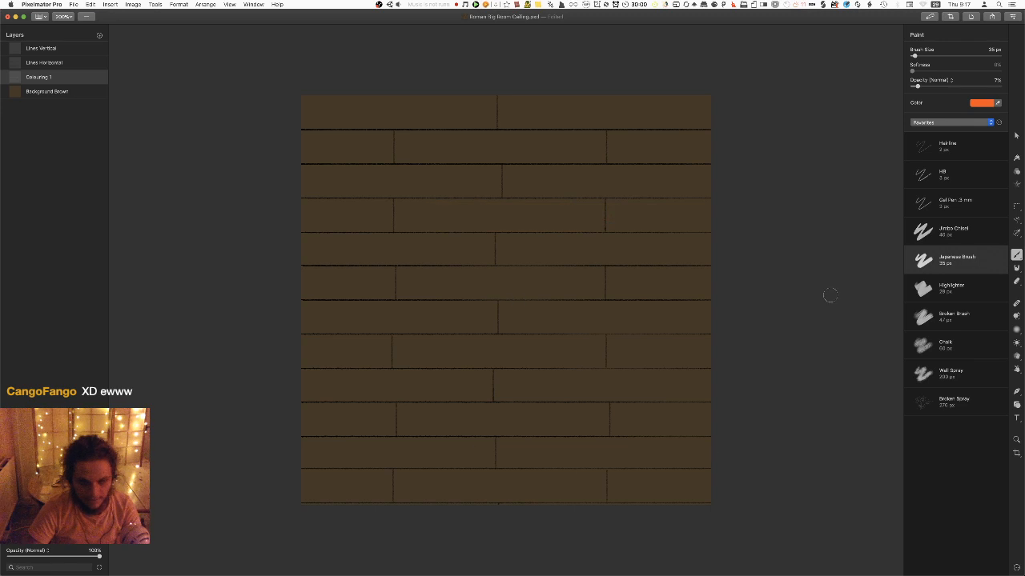
Switch to the Broken Brush, set its opacity to about 6%, and undo the orange test strokes on the planks
{"action": "left_click_drag", "start_coordinate": [918, 85], "coordinate": [1023, 93]}
{"action": "left_click", "coordinate": [964, 317]}
{"action": "mouse_move", "coordinate": [560, 223]}
{"action": "left_mouse_down"}
{"action": "mouse_move", "coordinate": [487, 283]}
{"action": "mouse_move", "coordinate": [578, 288]}
{"action": "left_mouse_up"}
{"action": "key", "text": "super+z"}
{"action": "key", "text": "super+z"}
{"action": "left_click_drag", "start_coordinate": [924, 87], "coordinate": [916, 85]}
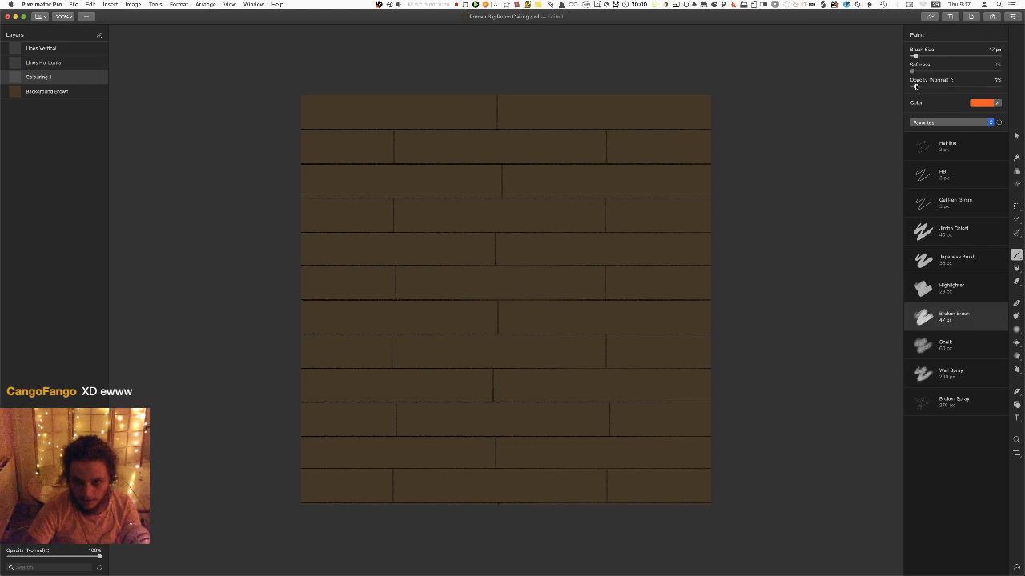
{"action": "mouse_move", "coordinate": [596, 346]}
{"action": "left_mouse_down"}
{"action": "mouse_move", "coordinate": [416, 347]}
{"action": "mouse_move", "coordinate": [580, 351]}
{"action": "mouse_move", "coordinate": [436, 359]}
{"action": "mouse_move", "coordinate": [601, 358]}
{"action": "left_mouse_up"}
{"action": "key", "text": "super+z"}
Lower the Colouring 1 layer's opacity to about 6% and tint the sixth row's middle plank and both fifth-row planks orange
{"action": "left_click_drag", "start_coordinate": [99, 556], "coordinate": [14, 556]}
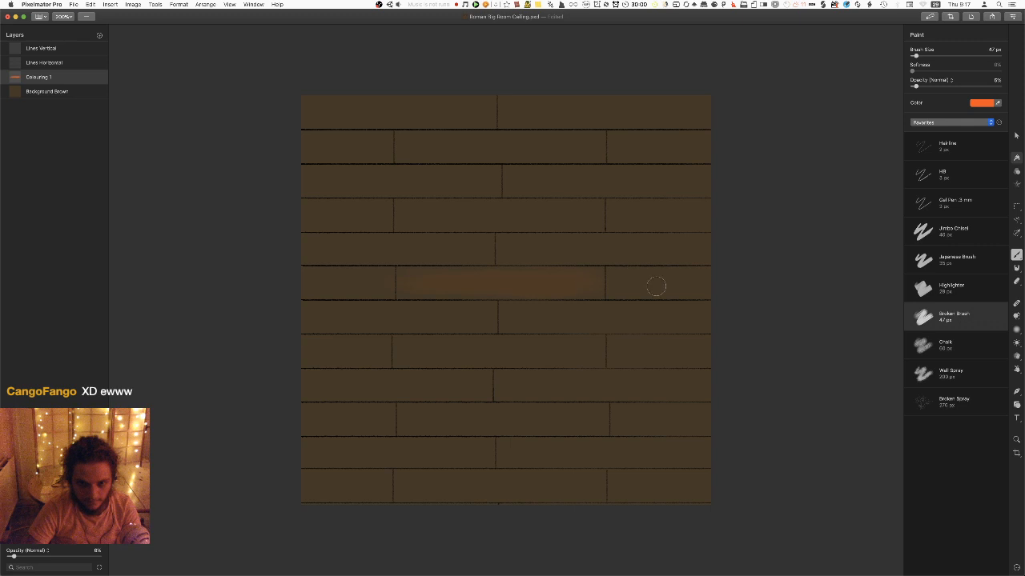
{"action": "left_click_drag", "start_coordinate": [545, 243], "coordinate": [717, 249]}
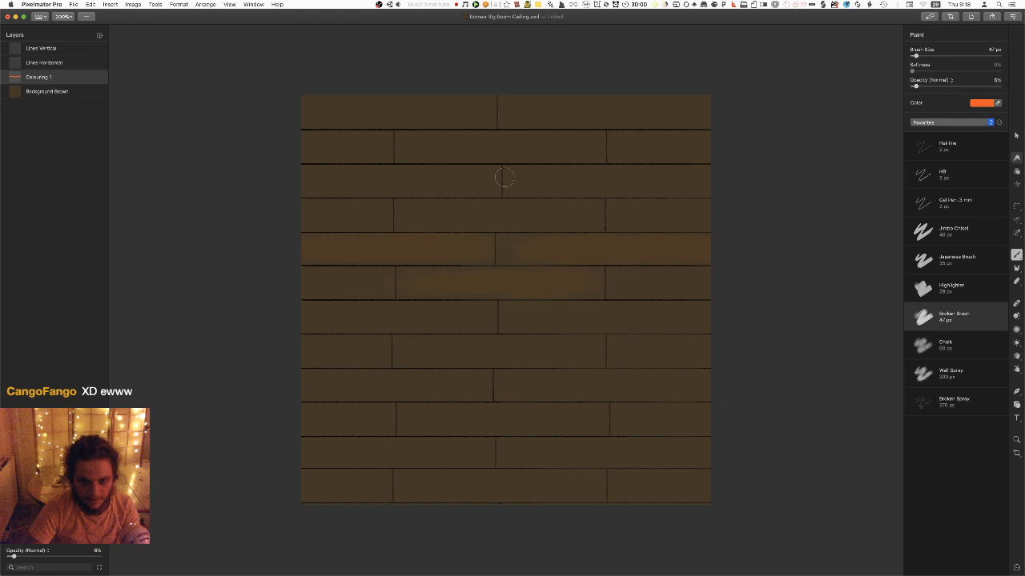
Select the third row's centre joint on Lines Vertical and duplicate it to the texture's left edge on the first and third rows
{"action": "key", "text": "m"}
{"action": "left_click_drag", "start_coordinate": [501, 163], "coordinate": [511, 200]}
{"action": "left_click", "coordinate": [49, 50]}
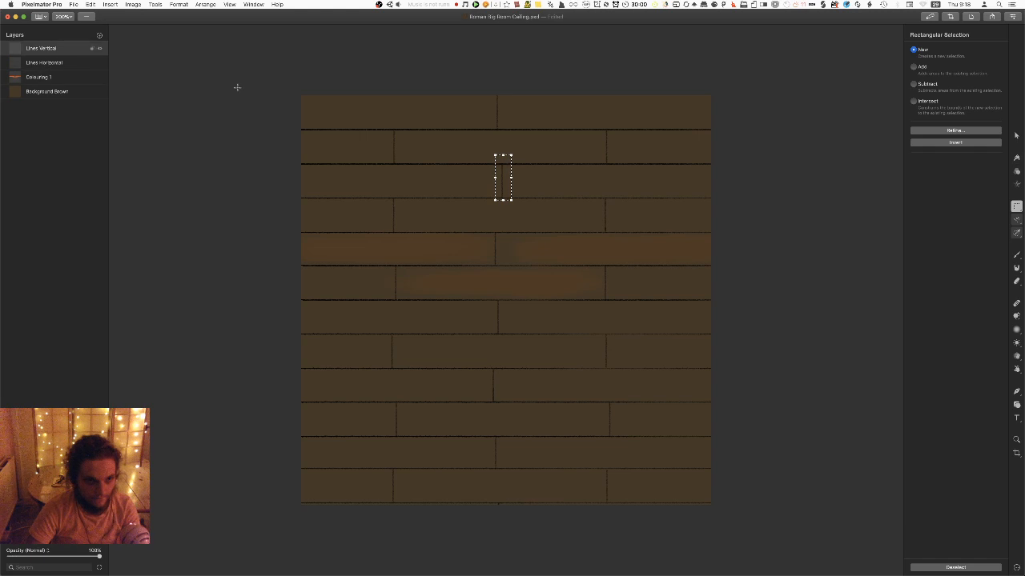
{"action": "key", "text": "v"}
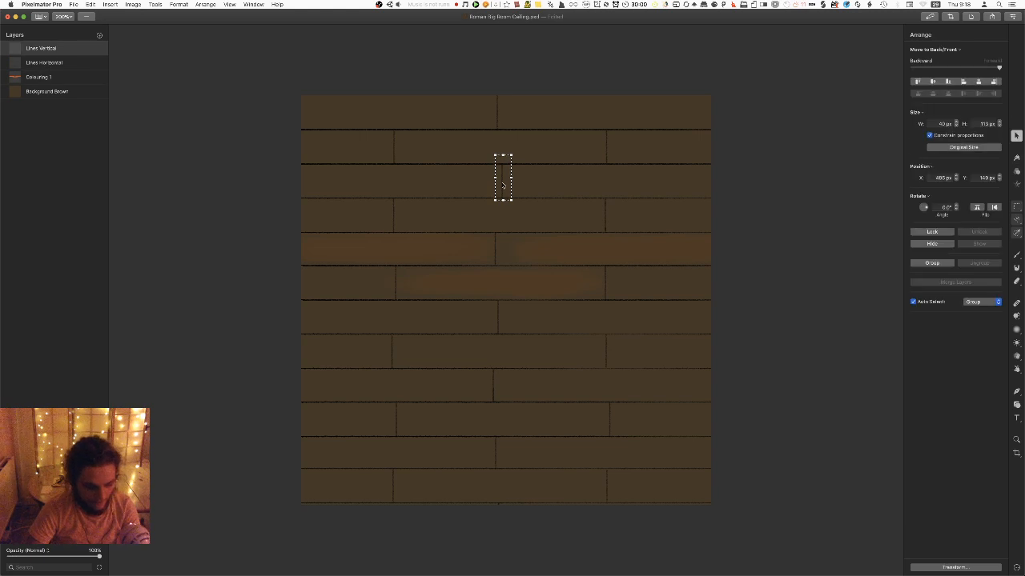
{"action": "left_click_drag", "start_coordinate": [502, 186], "coordinate": [306, 127]}
{"action": "key", "text": "super+z"}
{"action": "key", "text": "super+z"}
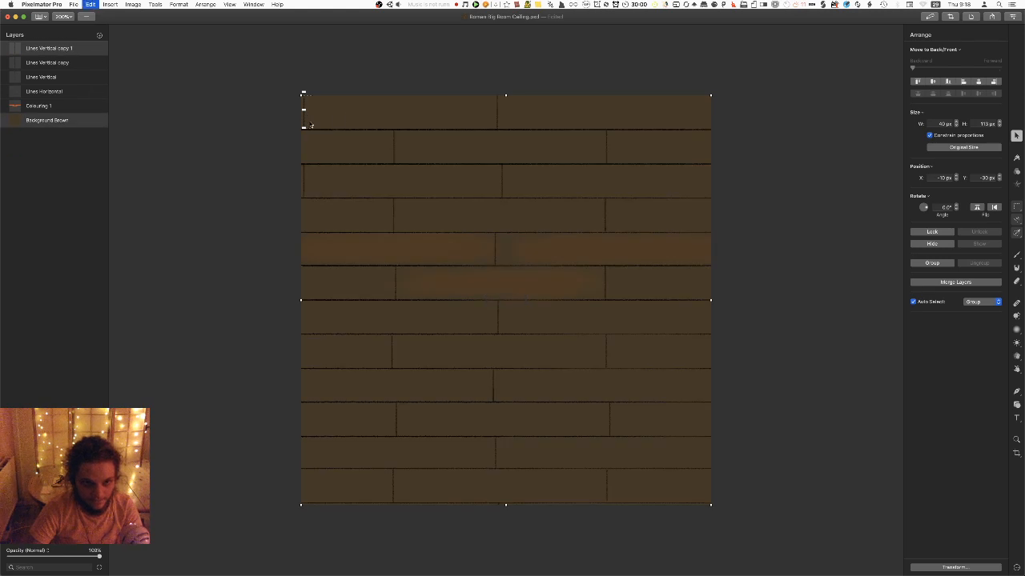
Try to move the first row's left-edge joint copy down the texture, and undo the move
{"action": "left_click_drag", "start_coordinate": [308, 123], "coordinate": [316, 179]}
{"action": "key", "text": "super+z"}
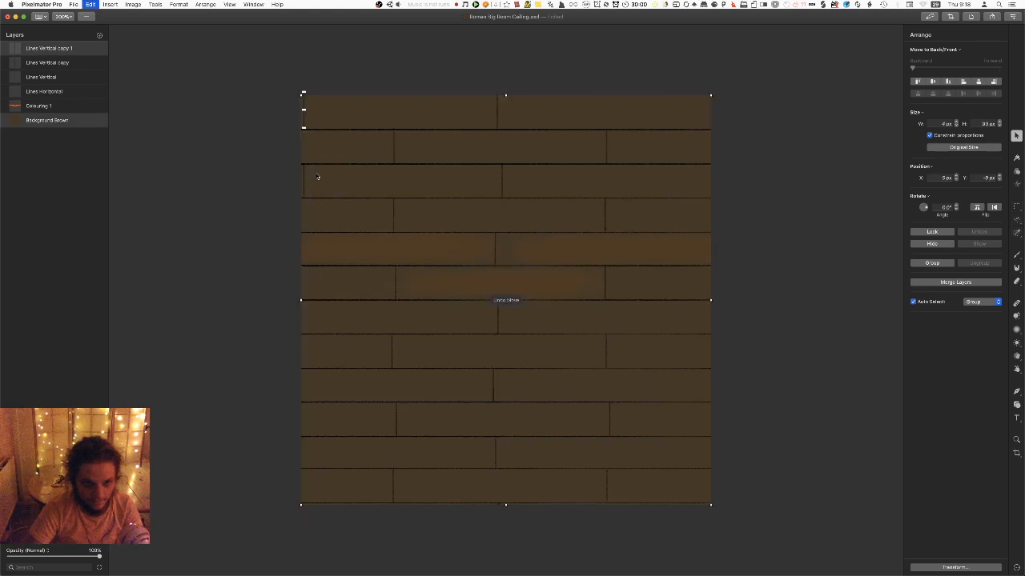
{"action": "key", "text": "super+z"}
{"action": "key", "text": "super+shift+z"}
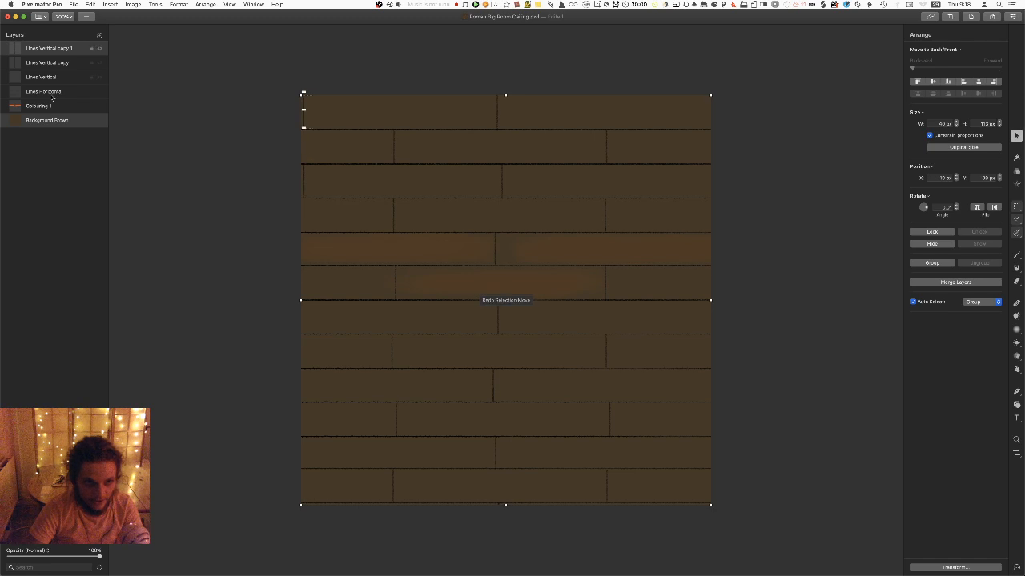
Duplicate the Lines Vertical copy 1 joint line and place the copy at the left edge of the fifth row
{"action": "left_click", "coordinate": [56, 106]}
{"action": "left_click", "coordinate": [59, 50]}
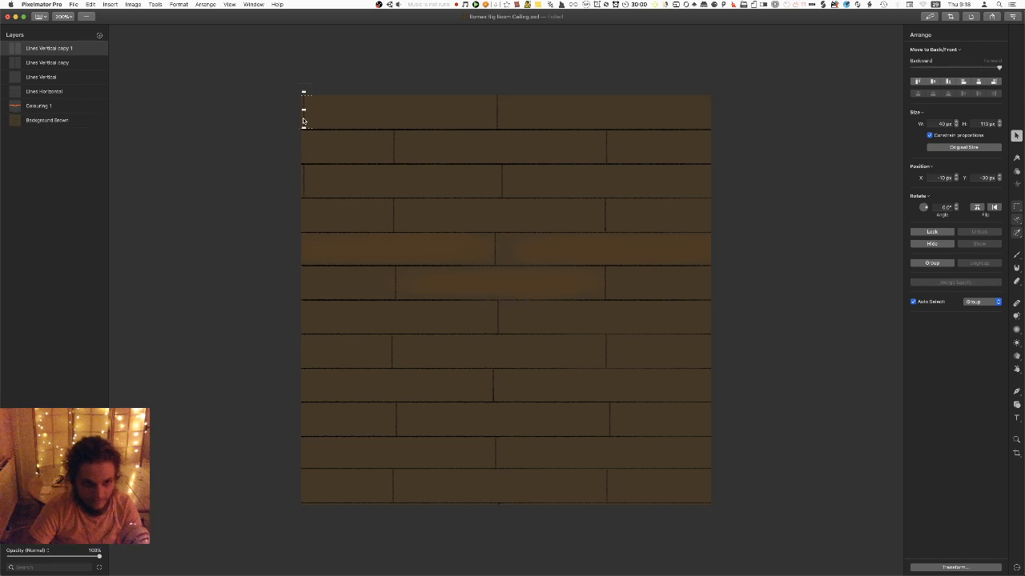
{"action": "key", "text": "d"}
{"action": "left_click_drag", "start_coordinate": [305, 122], "coordinate": [308, 258], "text": "alt"}
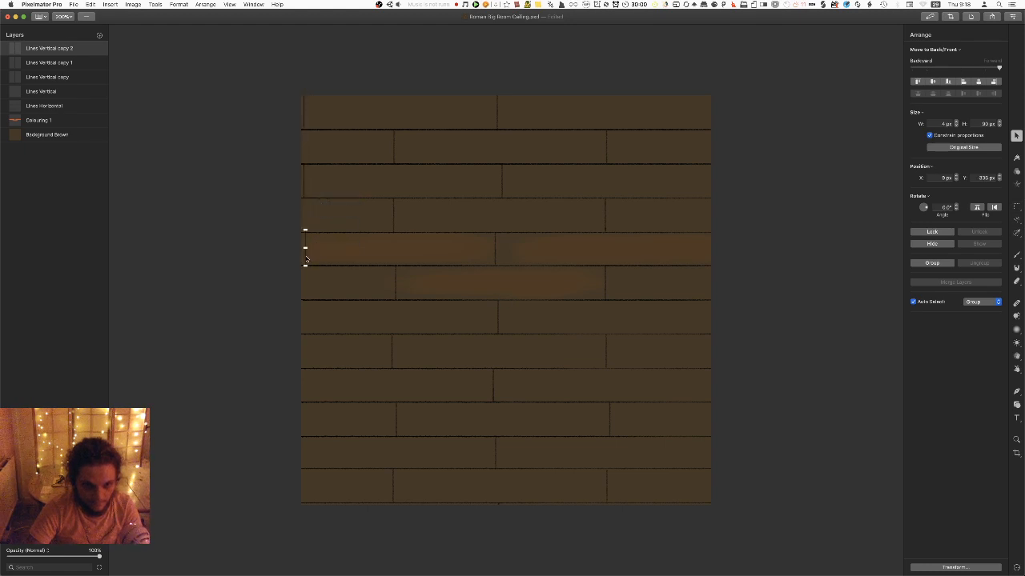
{"action": "left_click", "coordinate": [307, 259]}
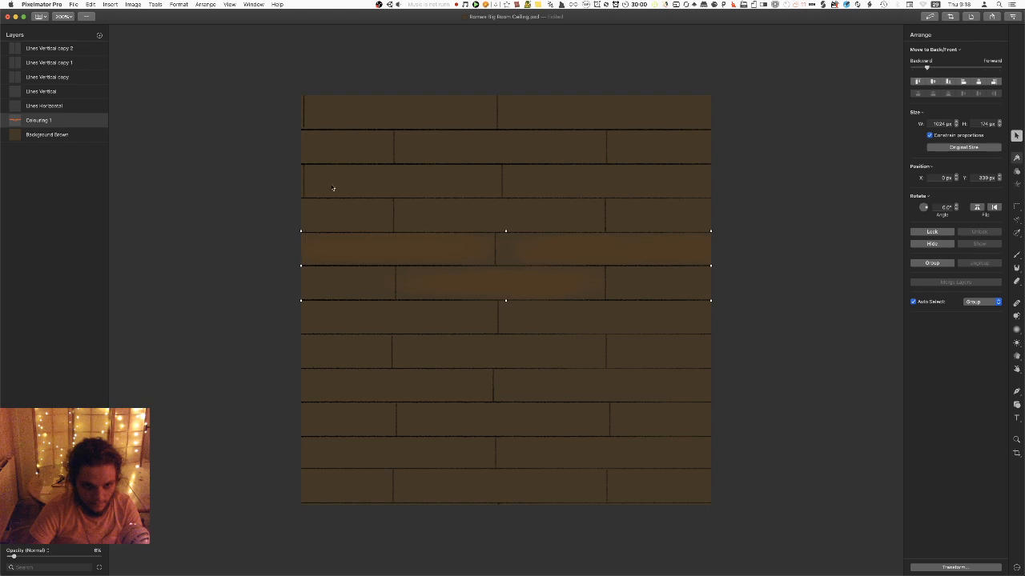
Move the Lines Vertical copy 2 joint from the first row down to the left edge of the fifth row
{"action": "left_click", "coordinate": [66, 49]}
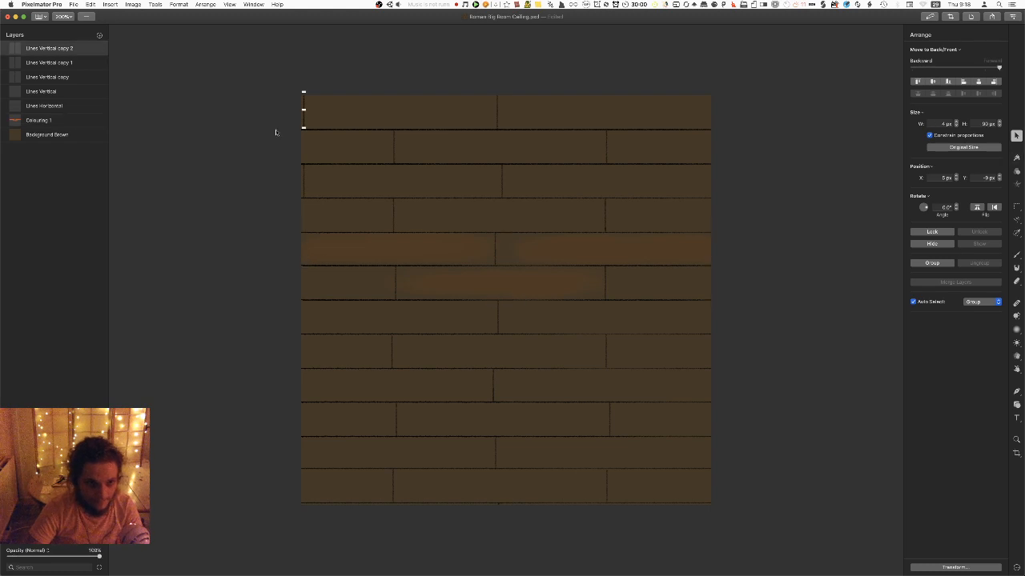
{"action": "key", "text": "super+equal"}
{"action": "scroll", "coordinate": [364, 206], "scroll_direction": "left", "scroll_amount": 3}
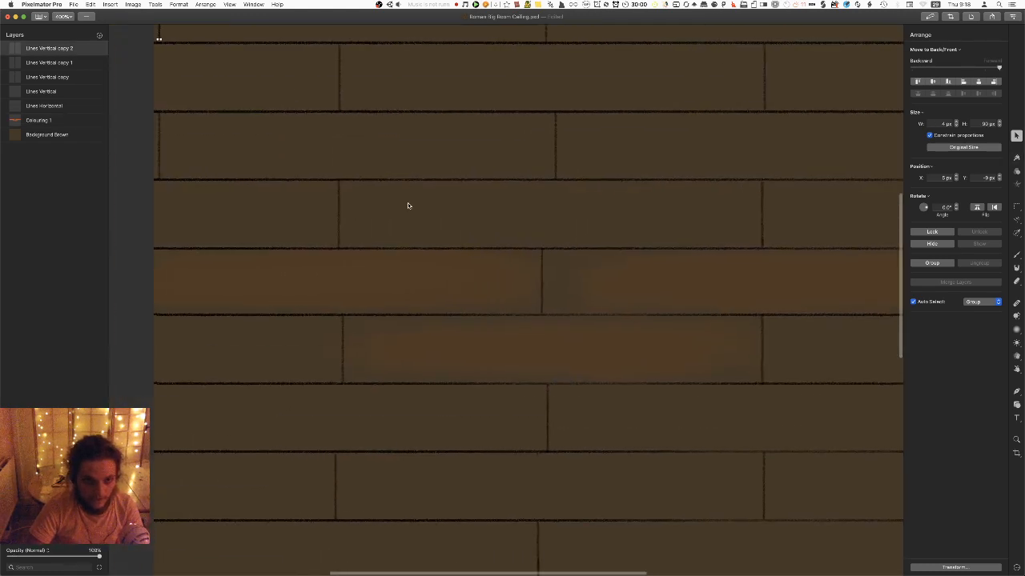
{"action": "scroll", "coordinate": [403, 183], "scroll_direction": "up", "scroll_amount": 3}
{"action": "left_click_drag", "start_coordinate": [199, 67], "coordinate": [197, 346]}
{"action": "scroll", "coordinate": [253, 331], "scroll_direction": "down", "scroll_amount": 5}
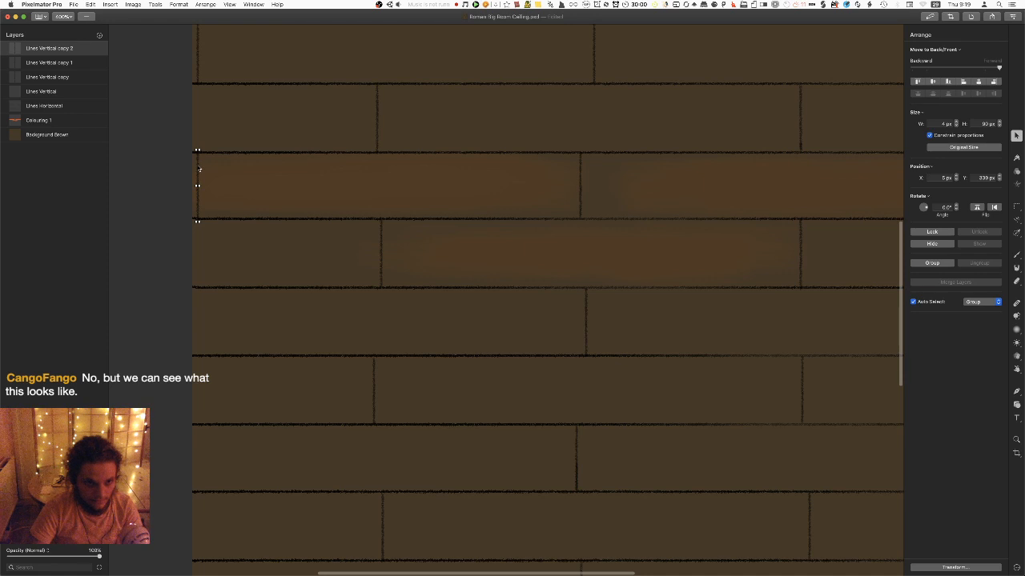
Duplicate the fifth row's left-edge joint onto the left edges of the seventh, ninth and eleventh rows
{"action": "left_click_drag", "start_coordinate": [200, 169], "coordinate": [195, 301], "text": "alt"}
{"action": "scroll", "coordinate": [194, 274], "scroll_direction": "down", "scroll_amount": 5}
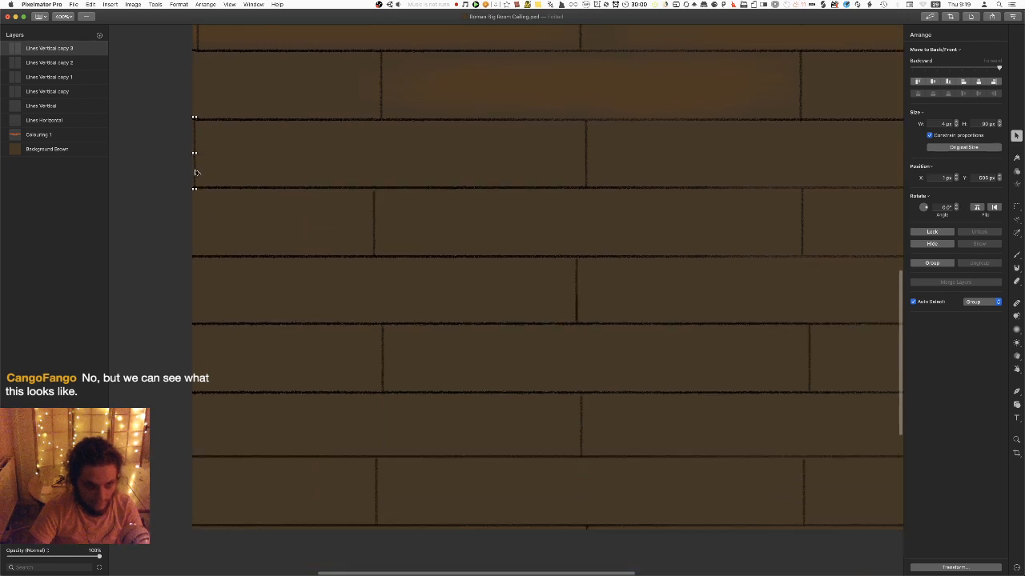
{"action": "left_click_drag", "start_coordinate": [195, 165], "coordinate": [197, 439], "text": "alt"}
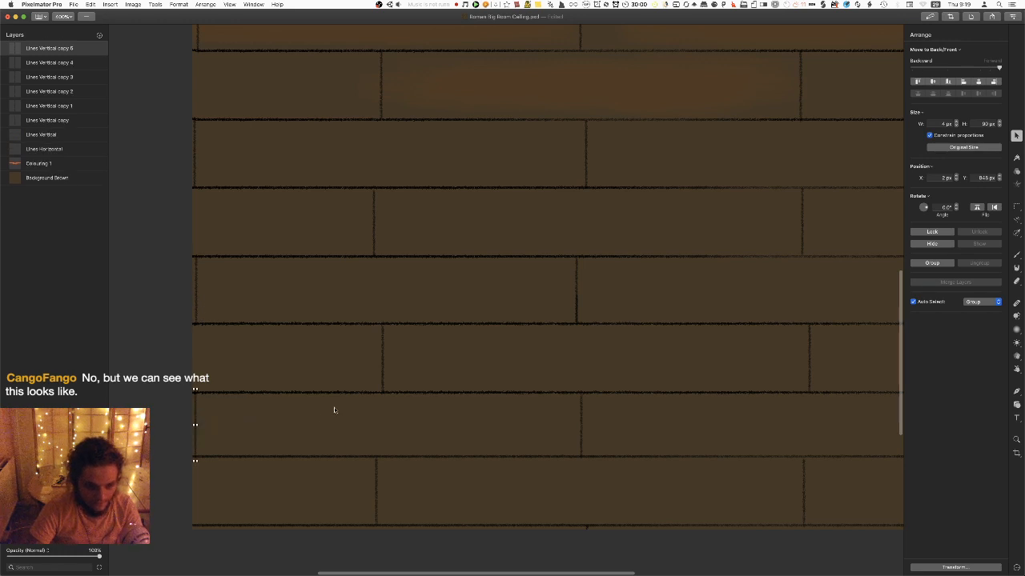
Save the document anyway and export it as Roman Big Room Ceiling.png in the Textures folder, replacing the existing file
{"action": "key", "text": "super+s"}
{"action": "left_click", "coordinate": [575, 89]}
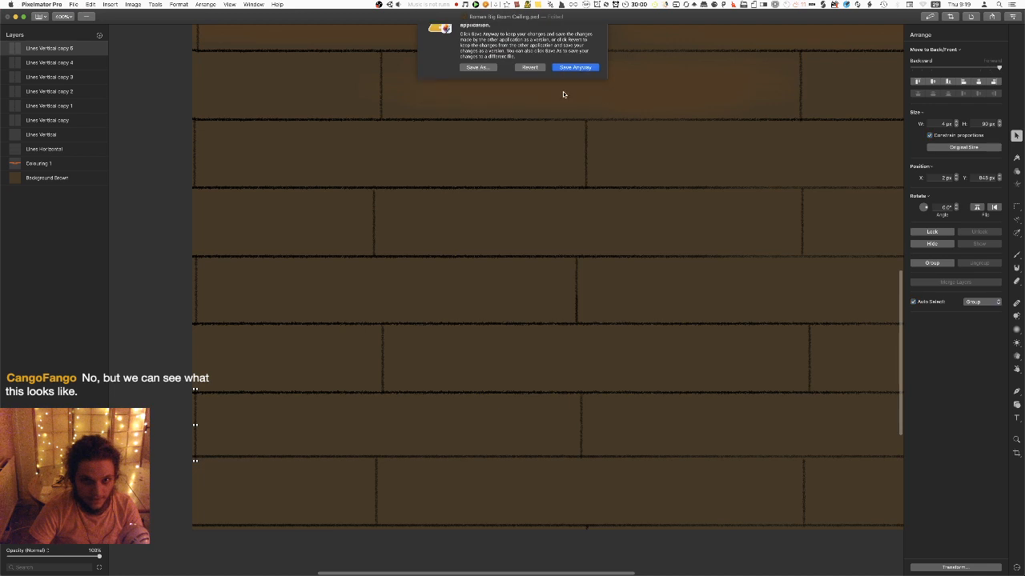
{"action": "left_click", "coordinate": [73, 4]}
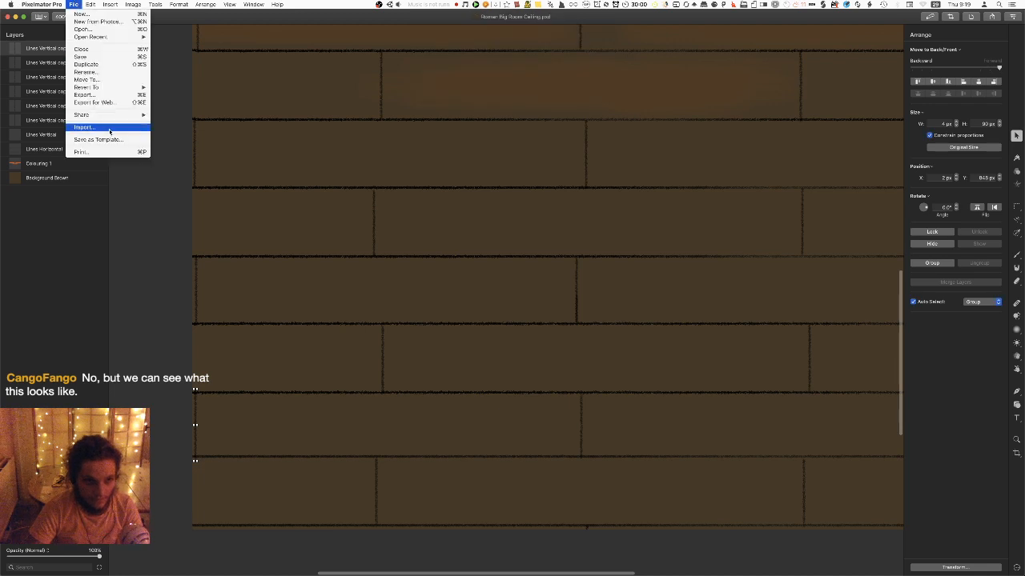
{"action": "left_click", "coordinate": [104, 95]}
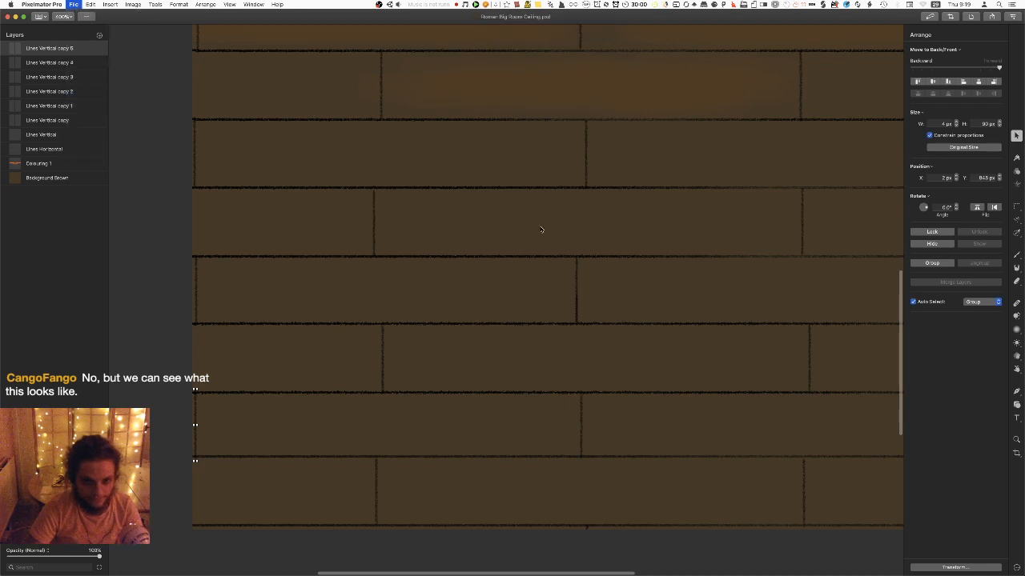
{"action": "key", "text": "Return"}
{"action": "left_click", "coordinate": [570, 71]}
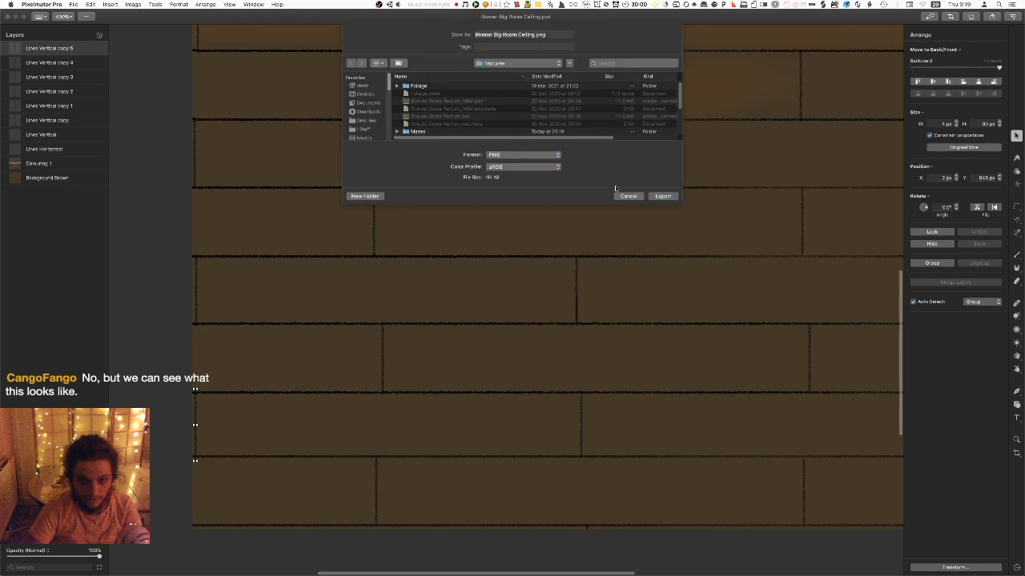
Switch to Unity, start play mode and examine the big room ceiling's plank texture in the Scene view
{"action": "key", "text": "super+Tab"}
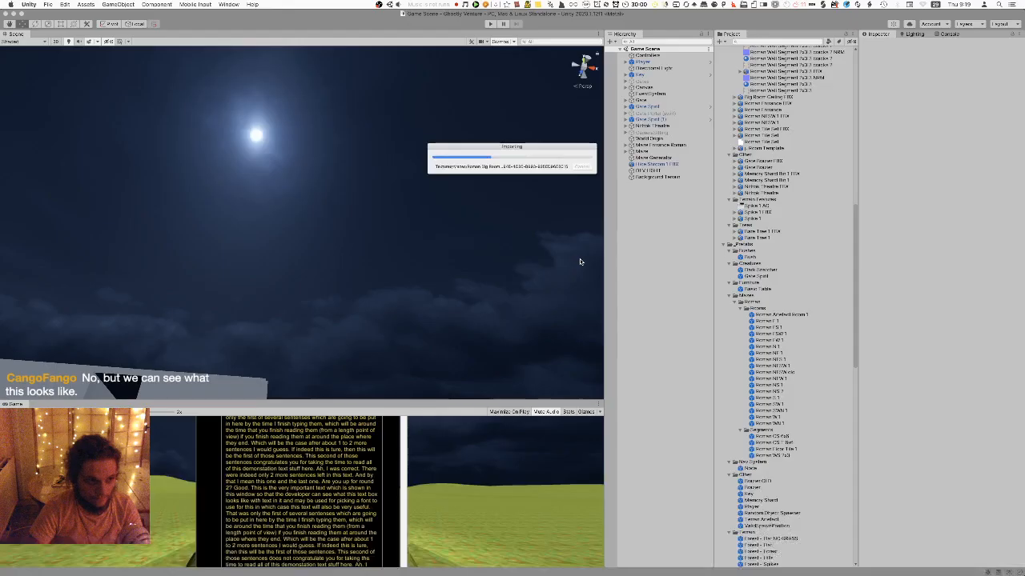
{"action": "right_click_drag", "start_coordinate": [415, 249], "coordinate": [413, 259]}
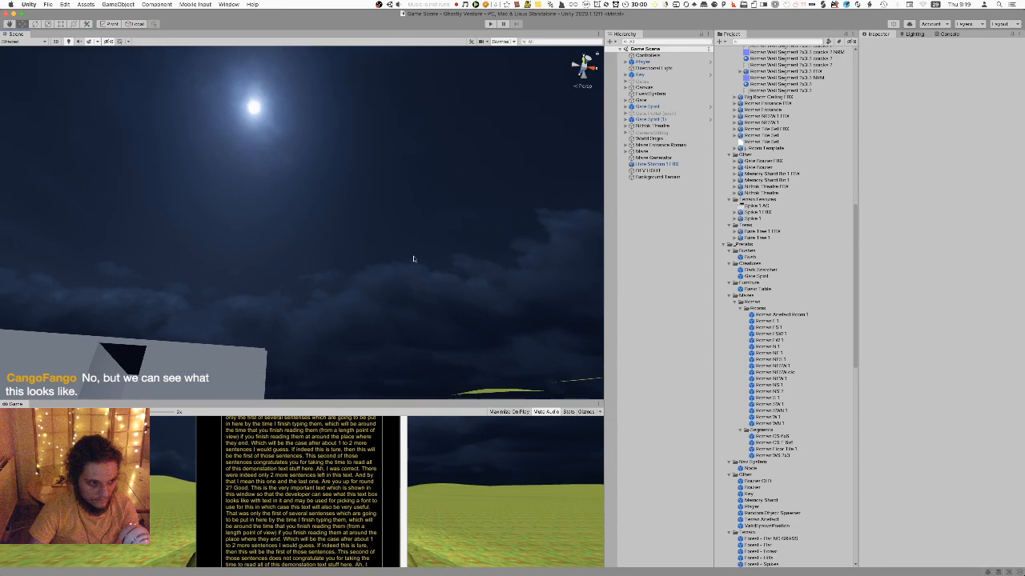
{"action": "key", "text": "super+p"}
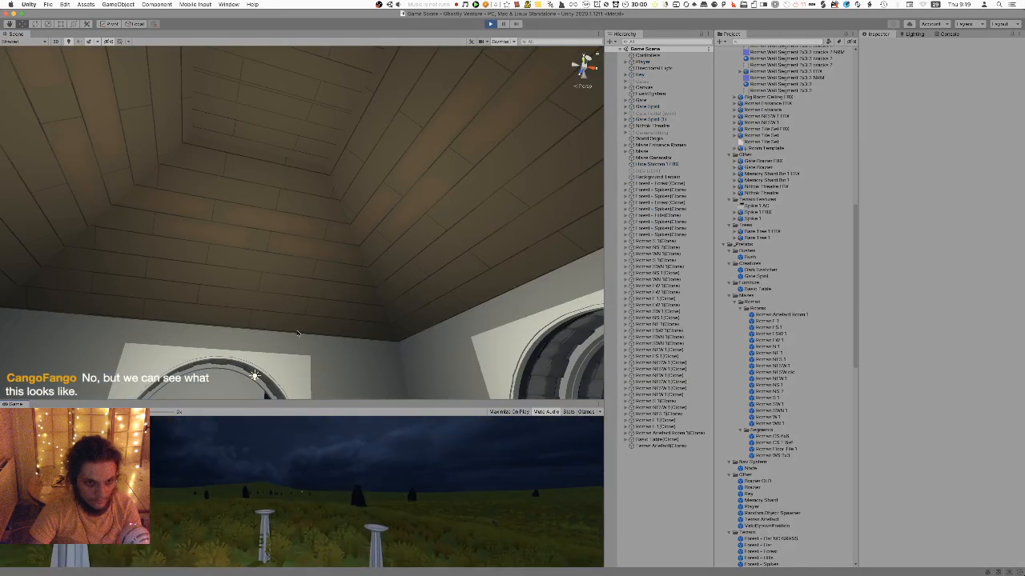
{"action": "right_click_drag", "start_coordinate": [320, 272], "coordinate": [233, 235]}
Switch back to Pixelmator Pro and merge Lines Vertical and all its copies into one layer
{"action": "key", "text": "super+Tab"}
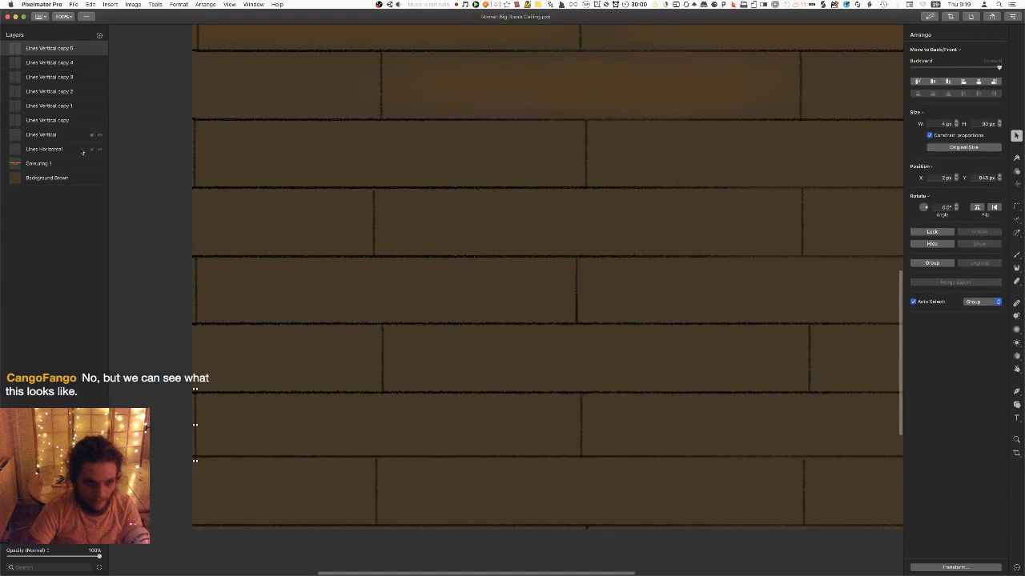
{"action": "left_click", "coordinate": [48, 133], "text": "shift"}
{"action": "right_click", "coordinate": [53, 133]}
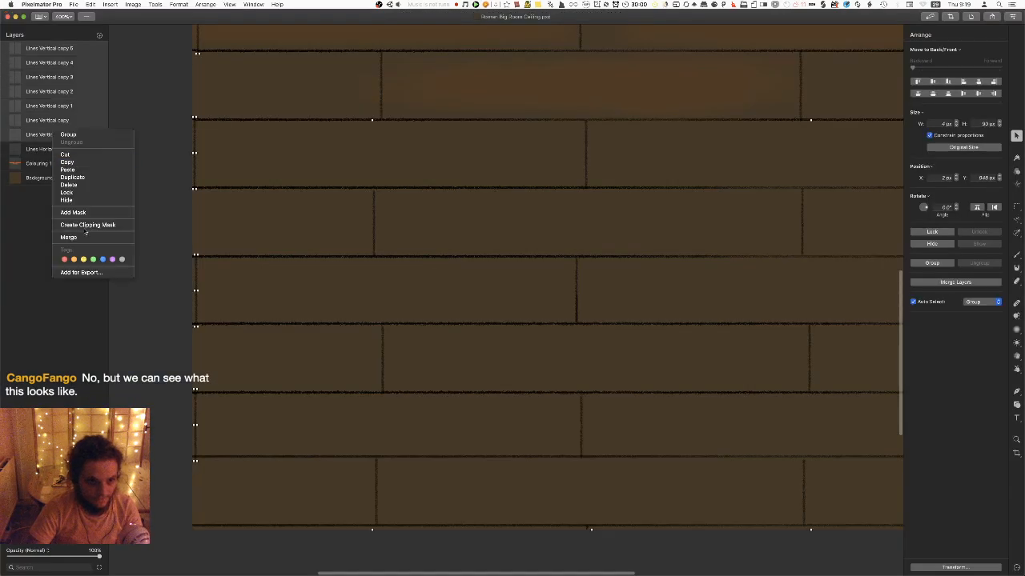
{"action": "left_click", "coordinate": [88, 238]}
Rename the merged joint layer as Lines Vertical
{"action": "double_click", "coordinate": [43, 48]}
{"action": "left_click_drag", "start_coordinate": [39, 48], "coordinate": [83, 49]}
{"action": "key", "text": "BackSpace"}
{"action": "key", "text": "Return"}
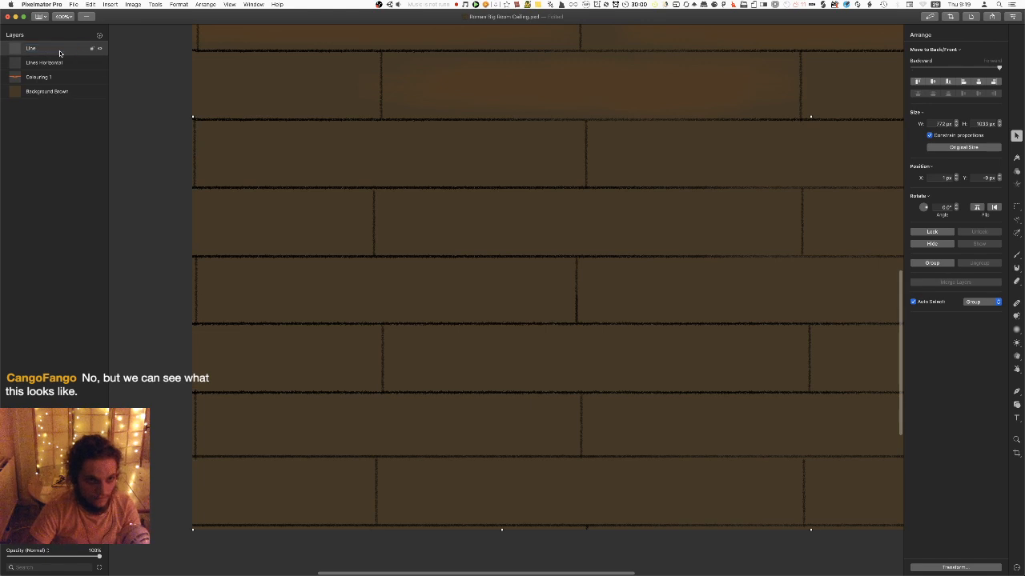
{"action": "double_click", "coordinate": [36, 50]}
{"action": "type", "text": "er"}
{"action": "key", "text": "BackSpace"}
{"action": "key", "text": "BackSpace"}
{"action": "type", "text": "Verti"}
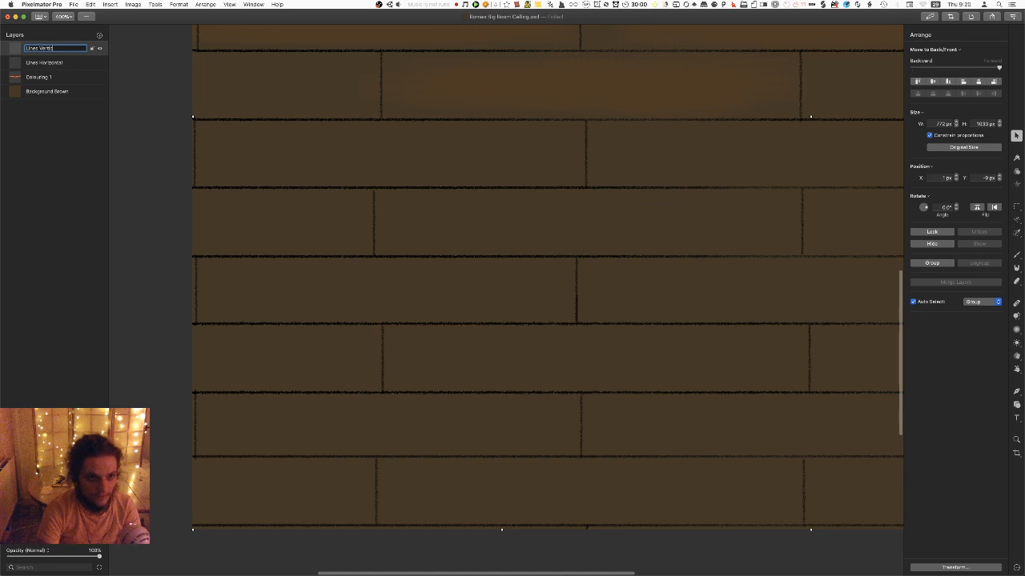
{"action": "key", "text": "Return"}
Activate the paint brush on the Colouring 1 layer and undo the dark trial strokes on the fifth row
{"action": "key", "text": "super+minus"}
{"action": "key", "text": "super+minus"}
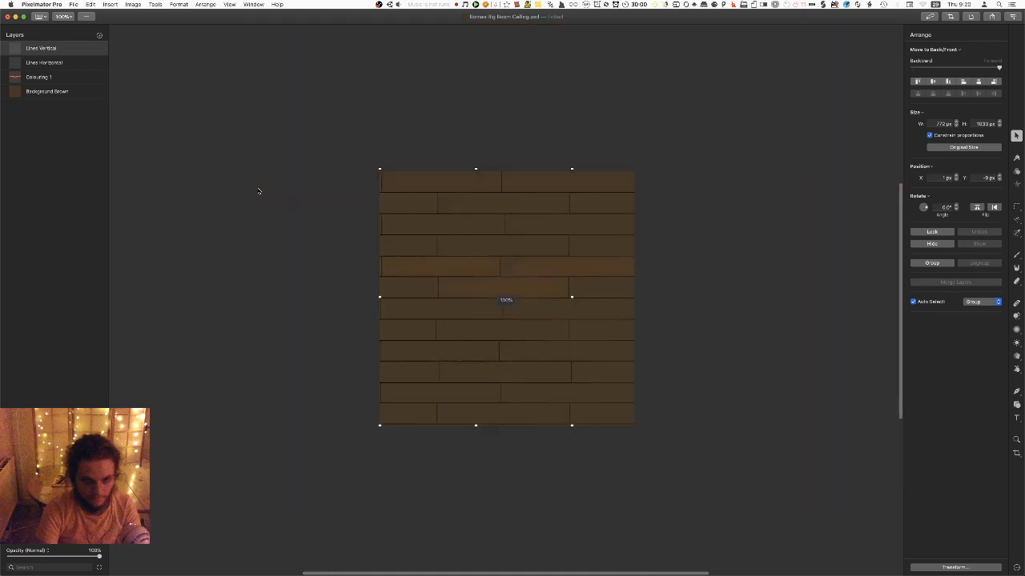
{"action": "key", "text": "super+plus"}
{"action": "key", "text": "b"}
{"action": "left_click", "coordinate": [48, 77]}
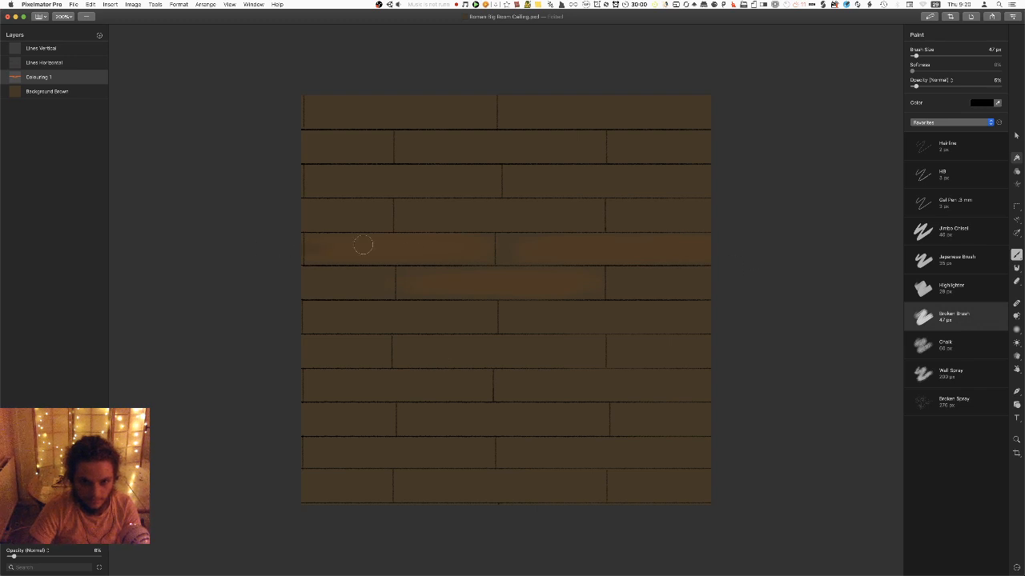
{"action": "key", "text": "super+z"}
{"action": "key", "text": "super+z"}
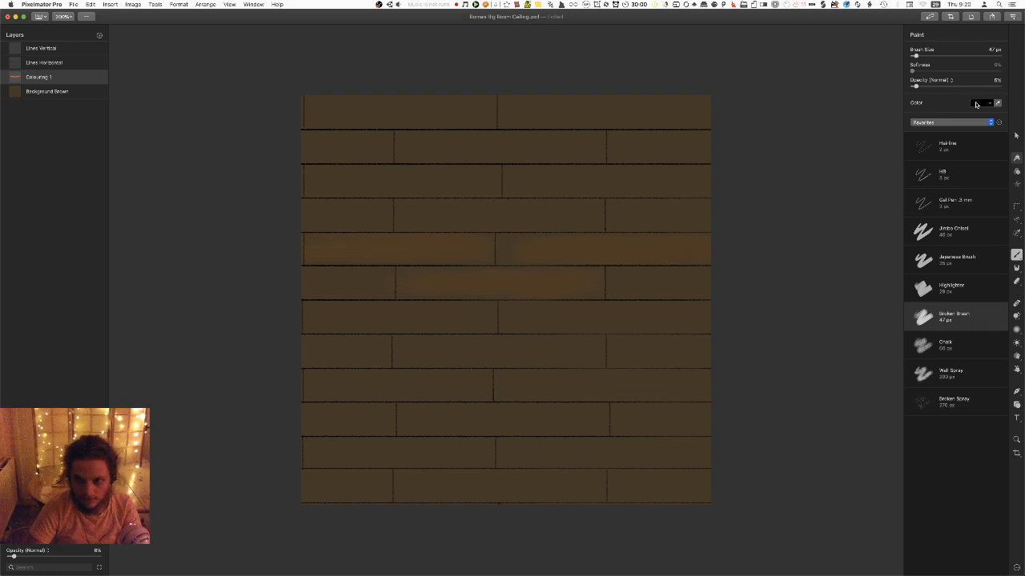
Set the brush colour to orange and the Colouring 1 layer's opacity to 5%
{"action": "left_click", "coordinate": [977, 104]}
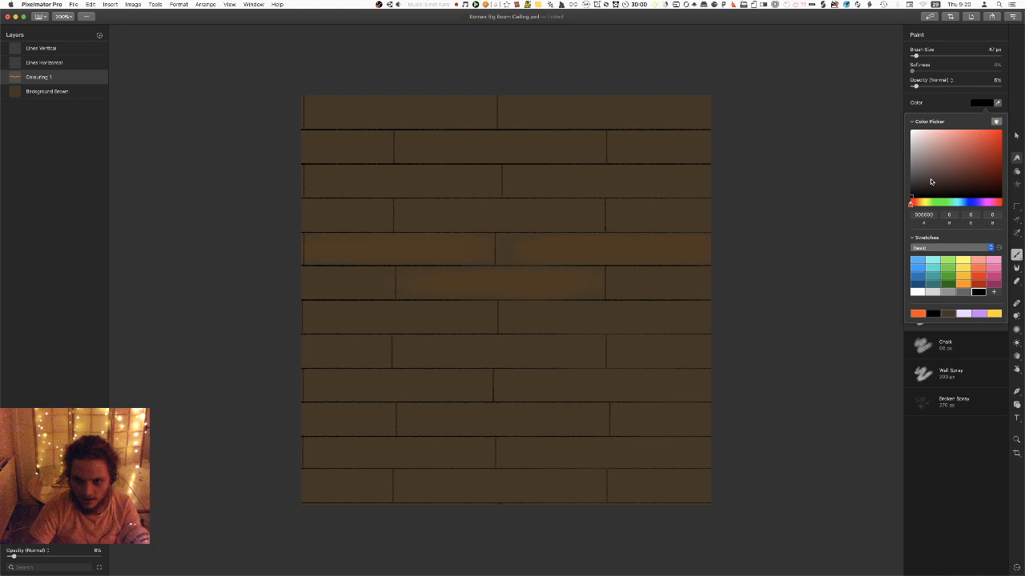
{"action": "left_click_drag", "start_coordinate": [931, 182], "coordinate": [999, 131]}
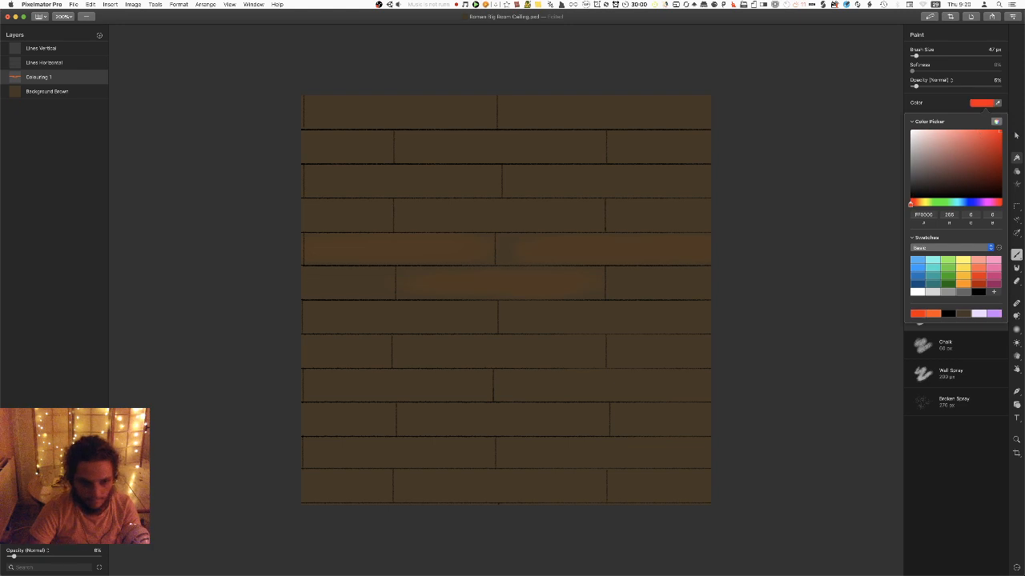
{"action": "key", "text": "0"}
{"action": "left_click", "coordinate": [415, 258]}
{"action": "left_click", "coordinate": [94, 550]}
{"action": "type", "text": "5"}
{"action": "key", "text": "Return"}
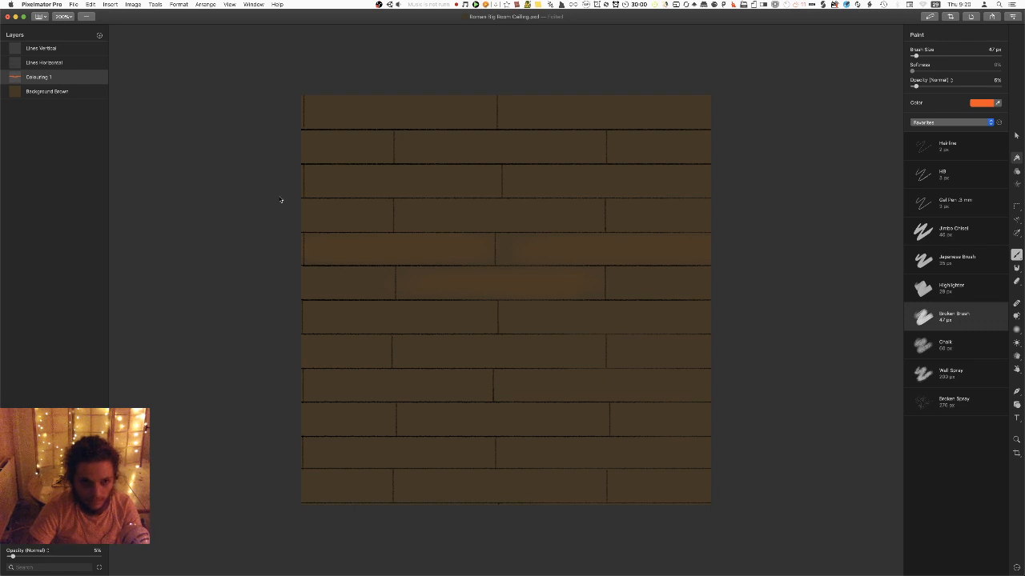
Clear all existing paint from the Colouring 1 layer and deselect
{"action": "key", "text": "super+a"}
{"action": "key", "text": "Delete"}
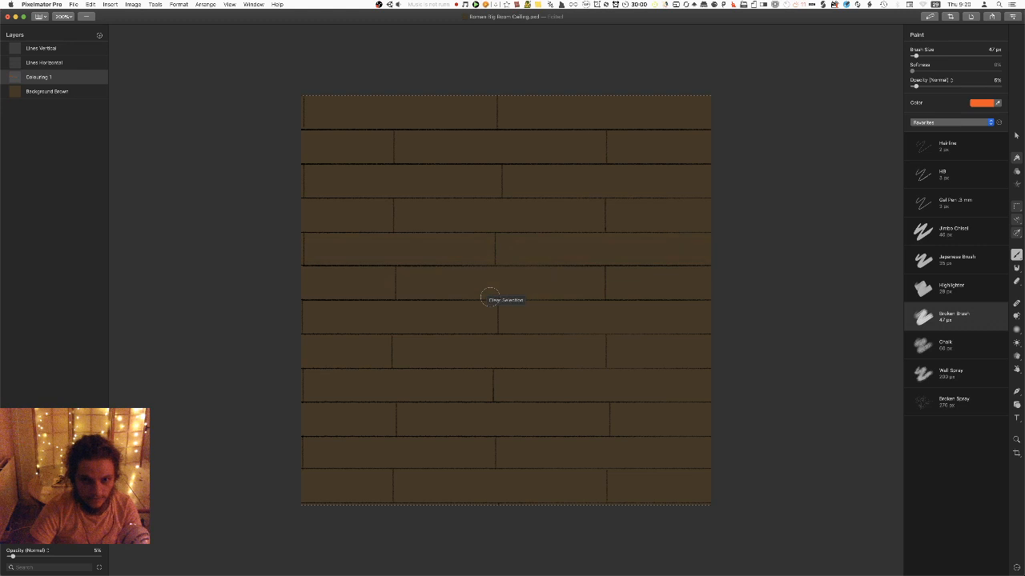
{"action": "key", "text": "super+d"}
Tint the middle planks of the second, fourth, sixth, eighth, tenth and twelfth rows orange on Colouring 1, and save the document
{"action": "mouse_move", "coordinate": [479, 278]}
{"action": "left_mouse_down"}
{"action": "mouse_move", "coordinate": [451, 274]}
{"action": "mouse_move", "coordinate": [604, 280]}
{"action": "left_mouse_up"}
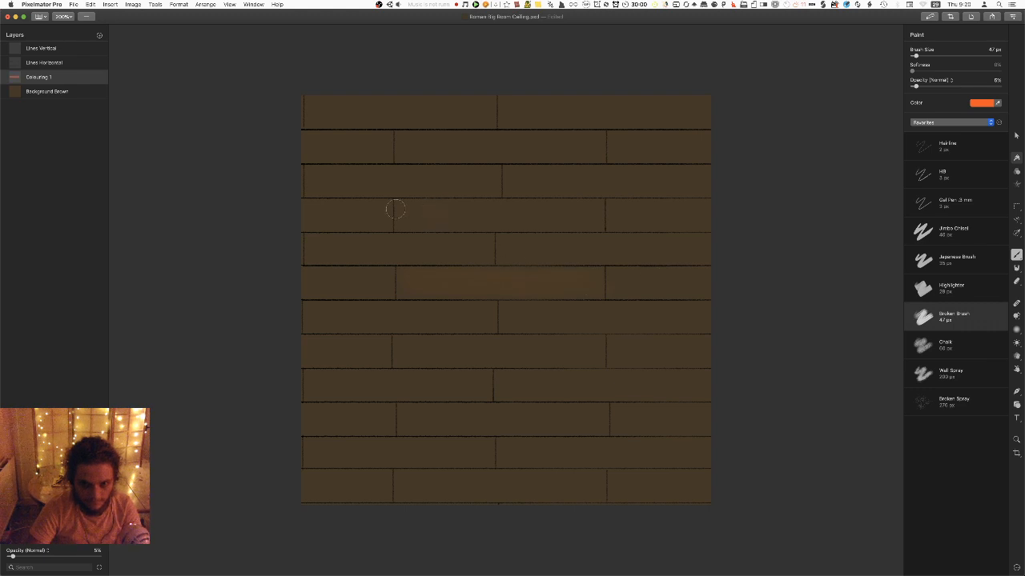
{"action": "mouse_move", "coordinate": [558, 225]}
{"action": "left_mouse_down"}
{"action": "mouse_move", "coordinate": [590, 217]}
{"action": "mouse_move", "coordinate": [536, 216]}
{"action": "mouse_move", "coordinate": [570, 205]}
{"action": "mouse_move", "coordinate": [522, 213]}
{"action": "left_mouse_up"}
{"action": "mouse_move", "coordinate": [496, 148]}
{"action": "left_mouse_down"}
{"action": "mouse_move", "coordinate": [407, 142]}
{"action": "mouse_move", "coordinate": [593, 142]}
{"action": "mouse_move", "coordinate": [528, 155]}
{"action": "left_mouse_up"}
{"action": "mouse_move", "coordinate": [489, 356]}
{"action": "left_mouse_down"}
{"action": "mouse_move", "coordinate": [457, 339]}
{"action": "mouse_move", "coordinate": [389, 342]}
{"action": "mouse_move", "coordinate": [401, 348]}
{"action": "mouse_move", "coordinate": [387, 357]}
{"action": "left_mouse_up"}
{"action": "mouse_move", "coordinate": [549, 419]}
{"action": "left_mouse_down"}
{"action": "mouse_move", "coordinate": [442, 421]}
{"action": "mouse_move", "coordinate": [585, 415]}
{"action": "left_mouse_up"}
{"action": "left_click_drag", "start_coordinate": [460, 420], "coordinate": [551, 457]}
{"action": "left_click_drag", "start_coordinate": [499, 480], "coordinate": [567, 487]}
{"action": "key", "text": "super+s"}
{"action": "left_click", "coordinate": [572, 87]}
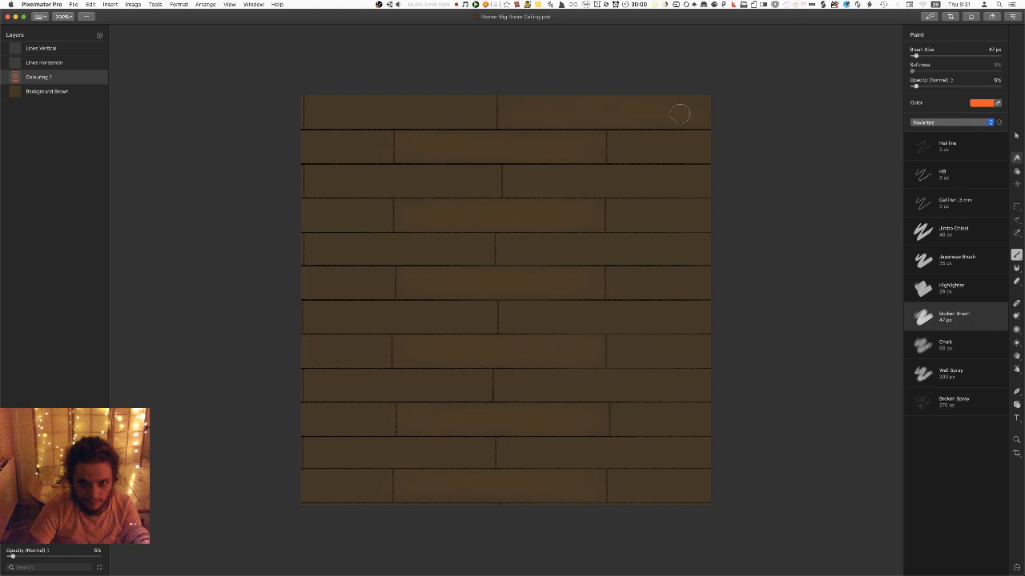
Tint the remaining planks in all rows orange on Colouring 1, undoing the strokes that go wrong
{"action": "key", "text": "super+z"}
{"action": "left_click_drag", "start_coordinate": [592, 113], "coordinate": [680, 108]}
{"action": "left_click_drag", "start_coordinate": [587, 110], "coordinate": [409, 105]}
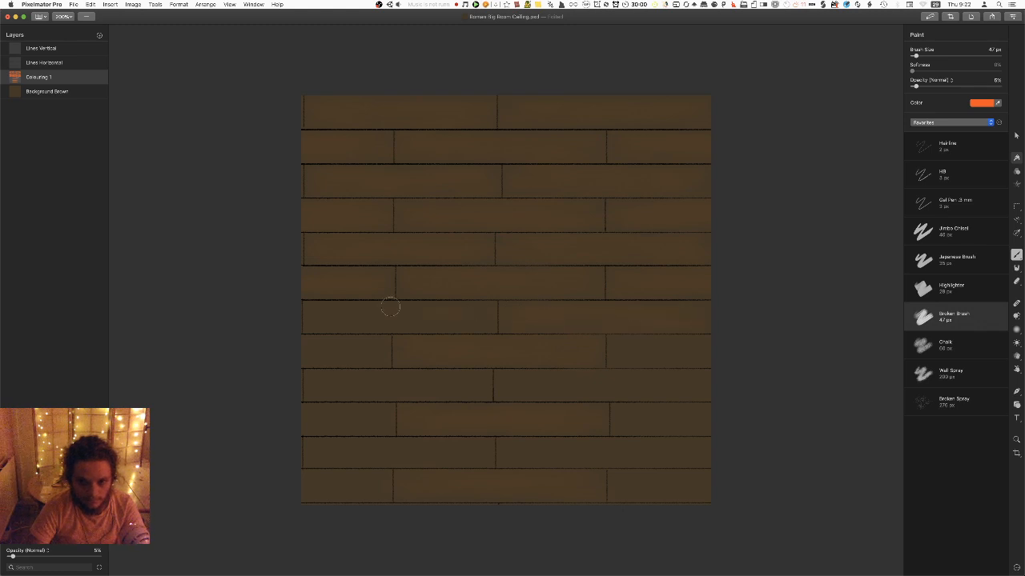
{"action": "key", "text": "super+z"}
{"action": "key", "text": "super+z"}
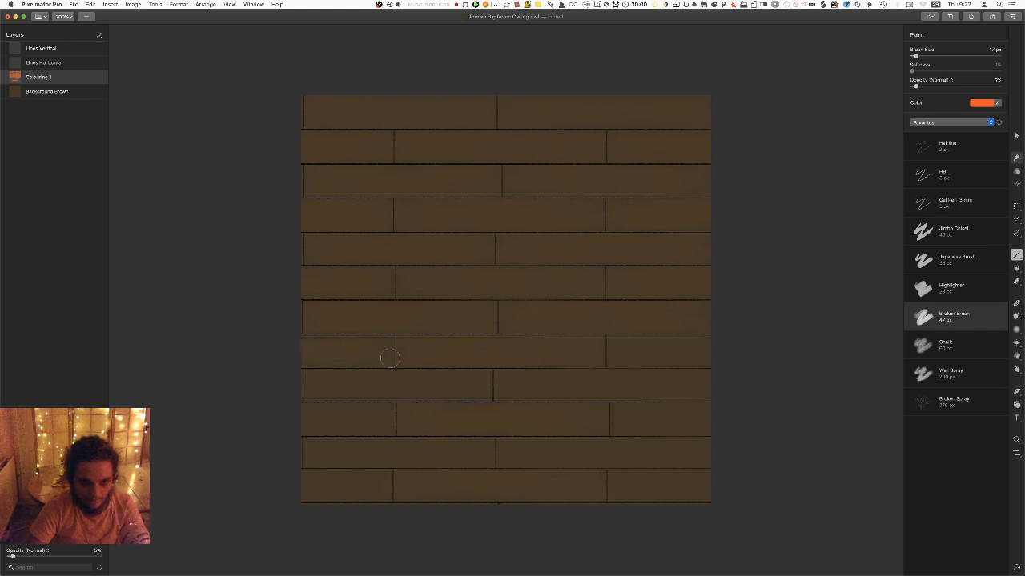
{"action": "key", "text": "super+z"}
{"action": "key", "text": "super+z"}
{"action": "key", "text": "super+z"}
{"action": "key", "text": "super+z"}
{"action": "key", "text": "super+z"}
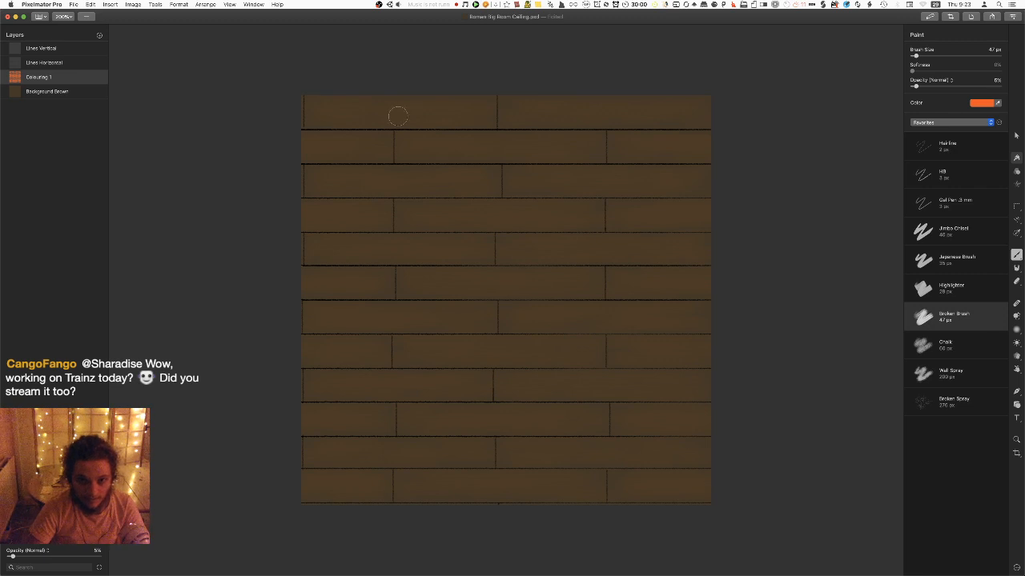
Export the fully tinted texture as a PNG, replacing the existing Roman Big Room Ceiling file
{"action": "key", "text": "super+shift+e"}
{"action": "left_click", "coordinate": [664, 197]}
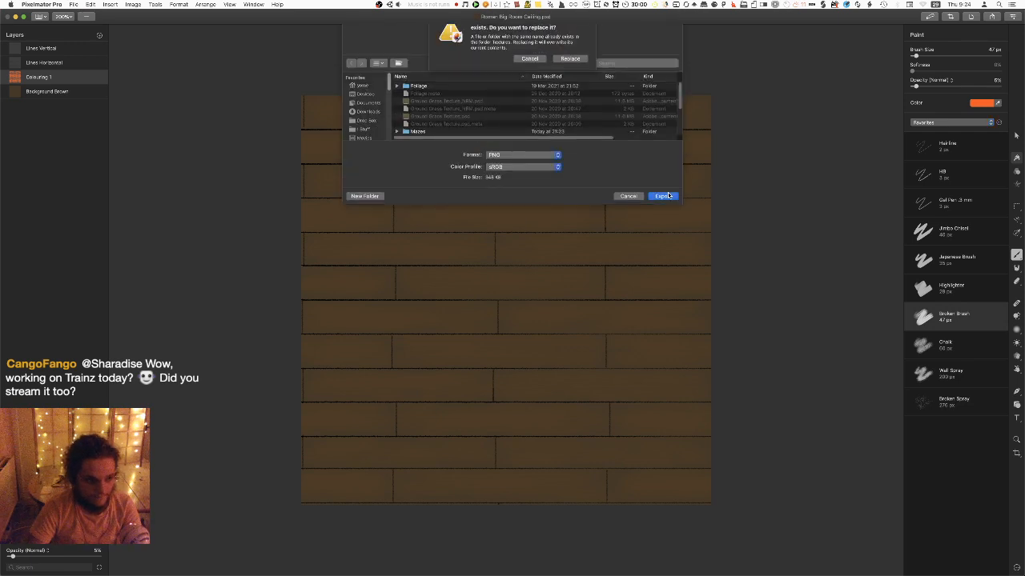
{"action": "left_click", "coordinate": [570, 71]}
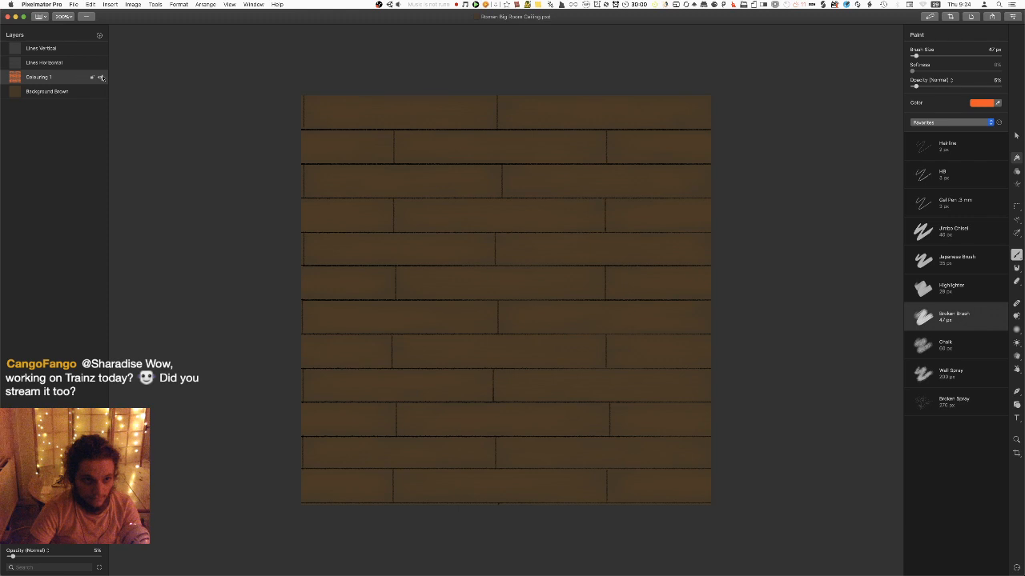
Compare the texture with Colouring 1 hidden and shown, preview the layer at 100% opacity, and undo the opacity change
{"action": "left_click", "coordinate": [101, 77]}
{"action": "left_click", "coordinate": [102, 77]}
{"action": "left_click_drag", "start_coordinate": [40, 557], "coordinate": [100, 556]}
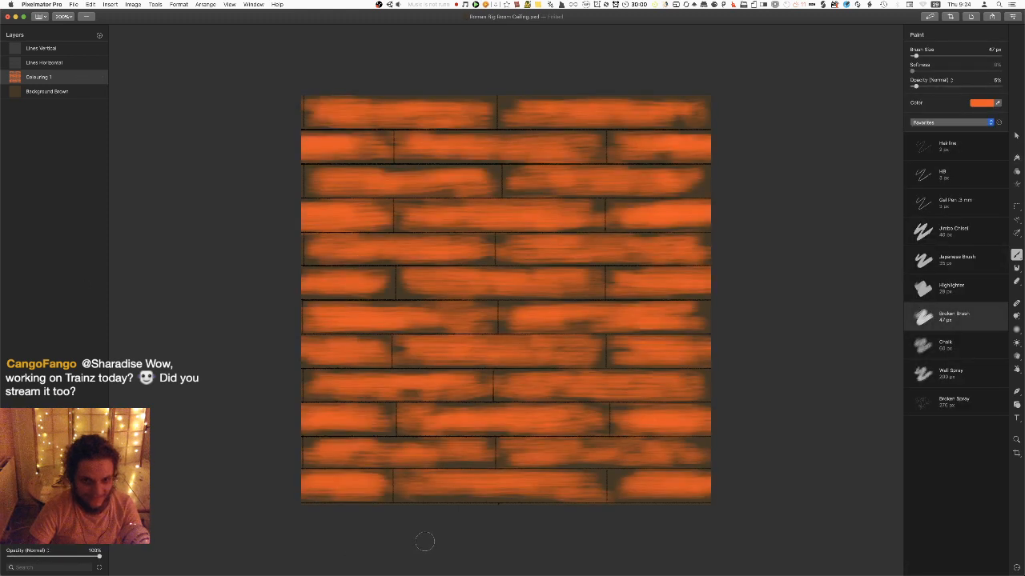
{"action": "key", "text": "super+z"}
Switch to Unity and run the game, restarting it to generate a new maze layout
{"action": "key", "text": "super+Tab"}
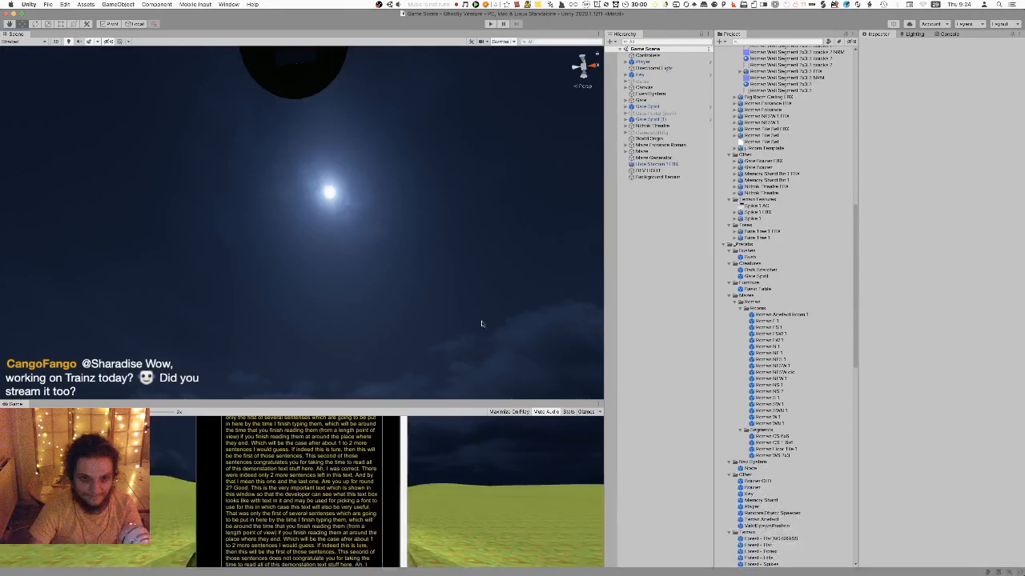
{"action": "key", "text": "super+p"}
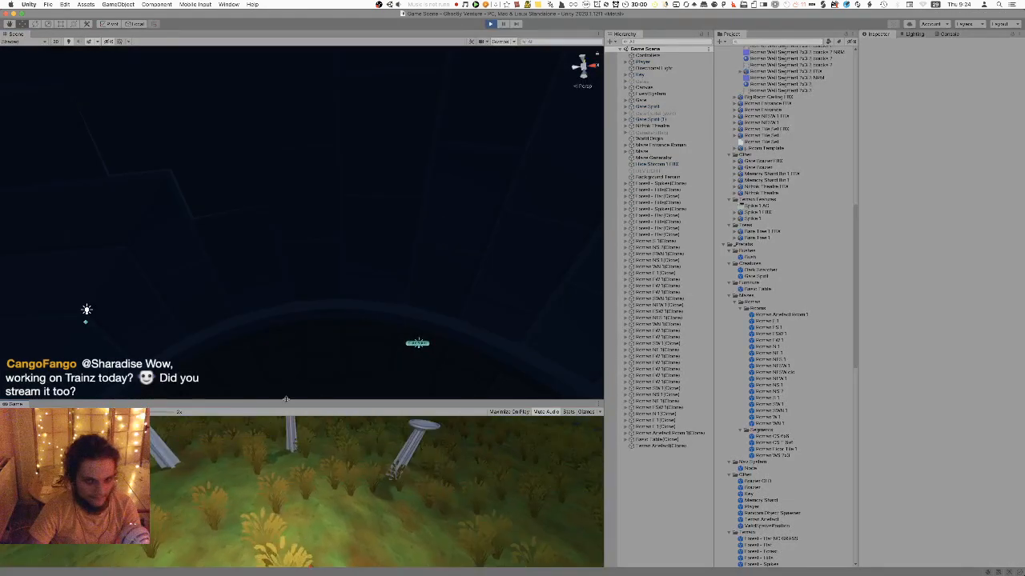
{"action": "left_click_drag", "start_coordinate": [250, 315], "coordinate": [264, 245], "text": "alt"}
{"action": "scroll", "coordinate": [177, 314], "scroll_direction": "down", "scroll_amount": 5}
{"action": "scroll", "coordinate": [338, 249], "scroll_direction": "up", "scroll_amount": 3}
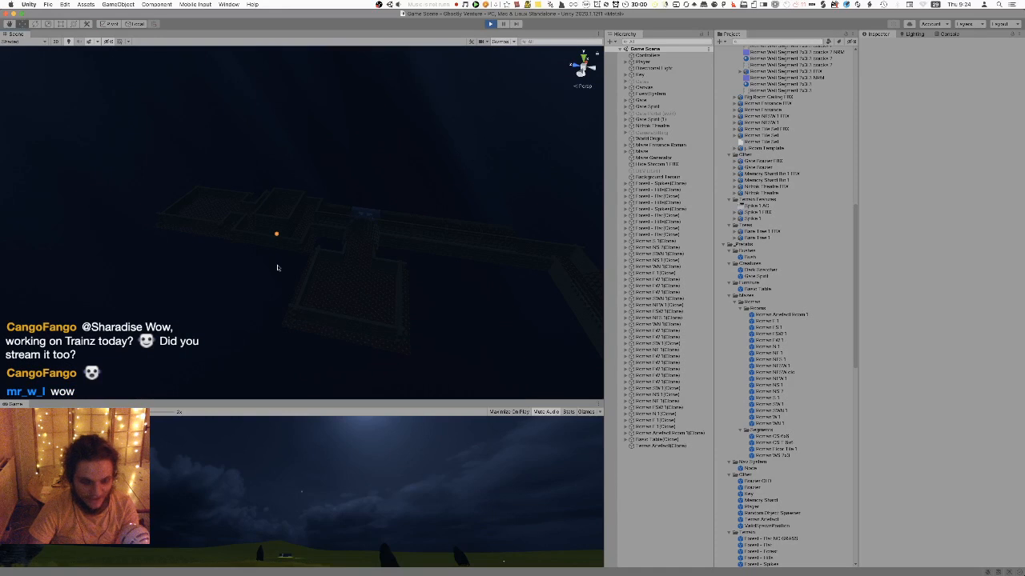
{"action": "key", "text": "super+p"}
{"action": "key", "text": "super+p"}
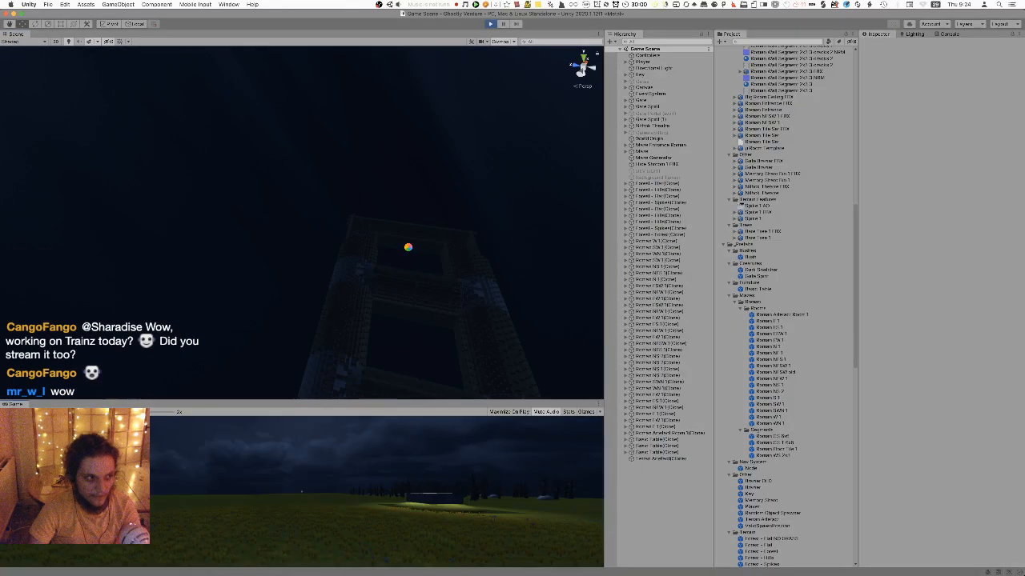
Examine the plank ceiling of the Roman big room up close in the enlarged Scene view
{"action": "left_click_drag", "start_coordinate": [408, 247], "coordinate": [709, 225], "text": "alt"}
{"action": "scroll", "coordinate": [292, 308], "scroll_direction": "up", "scroll_amount": 10, "text": "alt"}
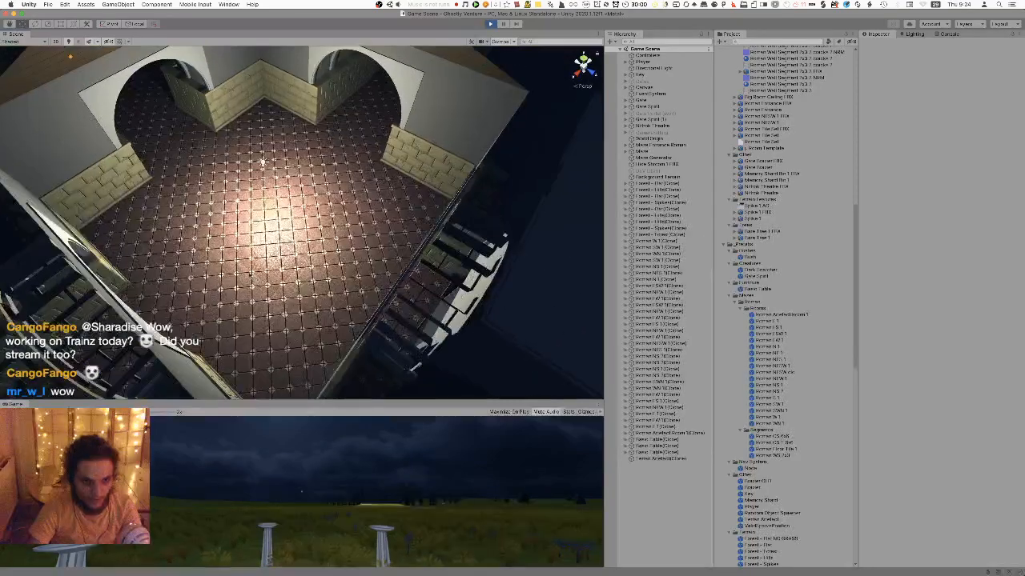
{"action": "key", "text": "shift+space"}
{"action": "left_click_drag", "start_coordinate": [279, 285], "coordinate": [348, 183], "text": "alt"}
{"action": "scroll", "coordinate": [238, 87], "scroll_direction": "up", "scroll_amount": 3}
{"action": "scroll", "coordinate": [238, 87], "scroll_direction": "up", "scroll_amount": 1}
{"action": "scroll", "coordinate": [187, 95], "scroll_direction": "up", "scroll_amount": 3}
{"action": "scroll", "coordinate": [355, 201], "scroll_direction": "up", "scroll_amount": 3}
{"action": "key", "text": "shift+space"}
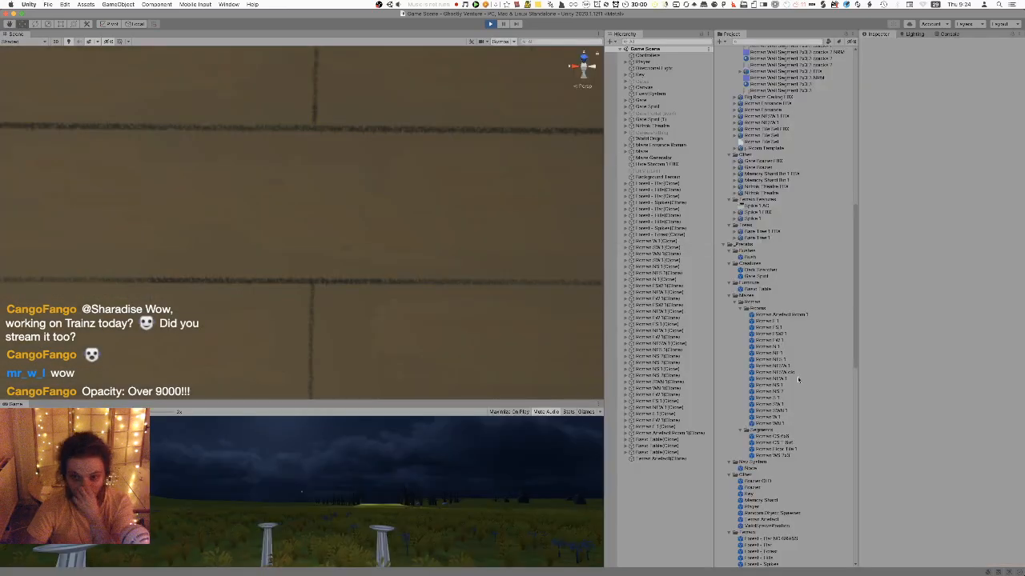
Set the Roman Big Room Ceiling texture's compression to None and apply the import settings
{"action": "scroll", "coordinate": [823, 398], "scroll_direction": "down", "scroll_amount": 5}
{"action": "scroll", "coordinate": [822, 398], "scroll_direction": "down", "scroll_amount": 10}
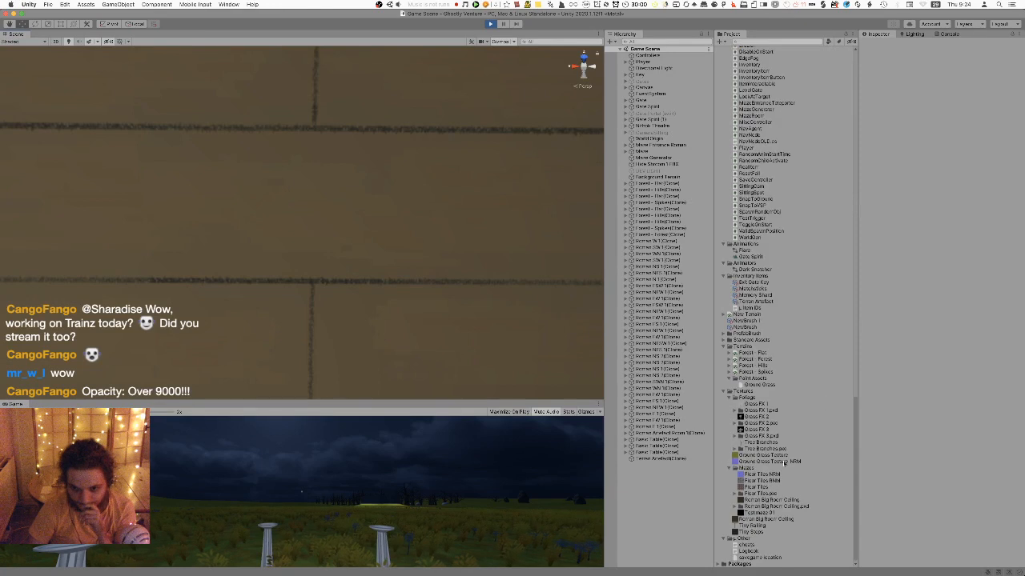
{"action": "left_click", "coordinate": [761, 500]}
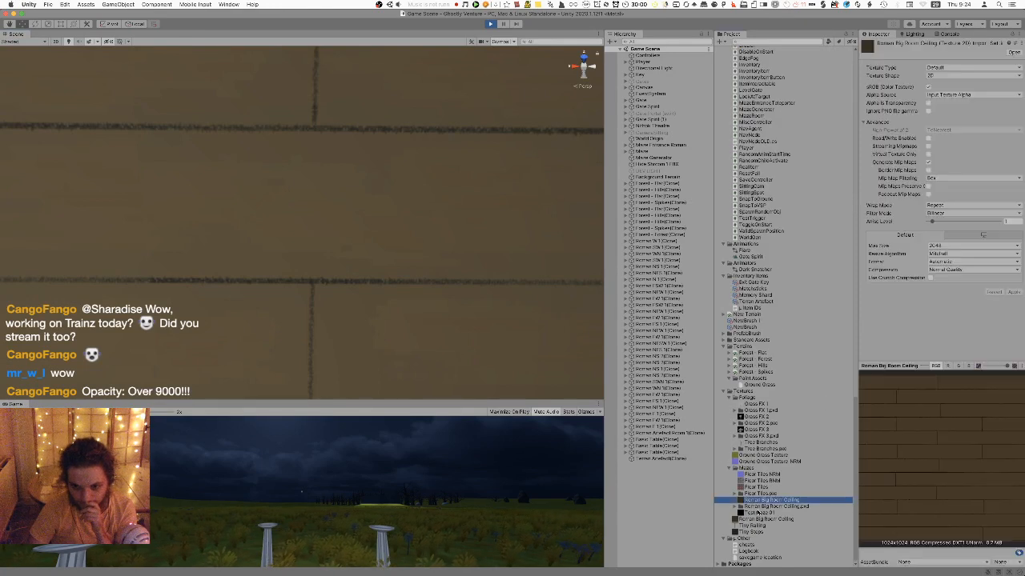
{"action": "left_click", "coordinate": [947, 270]}
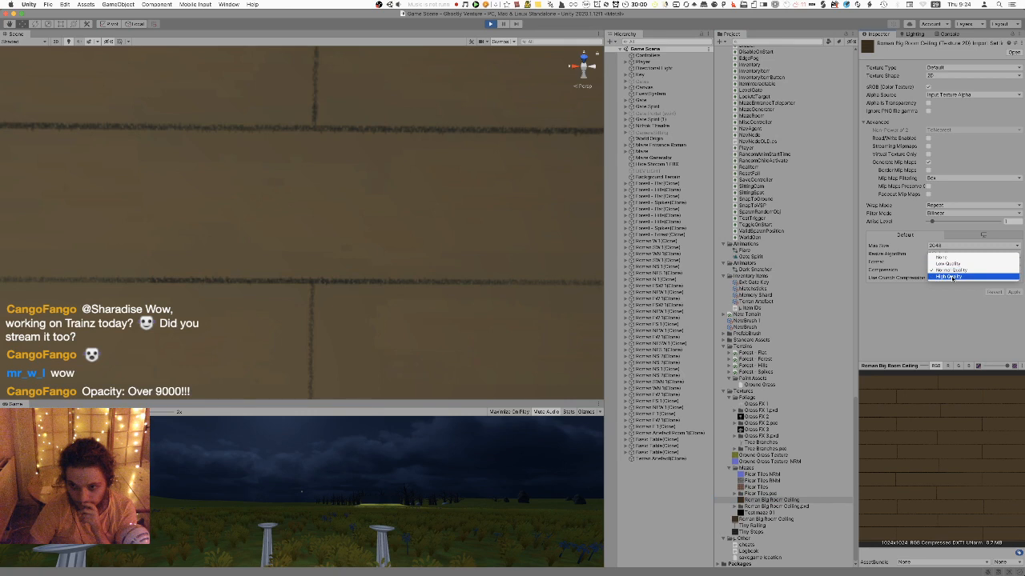
{"action": "left_click", "coordinate": [945, 257]}
{"action": "left_click", "coordinate": [1013, 285]}
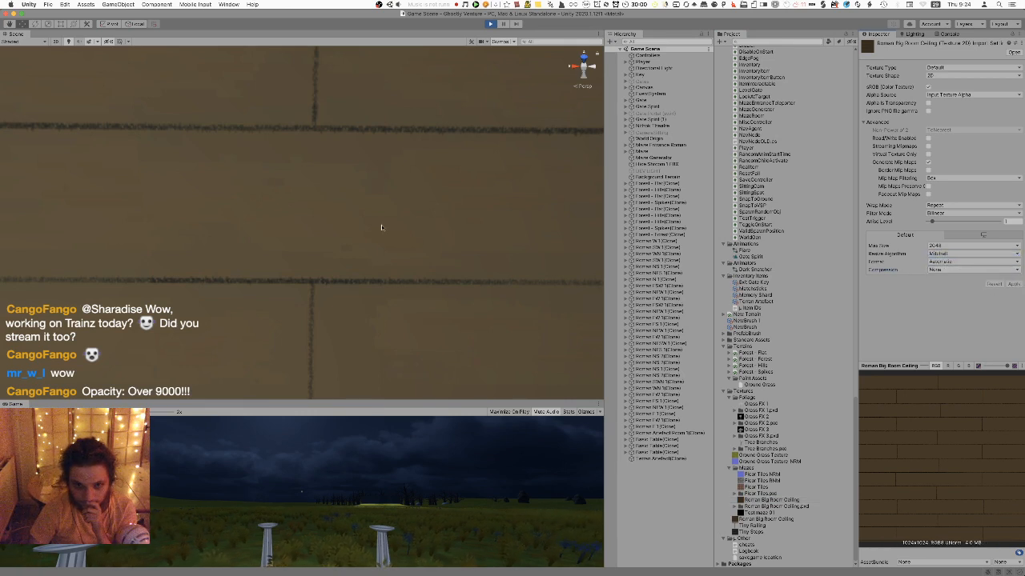
Restart the game and examine the room's ceiling planks with the uncompressed texture
{"action": "right_click_drag", "start_coordinate": [380, 228], "coordinate": [387, 237]}
{"action": "left_click", "coordinate": [821, 506]}
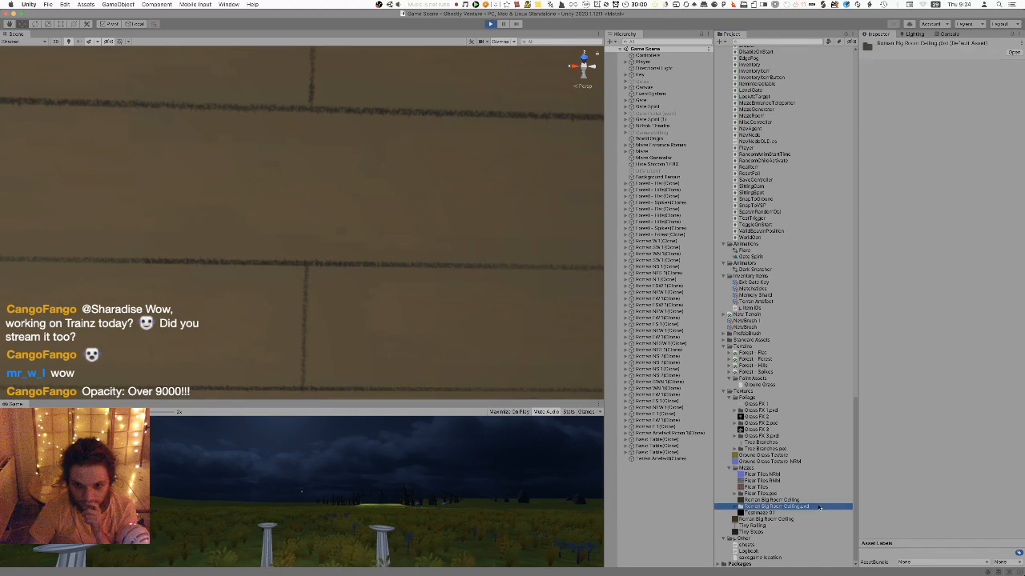
{"action": "left_click", "coordinate": [810, 501]}
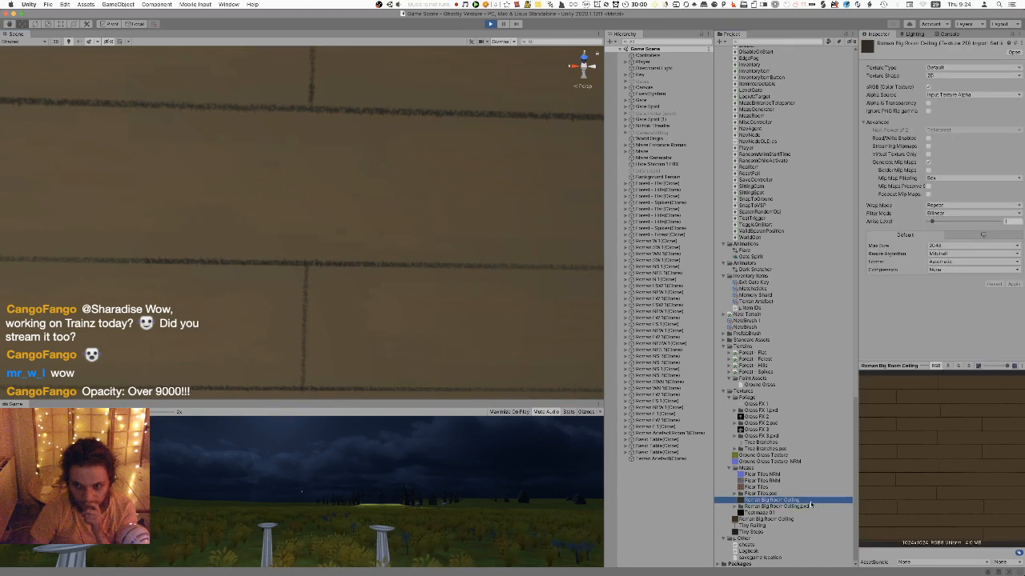
{"action": "key", "text": "super+p"}
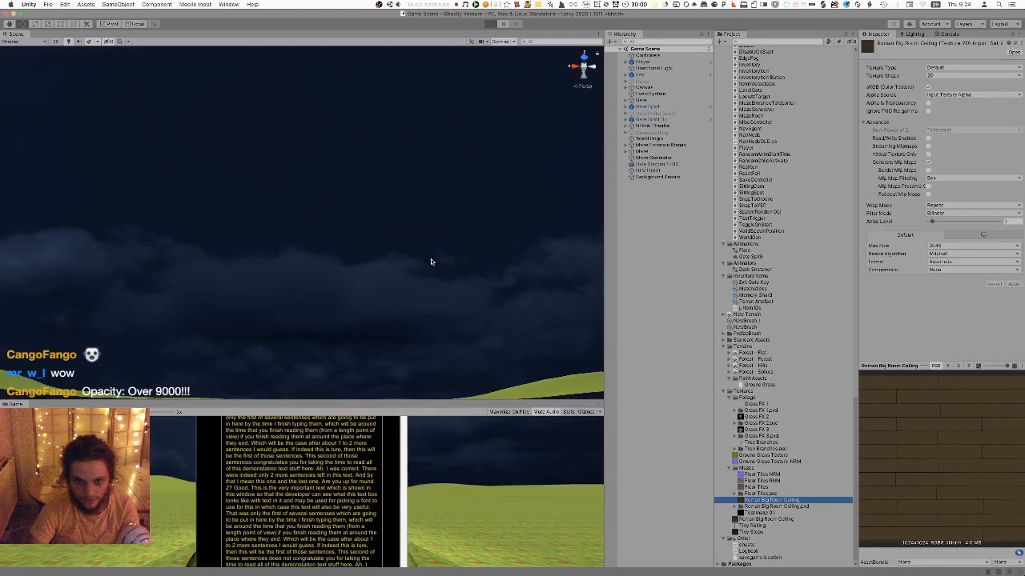
{"action": "key", "text": "super+p"}
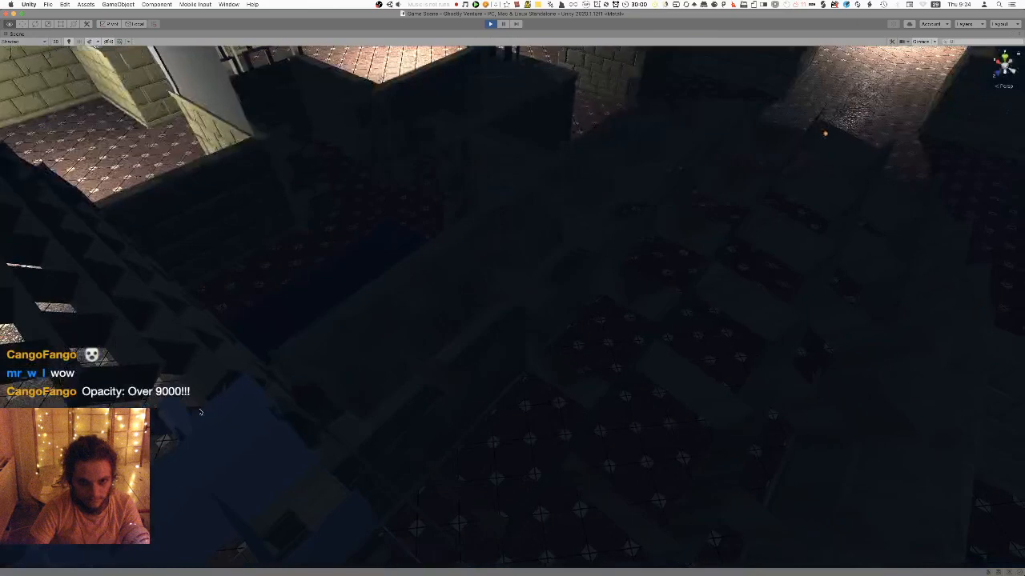
{"action": "key", "text": "w"}
{"action": "right_click_drag", "start_coordinate": [201, 412], "coordinate": [319, 223]}
{"action": "key", "text": "shift+space"}
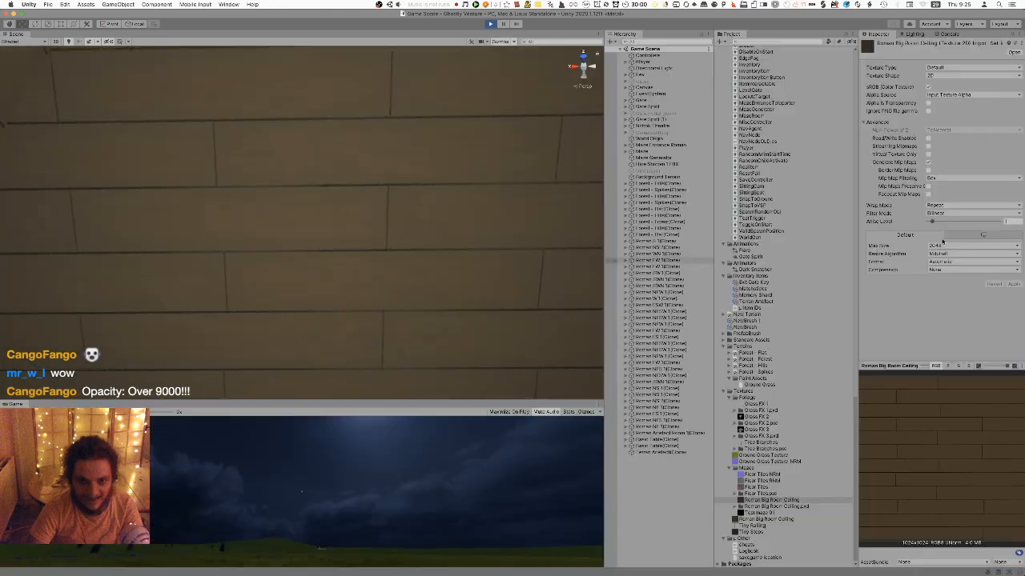
Set the ceiling texture's compression to High Quality, apply it, and check the ceiling before stopping the game
{"action": "left_click", "coordinate": [951, 269]}
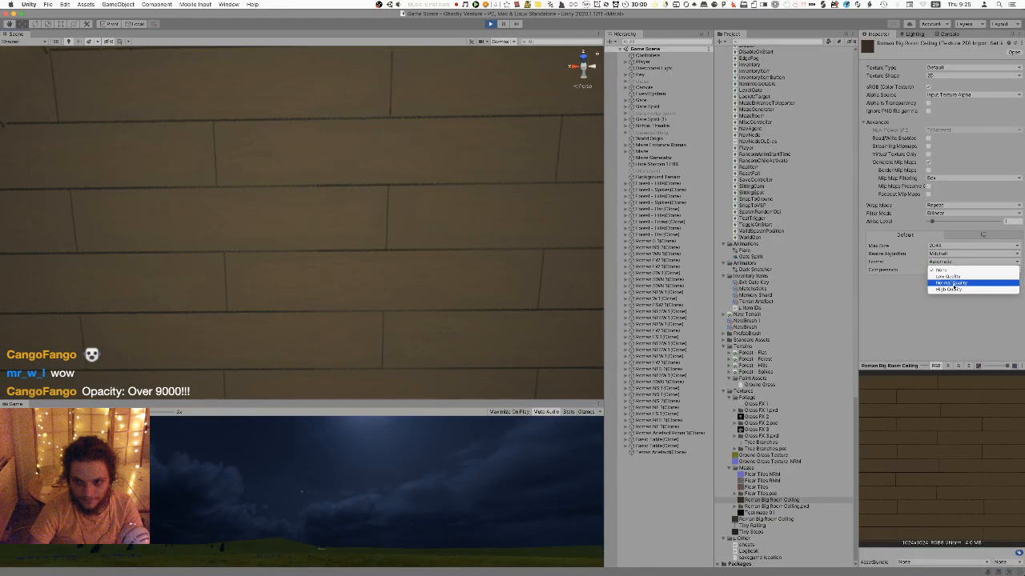
{"action": "left_click", "coordinate": [967, 290]}
{"action": "left_click", "coordinate": [1013, 292]}
{"action": "scroll", "coordinate": [408, 239], "scroll_direction": "down", "scroll_amount": 3}
{"action": "right_click_drag", "start_coordinate": [410, 245], "coordinate": [325, 291]}
{"action": "key", "text": "shift+space"}
{"action": "key", "text": "shift+space"}
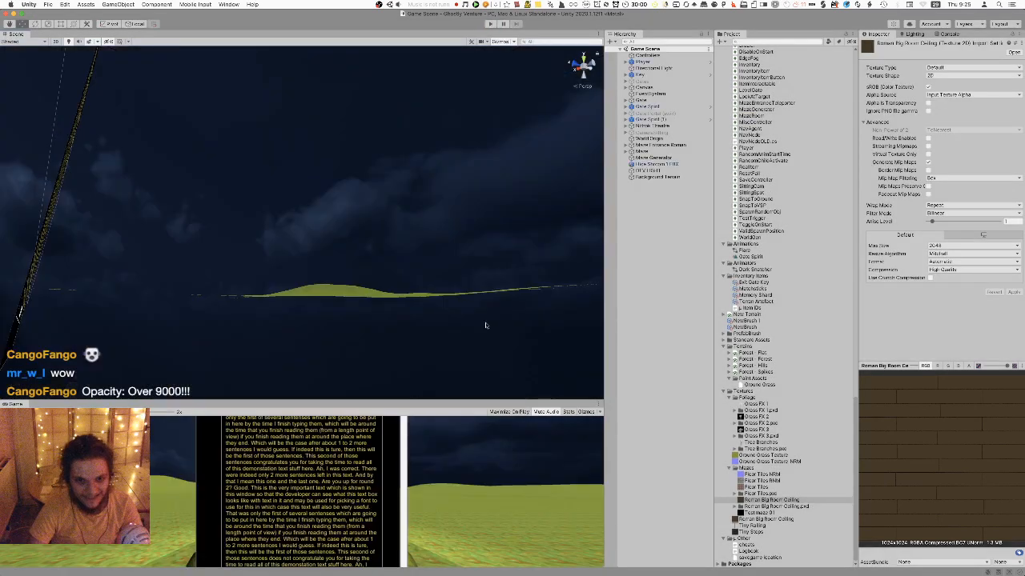
Switch to Pixelmator Pro, inspect the plank texture, and set the Colouring 1 layer's opacity to 10%
{"action": "key", "text": "super+Tab"}
{"action": "scroll", "coordinate": [483, 290], "scroll_direction": "up", "scroll_amount": 5}
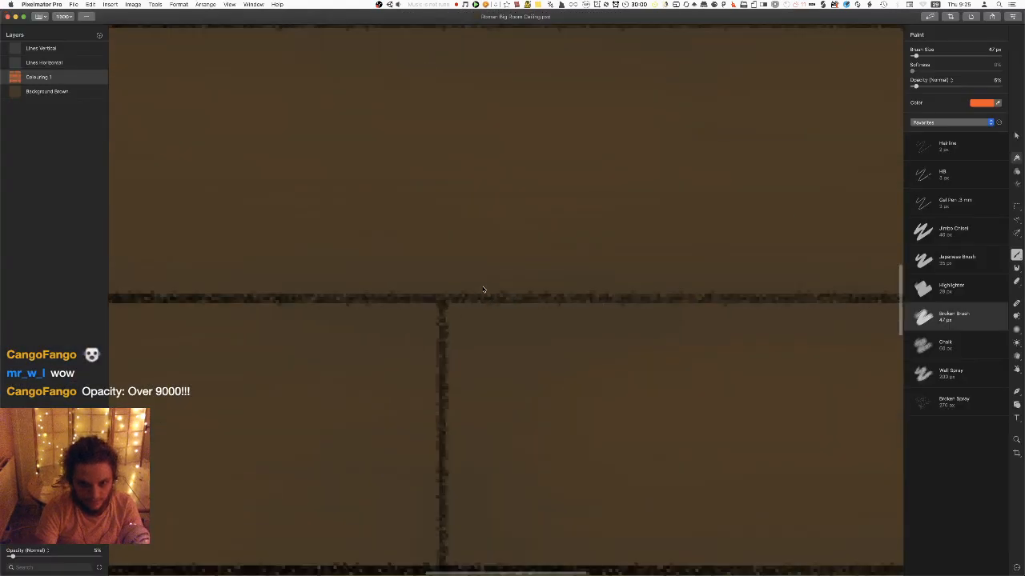
{"action": "scroll", "coordinate": [484, 290], "scroll_direction": "down", "scroll_amount": 2}
{"action": "scroll", "coordinate": [483, 290], "scroll_direction": "down", "scroll_amount": 4}
{"action": "scroll", "coordinate": [484, 290], "scroll_direction": "up", "scroll_amount": 2}
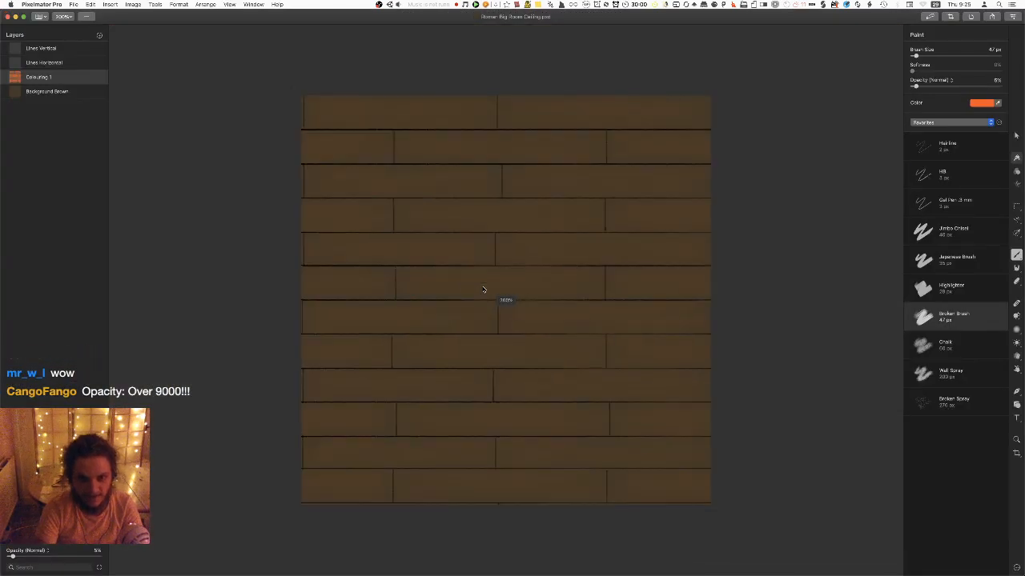
{"action": "left_click", "coordinate": [95, 551]}
{"action": "type", "text": "2"}
{"action": "key", "text": "Return"}
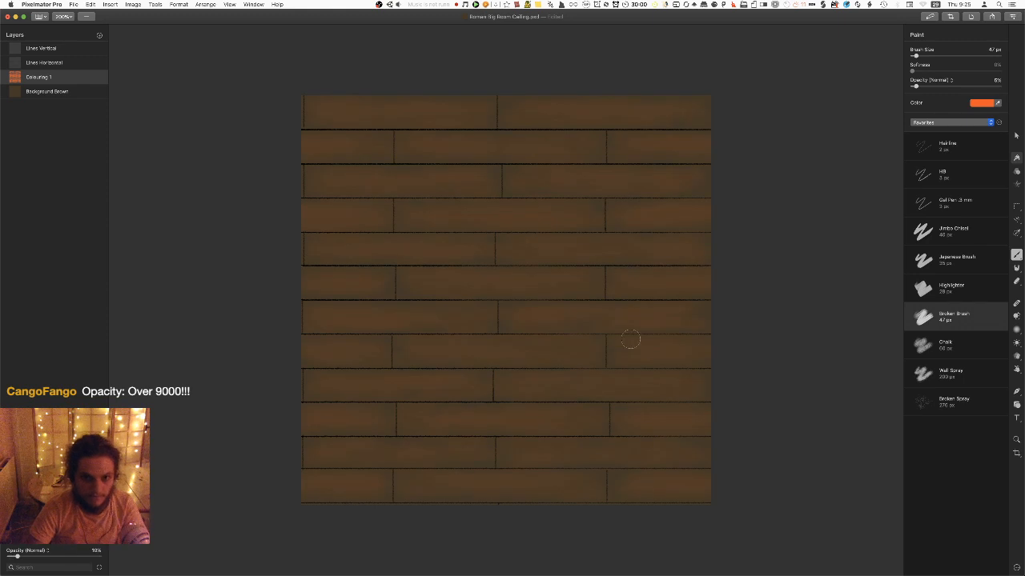
Save the document and export it as a PNG, replacing the existing Roman Big Room Ceiling file
{"action": "key", "text": "super+s"}
{"action": "left_click", "coordinate": [574, 89]}
{"action": "key", "text": "shift+super+e"}
{"action": "left_click", "coordinate": [661, 195]}
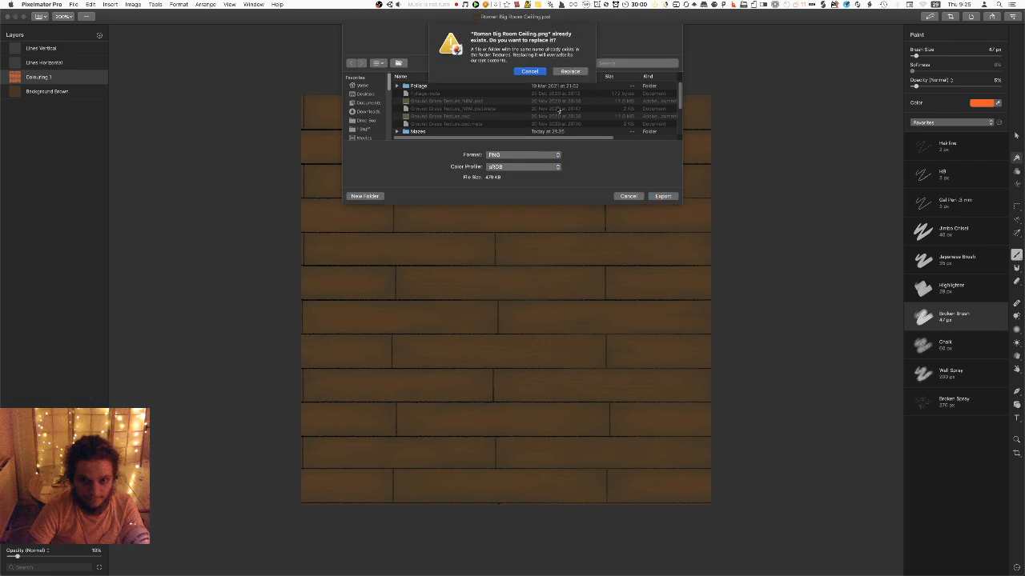
{"action": "left_click", "coordinate": [566, 72]}
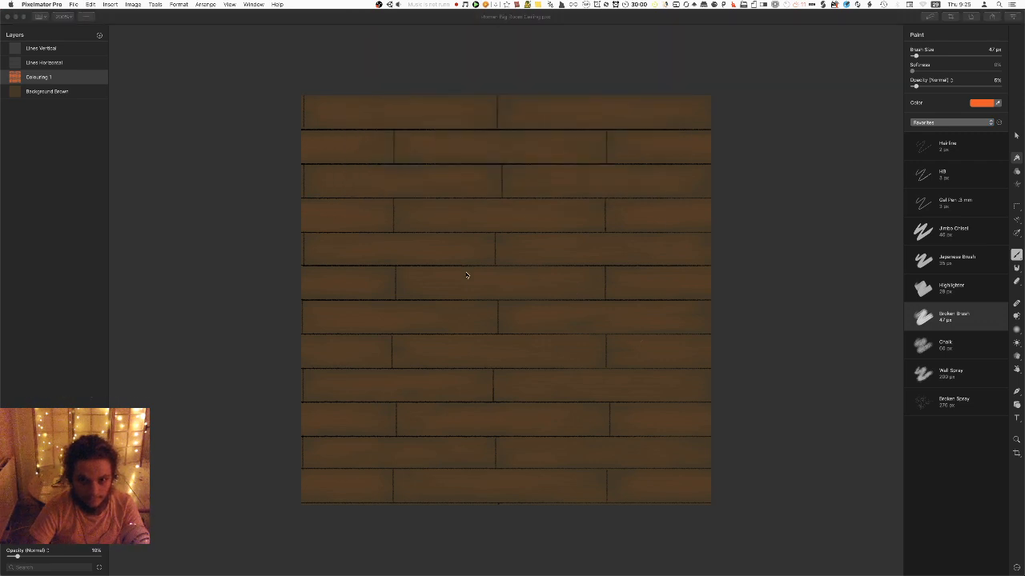
Switch to Unity and run the game briefly to look for the big room in the maze
{"action": "key", "text": "super+Tab"}
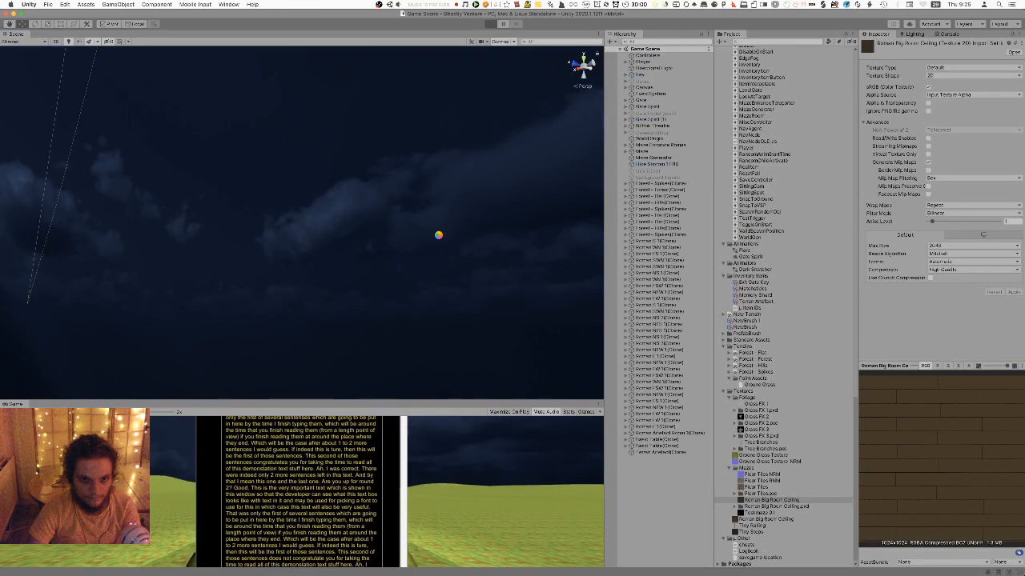
{"action": "key", "text": "shift+space"}
{"action": "right_click_drag", "start_coordinate": [463, 217], "coordinate": [303, 304]}
{"action": "key", "text": "w"}
{"action": "key", "text": "super+p"}
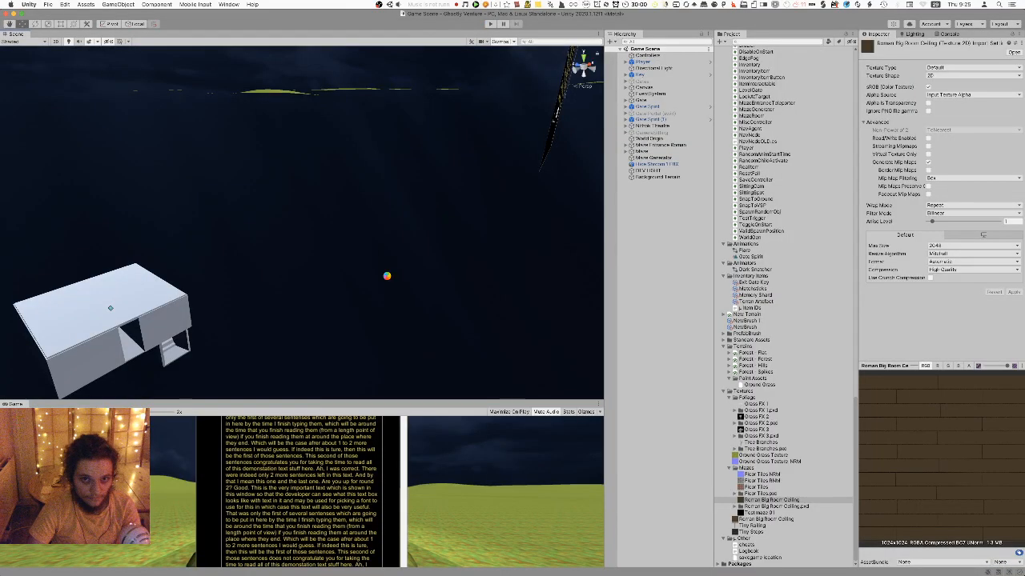
Run the game again, examine the updated ceiling from inside the big room, and stop the game
{"action": "key", "text": "super+p"}
{"action": "key", "text": "shift+space"}
{"action": "right_click_drag", "start_coordinate": [371, 233], "coordinate": [241, 105]}
{"action": "key", "text": "w"}
{"action": "key", "text": "q"}
{"action": "key", "text": "w"}
{"action": "key", "text": "s"}
{"action": "right_click_drag", "start_coordinate": [501, 257], "coordinate": [304, 276]}
{"action": "key", "text": "w"}
{"action": "key", "text": "a"}
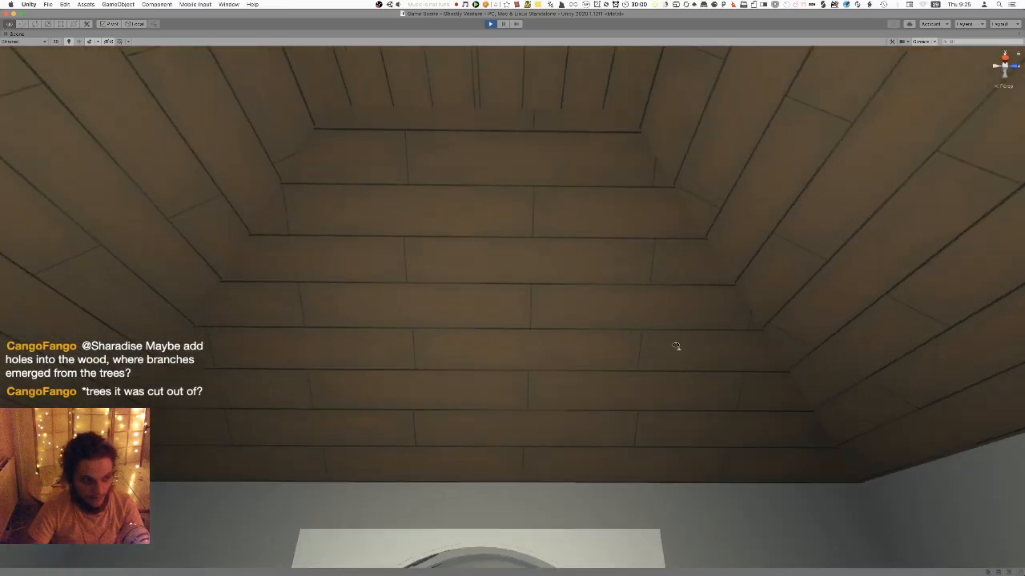
{"action": "key", "text": "super+p"}
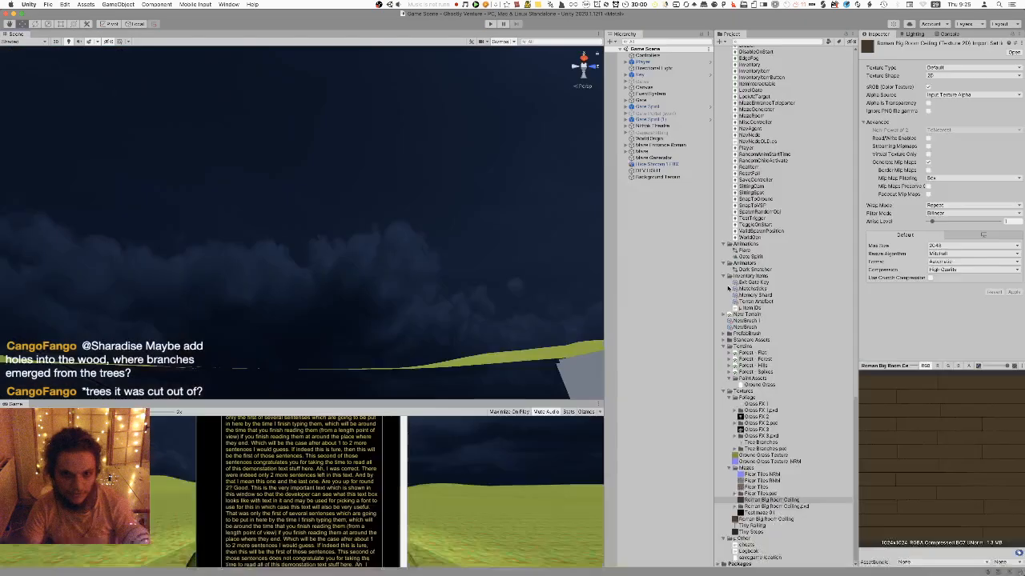
Switch to Pixelmator Pro, reduce the Colouring 1 layer's opacity first to 8% and finally to 7%, and save the document
{"action": "key", "text": "super+Tab"}
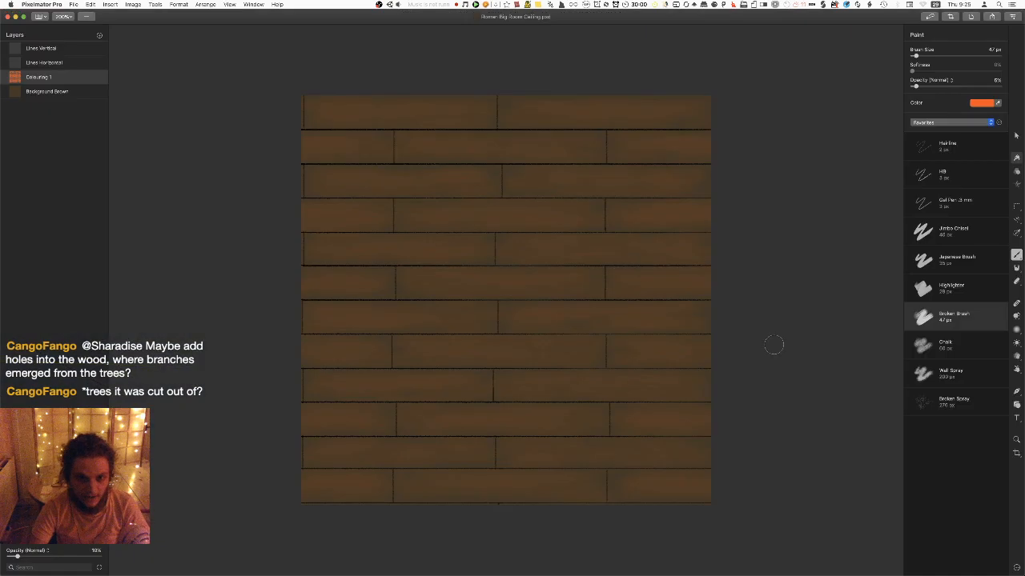
{"action": "key", "text": "super+equal"}
{"action": "key", "text": "super+minus"}
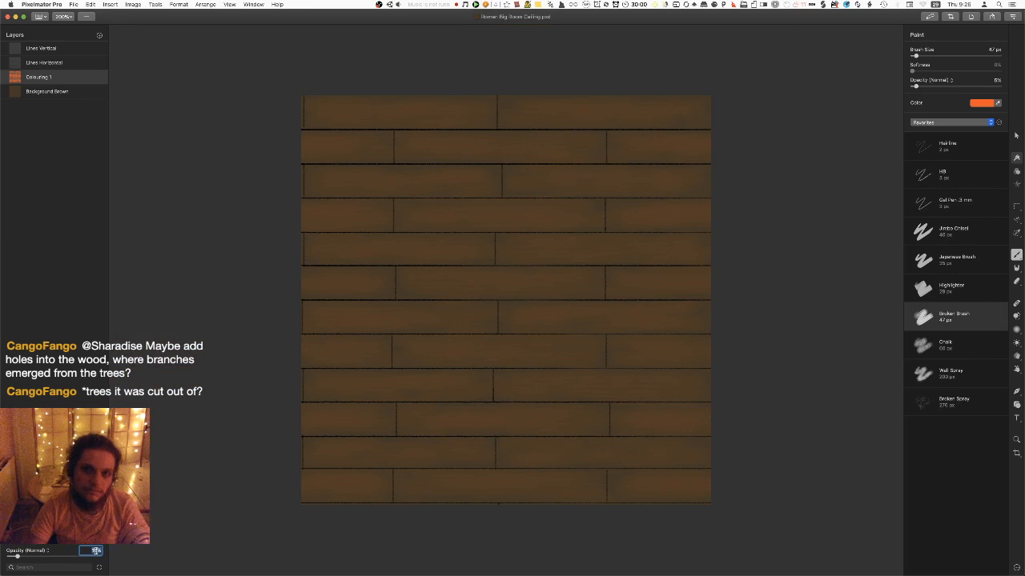
{"action": "type", "text": "8"}
{"action": "key", "text": "Return"}
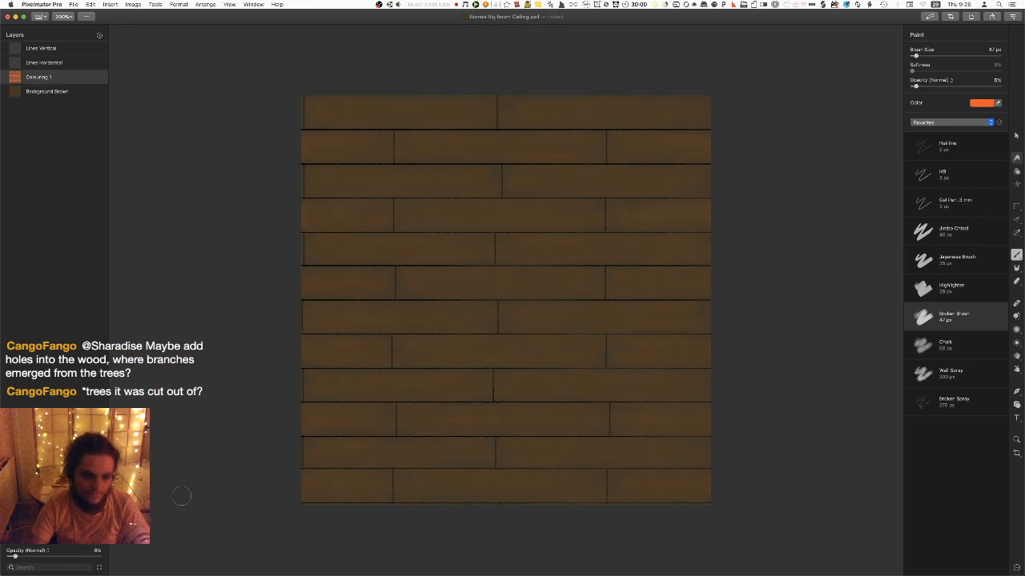
{"action": "key", "text": "super+s"}
{"action": "key", "text": "Return"}
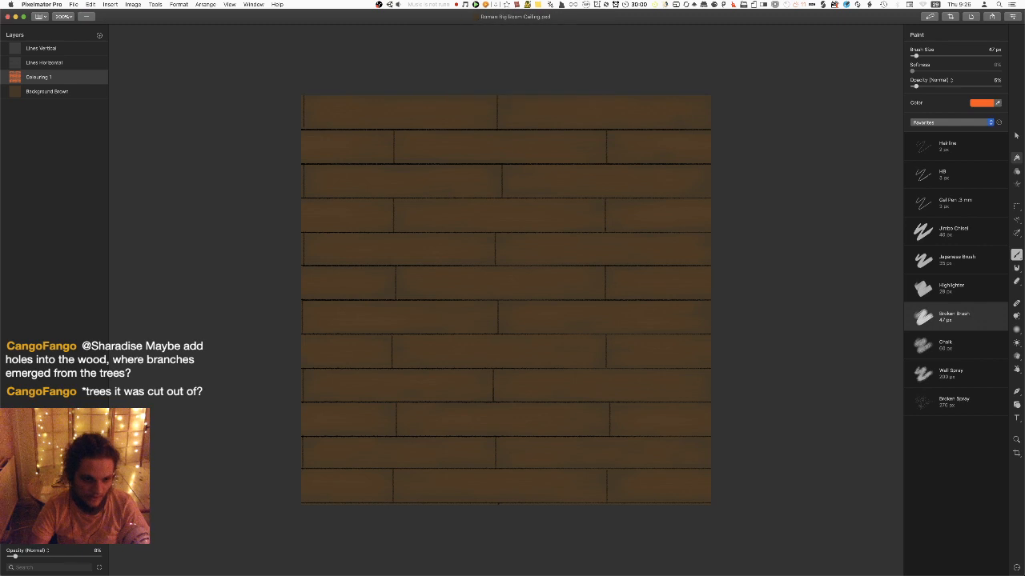
{"action": "type", "text": "7"}
{"action": "key", "text": "Return"}
{"action": "key", "text": "super+s"}
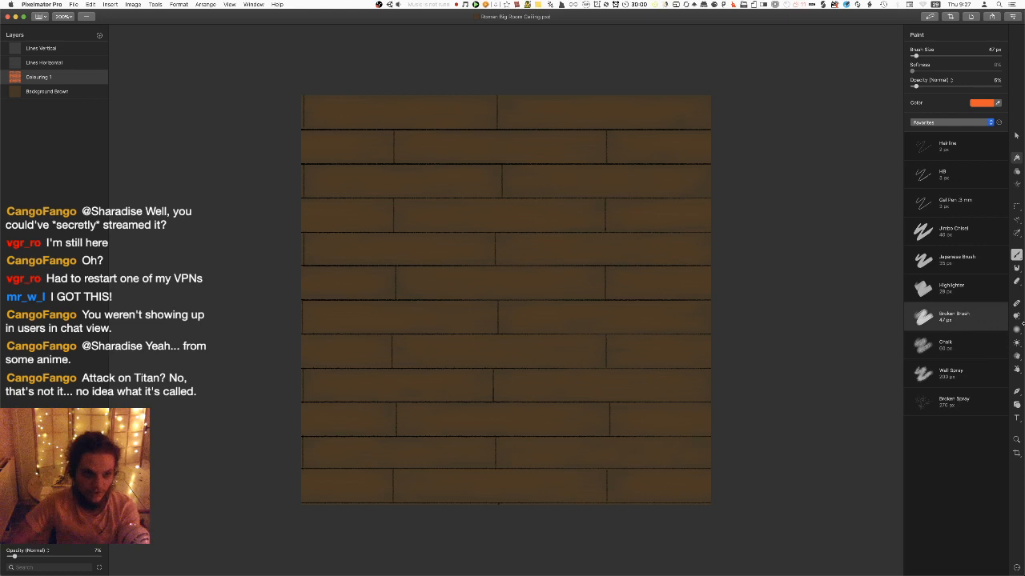
Add a new layer above Colouring 1 and name it Colouring 2
{"action": "right_click", "coordinate": [11, 96]}
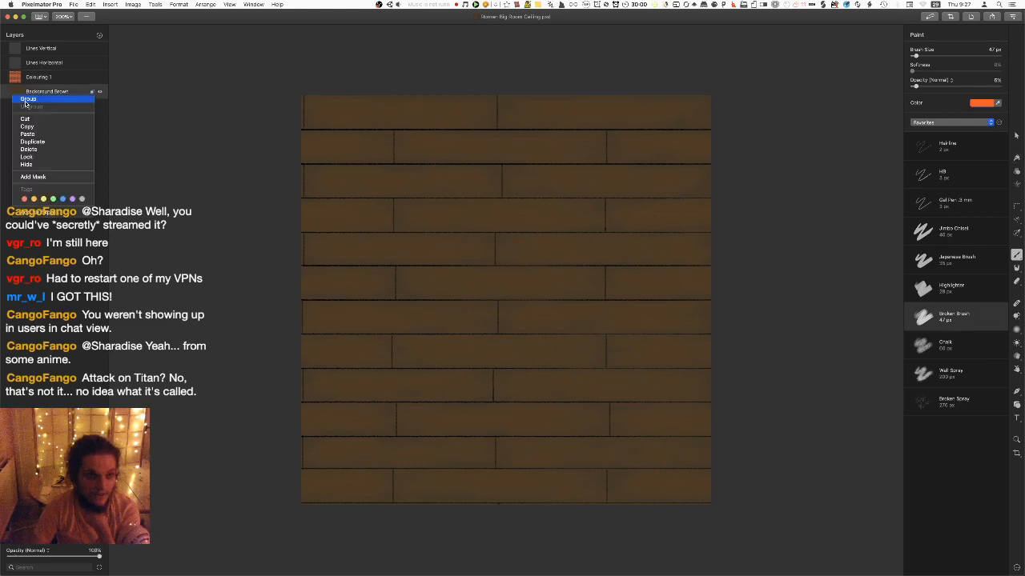
{"action": "right_click", "coordinate": [31, 305]}
{"action": "left_click", "coordinate": [48, 309]}
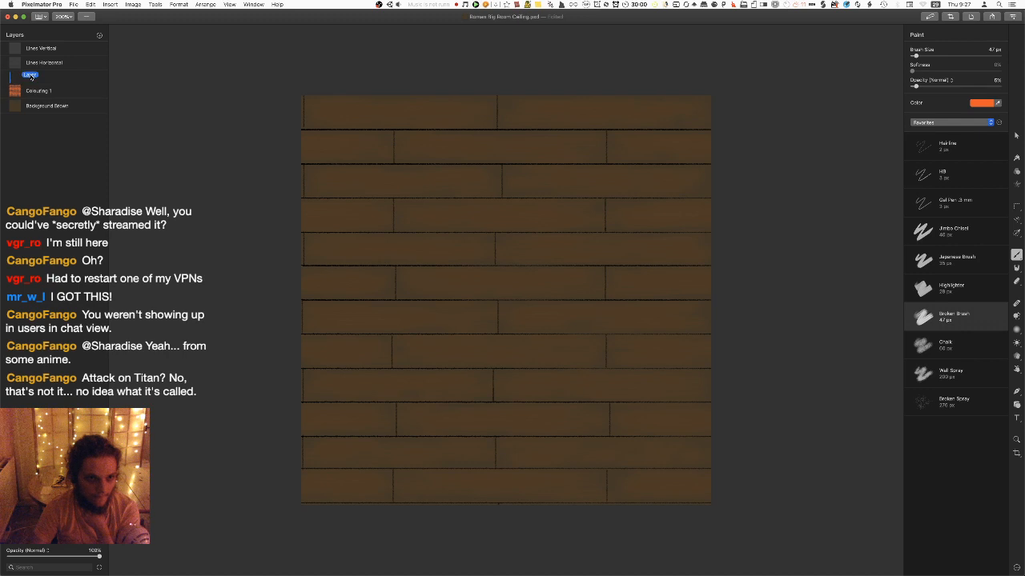
{"action": "double_click", "coordinate": [33, 76]}
{"action": "type", "text": "Co"}
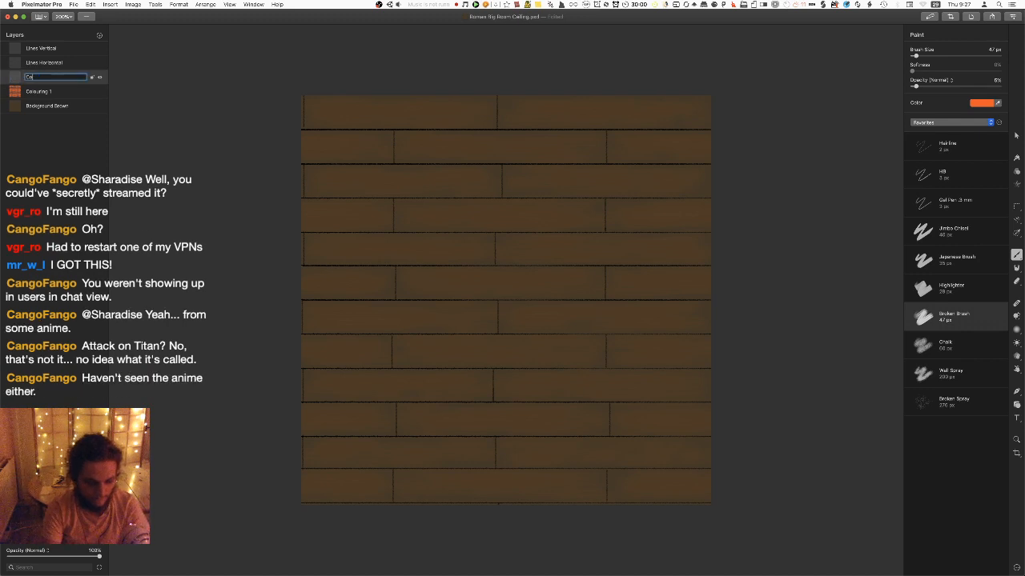
{"action": "type", "text": "louring 2"}
{"action": "key", "text": "Return"}
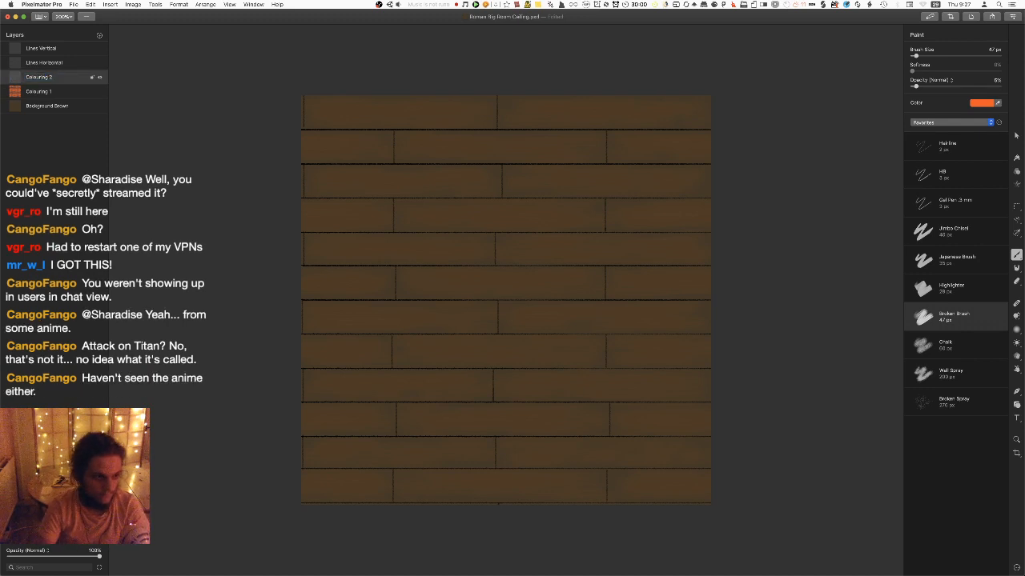
Set the brush colour to white and try a stroke on the planks in Colouring 2, undoing it
{"action": "left_click", "coordinate": [984, 103]}
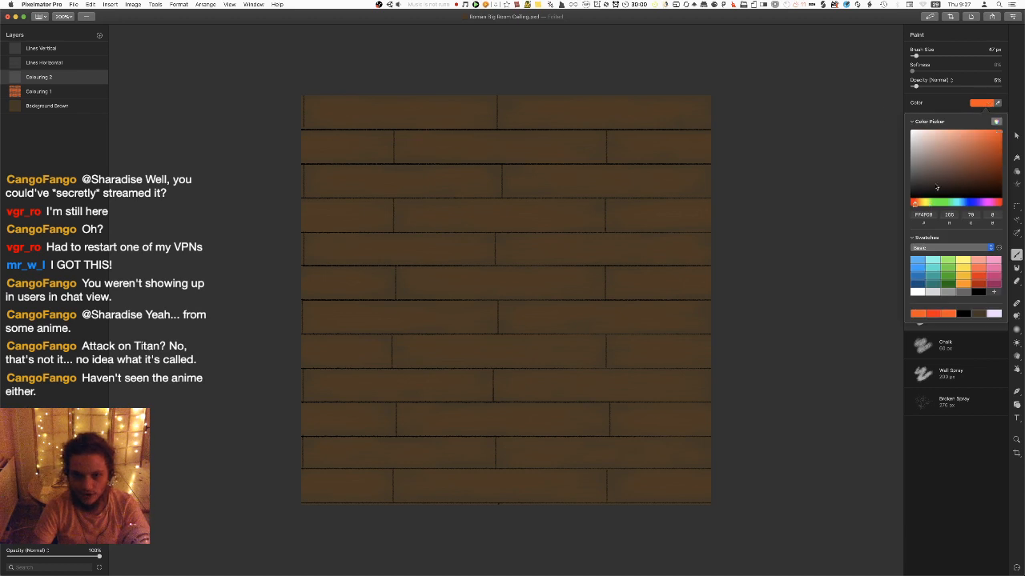
{"action": "left_click_drag", "start_coordinate": [947, 156], "coordinate": [897, 133]}
{"action": "left_click_drag", "start_coordinate": [616, 215], "coordinate": [558, 240]}
{"action": "key", "text": "super+z"}
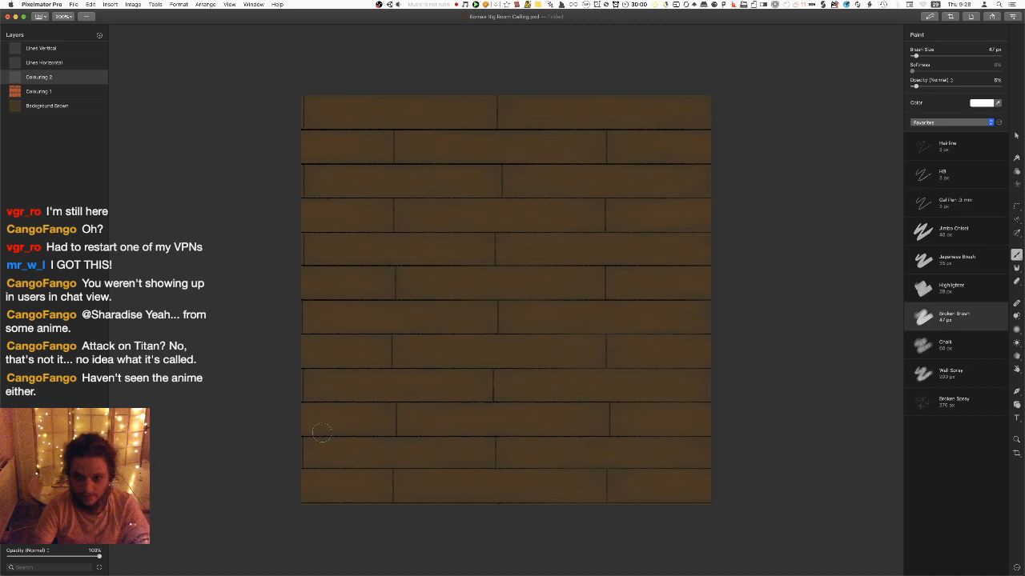
Try white strokes on the planks with Colouring 2's layer opacity at low values up to 5%, undoing each stroke
{"action": "type", "text": "2"}
{"action": "key", "text": "Return"}
{"action": "mouse_move", "coordinate": [447, 257]}
{"action": "left_mouse_down"}
{"action": "mouse_move", "coordinate": [471, 249]}
{"action": "mouse_move", "coordinate": [398, 240]}
{"action": "mouse_move", "coordinate": [472, 245]}
{"action": "left_mouse_up"}
{"action": "key", "text": "super+z"}
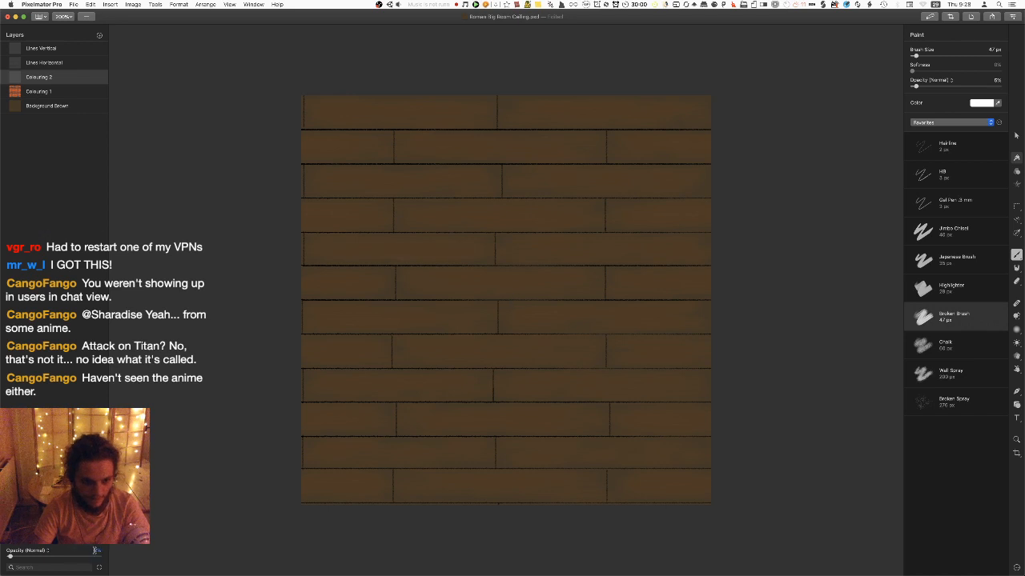
{"action": "left_click_drag", "start_coordinate": [431, 281], "coordinate": [487, 286]}
{"action": "key", "text": "super+z"}
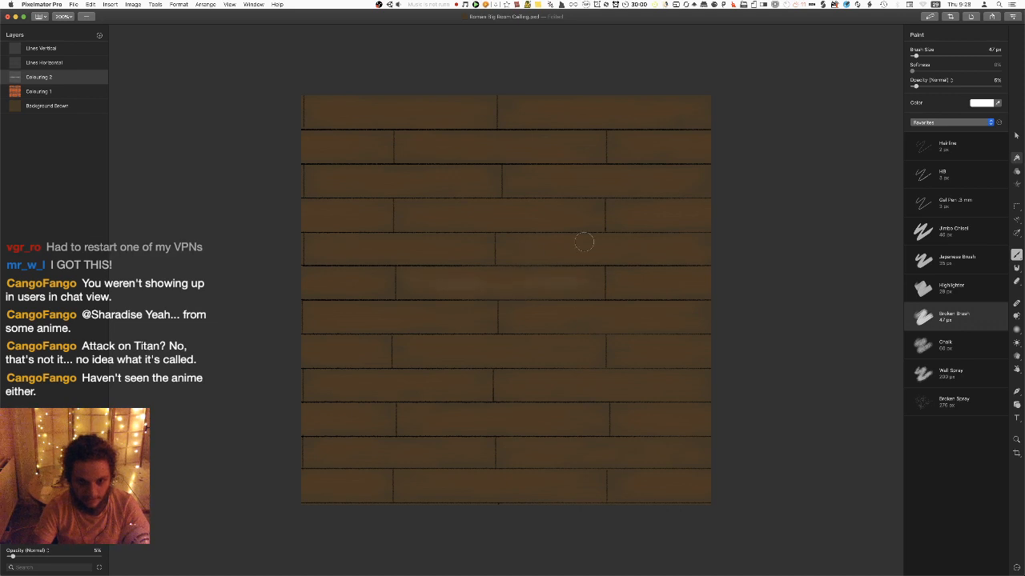
{"action": "key", "text": "super+z"}
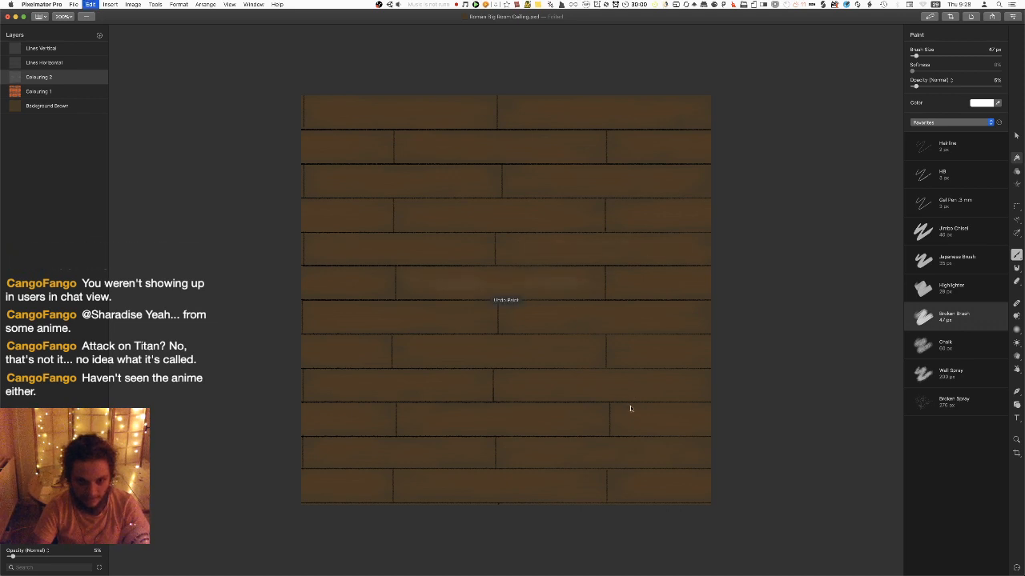
Set the brush colour to black, test it on the planks, and set the Colouring 2 layer's opacity to 10%
{"action": "left_click", "coordinate": [980, 105]}
{"action": "left_click", "coordinate": [979, 291]}
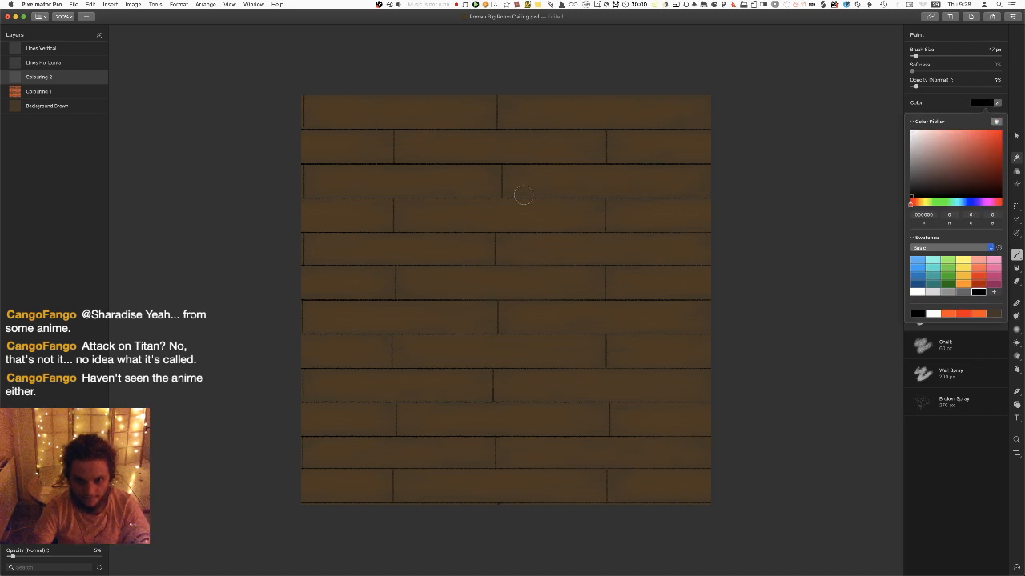
{"action": "left_click", "coordinate": [657, 210]}
{"action": "key", "text": "super+z"}
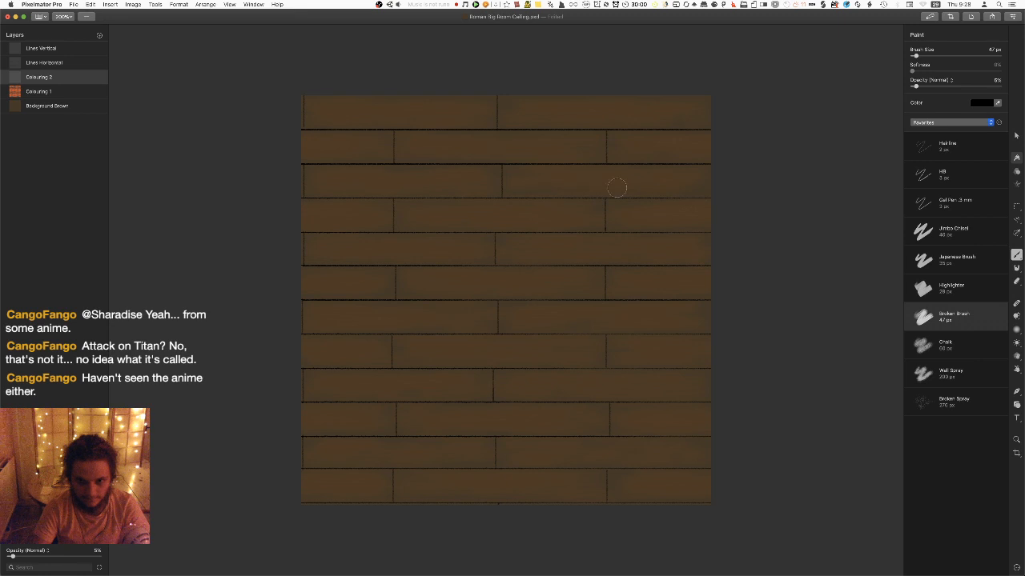
{"action": "key", "text": "super+z"}
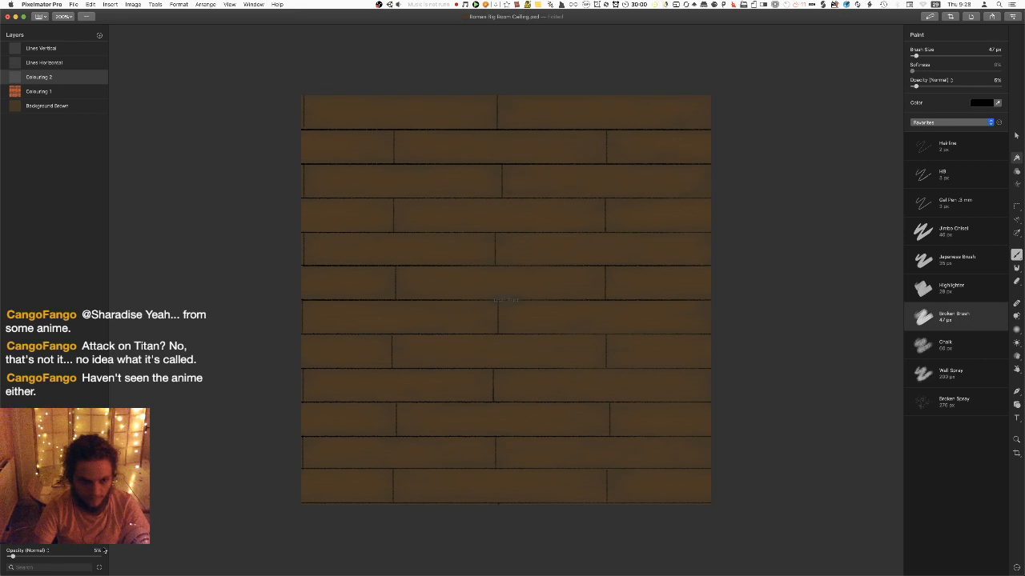
{"action": "left_click", "coordinate": [98, 551]}
{"action": "type", "text": "10"}
{"action": "key", "text": "Return"}
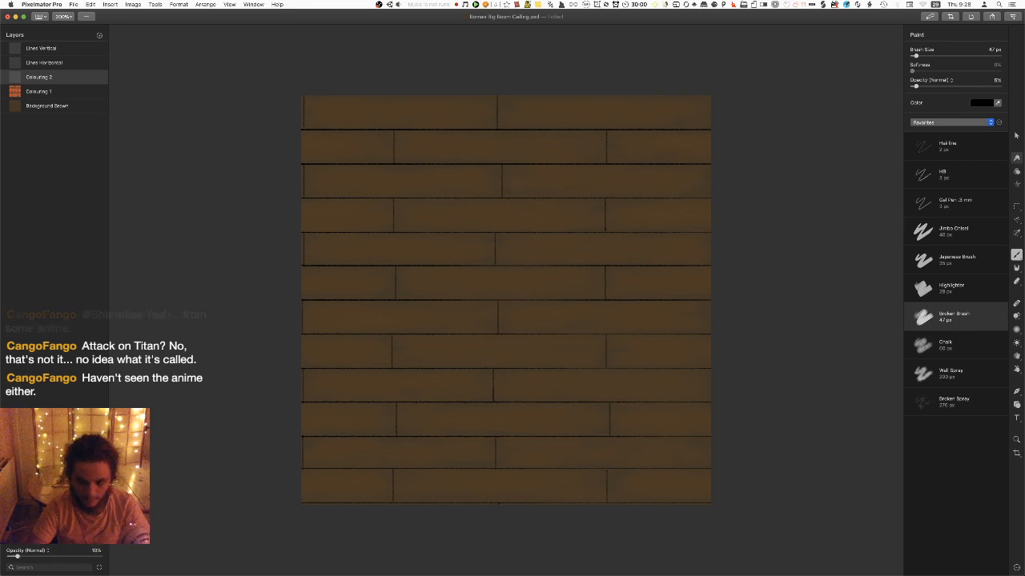
Set the brush opacity to 100% while testing the Chalk and Wall Spray brushes on the planks, undoing the strokes
{"action": "left_click", "coordinate": [956, 352]}
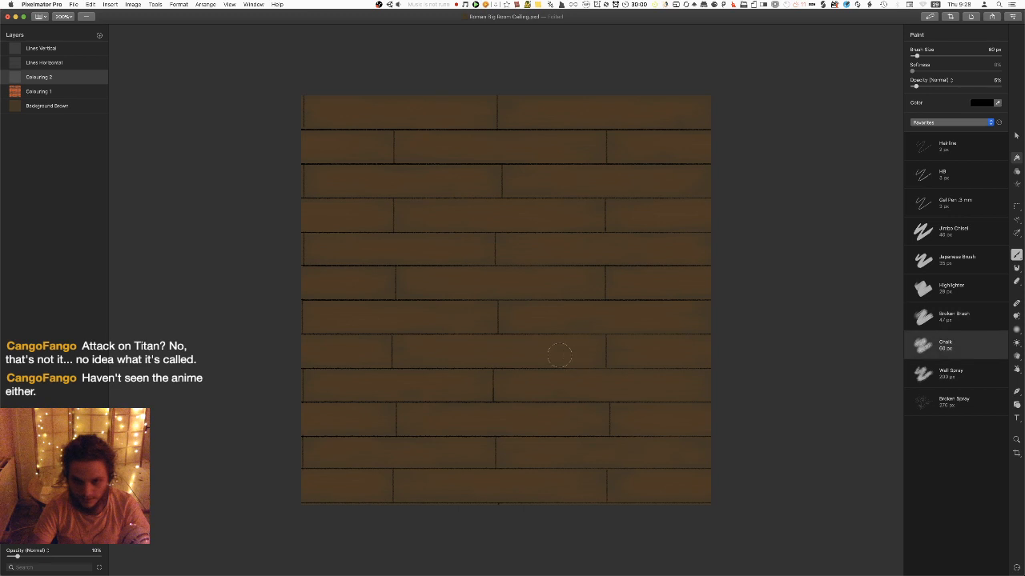
{"action": "key", "text": "super+z"}
{"action": "key", "text": "0"}
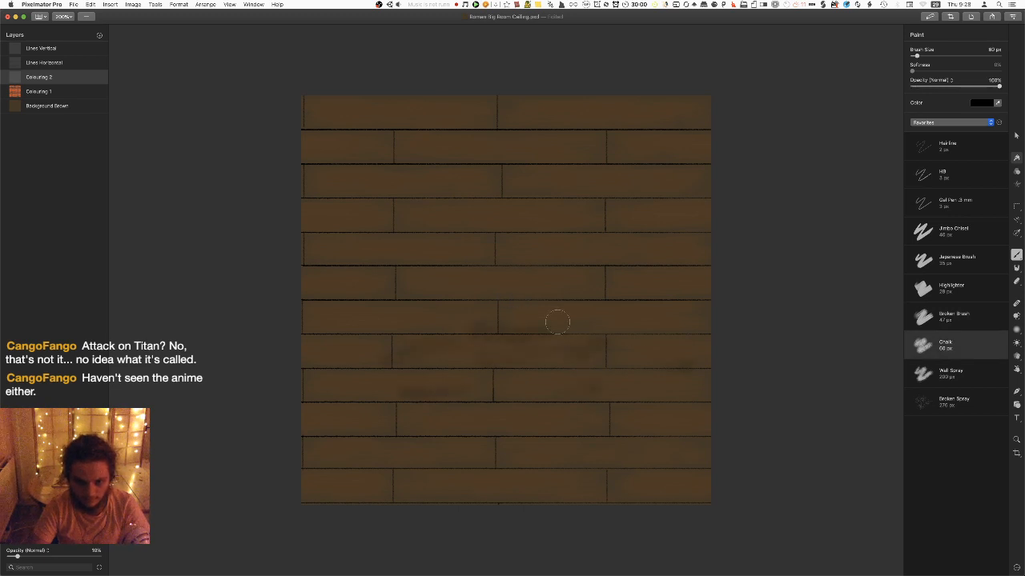
{"action": "key", "text": "super+z"}
{"action": "key", "text": "super+z"}
{"action": "left_click", "coordinate": [986, 373]}
{"action": "left_click_drag", "start_coordinate": [471, 322], "coordinate": [608, 342]}
{"action": "key", "text": "super+z"}
Speckle the planks in black with the Broken Spray brush, undoing unwanted strokes
{"action": "left_click", "coordinate": [992, 394]}
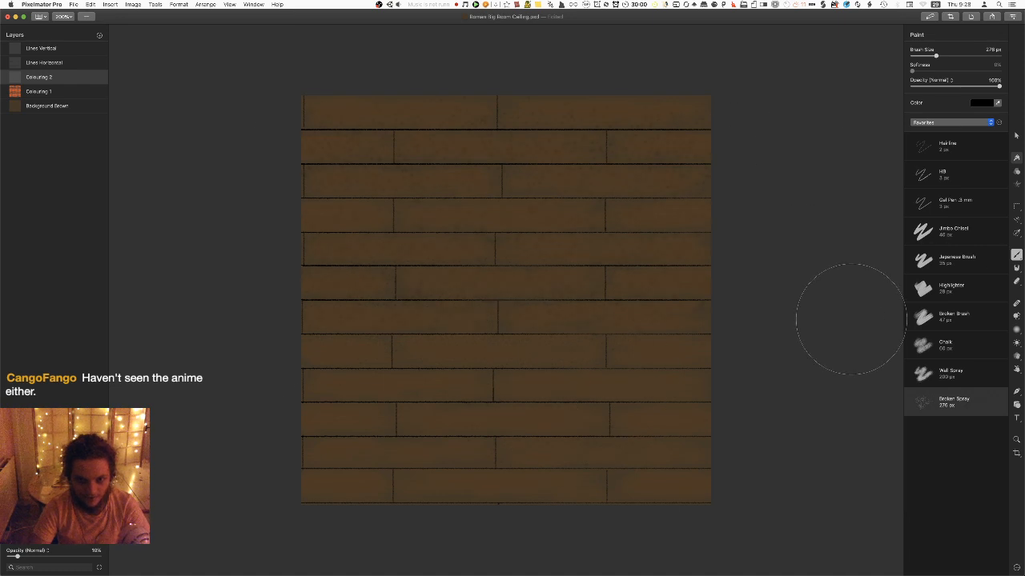
{"action": "mouse_move", "coordinate": [635, 499]}
{"action": "left_mouse_down"}
{"action": "mouse_move", "coordinate": [560, 525]}
{"action": "mouse_move", "coordinate": [558, 508]}
{"action": "left_mouse_up"}
{"action": "key", "text": "super+z"}
{"action": "key", "text": "super+z"}
{"action": "key", "text": "super+z"}
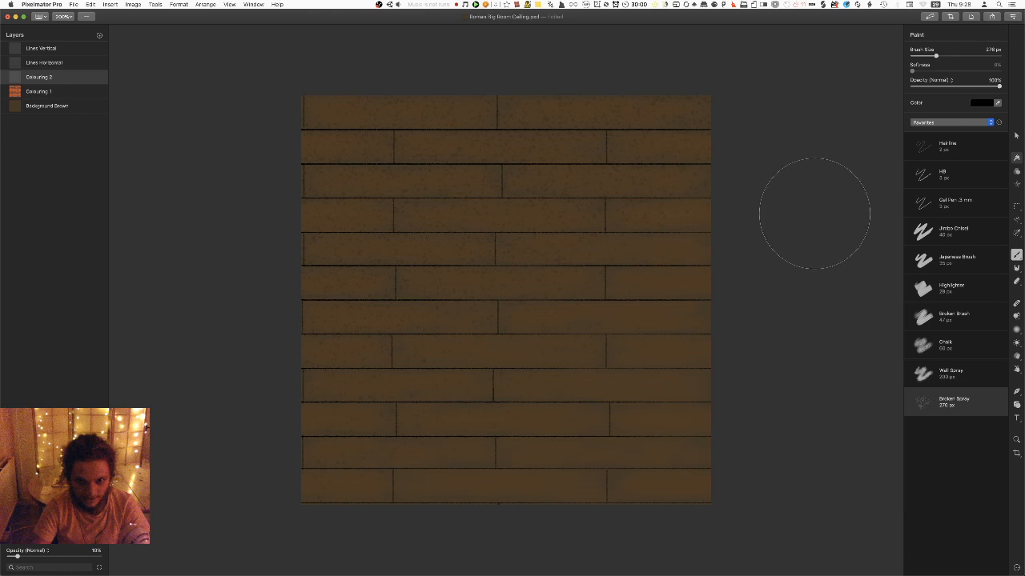
Save the speckled texture and export it as Roman Big Room Ceiling.png, replacing the existing file
{"action": "key", "text": "super+s"}
{"action": "key", "text": "super+shift+e"}
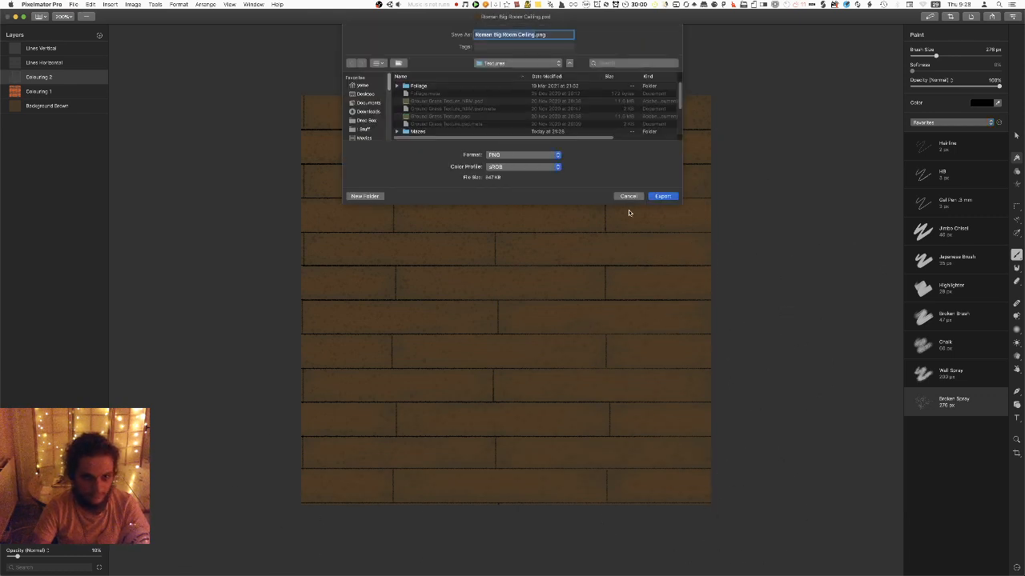
{"action": "left_click", "coordinate": [663, 196]}
{"action": "left_click", "coordinate": [574, 70]}
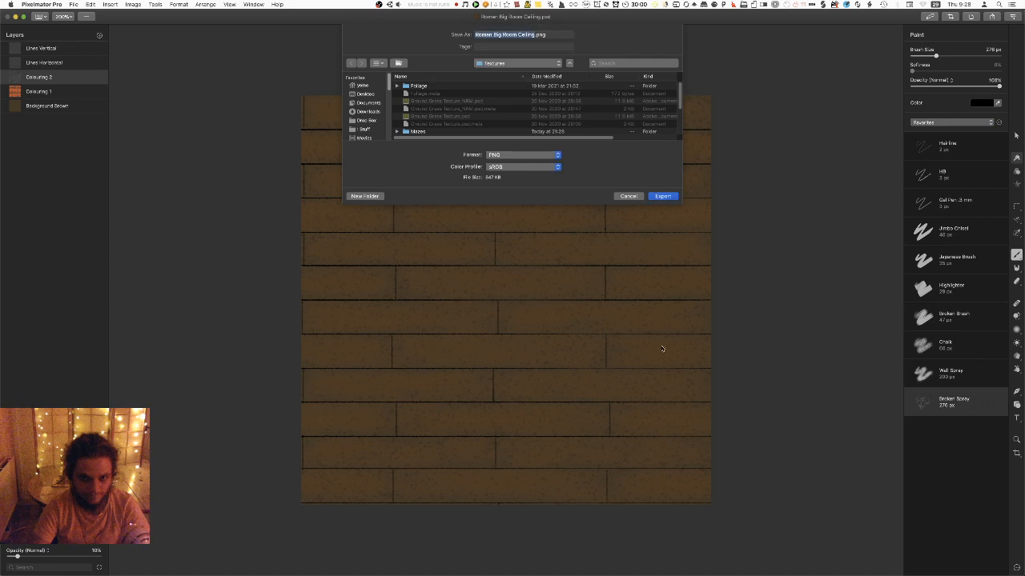
Switch to Unity and examine the speckled ceiling up close and from afar in the maximised Scene view
{"action": "key", "text": "super+Tab"}
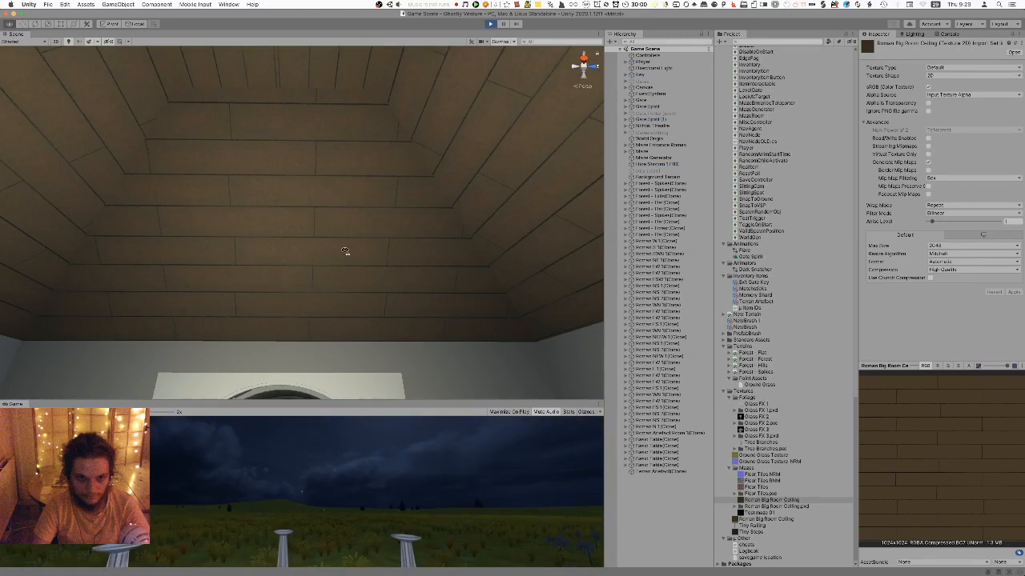
{"action": "key", "text": "shift+space"}
{"action": "scroll", "coordinate": [375, 256], "scroll_direction": "up", "scroll_amount": 10}
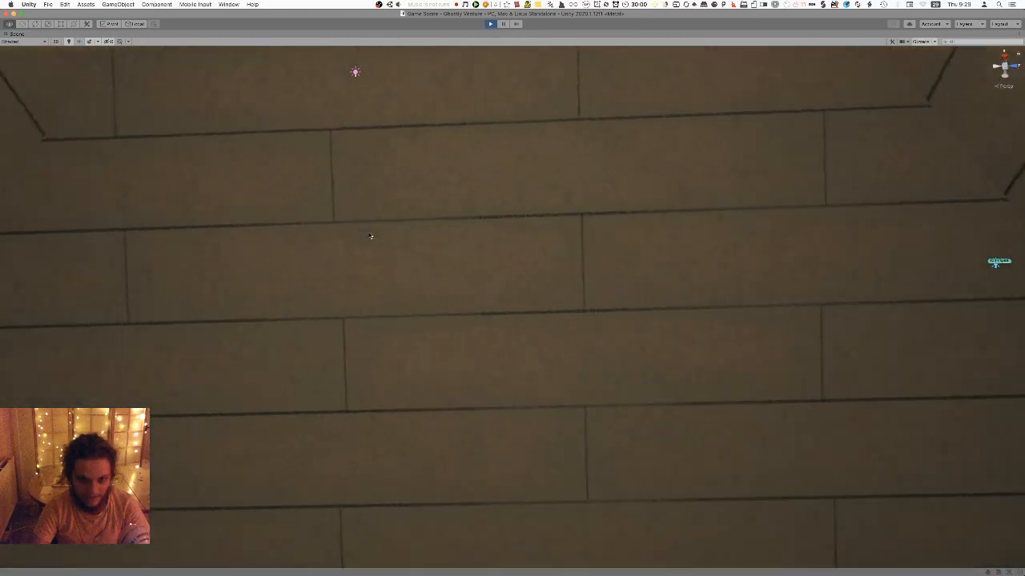
{"action": "scroll", "coordinate": [373, 236], "scroll_direction": "down", "scroll_amount": 6}
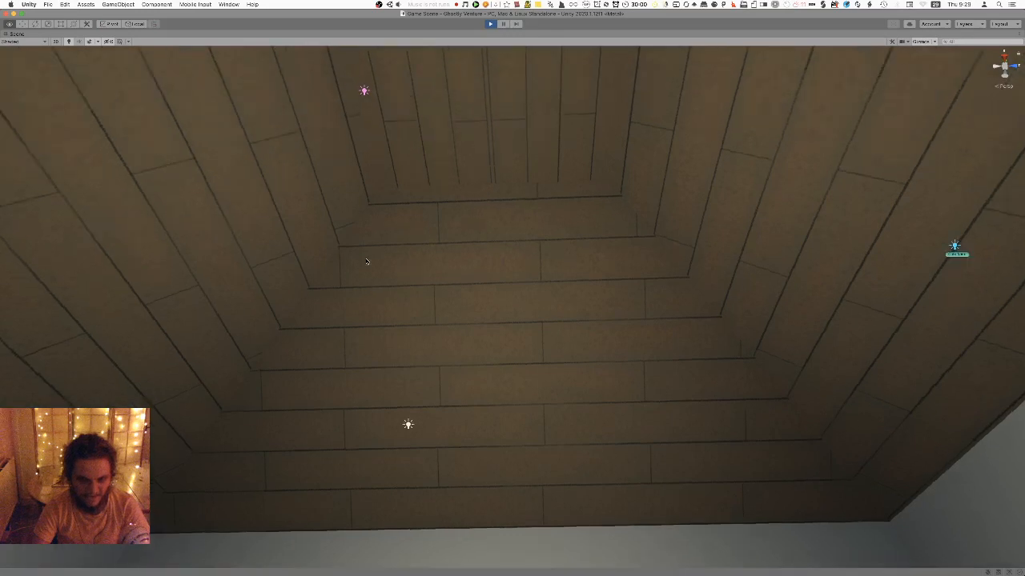
{"action": "right_click_drag", "start_coordinate": [485, 302], "coordinate": [509, 343]}
Set the big room Point Light's colour to white in the running game
{"action": "left_click", "coordinate": [511, 323]}
{"action": "key", "text": "shift+space"}
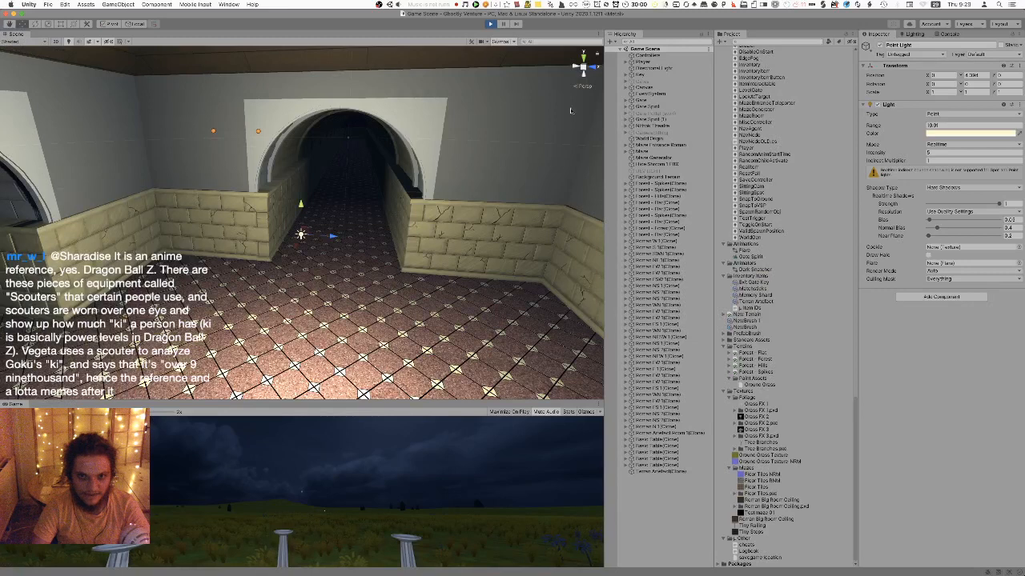
{"action": "left_click", "coordinate": [972, 133]}
{"action": "left_click_drag", "start_coordinate": [965, 190], "coordinate": [956, 173]}
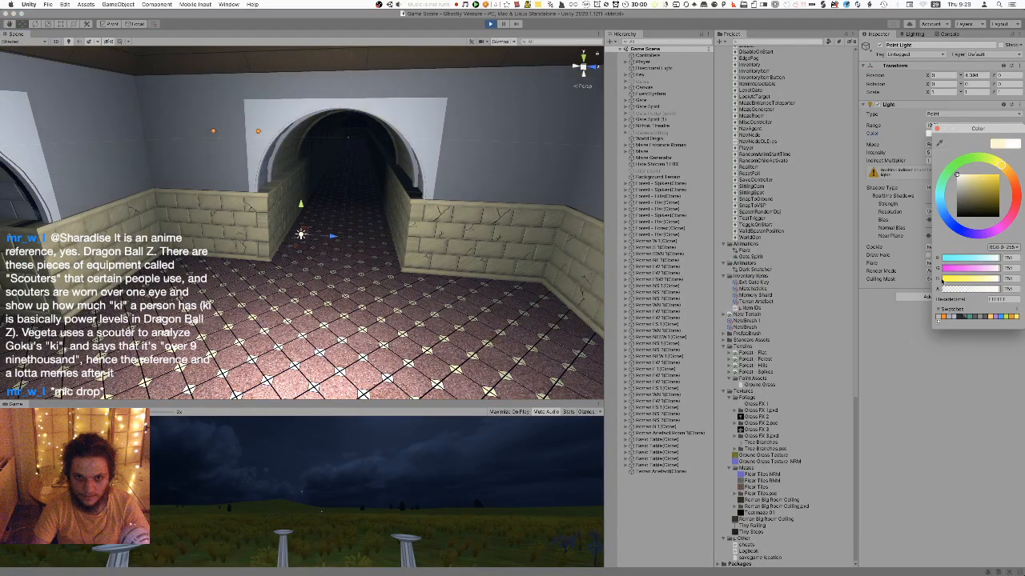
{"action": "left_click", "coordinate": [937, 128]}
Examine the ceiling planks under the white light in the enlarged and normal Scene view
{"action": "right_click_drag", "start_coordinate": [422, 312], "coordinate": [448, 172]}
{"action": "key", "text": "shift+space"}
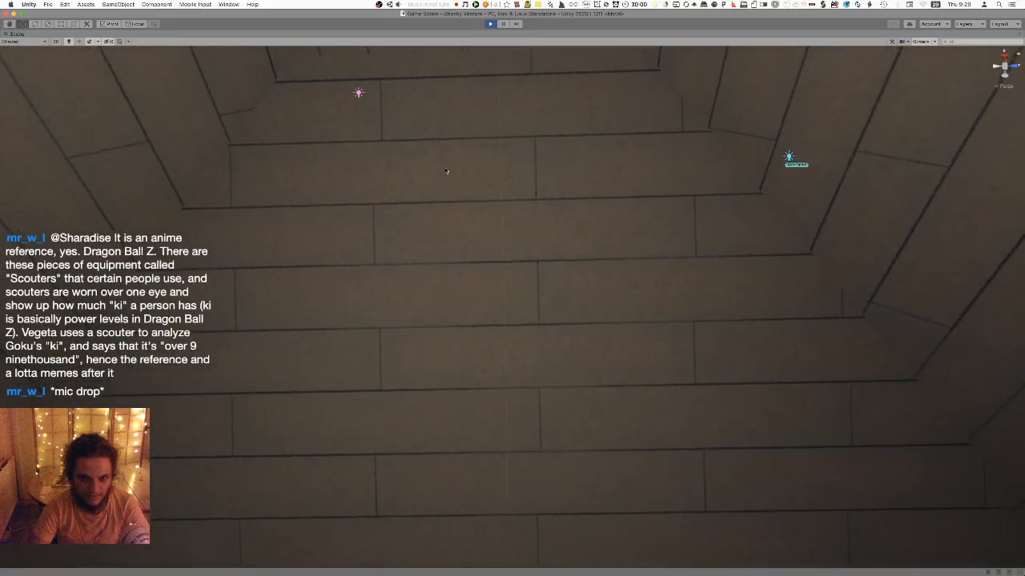
{"action": "key", "text": "super+Tab"}
{"action": "key", "text": "super+Tab"}
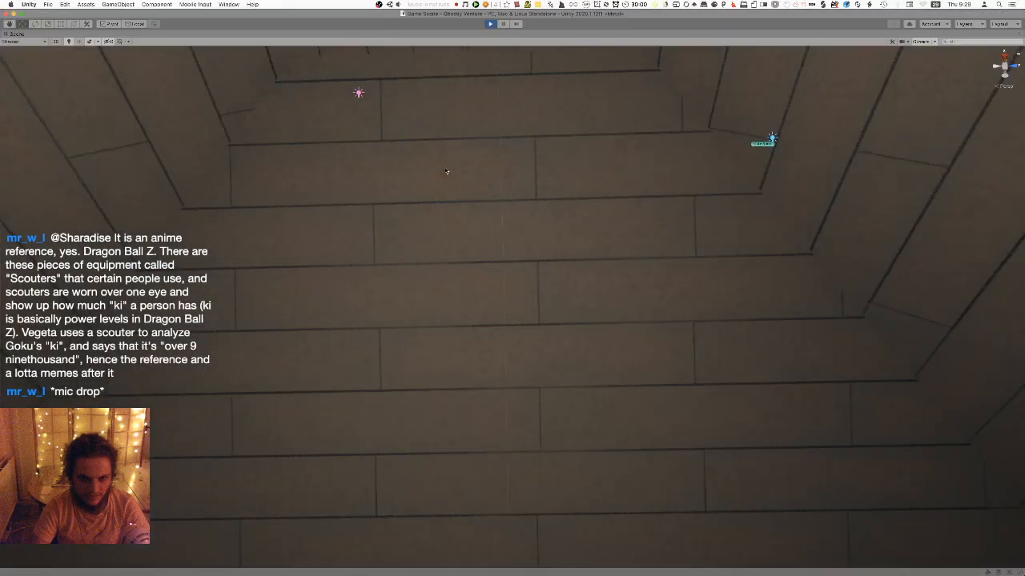
{"action": "key", "text": "shift+space"}
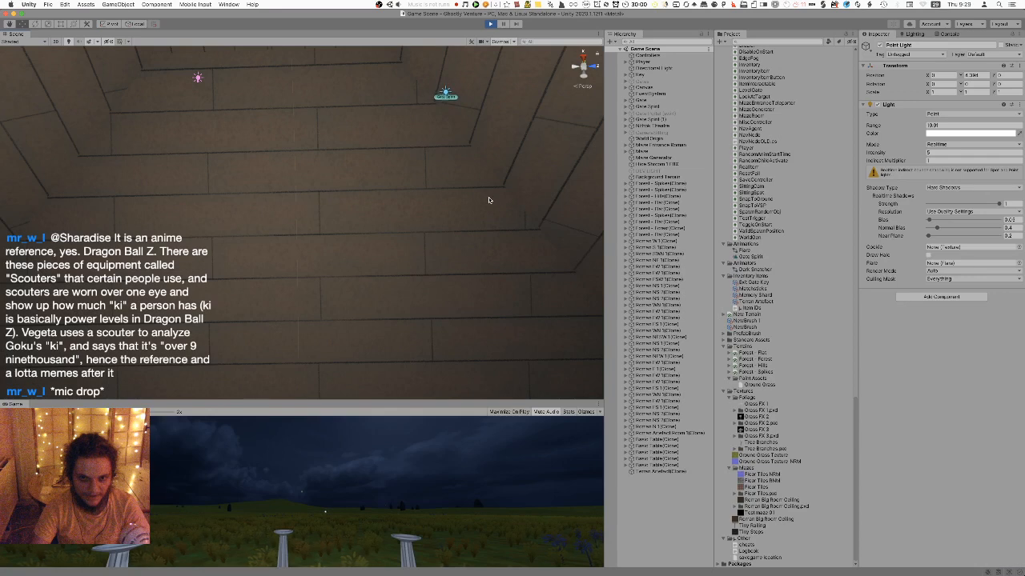
{"action": "left_click", "coordinate": [481, 236]}
{"action": "right_click_drag", "start_coordinate": [353, 200], "coordinate": [335, 260]}
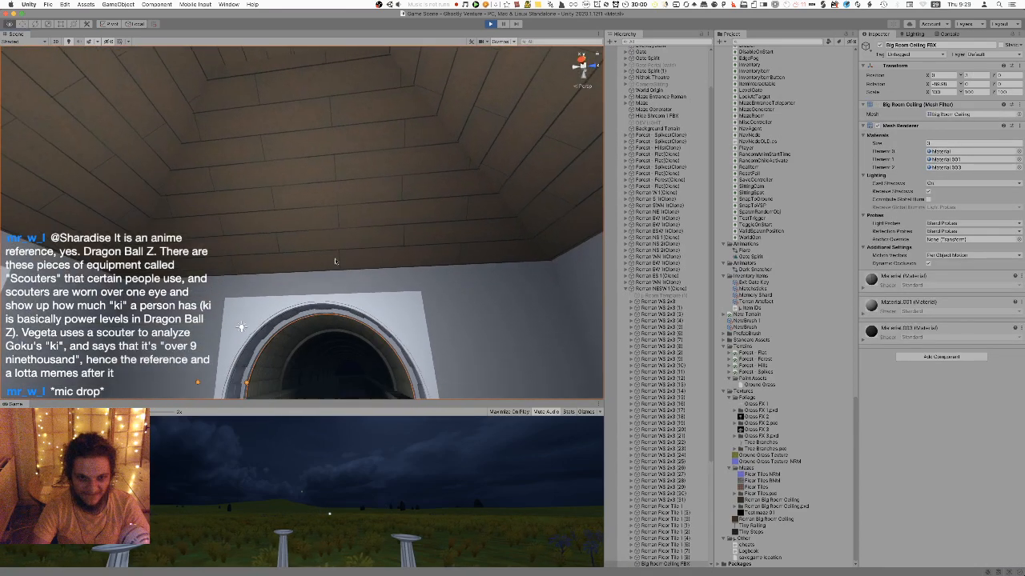
Try Point Light intensities of 2 and 4, return it to 5, and look over the ceiling
{"action": "left_click", "coordinate": [241, 328]}
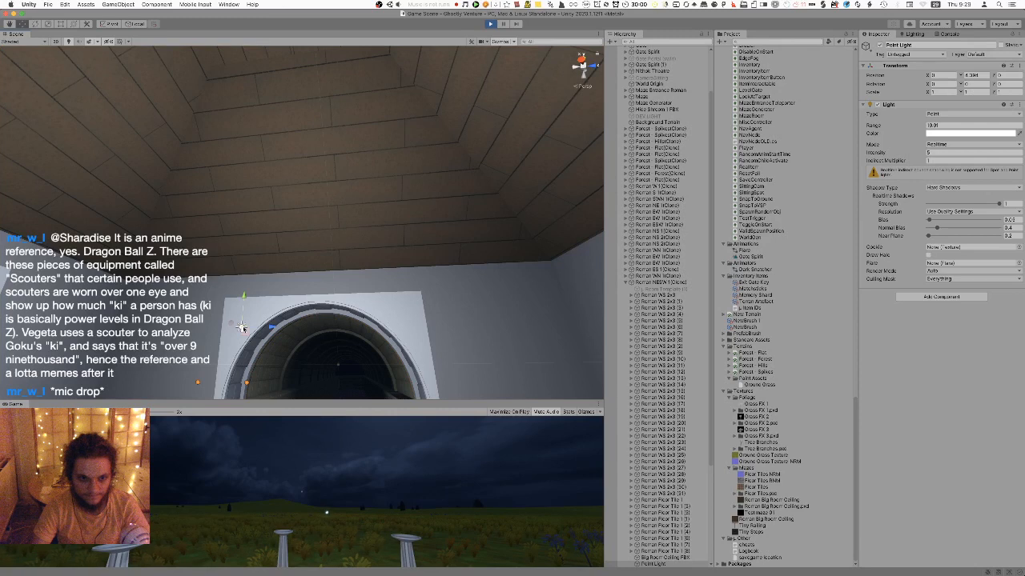
{"action": "left_click", "coordinate": [931, 150]}
{"action": "type", "text": "2"}
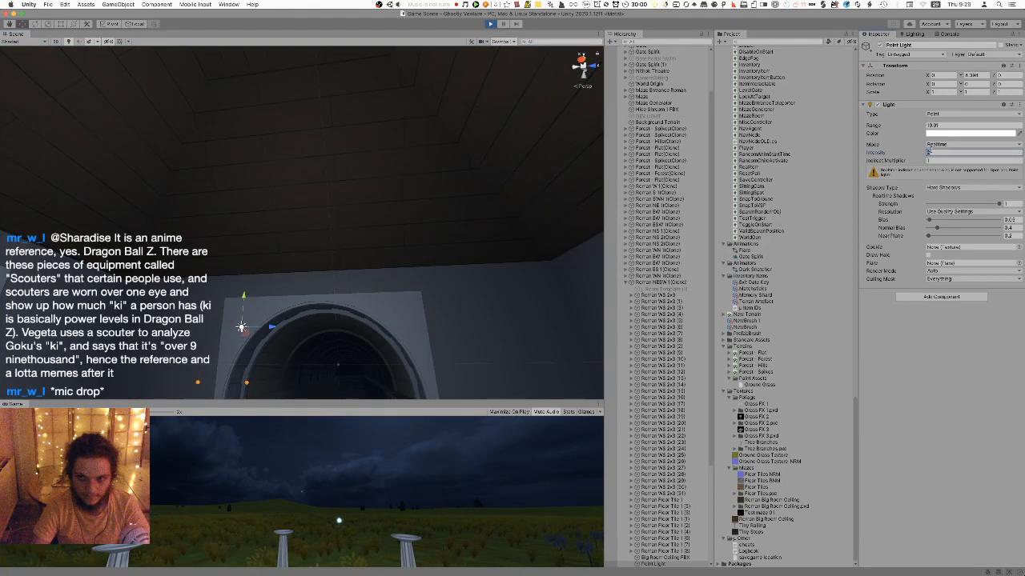
{"action": "type", "text": "4"}
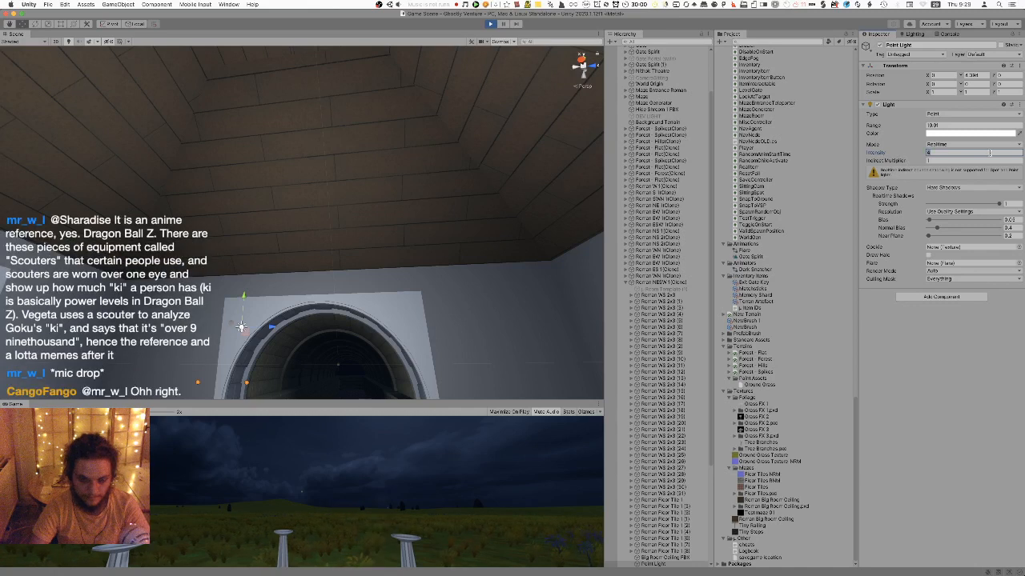
{"action": "type", "text": "5"}
{"action": "right_click_drag", "start_coordinate": [336, 172], "coordinate": [335, 163]}
{"action": "key", "text": "shift+space"}
{"action": "right_click_drag", "start_coordinate": [373, 224], "coordinate": [581, 248]}
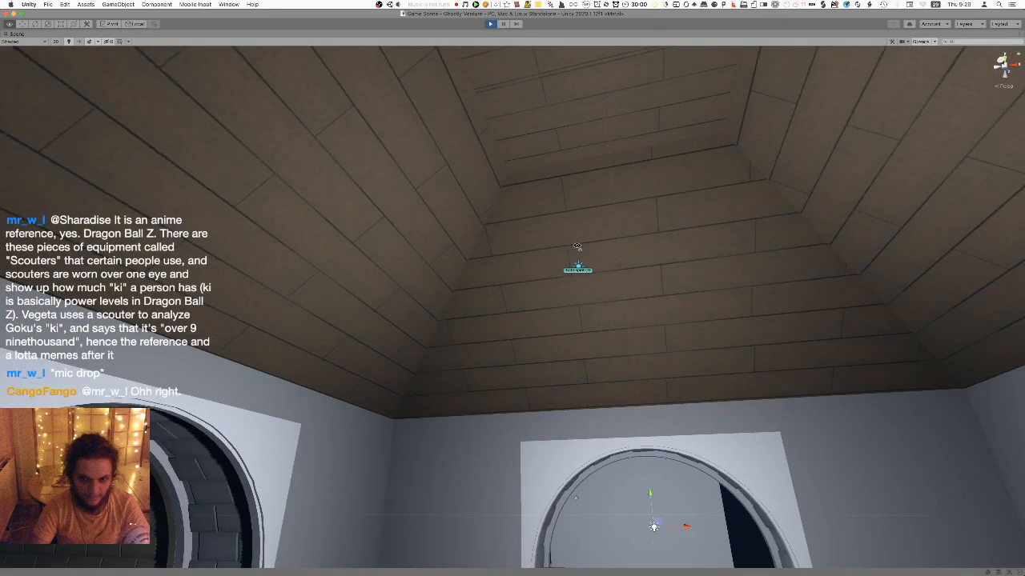
Switch to Pixelmator Pro, undo the Broken Spray speckles, and show the Sprays brush collection
{"action": "key", "text": "super+Tab"}
{"action": "key", "text": "super+z"}
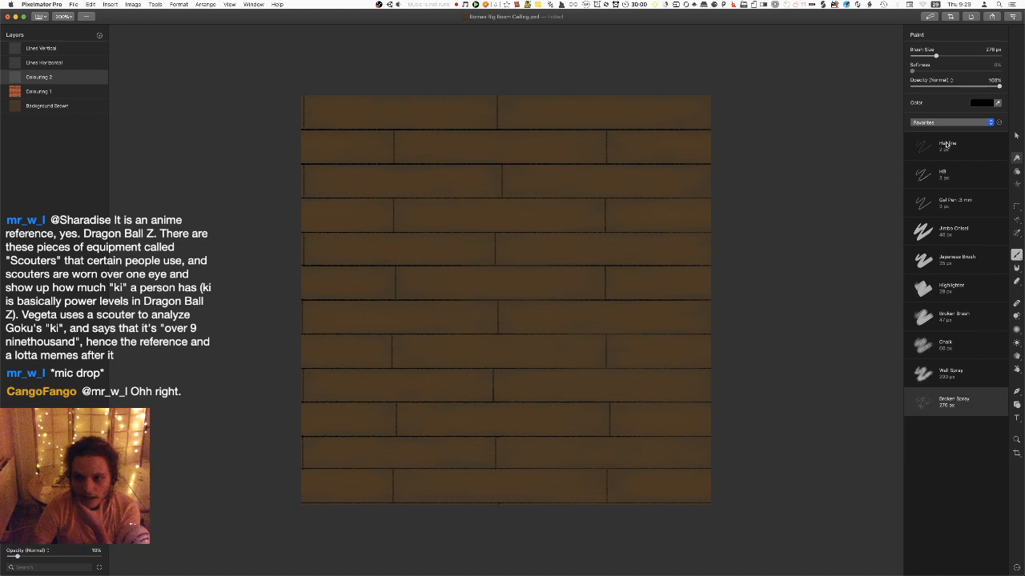
{"action": "left_click", "coordinate": [961, 124]}
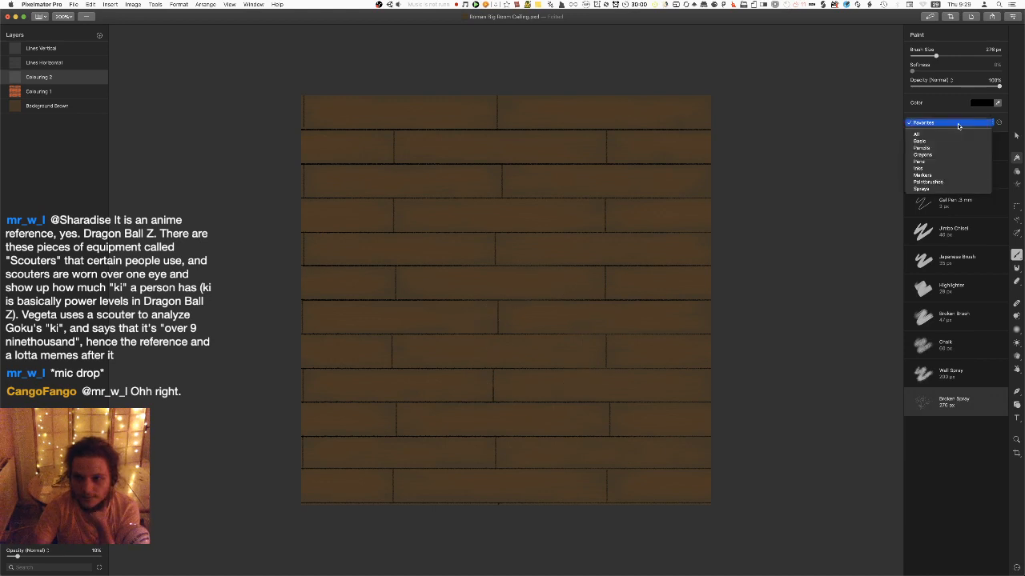
{"action": "left_click", "coordinate": [922, 189]}
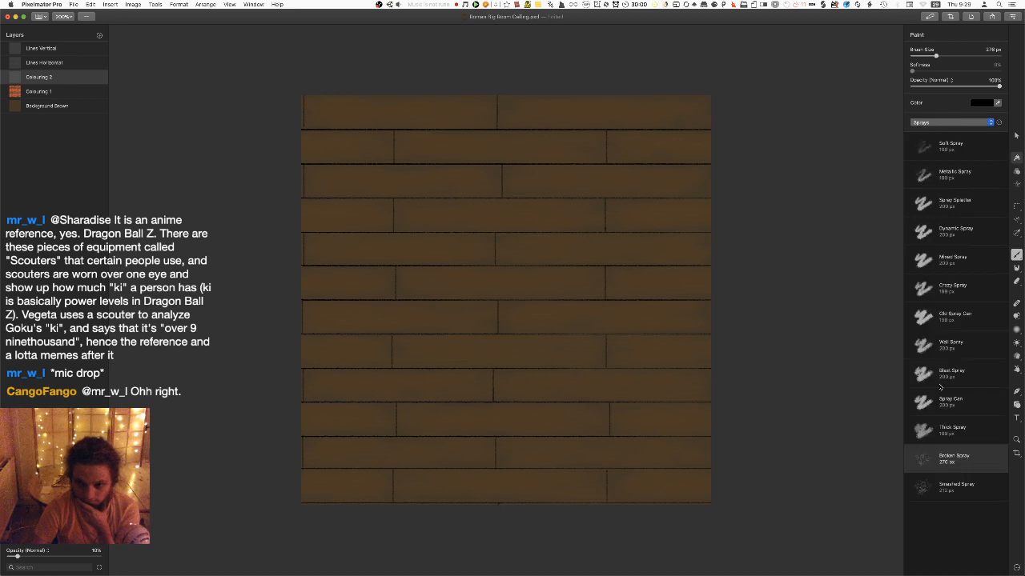
Try the Blast Spray, Spray Can and Broken Spray brushes on the planks, undoing each stroke
{"action": "left_click", "coordinate": [936, 375]}
{"action": "key", "text": "super+z"}
{"action": "key", "text": "super+z"}
{"action": "left_click", "coordinate": [979, 404]}
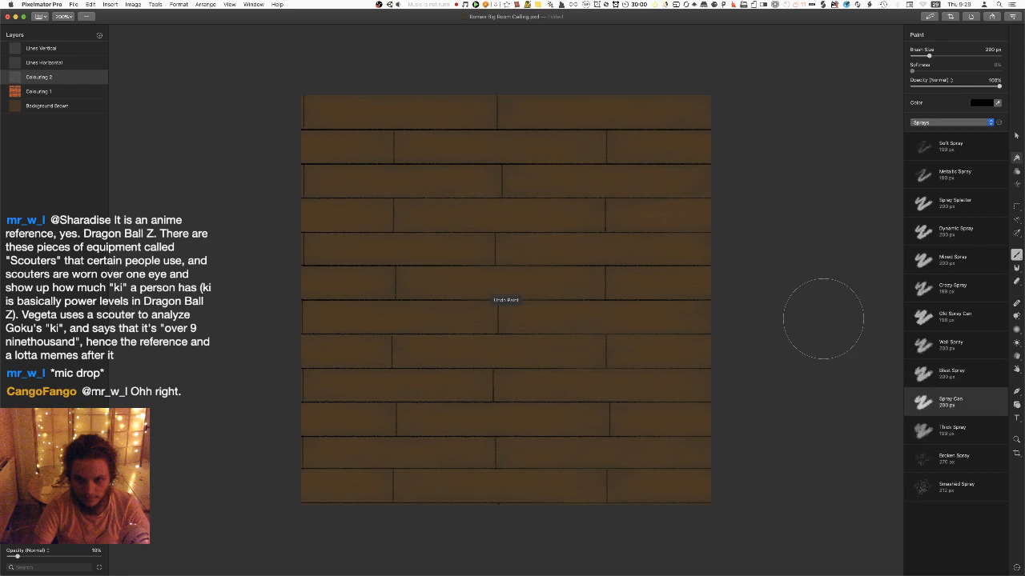
{"action": "key", "text": "super+z"}
{"action": "left_click", "coordinate": [967, 469]}
{"action": "key", "text": "super+z"}
Choose the Metallic Spray brush, test and undo its strokes, and reduce its size to 125 px
{"action": "left_click", "coordinate": [952, 175]}
{"action": "key", "text": "super+z"}
{"action": "key", "text": "super+z"}
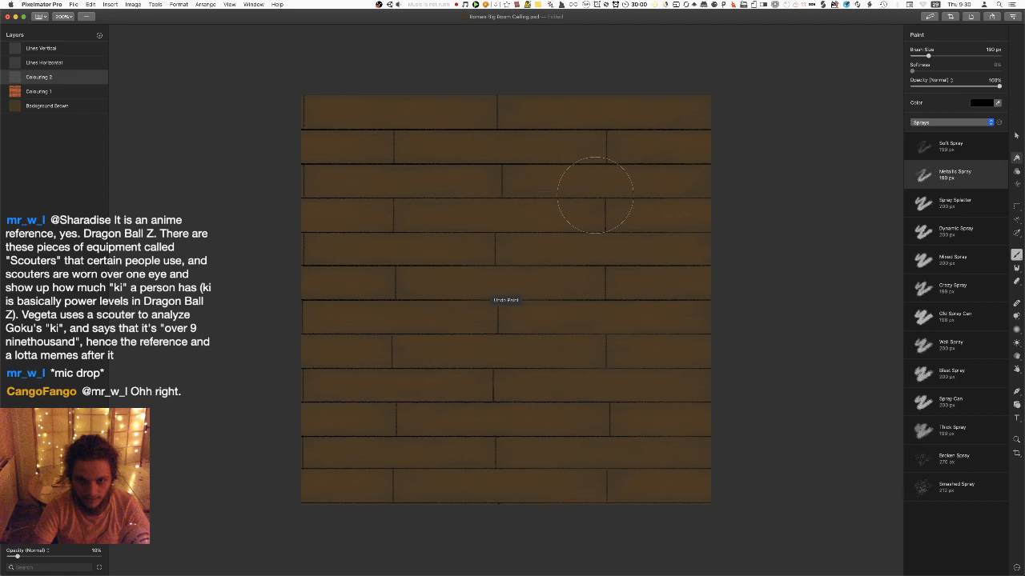
{"action": "key", "text": "bracketleft"}
{"action": "key", "text": "bracketleft"}
{"action": "key", "text": "bracketleft"}
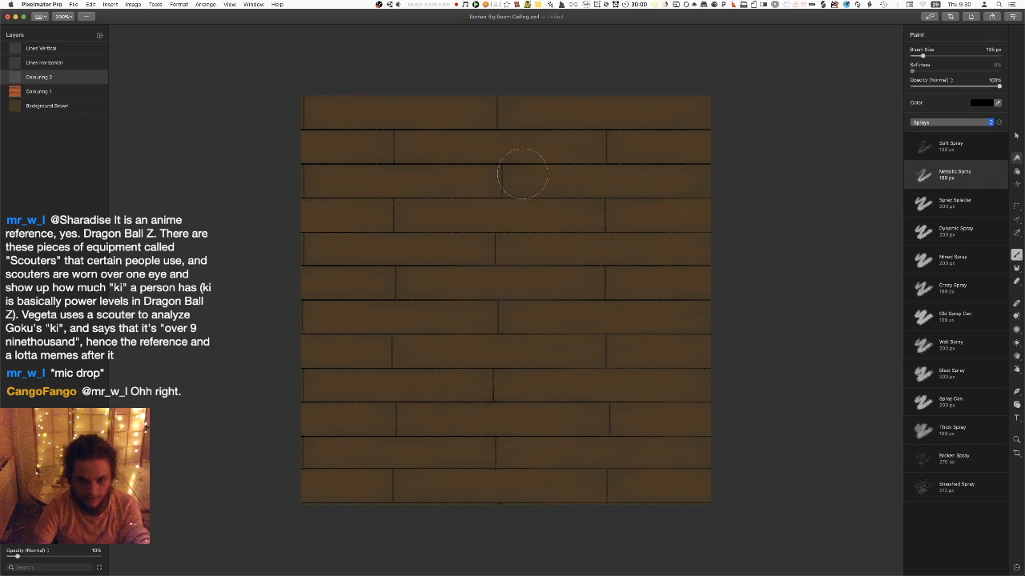
Darken individual planks across the texture with black Metallic Spray strokes on Colouring 2
{"action": "left_click_drag", "start_coordinate": [460, 178], "coordinate": [318, 178]}
{"action": "key", "text": "super+z"}
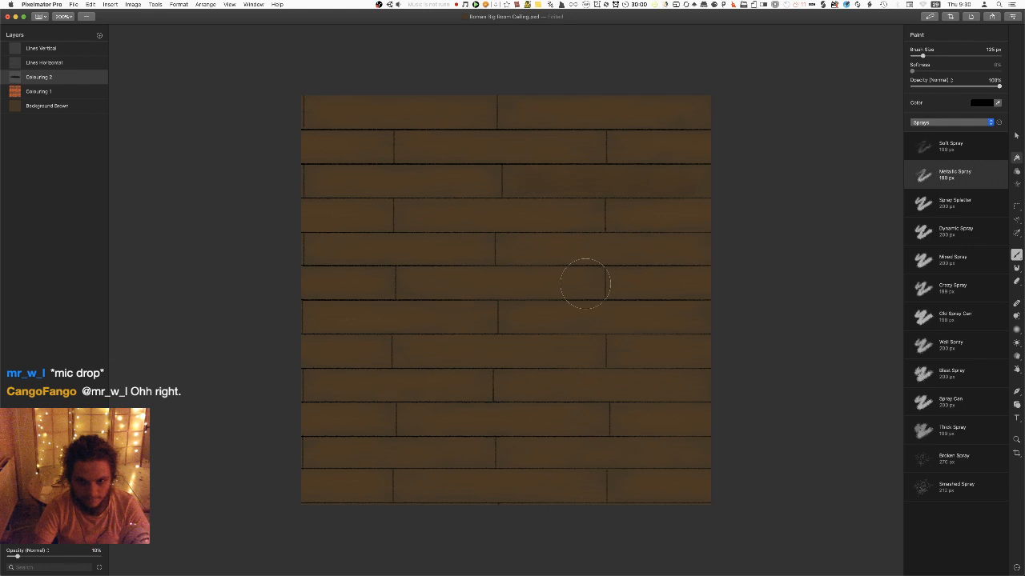
{"action": "left_click_drag", "start_coordinate": [500, 283], "coordinate": [403, 282]}
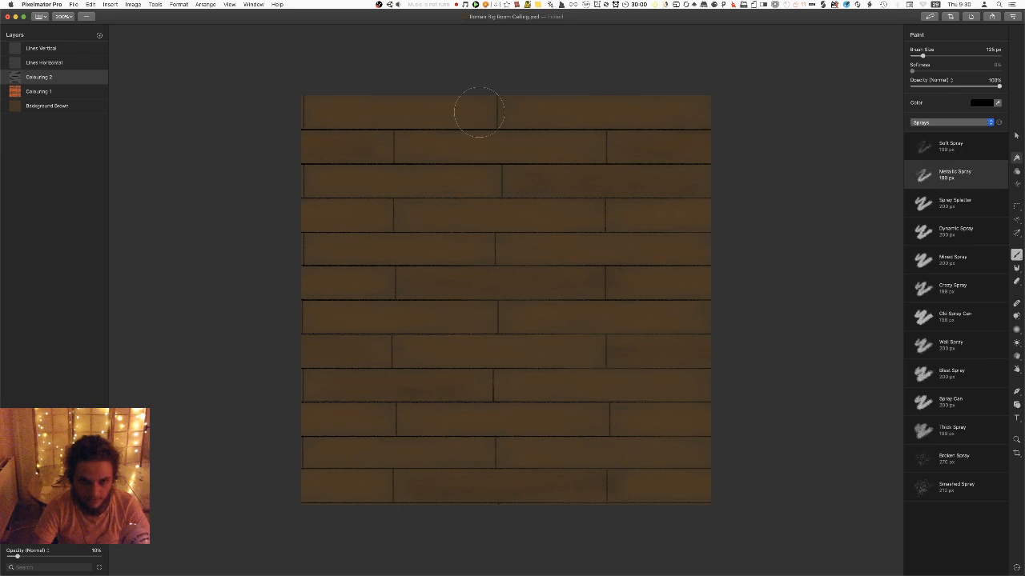
{"action": "left_click", "coordinate": [570, 83]}
Export the texture with the darkened planks as Roman Big Room Ceiling.png, replacing the existing file
{"action": "key", "text": "super+shift+e"}
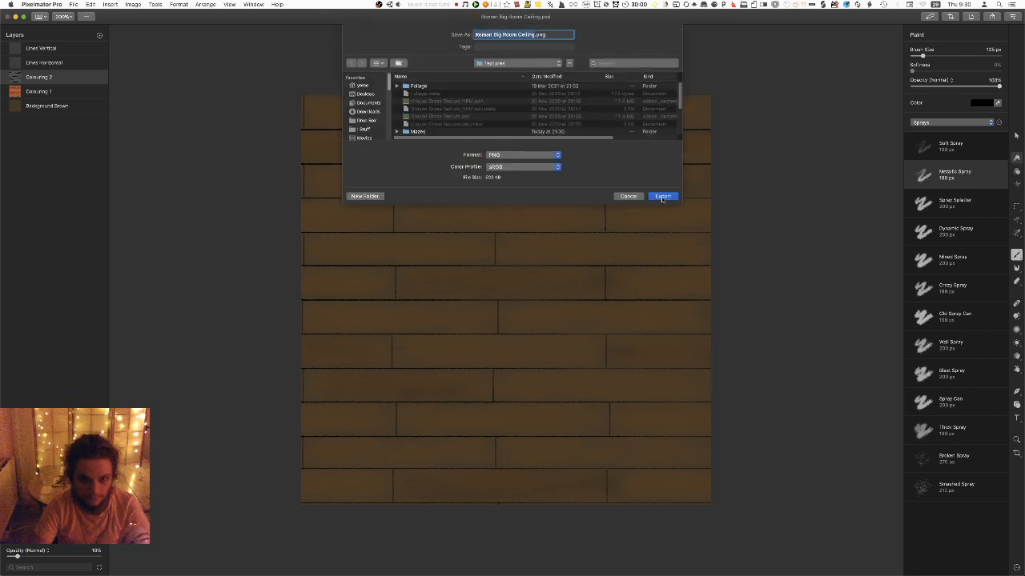
{"action": "key", "text": "Return"}
{"action": "key", "text": "Return"}
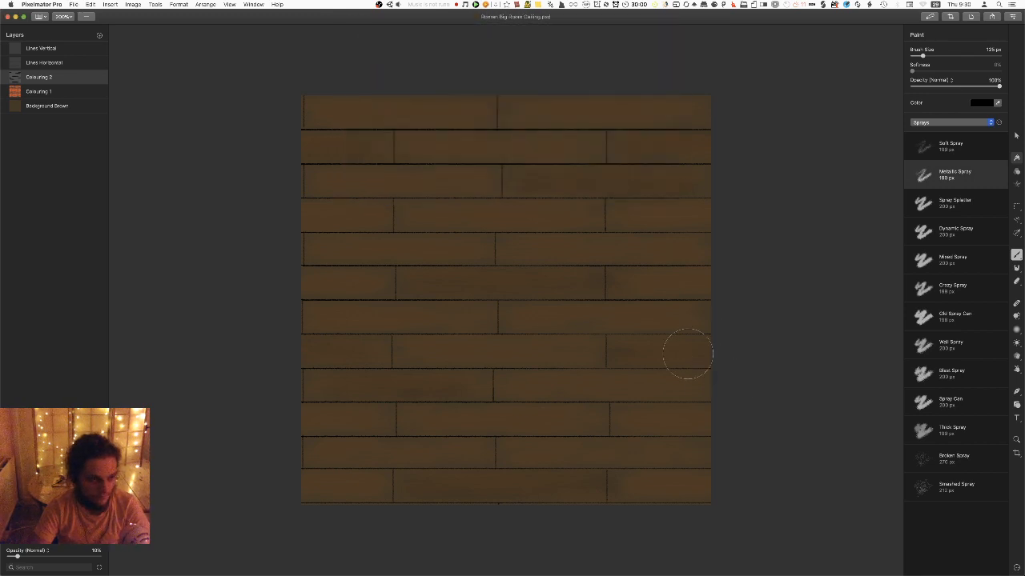
Switch to Unity and look through the texture assets in the project
{"action": "key", "text": "super+Tab"}
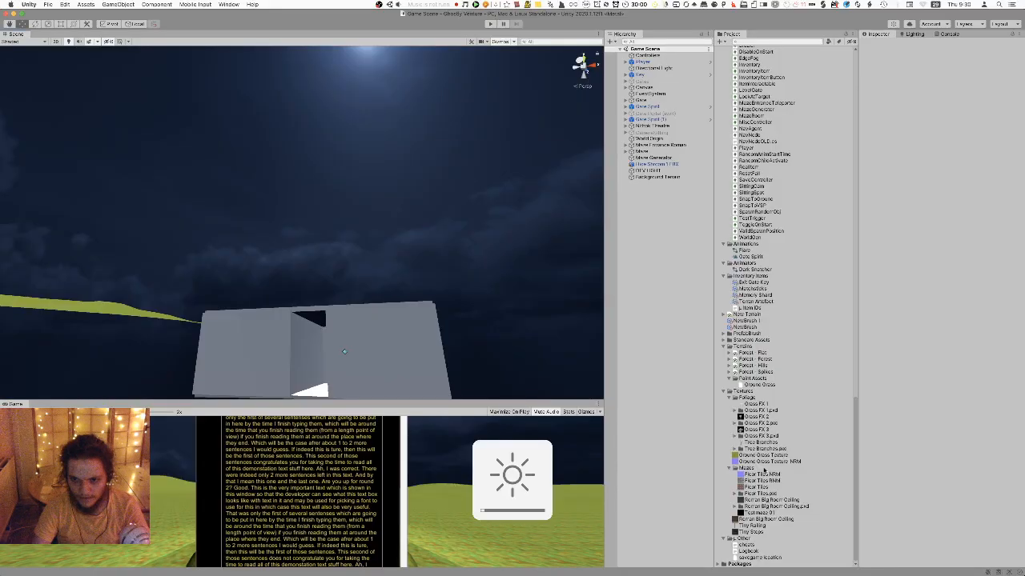
{"action": "scroll", "coordinate": [777, 320], "scroll_direction": "up", "scroll_amount": 5}
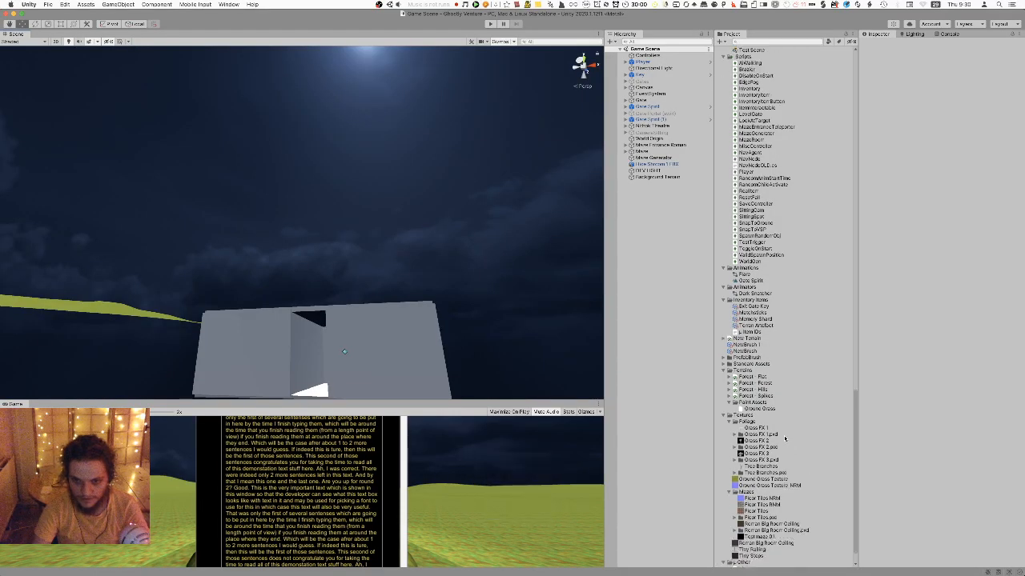
Open the Test Scene Tile Sets scene from the project's Scenes folder
{"action": "scroll", "coordinate": [752, 370], "scroll_direction": "up", "scroll_amount": 2}
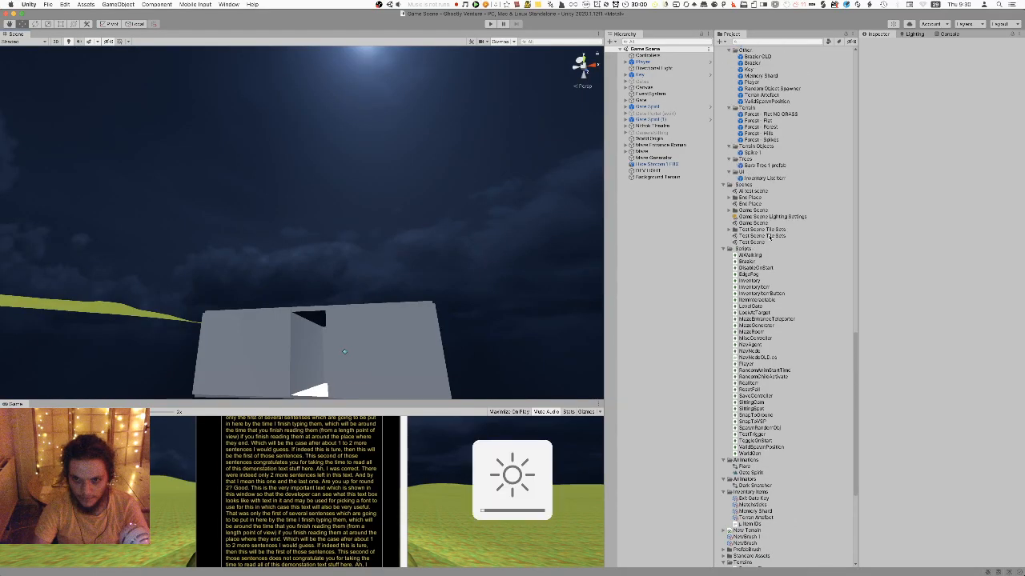
{"action": "left_click", "coordinate": [768, 236]}
{"action": "left_click", "coordinate": [769, 236]}
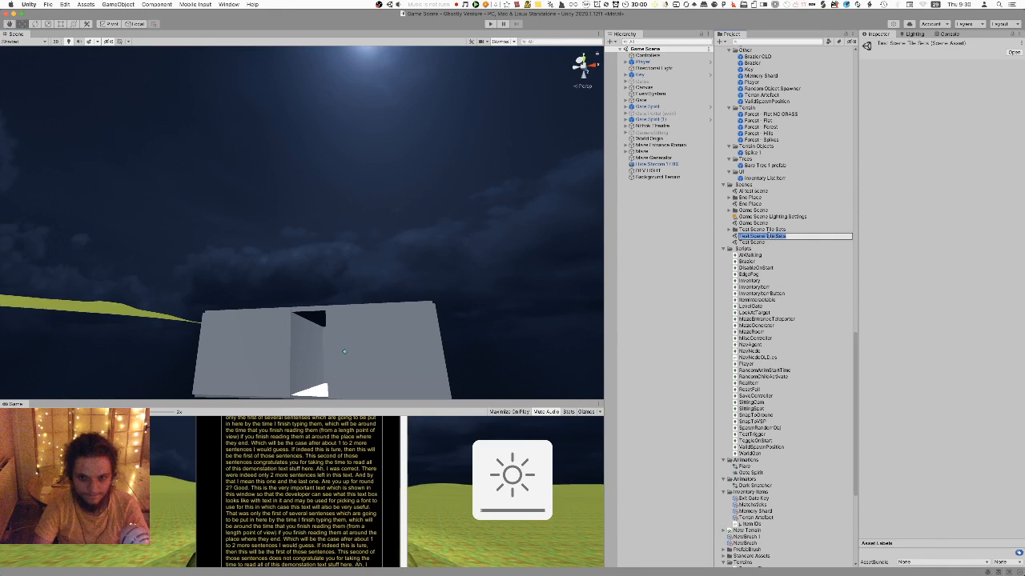
{"action": "left_click", "coordinate": [760, 216]}
{"action": "double_click", "coordinate": [762, 236]}
Frame the Big Room Ceiling FBX object and look into the room through one of its arches
{"action": "right_click_drag", "start_coordinate": [358, 176], "coordinate": [448, 160]}
{"action": "double_click", "coordinate": [667, 81]}
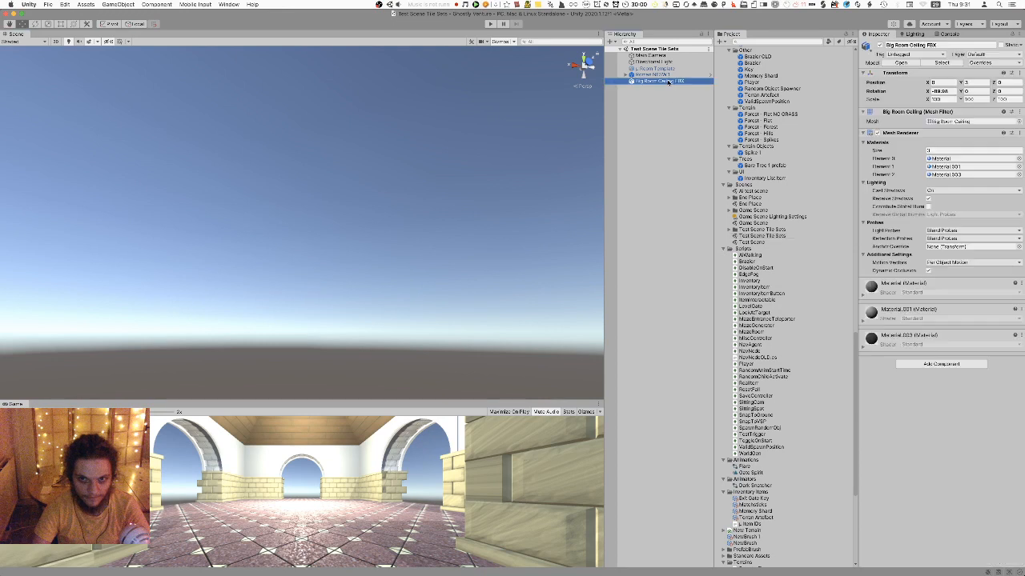
{"action": "scroll", "coordinate": [476, 199], "scroll_direction": "up", "scroll_amount": 3}
{"action": "left_click", "coordinate": [476, 200]}
{"action": "right_click_drag", "start_coordinate": [476, 224], "coordinate": [375, 269]}
{"action": "key", "text": "s"}
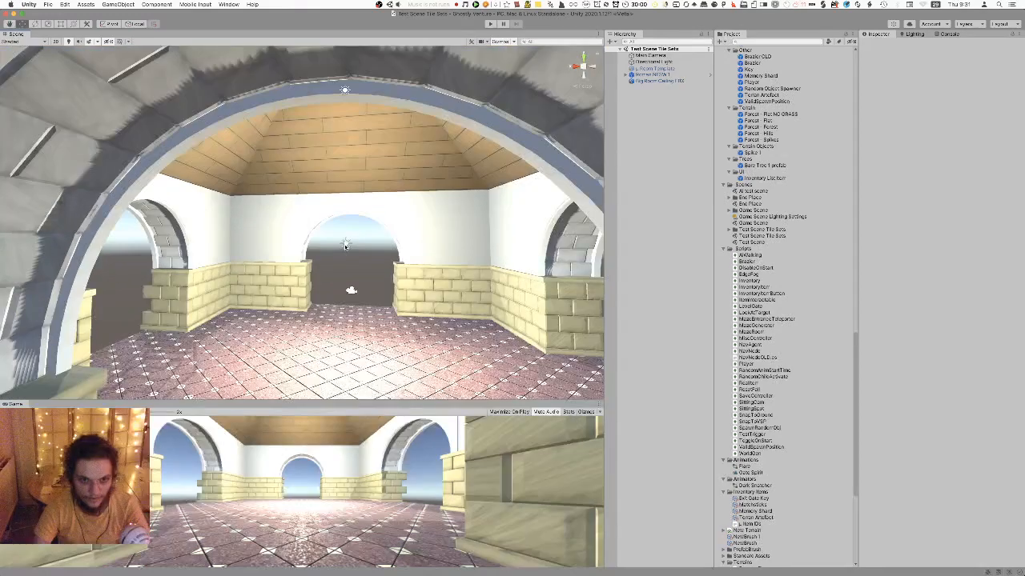
Deactivate the room's Point Light, inspect the ceiling with scene lighting switched off and on, and undo the deactivation
{"action": "left_click", "coordinate": [345, 245]}
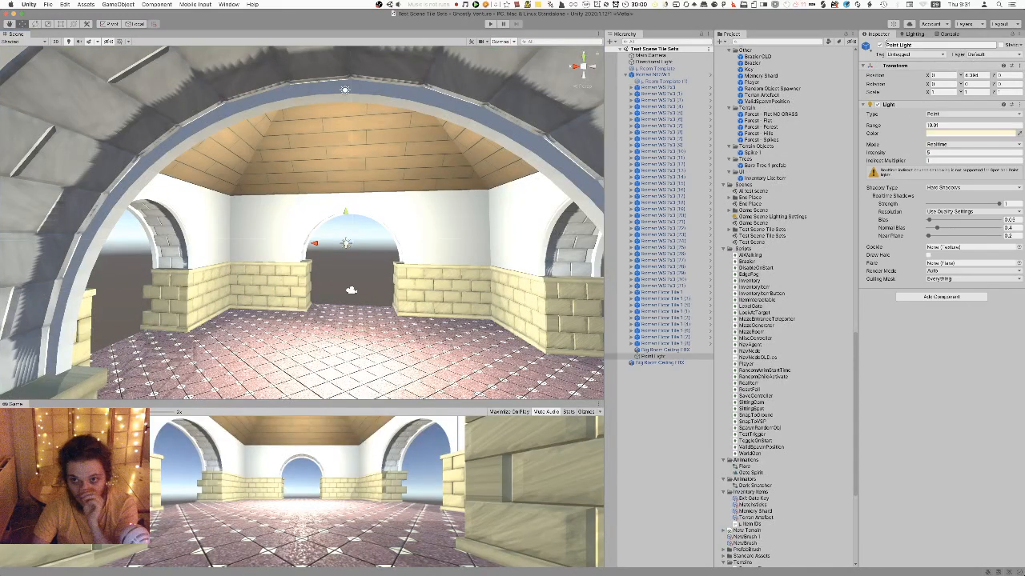
{"action": "left_click", "coordinate": [879, 45]}
{"action": "left_click", "coordinate": [131, 261]}
{"action": "right_click_drag", "start_coordinate": [304, 244], "coordinate": [347, 200]}
{"action": "key", "text": "w"}
{"action": "left_click", "coordinate": [70, 41]}
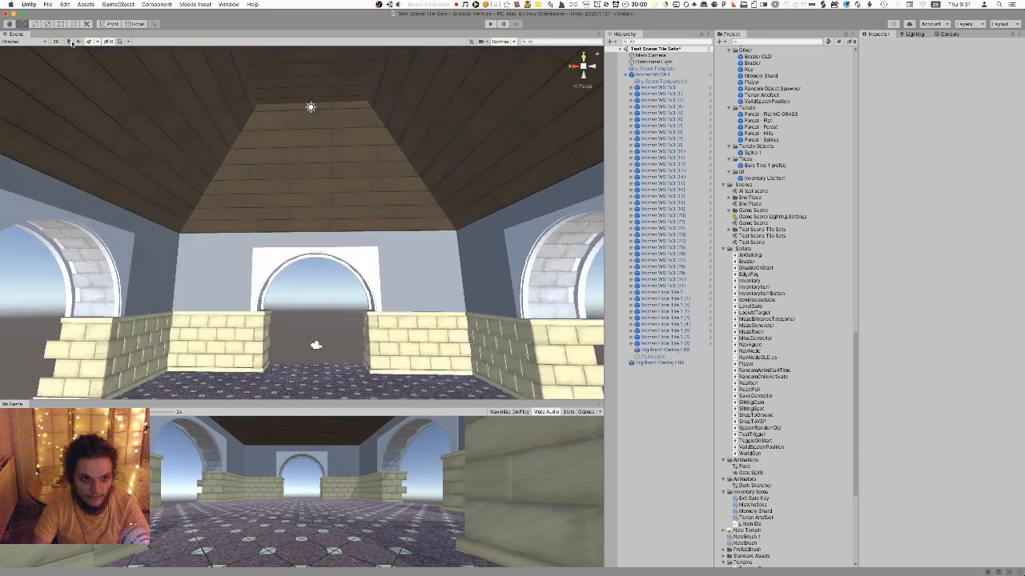
{"action": "right_click_drag", "start_coordinate": [258, 176], "coordinate": [259, 77]}
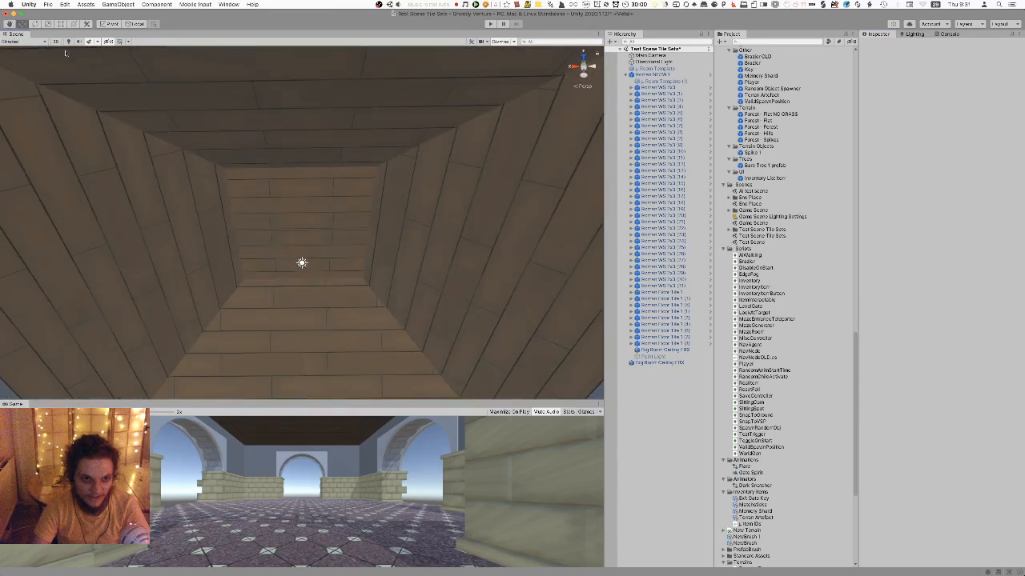
{"action": "left_click", "coordinate": [69, 41]}
{"action": "right_click_drag", "start_coordinate": [287, 212], "coordinate": [283, 265]}
{"action": "key", "text": "super+z"}
{"action": "key", "text": "super+z"}
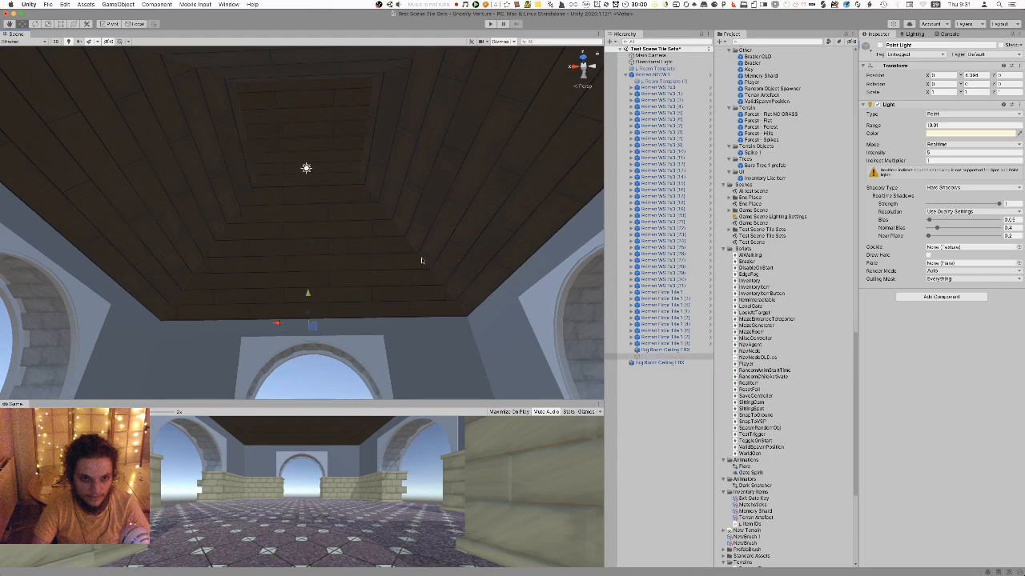
Set the Point Light's intensity to 2
{"action": "right_click_drag", "start_coordinate": [411, 233], "coordinate": [410, 234]}
{"action": "left_click", "coordinate": [954, 156]}
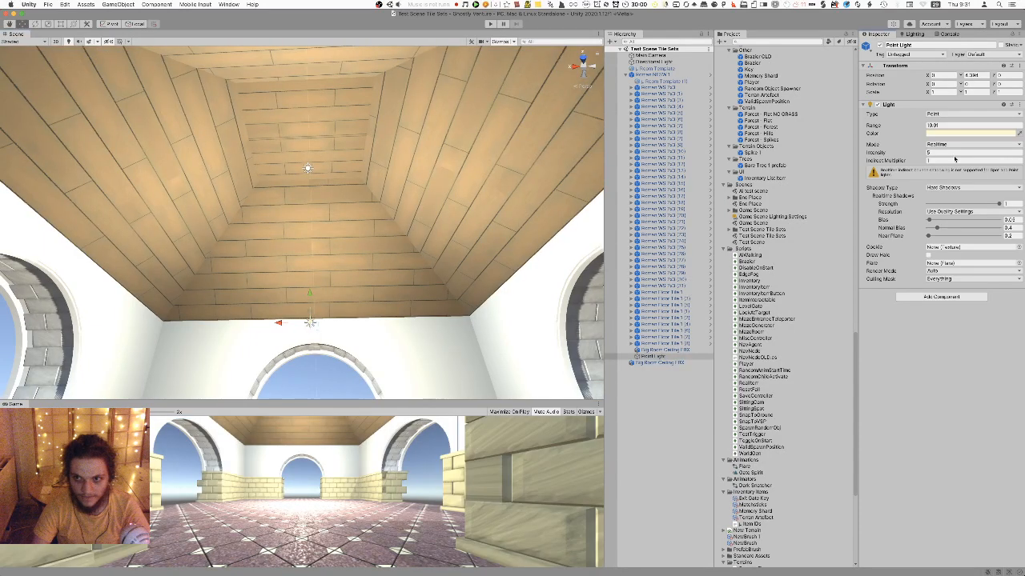
{"action": "type", "text": "1"}
Maximize the Scene view and examine the planks on the ceiling up close
{"action": "right_click", "coordinate": [453, 223]}
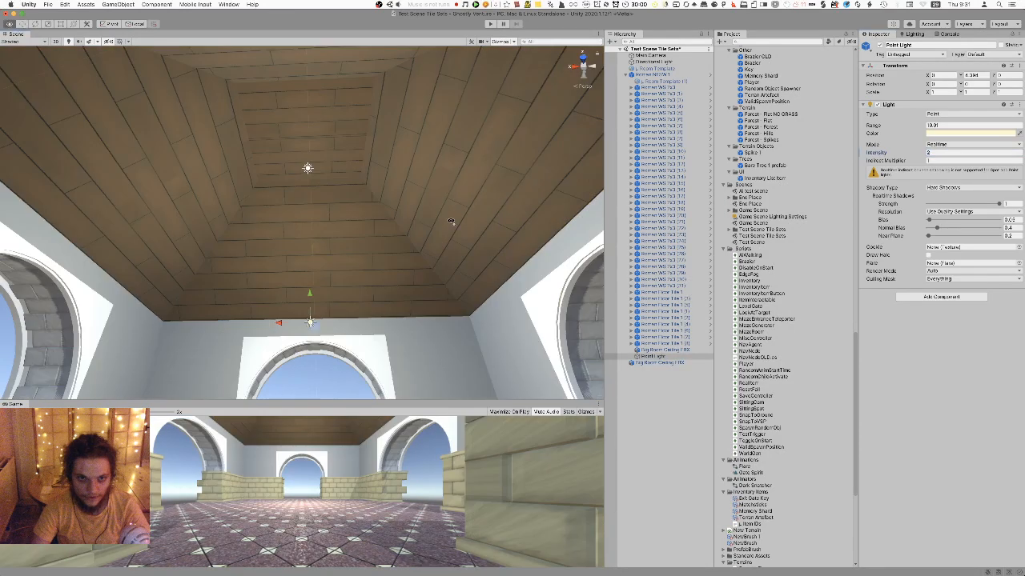
{"action": "key", "text": "shift+space"}
{"action": "right_click_drag", "start_coordinate": [453, 297], "coordinate": [456, 321]}
{"action": "key", "text": "w"}
{"action": "key", "text": "s"}
Switch to Pixelmator Pro and save the Roman Big Room Ceiling document, choosing to save anyway
{"action": "key", "text": "super+Tab"}
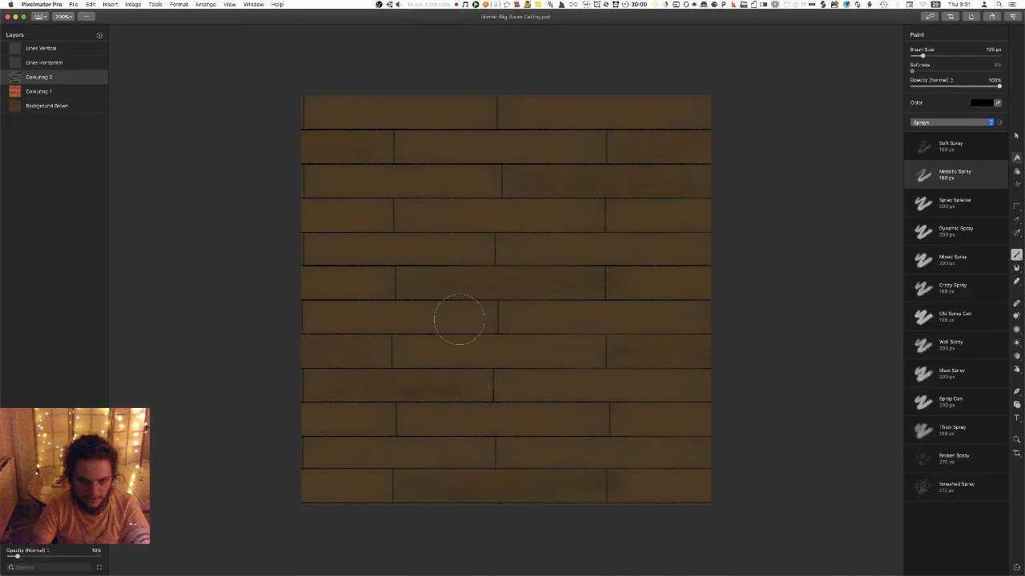
{"action": "key", "text": "XF86MonBrightnessDown"}
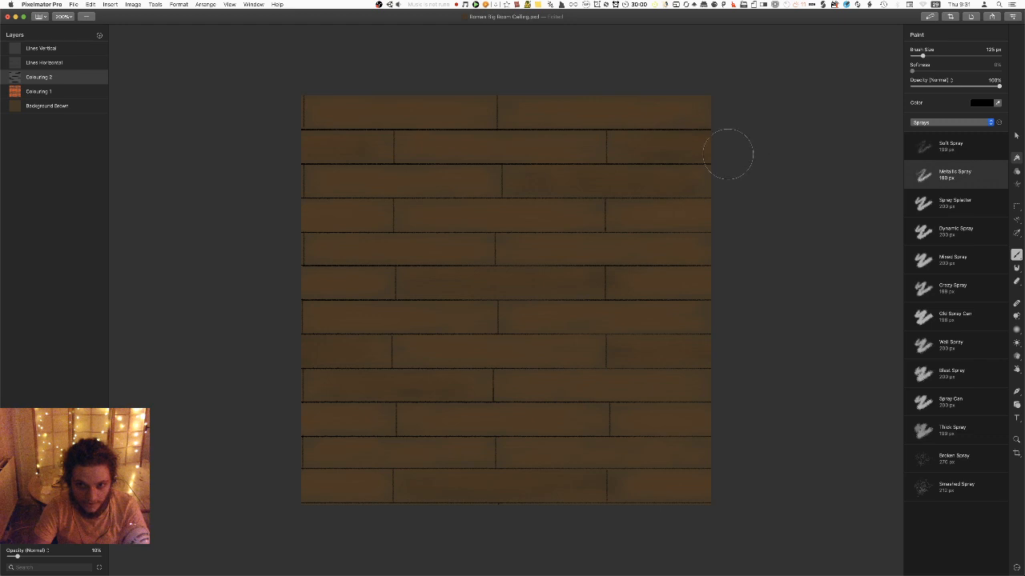
{"action": "key", "text": "super+s"}
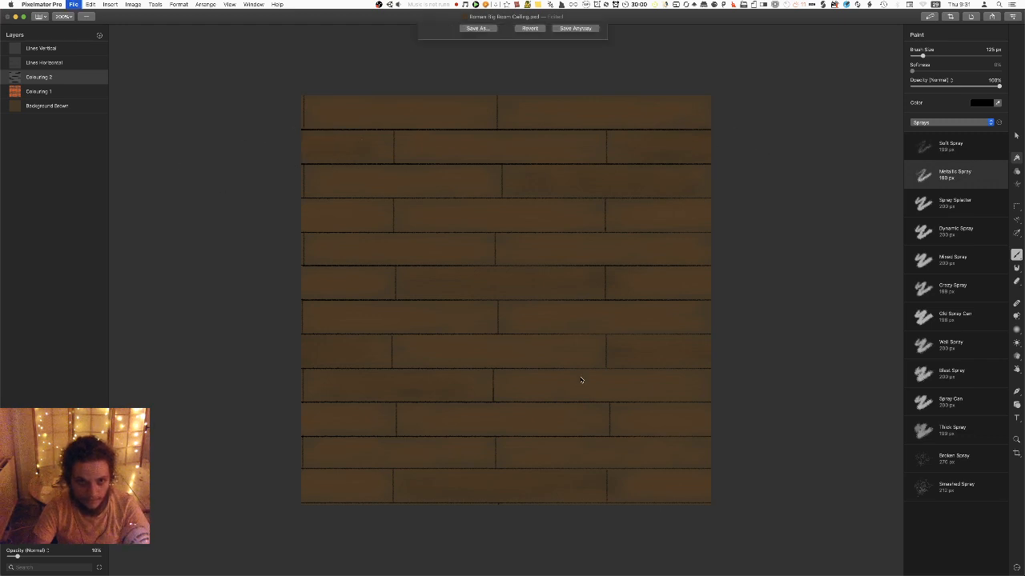
{"action": "left_click", "coordinate": [586, 86]}
Export the ceiling texture in PNG format, replacing the existing Roman Big Room Ceiling.png in the Textures folder
{"action": "key", "text": "XF86MonBrightnessDown"}
{"action": "key", "text": "super+shift+e"}
{"action": "key", "text": "Return"}
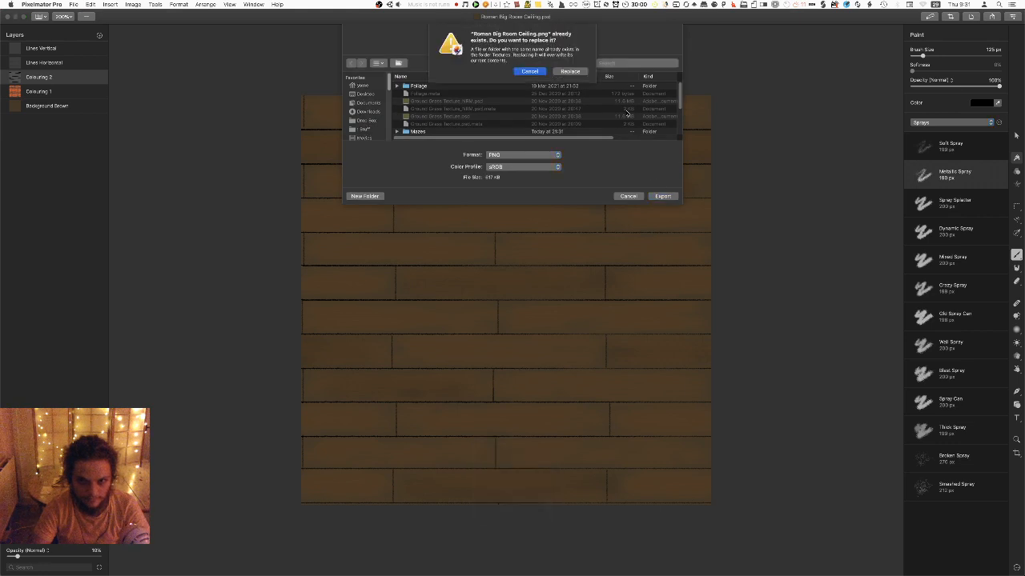
{"action": "left_click", "coordinate": [572, 72]}
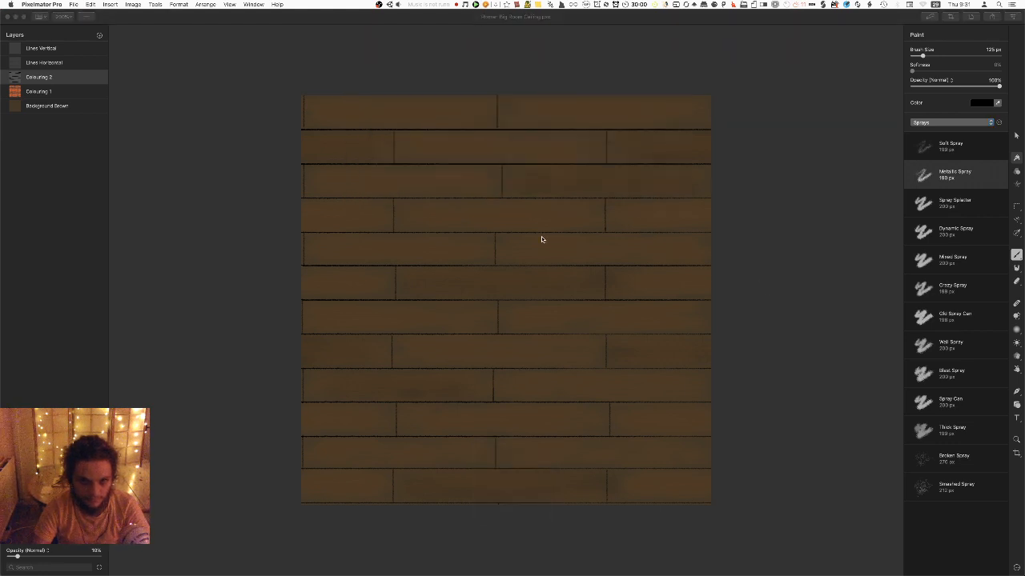
Switch back to Unity and examine the re-exported plank texture on the ceiling for visible seams and repetition
{"action": "key", "text": "super+Tab"}
{"action": "scroll", "coordinate": [550, 272], "scroll_direction": "down", "scroll_amount": 5}
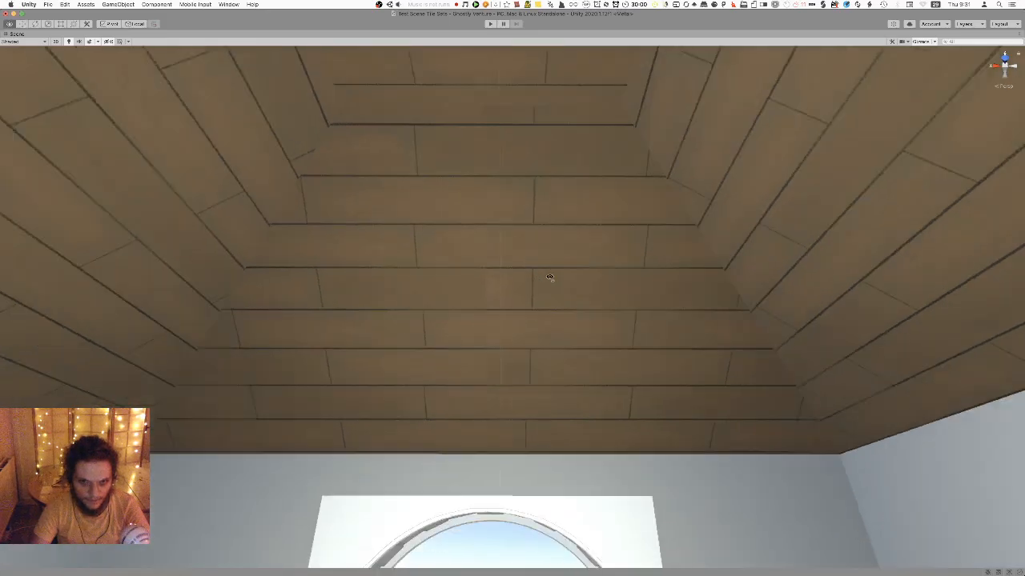
{"action": "key", "text": "XF86MonBrightnessDown"}
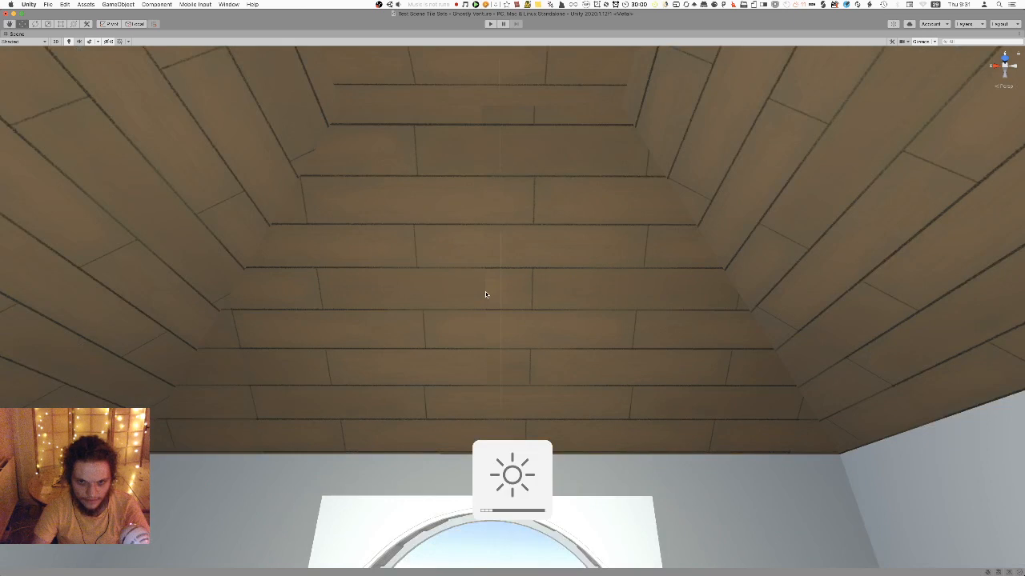
{"action": "right_click_drag", "start_coordinate": [485, 294], "coordinate": [488, 268]}
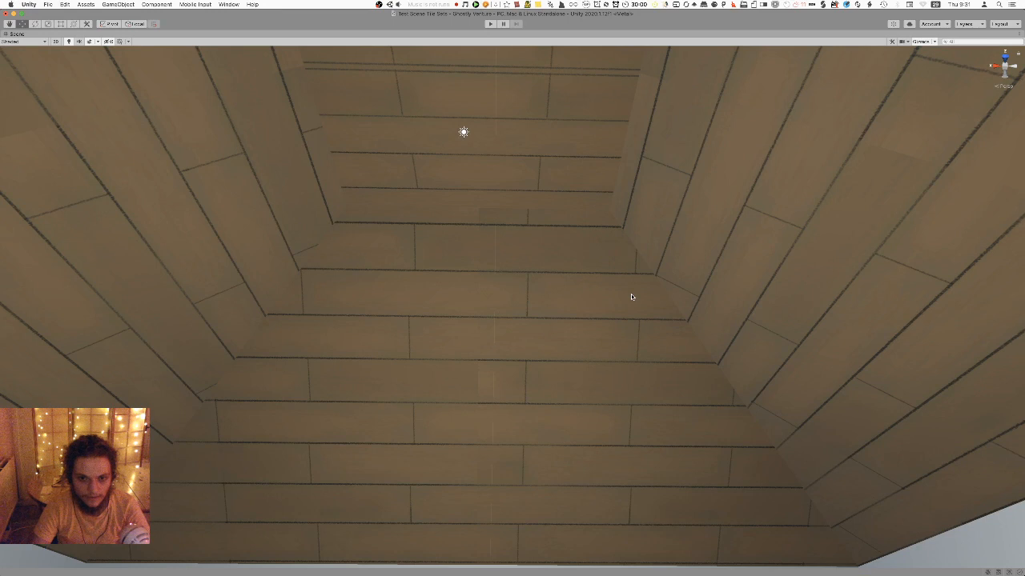
{"action": "mouse_move", "coordinate": [631, 297]}
{"action": "right_mouse_down"}
{"action": "mouse_move", "coordinate": [411, 301]}
{"action": "mouse_move", "coordinate": [625, 297]}
{"action": "right_mouse_up"}
{"action": "key", "text": "F1"}
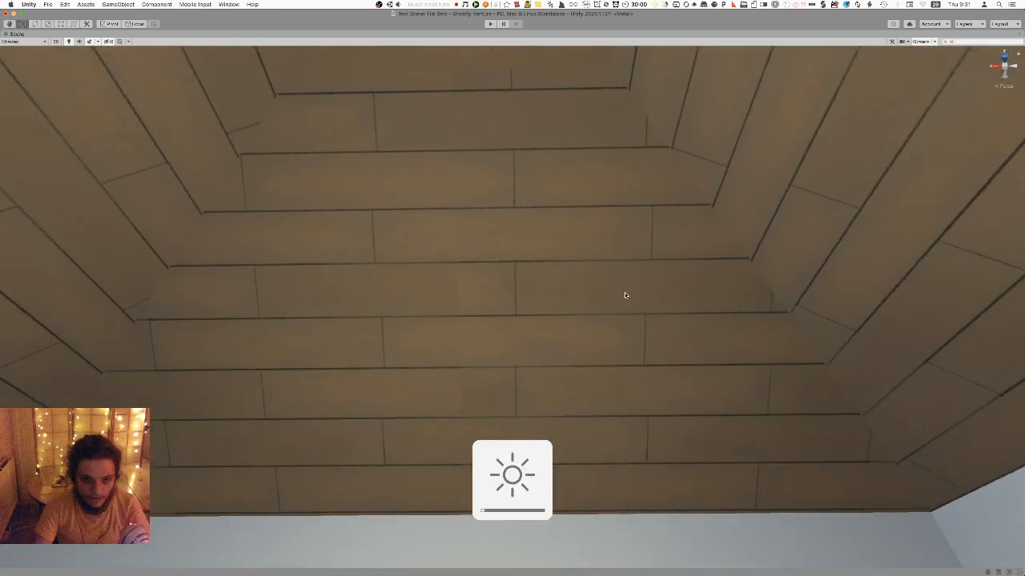
Switch to Blender and select the four inner faces of one slope of Big Room Ceiling in face edit mode
{"action": "key", "text": "super+Tab"}
{"action": "key", "text": "super+Tab"}
{"action": "key", "text": "super+Tab"}
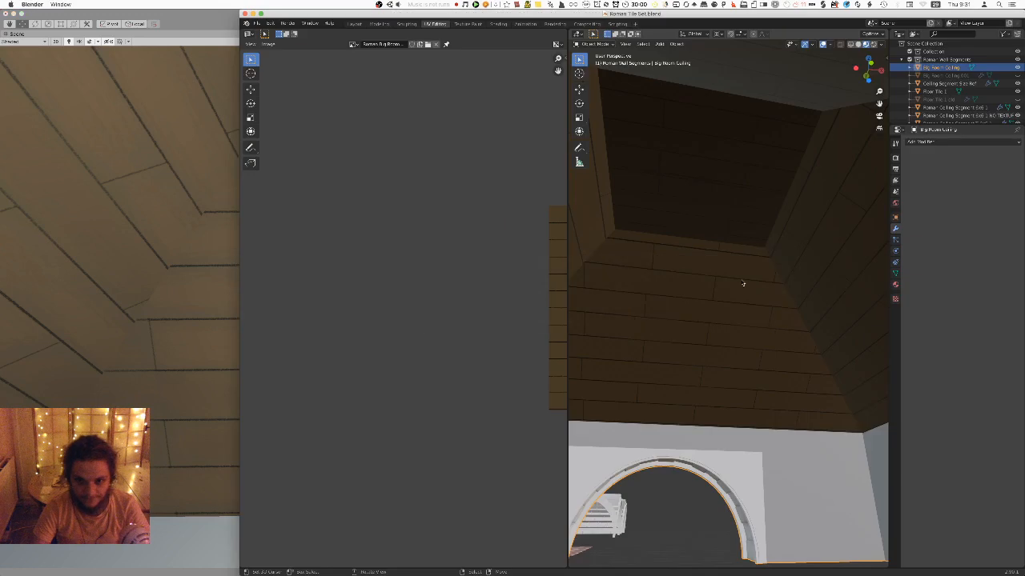
{"action": "key", "text": "Tab"}
{"action": "key", "text": "3"}
{"action": "right_click", "coordinate": [768, 336]}
{"action": "right_click", "coordinate": [680, 336], "text": "shift"}
{"action": "right_click", "coordinate": [649, 329], "text": "shift"}
{"action": "middle_click_drag", "start_coordinate": [649, 329], "coordinate": [793, 321], "text": "shift"}
{"action": "right_click", "coordinate": [672, 307], "text": "shift"}
{"action": "mouse_move", "coordinate": [723, 313]}
{"action": "middle_mouse_down"}
{"action": "mouse_move", "coordinate": [646, 318]}
{"action": "mouse_move", "coordinate": [735, 320]}
{"action": "mouse_move", "coordinate": [691, 316]}
{"action": "mouse_move", "coordinate": [706, 316]}
{"action": "middle_mouse_up"}
Unwrap the selected slope's faces, try rotating their UVs by 90 degrees and undo the rotation
{"action": "key", "text": "y"}
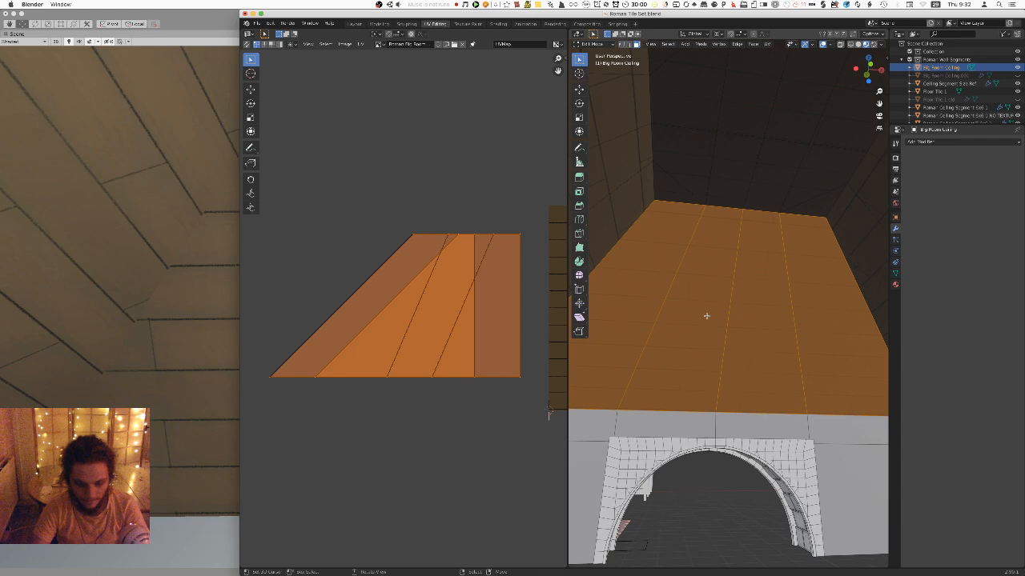
{"action": "key", "text": "ctrl+z"}
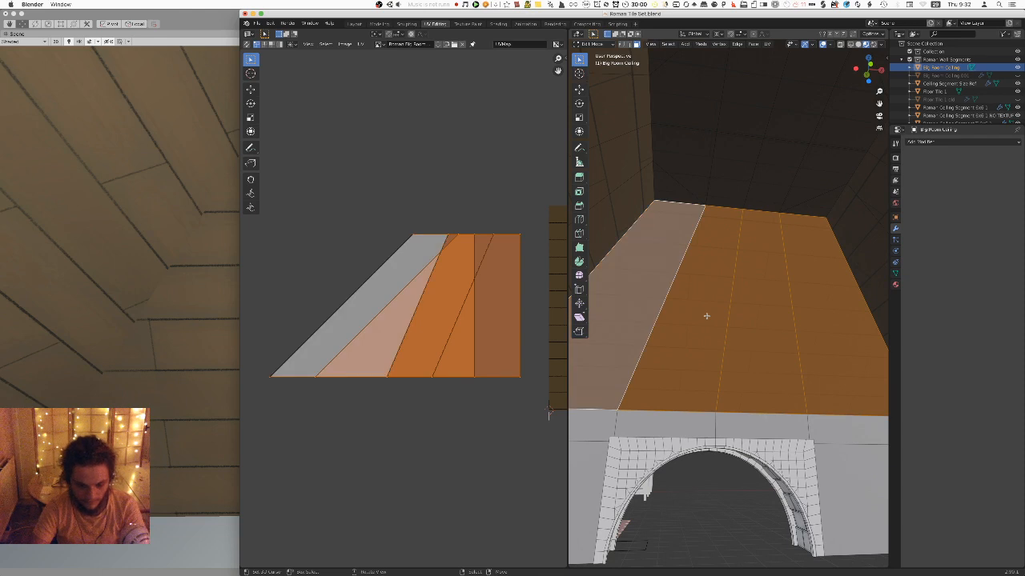
{"action": "key", "text": "u"}
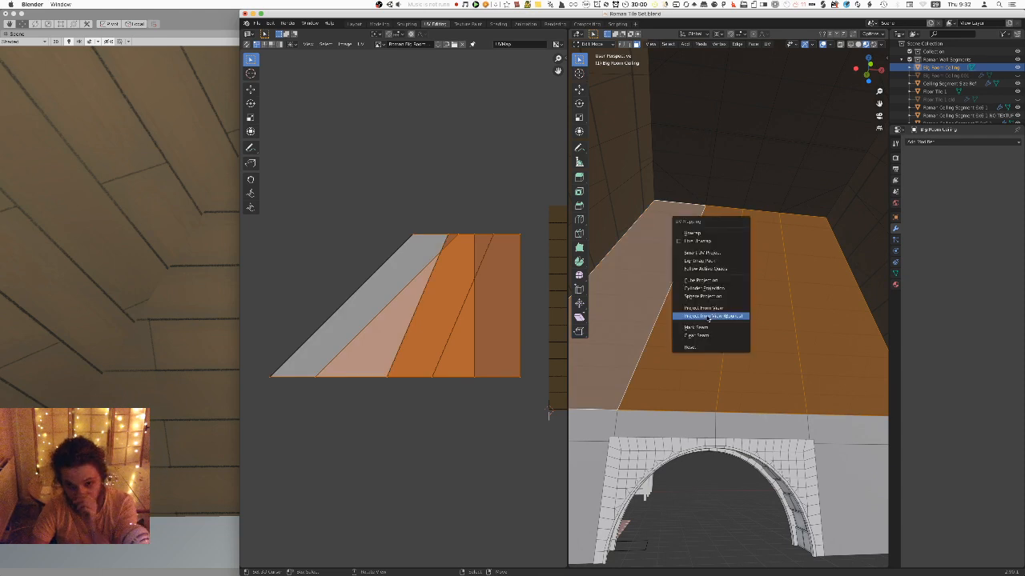
{"action": "left_click", "coordinate": [723, 232]}
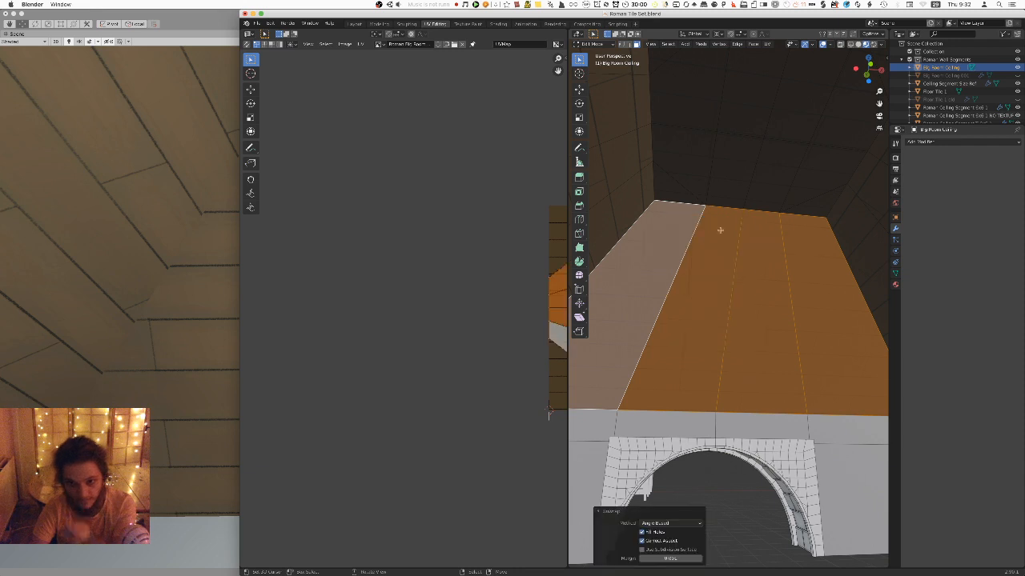
{"action": "key", "text": "Home"}
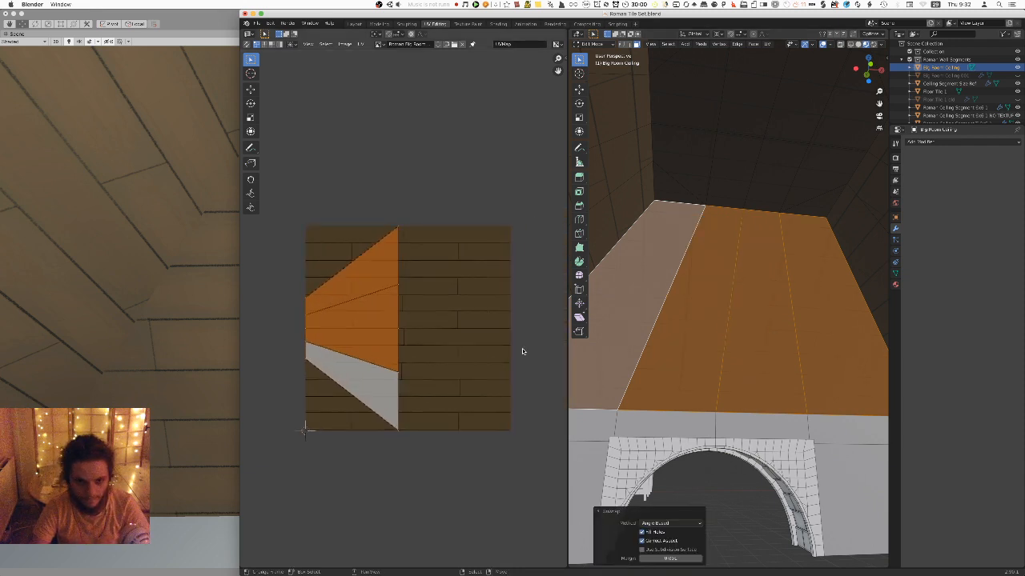
{"action": "type", "text": "r90"}
{"action": "key", "text": "Return"}
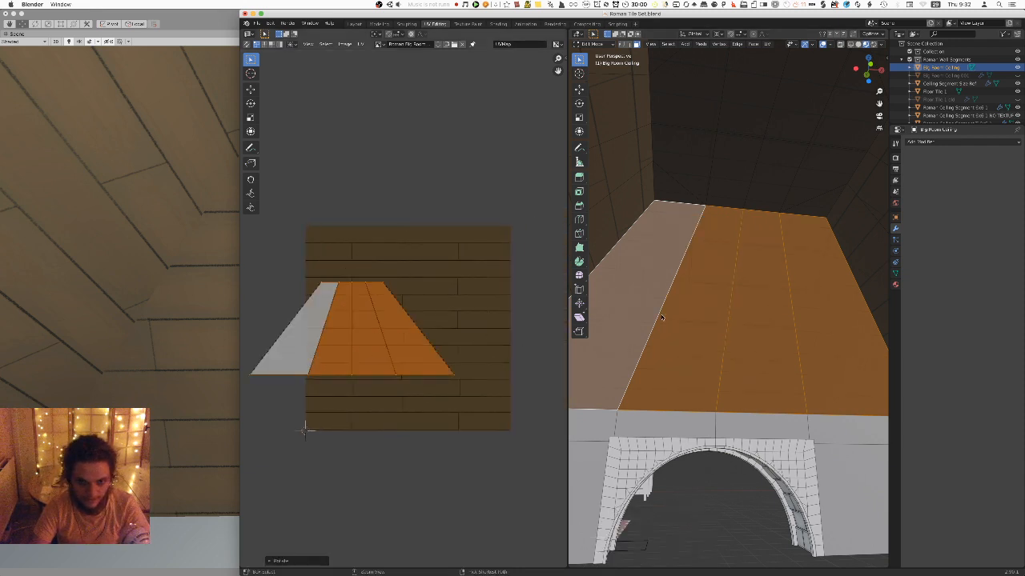
{"action": "key", "text": "super+z"}
Add the inner faces of the other three ceiling slopes to the selection, leaving out the central square
{"action": "scroll", "coordinate": [763, 270], "scroll_direction": "down", "scroll_amount": 1}
{"action": "scroll", "coordinate": [763, 269], "scroll_direction": "down", "scroll_amount": 5}
{"action": "middle_click_drag", "start_coordinate": [720, 376], "coordinate": [679, 323]}
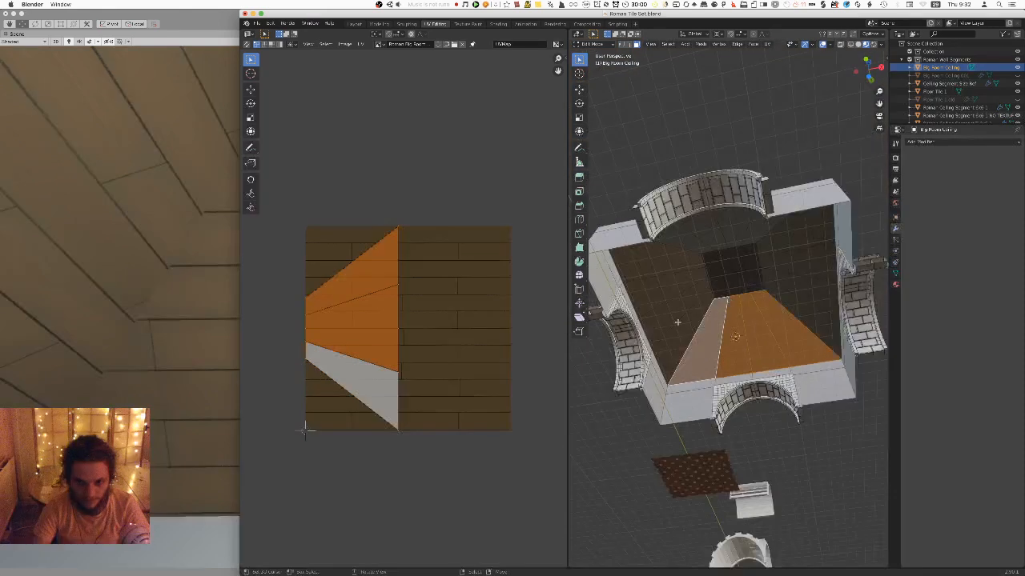
{"action": "left_click", "coordinate": [681, 320], "text": "shift"}
{"action": "left_click", "coordinate": [668, 275], "text": "shift"}
{"action": "left_click", "coordinate": [694, 260], "text": "shift"}
{"action": "right_click", "coordinate": [688, 239], "text": "shift"}
{"action": "right_click", "coordinate": [710, 231], "text": "shift"}
{"action": "right_click", "coordinate": [736, 229], "text": "shift"}
{"action": "right_click", "coordinate": [764, 229], "text": "shift"}
{"action": "right_click", "coordinate": [797, 231], "text": "shift"}
{"action": "left_click", "coordinate": [792, 300], "text": "shift"}
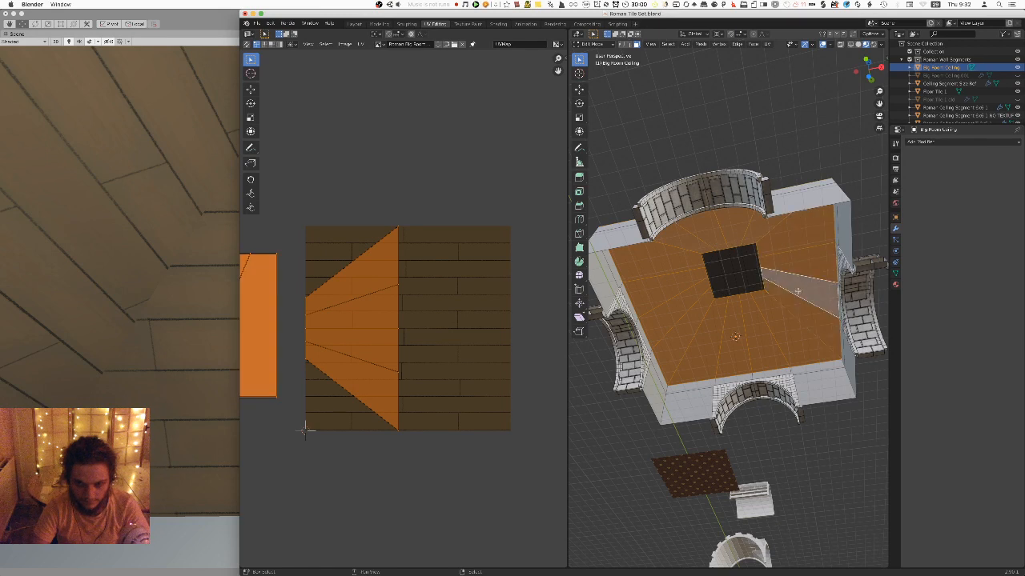
Try unwrapping all four ceiling slopes together and undo the unwrap
{"action": "scroll", "coordinate": [797, 291], "scroll_direction": "up", "scroll_amount": 2}
{"action": "key", "text": "u"}
{"action": "left_click", "coordinate": [756, 289]}
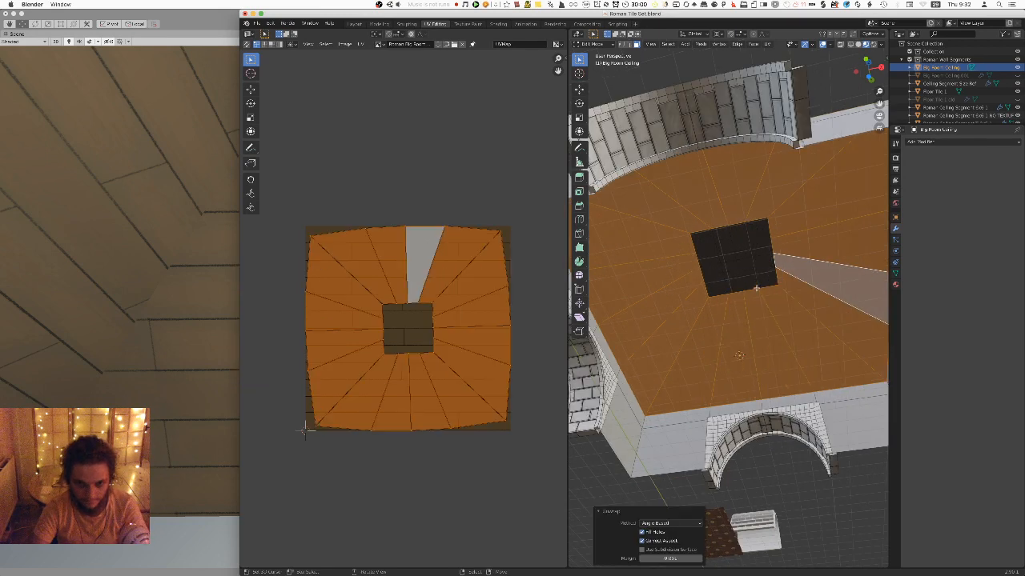
{"action": "scroll", "coordinate": [721, 303], "scroll_direction": "up", "scroll_amount": 2}
{"action": "scroll", "coordinate": [722, 304], "scroll_direction": "down", "scroll_amount": 2}
{"action": "key", "text": "ctrl+z"}
Select the four inner faces of the ceiling's front slope together with its four outer faces
{"action": "left_click", "coordinate": [709, 328]}
{"action": "left_click", "coordinate": [762, 339], "text": "shift"}
{"action": "left_click", "coordinate": [784, 337], "text": "shift"}
{"action": "left_click", "coordinate": [797, 333], "text": "shift"}
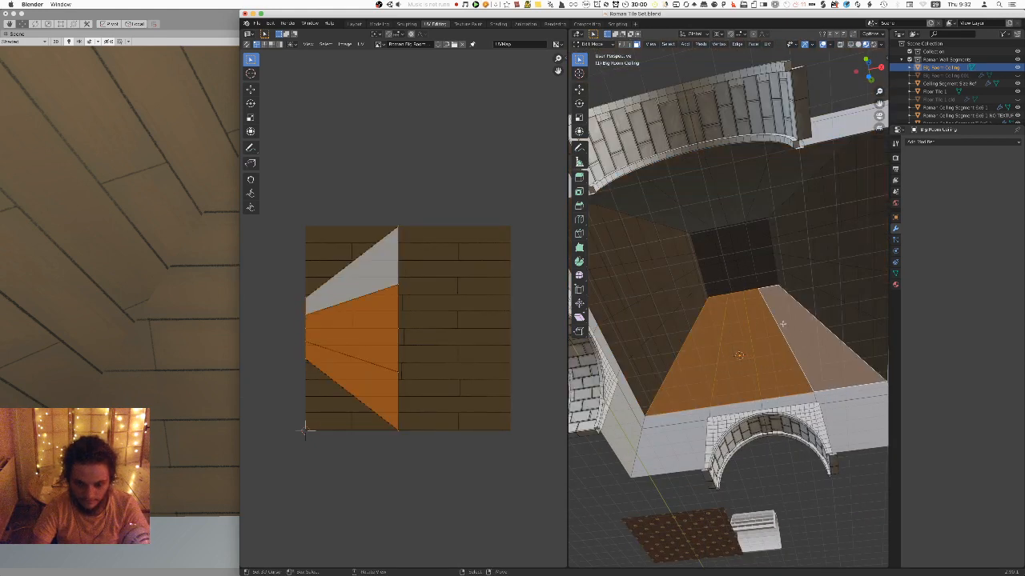
{"action": "key", "text": "KP_1"}
{"action": "middle_click_drag", "start_coordinate": [810, 281], "coordinate": [809, 311]}
{"action": "left_click", "coordinate": [819, 347], "text": "shift"}
{"action": "left_click", "coordinate": [769, 349], "text": "shift"}
{"action": "left_click", "coordinate": [685, 351], "text": "shift"}
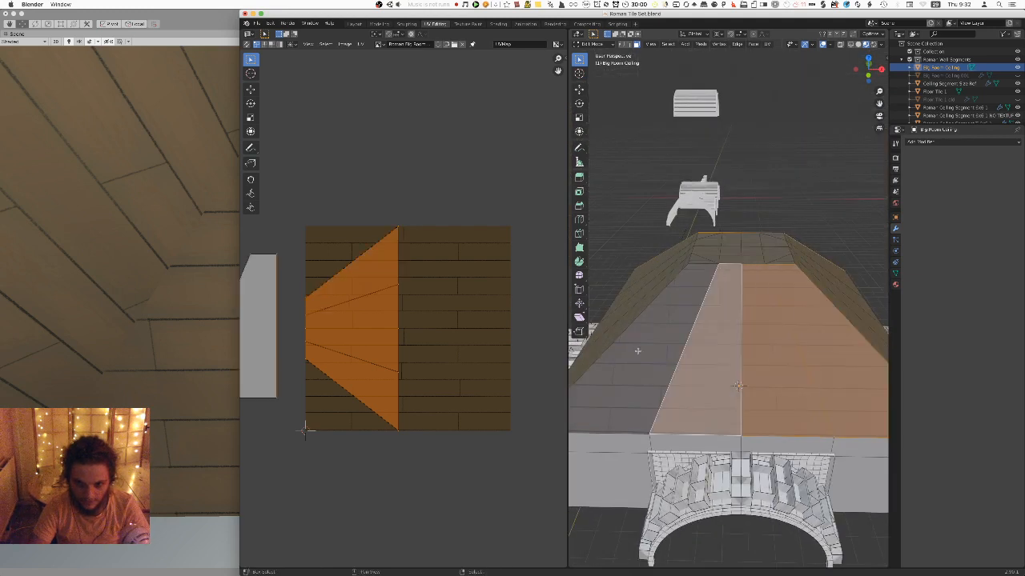
{"action": "left_click", "coordinate": [634, 350], "text": "shift"}
Map the front slope's faces with Project from View from the front orthographic view
{"action": "key", "text": "KP_1"}
{"action": "key", "text": "u"}
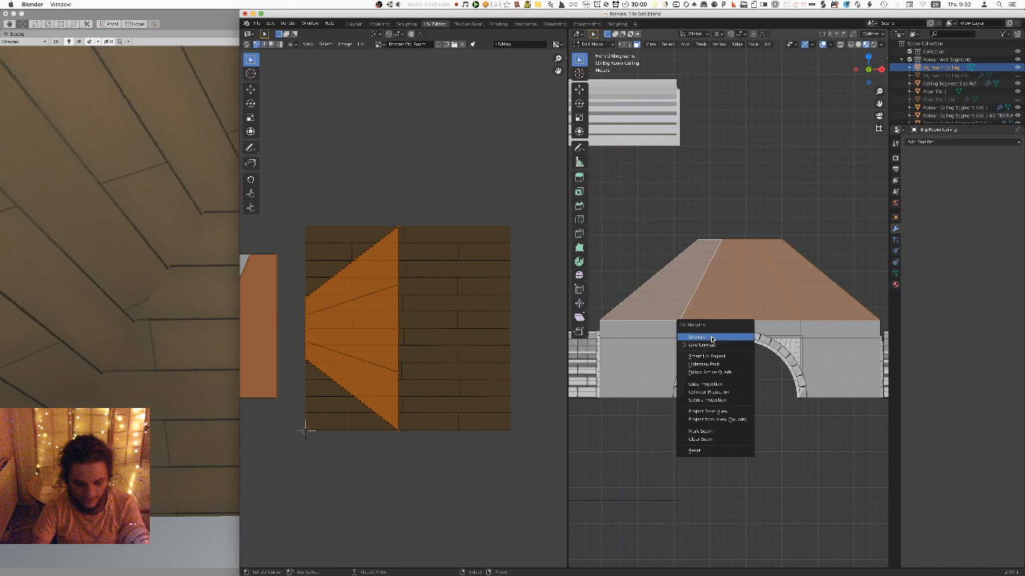
{"action": "left_click", "coordinate": [707, 411]}
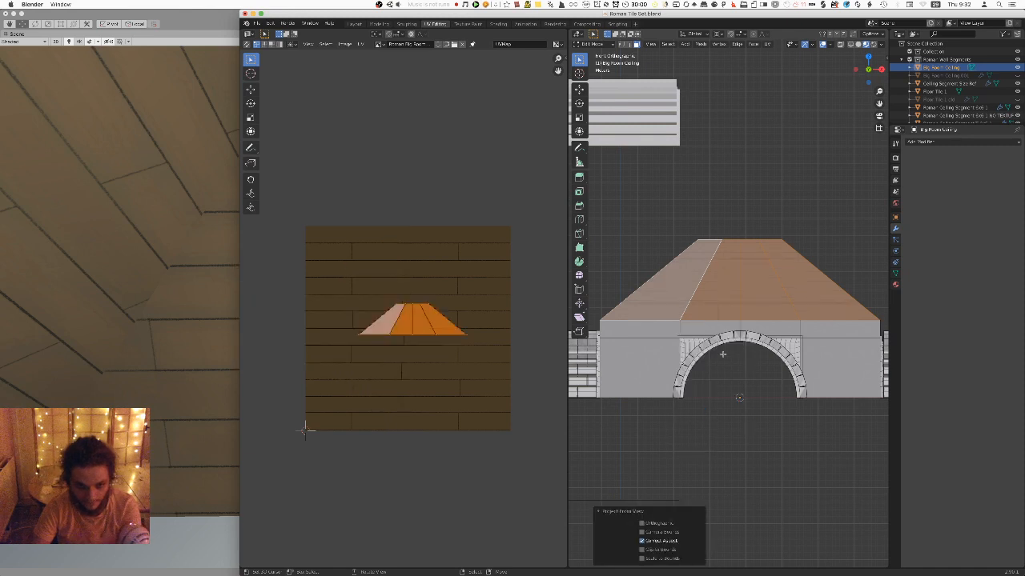
Select the four faces of the ceiling's right-side slope together with the four faces of the opposite slope, for a right-view projection
{"action": "key", "text": "ctrl+KP_1"}
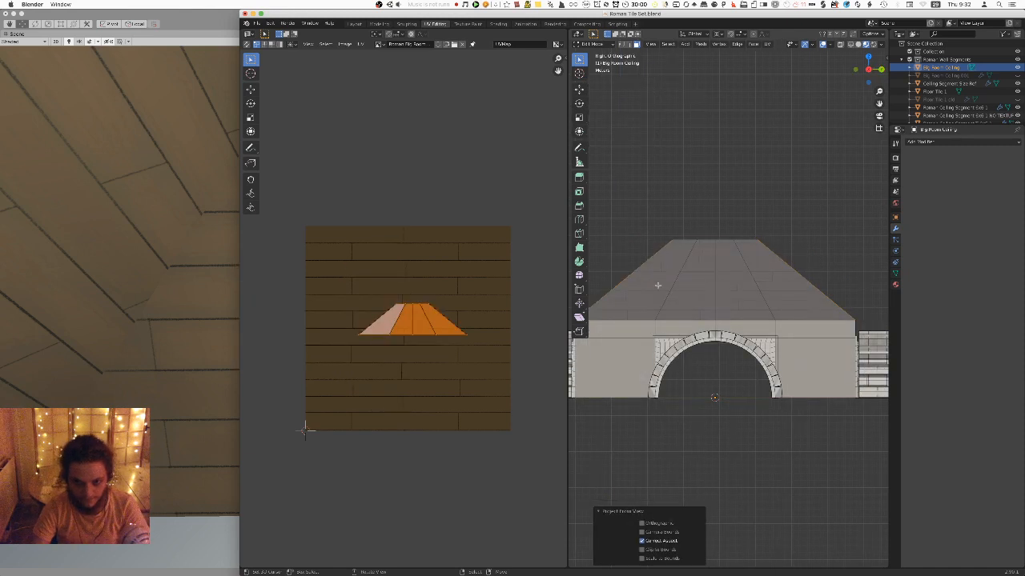
{"action": "middle_click_drag", "start_coordinate": [660, 281], "coordinate": [661, 295]}
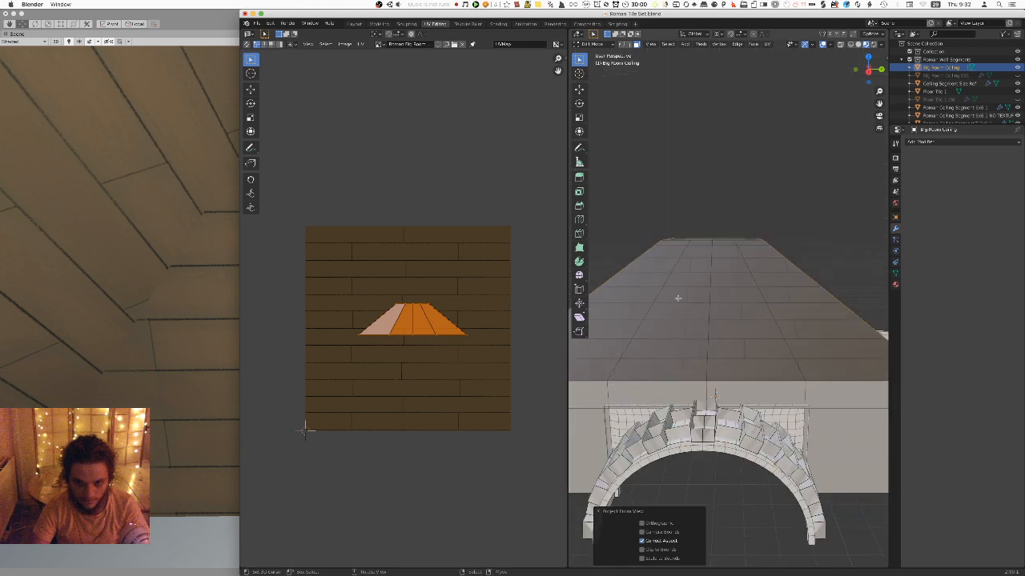
{"action": "left_click", "coordinate": [645, 301]}
{"action": "left_click", "coordinate": [685, 301], "text": "shift"}
{"action": "left_click", "coordinate": [739, 299], "text": "shift"}
{"action": "left_click", "coordinate": [766, 273], "text": "shift"}
{"action": "middle_click_drag", "start_coordinate": [766, 272], "coordinate": [773, 222]}
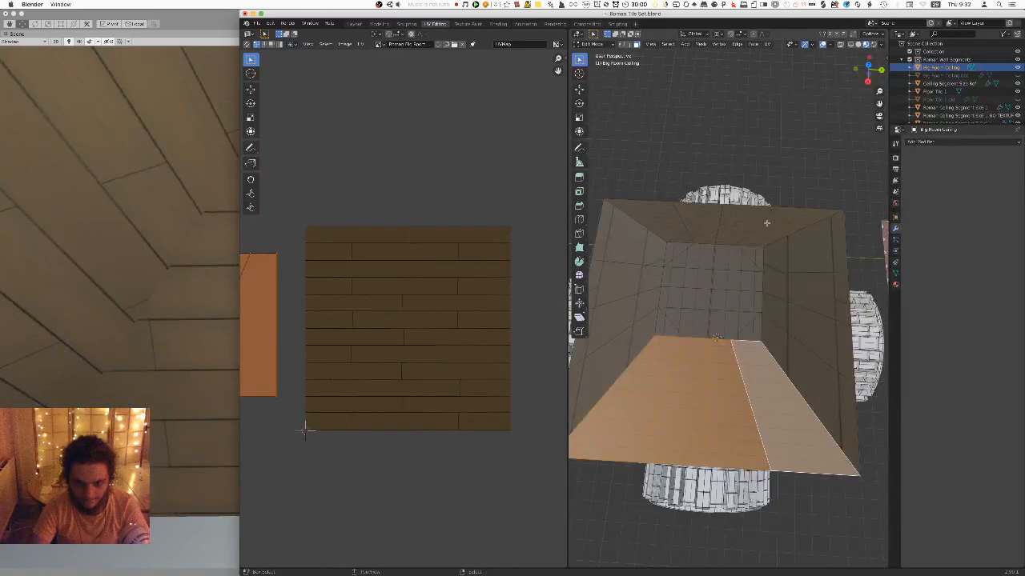
{"action": "left_click", "coordinate": [773, 221], "text": "shift"}
{"action": "left_click", "coordinate": [718, 227], "text": "shift"}
{"action": "left_click", "coordinate": [679, 221], "text": "shift"}
{"action": "left_click", "coordinate": [741, 222], "text": "shift"}
Map the two selected side slopes with Project from View from the right orthographic view
{"action": "key", "text": "KP_1"}
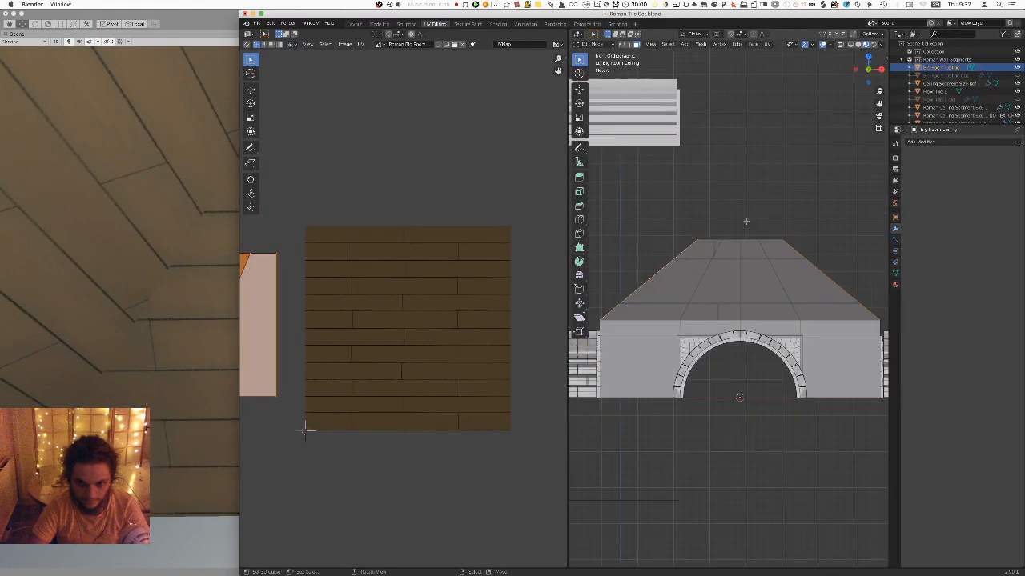
{"action": "key", "text": "u"}
{"action": "left_click", "coordinate": [745, 221]}
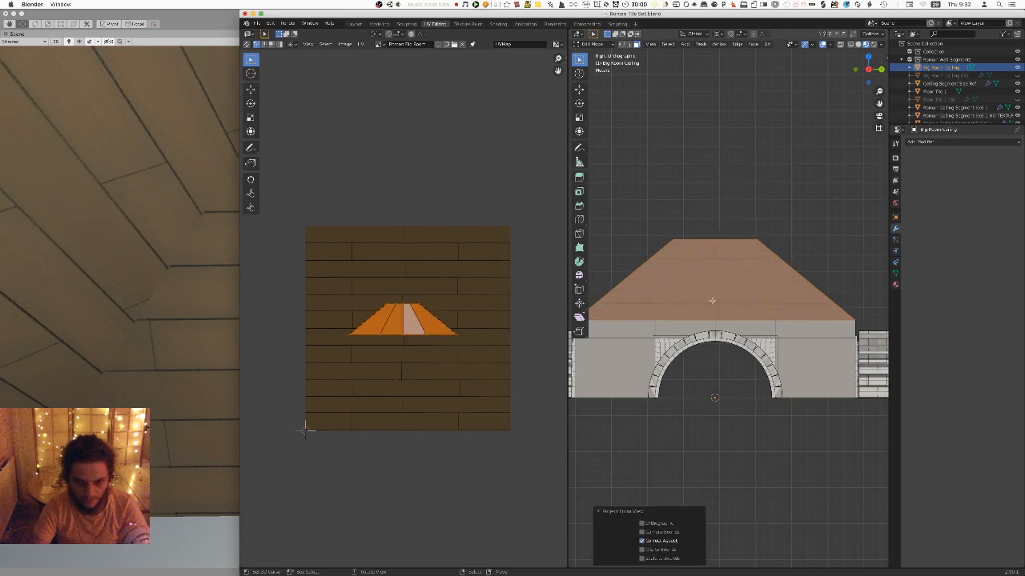
Add the faces of the front and back ceiling slopes to the selection, leaving out the central square
{"action": "middle_click_drag", "start_coordinate": [712, 301], "coordinate": [791, 298]}
{"action": "left_click", "coordinate": [791, 298], "text": "shift"}
{"action": "left_click", "coordinate": [791, 255], "text": "shift"}
{"action": "left_click", "coordinate": [791, 255], "text": "shift"}
{"action": "left_click", "coordinate": [781, 257], "text": "shift"}
{"action": "left_click", "coordinate": [786, 265], "text": "shift"}
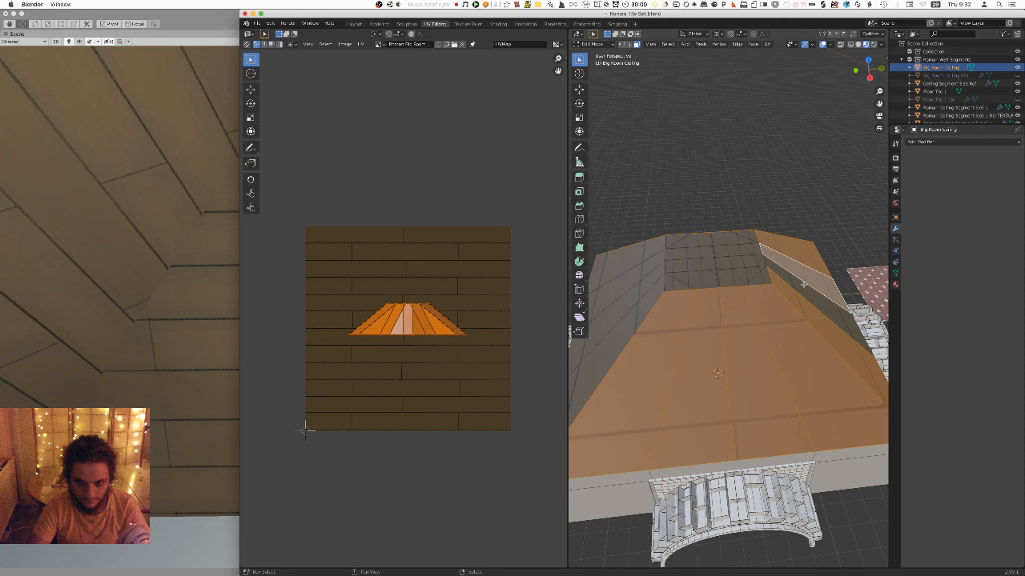
{"action": "left_click", "coordinate": [787, 275], "text": "shift"}
{"action": "left_click", "coordinate": [624, 311], "text": "shift"}
{"action": "left_click", "coordinate": [622, 299], "text": "shift"}
{"action": "left_click", "coordinate": [622, 297], "text": "shift"}
{"action": "left_click", "coordinate": [620, 282], "text": "shift"}
{"action": "left_click", "coordinate": [619, 261], "text": "shift"}
{"action": "left_click", "coordinate": [633, 325], "text": "shift"}
Scale up the UVs of all four slopes and move them over the plank texture
{"action": "key", "text": "KP_1"}
{"action": "scroll", "coordinate": [405, 319], "scroll_direction": "up", "scroll_amount": 2}
{"action": "key", "text": "s"}
{"action": "left_click", "coordinate": [524, 332]}
{"action": "middle_click_drag", "start_coordinate": [761, 373], "coordinate": [806, 285]}
{"action": "scroll", "coordinate": [799, 313], "scroll_direction": "up", "scroll_amount": 1}
{"action": "key", "text": "s"}
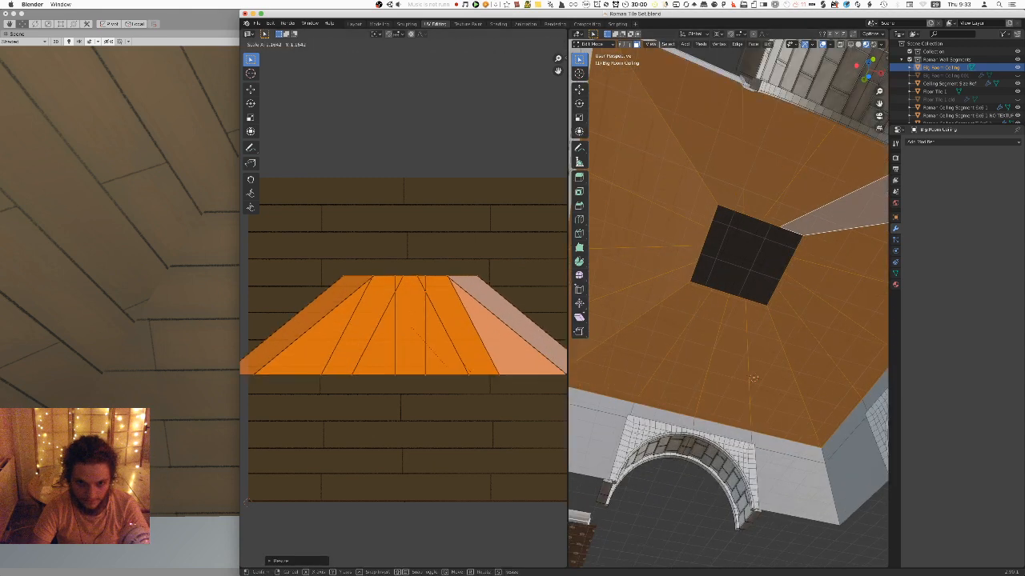
{"action": "left_click", "coordinate": [249, 369]}
{"action": "key", "text": "g"}
{"action": "left_click", "coordinate": [255, 371]}
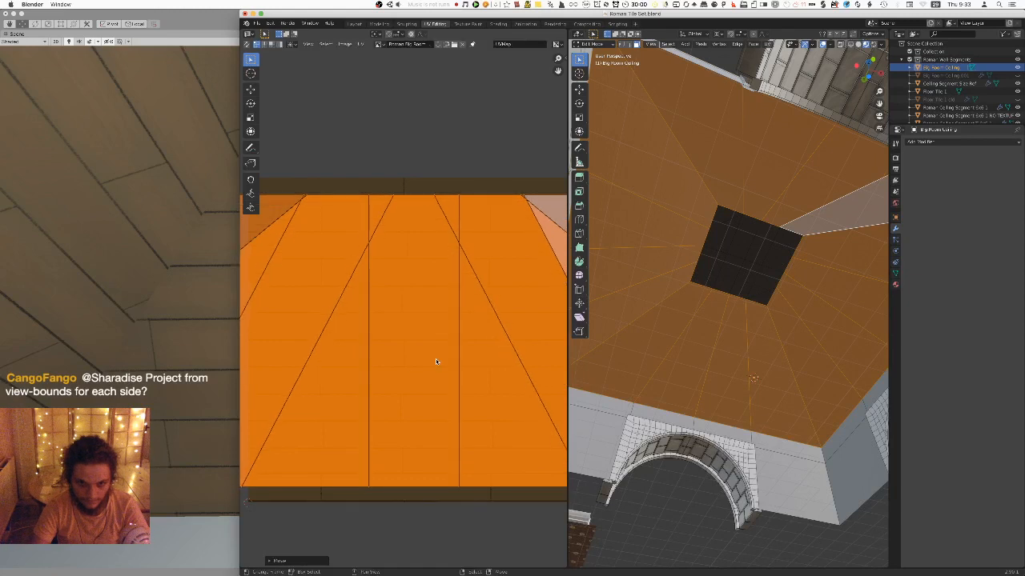
Scale the slopes' UVs down slightly in both directions and check the planks on the ceiling outside Edit Mode
{"action": "scroll", "coordinate": [742, 335], "scroll_direction": "up", "scroll_amount": 4}
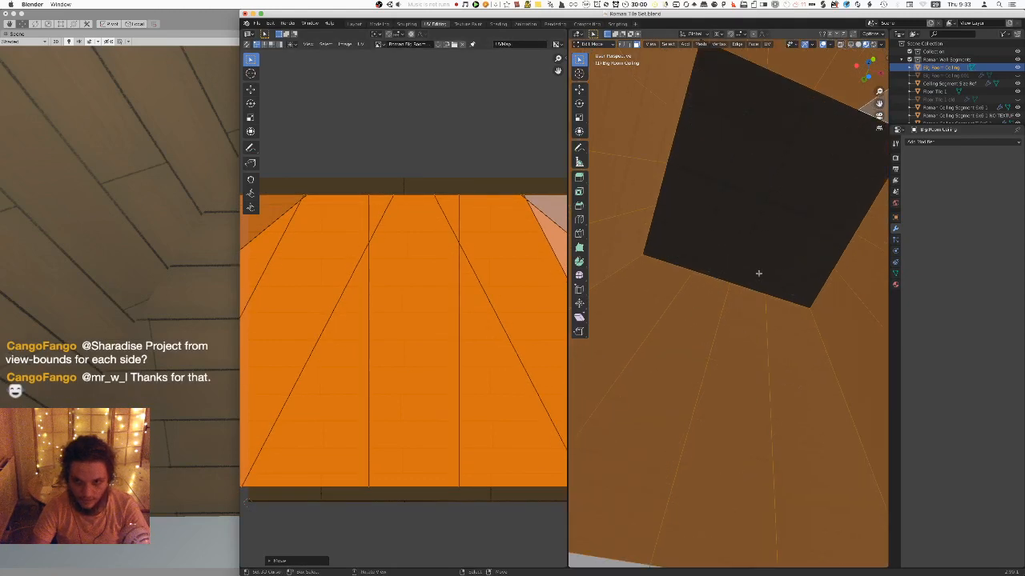
{"action": "key", "text": "1"}
{"action": "middle_click_drag", "start_coordinate": [735, 377], "coordinate": [739, 364], "text": "shift"}
{"action": "scroll", "coordinate": [783, 372], "scroll_direction": "down", "scroll_amount": 4}
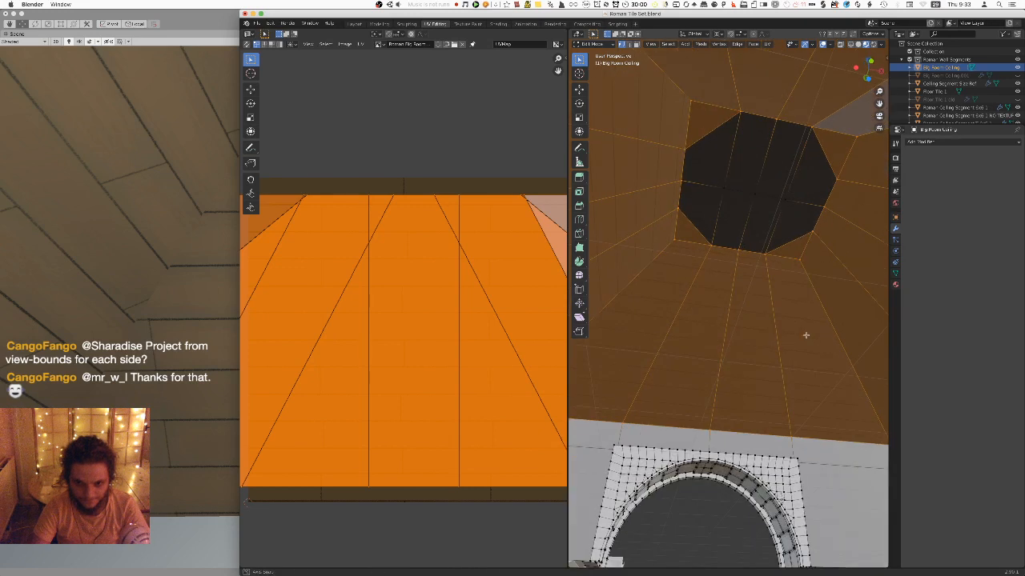
{"action": "key", "text": "s"}
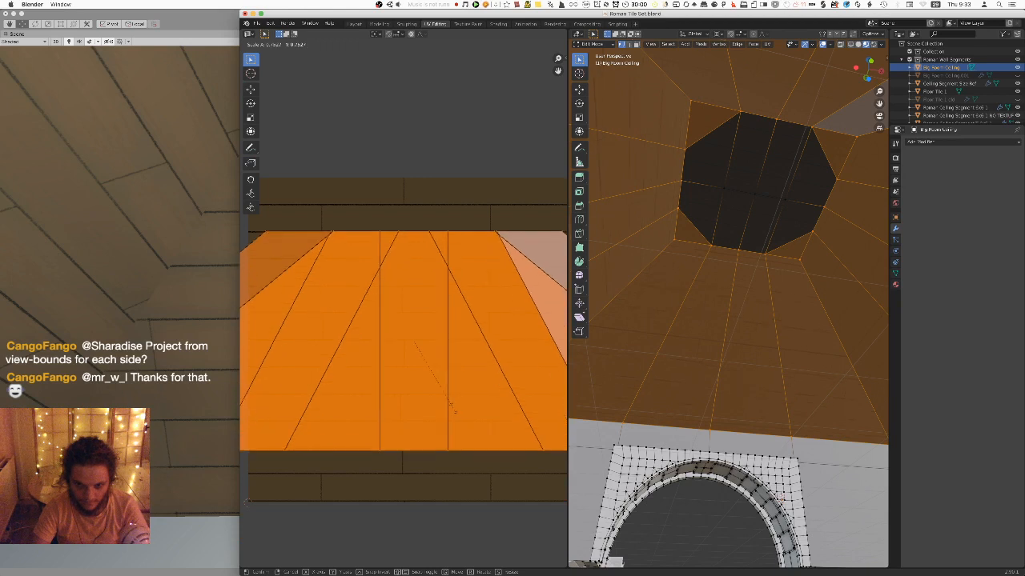
{"action": "left_click", "coordinate": [453, 412]}
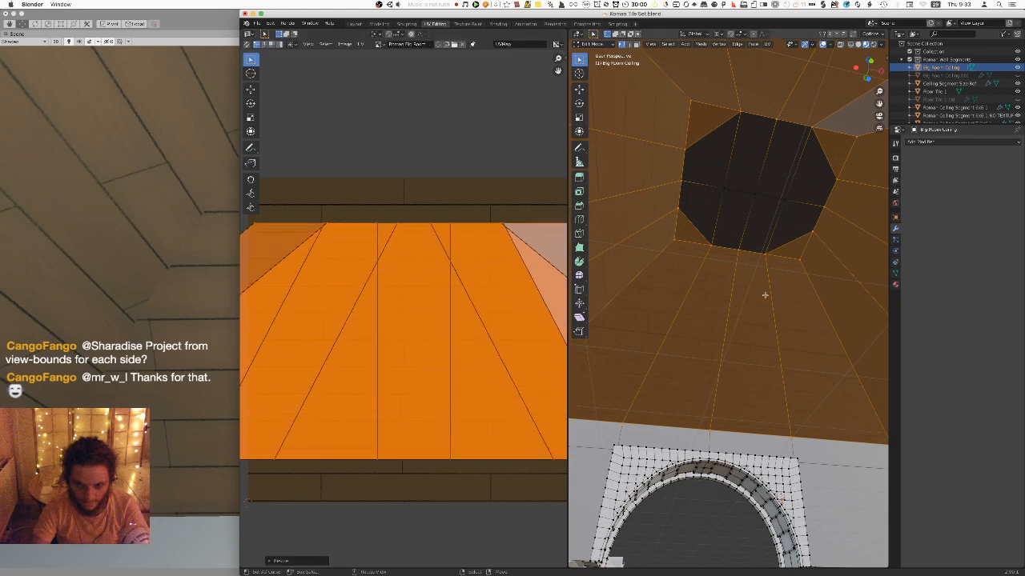
{"action": "key", "text": "Tab"}
{"action": "scroll", "coordinate": [757, 279], "scroll_direction": "up", "scroll_amount": 2}
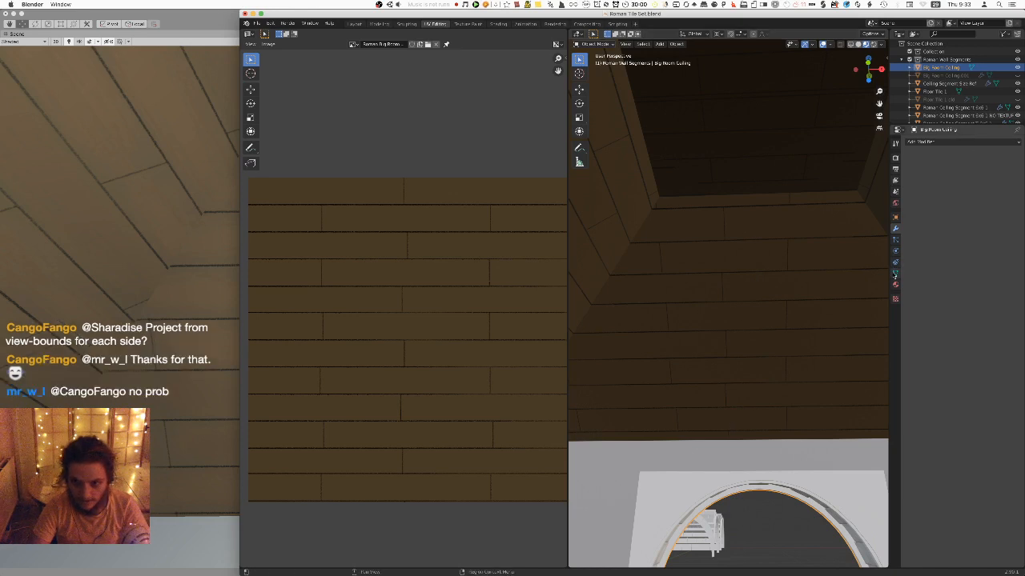
Try to reload Roman Big Room Ceiling.png from the Mazes folder as the ceiling material's base color texture
{"action": "left_click", "coordinate": [895, 285]}
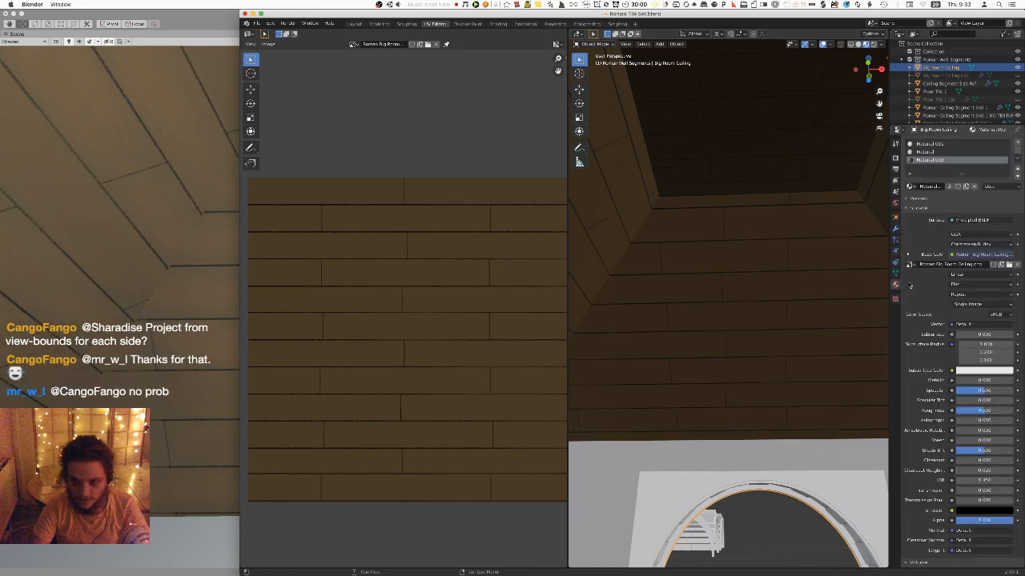
{"action": "left_click", "coordinate": [1008, 265]}
{"action": "double_click", "coordinate": [508, 169]}
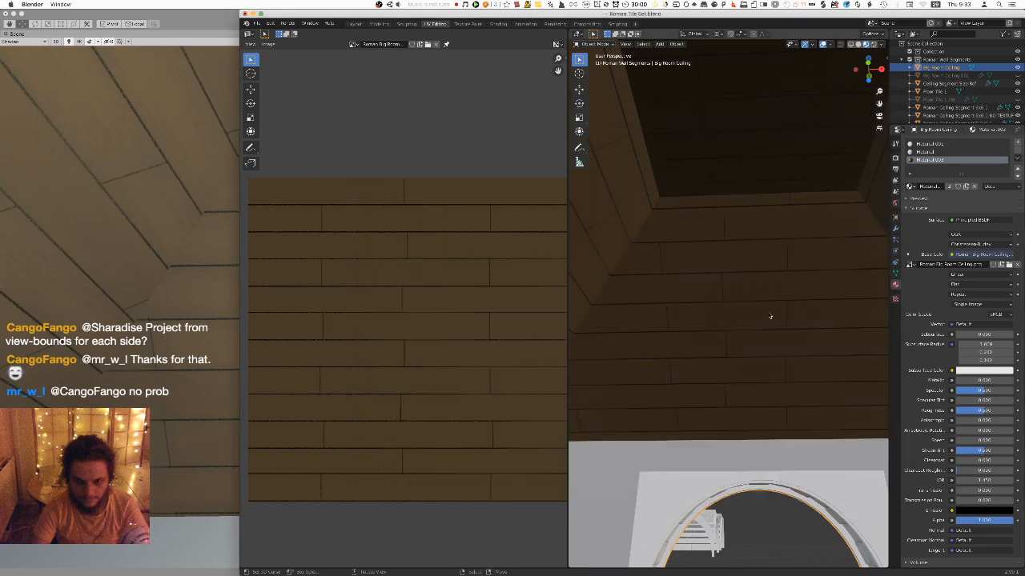
{"action": "left_click", "coordinate": [353, 44]}
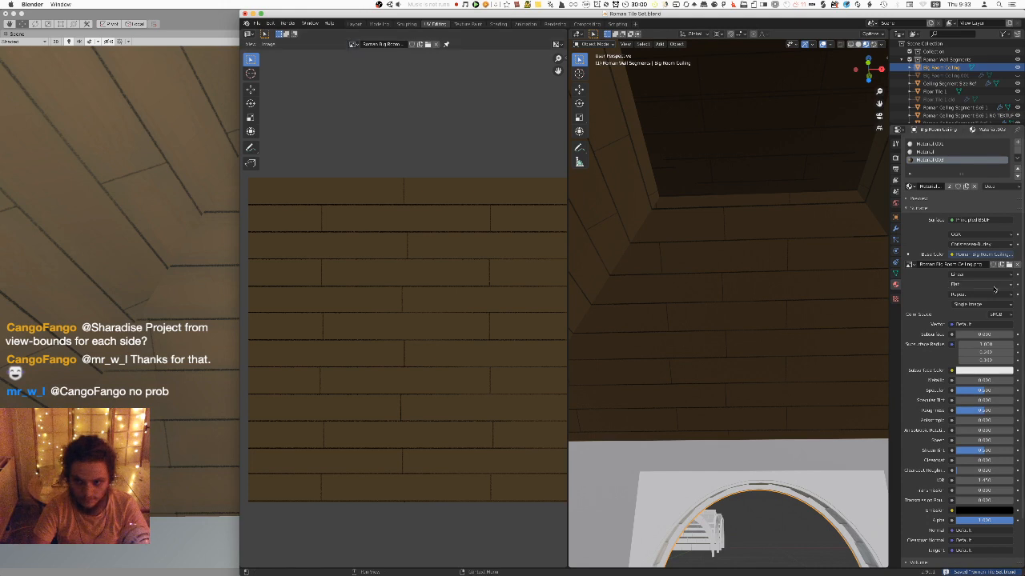
{"action": "left_click", "coordinate": [1001, 264]}
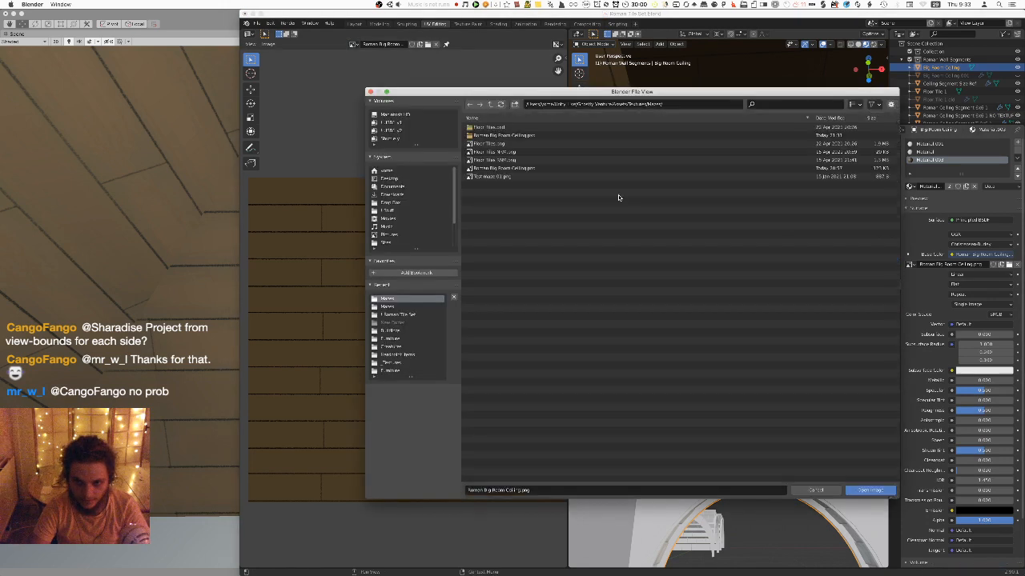
{"action": "left_click", "coordinate": [870, 490]}
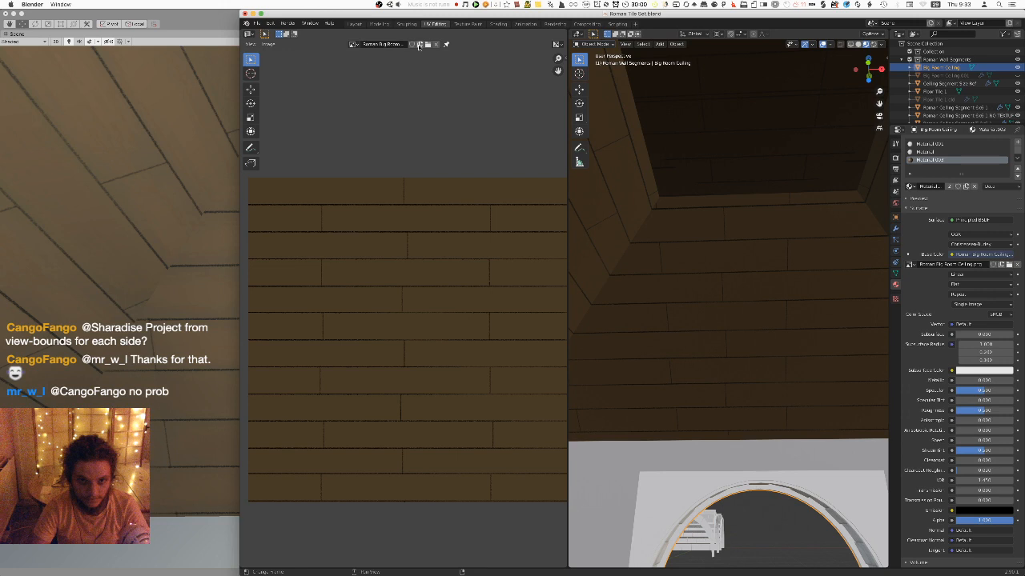
Try to reopen Roman Big Room Ceiling.png from the Mazes folder in the image editor
{"action": "left_click", "coordinate": [427, 45]}
{"action": "left_click", "coordinate": [499, 171]}
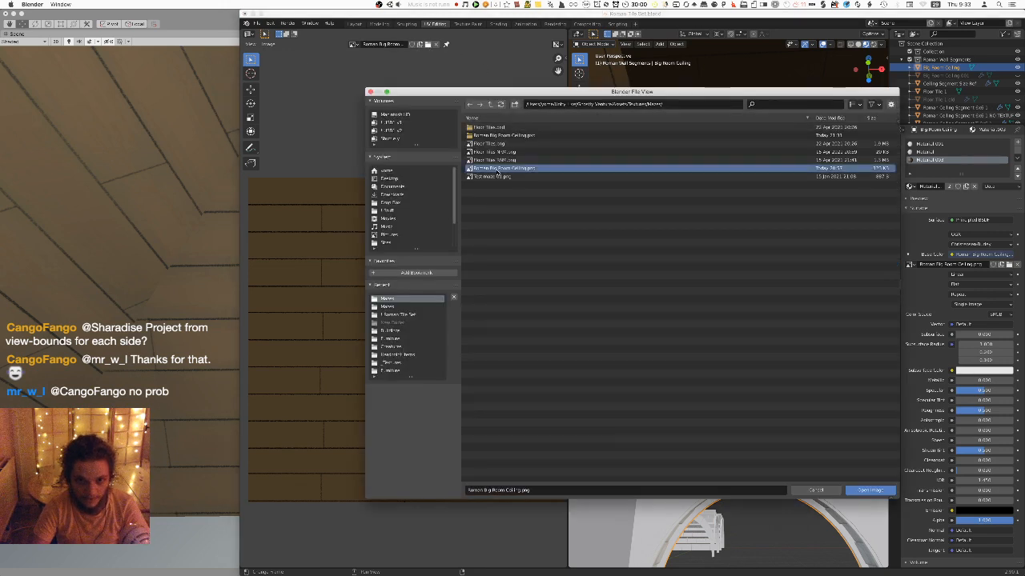
{"action": "double_click", "coordinate": [499, 171]}
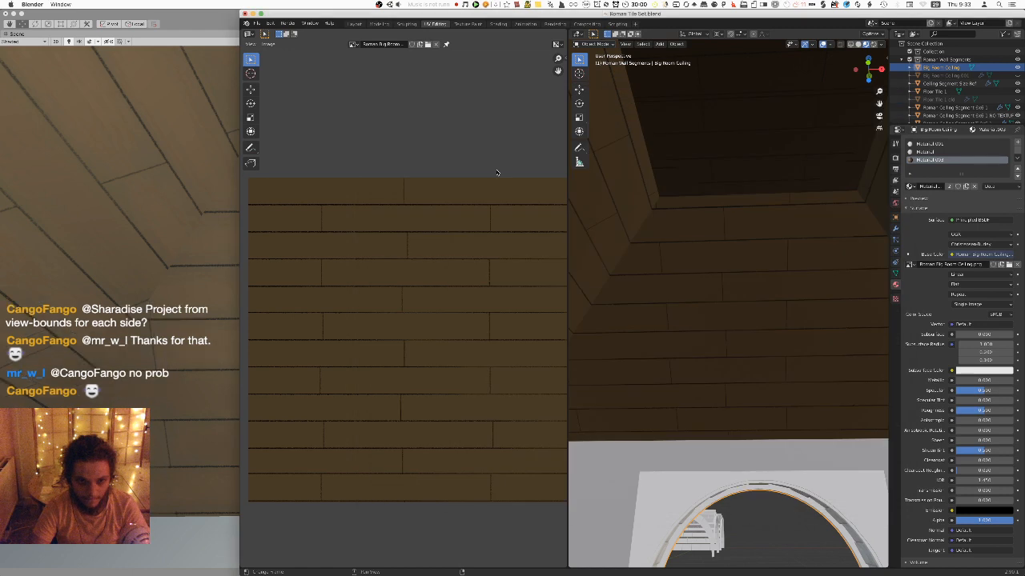
Switch to Finder and move Roman Big Room Ceiling.png from the Textures folder into its Mazes subfolder
{"action": "key", "text": "super+Tab"}
{"action": "key", "text": "super+Tab"}
{"action": "key", "text": "super+Tab"}
{"action": "key", "text": "super+Tab"}
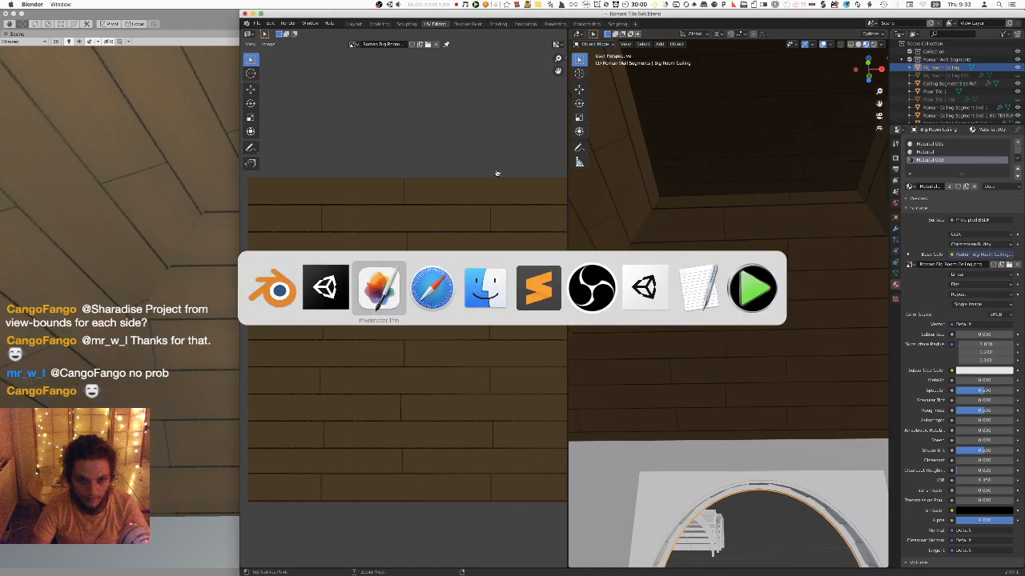
{"action": "left_click", "coordinate": [431, 176]}
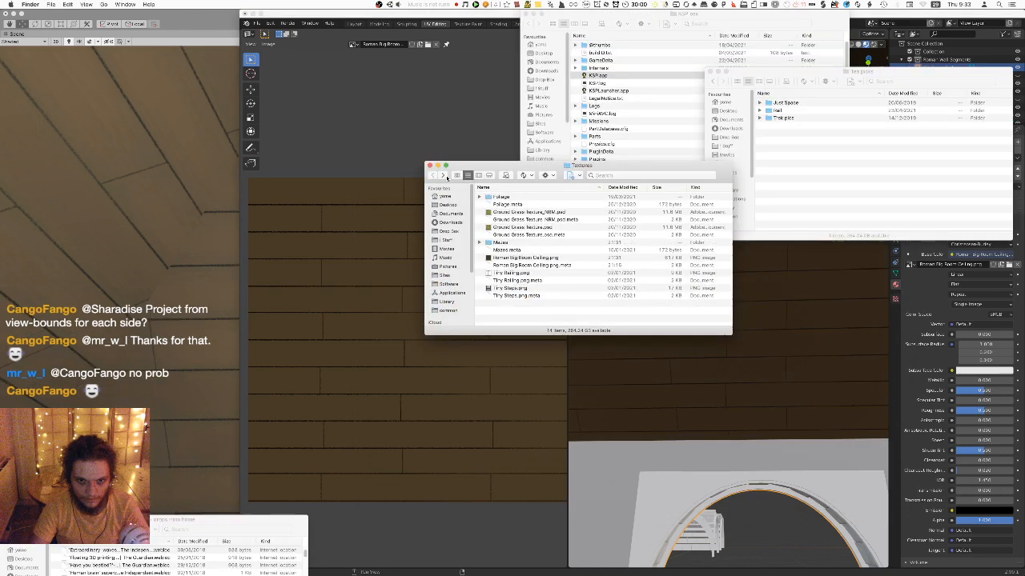
{"action": "left_click", "coordinate": [541, 258]}
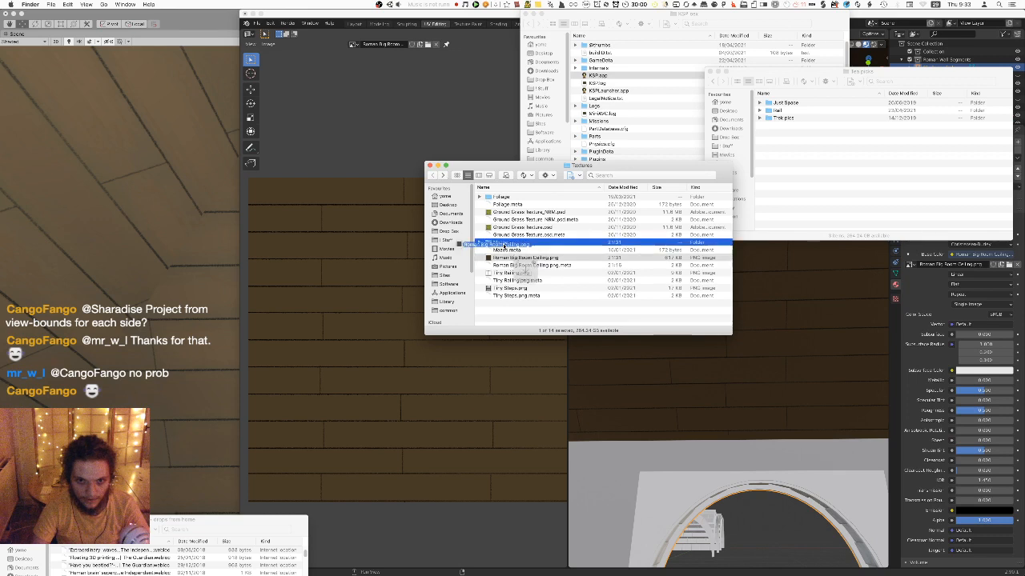
Switch back to Blender, reopen Roman Big Room Ceiling.png in the image editor and check the updated planks on the ceiling
{"action": "key", "text": "super+Tab"}
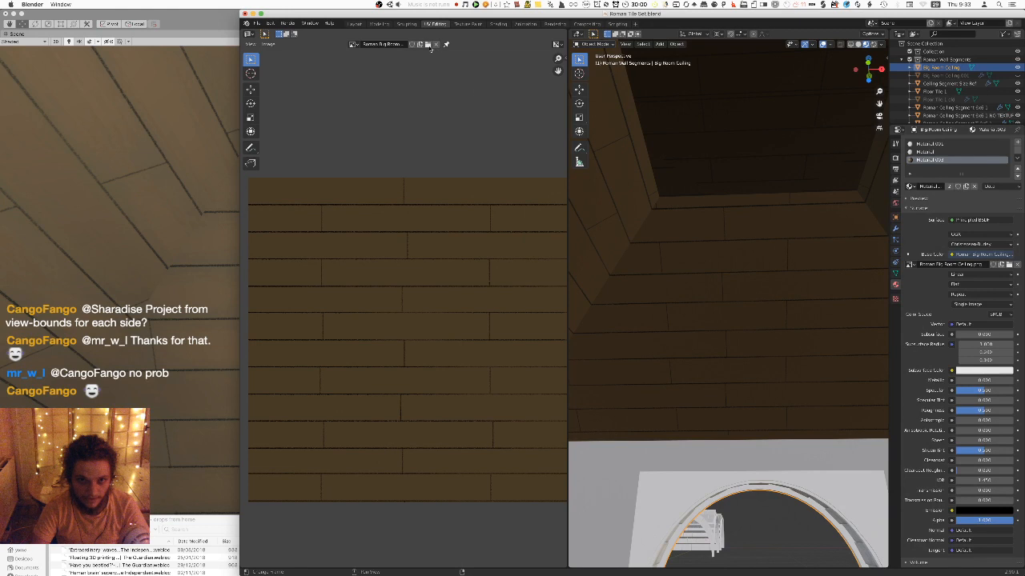
{"action": "left_click", "coordinate": [428, 46]}
{"action": "double_click", "coordinate": [512, 168]}
{"action": "key", "text": "Tab"}
{"action": "key", "text": "Tab"}
{"action": "middle_click_drag", "start_coordinate": [787, 343], "coordinate": [743, 333]}
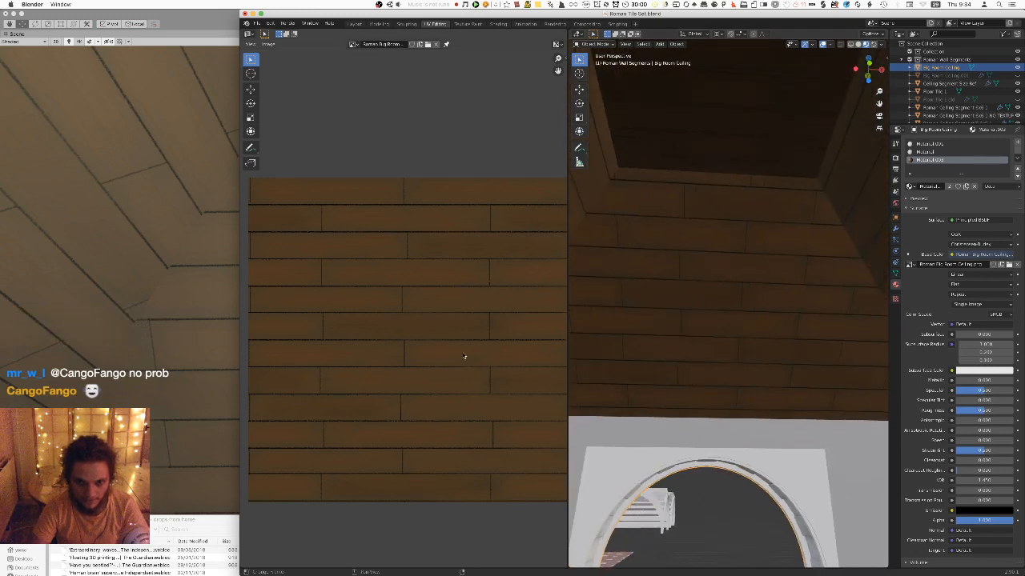
Narrow the four slopes' UVs along the X axis only and check the plank lengths on the ceiling
{"action": "key", "text": "Tab"}
{"action": "key", "text": "s"}
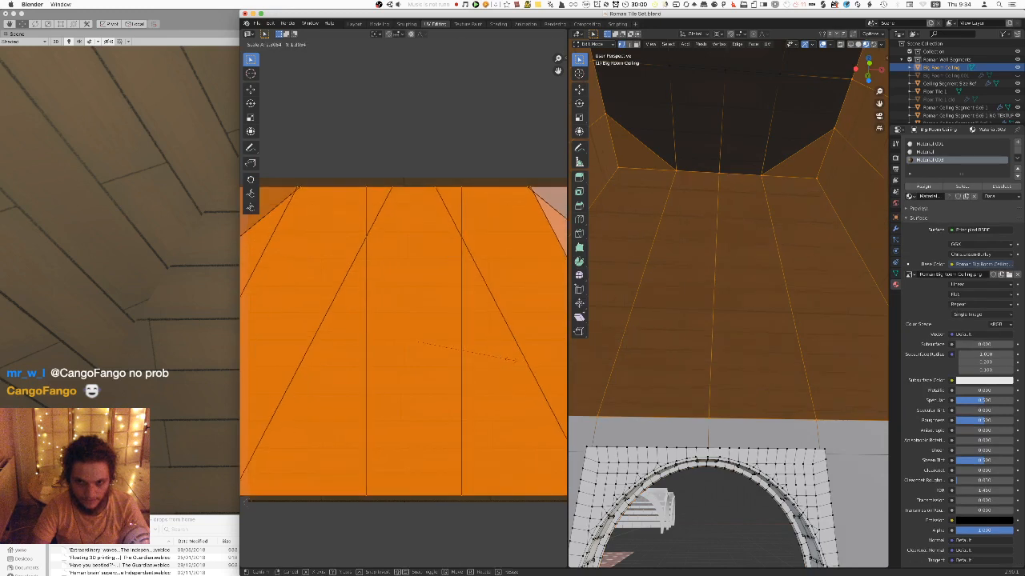
{"action": "key", "text": "x"}
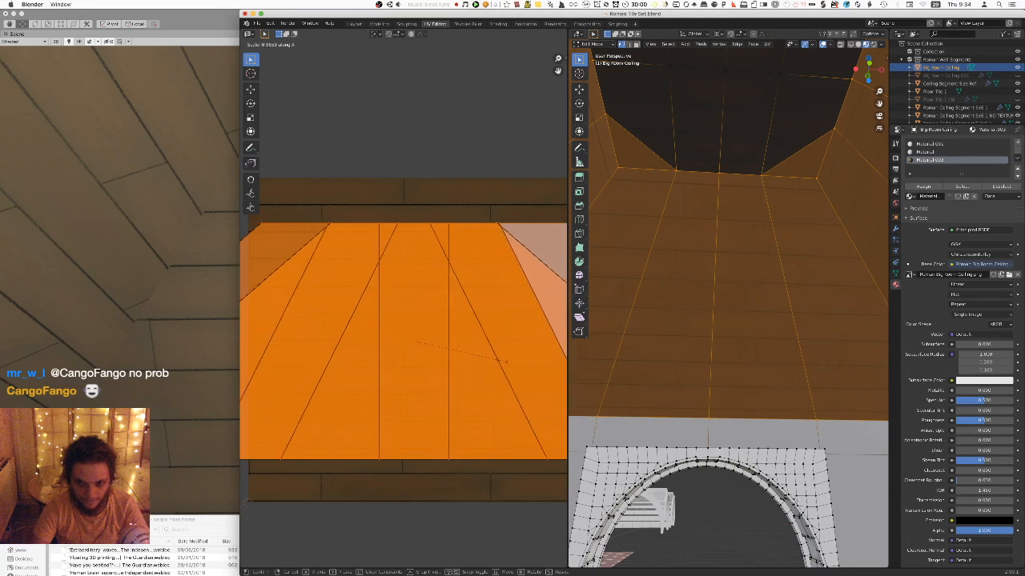
{"action": "left_click", "coordinate": [506, 362]}
{"action": "key", "text": "Tab"}
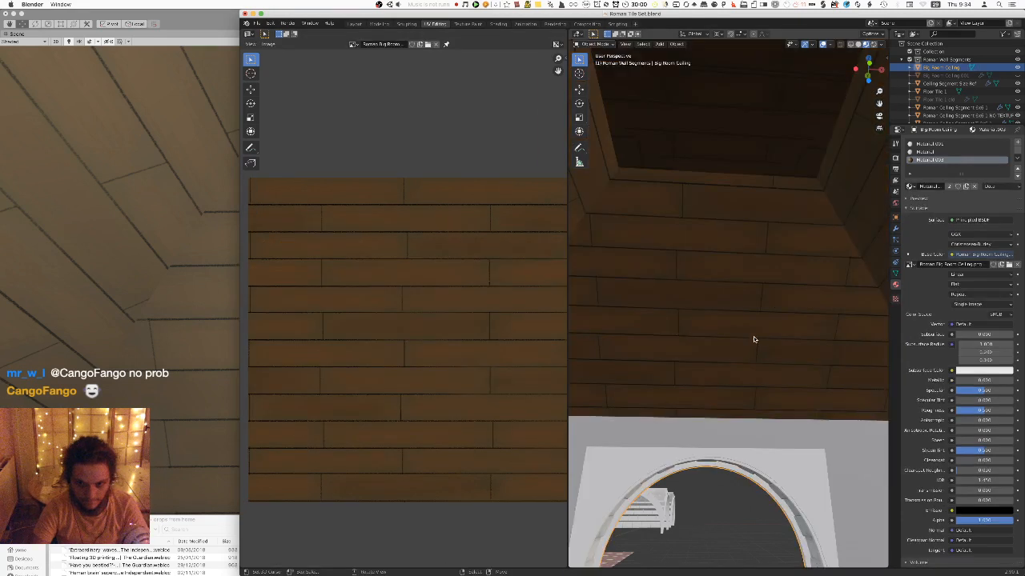
{"action": "scroll", "coordinate": [760, 333], "scroll_direction": "down", "scroll_amount": 3}
Widen the slopes' UVs slightly along the X axis and check the planks up close
{"action": "key", "text": "Tab"}
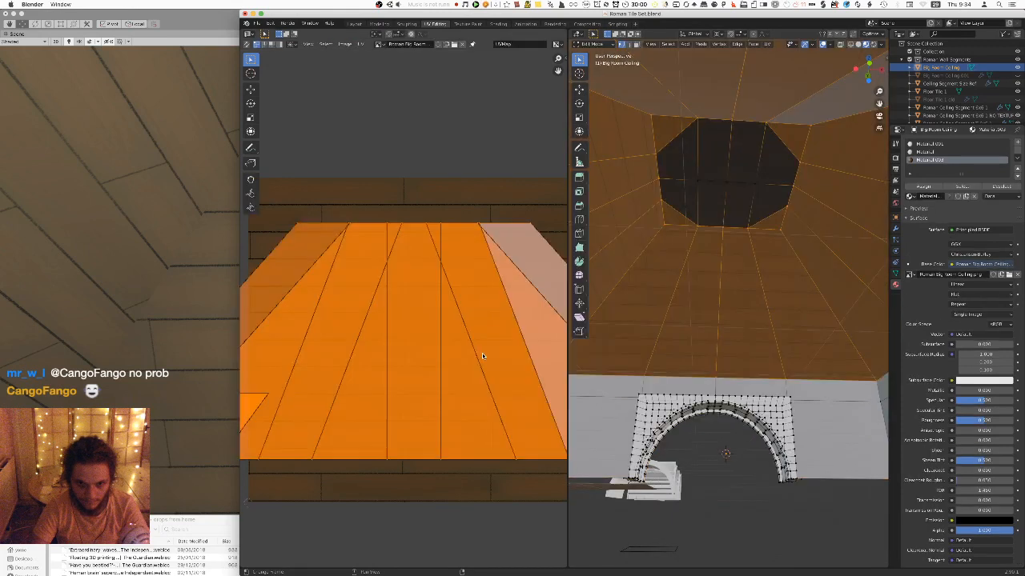
{"action": "key", "text": "s"}
{"action": "key", "text": "x"}
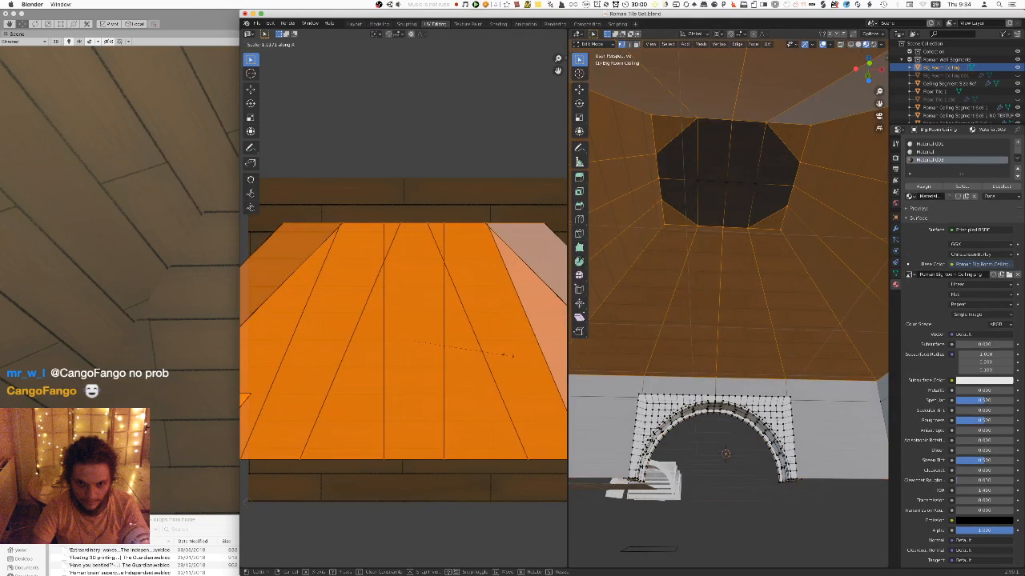
{"action": "left_click", "coordinate": [522, 336]}
{"action": "key", "text": "Tab"}
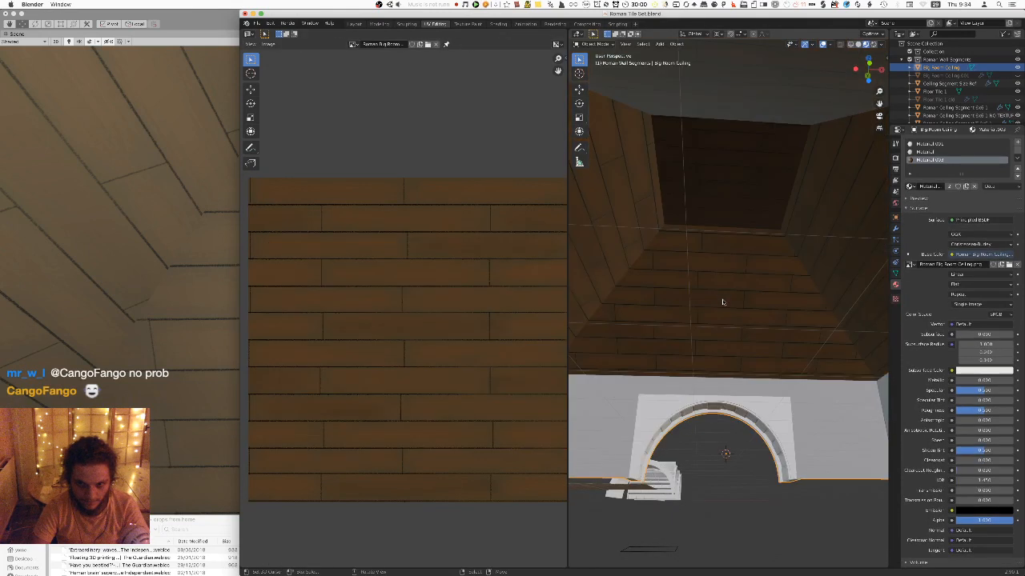
{"action": "scroll", "coordinate": [722, 302], "scroll_direction": "up", "scroll_amount": 2}
Fine-tune the slopes' UV scale along X once more, leave Edit Mode and save the Blender file
{"action": "key", "text": "Tab"}
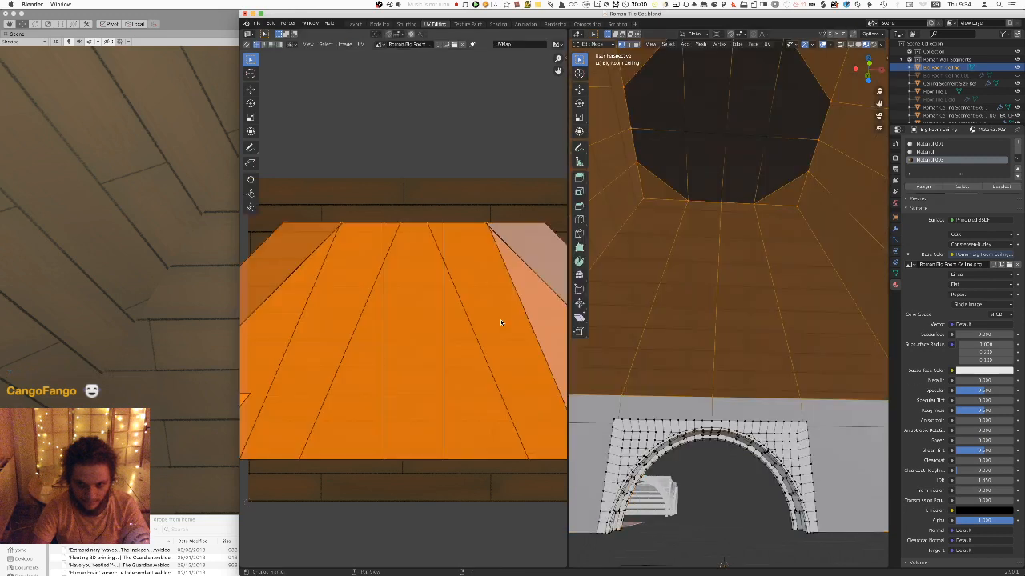
{"action": "key", "text": "s"}
{"action": "key", "text": "x"}
{"action": "left_click", "coordinate": [500, 320]}
{"action": "key", "text": "Tab"}
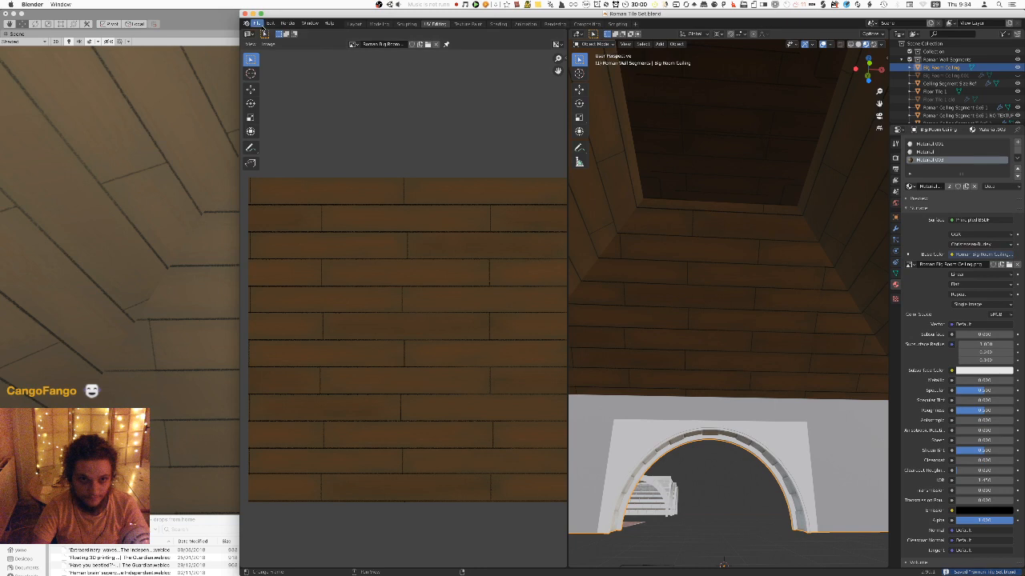
Export the model as an FBX file, keeping the suggested file name and folder
{"action": "left_click", "coordinate": [256, 24]}
{"action": "mouse_move", "coordinate": [280, 141]}
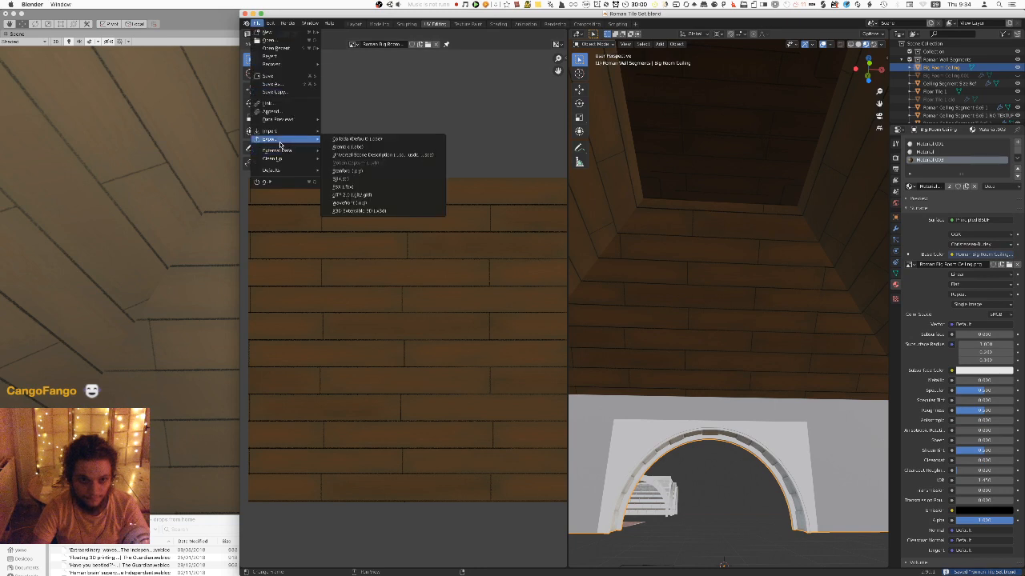
{"action": "left_click", "coordinate": [349, 187]}
{"action": "left_click", "coordinate": [869, 490]}
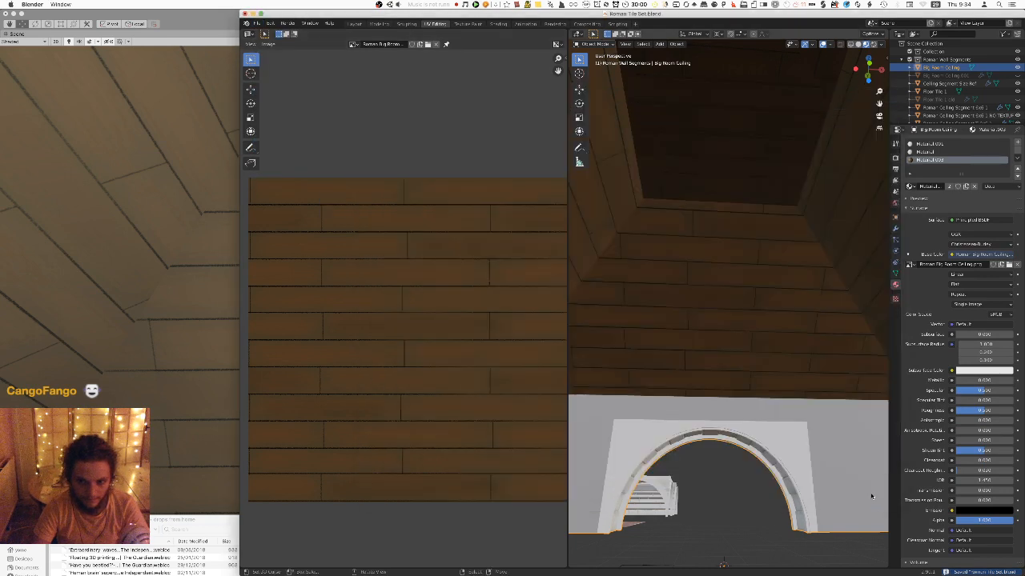
Switch to Unity and inspect the reimported ceiling planks, restoring the full editor layout when done
{"action": "key", "text": "super+Tab"}
{"action": "left_click", "coordinate": [128, 256]}
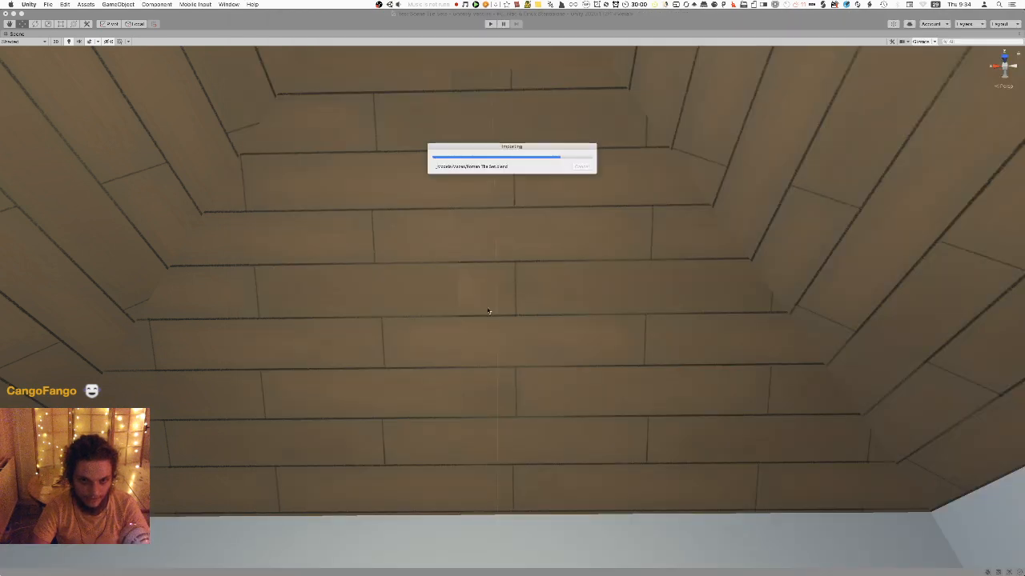
{"action": "key", "text": "s"}
{"action": "right_click_drag", "start_coordinate": [575, 284], "coordinate": [553, 286]}
{"action": "key", "text": "a"}
{"action": "key", "text": "shift+space"}
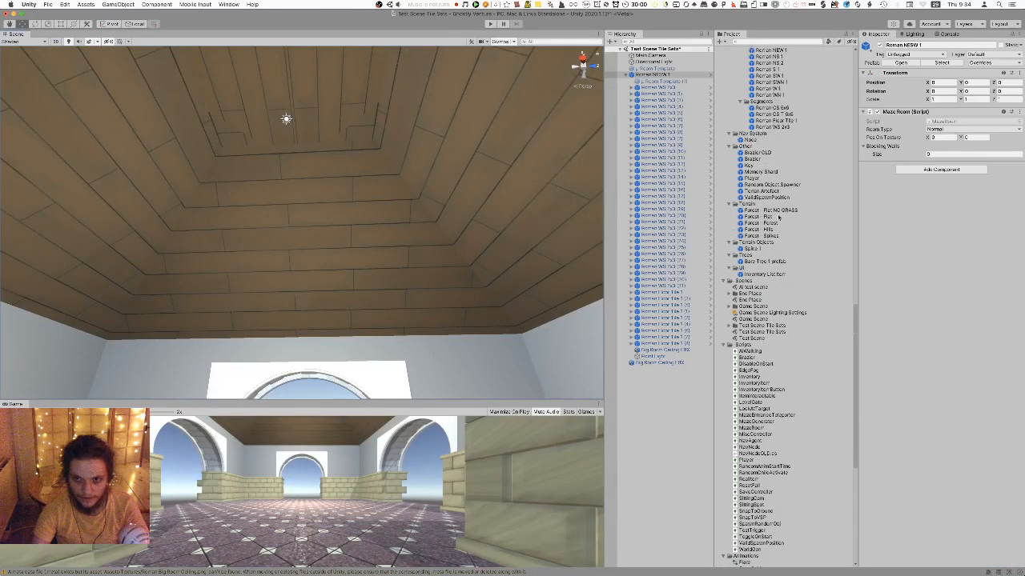
Create a material named Wood Ceiling in the Roman Tile Set folder under the Mazes models
{"action": "scroll", "coordinate": [752, 252], "scroll_direction": "up", "scroll_amount": 6}
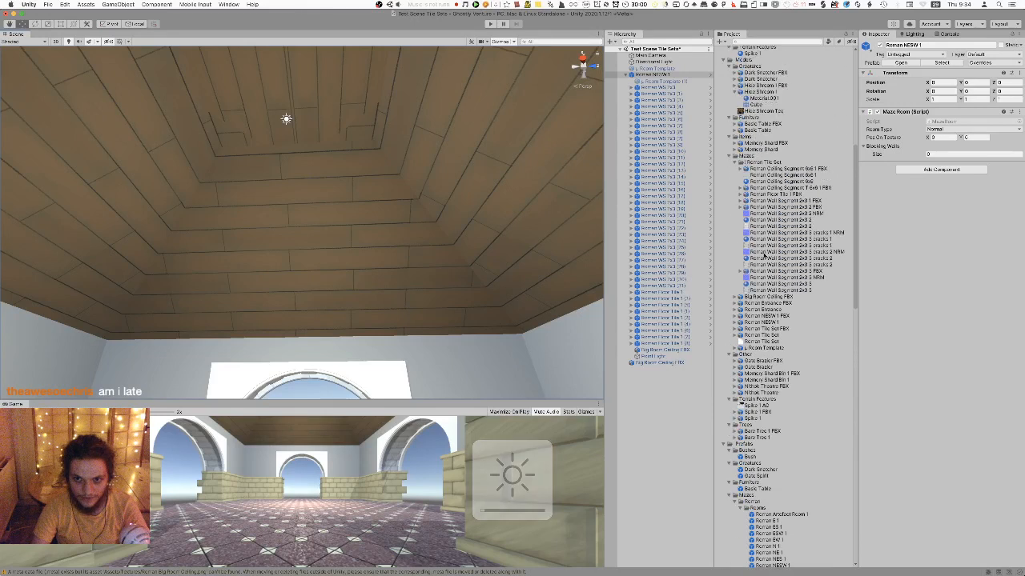
{"action": "right_click", "coordinate": [756, 212]}
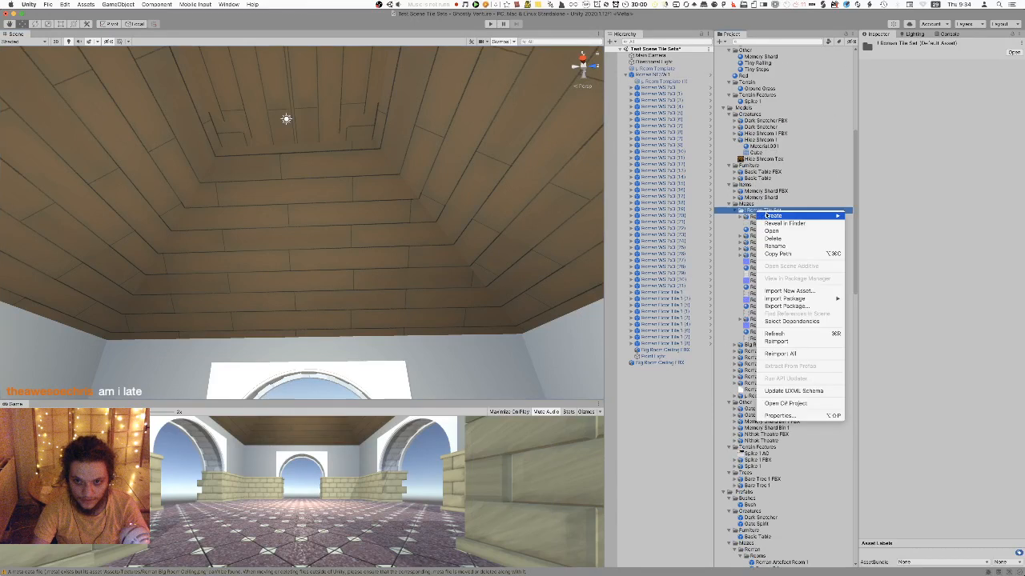
{"action": "mouse_move", "coordinate": [825, 216]}
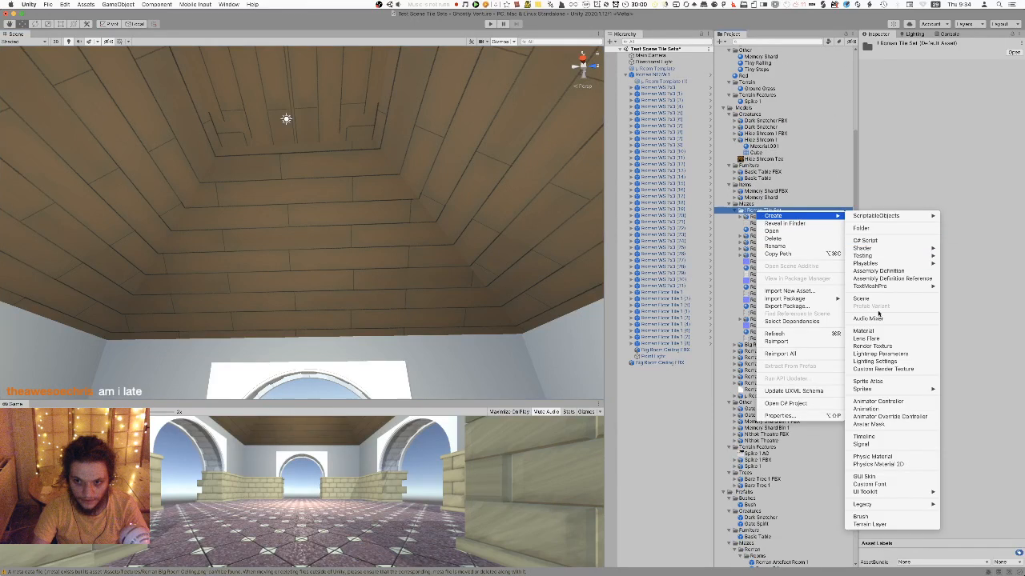
{"action": "left_click", "coordinate": [876, 330]}
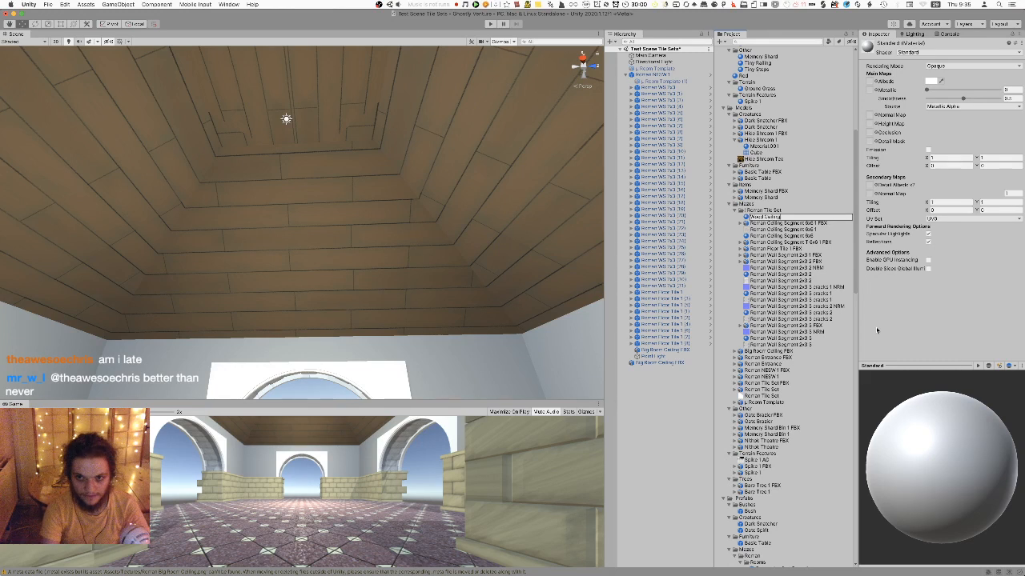
{"action": "key", "text": "Return"}
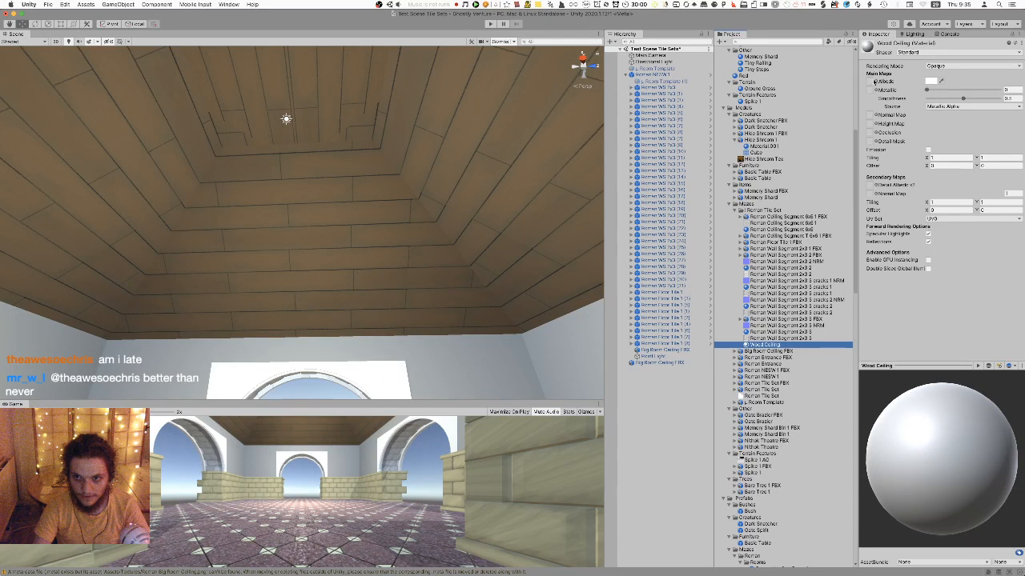
Assign the Roman Big Room Ceiling texture as the Wood Ceiling material's albedo map
{"action": "left_click", "coordinate": [872, 81]}
{"action": "type", "text": "big"}
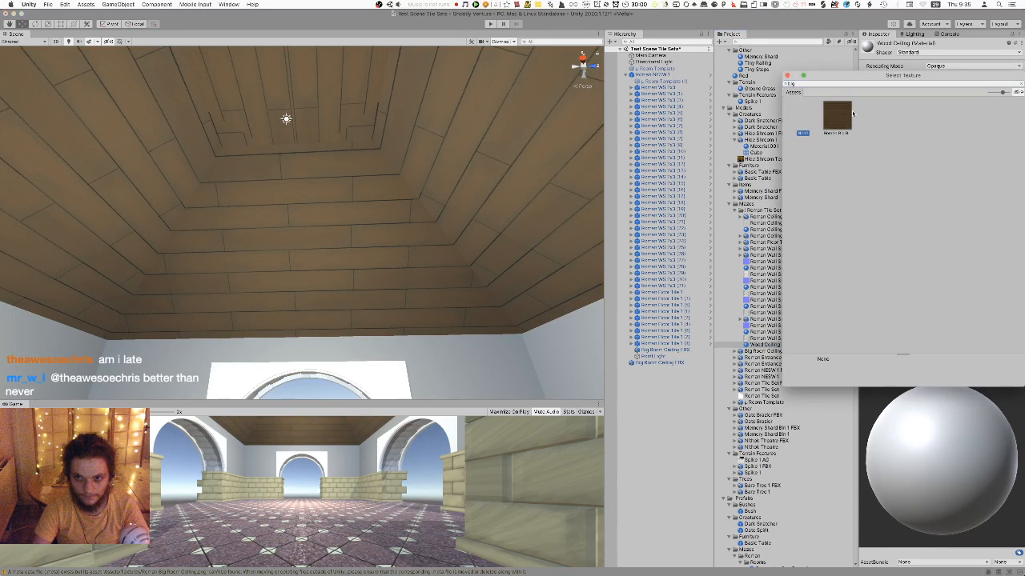
{"action": "left_click", "coordinate": [839, 117]}
{"action": "double_click", "coordinate": [839, 117]}
Change the Wood Ceiling material's shader to Legacy Shaders/Bumped Diffuse
{"action": "left_click", "coordinate": [947, 51]}
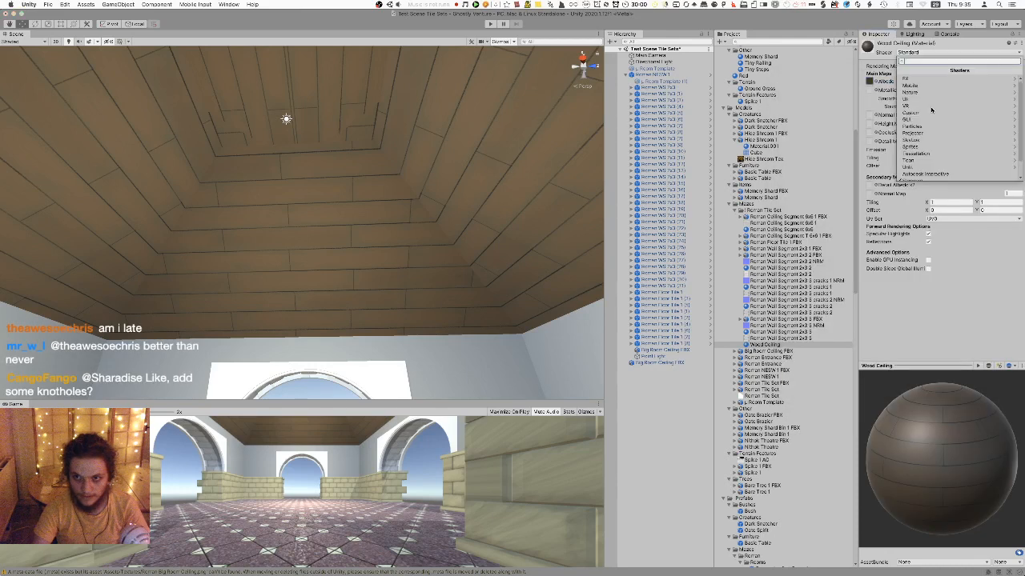
{"action": "scroll", "coordinate": [934, 169], "scroll_direction": "down", "scroll_amount": 2}
{"action": "left_click", "coordinate": [927, 178]}
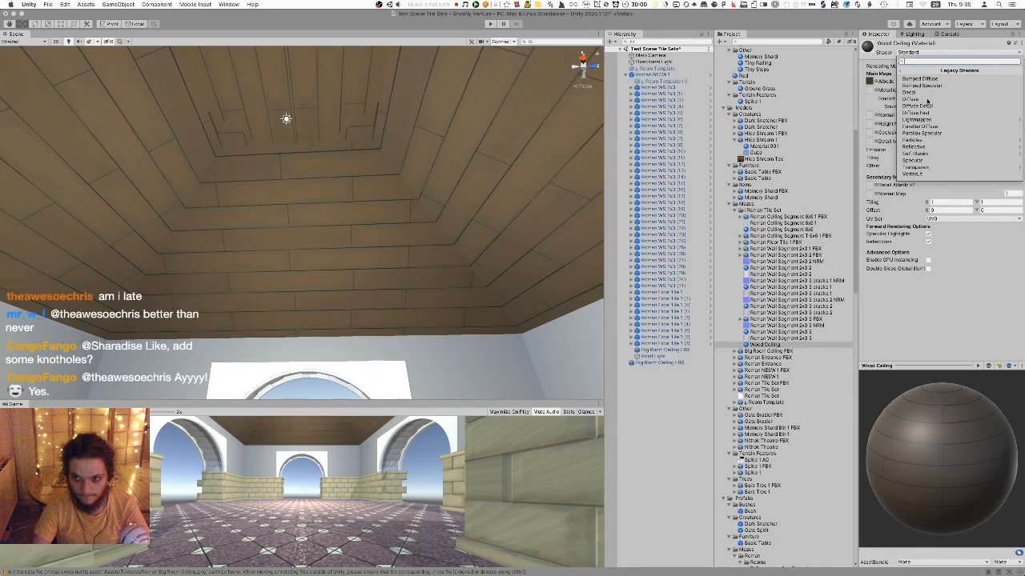
{"action": "left_click", "coordinate": [920, 79]}
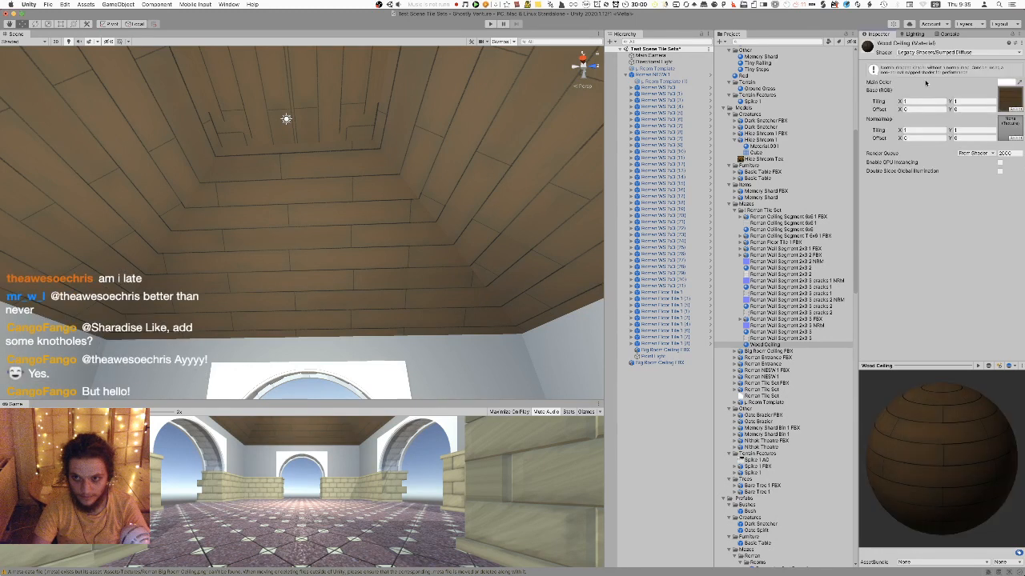
Apply the Wood Ceiling material to the plank surfaces of the ceiling in the scene and view them up close
{"action": "left_click_drag", "start_coordinate": [783, 343], "coordinate": [446, 253]}
{"action": "key", "text": "w"}
{"action": "right_click_drag", "start_coordinate": [428, 240], "coordinate": [467, 232]}
Locate the material's base texture in the project, duplicate it and name the copy Roman Big Room Ceiling NRM
{"action": "left_click", "coordinate": [1013, 106]}
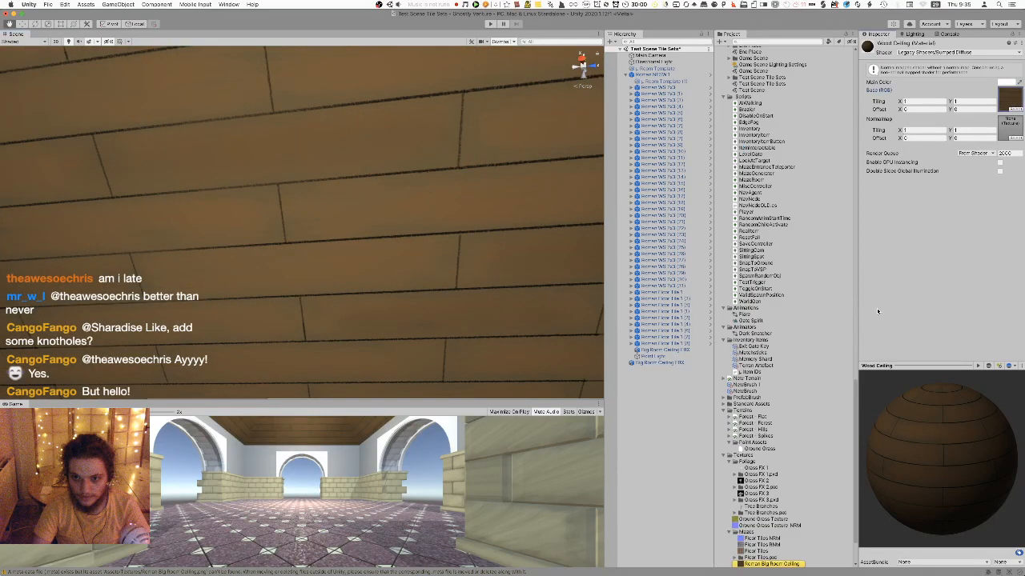
{"action": "left_click", "coordinate": [767, 516]}
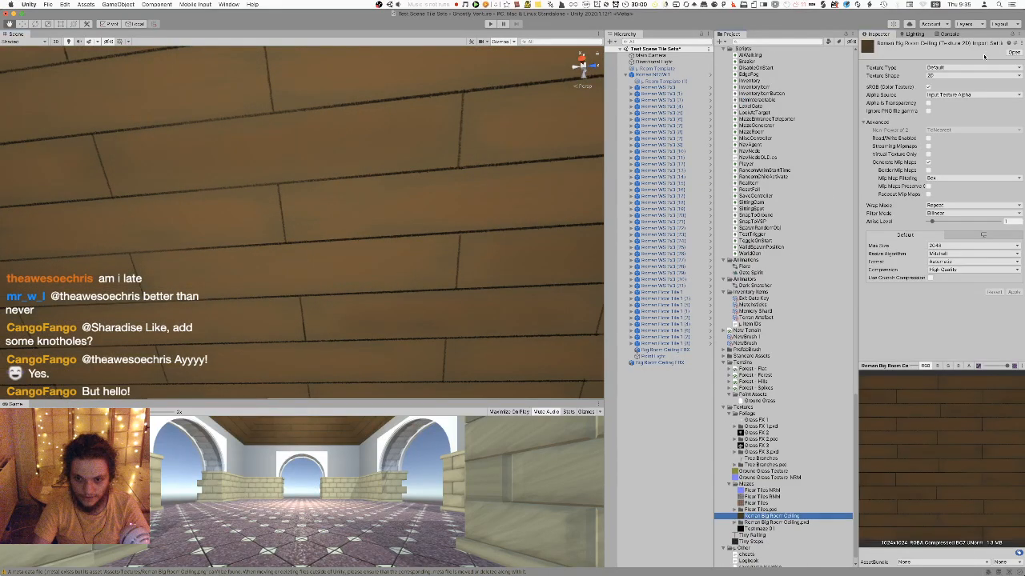
{"action": "key", "text": "super+d"}
{"action": "key", "text": "Return"}
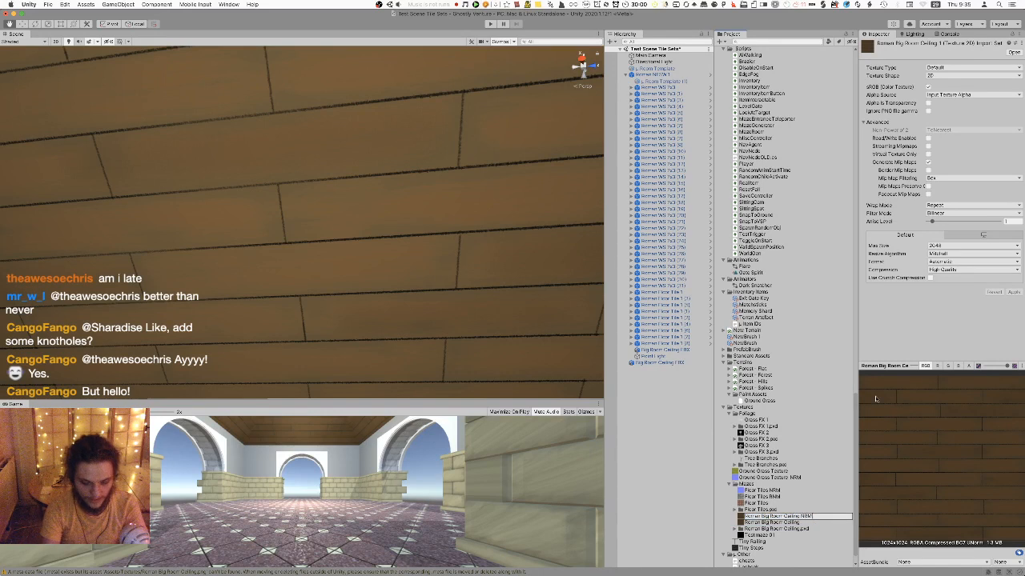
{"action": "type", "text": "NRM"}
{"action": "key", "text": "Return"}
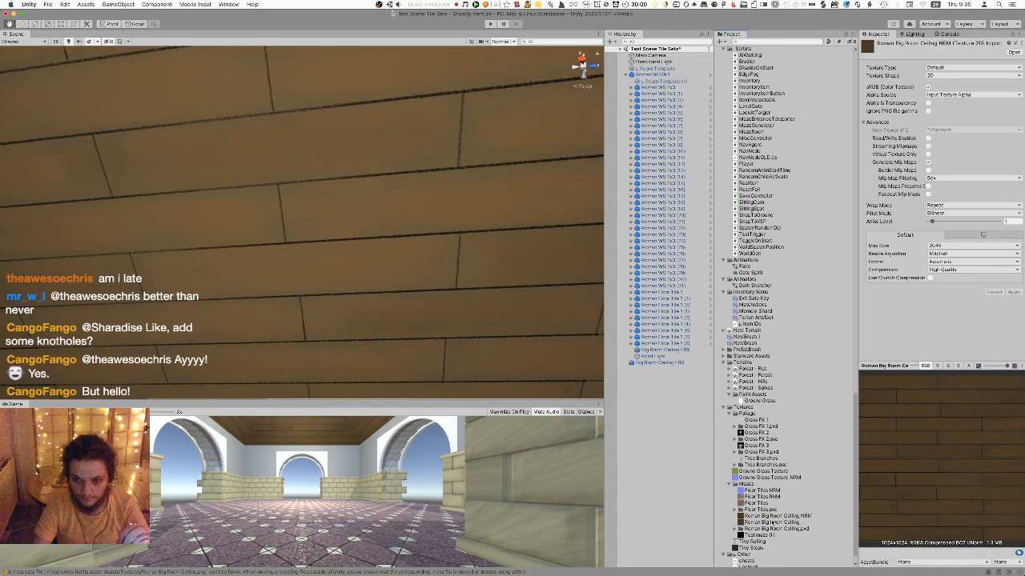
Set the Roman Big Room Ceiling NRM texture's type to Normal map and enable Create from Grayscale
{"action": "left_click", "coordinate": [771, 516]}
{"action": "left_click", "coordinate": [944, 68]}
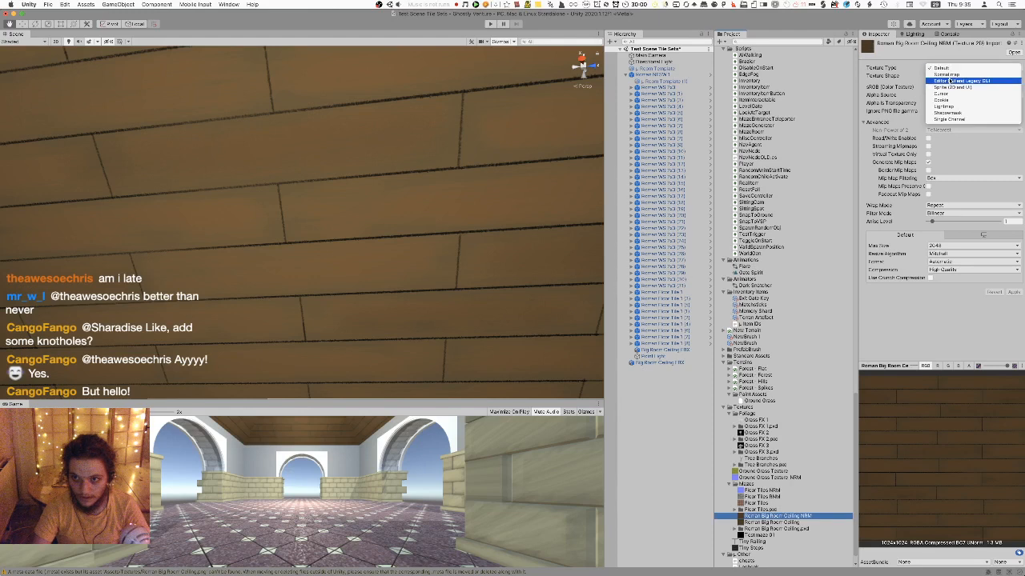
{"action": "left_click", "coordinate": [950, 76]}
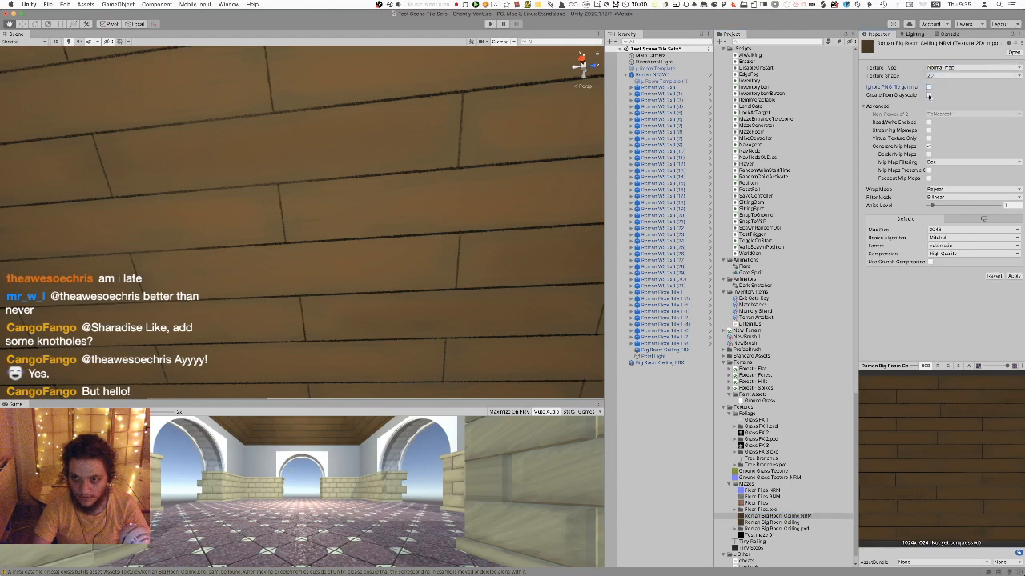
{"action": "left_click", "coordinate": [928, 96]}
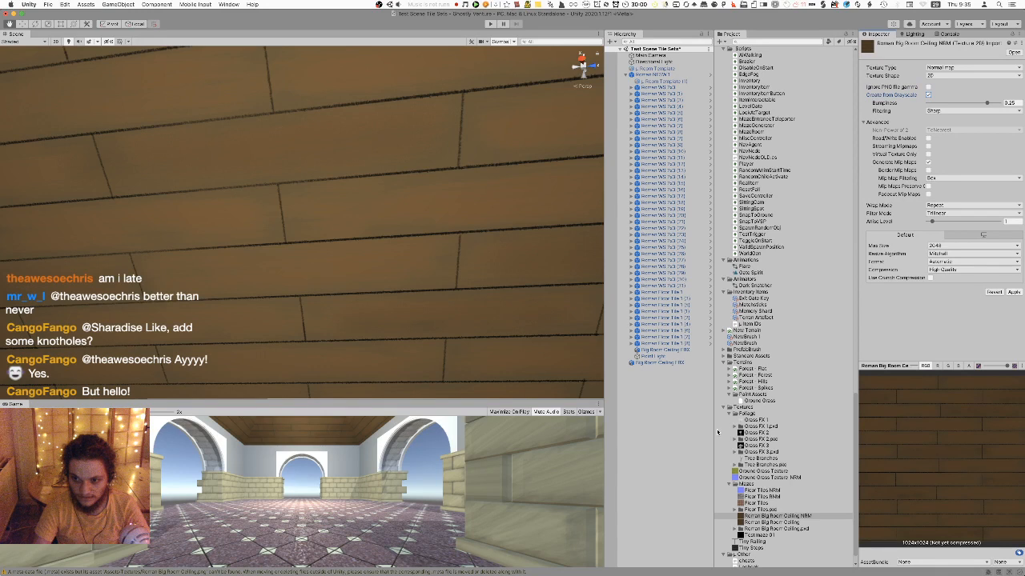
Assign Roman Big Room Ceiling NRM as the Wood Ceiling material's normal map and check the relief on the ceiling
{"action": "left_click", "coordinate": [406, 270]}
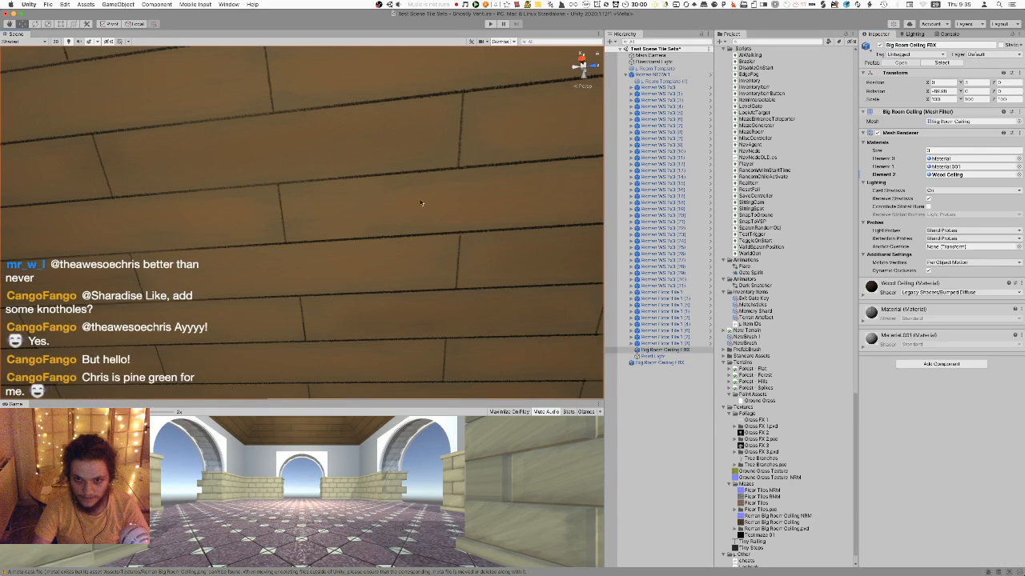
{"action": "left_click", "coordinate": [888, 293]}
{"action": "left_click_drag", "start_coordinate": [756, 515], "coordinate": [1011, 362]}
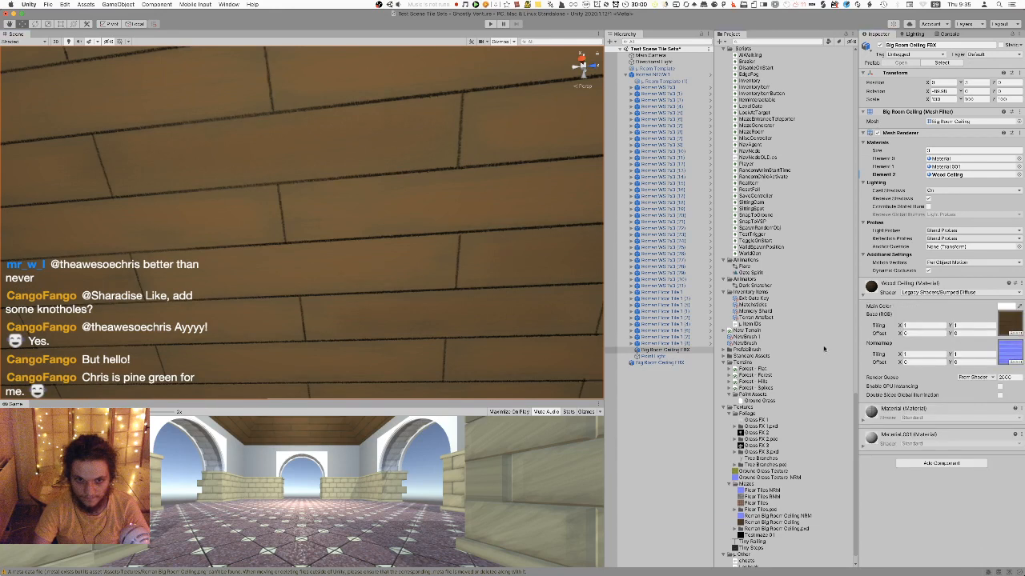
{"action": "right_click_drag", "start_coordinate": [377, 251], "coordinate": [253, 275]}
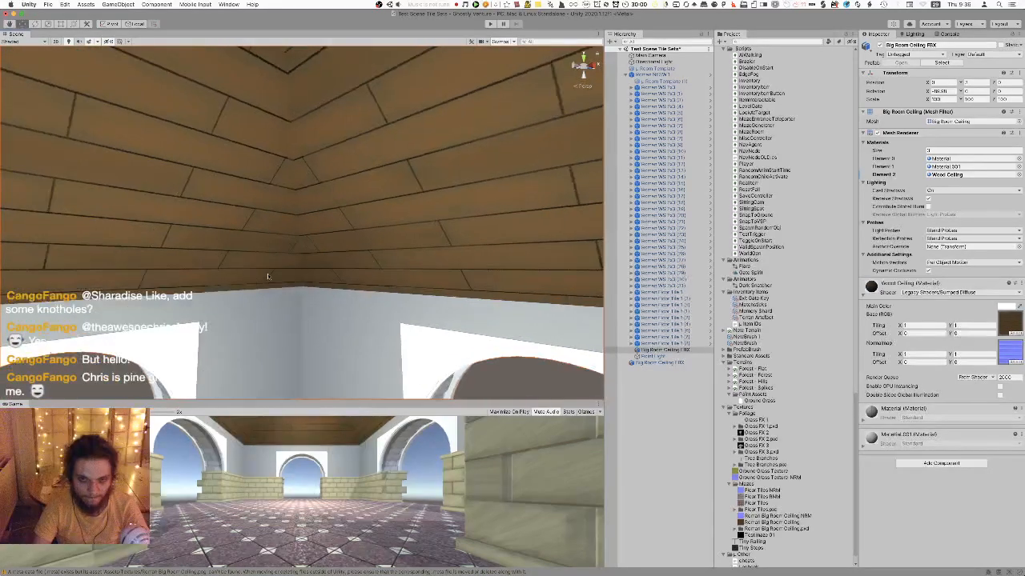
{"action": "right_click_drag", "start_coordinate": [392, 275], "coordinate": [340, 184]}
Switch to Blender, select all faces of the ceiling's flat centre panel in Edit Mode and assign them Material.001, then return to Object Mode
{"action": "key", "text": "super+Tab"}
{"action": "key", "text": "super+Tab"}
{"action": "key", "text": "super+Tab"}
{"action": "key", "text": "super+Tab"}
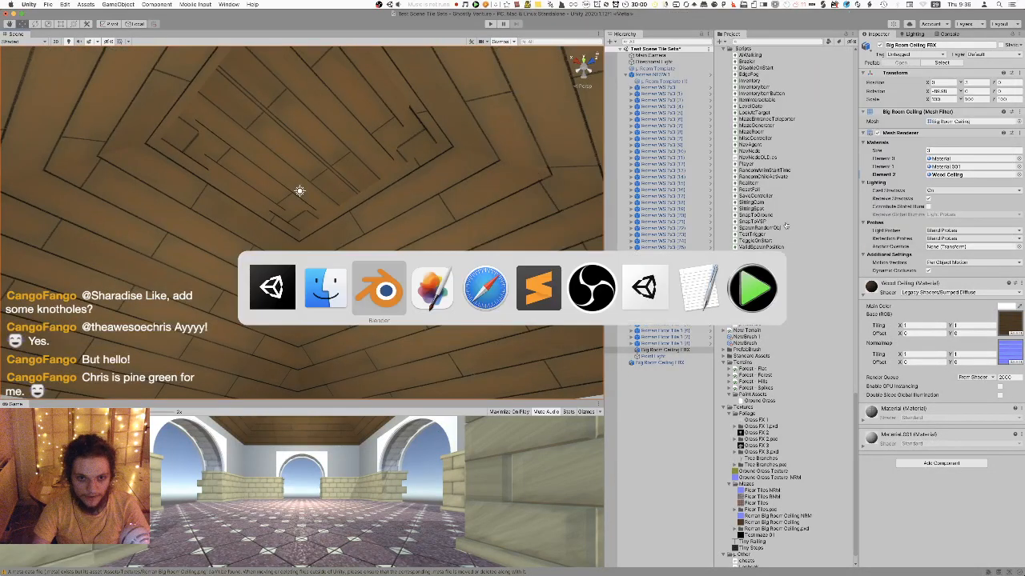
{"action": "key", "text": "Tab"}
{"action": "key", "text": "alt+a"}
{"action": "key", "text": "3"}
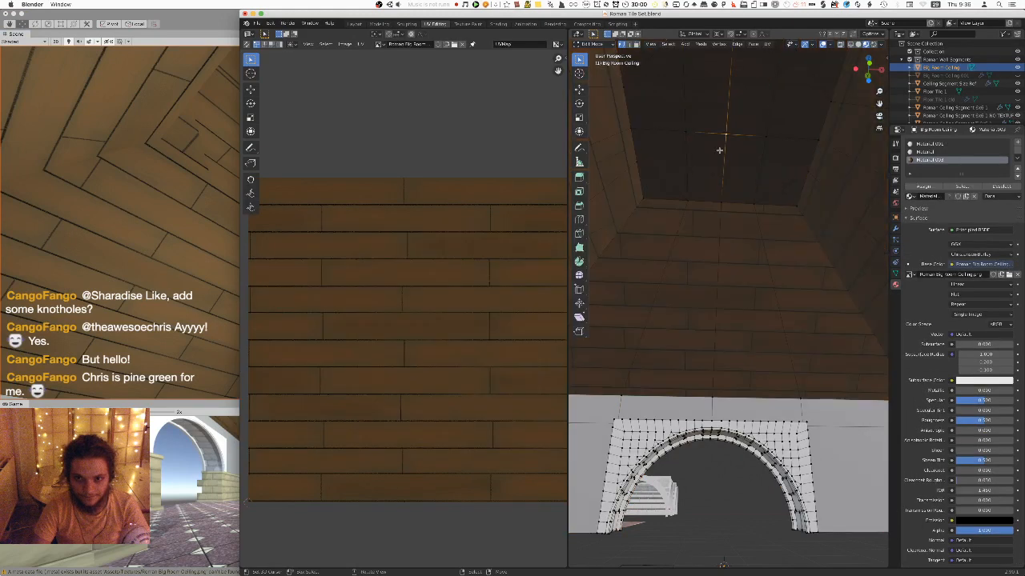
{"action": "left_click", "coordinate": [661, 185]}
{"action": "left_click", "coordinate": [667, 163], "text": "shift"}
{"action": "left_click", "coordinate": [706, 166], "text": "shift"}
{"action": "left_click", "coordinate": [745, 167], "text": "shift"}
{"action": "left_click", "coordinate": [786, 165], "text": "shift"}
{"action": "middle_click_drag", "start_coordinate": [786, 166], "coordinate": [769, 349]}
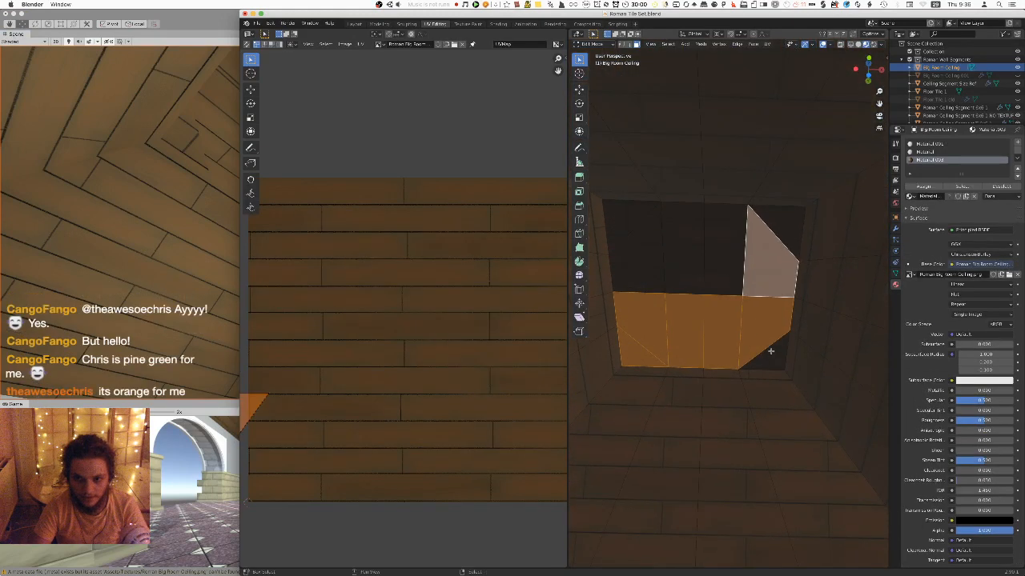
{"action": "left_click", "coordinate": [770, 349], "text": "shift"}
{"action": "left_click", "coordinate": [778, 220], "text": "shift"}
{"action": "left_click", "coordinate": [727, 249], "text": "shift"}
{"action": "left_click", "coordinate": [683, 252], "text": "shift"}
{"action": "left_click", "coordinate": [623, 220], "text": "shift"}
{"action": "left_click", "coordinate": [929, 144]}
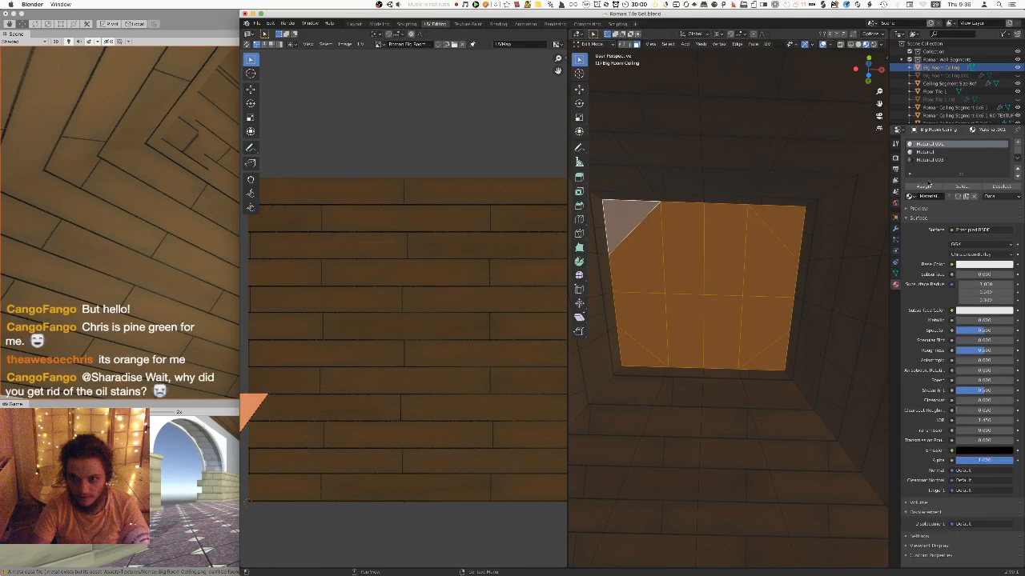
{"action": "left_click", "coordinate": [924, 186]}
{"action": "key", "text": "Tab"}
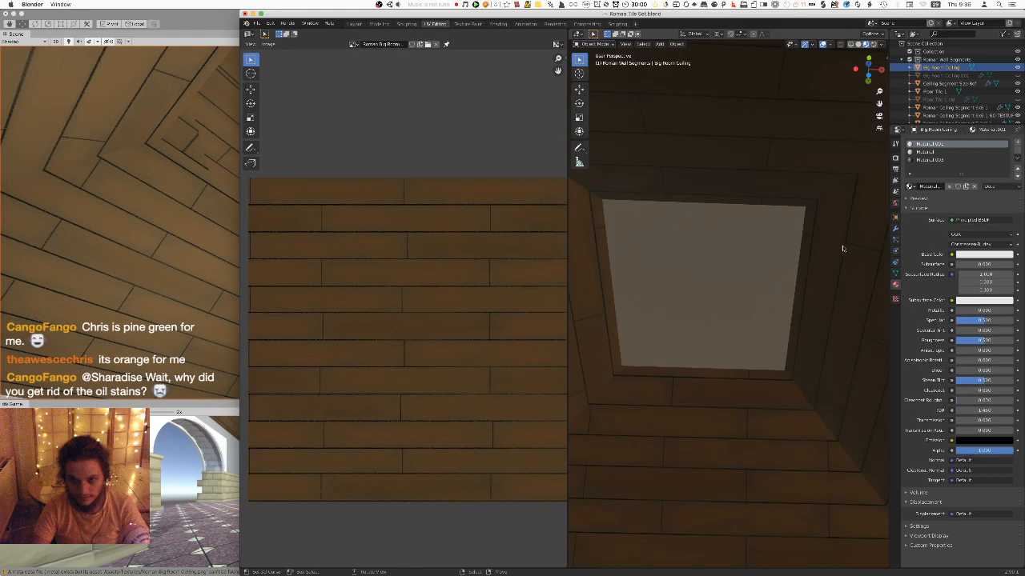
Save the Blender file and export the ceiling as FBX over the existing Big Room Ceiling FBX.fbx
{"action": "key", "text": "super+s"}
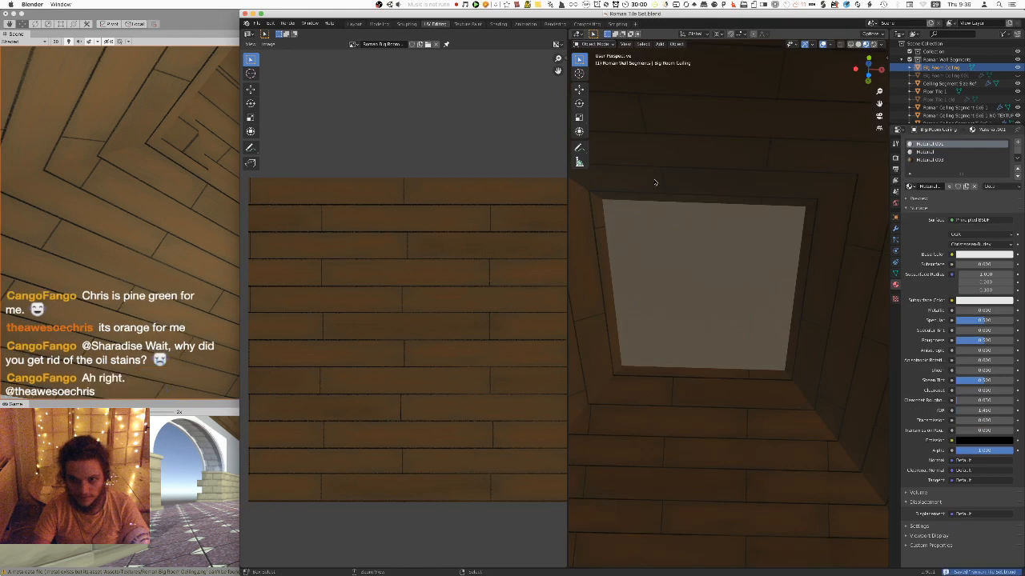
{"action": "left_click", "coordinate": [257, 25]}
{"action": "mouse_move", "coordinate": [274, 141]}
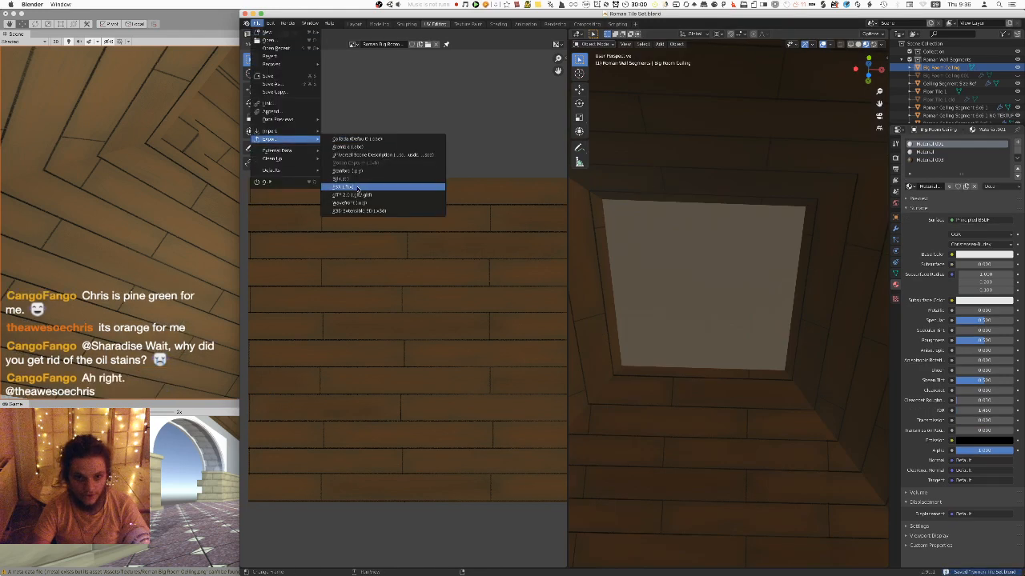
{"action": "left_click", "coordinate": [357, 187]}
{"action": "left_click", "coordinate": [868, 491]}
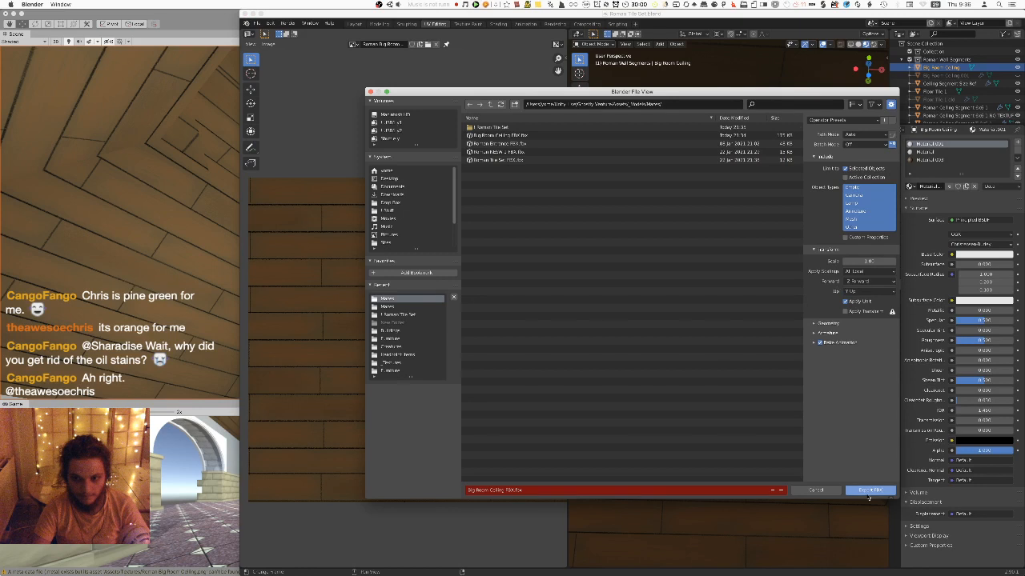
Switch back to Unity and examine the updated ceiling with its plain centre panel in the maximized scene view
{"action": "key", "text": "super+Tab"}
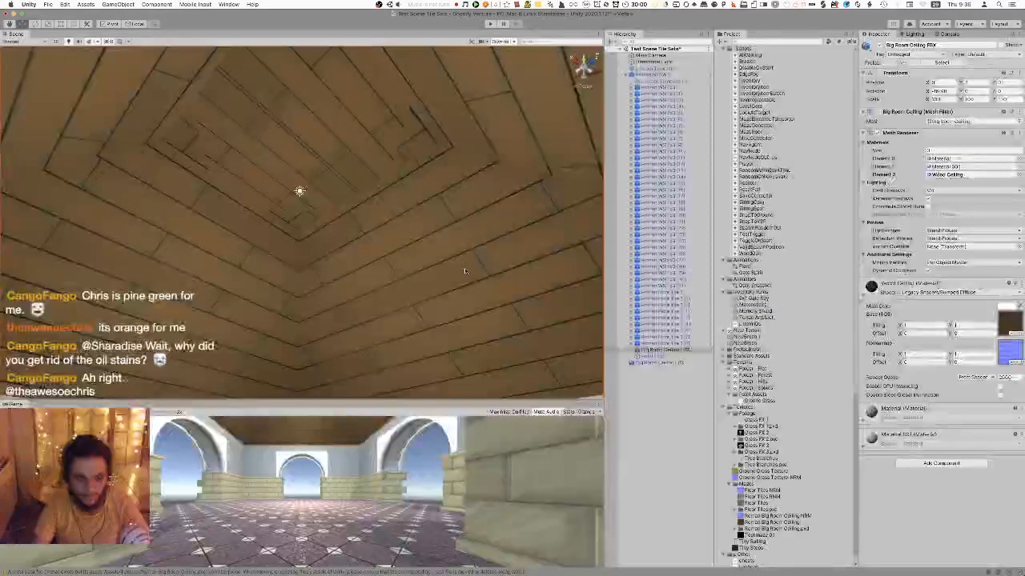
{"action": "right_click_drag", "start_coordinate": [357, 259], "coordinate": [254, 276]}
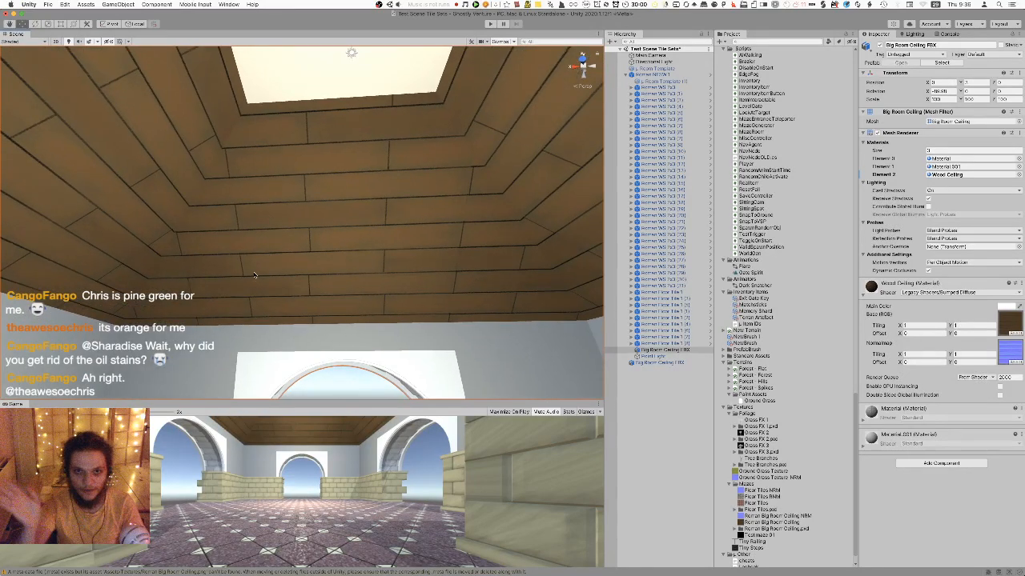
{"action": "right_click_drag", "start_coordinate": [313, 237], "coordinate": [160, 230]}
{"action": "key", "text": "shift+space"}
{"action": "key", "text": "s"}
{"action": "right_click_drag", "start_coordinate": [428, 217], "coordinate": [476, 245]}
{"action": "key", "text": "w"}
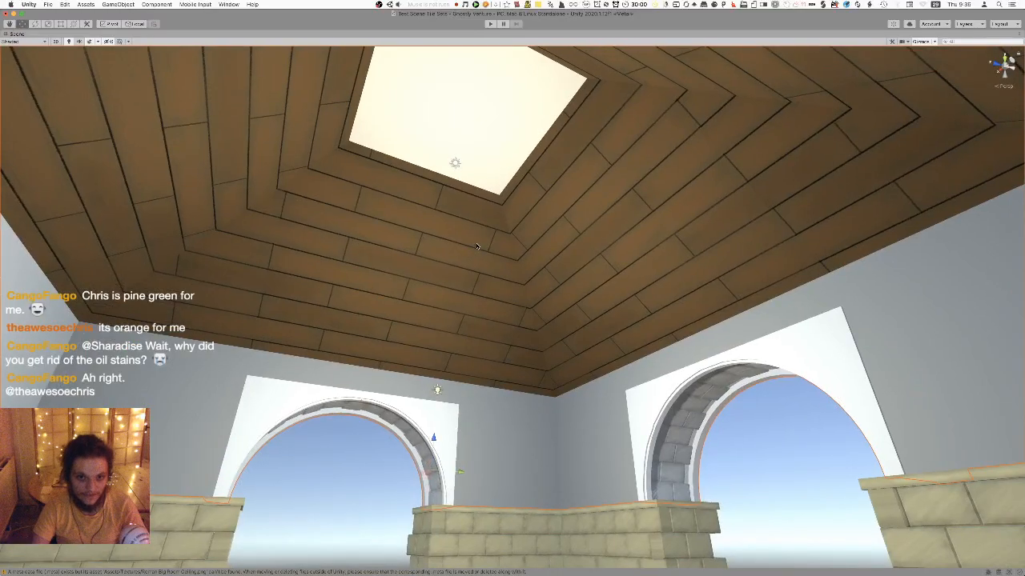
Compare the ceiling with scene lighting off and on, leaving the lighting on
{"action": "right_click_drag", "start_coordinate": [435, 156], "coordinate": [459, 218]}
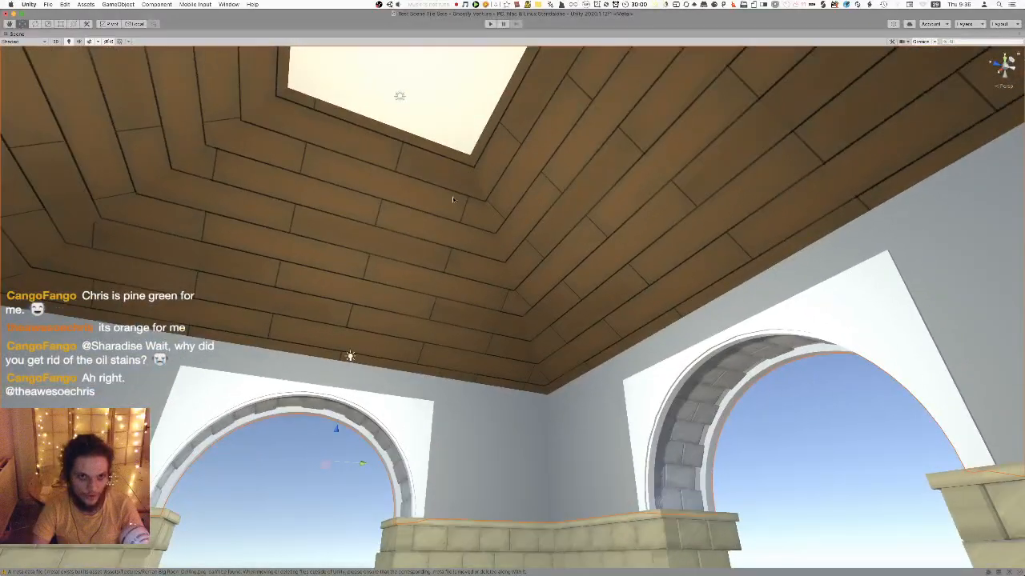
{"action": "left_click", "coordinate": [71, 42]}
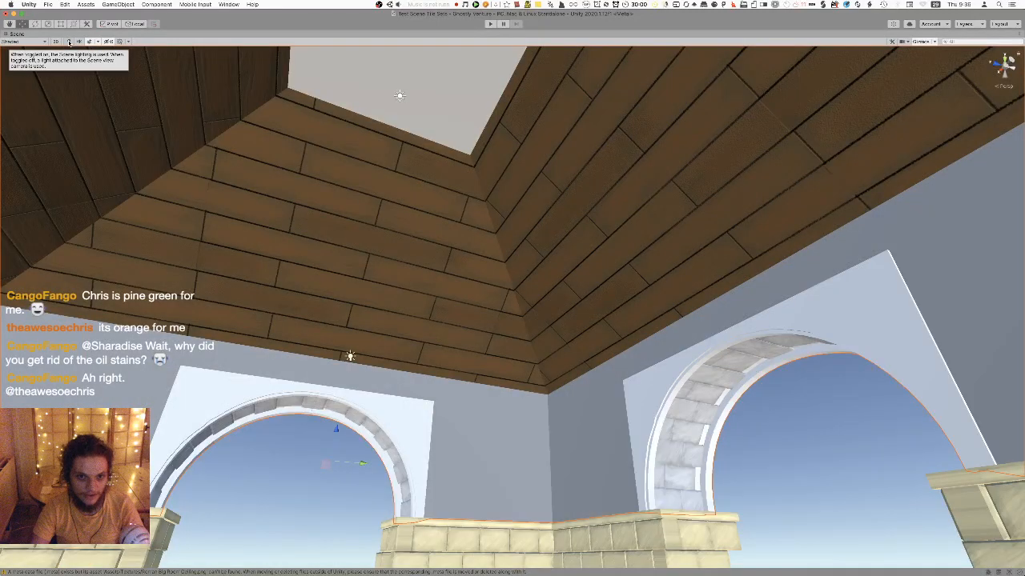
{"action": "left_click", "coordinate": [70, 42]}
{"action": "right_click_drag", "start_coordinate": [797, 431], "coordinate": [823, 418]}
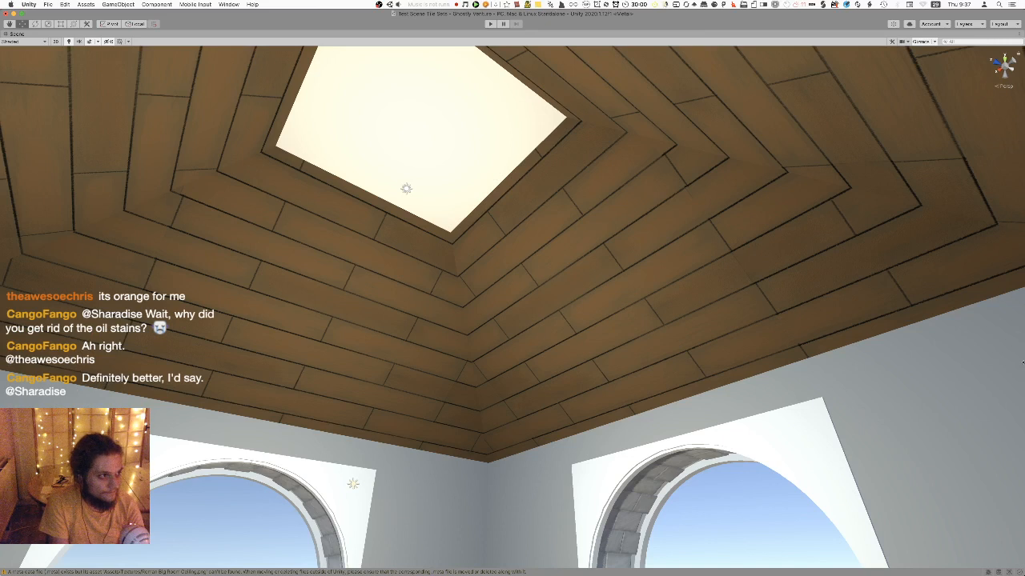
Examine the ceiling's wooden planks up close, and restore the scene view from maximized to the full editor layout
{"action": "key", "text": "w"}
{"action": "right_click_drag", "start_coordinate": [774, 297], "coordinate": [799, 265]}
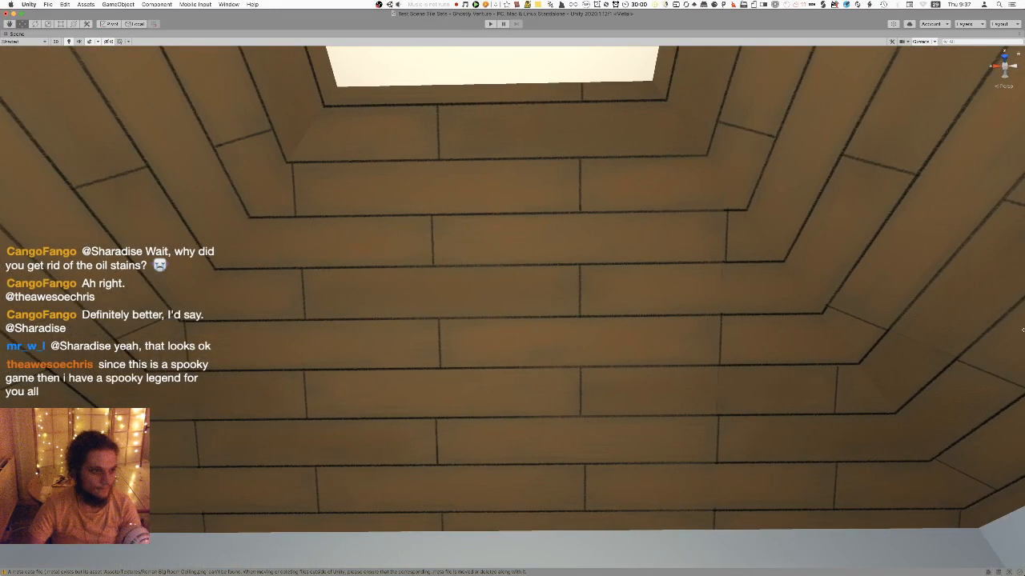
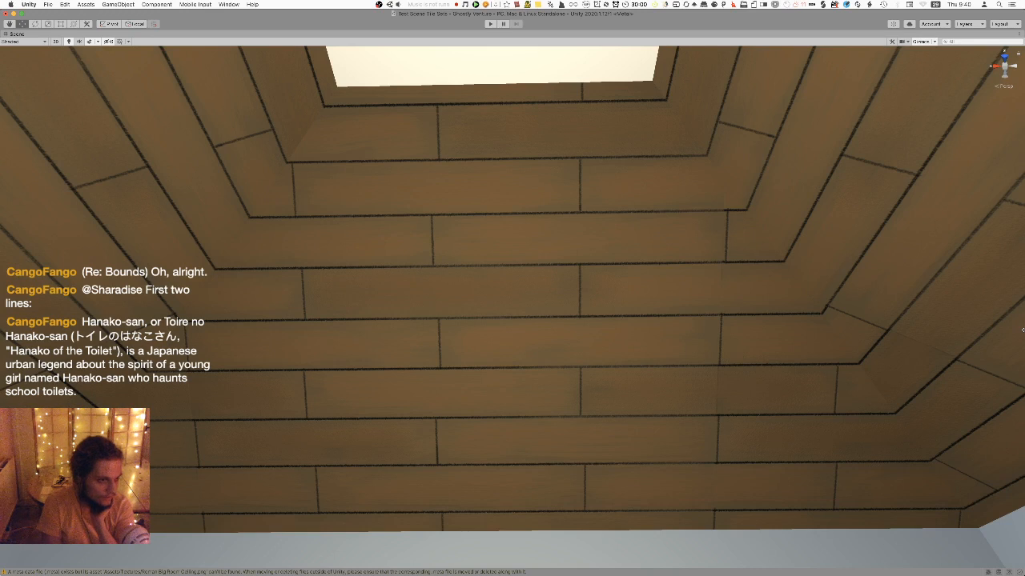
{"action": "key", "text": "shift+space"}
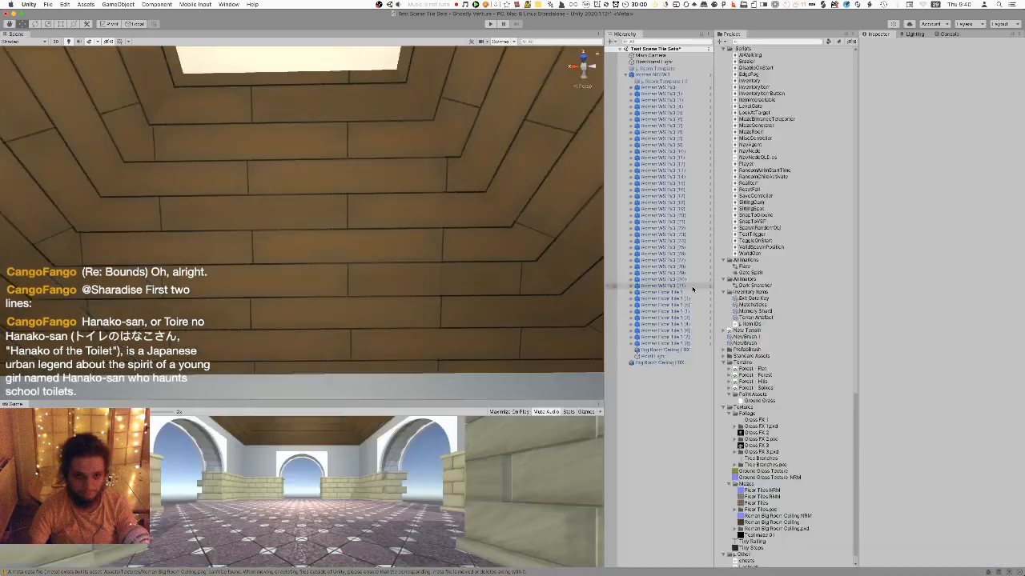
{"action": "right_click_drag", "start_coordinate": [141, 232], "coordinate": [108, 269]}
Switch to Pixelmator Pro and add a new empty layer above Colouring 2 in the Roman Big Room Ceiling texture
{"action": "key", "text": "super+Tab"}
{"action": "key", "text": "super+Tab"}
{"action": "key", "text": "super+Tab"}
{"action": "key", "text": "super+Tab"}
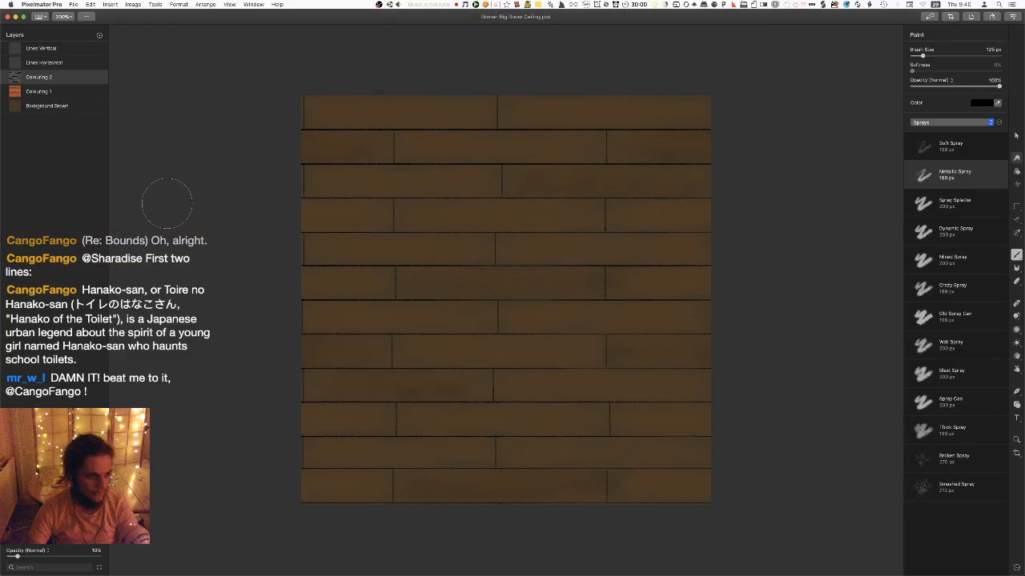
{"action": "key", "text": "XF86MonBrightnessUp"}
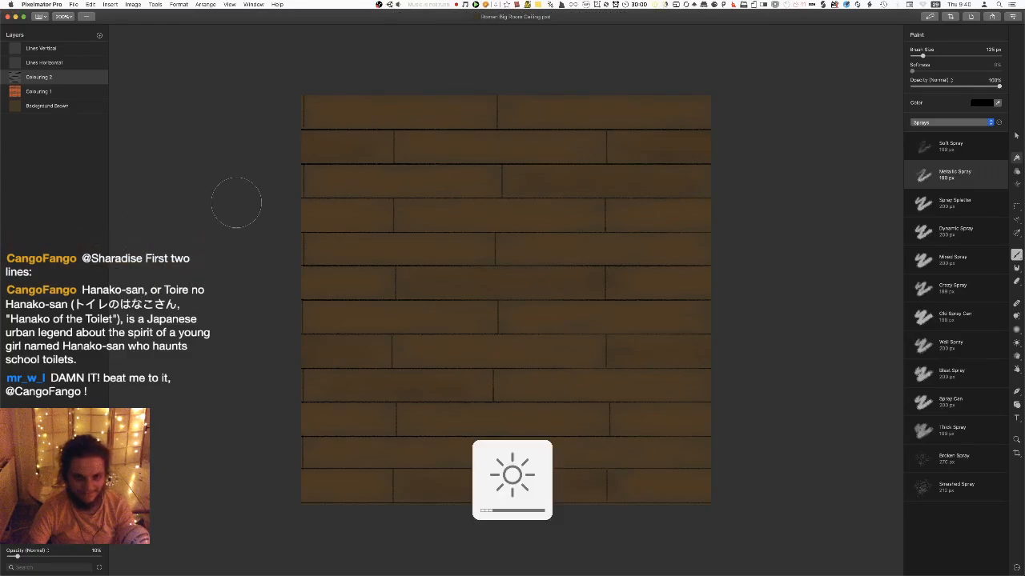
{"action": "right_click", "coordinate": [58, 146]}
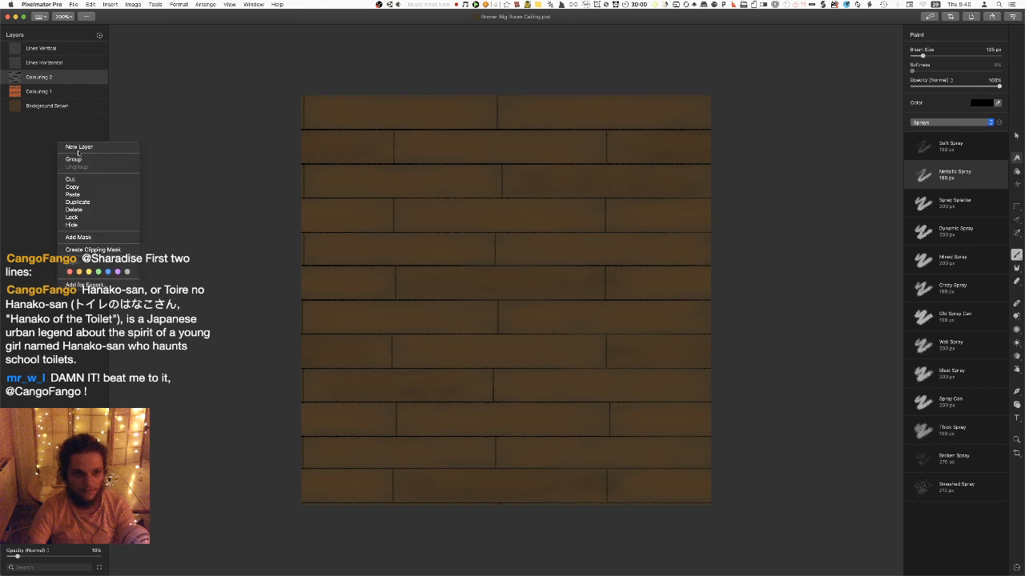
{"action": "left_click", "coordinate": [35, 210]}
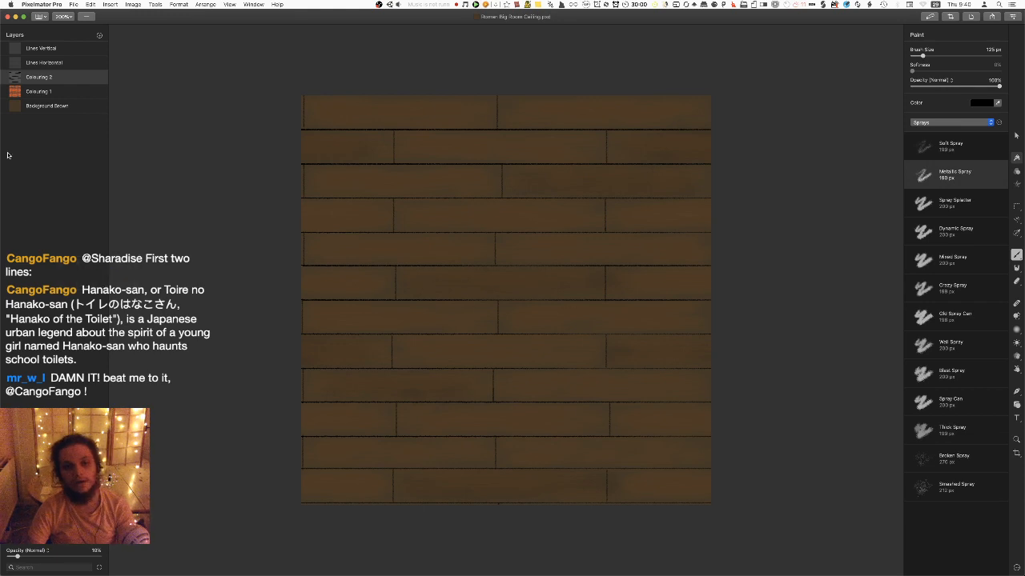
{"action": "right_click", "coordinate": [55, 149]}
{"action": "left_click", "coordinate": [64, 153]}
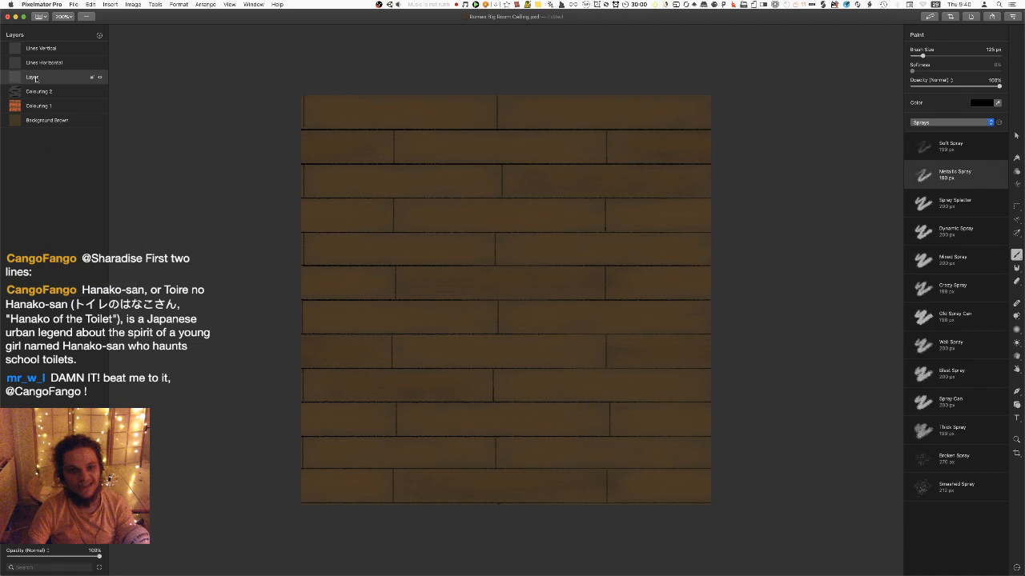
Move the new layer beneath Colouring 2 and rename it Colouring 3
{"action": "left_click_drag", "start_coordinate": [35, 79], "coordinate": [36, 92]}
{"action": "double_click", "coordinate": [32, 92]}
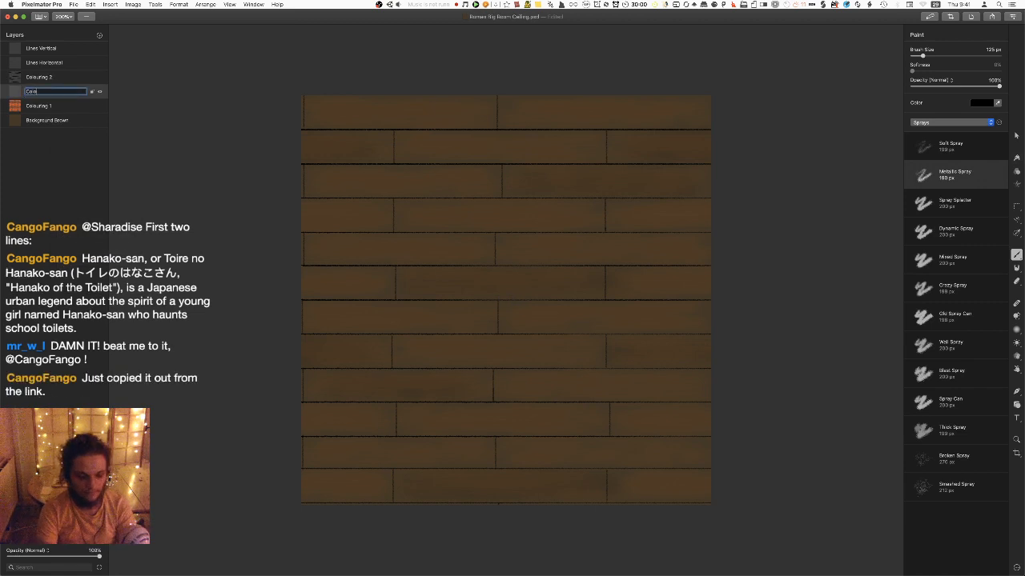
{"action": "type", "text": "Colouring 3"}
{"action": "key", "text": "Return"}
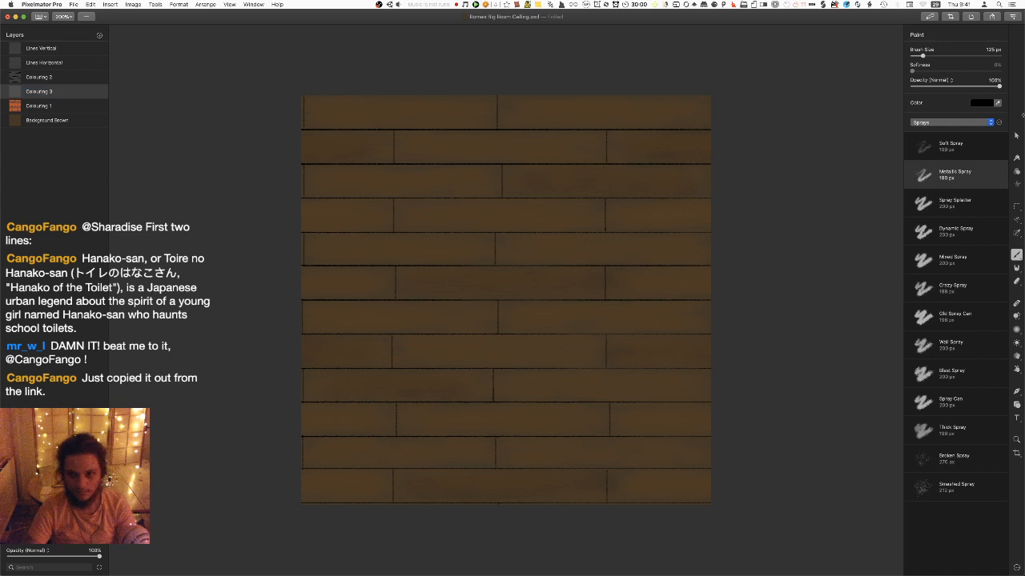
Set the paint colour to a bright yellow-green
{"action": "left_click", "coordinate": [983, 104]}
{"action": "left_click_drag", "start_coordinate": [944, 202], "coordinate": [931, 207]}
{"action": "left_click", "coordinate": [941, 173]}
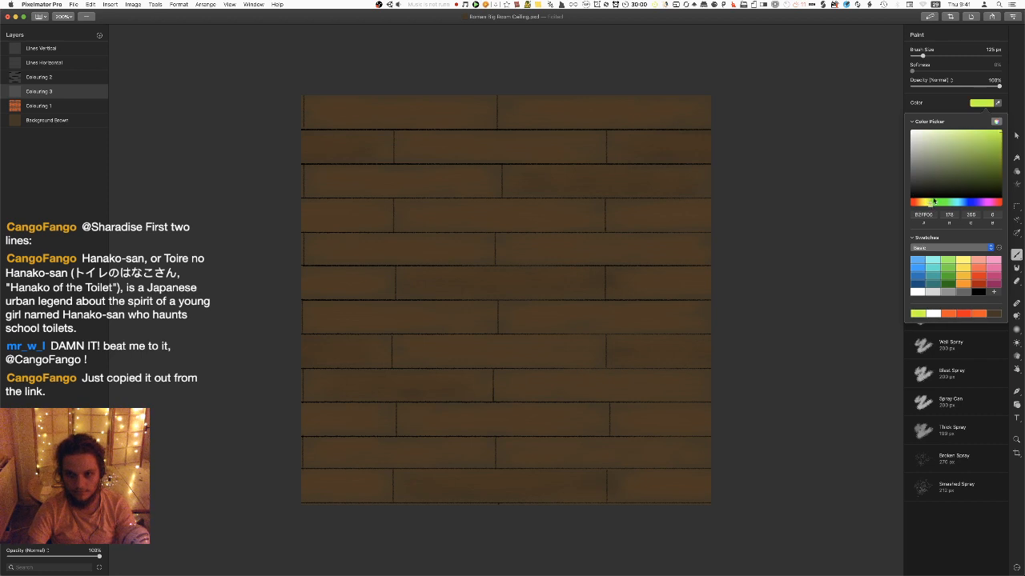
{"action": "mouse_move", "coordinate": [991, 167]}
{"action": "left_mouse_down"}
{"action": "mouse_move", "coordinate": [1012, 163]}
{"action": "mouse_move", "coordinate": [1014, 133]}
{"action": "left_mouse_up"}
{"action": "left_click", "coordinate": [500, 276]}
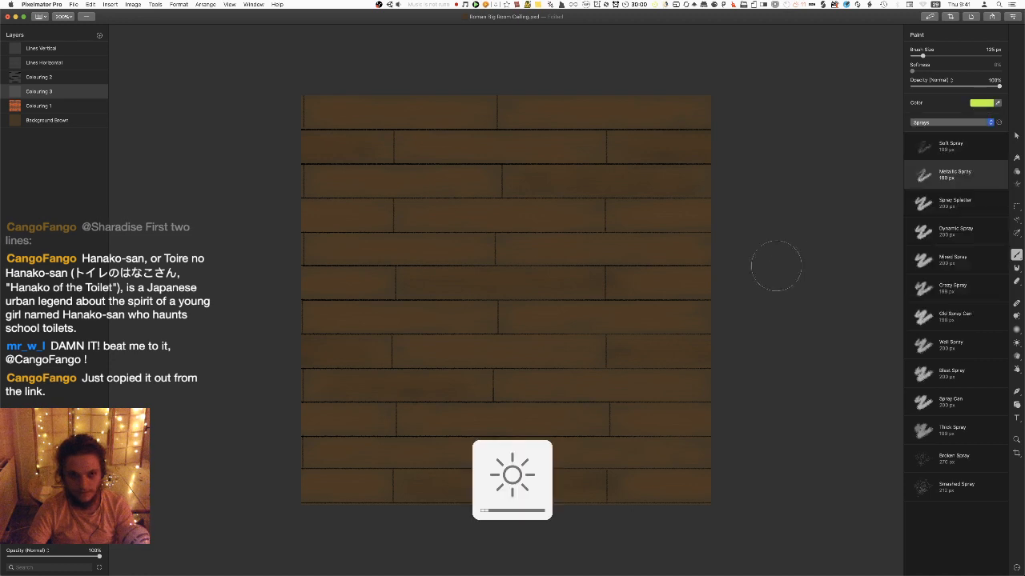
Try yellow-green strokes with the Metallic Spray and Thick Spray brushes on Colouring 3, undoing each one
{"action": "left_click_drag", "start_coordinate": [499, 276], "coordinate": [492, 455]}
{"action": "key", "text": "super+z"}
{"action": "mouse_move", "coordinate": [305, 248]}
{"action": "left_mouse_down"}
{"action": "mouse_move", "coordinate": [528, 247]}
{"action": "mouse_move", "coordinate": [621, 280]}
{"action": "mouse_move", "coordinate": [368, 416]}
{"action": "left_mouse_up"}
{"action": "key", "text": "super+z"}
{"action": "left_click", "coordinate": [952, 429]}
{"action": "left_click_drag", "start_coordinate": [704, 347], "coordinate": [551, 348]}
{"action": "key", "text": "super+z"}
Try strokes with the Broken Spray and Smashed Spray brushes across the planks and undo them
{"action": "left_click", "coordinate": [954, 459]}
{"action": "mouse_move", "coordinate": [360, 308]}
{"action": "left_mouse_down"}
{"action": "mouse_move", "coordinate": [544, 333]}
{"action": "mouse_move", "coordinate": [615, 318]}
{"action": "mouse_move", "coordinate": [552, 240]}
{"action": "mouse_move", "coordinate": [513, 296]}
{"action": "left_mouse_up"}
{"action": "key", "text": "super+z"}
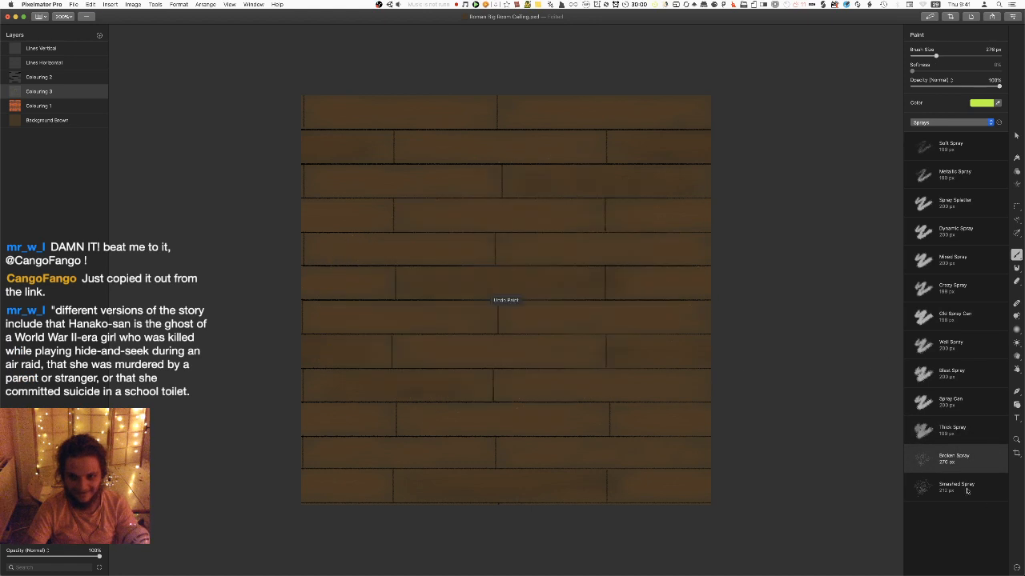
{"action": "left_click", "coordinate": [957, 487]}
{"action": "left_click_drag", "start_coordinate": [329, 224], "coordinate": [480, 208]}
{"action": "mouse_move", "coordinate": [584, 234]}
{"action": "left_mouse_down"}
{"action": "mouse_move", "coordinate": [452, 468]}
{"action": "mouse_move", "coordinate": [561, 336]}
{"action": "mouse_move", "coordinate": [641, 352]}
{"action": "left_mouse_up"}
{"action": "key", "text": "super+z"}
Try several short strokes with the Spray Splatter brush across the planks, undoing each one
{"action": "left_click", "coordinate": [954, 203]}
{"action": "mouse_move", "coordinate": [697, 209]}
{"action": "left_mouse_down"}
{"action": "mouse_move", "coordinate": [496, 226]}
{"action": "mouse_move", "coordinate": [521, 373]}
{"action": "mouse_move", "coordinate": [360, 482]}
{"action": "mouse_move", "coordinate": [352, 337]}
{"action": "mouse_move", "coordinate": [384, 312]}
{"action": "left_mouse_up"}
{"action": "key", "text": "super+z"}
{"action": "mouse_move", "coordinate": [412, 184]}
{"action": "left_mouse_down"}
{"action": "mouse_move", "coordinate": [505, 344]}
{"action": "mouse_move", "coordinate": [563, 280]}
{"action": "left_mouse_up"}
{"action": "key", "text": "super+z"}
{"action": "left_click_drag", "start_coordinate": [341, 247], "coordinate": [425, 236]}
{"action": "key", "text": "super+z"}
{"action": "mouse_move", "coordinate": [614, 353]}
{"action": "left_mouse_down"}
{"action": "mouse_move", "coordinate": [339, 264]}
{"action": "mouse_move", "coordinate": [698, 185]}
{"action": "left_mouse_up"}
{"action": "key", "text": "super+z"}
{"action": "mouse_move", "coordinate": [579, 310]}
{"action": "left_mouse_down"}
{"action": "mouse_move", "coordinate": [492, 221]}
{"action": "mouse_move", "coordinate": [672, 215]}
{"action": "left_mouse_up"}
{"action": "key", "text": "super+z"}
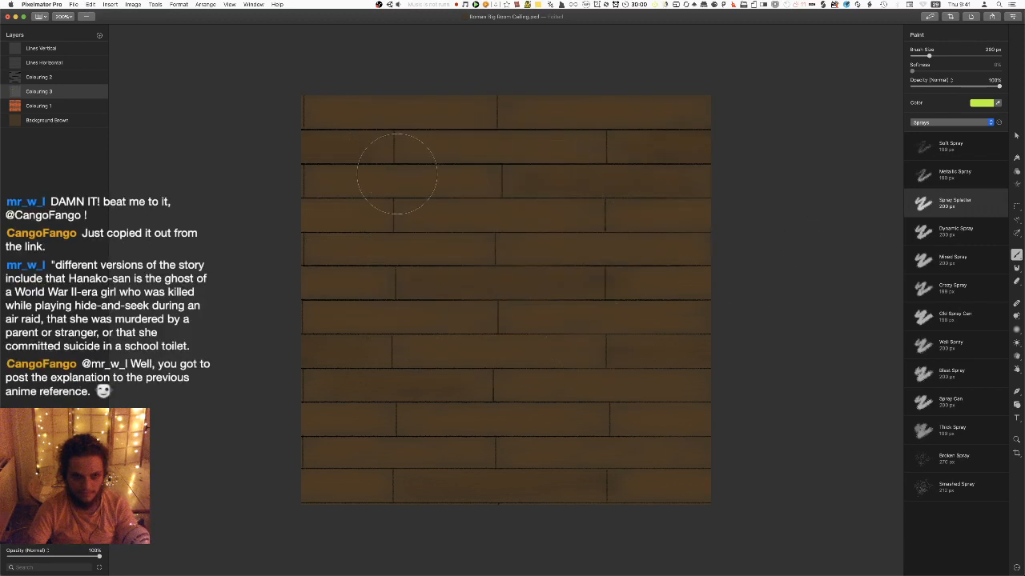
Spray large looping yellow-green marks over the whole texture with Spray Splatter and undo them all
{"action": "mouse_move", "coordinate": [505, 152]}
{"action": "left_mouse_down"}
{"action": "mouse_move", "coordinate": [468, 240]}
{"action": "mouse_move", "coordinate": [320, 268]}
{"action": "left_mouse_up"}
{"action": "mouse_move", "coordinate": [560, 115]}
{"action": "left_mouse_down"}
{"action": "mouse_move", "coordinate": [617, 320]}
{"action": "mouse_move", "coordinate": [376, 337]}
{"action": "mouse_move", "coordinate": [520, 320]}
{"action": "mouse_move", "coordinate": [553, 472]}
{"action": "mouse_move", "coordinate": [704, 336]}
{"action": "left_mouse_up"}
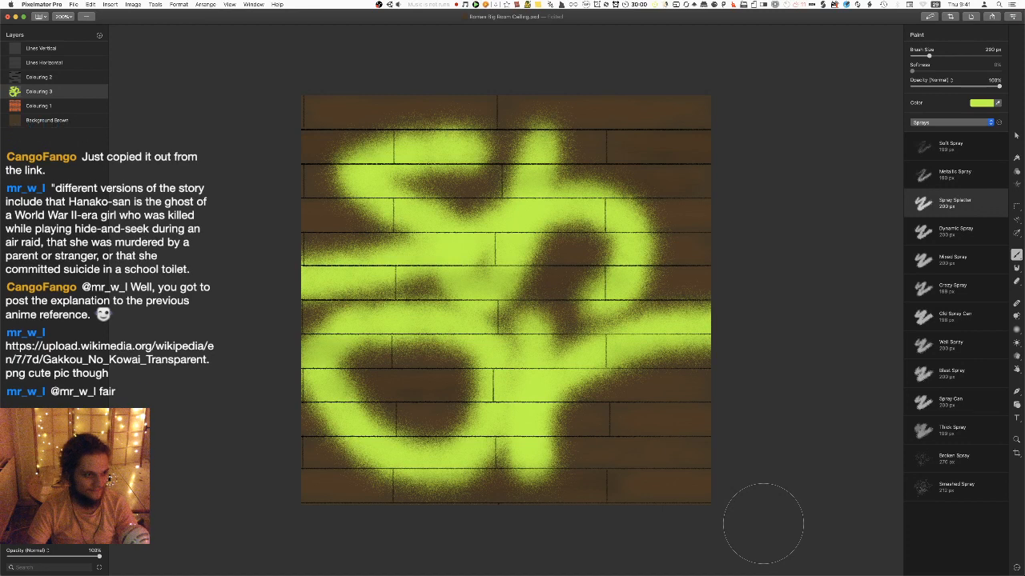
{"action": "key", "text": "super+z"}
{"action": "key", "text": "super+z"}
{"action": "key", "text": "super+z"}
{"action": "key", "text": "super+z"}
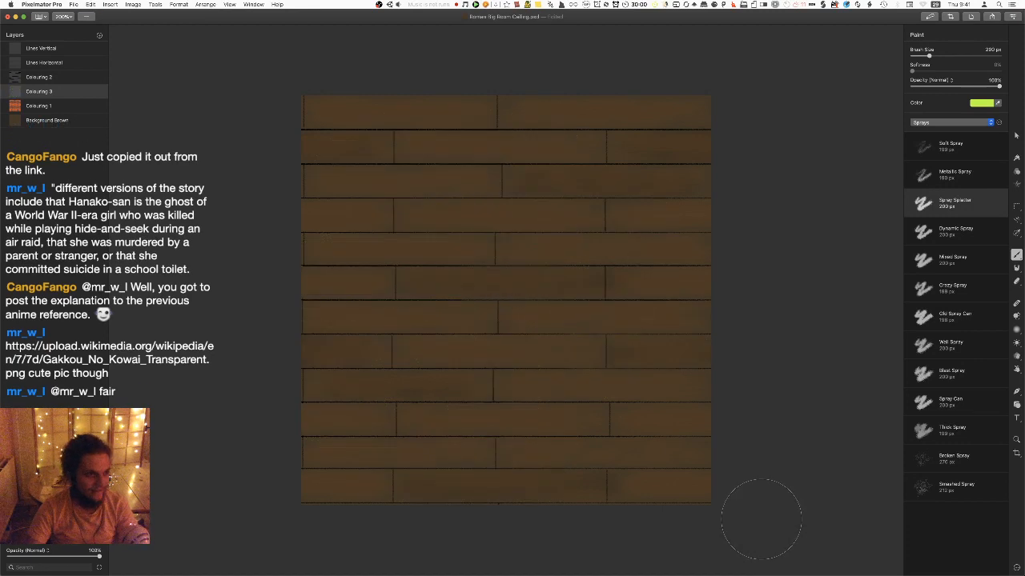
Try a stroke with Metallic Spray and one with Soft Spray on the planks, undoing both
{"action": "left_click", "coordinate": [952, 174]}
{"action": "mouse_move", "coordinate": [411, 334]}
{"action": "left_mouse_down"}
{"action": "mouse_move", "coordinate": [420, 320]}
{"action": "mouse_move", "coordinate": [565, 387]}
{"action": "left_mouse_up"}
{"action": "key", "text": "super+z"}
{"action": "left_click", "coordinate": [945, 155]}
{"action": "mouse_move", "coordinate": [437, 264]}
{"action": "left_mouse_down"}
{"action": "mouse_move", "coordinate": [620, 276]}
{"action": "mouse_move", "coordinate": [464, 348]}
{"action": "left_mouse_up"}
{"action": "key", "text": "super+z"}
Change the brush set to Paintbrushes and try strokes with the Fur Brush and Parallel Brush, undoing each one
{"action": "left_click", "coordinate": [945, 123]}
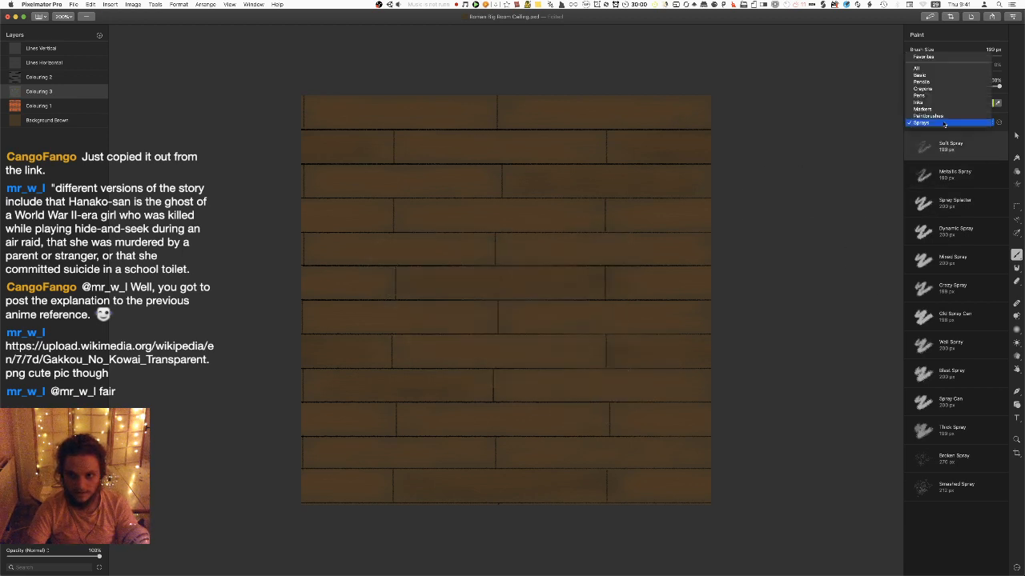
{"action": "left_click", "coordinate": [946, 117]}
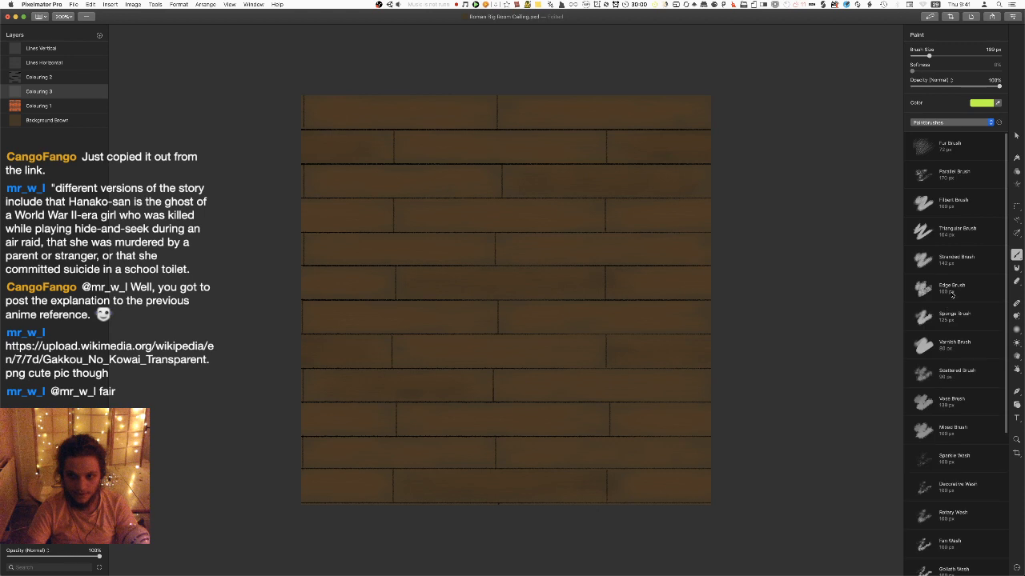
{"action": "left_click", "coordinate": [952, 152]}
{"action": "mouse_move", "coordinate": [479, 312]}
{"action": "left_mouse_down"}
{"action": "mouse_move", "coordinate": [350, 343]}
{"action": "mouse_move", "coordinate": [469, 471]}
{"action": "left_mouse_up"}
{"action": "key", "text": "super+z"}
{"action": "left_click", "coordinate": [951, 174]}
{"action": "mouse_move", "coordinate": [528, 275]}
{"action": "left_mouse_down"}
{"action": "mouse_move", "coordinate": [631, 326]}
{"action": "mouse_move", "coordinate": [496, 424]}
{"action": "mouse_move", "coordinate": [464, 288]}
{"action": "left_mouse_up"}
{"action": "key", "text": "super+z"}
{"action": "mouse_move", "coordinate": [596, 152]}
{"action": "left_mouse_down"}
{"action": "mouse_move", "coordinate": [574, 249]}
{"action": "mouse_move", "coordinate": [470, 376]}
{"action": "left_mouse_up"}
{"action": "key", "text": "super+z"}
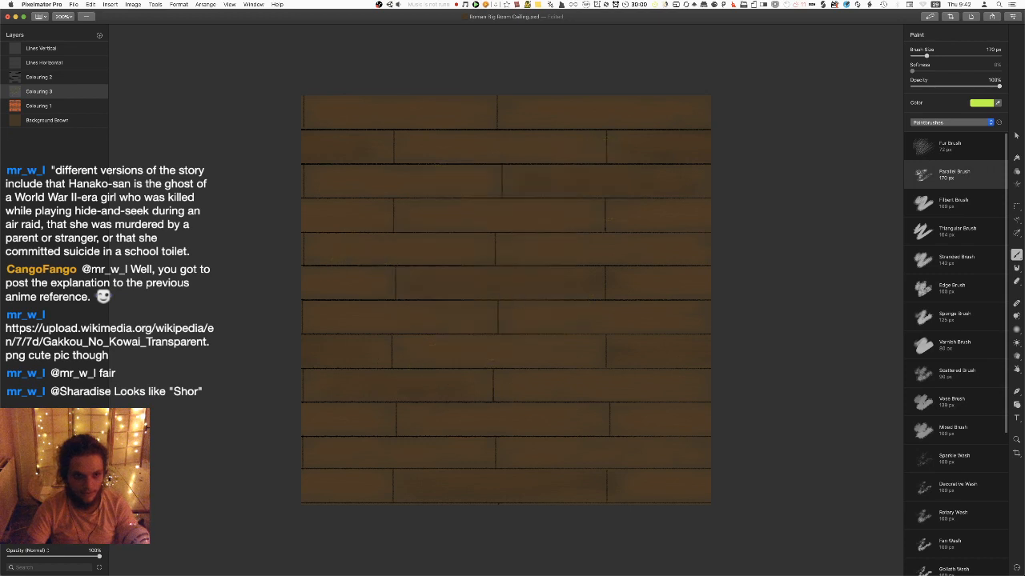
Lower the Colouring 3 layer's opacity to 8% and try Parallel Brush strokes along the planks, undoing them
{"action": "left_click_drag", "start_coordinate": [24, 559], "coordinate": [16, 556]}
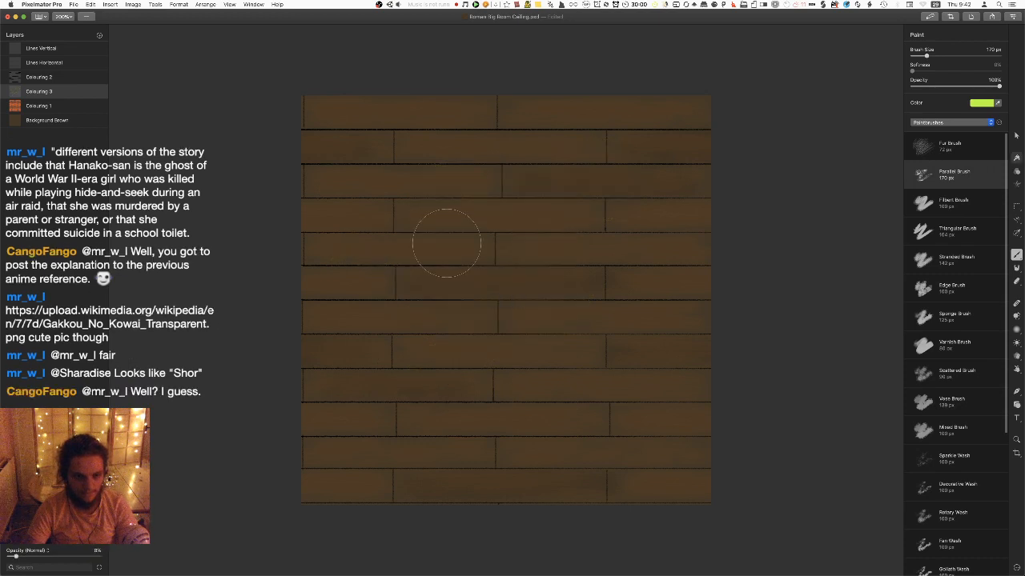
{"action": "key", "text": "super+z"}
{"action": "left_click_drag", "start_coordinate": [581, 215], "coordinate": [463, 219]}
{"action": "key", "text": "super+z"}
{"action": "left_click_drag", "start_coordinate": [332, 125], "coordinate": [710, 137]}
{"action": "key", "text": "super+z"}
Try the Filbert Brush on the planks, darken the paint colour to olive green and undo the test strokes
{"action": "left_click", "coordinate": [952, 202]}
{"action": "mouse_move", "coordinate": [616, 255]}
{"action": "left_mouse_down"}
{"action": "mouse_move", "coordinate": [413, 293]}
{"action": "mouse_move", "coordinate": [437, 348]}
{"action": "left_mouse_up"}
{"action": "key", "text": "super+z"}
{"action": "left_click", "coordinate": [978, 104]}
{"action": "left_click_drag", "start_coordinate": [987, 174], "coordinate": [1001, 166]}
{"action": "key", "text": "super+z"}
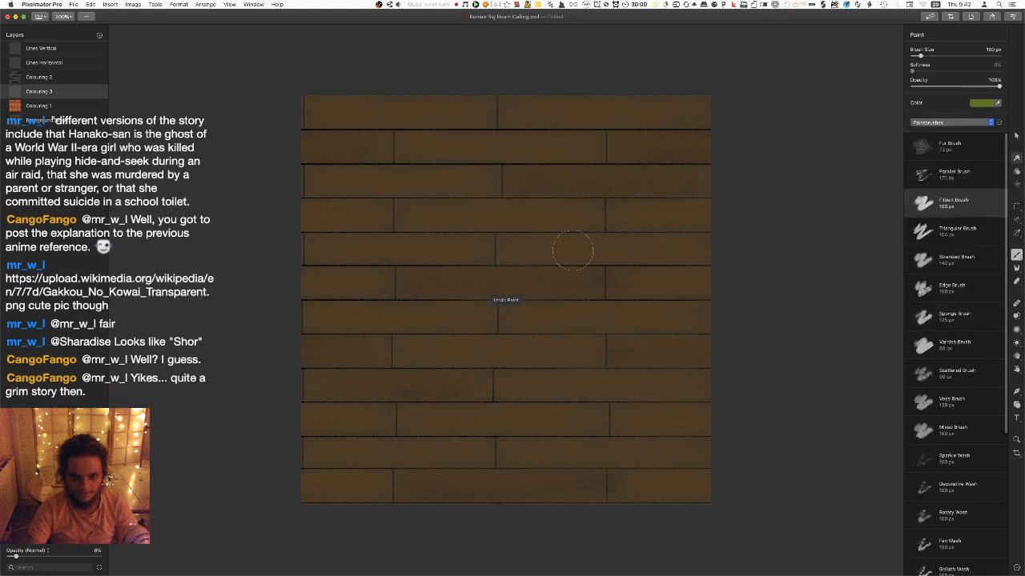
{"action": "key", "text": "super+z"}
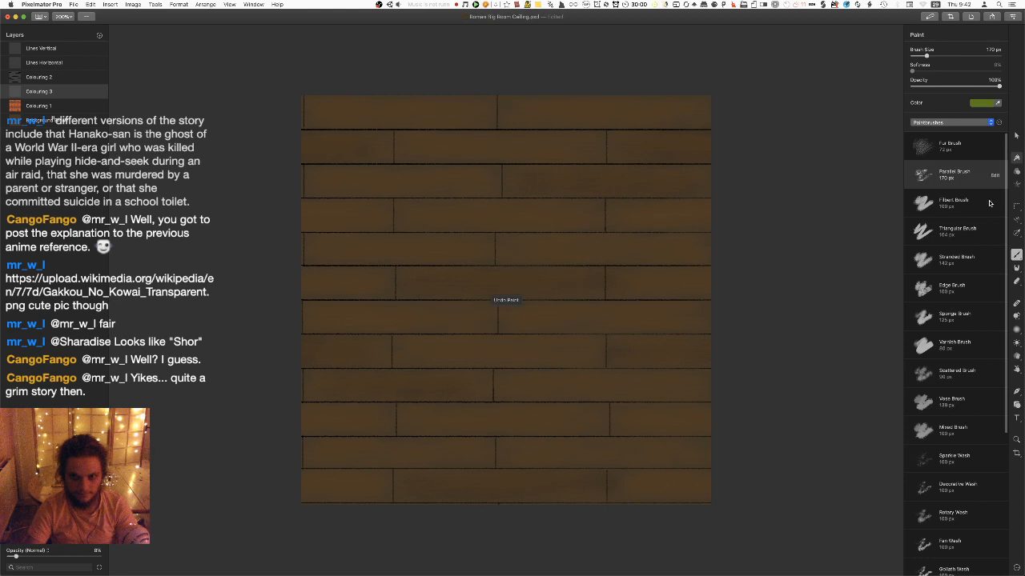
Compare the Filbert, Stranded, Triangular and Edge brushes in olive green on the planks, undoing the test strokes
{"action": "left_click", "coordinate": [965, 203]}
{"action": "left_click", "coordinate": [964, 257]}
{"action": "left_click", "coordinate": [964, 231]}
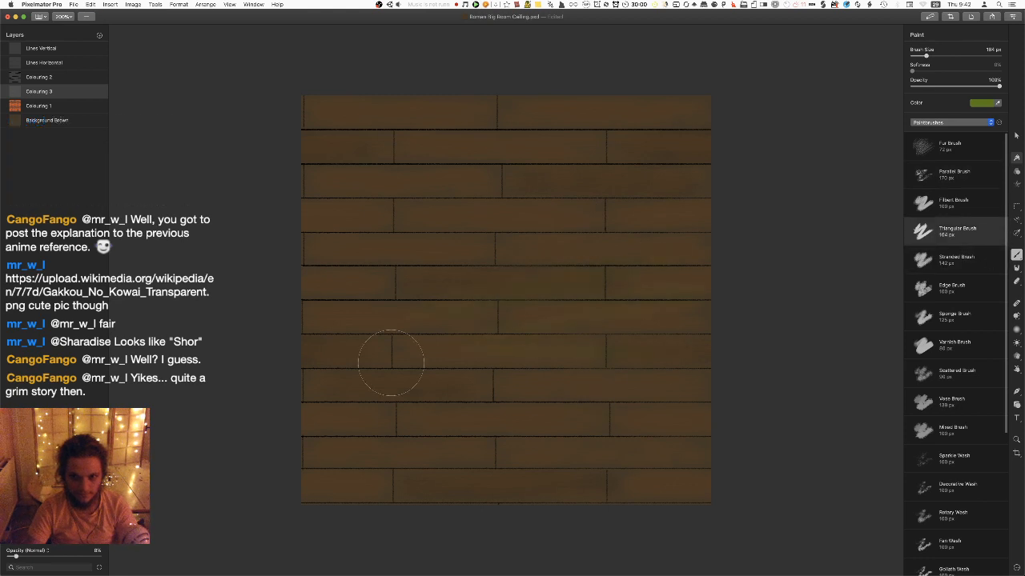
{"action": "left_click", "coordinate": [917, 267]}
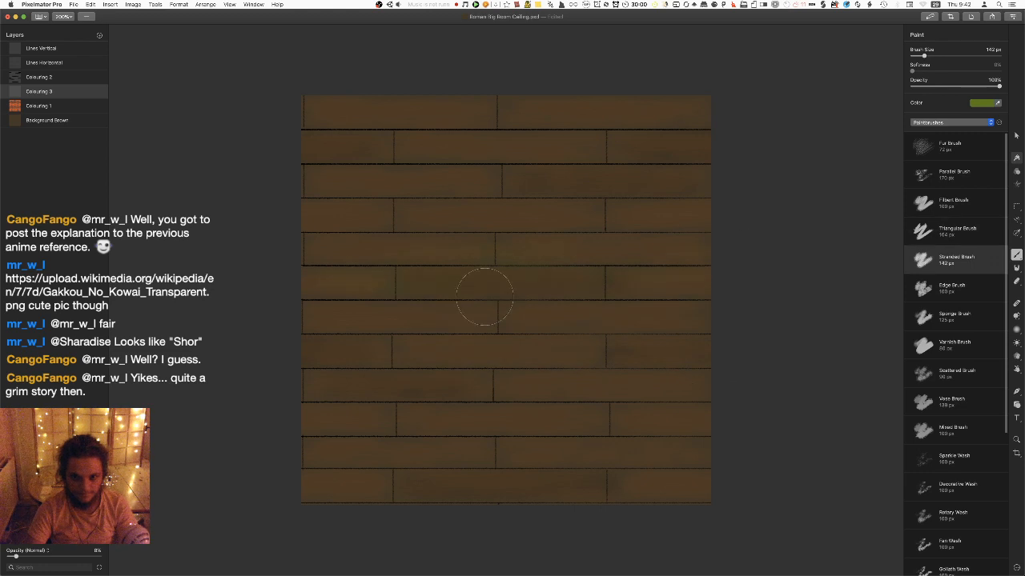
{"action": "key", "text": "super+z"}
{"action": "left_click", "coordinate": [959, 289]}
{"action": "key", "text": "super+z"}
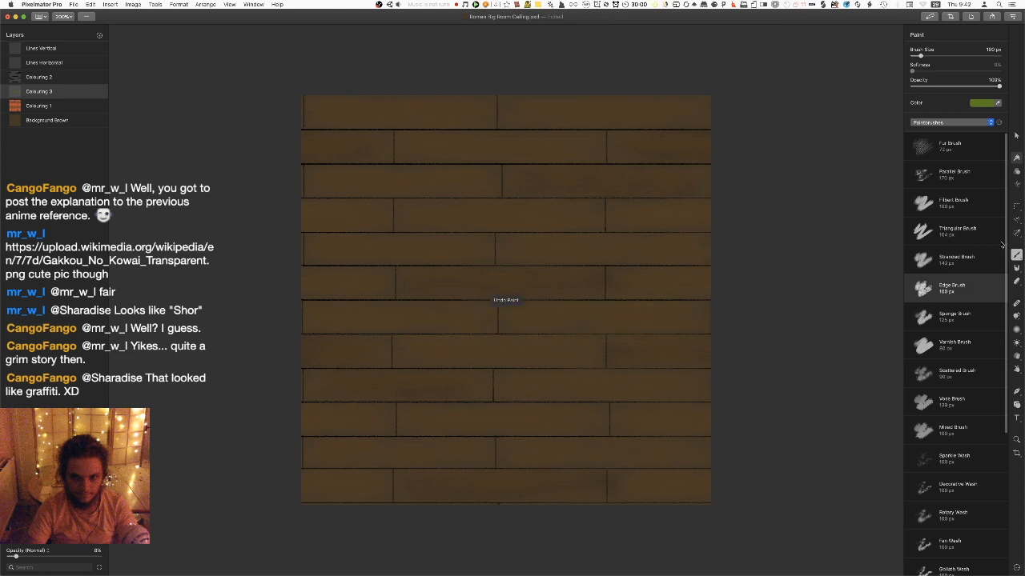
Choose the Triangular Brush with a bright red colour, set Colouring 3 to 3% opacity and undo the test strokes
{"action": "left_click", "coordinate": [956, 231]}
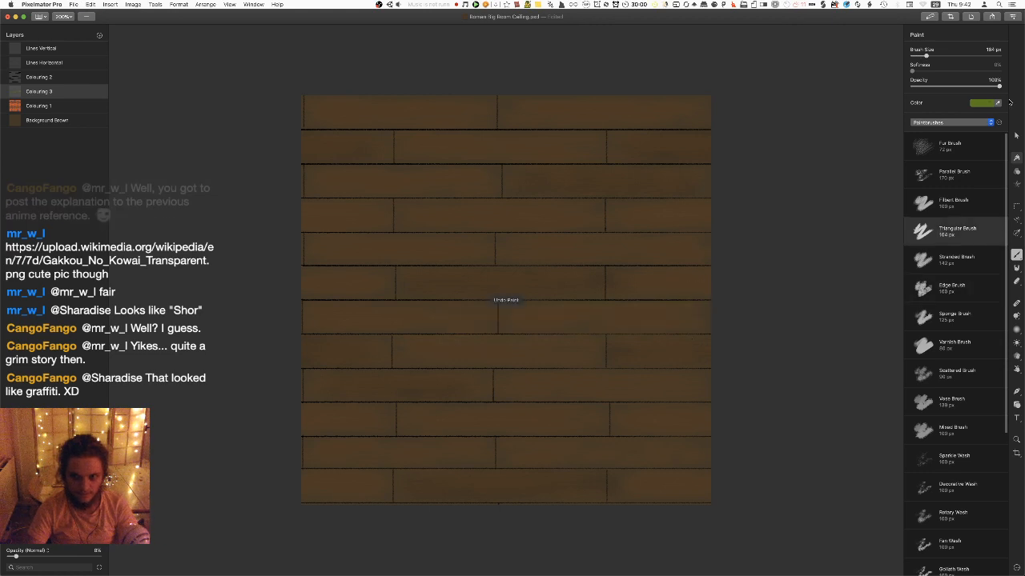
{"action": "left_click", "coordinate": [984, 103]}
{"action": "left_click", "coordinate": [910, 201]}
{"action": "left_click", "coordinate": [996, 131]}
{"action": "left_click_drag", "start_coordinate": [609, 298], "coordinate": [722, 290]}
{"action": "key", "text": "super+z"}
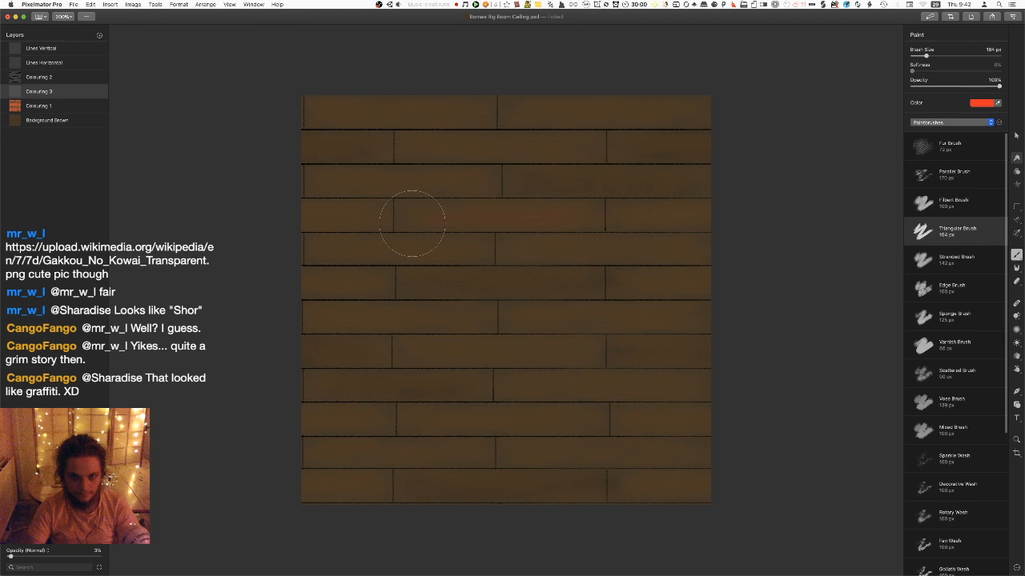
{"action": "key", "text": "super+z"}
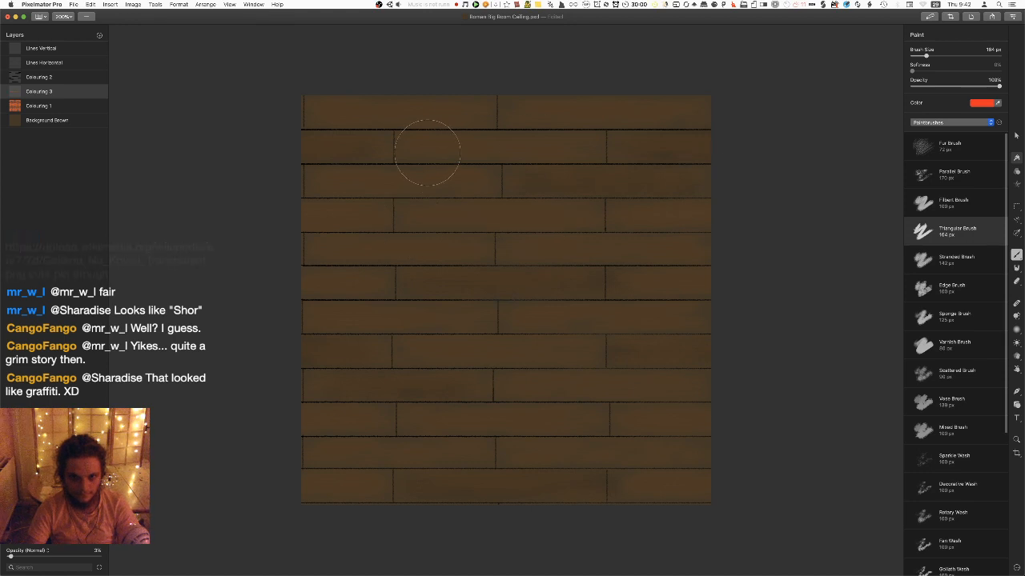
Set the brush size to 250 px and paint red strokes along several separate planks on Colouring 3
{"action": "key", "text": "]"}
{"action": "key", "text": "super+z"}
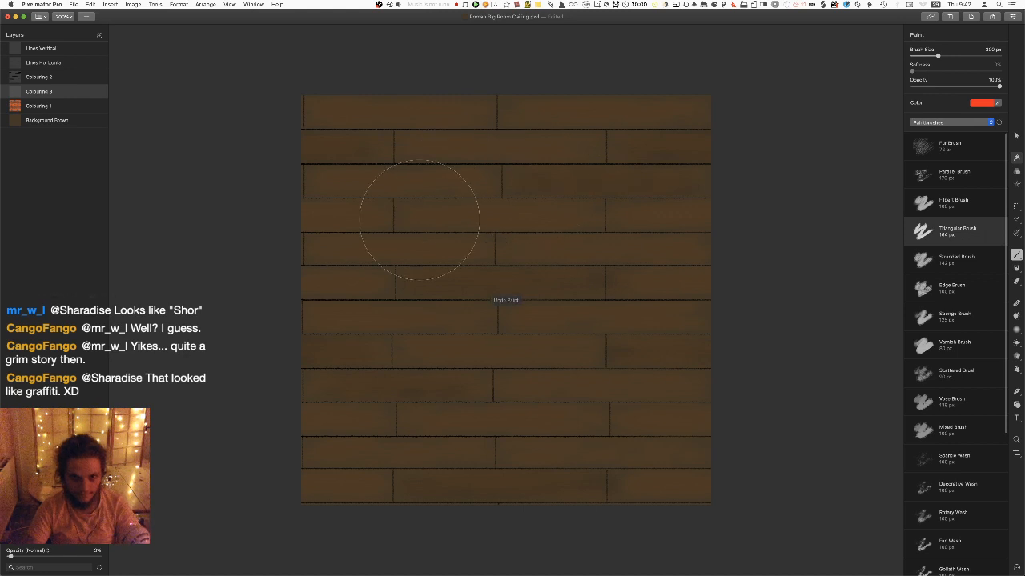
{"action": "key", "text": "["}
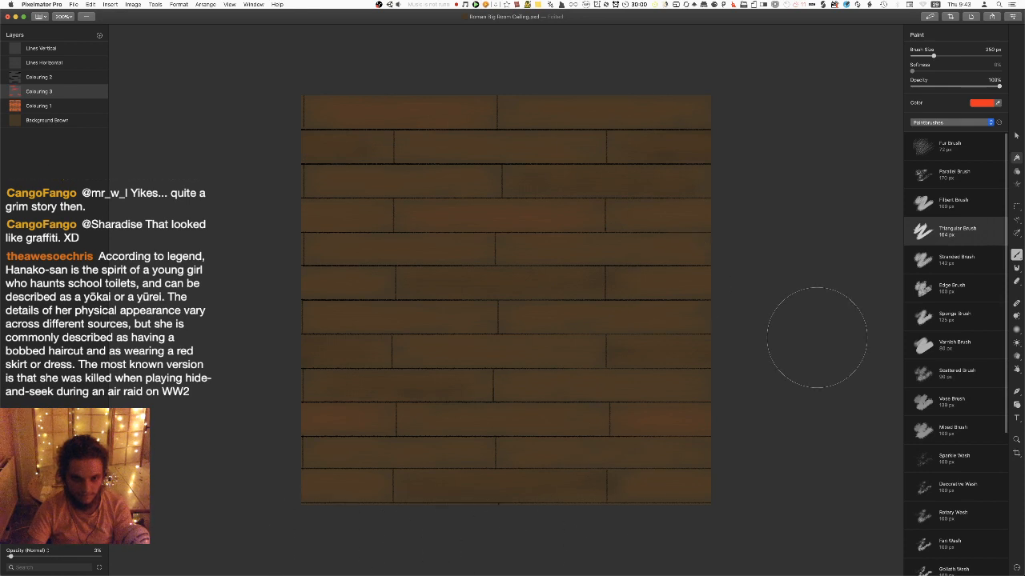
Try 1% opacity on the Colouring 3 layer, set it to 2% and undo the last change
{"action": "left_click", "coordinate": [96, 551]}
{"action": "key", "text": "Return"}
{"action": "left_click", "coordinate": [92, 553]}
{"action": "type", "text": "1"}
{"action": "key", "text": "Return"}
{"action": "left_click", "coordinate": [93, 552]}
{"action": "type", "text": "2"}
{"action": "key", "text": "Return"}
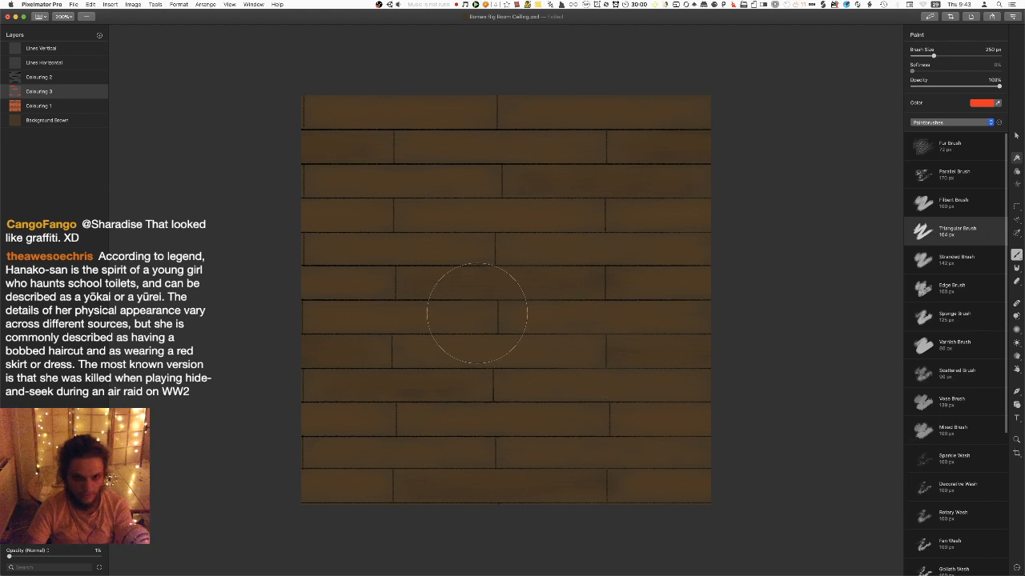
{"action": "key", "text": "super+z"}
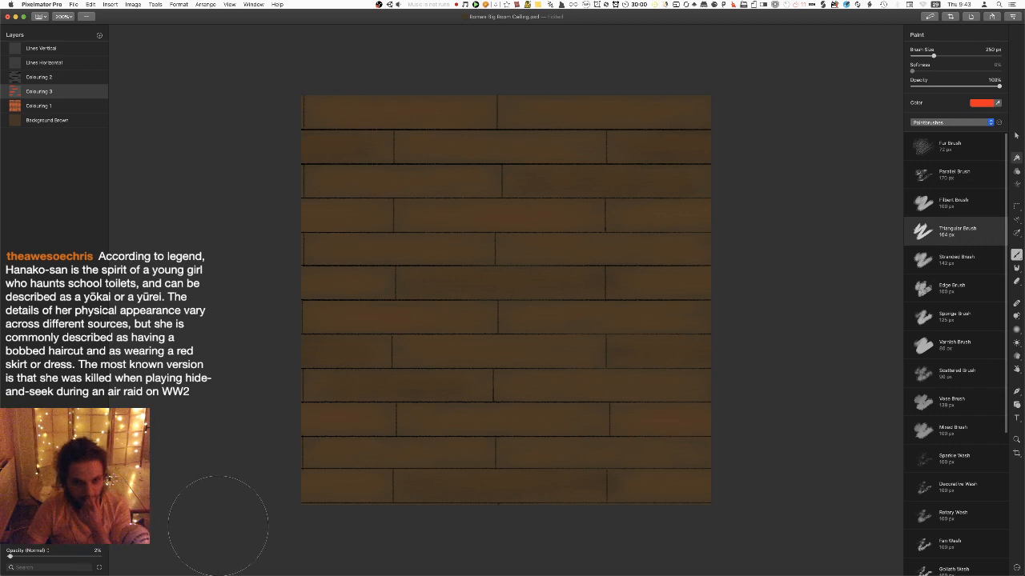
Show Colouring 3 at 100% opacity to check its red plank strokes, and return it to 2%
{"action": "left_click", "coordinate": [96, 554]}
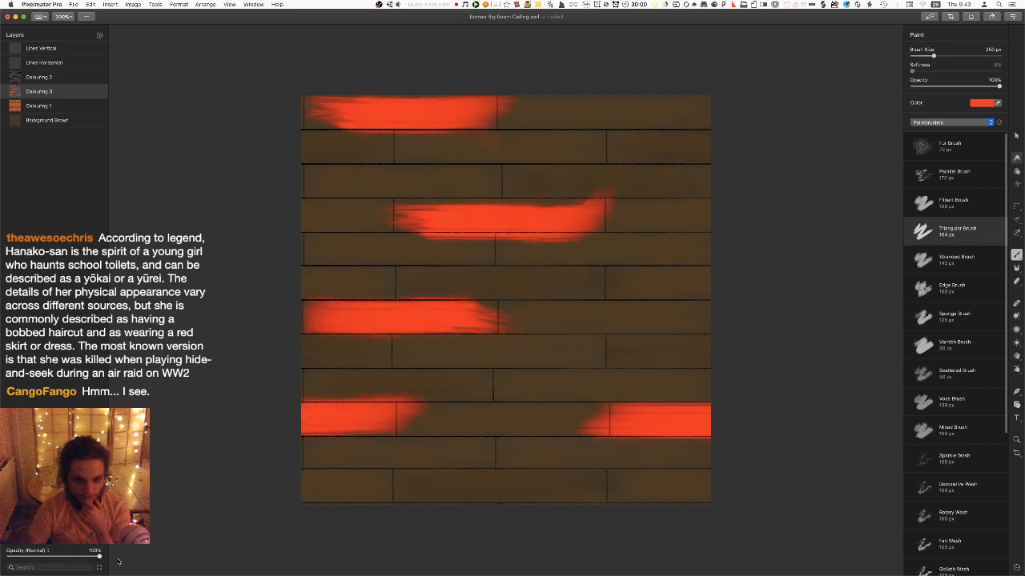
{"action": "mouse_move", "coordinate": [99, 556]}
{"action": "left_mouse_down"}
{"action": "mouse_move", "coordinate": [3, 560]}
{"action": "mouse_move", "coordinate": [248, 556]}
{"action": "left_mouse_up"}
{"action": "left_click_drag", "start_coordinate": [74, 565], "coordinate": [70, 558]}
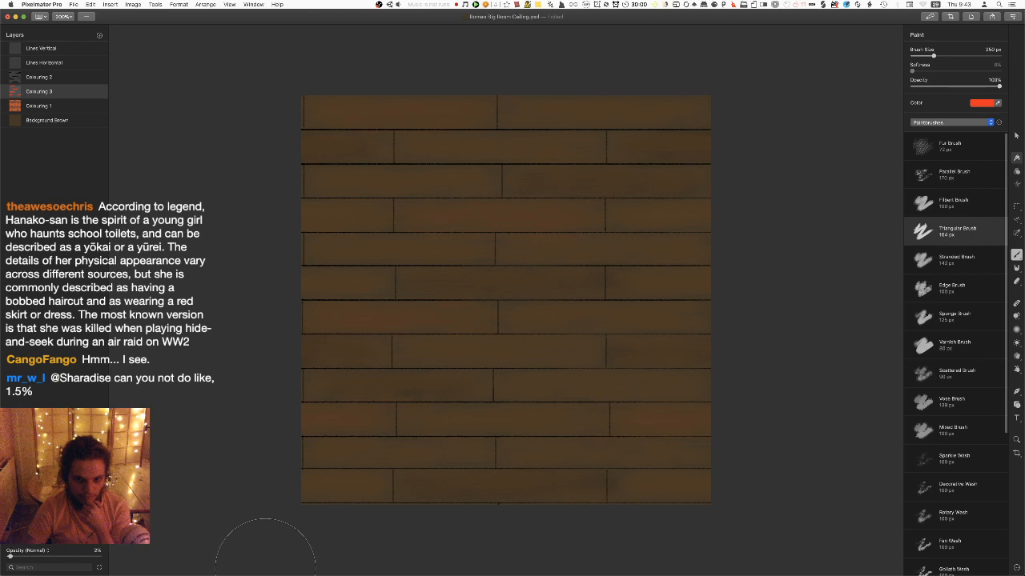
Save the ceiling document over the externally changed version and export the texture as an sRGB PNG
{"action": "key", "text": "super+s"}
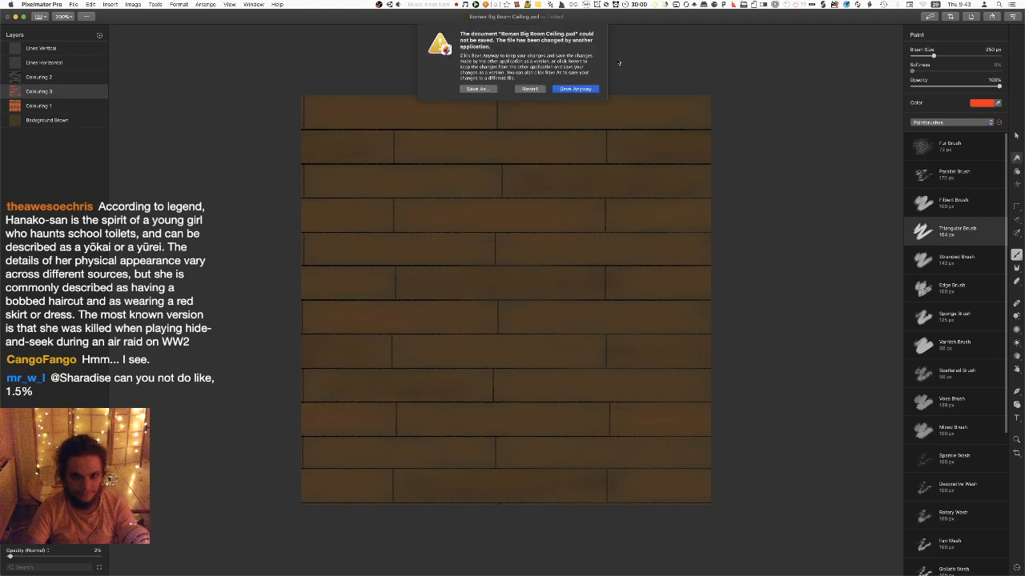
{"action": "left_click", "coordinate": [590, 88]}
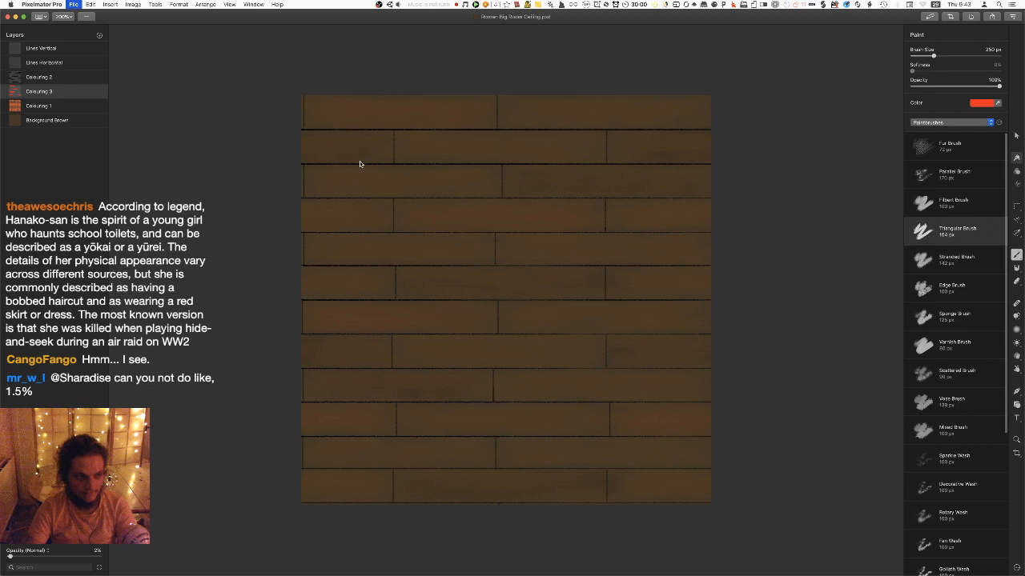
{"action": "key", "text": "shift+super+e"}
{"action": "left_click", "coordinate": [661, 196]}
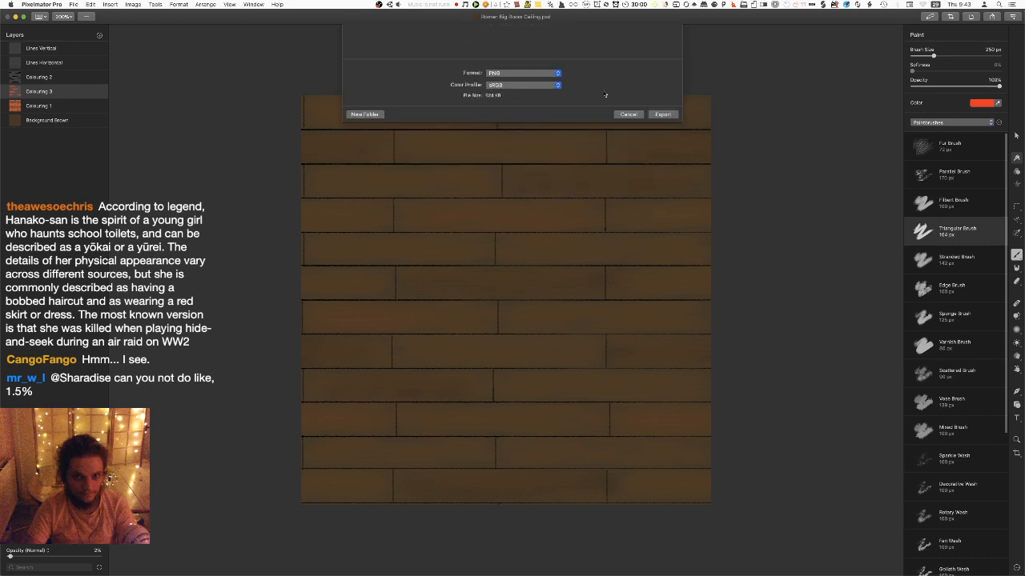
Switch to Unity and inspect the retextured wooden ceiling around the skylight in the maximised Scene view
{"action": "key", "text": "super+Tab"}
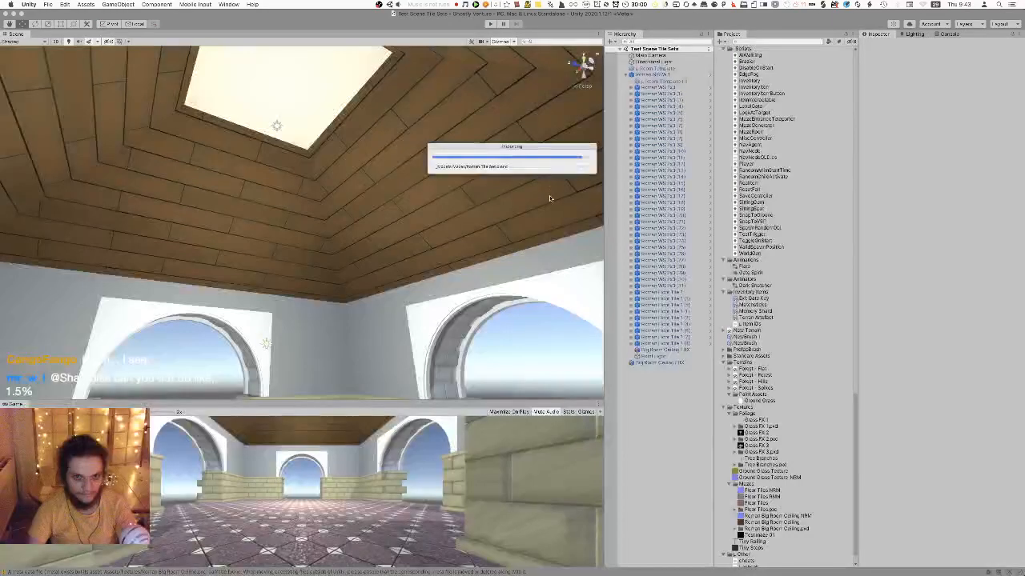
{"action": "right_click_drag", "start_coordinate": [526, 232], "coordinate": [204, 234]}
{"action": "key", "text": "shift+space"}
{"action": "scroll", "coordinate": [416, 200], "scroll_direction": "down", "scroll_amount": 3}
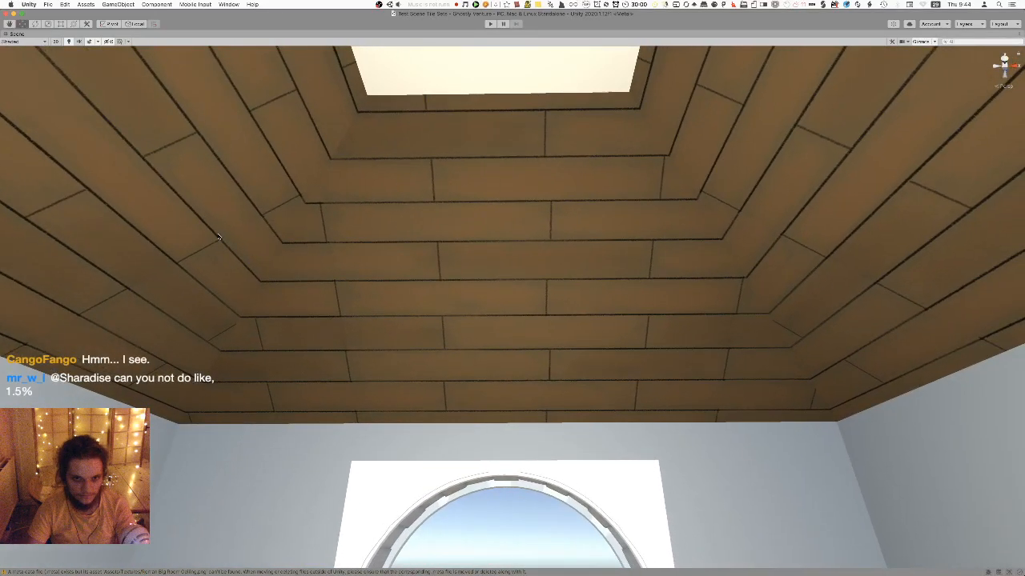
{"action": "key", "text": "shift+space"}
Switch to Pixelmator Pro, set the paint colour to dark red 740000 and recolour the plank strokes on Colouring 3
{"action": "key", "text": "super+Tab"}
{"action": "key", "text": "XF86MonBrightnessDown"}
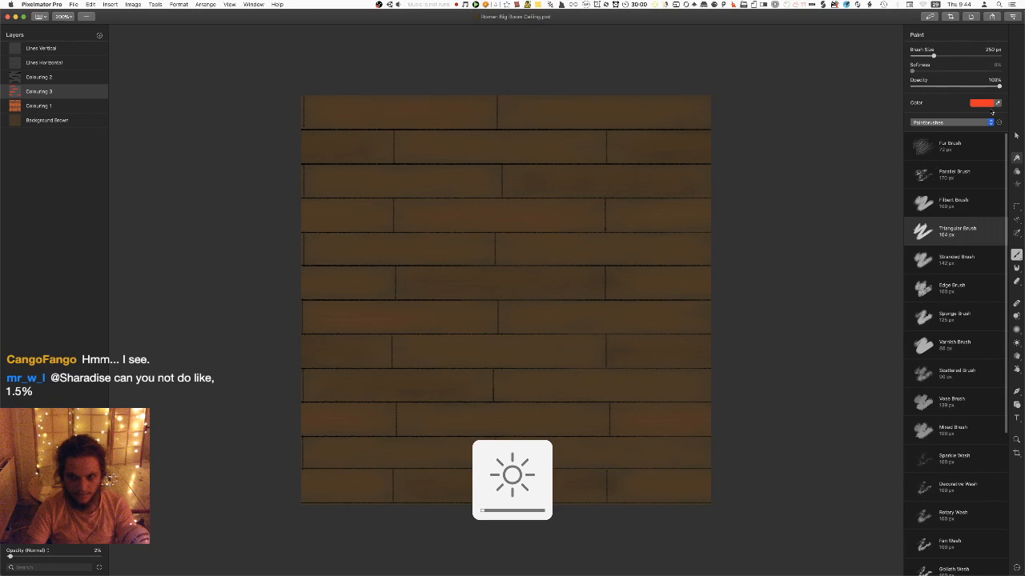
{"action": "left_click", "coordinate": [987, 104]}
{"action": "left_click_drag", "start_coordinate": [1000, 149], "coordinate": [1000, 168]}
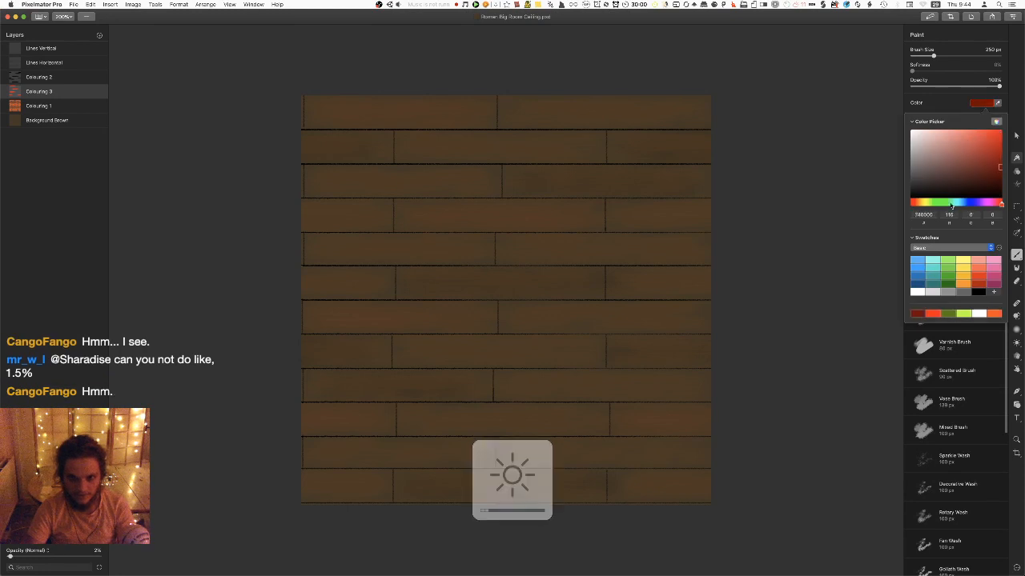
{"action": "left_click", "coordinate": [456, 216]}
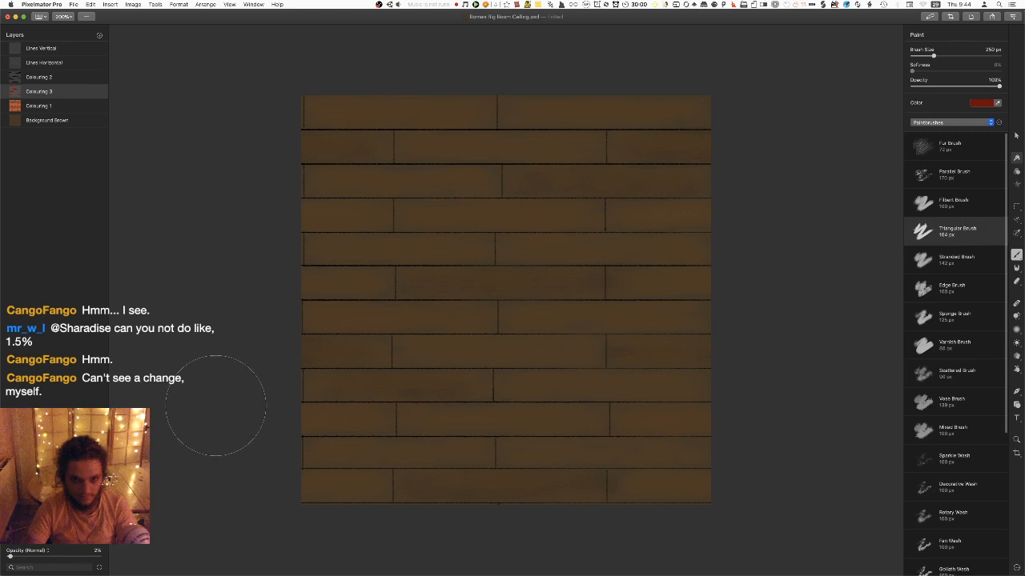
Try 5% opacity on the Colouring 3 layer and set it to 4%
{"action": "left_click", "coordinate": [97, 550]}
{"action": "type", "text": "5"}
{"action": "key", "text": "Return"}
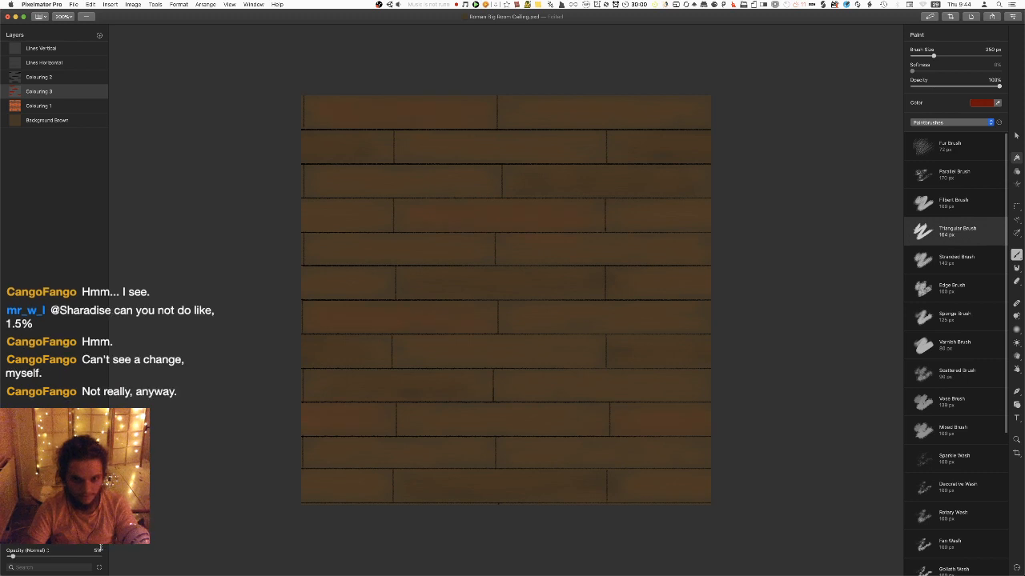
{"action": "left_click", "coordinate": [97, 551]}
Save the document over the changed file and export it as Roman Big Room Ceiling.png, replacing the existing texture
{"action": "key", "text": "super+s"}
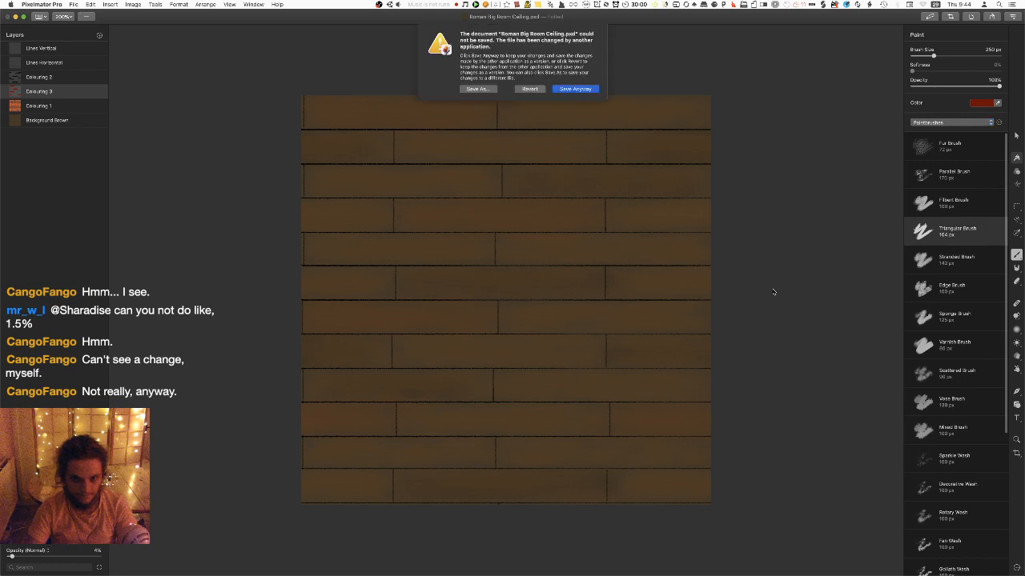
{"action": "left_click", "coordinate": [576, 89]}
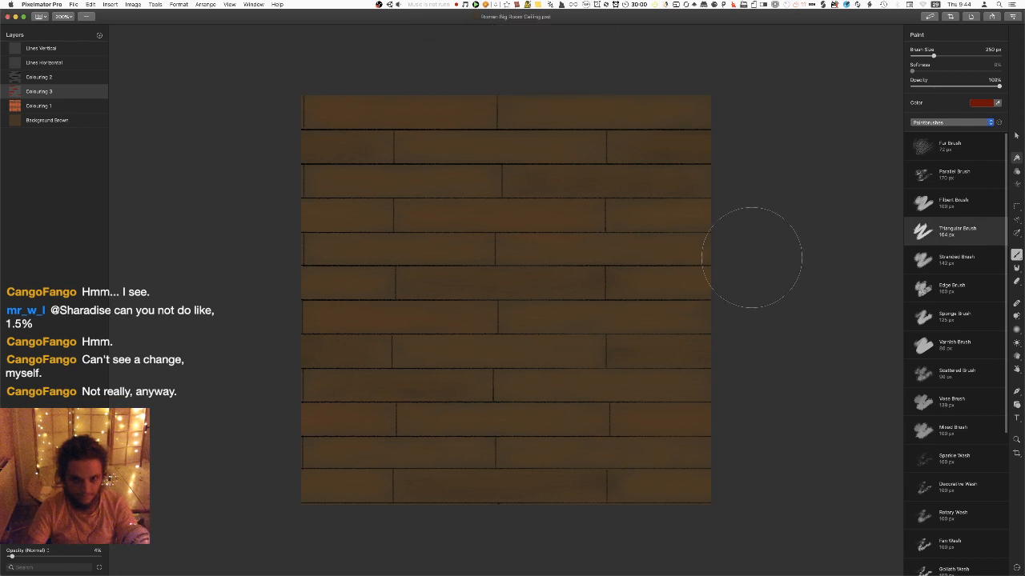
{"action": "key", "text": "super+shift+e"}
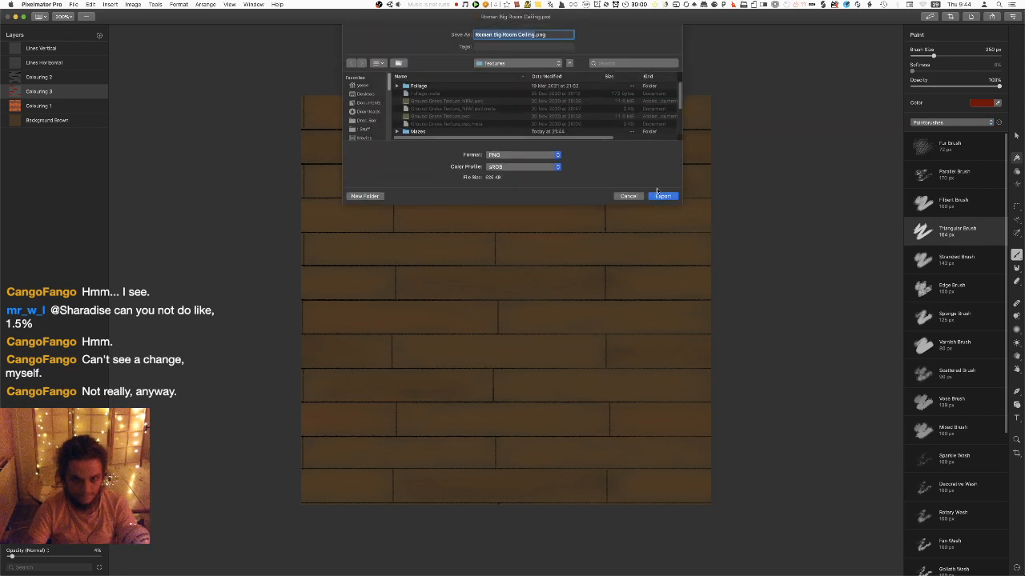
{"action": "left_click", "coordinate": [663, 196]}
{"action": "left_click", "coordinate": [570, 71]}
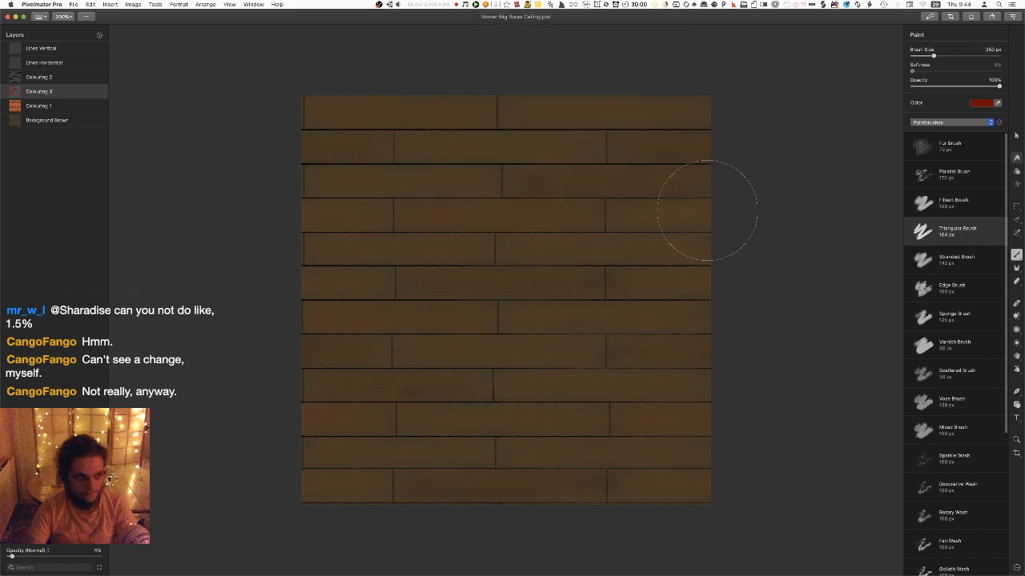
Switch to Unity and check the darker red plank tint on the ceiling in the enlarged Scene view
{"action": "key", "text": "super+Tab"}
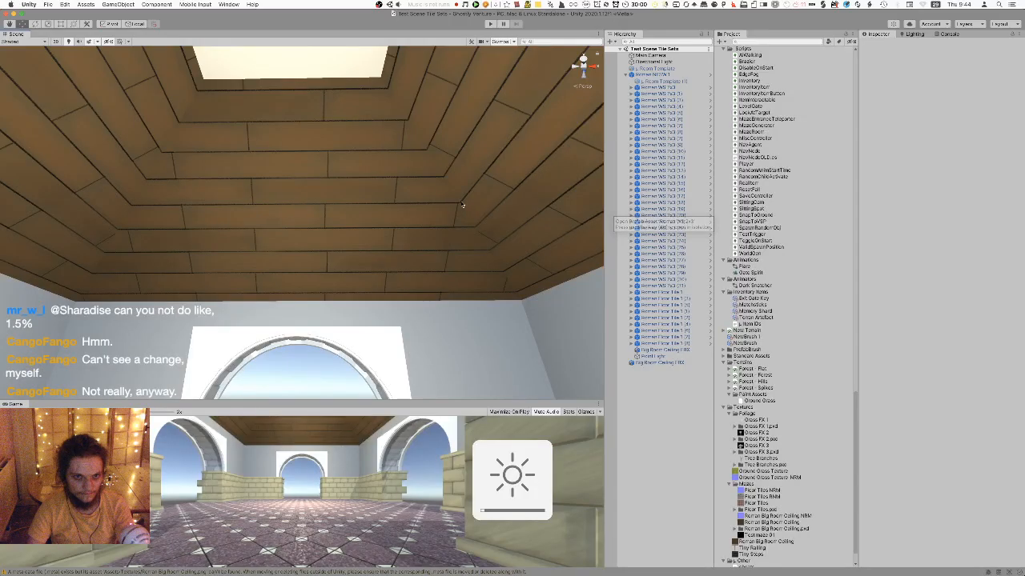
{"action": "key", "text": "shift+space"}
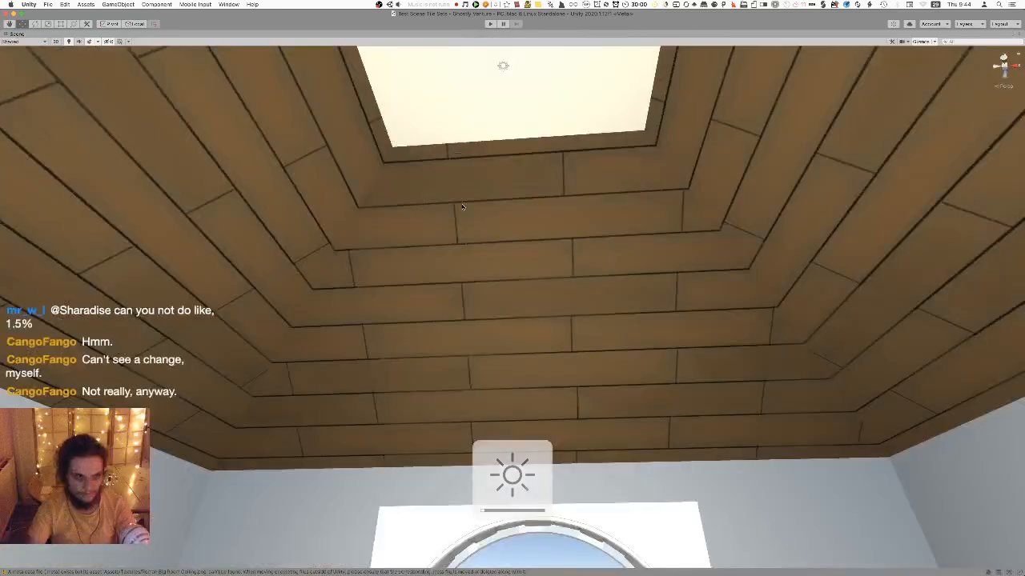
{"action": "right_click_drag", "start_coordinate": [548, 298], "coordinate": [391, 292]}
{"action": "key", "text": "shift+space"}
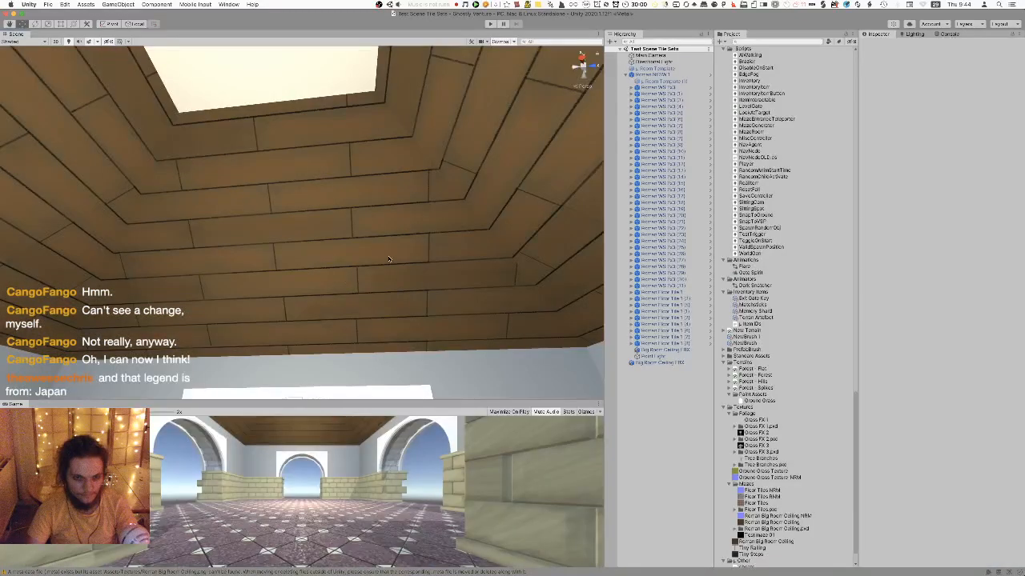
Switch to Pixelmator Pro and add a new layer named Oil Stains above Colouring 2
{"action": "key", "text": "super+Tab"}
{"action": "right_click", "coordinate": [53, 194]}
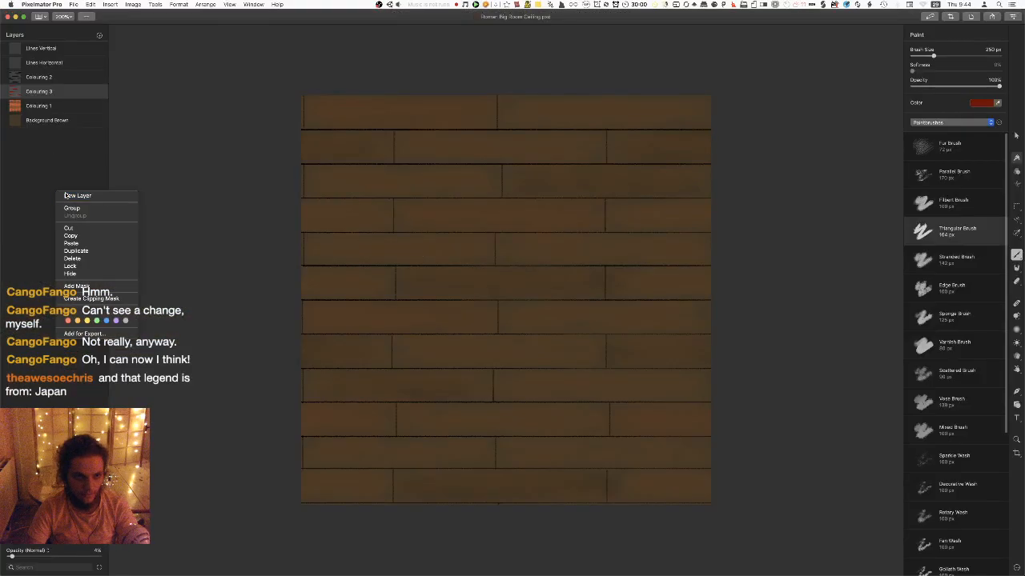
{"action": "left_click", "coordinate": [77, 195]}
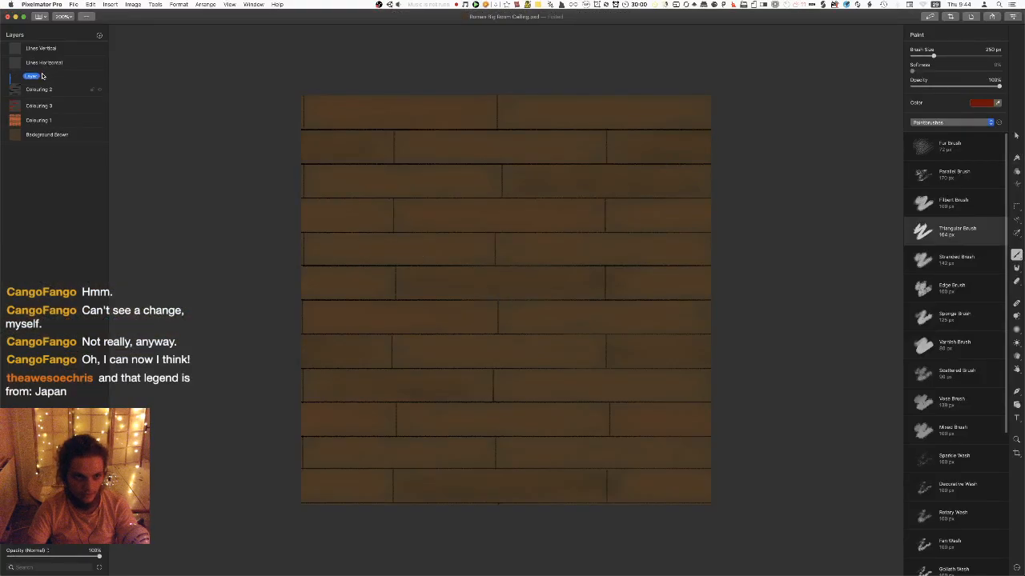
{"action": "type", "text": "Cut St"}
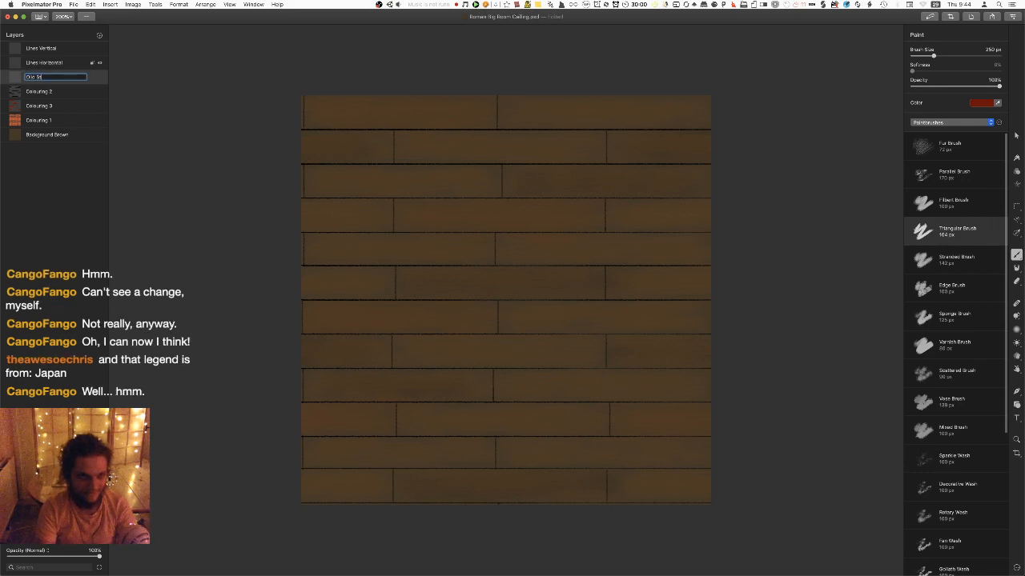
{"action": "key", "text": "BackSpace"}
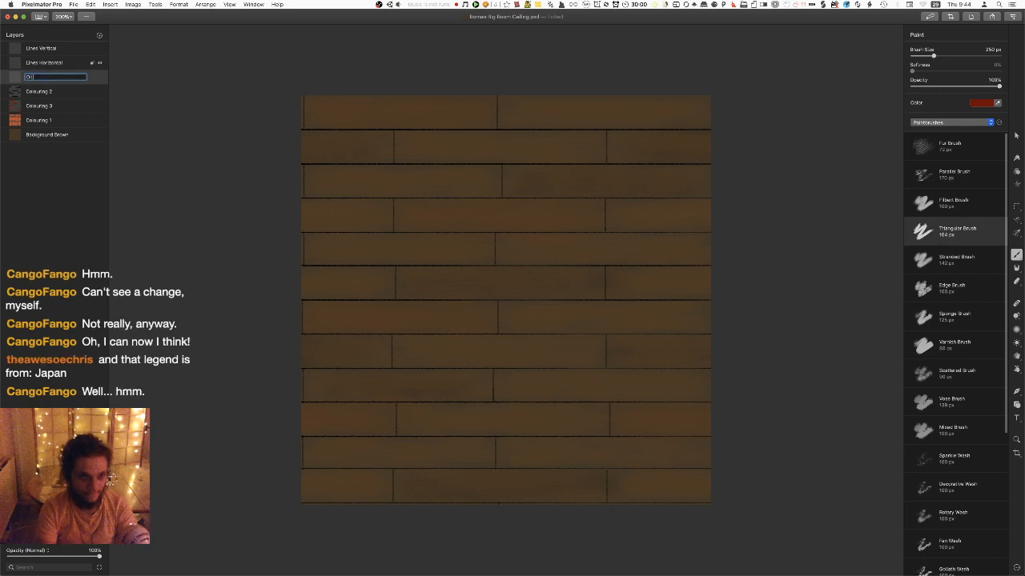
{"action": "key", "text": "Return"}
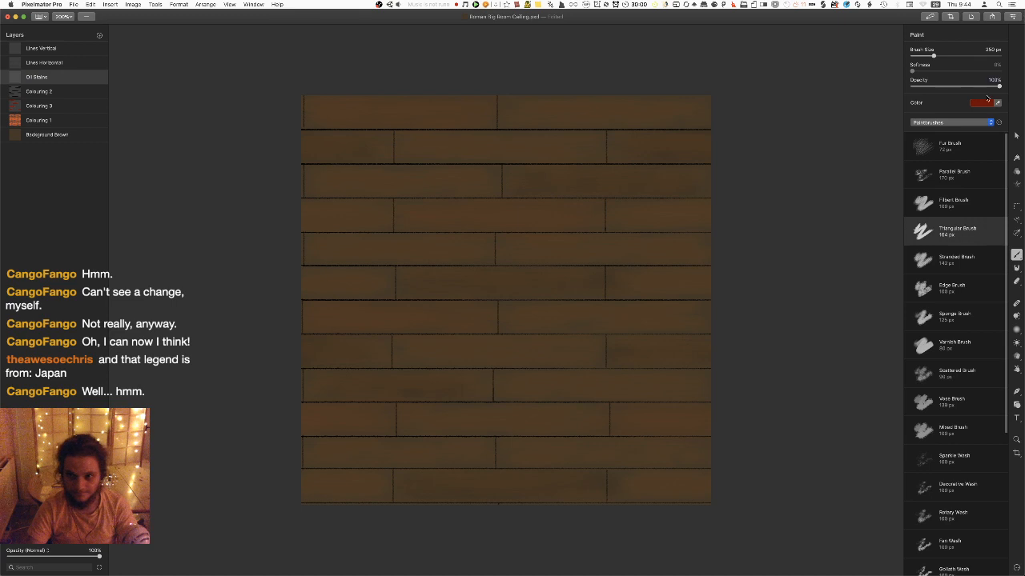
Set the paint colour to black and load the Sprays brush collection
{"action": "left_click", "coordinate": [981, 103]}
{"action": "left_click", "coordinate": [980, 103]}
{"action": "left_click", "coordinate": [951, 122]}
{"action": "left_click", "coordinate": [959, 128]}
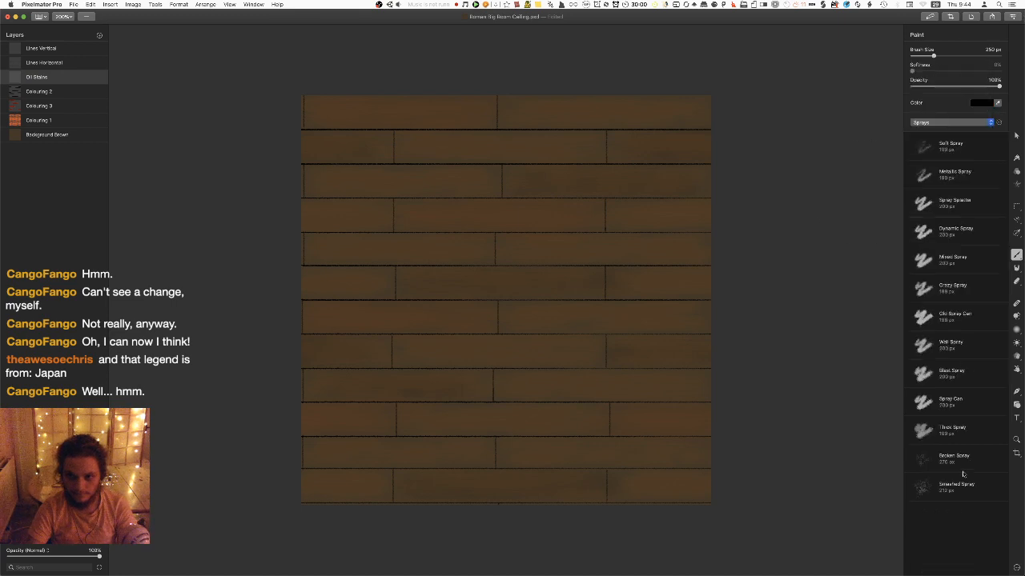
Try strokes with the Smashed Spray and Broken Spray brushes on Oil Stains, undoing each one
{"action": "left_click", "coordinate": [957, 486]}
{"action": "mouse_move", "coordinate": [566, 346]}
{"action": "left_mouse_down"}
{"action": "mouse_move", "coordinate": [660, 327]}
{"action": "mouse_move", "coordinate": [582, 399]}
{"action": "left_mouse_up"}
{"action": "key", "text": "super+z"}
{"action": "mouse_move", "coordinate": [419, 128]}
{"action": "left_mouse_down"}
{"action": "mouse_move", "coordinate": [254, 158]}
{"action": "mouse_move", "coordinate": [617, 83]}
{"action": "left_mouse_up"}
{"action": "key", "text": "super+z"}
{"action": "left_click", "coordinate": [953, 457]}
{"action": "left_click_drag", "start_coordinate": [521, 256], "coordinate": [240, 377]}
{"action": "key", "text": "super+z"}
Try covering the whole texture with black Smashed Spray splatters at 10% layer opacity, and undo both changes
{"action": "left_click", "coordinate": [956, 486]}
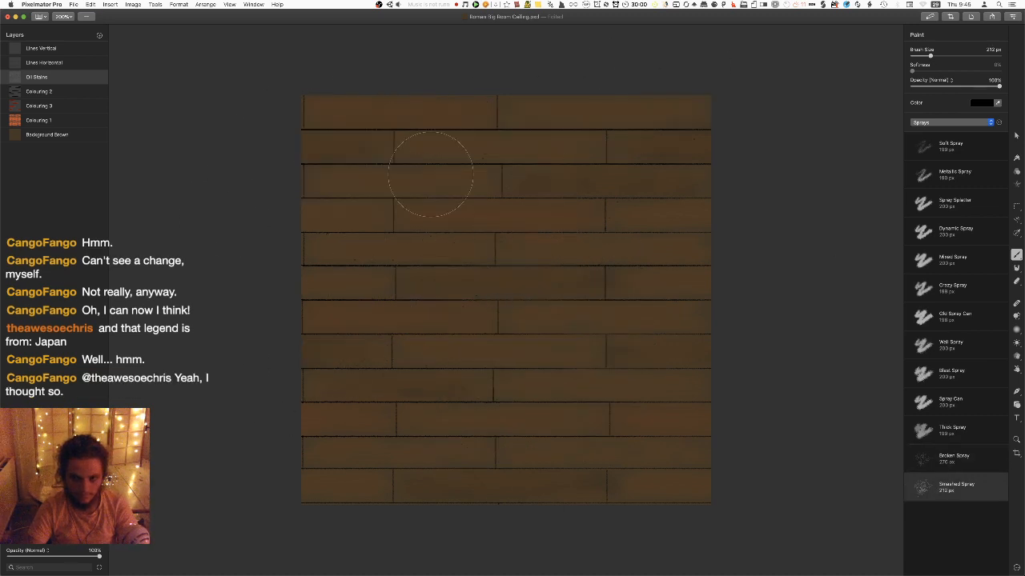
{"action": "mouse_move", "coordinate": [345, 77]}
{"action": "left_mouse_down"}
{"action": "mouse_move", "coordinate": [259, 229]}
{"action": "mouse_move", "coordinate": [408, 216]}
{"action": "mouse_move", "coordinate": [697, 69]}
{"action": "mouse_move", "coordinate": [615, 224]}
{"action": "mouse_move", "coordinate": [520, 264]}
{"action": "mouse_move", "coordinate": [389, 480]}
{"action": "mouse_move", "coordinate": [625, 339]}
{"action": "mouse_move", "coordinate": [741, 370]}
{"action": "mouse_move", "coordinate": [618, 517]}
{"action": "left_mouse_up"}
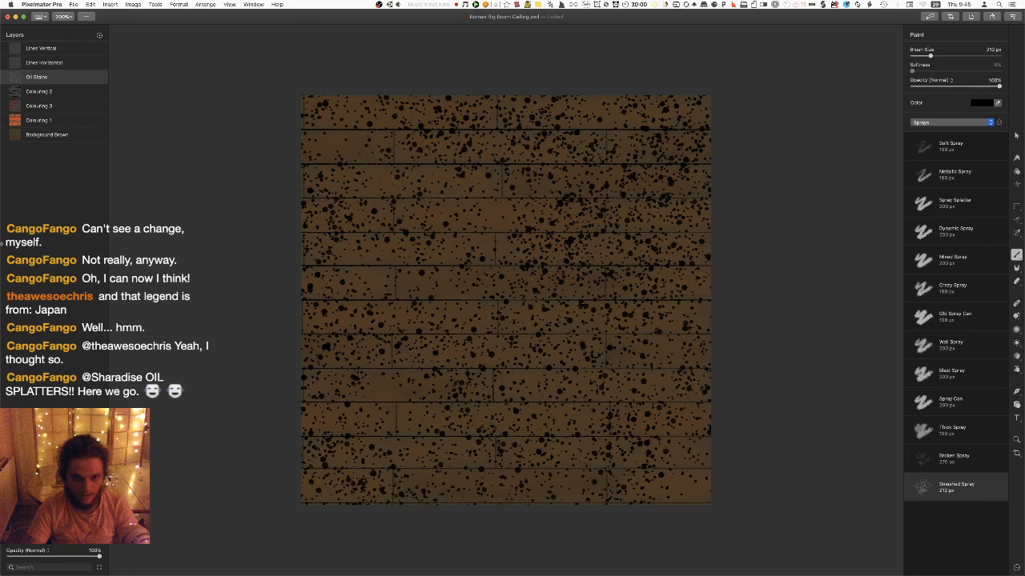
{"action": "left_click_drag", "start_coordinate": [80, 551], "coordinate": [16, 558]}
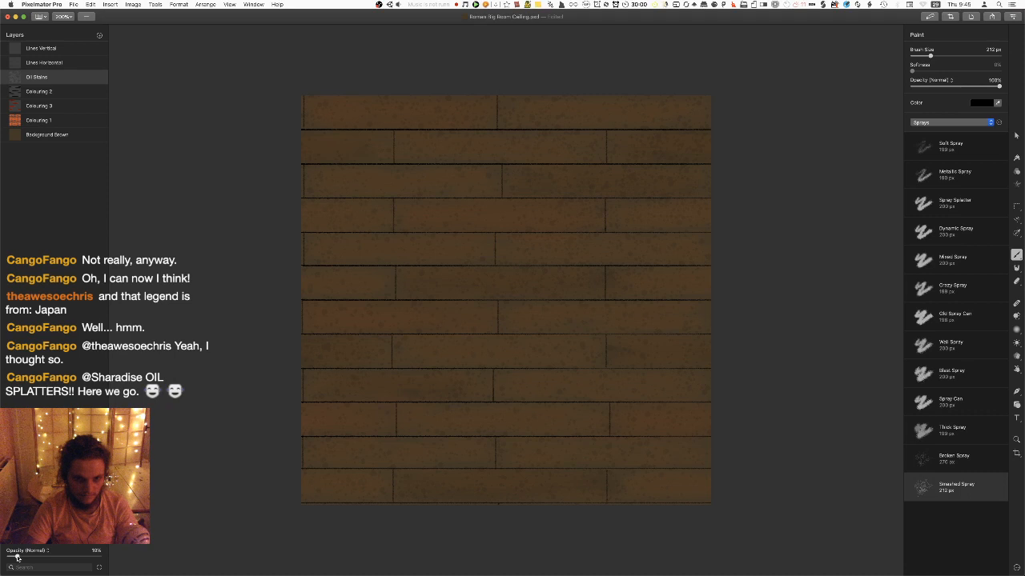
{"action": "key", "text": "super+z"}
{"action": "key", "text": "super+z"}
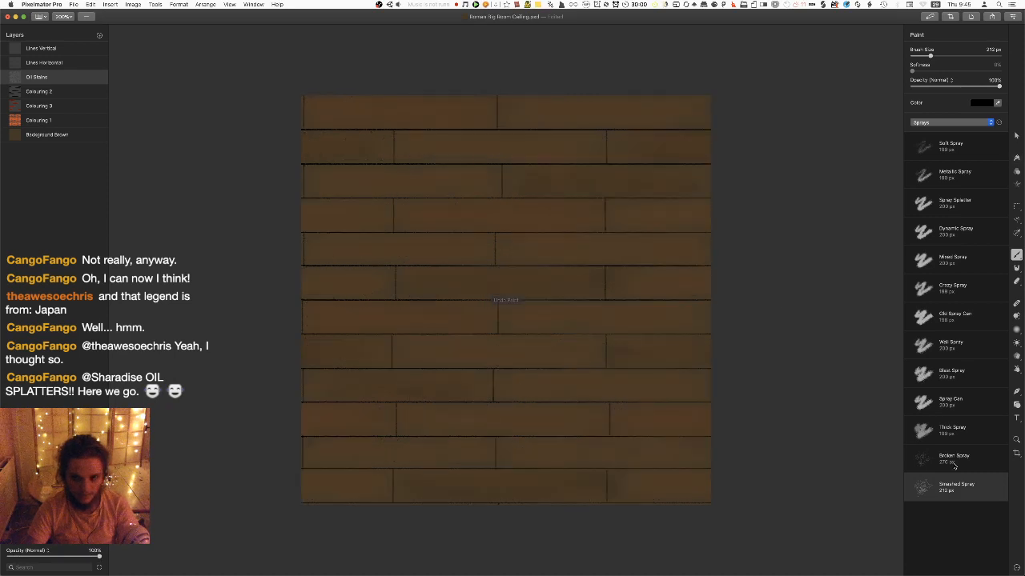
Cover the whole texture with black Broken Spray splatters on Oil Stains and set the layer's opacity to 10%
{"action": "left_click", "coordinate": [955, 466]}
{"action": "mouse_move", "coordinate": [309, 62]}
{"action": "left_mouse_down"}
{"action": "mouse_move", "coordinate": [313, 114]}
{"action": "mouse_move", "coordinate": [258, 270]}
{"action": "mouse_move", "coordinate": [456, 136]}
{"action": "mouse_move", "coordinate": [625, 92]}
{"action": "mouse_move", "coordinate": [484, 200]}
{"action": "mouse_move", "coordinate": [313, 412]}
{"action": "mouse_move", "coordinate": [506, 305]}
{"action": "mouse_move", "coordinate": [737, 100]}
{"action": "mouse_move", "coordinate": [656, 288]}
{"action": "mouse_move", "coordinate": [448, 472]}
{"action": "left_mouse_up"}
{"action": "key", "text": "super+z"}
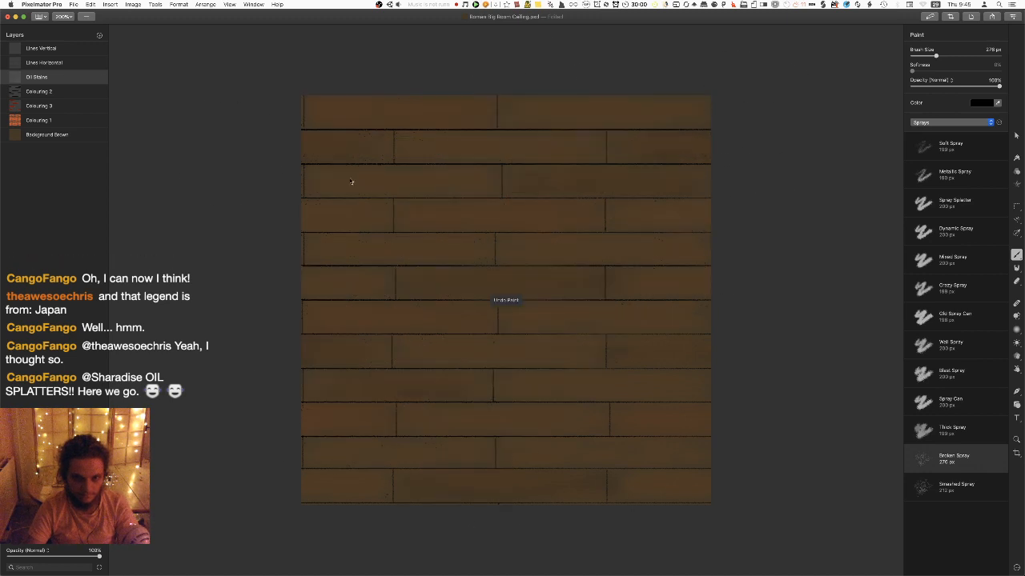
{"action": "mouse_move", "coordinate": [275, 114]}
{"action": "left_mouse_down"}
{"action": "mouse_move", "coordinate": [423, 137]}
{"action": "mouse_move", "coordinate": [293, 297]}
{"action": "mouse_move", "coordinate": [516, 158]}
{"action": "mouse_move", "coordinate": [697, 140]}
{"action": "mouse_move", "coordinate": [560, 264]}
{"action": "mouse_move", "coordinate": [393, 352]}
{"action": "mouse_move", "coordinate": [323, 480]}
{"action": "mouse_move", "coordinate": [529, 320]}
{"action": "mouse_move", "coordinate": [732, 320]}
{"action": "mouse_move", "coordinate": [526, 491]}
{"action": "mouse_move", "coordinate": [738, 454]}
{"action": "left_mouse_up"}
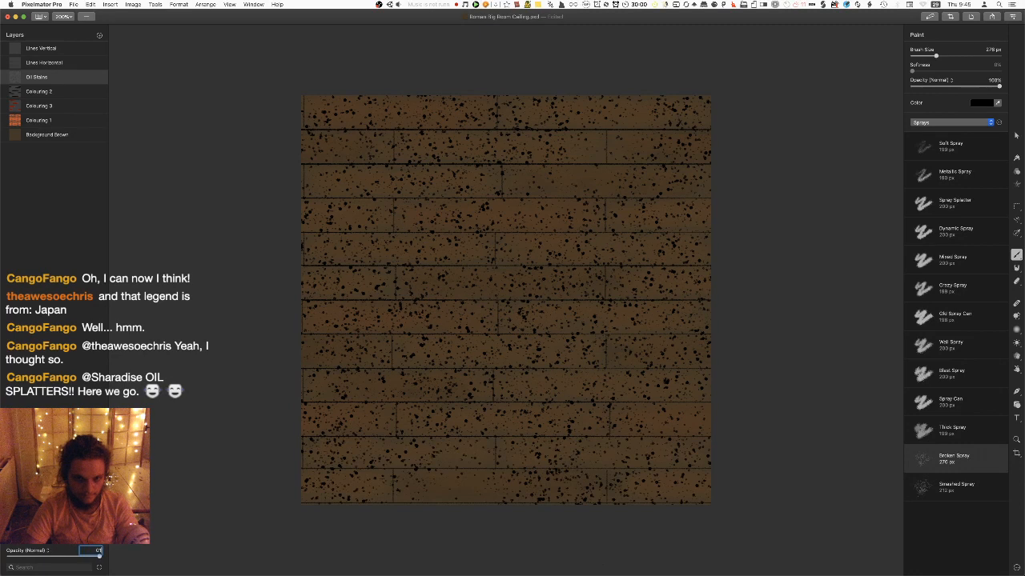
{"action": "key", "text": "Return"}
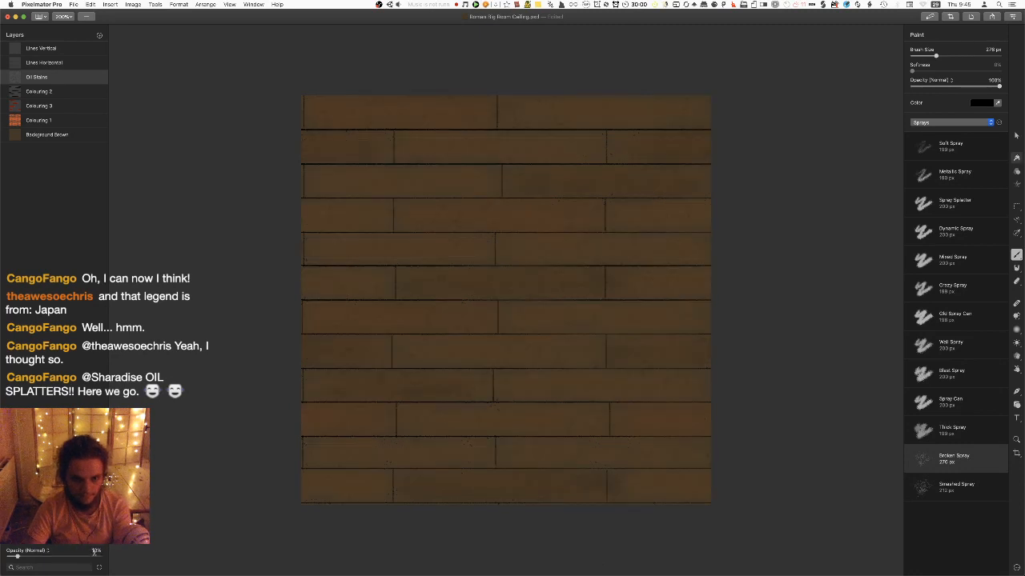
Save the oil-stained ceiling document despite the file conflict and re-export Roman Big Room Ceiling.png over the existing file
{"action": "key", "text": "super+s"}
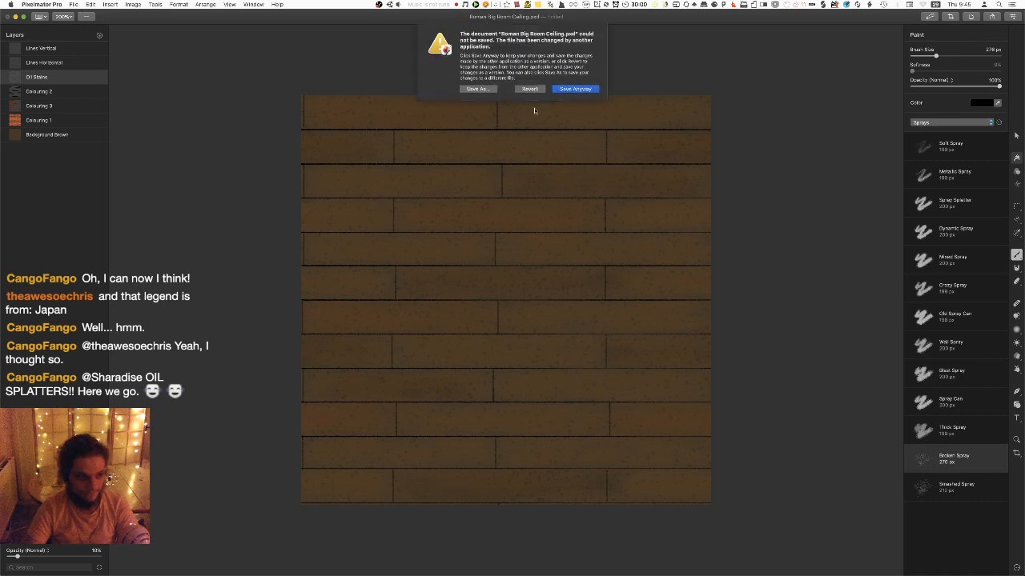
{"action": "left_click", "coordinate": [591, 89]}
{"action": "key", "text": "shift+super+e"}
{"action": "left_click", "coordinate": [662, 196]}
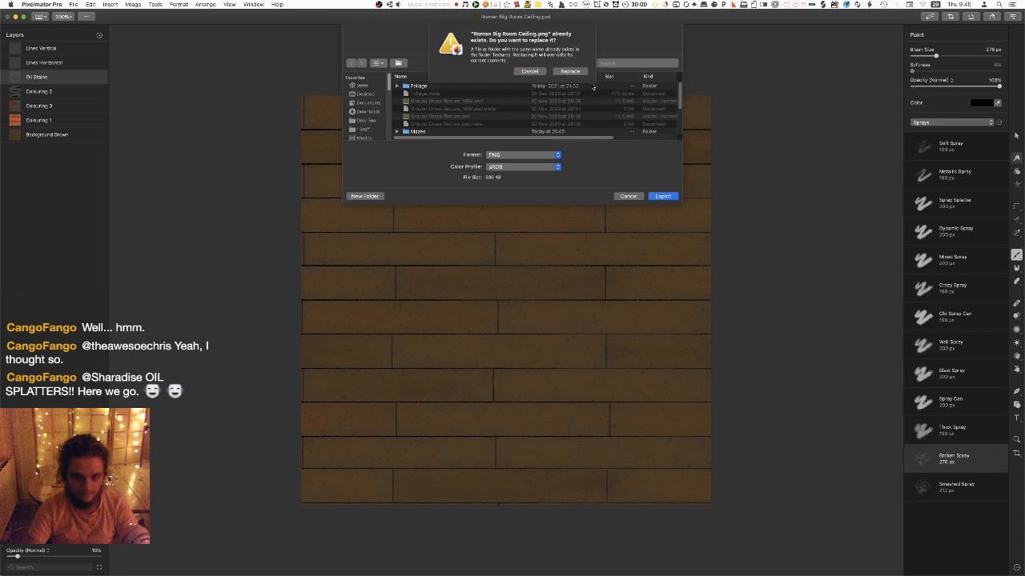
{"action": "left_click", "coordinate": [574, 72]}
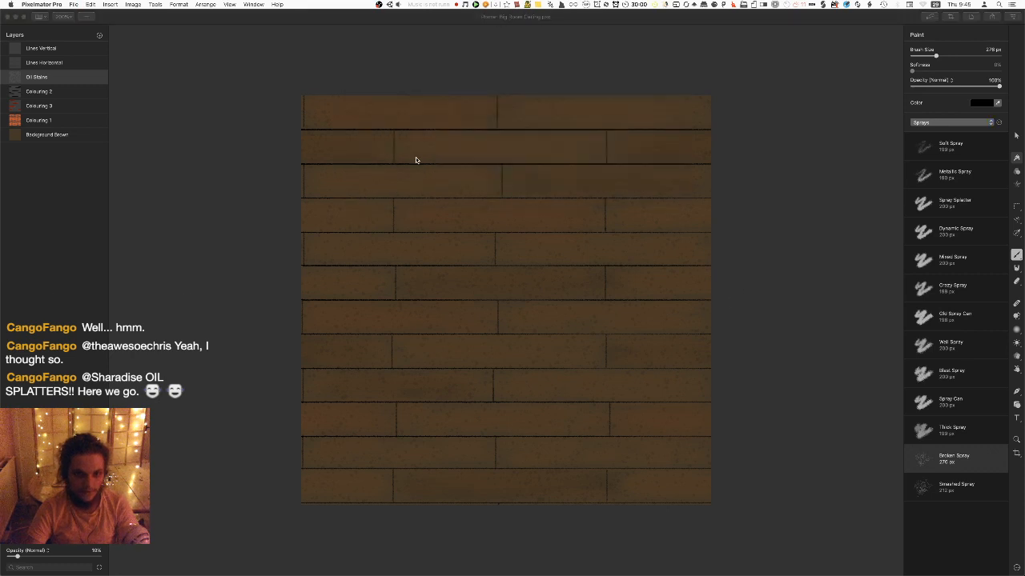
Switch to Unity, examine the oil stains on the ceiling planks up close and show the Roman Big Room Ceiling texture's import settings
{"action": "key", "text": "super+Tab"}
{"action": "scroll", "coordinate": [382, 203], "scroll_direction": "up", "scroll_amount": 10}
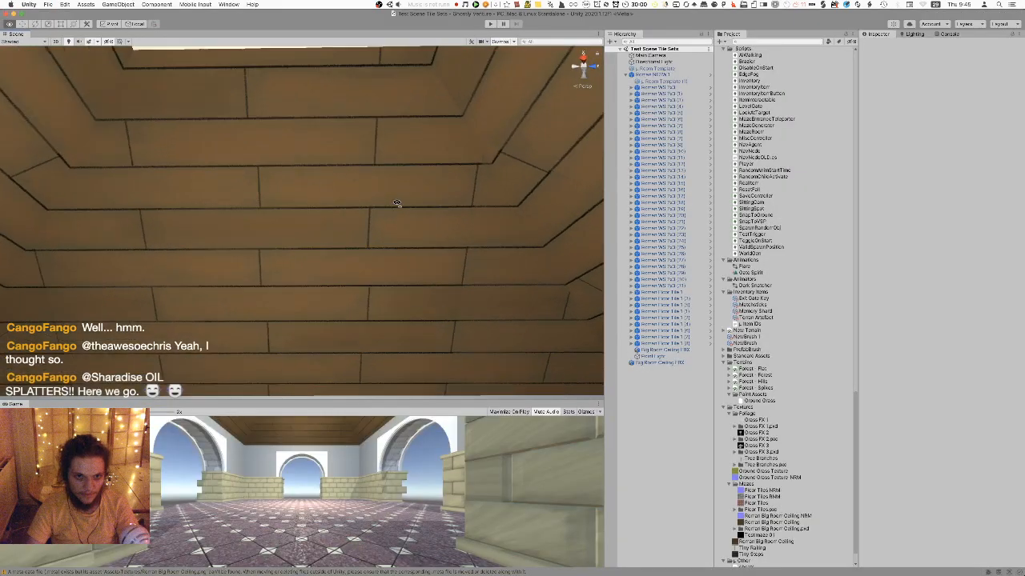
{"action": "scroll", "coordinate": [397, 203], "scroll_direction": "down", "scroll_amount": 5}
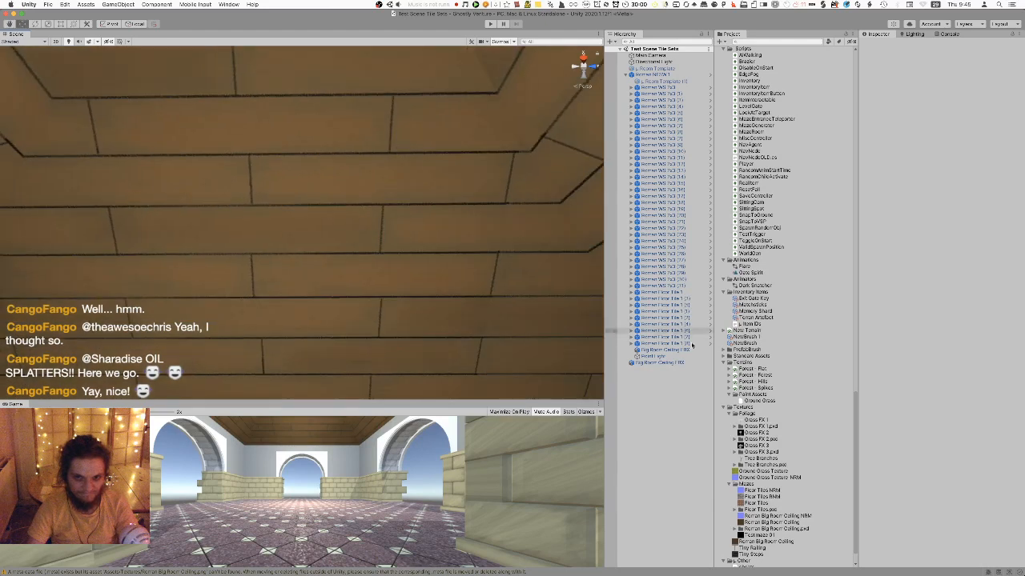
{"action": "left_click", "coordinate": [792, 522]}
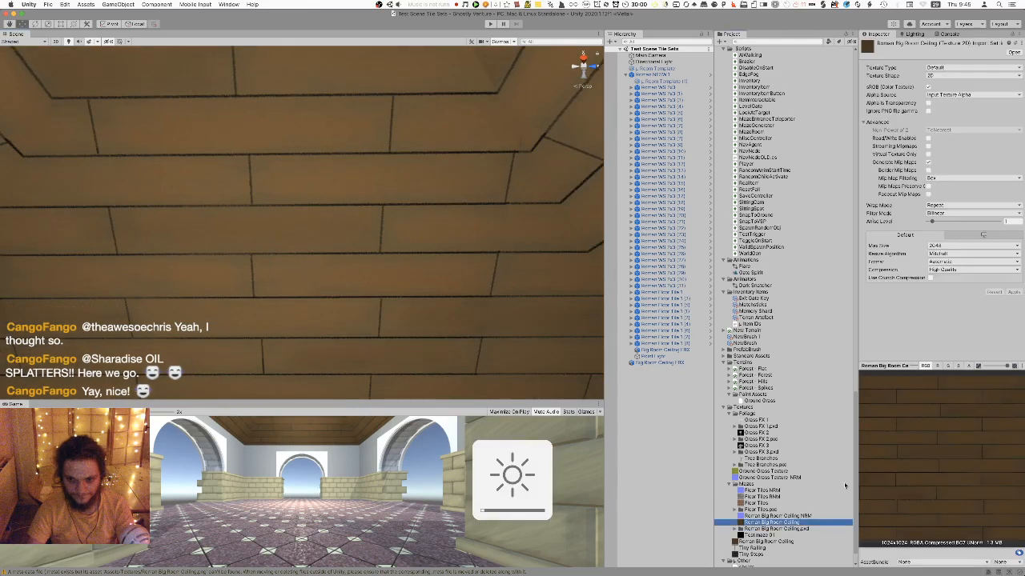
Set the Roman Big Room Ceiling texture's compression to None, apply the import settings and inspect the ceiling planks
{"action": "left_click", "coordinate": [953, 270]}
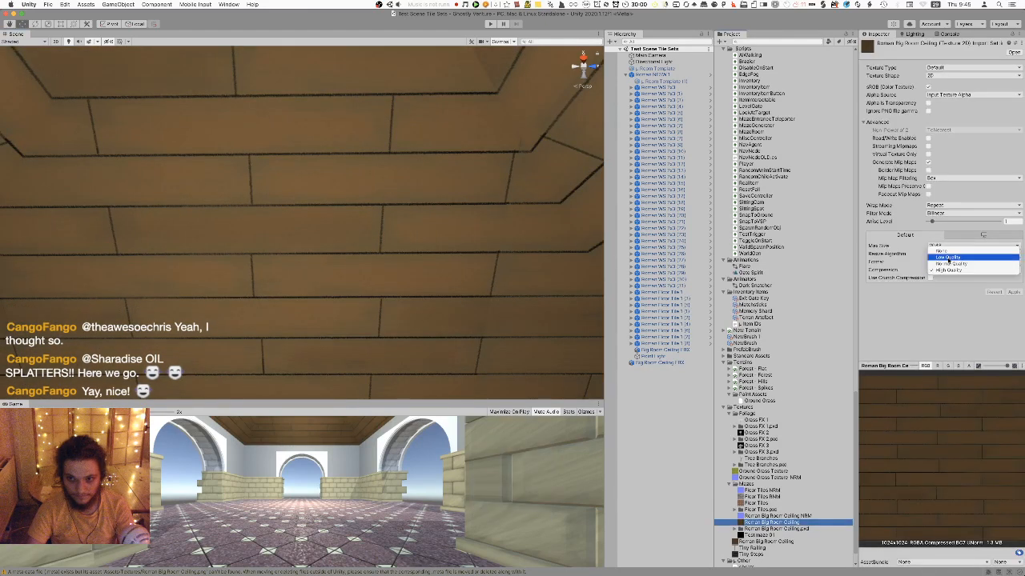
{"action": "left_click", "coordinate": [953, 246]}
{"action": "left_click", "coordinate": [1012, 285]}
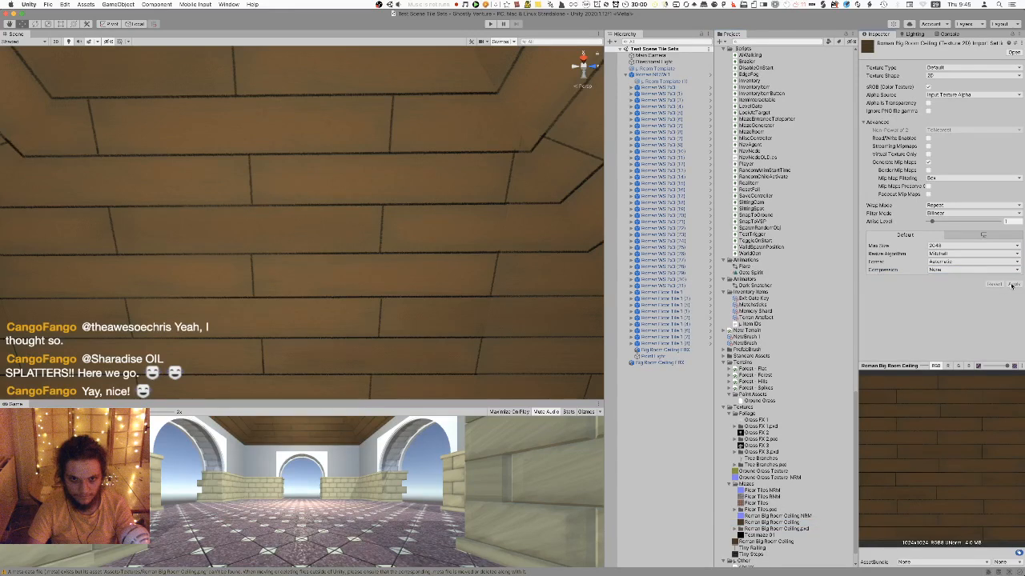
{"action": "right_click_drag", "start_coordinate": [378, 266], "coordinate": [379, 268]}
{"action": "key", "text": "w"}
{"action": "key", "text": "s"}
Switch to Pixelmator Pro, set the Oil Stains layer's opacity to 20% and save the document despite the file conflict
{"action": "key", "text": "super+Tab"}
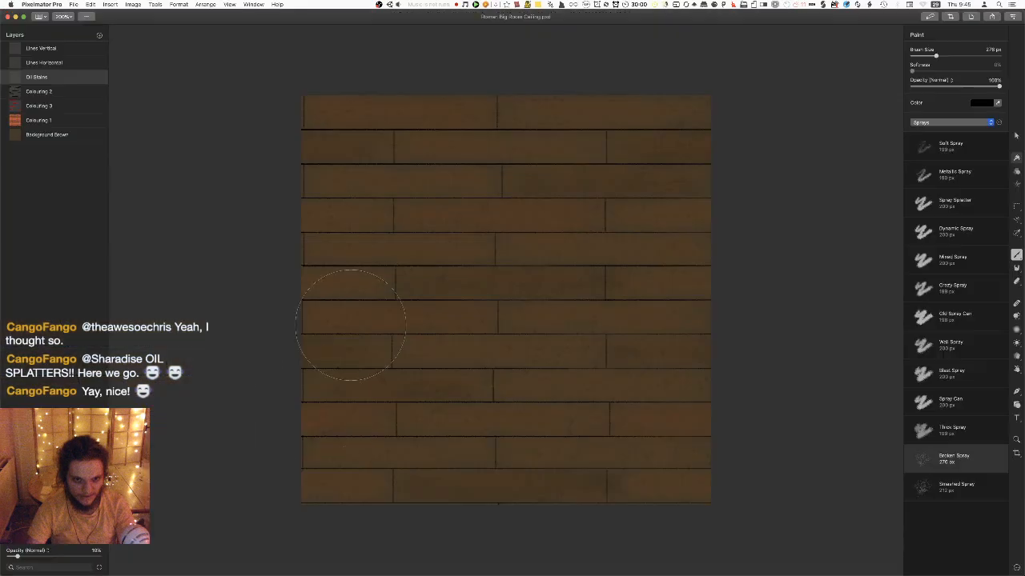
{"action": "key", "text": "F1"}
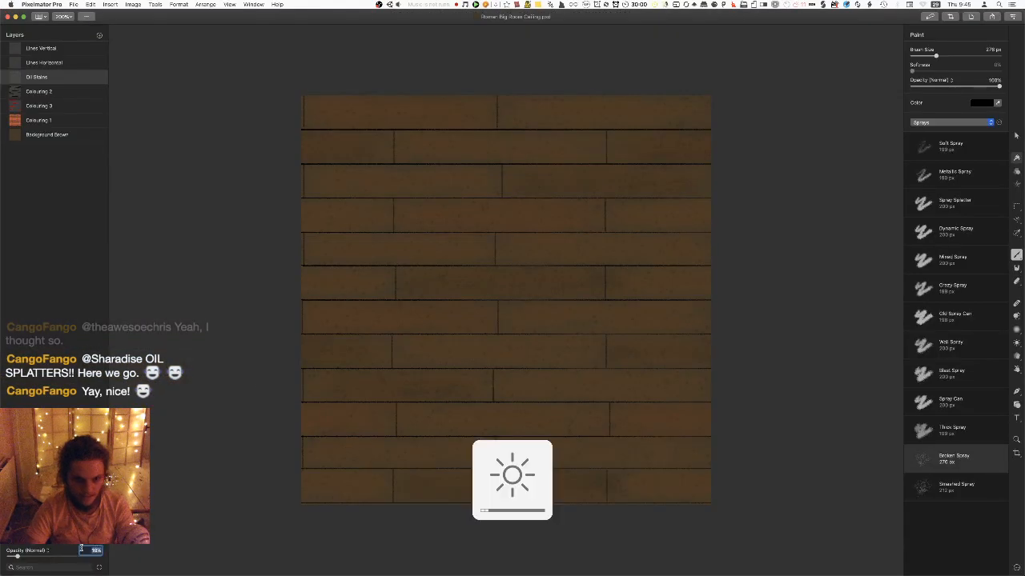
{"action": "key", "text": "super+Tab"}
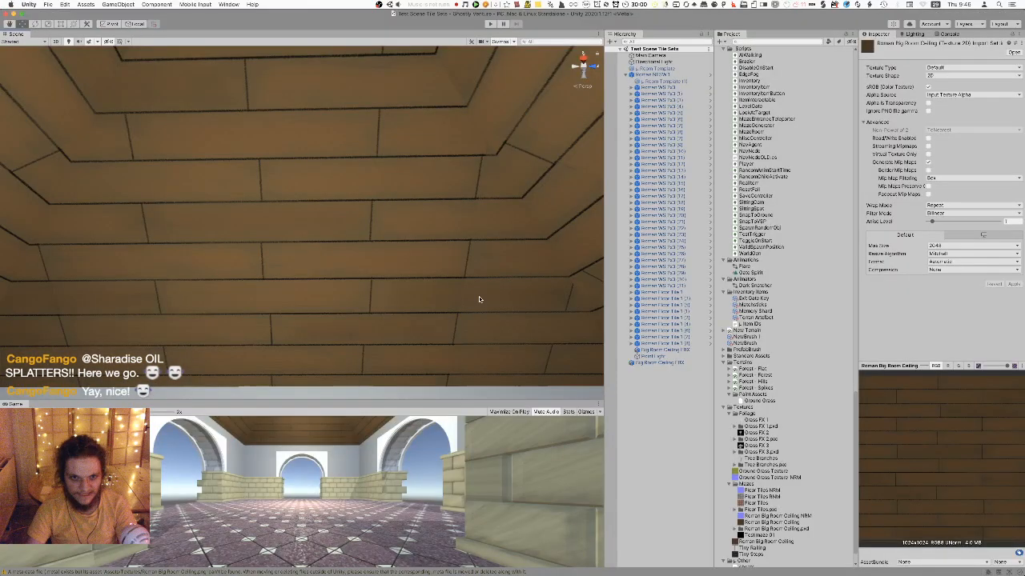
{"action": "key", "text": "super+Tab"}
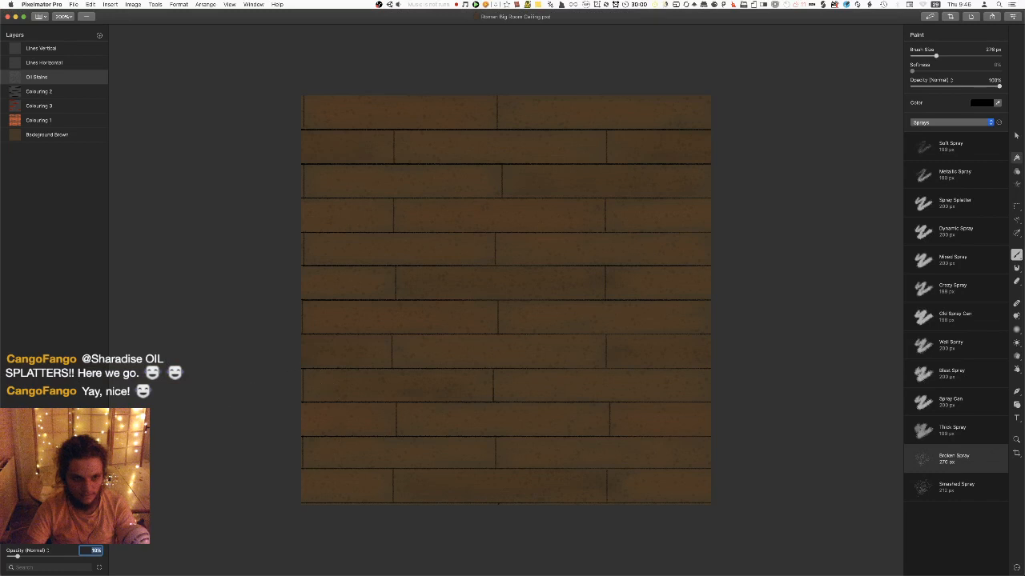
{"action": "key", "text": "Return"}
{"action": "key", "text": "super+s"}
{"action": "left_click", "coordinate": [585, 89]}
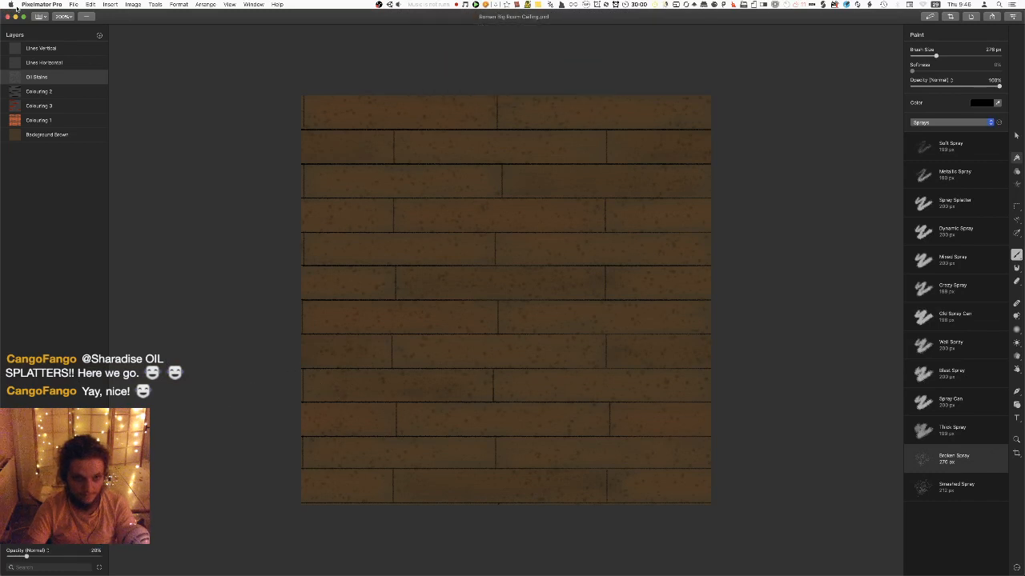
Export the texture as Roman Big Room Ceiling.png into the Mazes folder, replacing the existing PNG
{"action": "left_click", "coordinate": [72, 4]}
{"action": "left_click", "coordinate": [84, 96]}
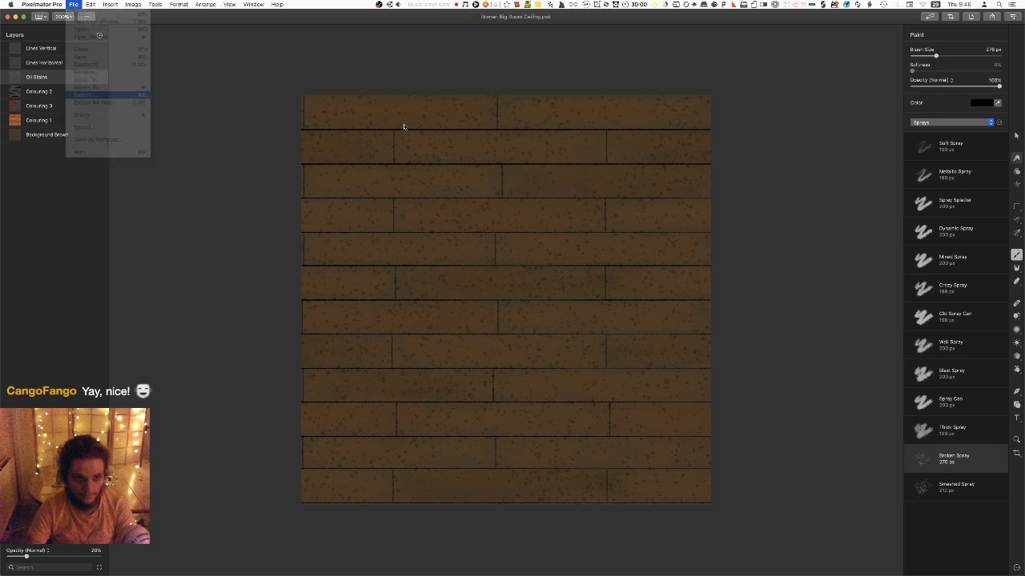
{"action": "double_click", "coordinate": [428, 132]}
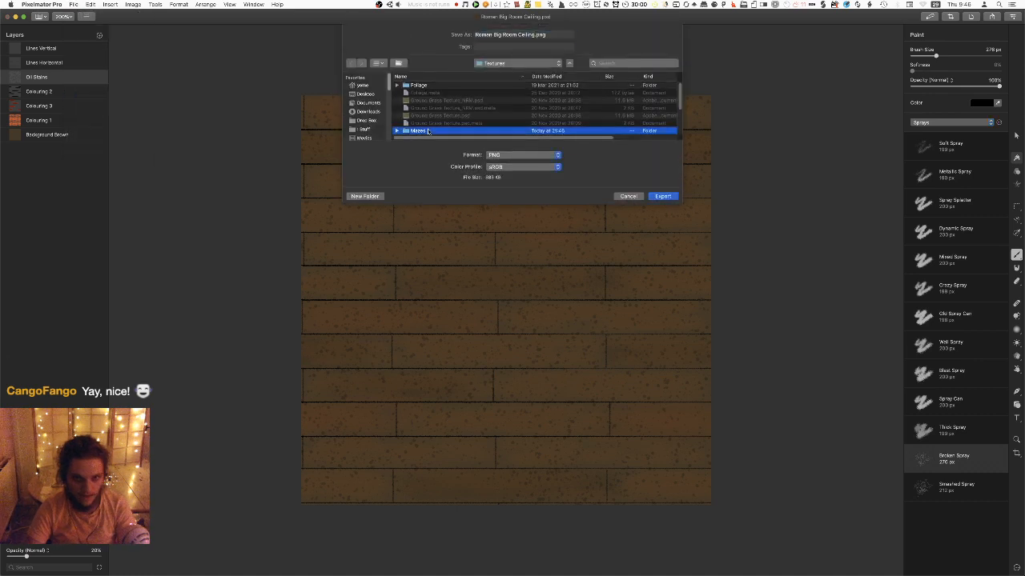
{"action": "left_click", "coordinate": [665, 196]}
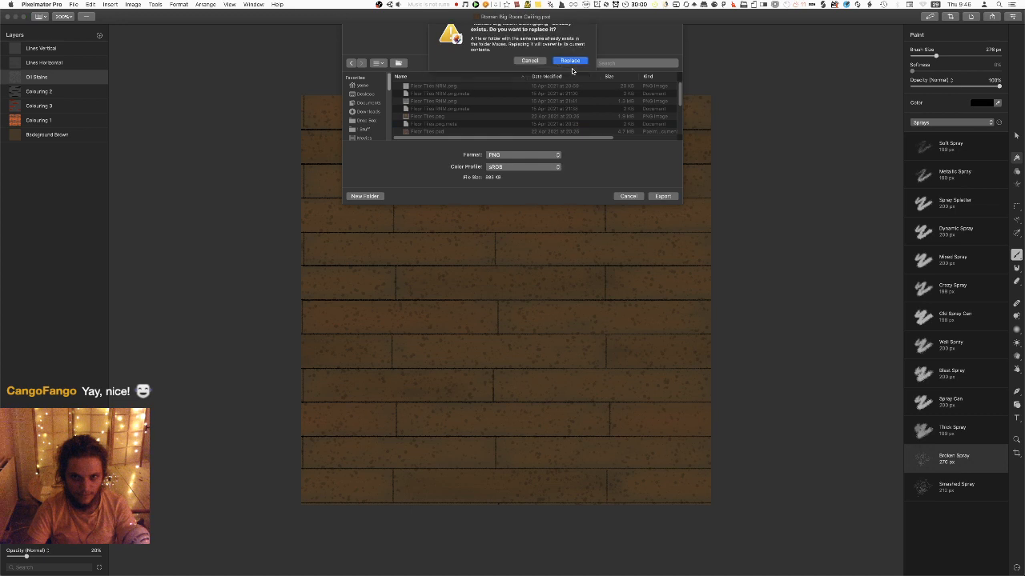
{"action": "left_click", "coordinate": [573, 72]}
Switch to Unity and examine the strength of the oil stains on the ceiling against the source texture
{"action": "key", "text": "super+Tab"}
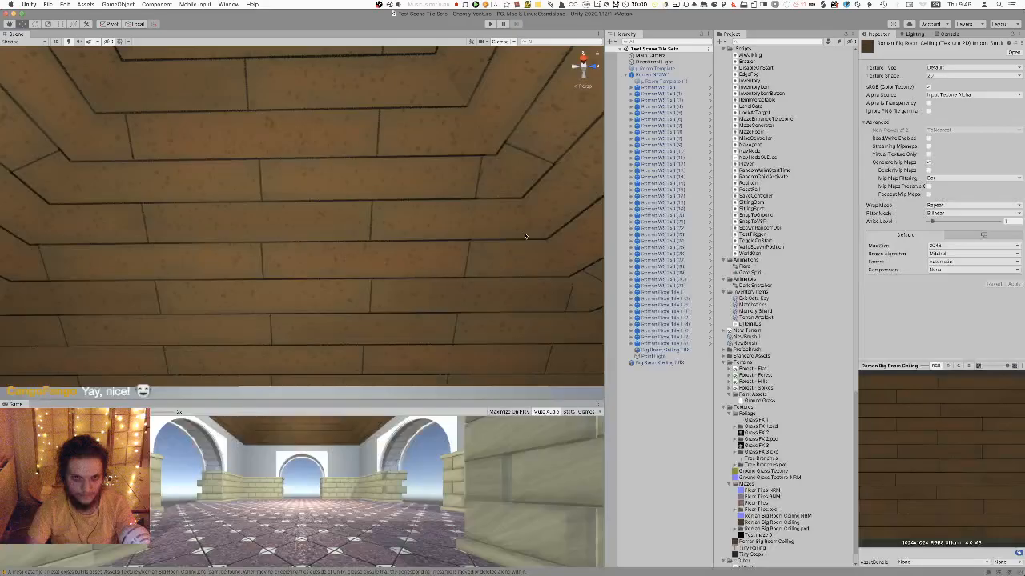
{"action": "right_click_drag", "start_coordinate": [525, 236], "coordinate": [487, 235]}
{"action": "key", "text": "super+Tab"}
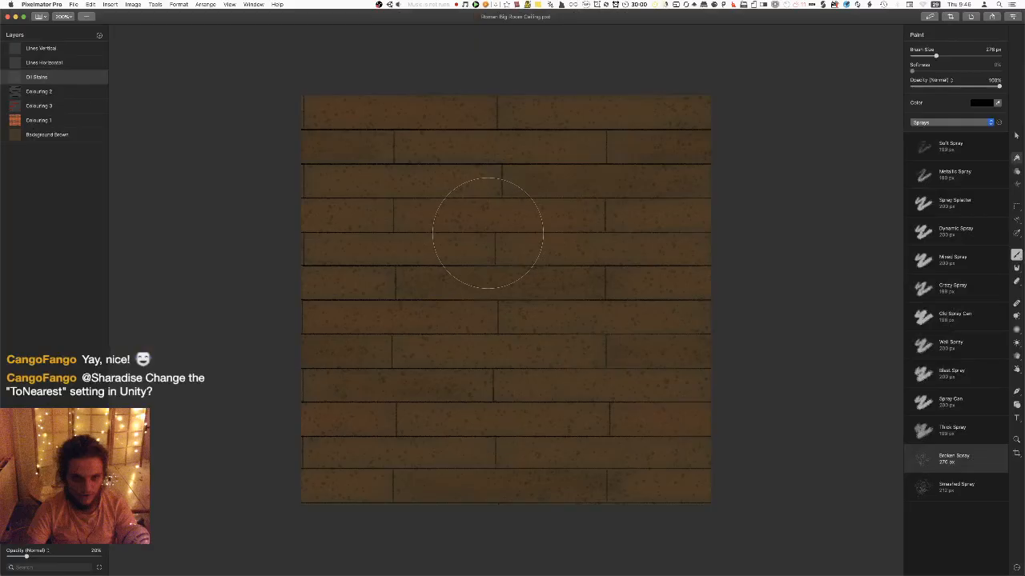
{"action": "key", "text": "super+Tab"}
In Finder, remove the stray Roman Big Room Ceiling.png from the Textures folder and open Roman Big Room Ceiling.pxd from Mazes
{"action": "key", "text": "super+Tab"}
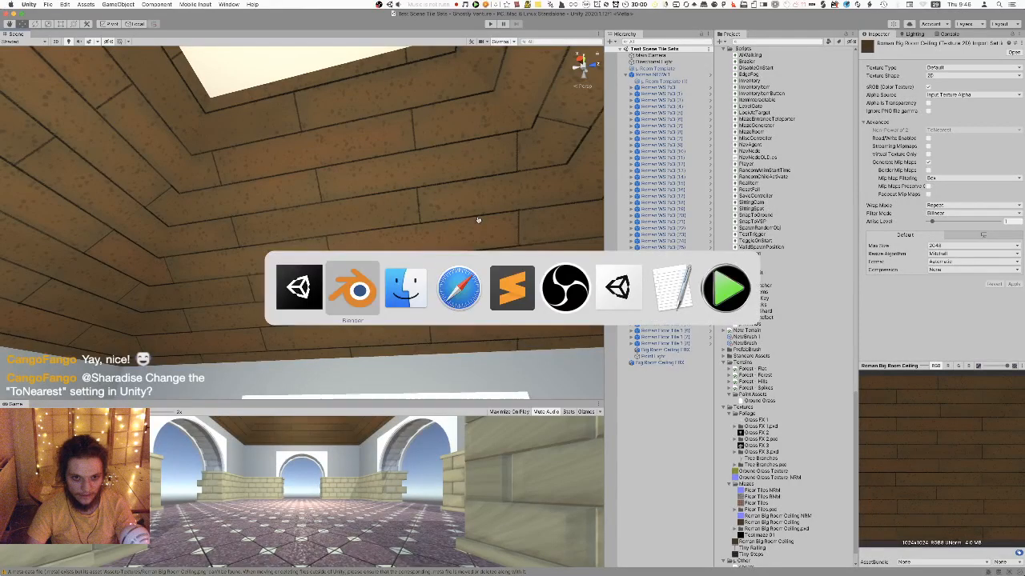
{"action": "left_click", "coordinate": [533, 249]}
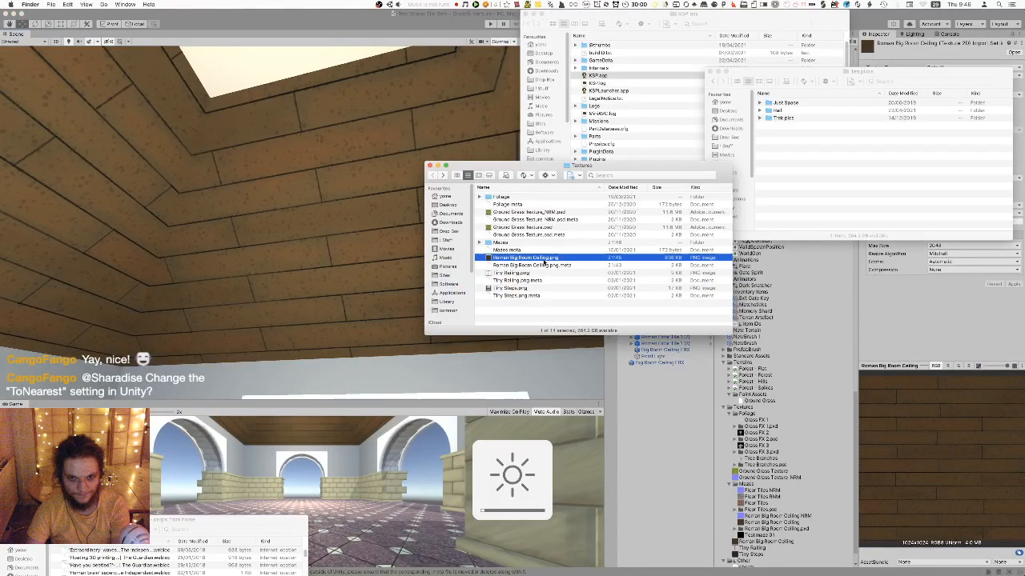
{"action": "double_click", "coordinate": [519, 242]}
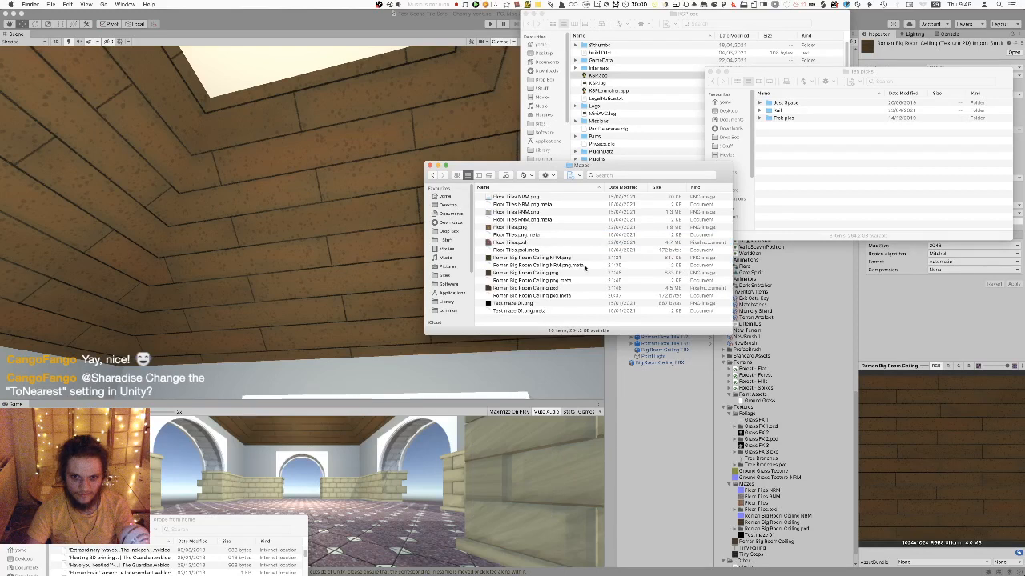
{"action": "left_click", "coordinate": [571, 288]}
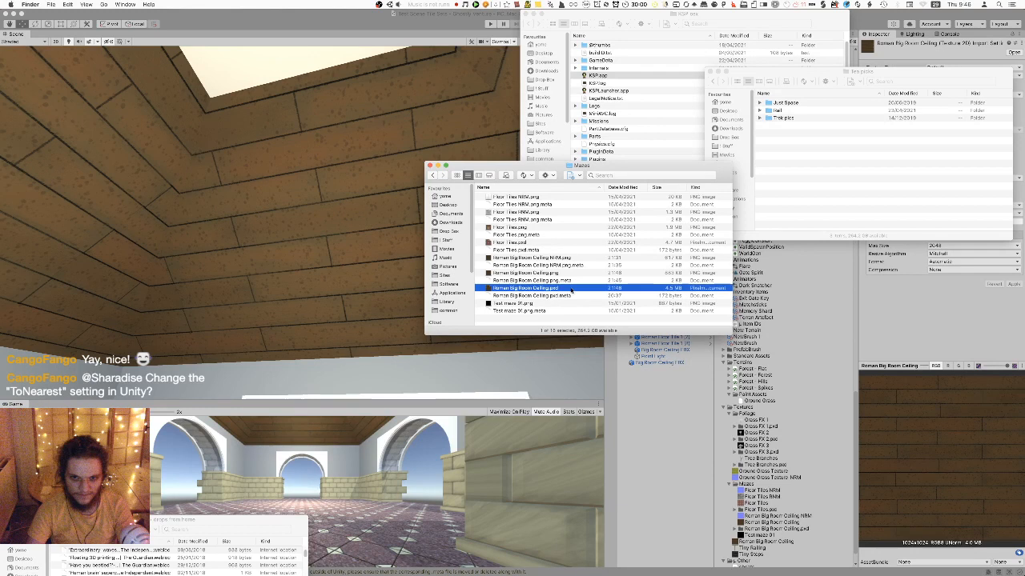
{"action": "double_click", "coordinate": [571, 288]}
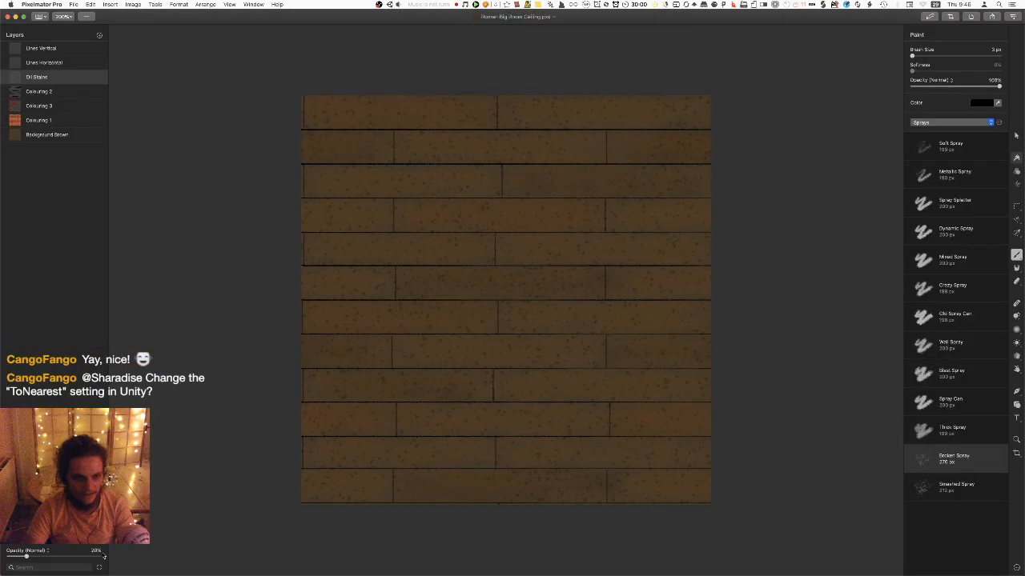
Set the Oil Stains layer's opacity to 10% and save the document
{"action": "key", "text": "F1"}
{"action": "left_click", "coordinate": [95, 550]}
{"action": "type", "text": "10"}
{"action": "key", "text": "Return"}
{"action": "key", "text": "super+s"}
Re-export the fainter-stained texture over Roman Big Room Ceiling.png in the Mazes folder
{"action": "key", "text": "shift+super+e"}
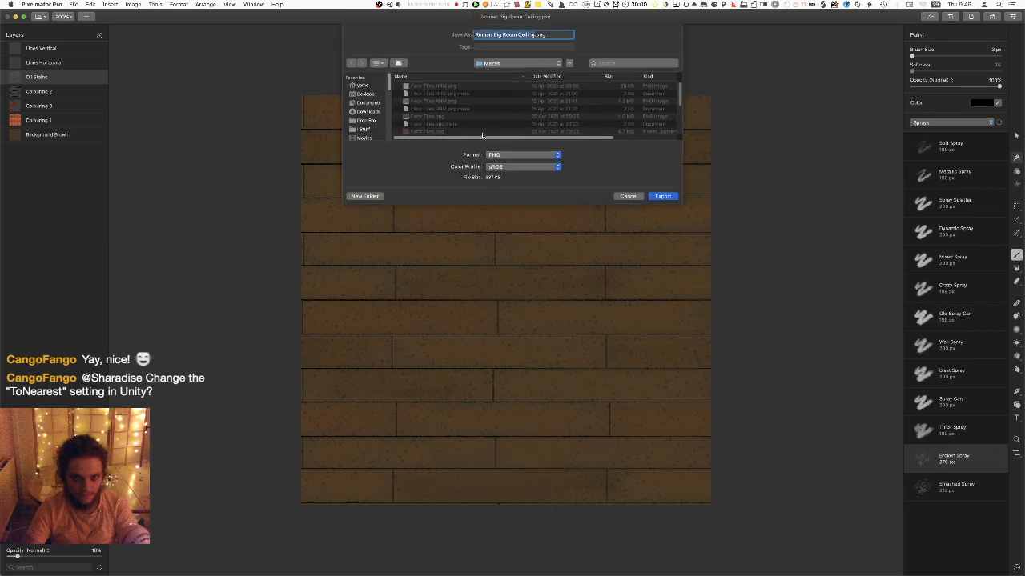
{"action": "scroll", "coordinate": [515, 125], "scroll_direction": "down", "scroll_amount": 5}
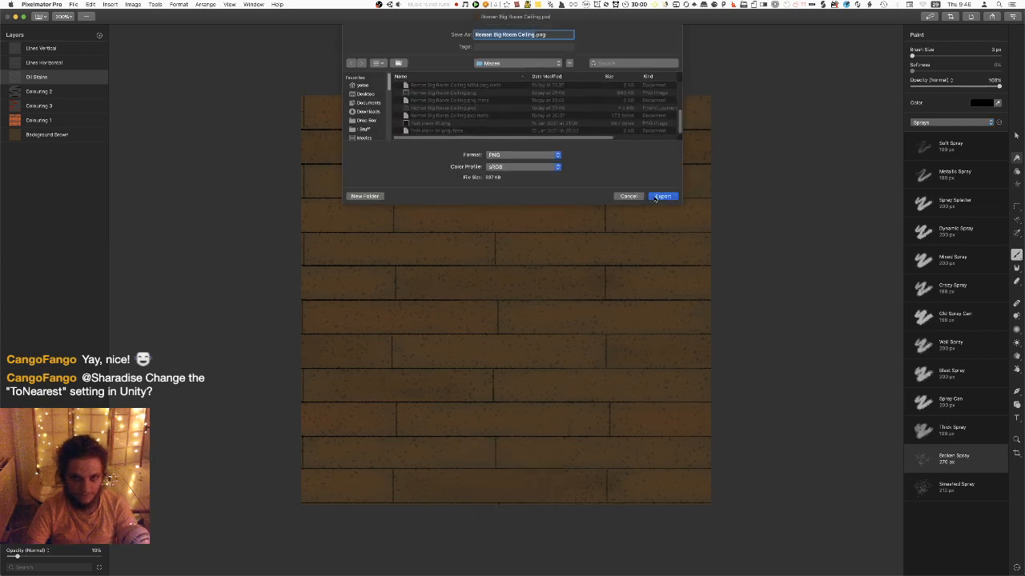
{"action": "left_click", "coordinate": [662, 196]}
{"action": "key", "text": "Return"}
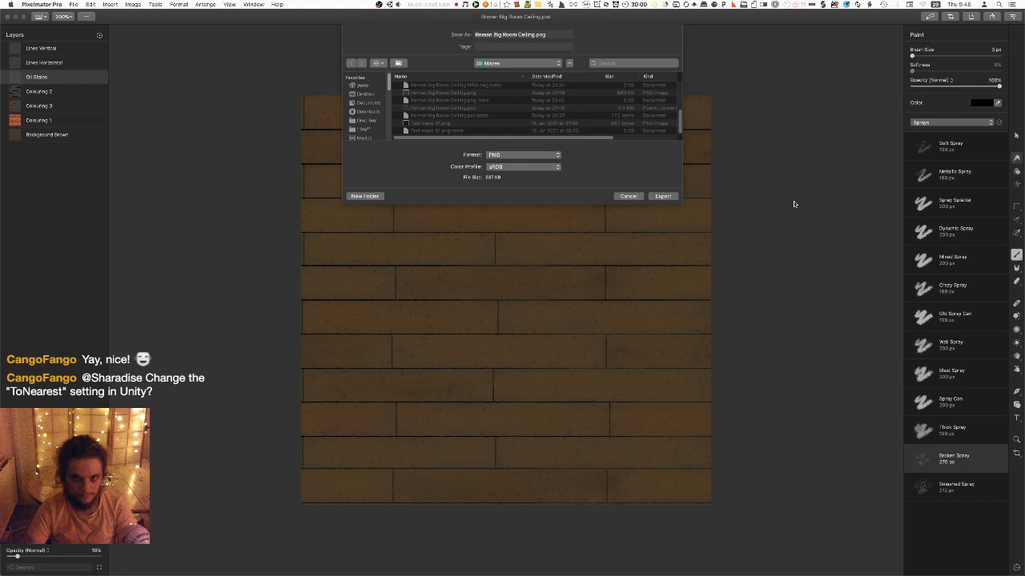
Switch to Unity and examine the re-exported ceiling in a maximised Scene view, from outside the arches and inside the room
{"action": "key", "text": "super+Tab"}
{"action": "key", "text": "super+Tab"}
{"action": "key", "text": "super+Tab"}
{"action": "key", "text": "Tab"}
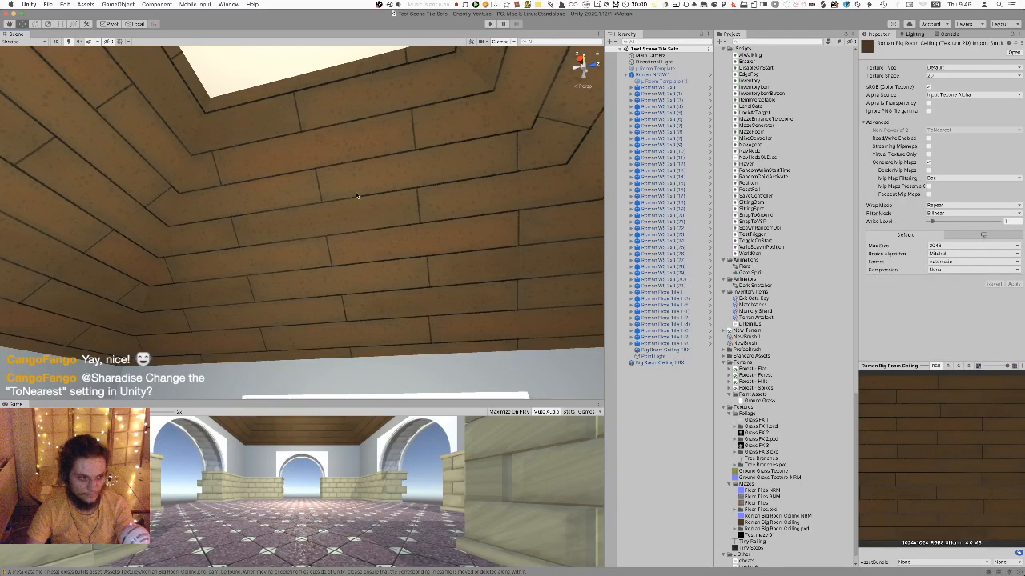
{"action": "key", "text": "XF86MonBrightnessDown"}
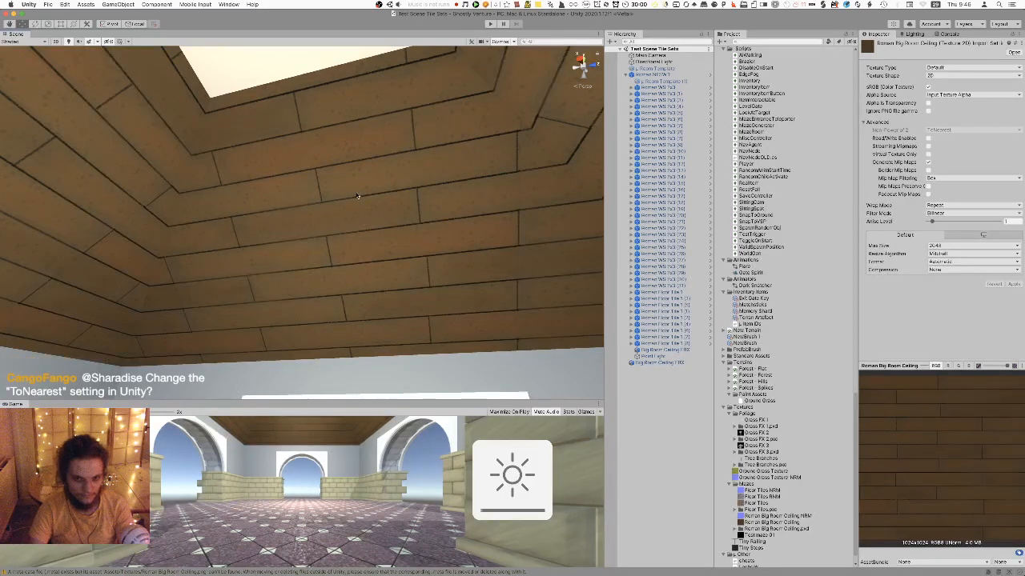
{"action": "scroll", "coordinate": [357, 160], "scroll_direction": "up", "scroll_amount": 3}
{"action": "key", "text": "shift+space"}
{"action": "scroll", "coordinate": [401, 217], "scroll_direction": "up", "scroll_amount": 3}
{"action": "left_click_drag", "start_coordinate": [405, 217], "coordinate": [393, 261], "text": "alt"}
{"action": "scroll", "coordinate": [393, 261], "scroll_direction": "down", "scroll_amount": 8}
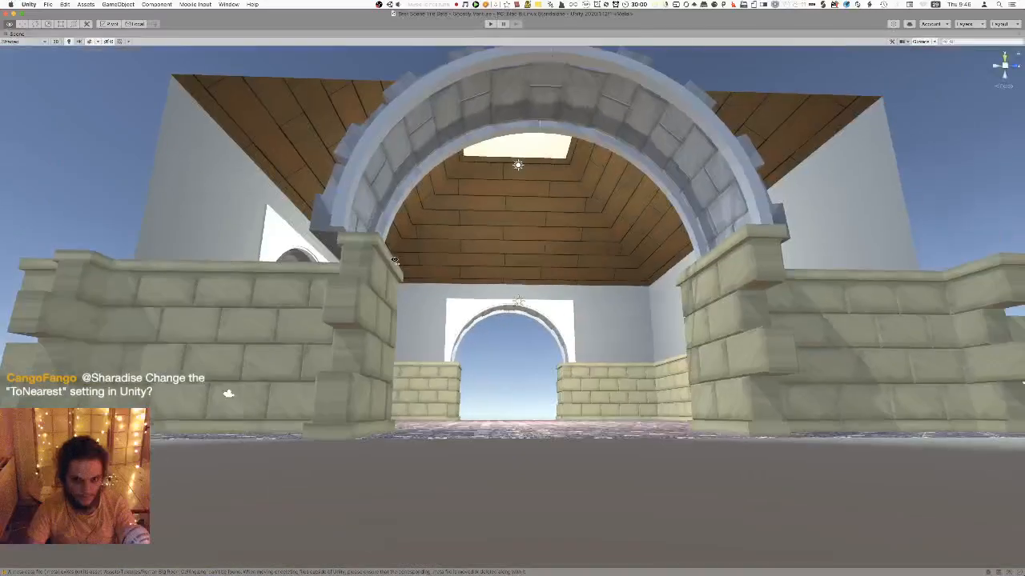
{"action": "scroll", "coordinate": [393, 261], "scroll_direction": "up", "scroll_amount": 4}
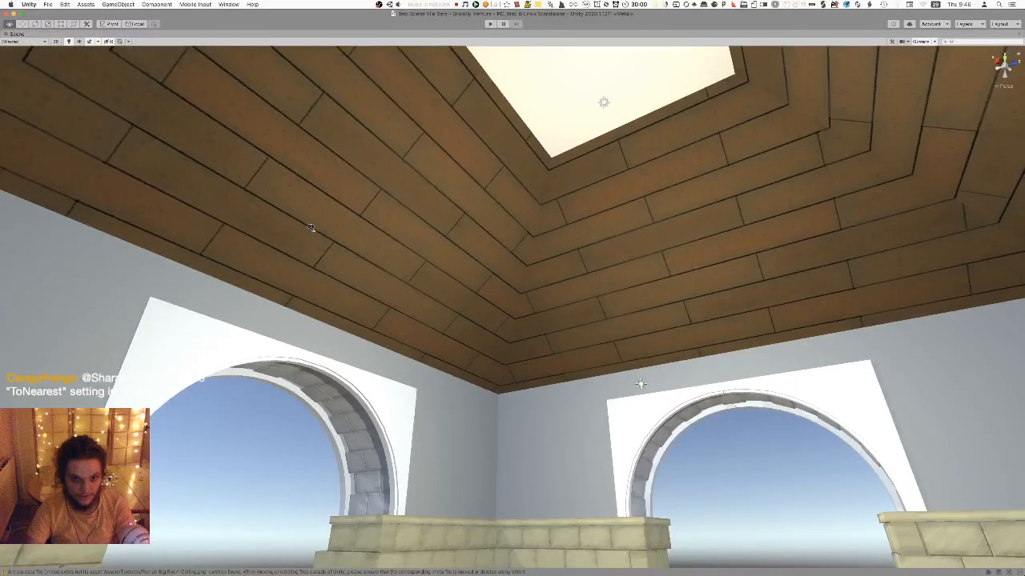
{"action": "right_click_drag", "start_coordinate": [309, 225], "coordinate": [258, 213]}
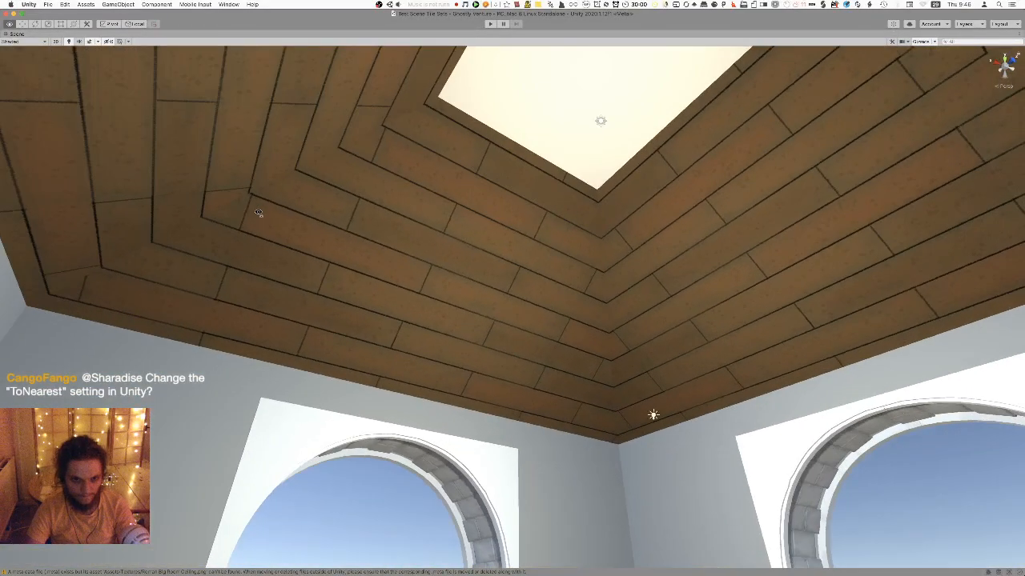
{"action": "right_click_drag", "start_coordinate": [510, 311], "coordinate": [336, 320]}
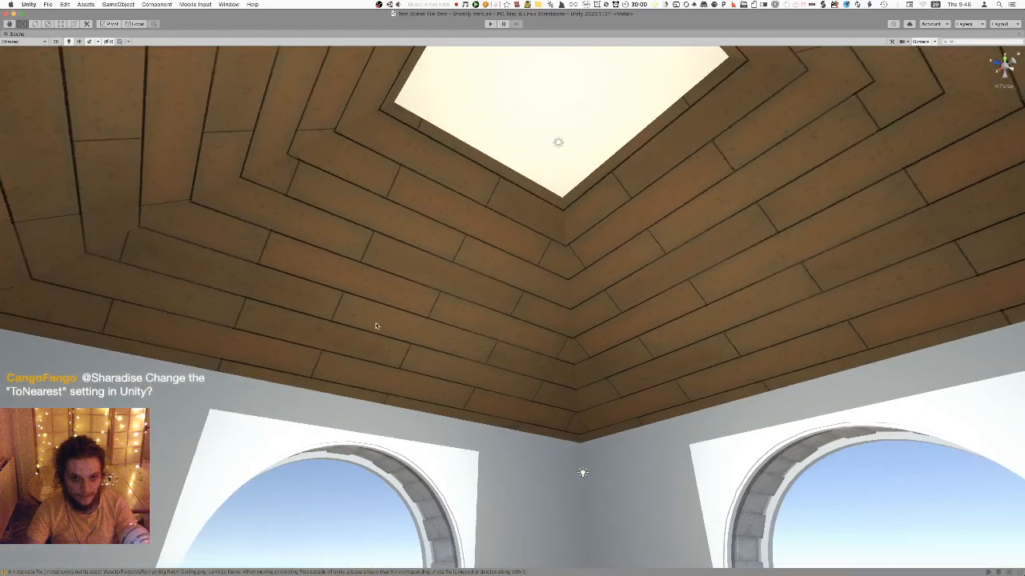
{"action": "key", "text": "shift+space"}
Return to Pixelmator Pro and save Roman Big Room Ceiling.pxd anyway despite the file conflict
{"action": "key", "text": "super+Tab"}
{"action": "key", "text": "F1"}
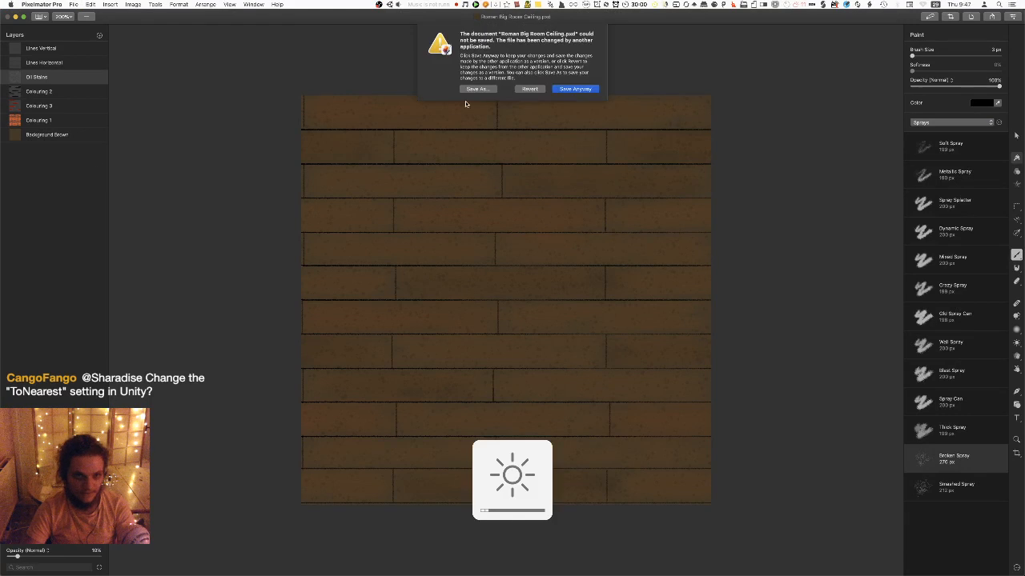
{"action": "left_click", "coordinate": [574, 89]}
Add a new layer directly below Oil Stains and name it Fibers
{"action": "right_click", "coordinate": [34, 177]}
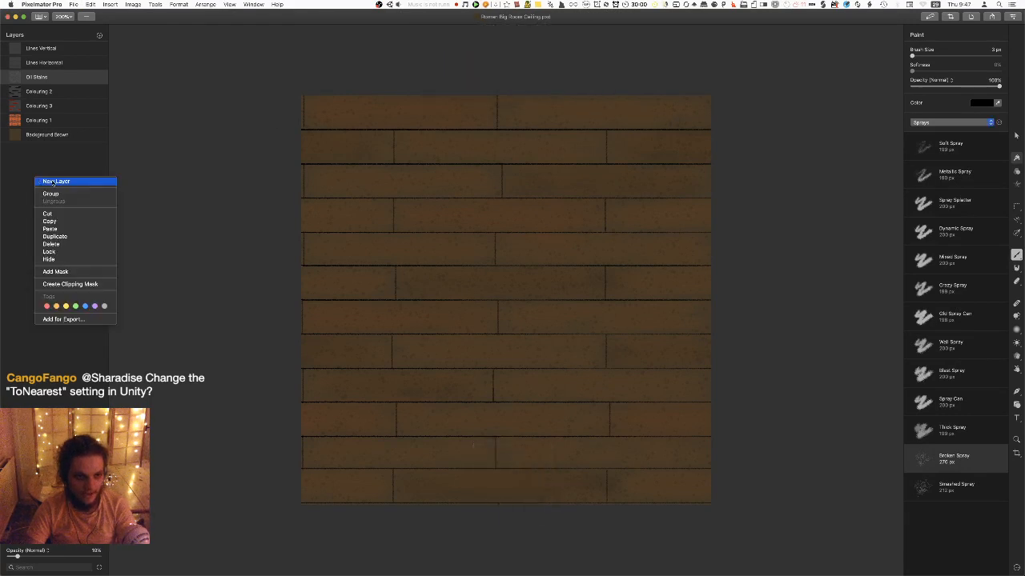
{"action": "left_click", "coordinate": [56, 181]}
{"action": "left_click_drag", "start_coordinate": [31, 78], "coordinate": [36, 93]}
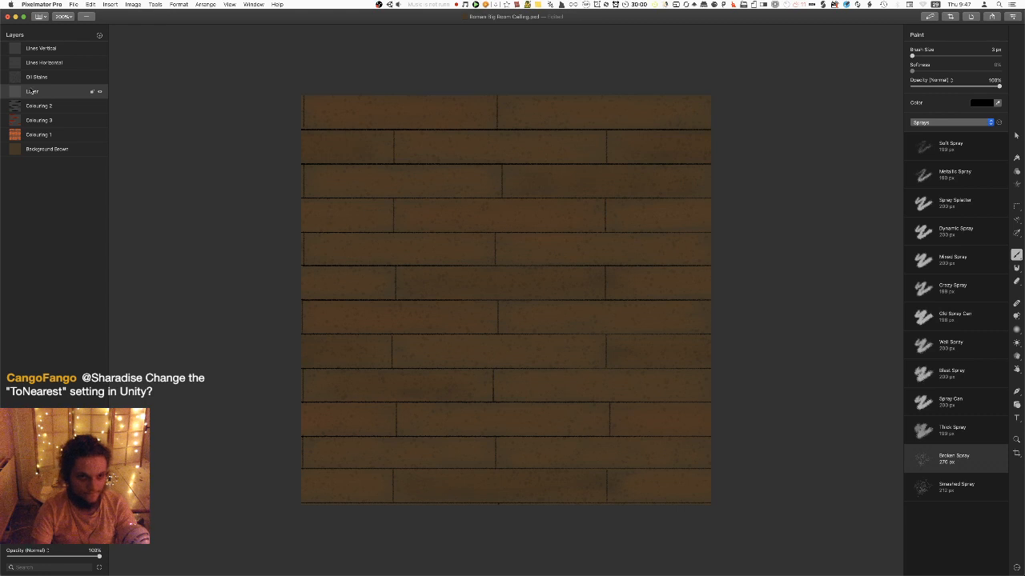
{"action": "double_click", "coordinate": [34, 92]}
{"action": "type", "text": "Floor"}
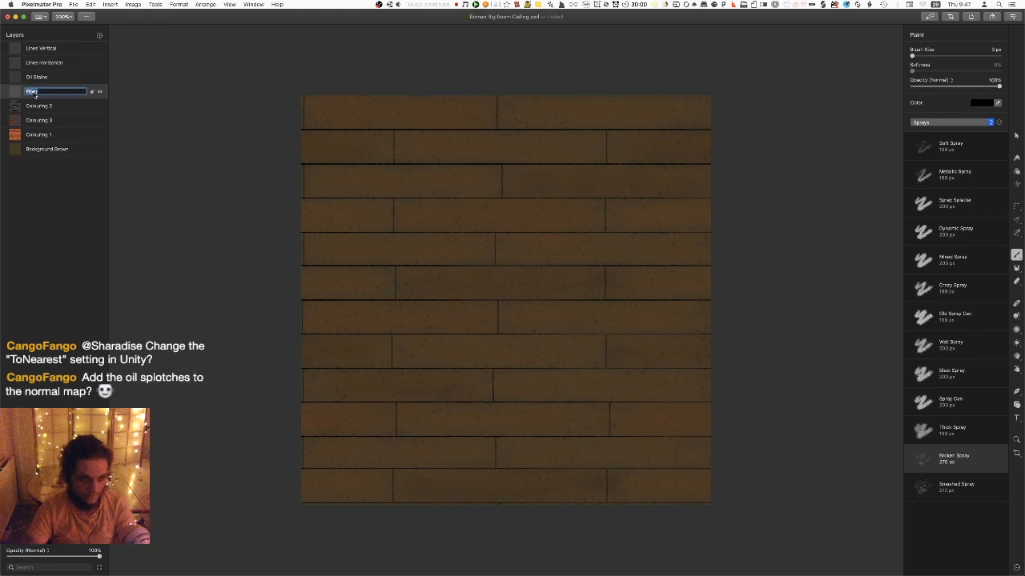
{"action": "key", "text": "Return"}
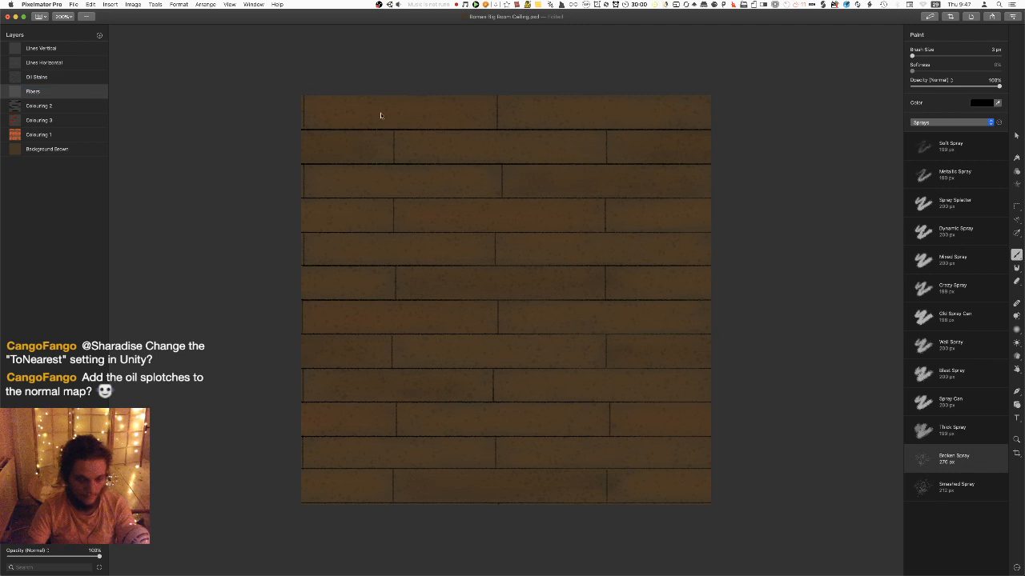
Try black strokes on the Fibers layer with the 3 px Broken Spray and the Soft Spray brush, and undo them
{"action": "scroll", "coordinate": [380, 116], "scroll_direction": "up", "scroll_amount": 5}
{"action": "scroll", "coordinate": [419, 210], "scroll_direction": "up", "scroll_amount": 3}
{"action": "scroll", "coordinate": [445, 246], "scroll_direction": "left", "scroll_amount": 4}
{"action": "scroll", "coordinate": [426, 249], "scroll_direction": "up", "scroll_amount": 2}
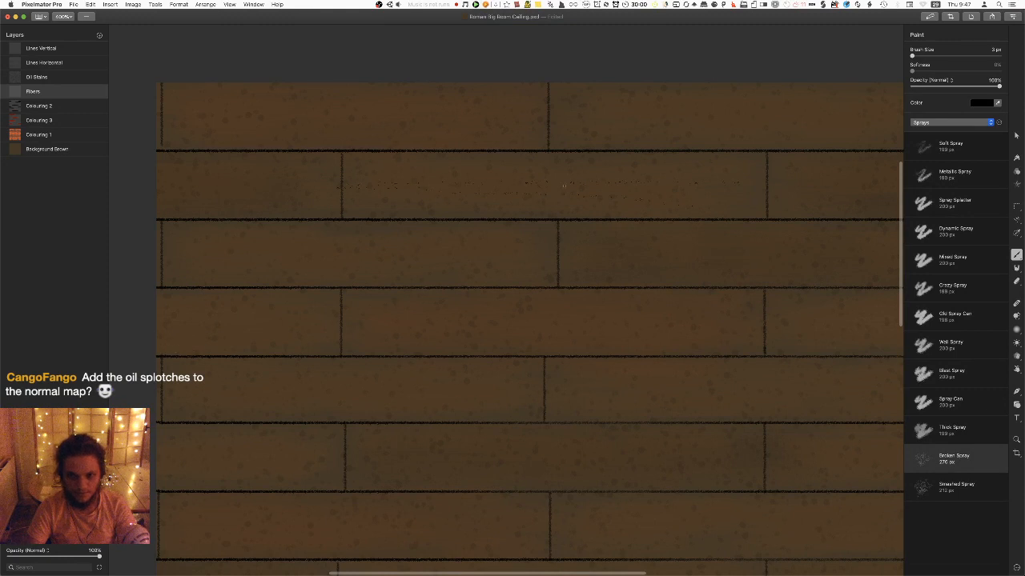
{"action": "left_click", "coordinate": [974, 143]}
{"action": "mouse_move", "coordinate": [416, 205]}
{"action": "left_mouse_down"}
{"action": "mouse_move", "coordinate": [729, 209]}
{"action": "mouse_move", "coordinate": [201, 247]}
{"action": "left_mouse_up"}
{"action": "key", "text": "super+z"}
{"action": "key", "text": "super+z"}
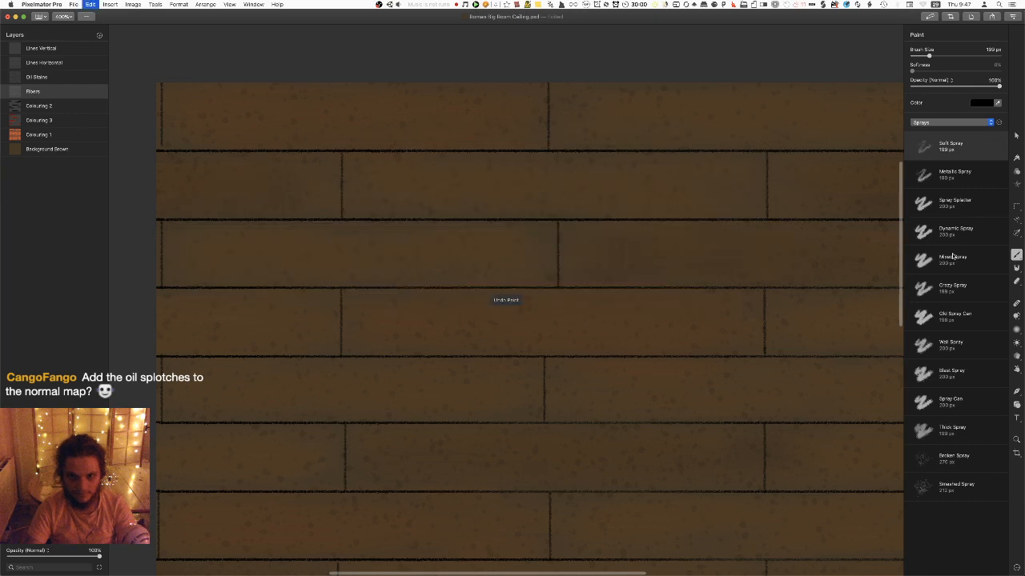
Try more black spray strokes across the planks, including Crazy Spray and Soft Spray again, undoing each one
{"action": "left_click_drag", "start_coordinate": [449, 301], "coordinate": [451, 240]}
{"action": "key", "text": "super+z"}
{"action": "left_click", "coordinate": [929, 285]}
{"action": "mouse_move", "coordinate": [509, 272]}
{"action": "left_mouse_down"}
{"action": "mouse_move", "coordinate": [659, 201]}
{"action": "mouse_move", "coordinate": [610, 460]}
{"action": "mouse_move", "coordinate": [507, 389]}
{"action": "mouse_move", "coordinate": [457, 213]}
{"action": "left_mouse_up"}
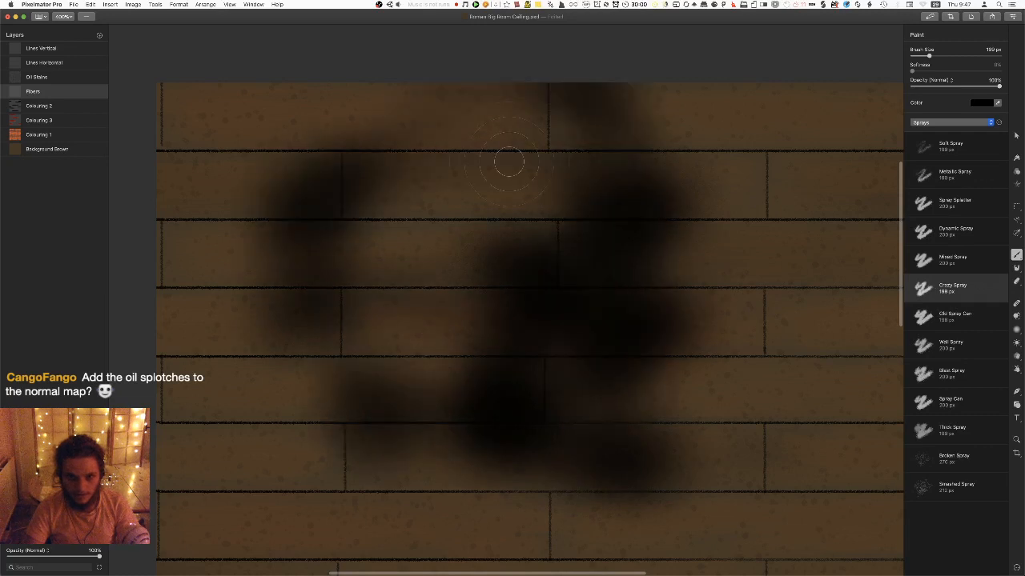
{"action": "key", "text": "super+z"}
{"action": "left_click", "coordinate": [929, 144]}
{"action": "mouse_move", "coordinate": [343, 305]}
{"action": "left_mouse_down"}
{"action": "mouse_move", "coordinate": [610, 355]}
{"action": "mouse_move", "coordinate": [560, 448]}
{"action": "left_mouse_up"}
{"action": "key", "text": "super+z"}
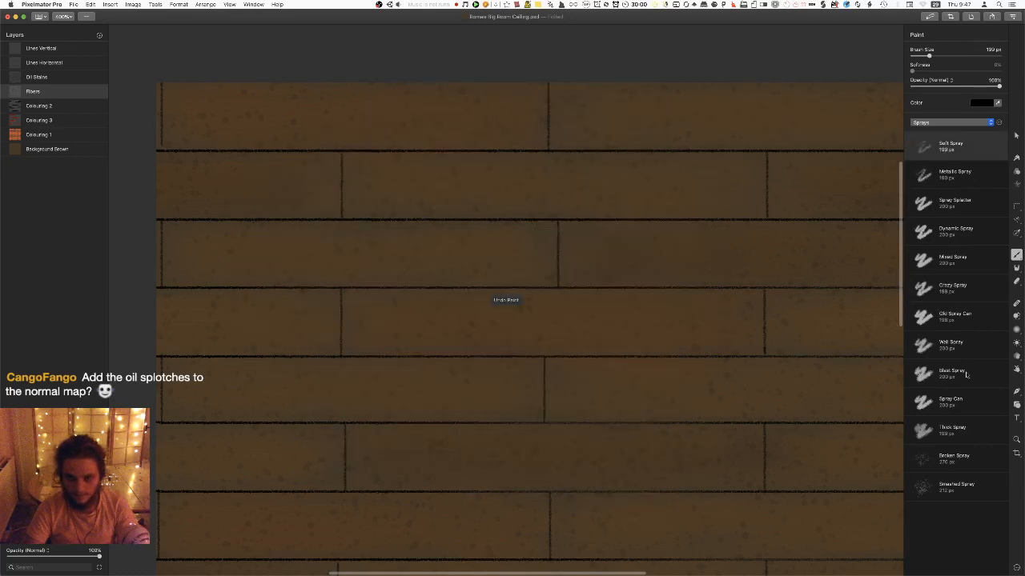
Try black strokes with the 3 px H pencil on the middle plank of the fourth row, and undo them
{"action": "left_click", "coordinate": [952, 121]}
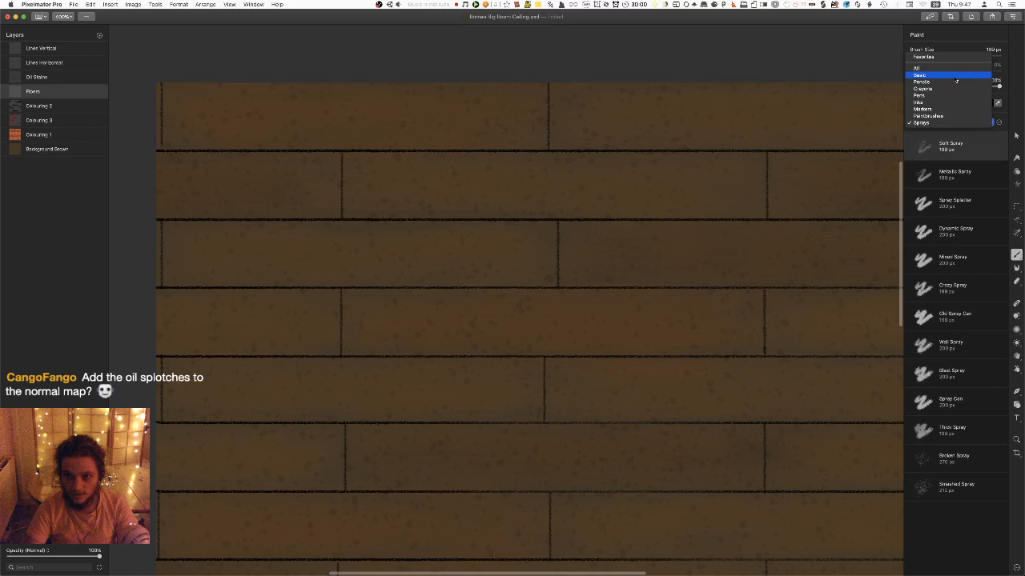
{"action": "left_click", "coordinate": [952, 83]}
{"action": "left_click", "coordinate": [929, 373]}
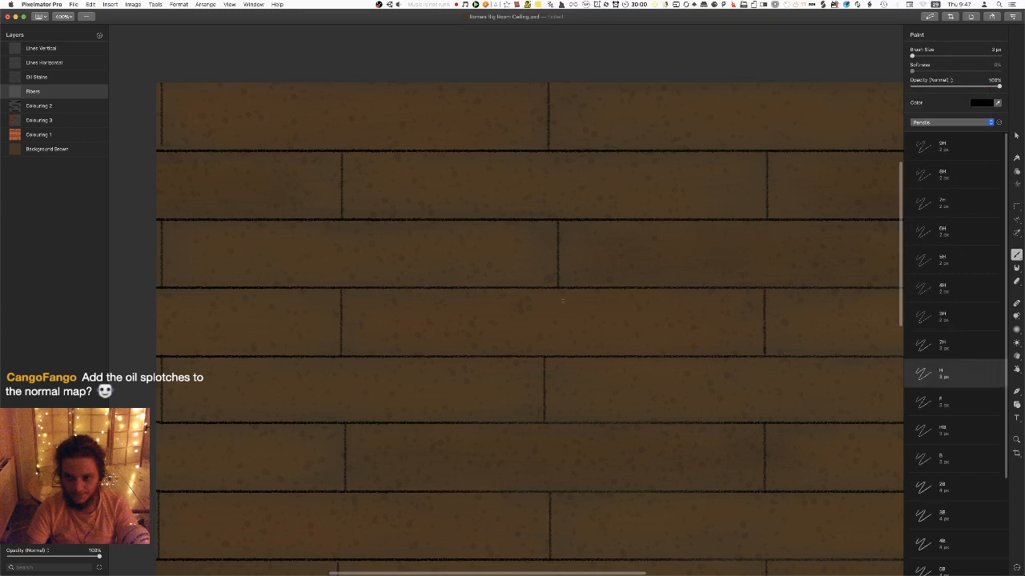
{"action": "left_click_drag", "start_coordinate": [460, 282], "coordinate": [696, 325]}
{"action": "key", "text": "super+z"}
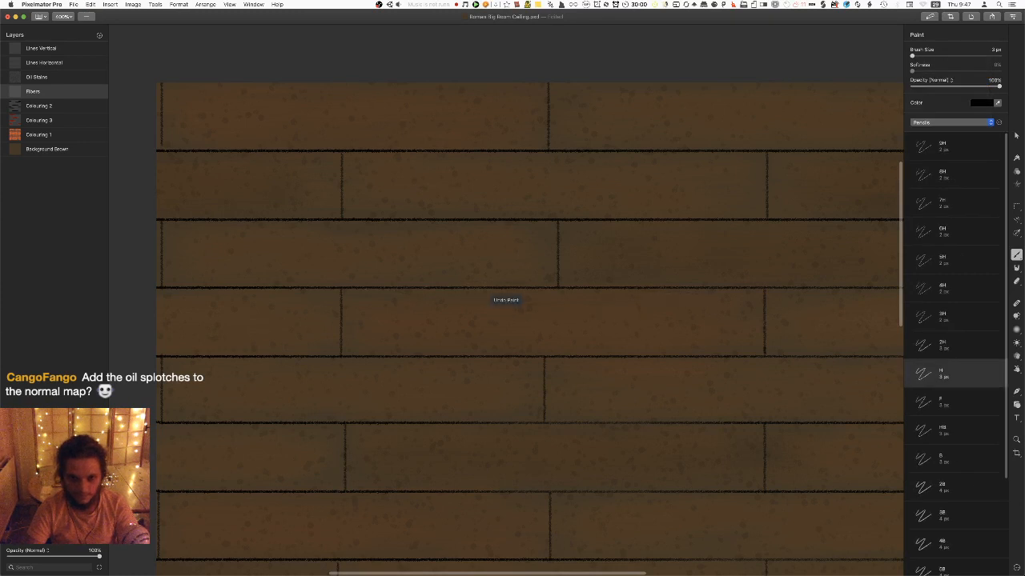
{"action": "key", "text": "super+z"}
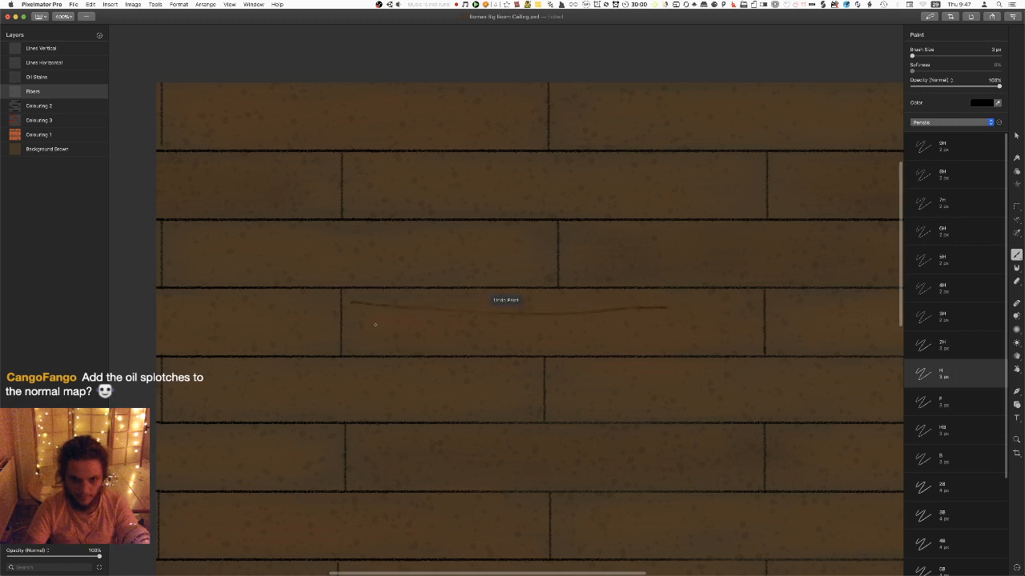
{"action": "key", "text": "super+z"}
{"action": "key", "text": "super+z"}
Try long horizontal HB pencil strokes across the fourth row's middle plank, and undo them all
{"action": "left_click", "coordinate": [953, 430]}
{"action": "left_click_drag", "start_coordinate": [327, 314], "coordinate": [448, 317]}
{"action": "left_click_drag", "start_coordinate": [540, 324], "coordinate": [710, 324]}
{"action": "key", "text": "super+z"}
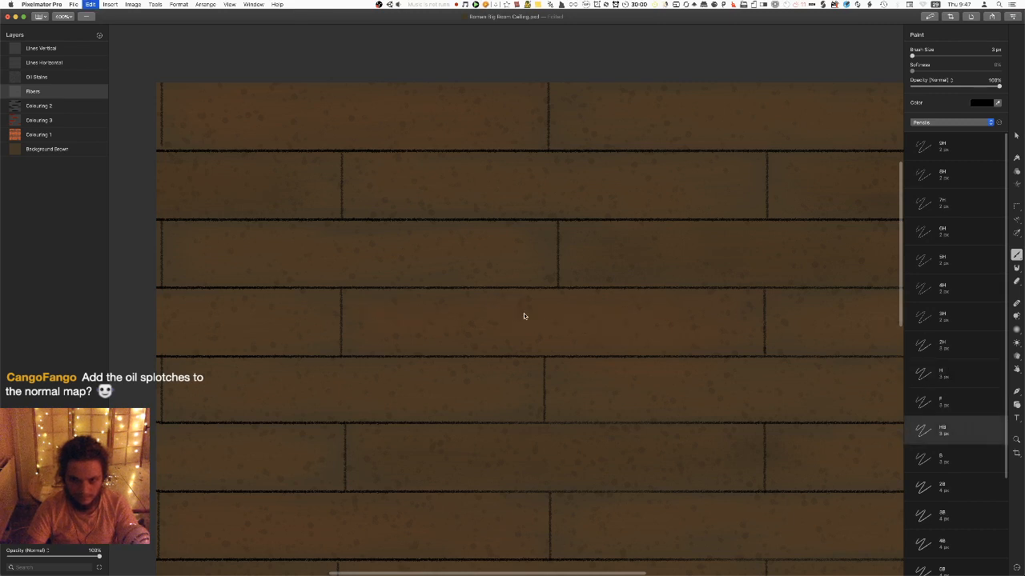
{"action": "left_click_drag", "start_coordinate": [369, 311], "coordinate": [756, 303]}
{"action": "left_click_drag", "start_coordinate": [337, 316], "coordinate": [719, 325]}
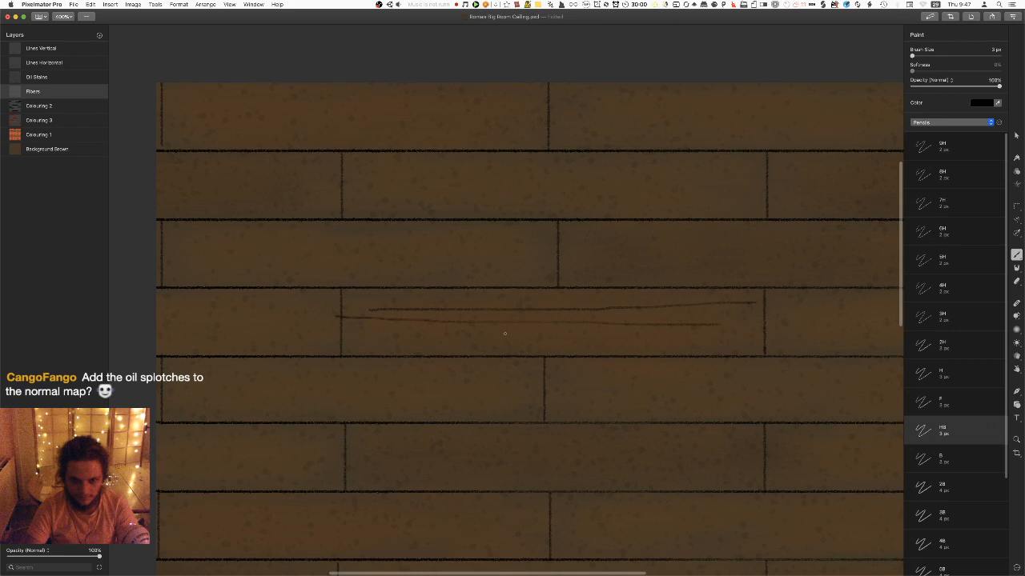
{"action": "left_click_drag", "start_coordinate": [346, 337], "coordinate": [763, 334]}
{"action": "key", "text": "super+z"}
{"action": "key", "text": "super+z"}
{"action": "key", "text": "super+z"}
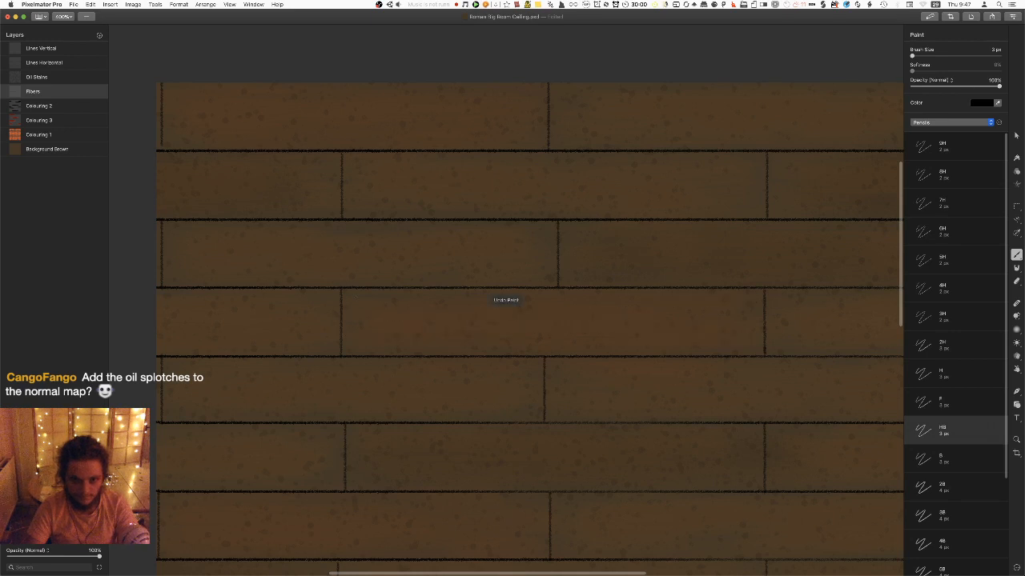
Try fine fiber strokes on the same plank with the 2 px 5H pencil and a 4 px pencil, and undo them
{"action": "left_click", "coordinate": [954, 259]}
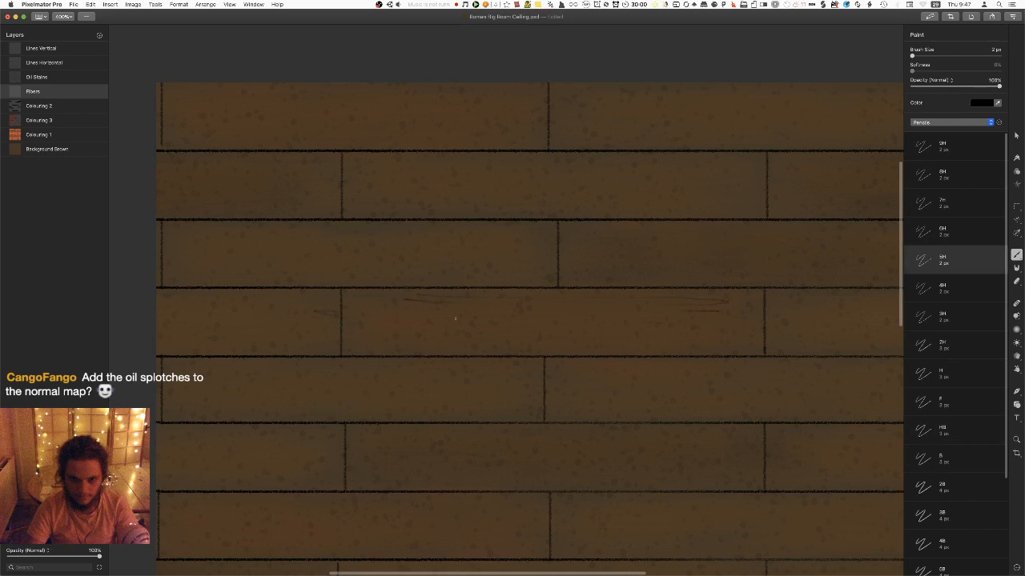
{"action": "key", "text": "super+z"}
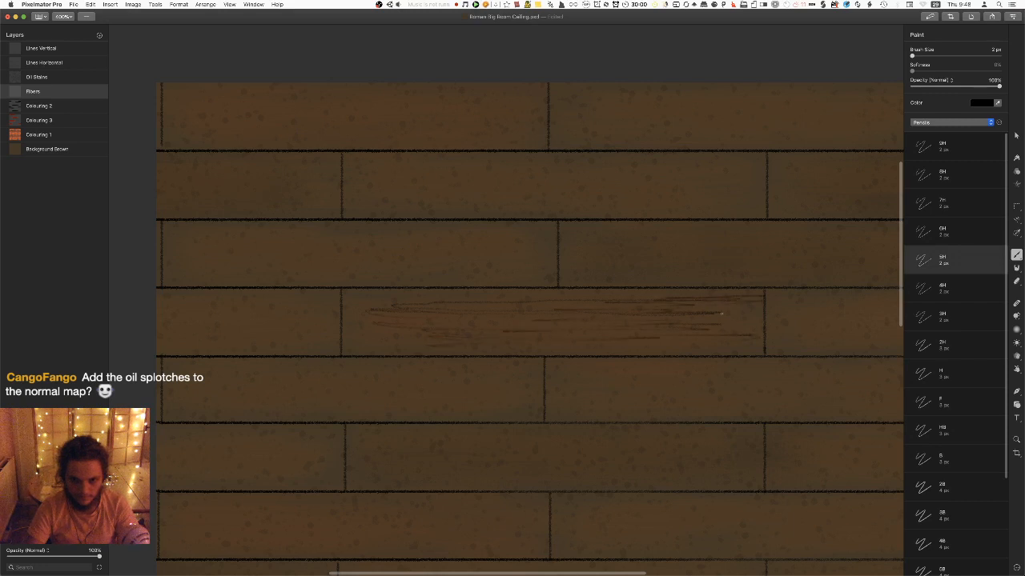
{"action": "key", "text": "super+z"}
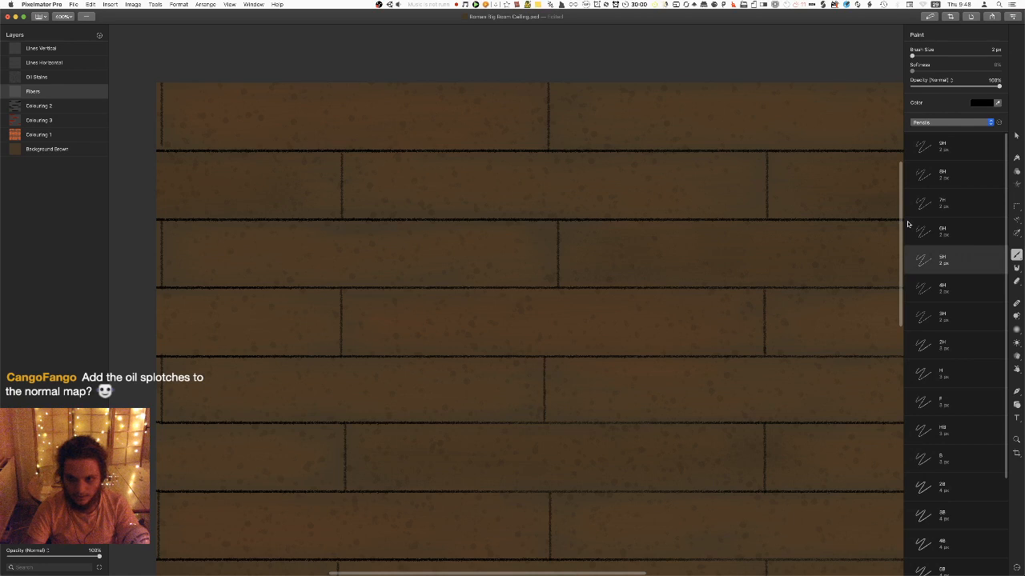
{"action": "scroll", "coordinate": [961, 406], "scroll_direction": "down", "scroll_amount": 3}
{"action": "left_click", "coordinate": [967, 410]}
{"action": "left_click_drag", "start_coordinate": [477, 346], "coordinate": [662, 330]}
{"action": "key", "text": "super+z"}
Switch to the Paintbrushes collection and try black Fur Brush strokes along the fourth row's middle plank, undoing them
{"action": "left_click", "coordinate": [951, 121]}
{"action": "left_click", "coordinate": [940, 157]}
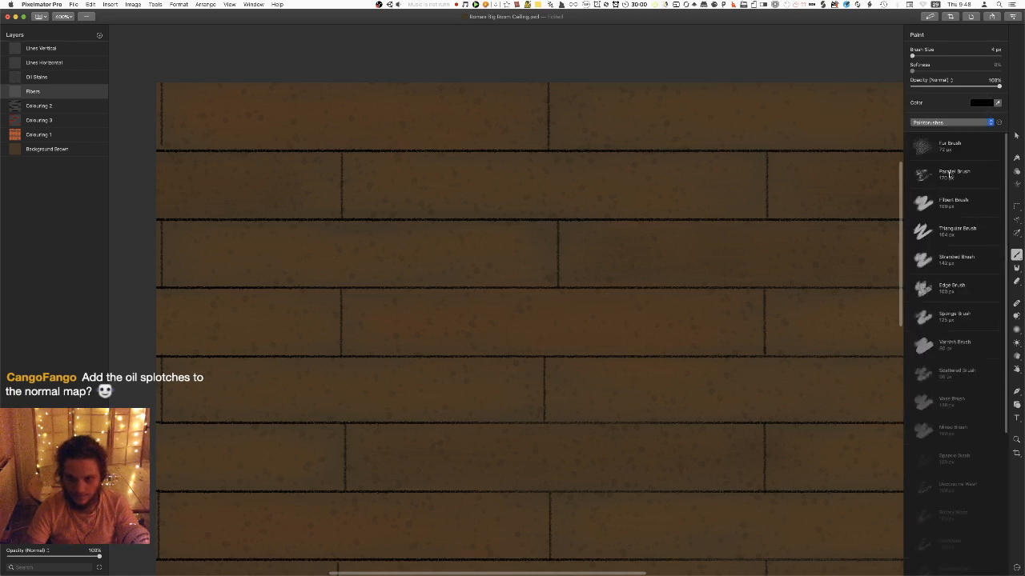
{"action": "left_click", "coordinate": [943, 148]}
{"action": "left_click_drag", "start_coordinate": [752, 320], "coordinate": [418, 320]}
{"action": "key", "text": "super+z"}
{"action": "mouse_move", "coordinate": [345, 320]}
{"action": "left_mouse_down"}
{"action": "mouse_move", "coordinate": [757, 316]}
{"action": "mouse_move", "coordinate": [373, 322]}
{"action": "mouse_move", "coordinate": [753, 324]}
{"action": "left_mouse_up"}
{"action": "key", "text": "super+z"}
{"action": "key", "text": "super+z"}
Try Fur Brush strokes with the Fibers layer at 15%, 5% and 10% opacity, undo them, and try the Parallel Brush
{"action": "left_click_drag", "start_coordinate": [31, 557], "coordinate": [21, 558]}
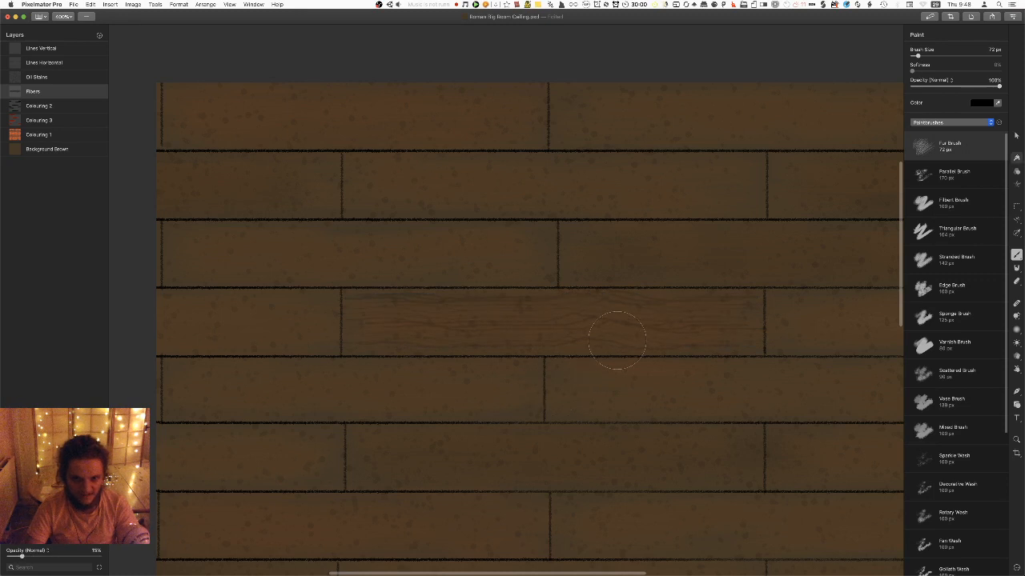
{"action": "key", "text": "super+z"}
{"action": "key", "text": "super+z"}
{"action": "left_click_drag", "start_coordinate": [22, 557], "coordinate": [13, 558]}
{"action": "key", "text": "super+z"}
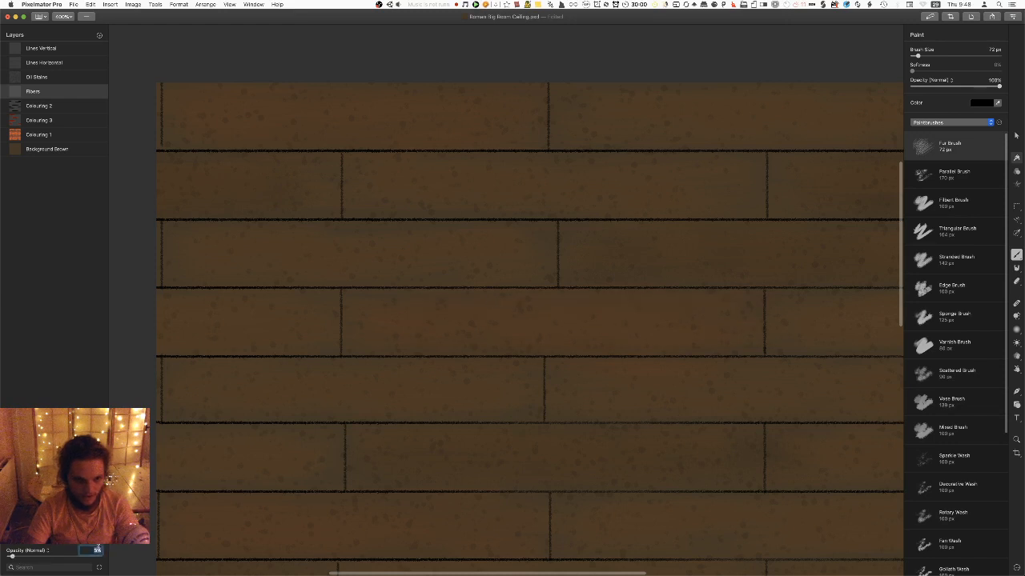
{"action": "type", "text": "10"}
{"action": "key", "text": "Return"}
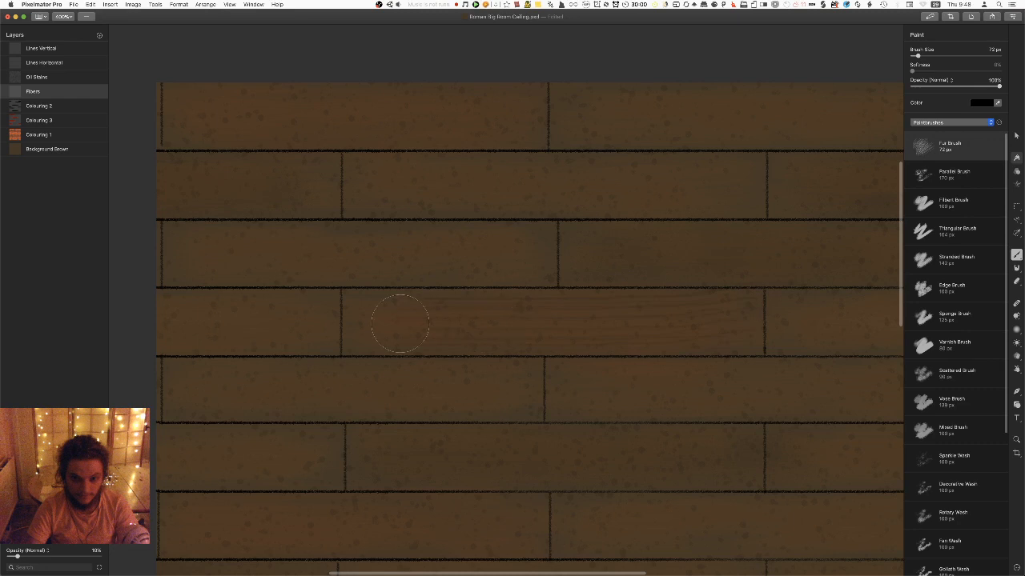
{"action": "key", "text": "super+z"}
{"action": "left_click", "coordinate": [965, 206]}
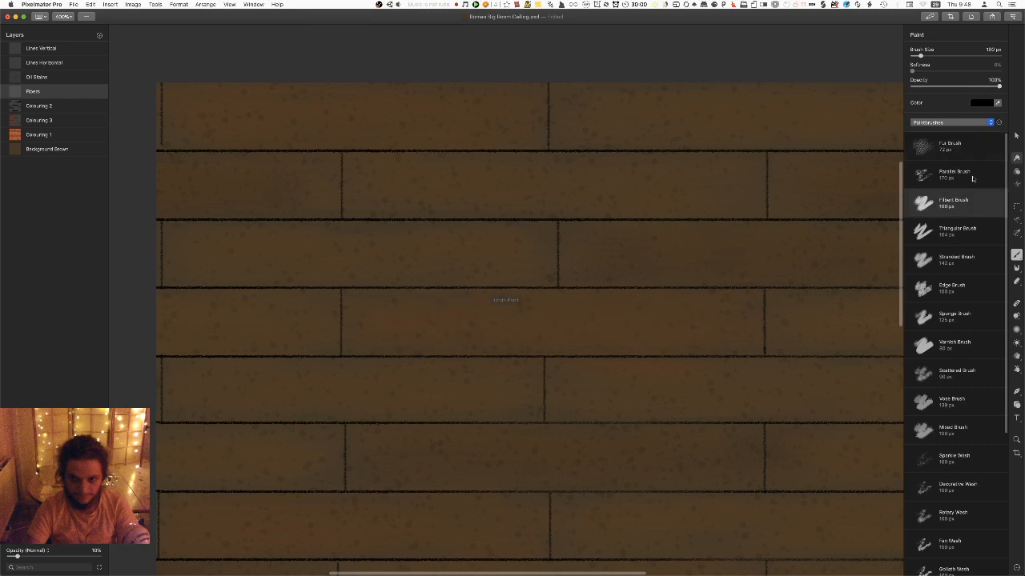
{"action": "left_click", "coordinate": [971, 180]}
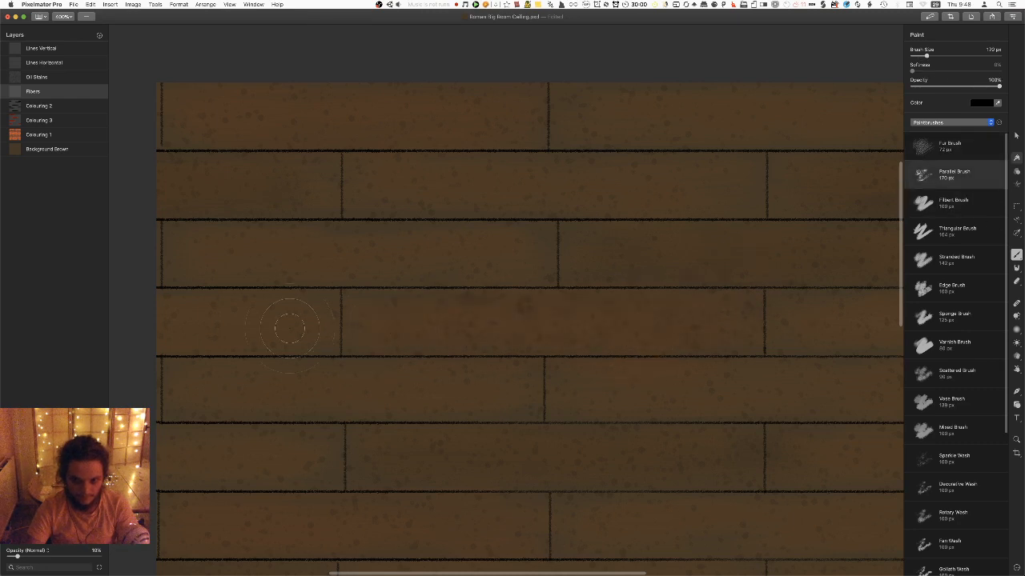
Set the Fibers layer opacity to 20% and paint black Edge Brush fibers along the fourth row's middle plank
{"action": "left_click", "coordinate": [983, 292]}
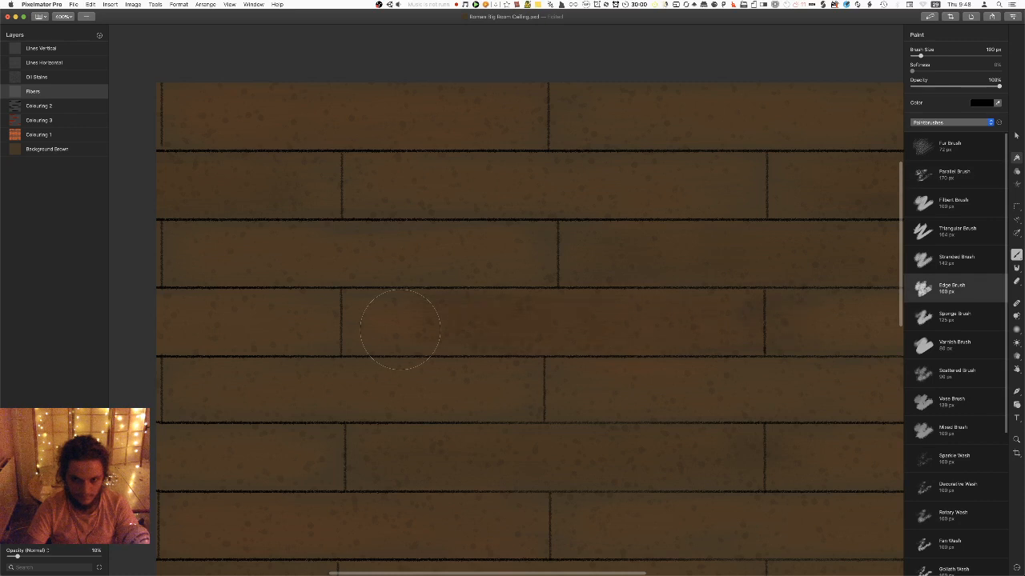
{"action": "key", "text": "super+z"}
{"action": "left_click", "coordinate": [96, 550]}
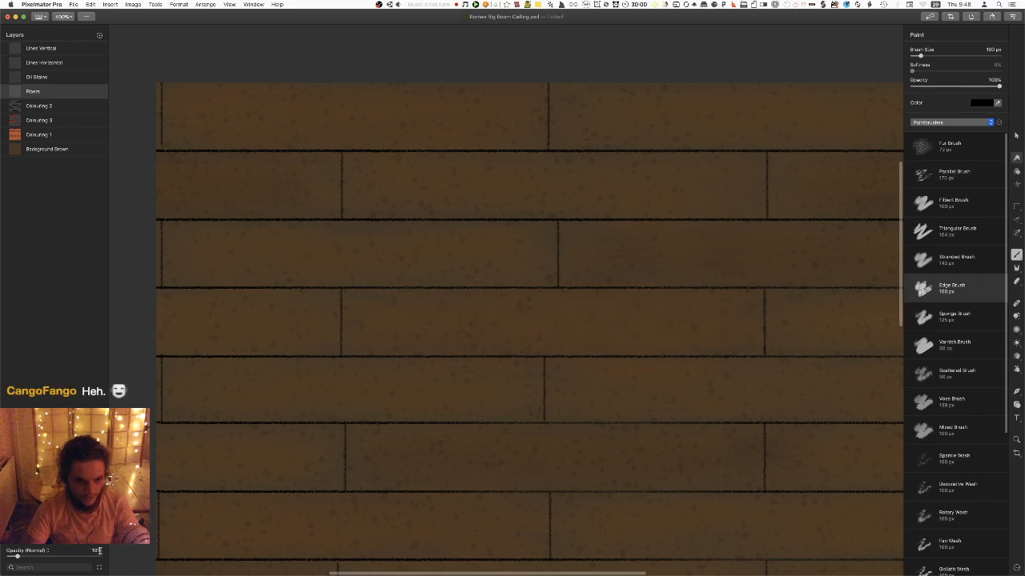
{"action": "type", "text": "20"}
{"action": "key", "text": "Return"}
{"action": "left_click_drag", "start_coordinate": [365, 315], "coordinate": [628, 325]}
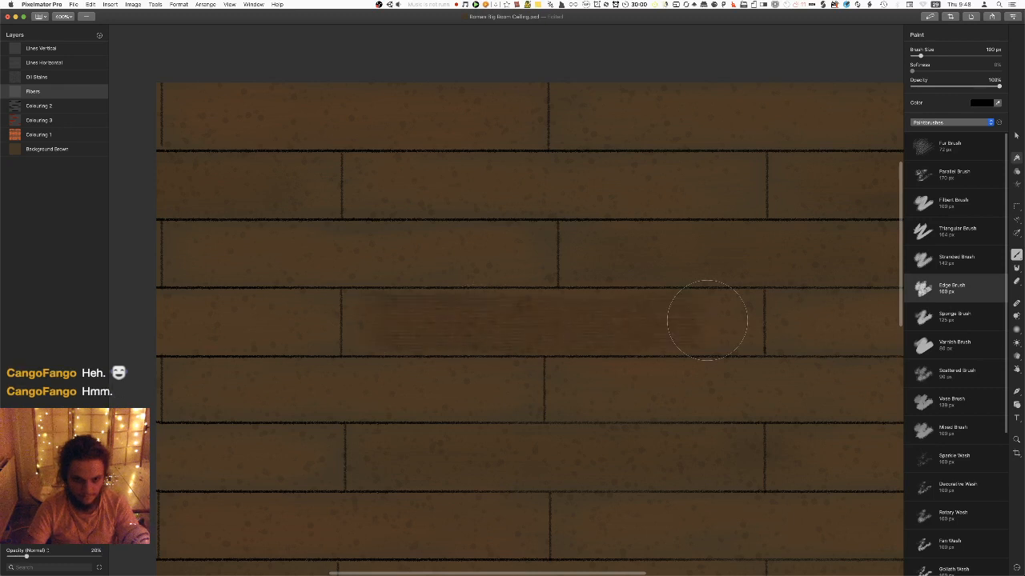
{"action": "key", "text": "super+z"}
{"action": "left_click_drag", "start_coordinate": [721, 320], "coordinate": [602, 320]}
{"action": "left_click_drag", "start_coordinate": [485, 324], "coordinate": [338, 313]}
Paint Edge Brush fibers along the third row's left plank and the second row's middle plank
{"action": "scroll", "coordinate": [405, 297], "scroll_direction": "up", "scroll_amount": 2}
{"action": "left_click_drag", "start_coordinate": [485, 274], "coordinate": [200, 277]}
{"action": "key", "text": "super+z"}
{"action": "left_click_drag", "start_coordinate": [317, 279], "coordinate": [171, 270]}
{"action": "mouse_move", "coordinate": [354, 210]}
{"action": "left_mouse_down"}
{"action": "mouse_move", "coordinate": [435, 200]}
{"action": "mouse_move", "coordinate": [757, 208]}
{"action": "left_mouse_up"}
Paint Edge Brush fibers along the third row's right plank, undoing the unsatisfactory strokes
{"action": "scroll", "coordinate": [640, 277], "scroll_direction": "right", "scroll_amount": 3}
{"action": "scroll", "coordinate": [569, 284], "scroll_direction": "right", "scroll_amount": 5}
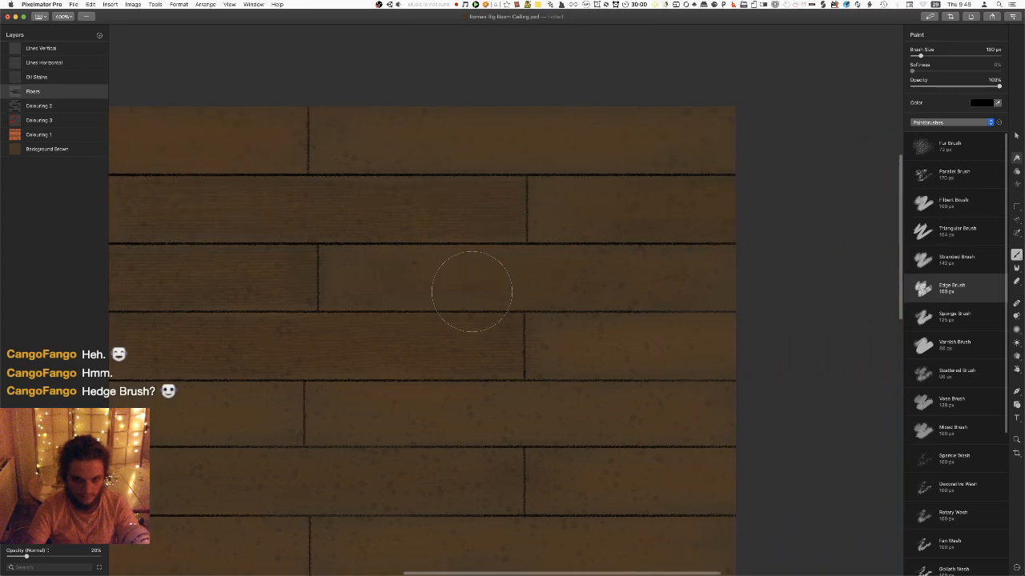
{"action": "left_click_drag", "start_coordinate": [366, 273], "coordinate": [447, 273]}
{"action": "key", "text": "super+z"}
{"action": "left_click_drag", "start_coordinate": [690, 278], "coordinate": [522, 280]}
{"action": "key", "text": "super+z"}
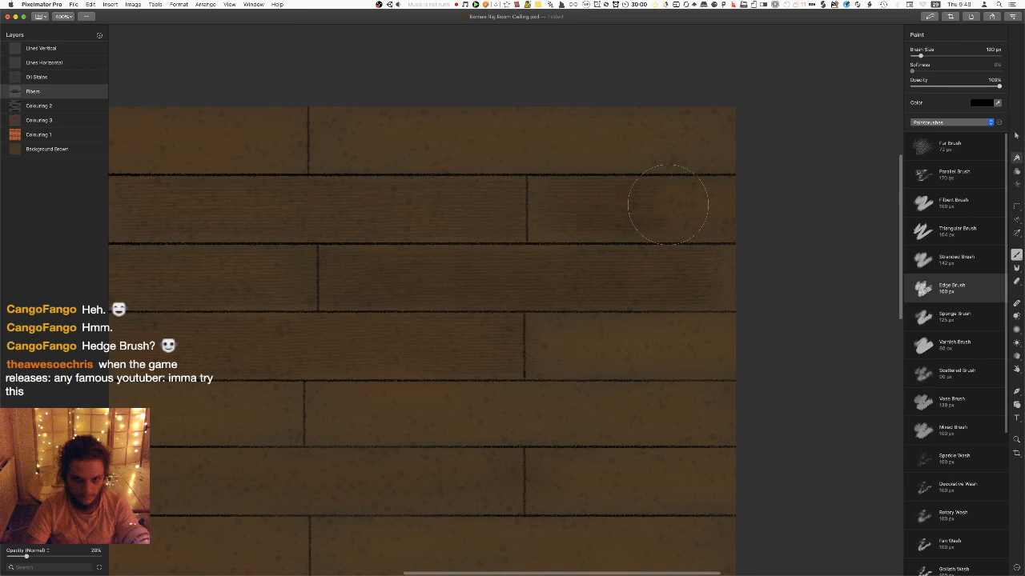
Paint Edge Brush fibers on both end planks of the second row and the left plank of the first row
{"action": "scroll", "coordinate": [744, 240], "scroll_direction": "left", "scroll_amount": 5}
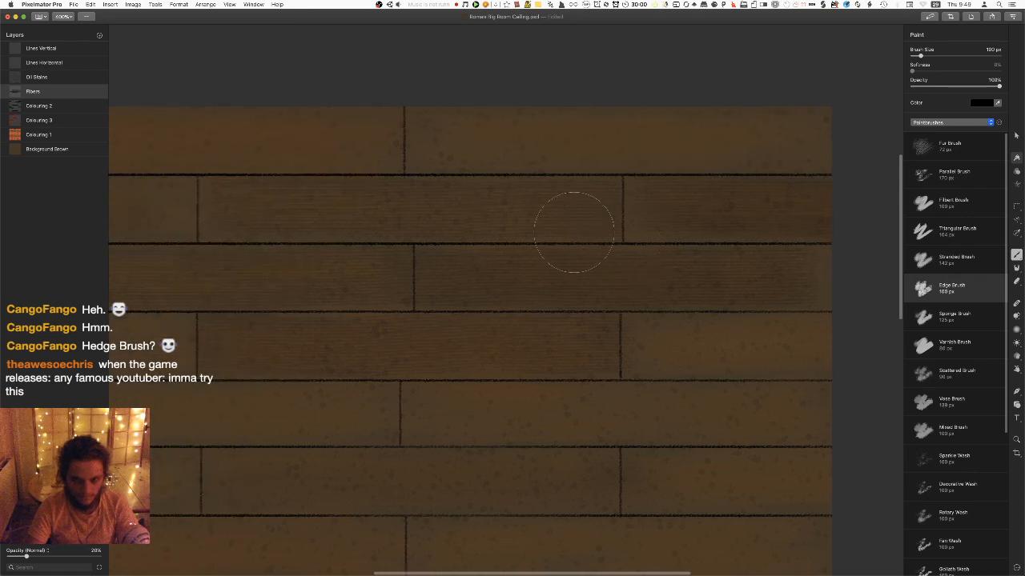
{"action": "scroll", "coordinate": [593, 241], "scroll_direction": "right", "scroll_amount": 4}
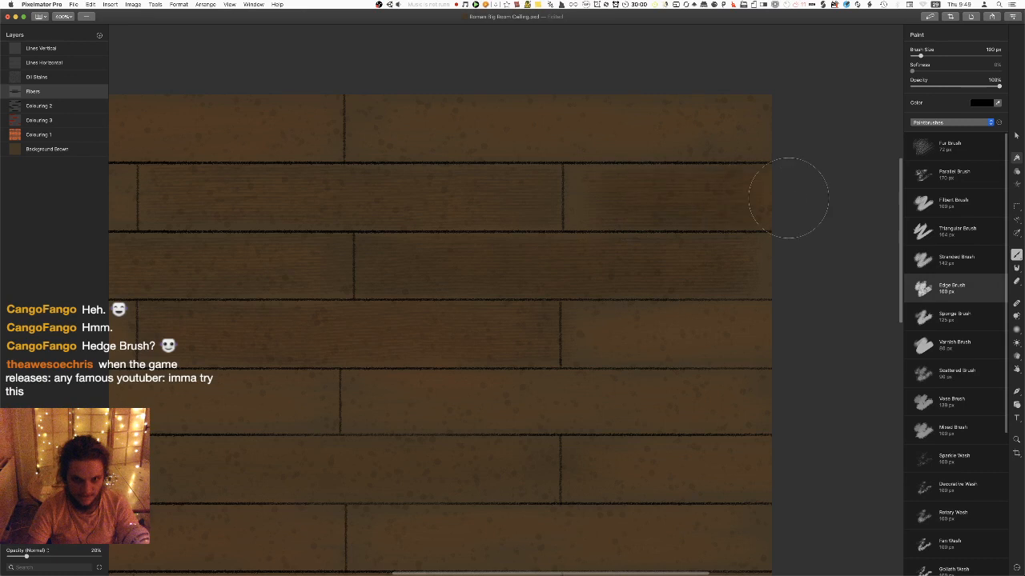
{"action": "scroll", "coordinate": [480, 356], "scroll_direction": "left", "scroll_amount": 3}
{"action": "scroll", "coordinate": [454, 336], "scroll_direction": "left", "scroll_amount": 5}
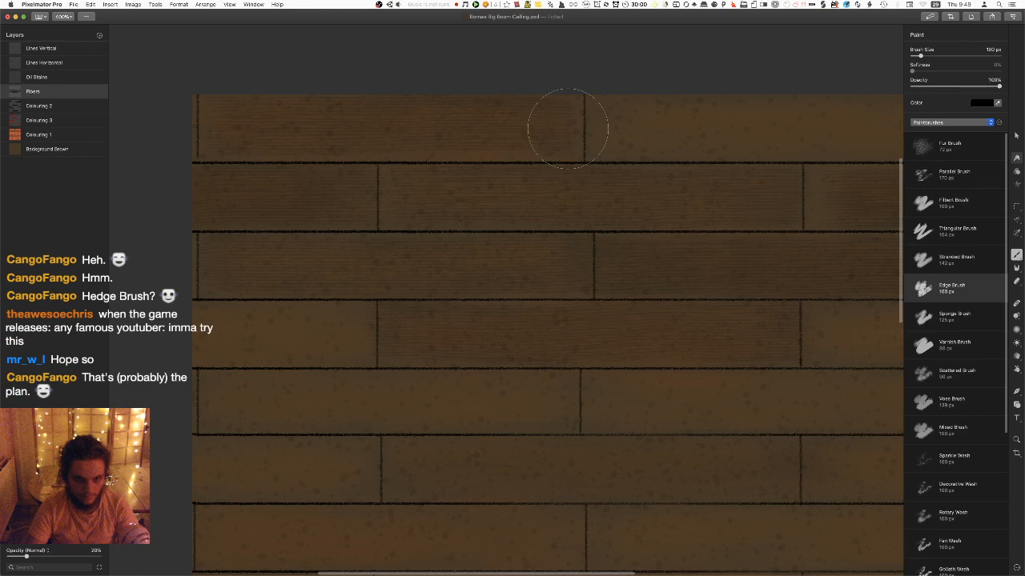
Paint Edge Brush fibers on the first row's right plank and both end planks of the fourth row
{"action": "scroll", "coordinate": [520, 144], "scroll_direction": "right", "scroll_amount": 5}
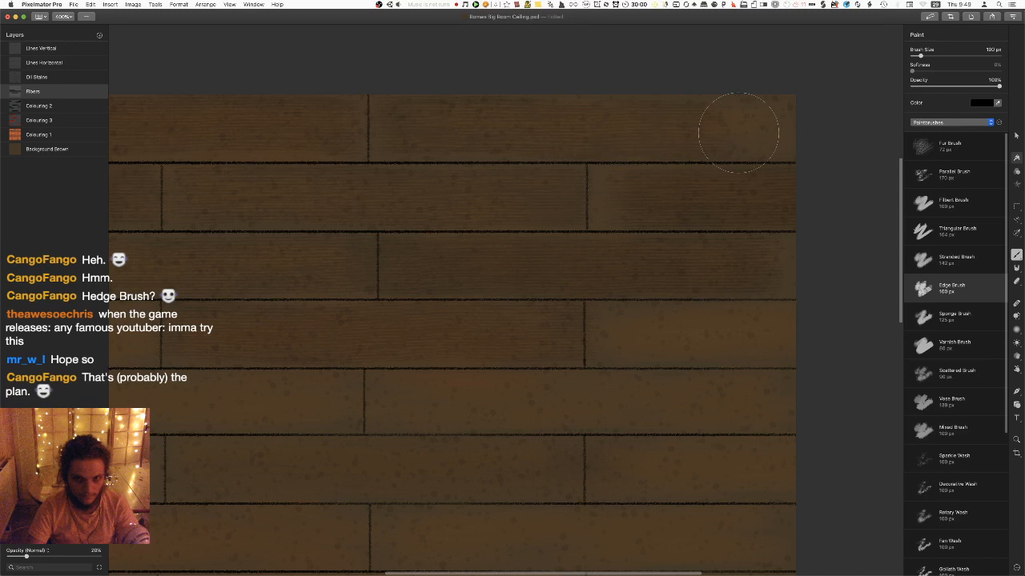
{"action": "scroll", "coordinate": [597, 273], "scroll_direction": "down", "scroll_amount": 5}
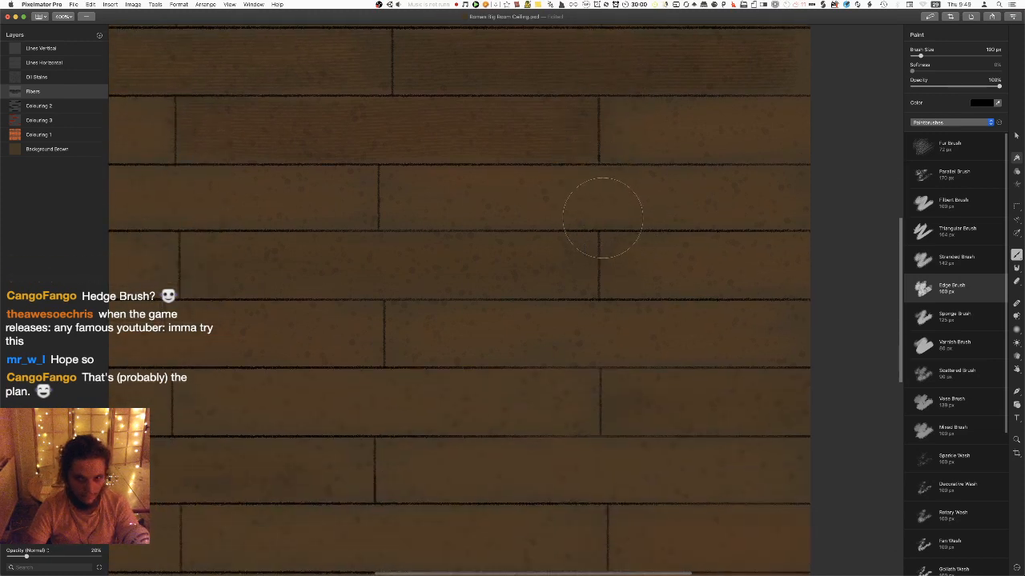
{"action": "scroll", "coordinate": [592, 224], "scroll_direction": "left", "scroll_amount": 5}
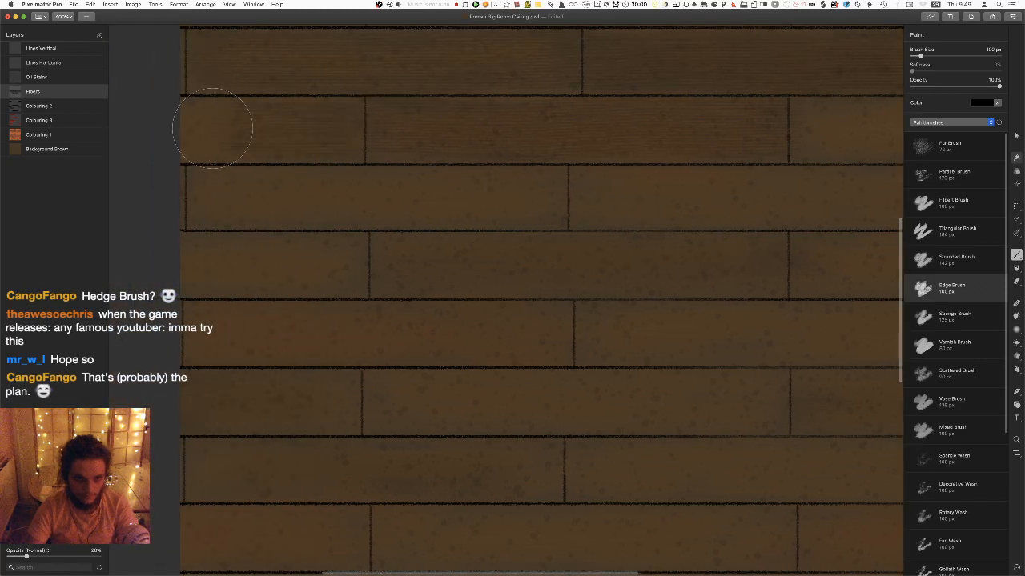
{"action": "scroll", "coordinate": [344, 240], "scroll_direction": "right", "scroll_amount": 4}
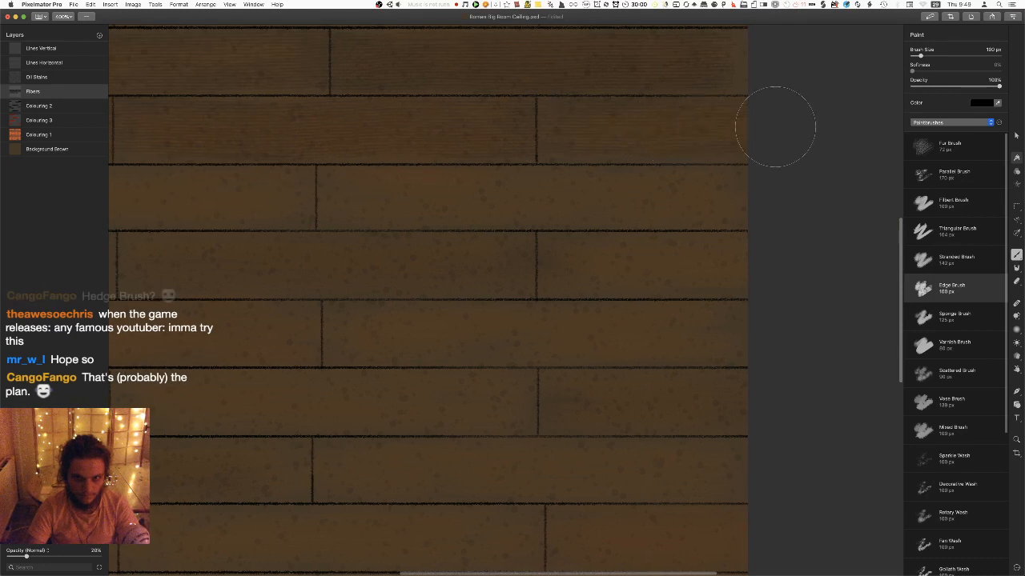
Save the Roman Big Room Ceiling document with the new fibers
{"action": "key", "text": "super+minus"}
{"action": "key", "text": "super+s"}
{"action": "left_click", "coordinate": [665, 196]}
{"action": "left_click", "coordinate": [574, 72]}
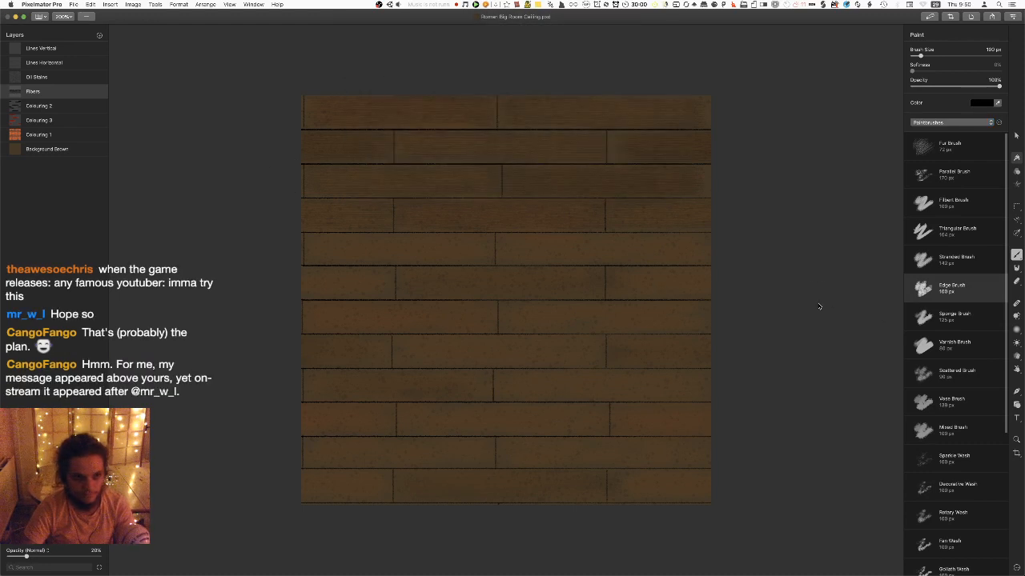
Switch to Unity and examine the fiber texture on the ceiling up close in the maximized Scene view
{"action": "key", "text": "super+Tab"}
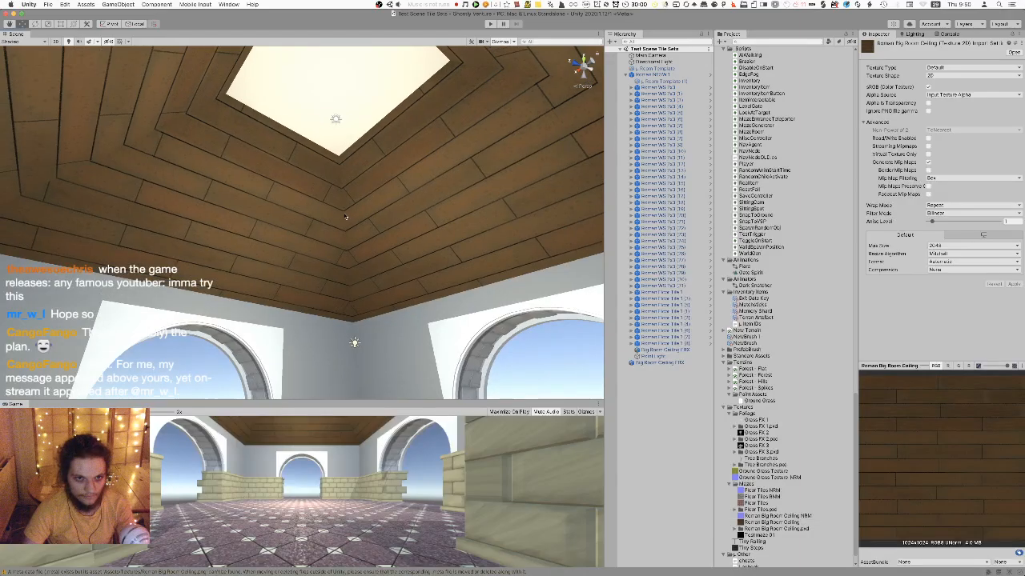
{"action": "key", "text": "shift+space"}
{"action": "key", "text": "shift+space"}
{"action": "key", "text": "shift+space"}
{"action": "right_click_drag", "start_coordinate": [383, 210], "coordinate": [333, 193]}
{"action": "key", "text": "s"}
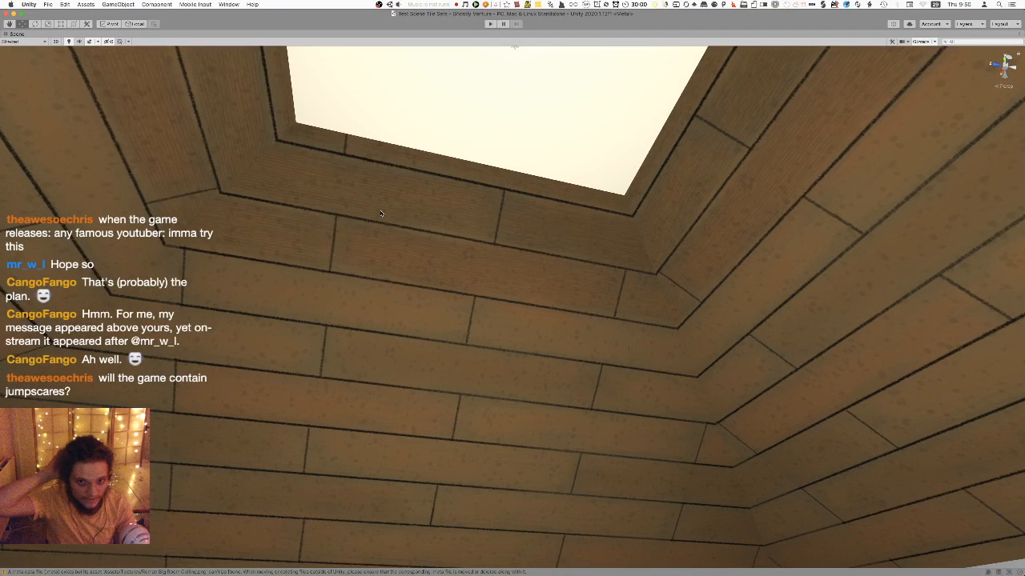
{"action": "key", "text": "shift+space"}
Return to Pixelmator Pro and paint Edge Brush fibers along the fifth row's left plank, undoing an unsatisfactory stroke
{"action": "key", "text": "super+Tab"}
{"action": "key", "text": "F1"}
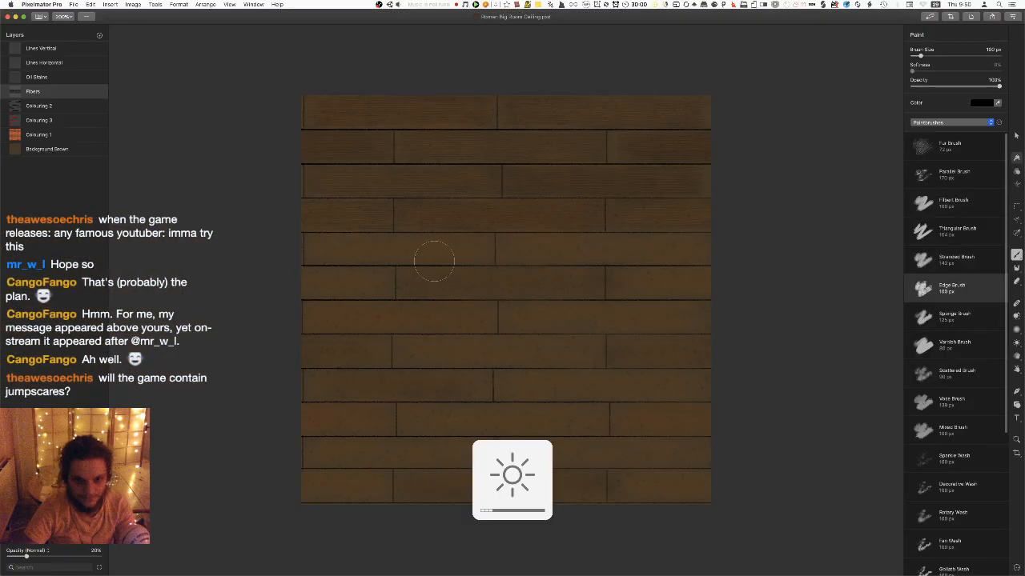
{"action": "scroll", "coordinate": [304, 249], "scroll_direction": "up", "scroll_amount": 5}
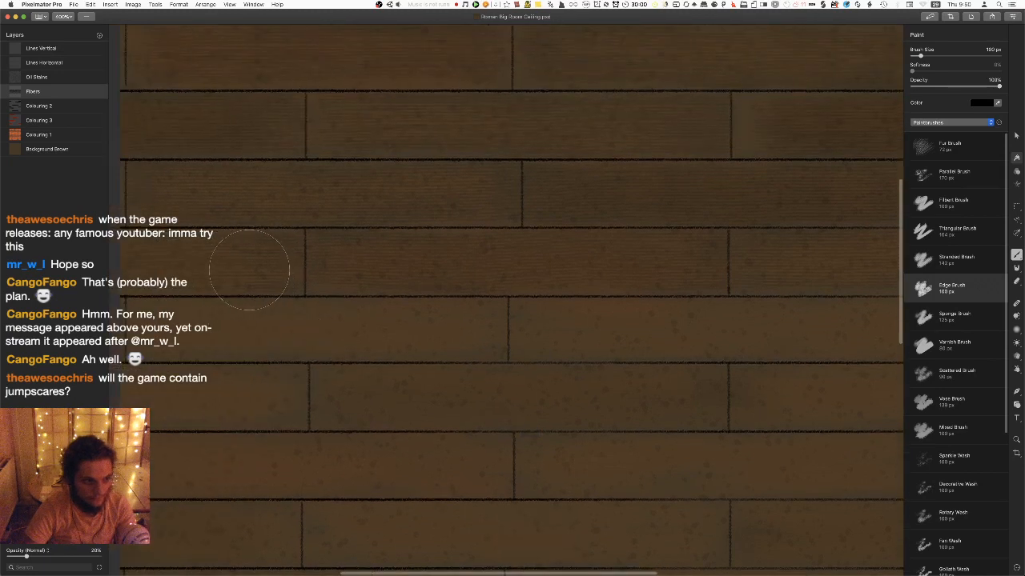
{"action": "scroll", "coordinate": [304, 303], "scroll_direction": "left", "scroll_amount": 2}
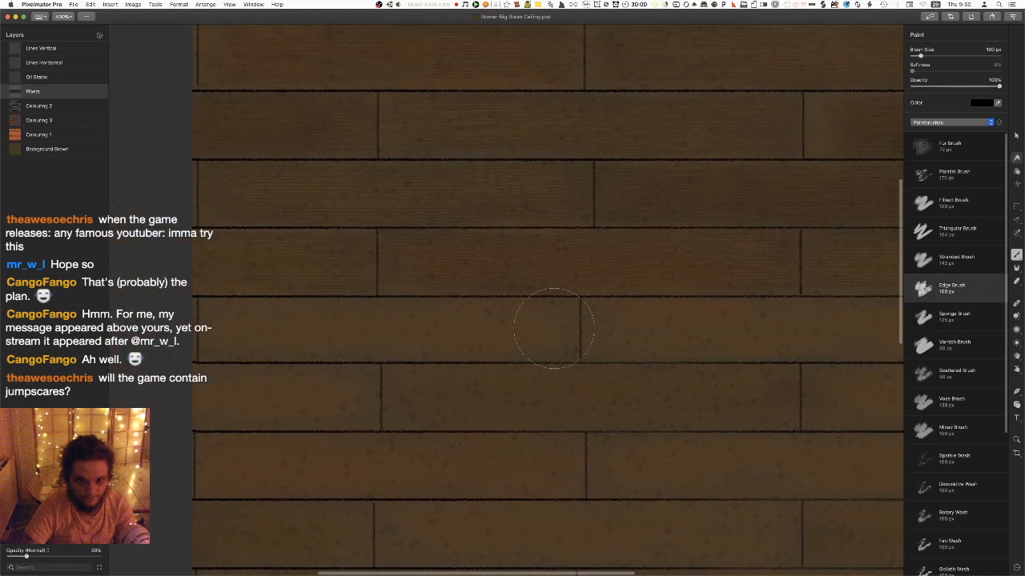
{"action": "key", "text": "super+z"}
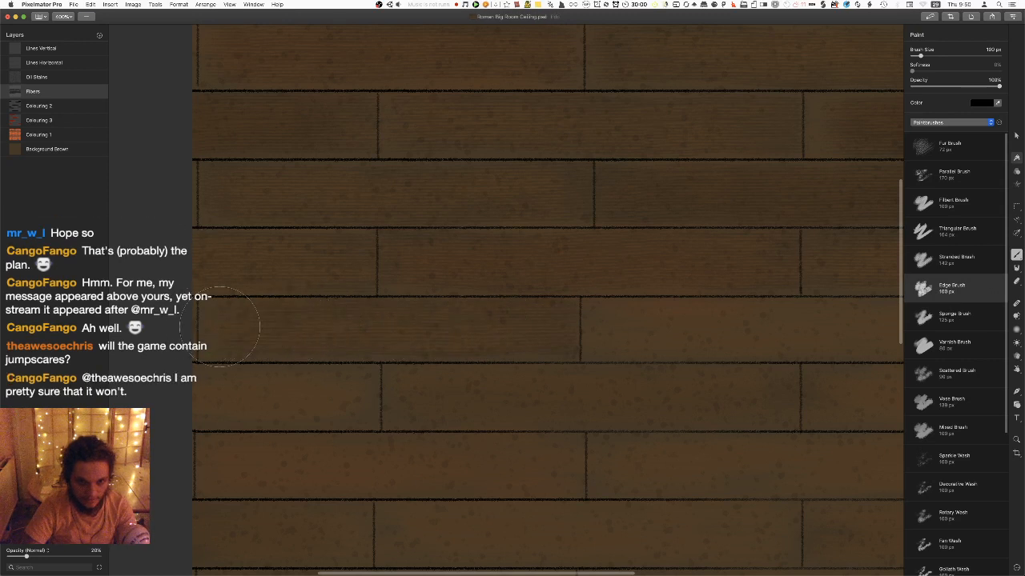
Paint Edge Brush fibers on the fifth row's right plank and along all three planks of the sixth row
{"action": "scroll", "coordinate": [376, 242], "scroll_direction": "right", "scroll_amount": 5}
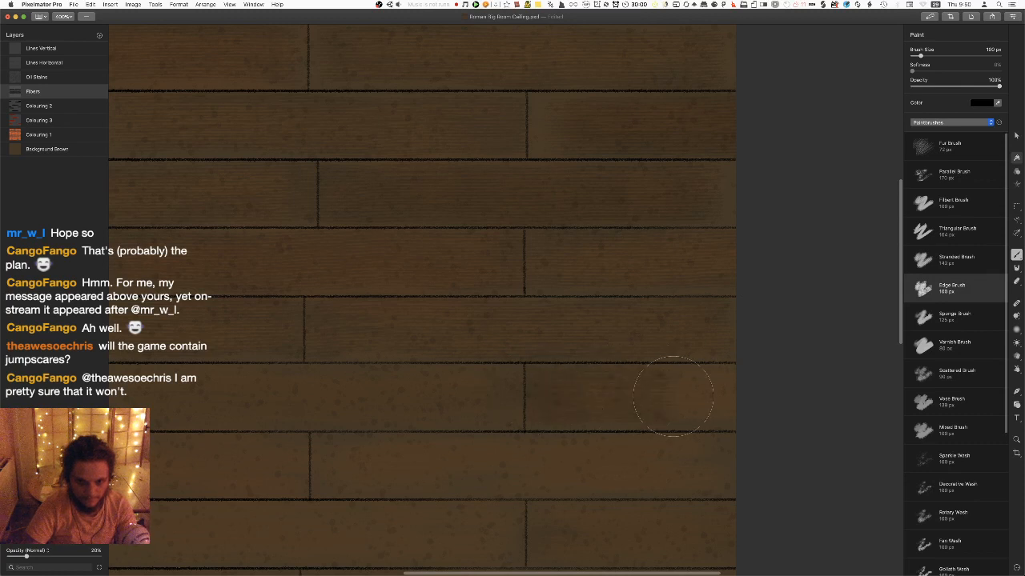
{"action": "scroll", "coordinate": [428, 365], "scroll_direction": "left", "scroll_amount": 5}
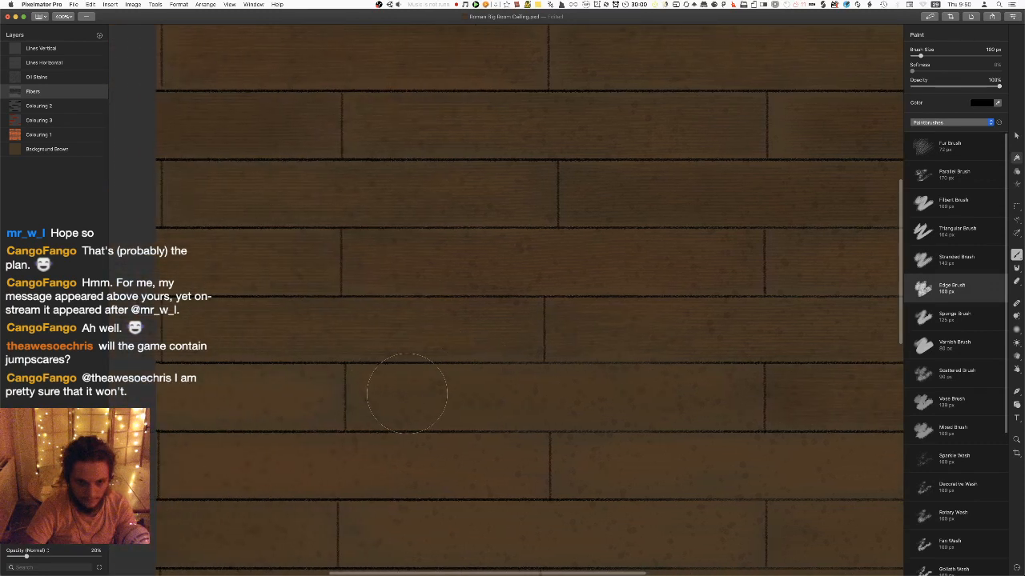
{"action": "scroll", "coordinate": [380, 402], "scroll_direction": "left", "scroll_amount": 2}
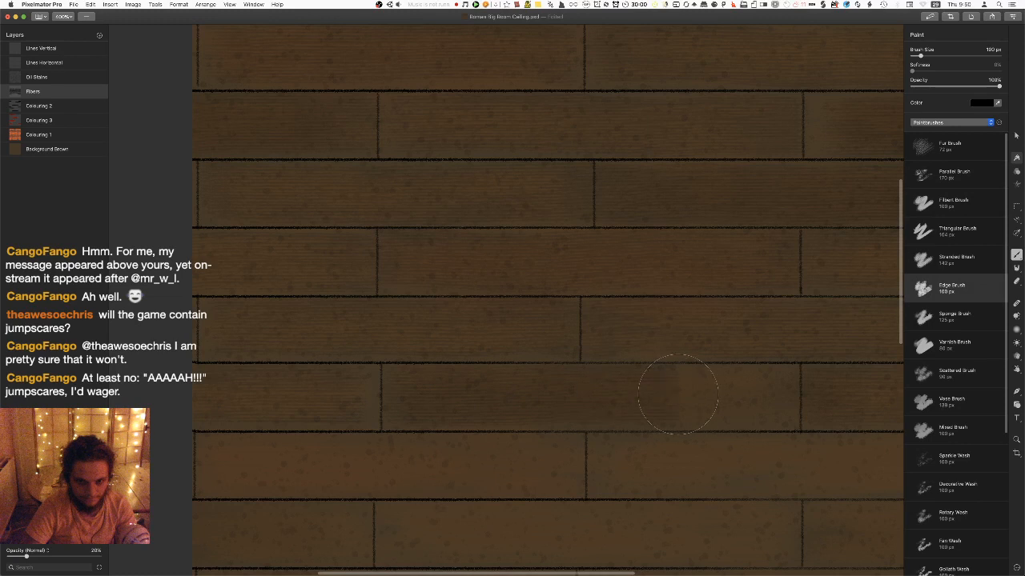
Paint Edge Brush fibers along both planks of the seventh row and all three planks of the eighth row
{"action": "scroll", "coordinate": [510, 313], "scroll_direction": "down", "scroll_amount": 4}
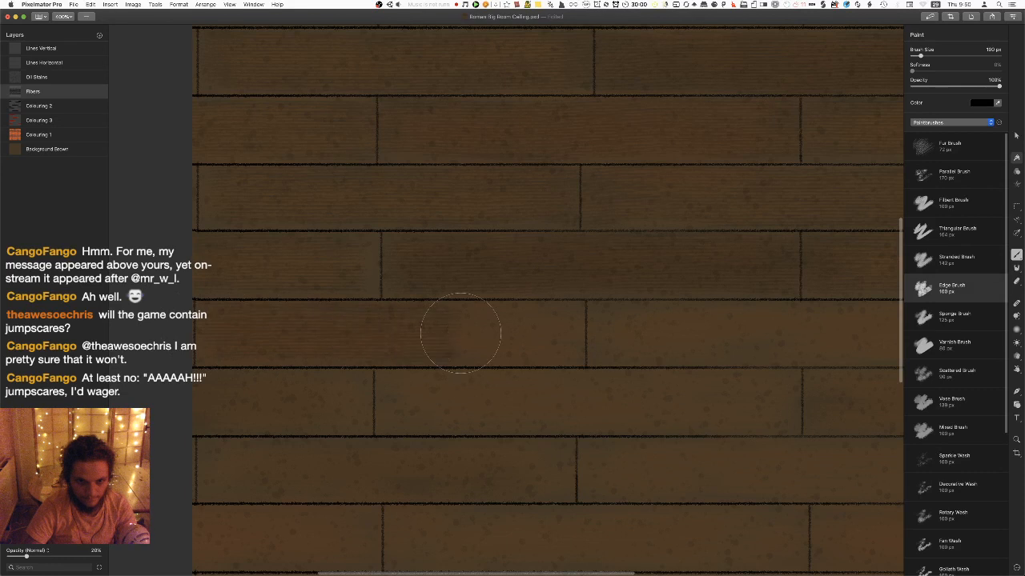
{"action": "scroll", "coordinate": [445, 306], "scroll_direction": "right", "scroll_amount": 2}
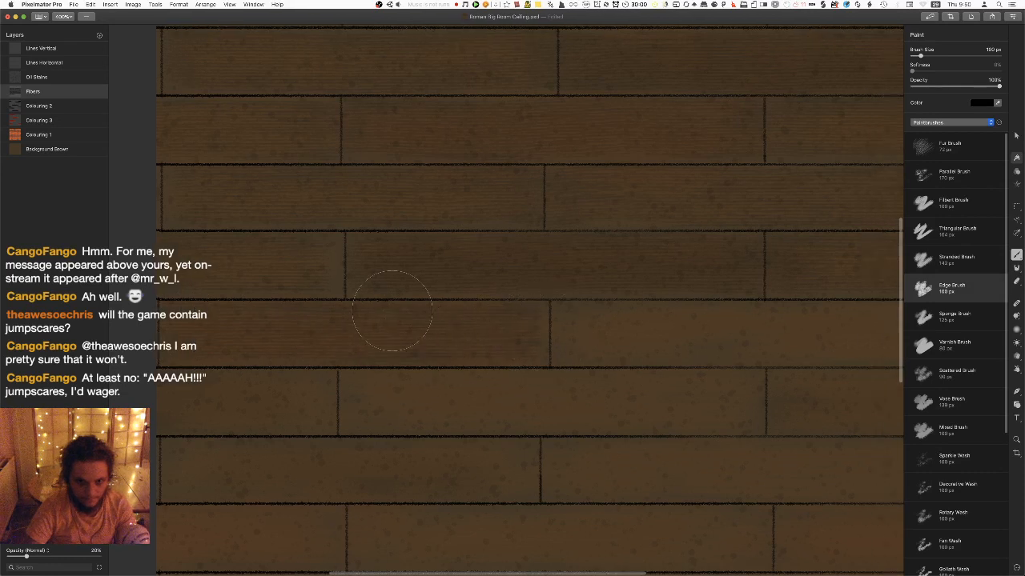
{"action": "scroll", "coordinate": [445, 307], "scroll_direction": "right", "scroll_amount": 5}
{"action": "left_click_drag", "start_coordinate": [443, 330], "coordinate": [687, 334]}
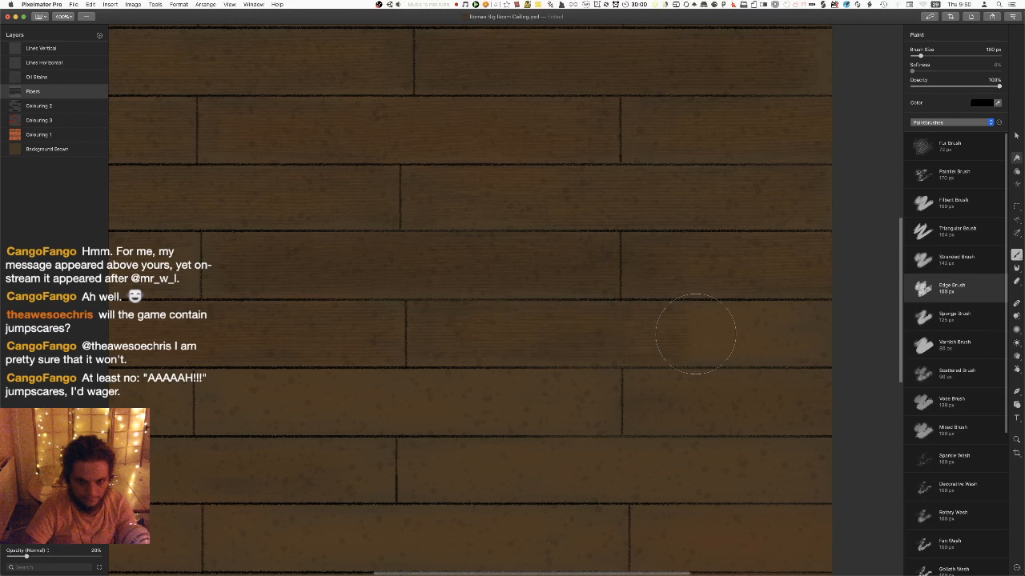
{"action": "scroll", "coordinate": [678, 378], "scroll_direction": "left", "scroll_amount": 4}
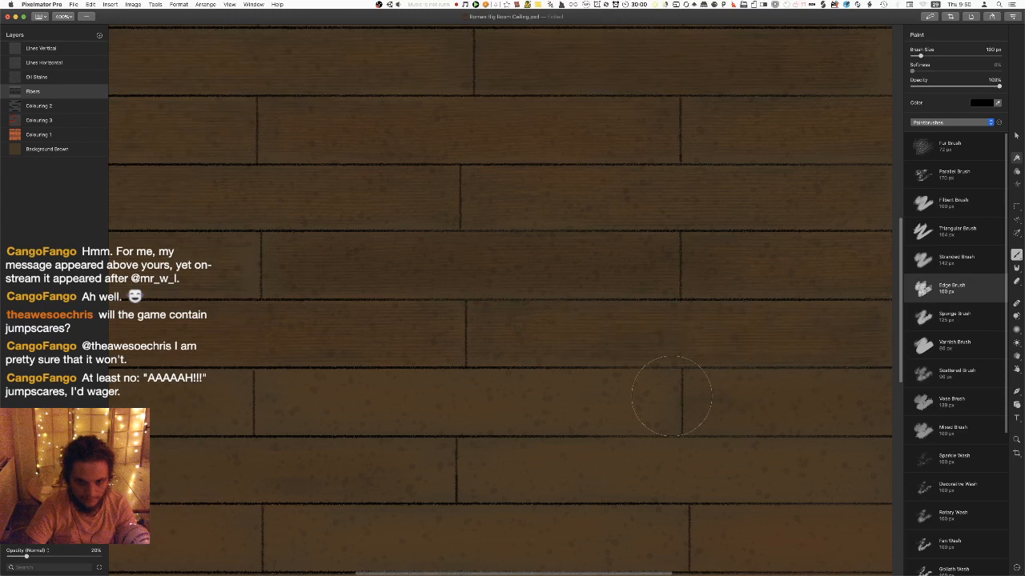
{"action": "scroll", "coordinate": [678, 378], "scroll_direction": "left", "scroll_amount": 8}
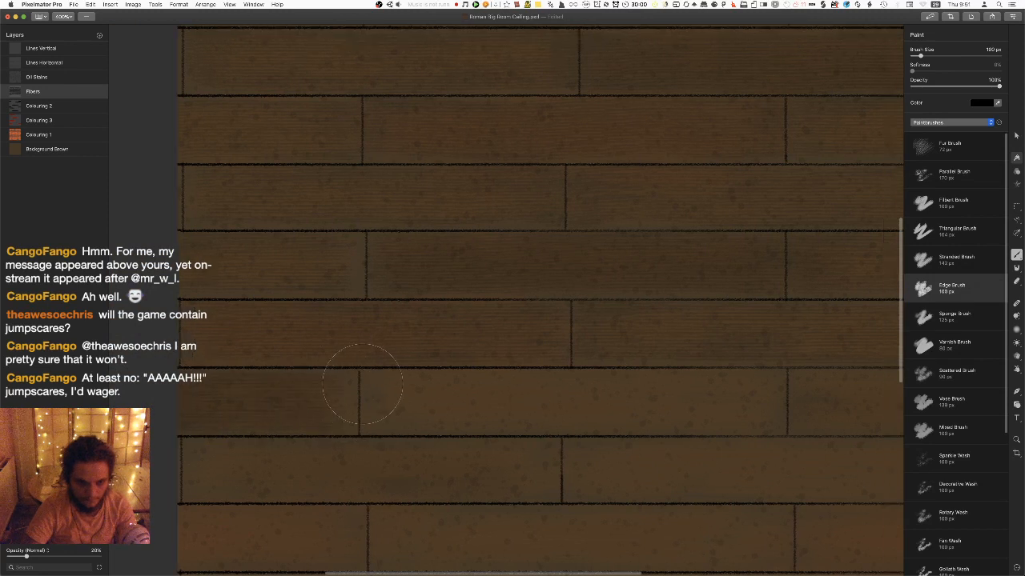
{"action": "scroll", "coordinate": [306, 403], "scroll_direction": "right", "scroll_amount": 9}
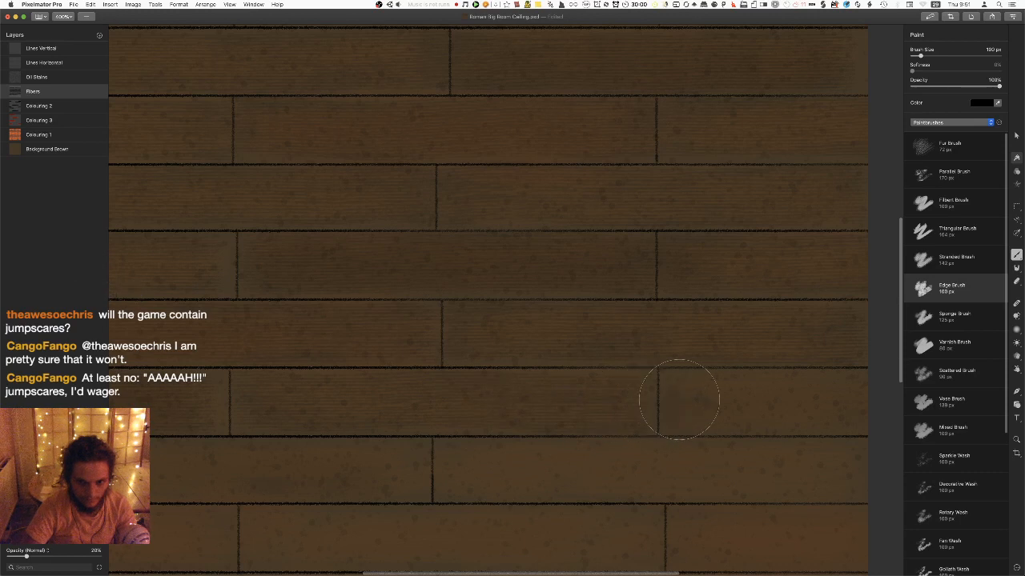
Paint Edge Brush fibers along the ninth row's right and left planks
{"action": "scroll", "coordinate": [715, 339], "scroll_direction": "down", "scroll_amount": 1}
{"action": "scroll", "coordinate": [716, 339], "scroll_direction": "down", "scroll_amount": 1}
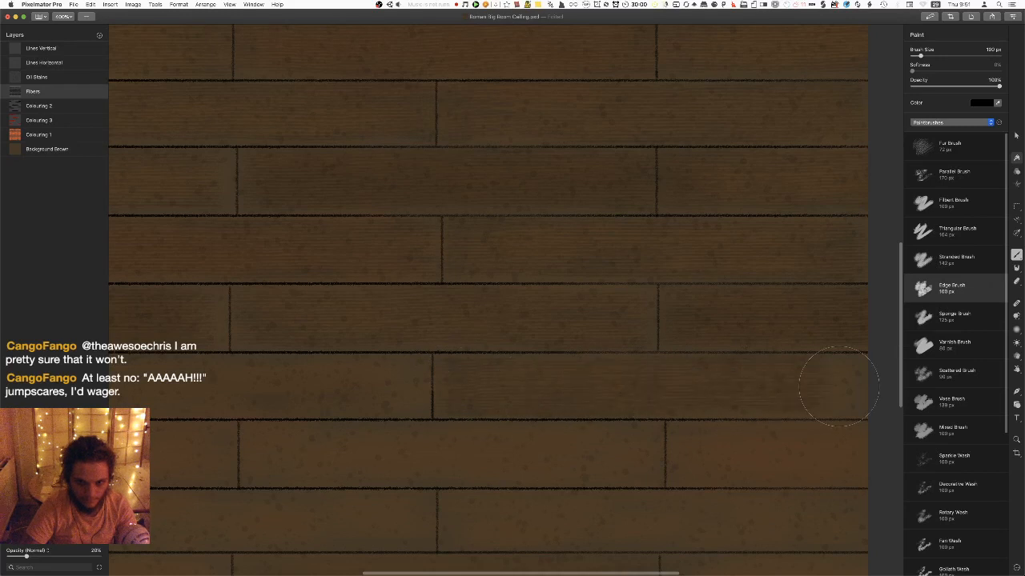
{"action": "scroll", "coordinate": [561, 332], "scroll_direction": "left", "scroll_amount": 2}
{"action": "scroll", "coordinate": [561, 332], "scroll_direction": "left", "scroll_amount": 5}
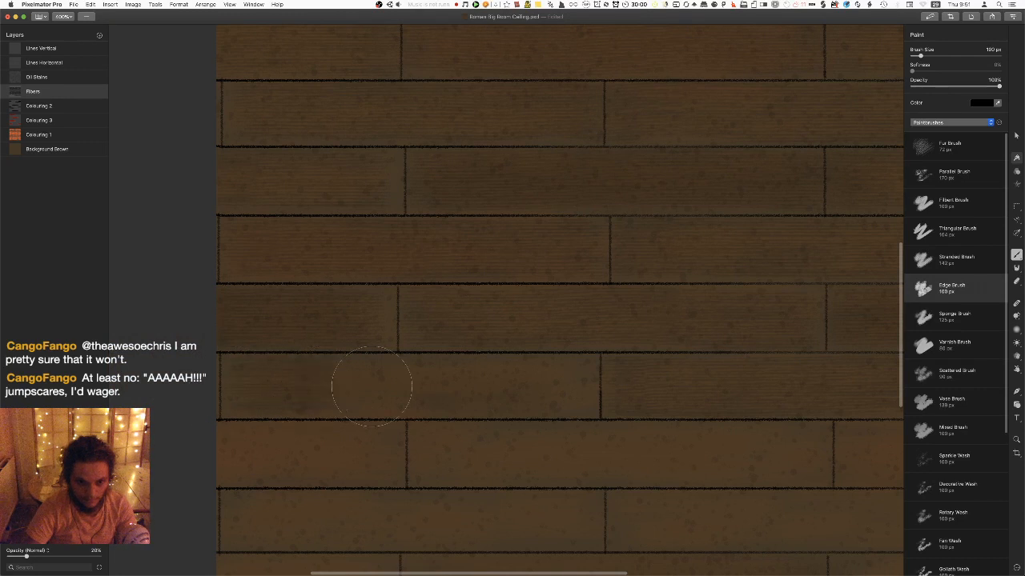
Save the Roman Big Room Ceiling document, keeping these edits over the changes made by another application
{"action": "scroll", "coordinate": [435, 355], "scroll_direction": "down", "scroll_amount": 3}
{"action": "key", "text": "super+s"}
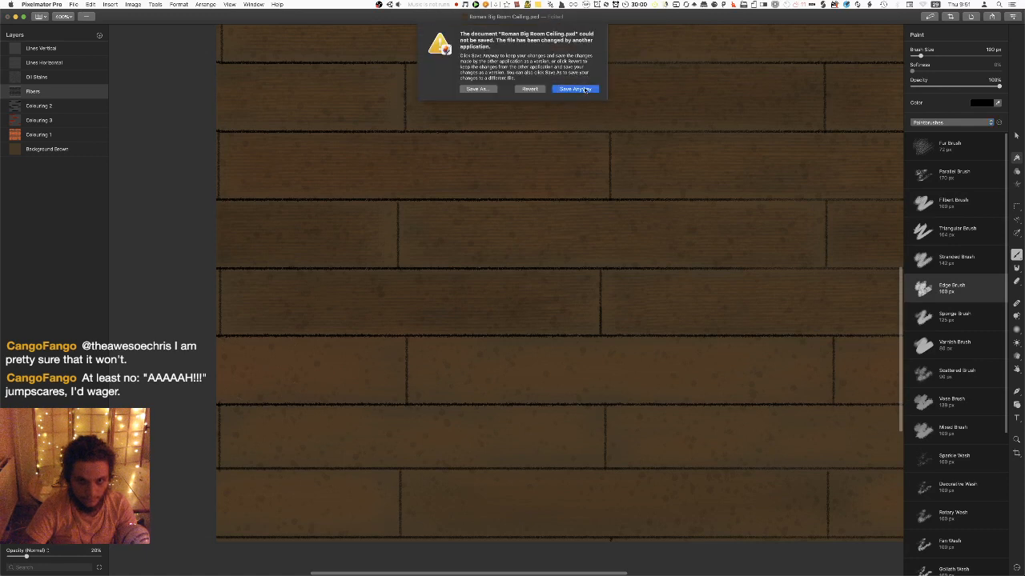
{"action": "left_click", "coordinate": [585, 90]}
Paint Edge Brush fibers along the tenth row, covering its left, middle and right planks
{"action": "left_click_drag", "start_coordinate": [208, 369], "coordinate": [393, 369]}
{"action": "scroll", "coordinate": [389, 322], "scroll_direction": "right", "scroll_amount": 1}
{"action": "scroll", "coordinate": [389, 322], "scroll_direction": "right", "scroll_amount": 5}
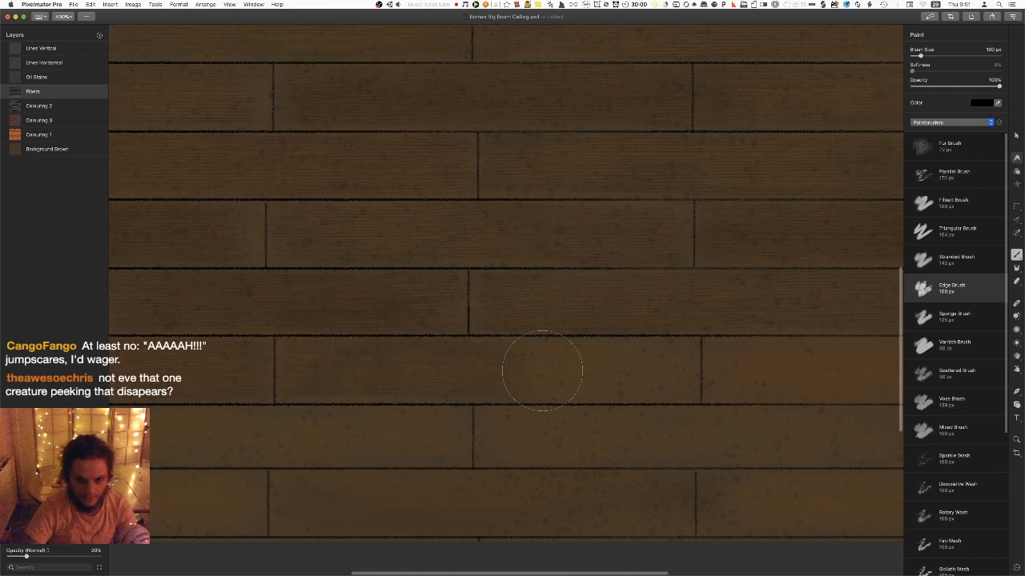
{"action": "scroll", "coordinate": [556, 380], "scroll_direction": "right", "scroll_amount": 2}
{"action": "scroll", "coordinate": [556, 380], "scroll_direction": "right", "scroll_amount": 4}
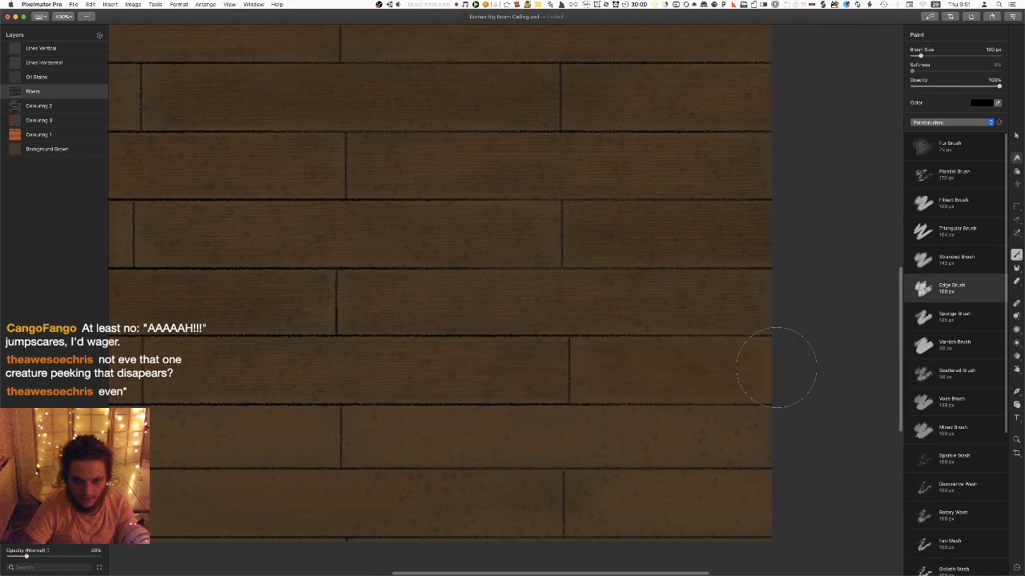
Paint Edge Brush fibers along both planks of the eleventh row, undoing an unsatisfactory stroke on the left plank
{"action": "scroll", "coordinate": [560, 320], "scroll_direction": "left", "scroll_amount": 10}
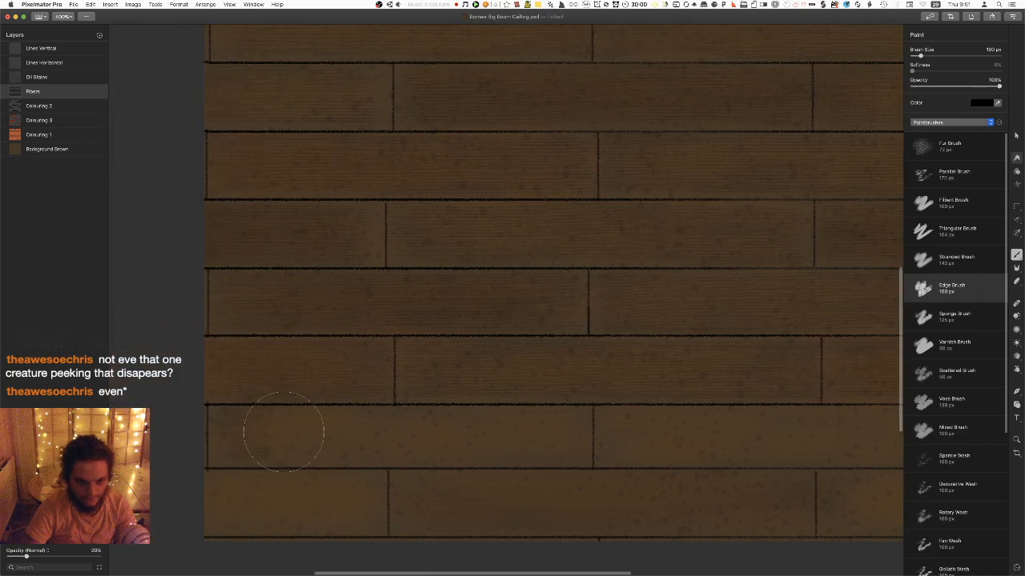
{"action": "key", "text": "super+z"}
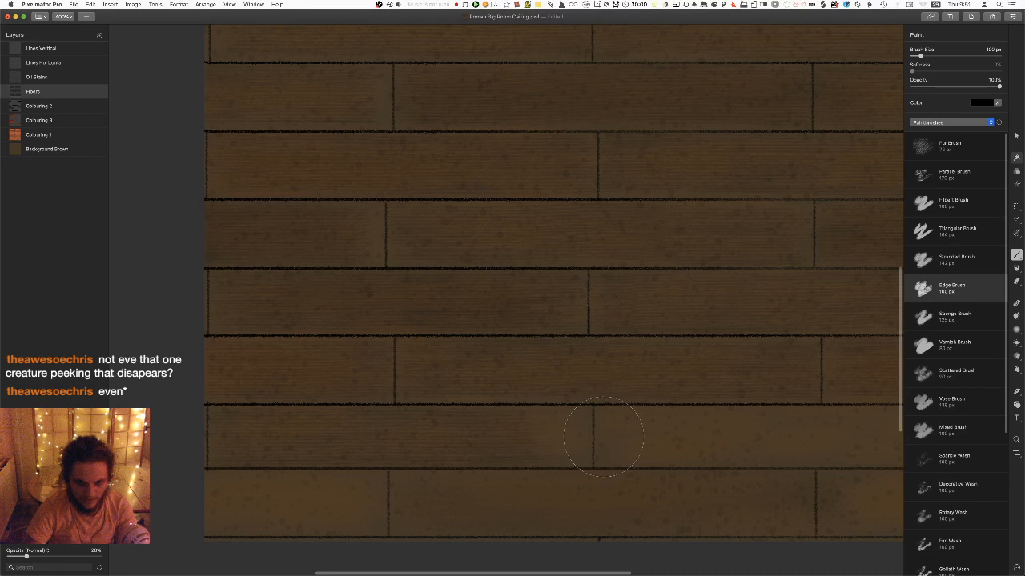
{"action": "scroll", "coordinate": [469, 435], "scroll_direction": "right", "scroll_amount": 5}
{"action": "scroll", "coordinate": [462, 430], "scroll_direction": "right", "scroll_amount": 2}
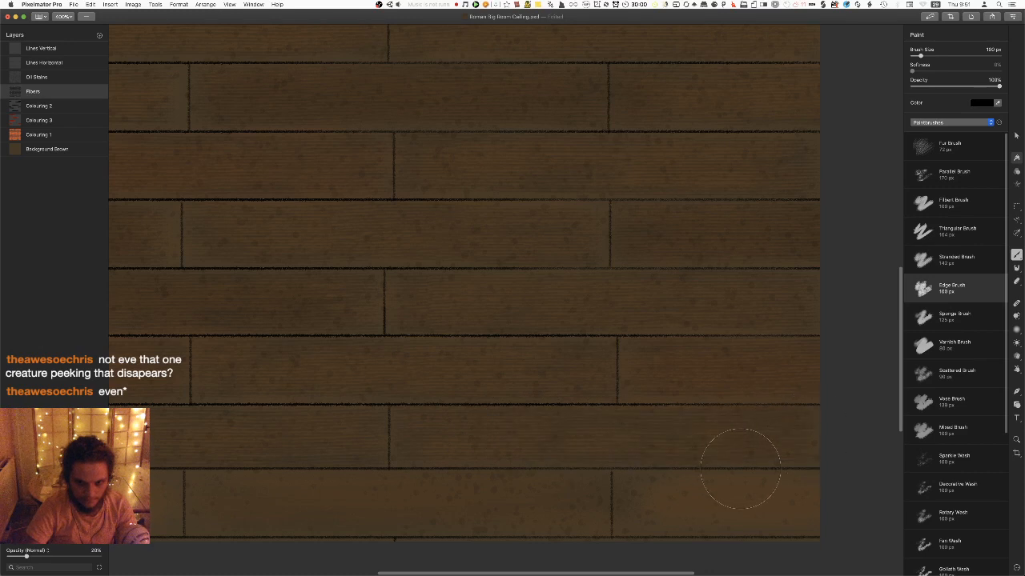
Paint Edge Brush fibers on all three planks of the texture's bottom row
{"action": "scroll", "coordinate": [688, 437], "scroll_direction": "down", "scroll_amount": 2}
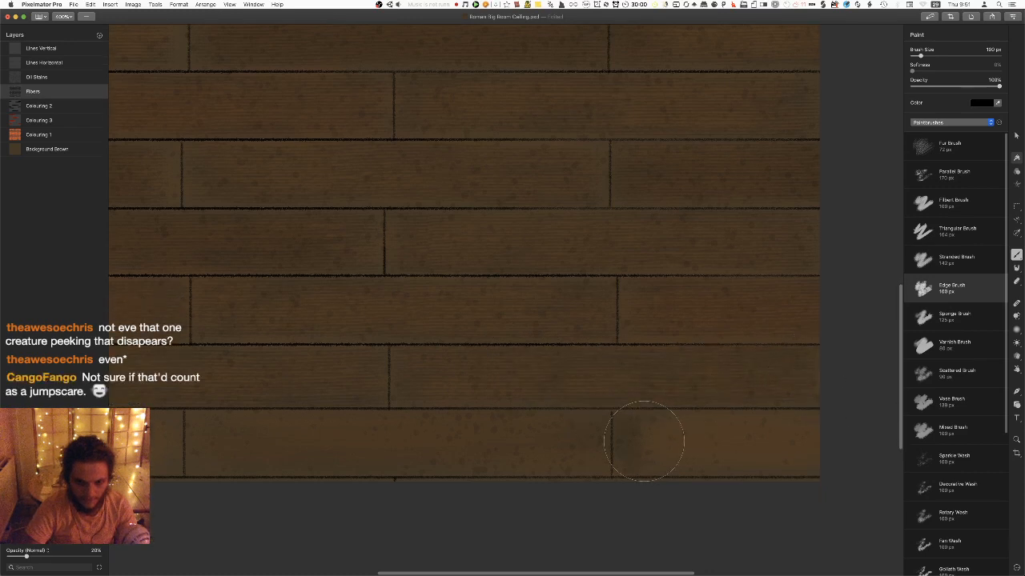
{"action": "scroll", "coordinate": [743, 446], "scroll_direction": "left", "scroll_amount": 5}
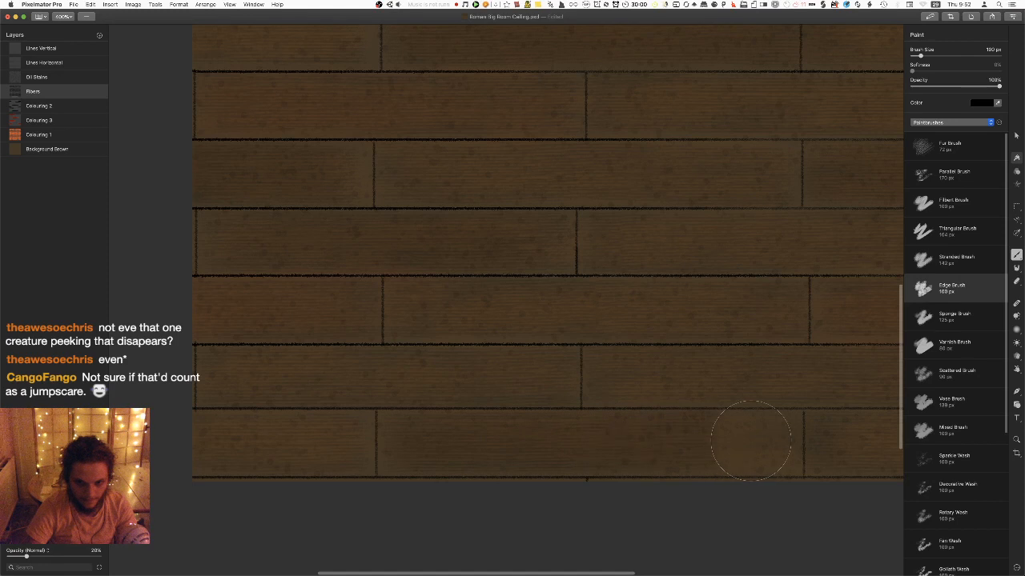
{"action": "key", "text": "super+0"}
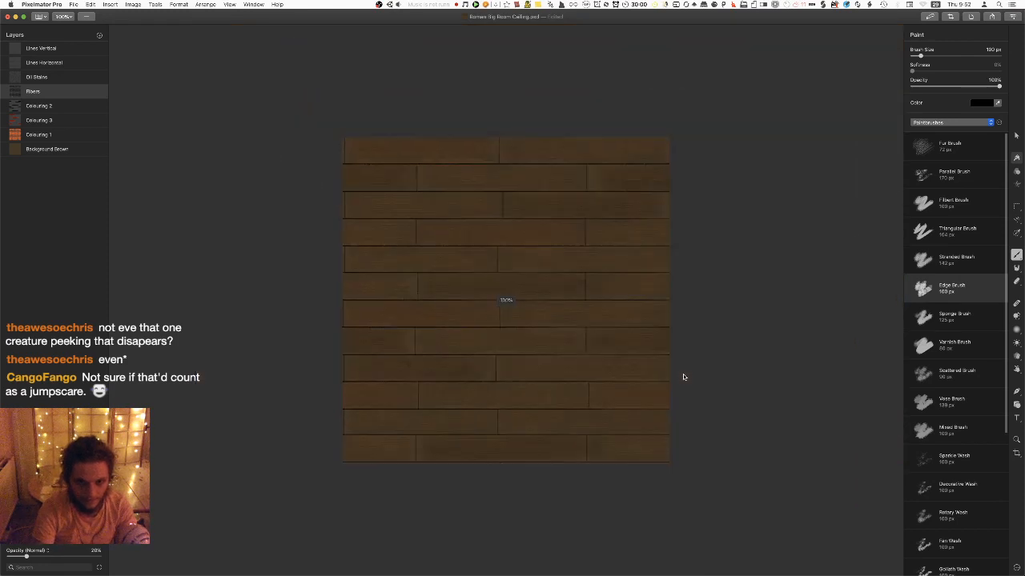
Save the document and export it as the PNG file Roman Big Room Ceiling.png in the Mazes folder, replacing the existing file
{"action": "key", "text": "super+s"}
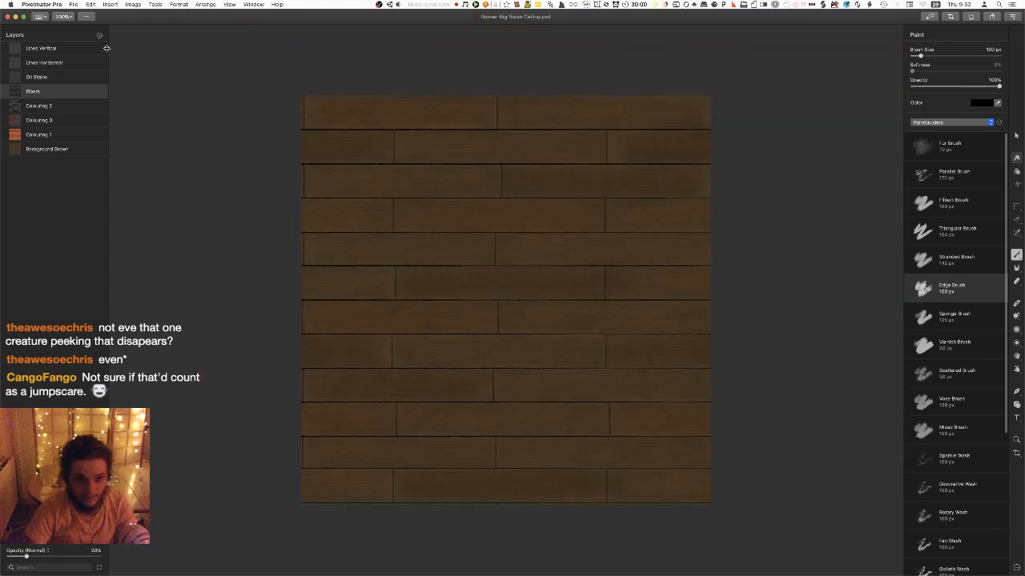
{"action": "left_click", "coordinate": [72, 4]}
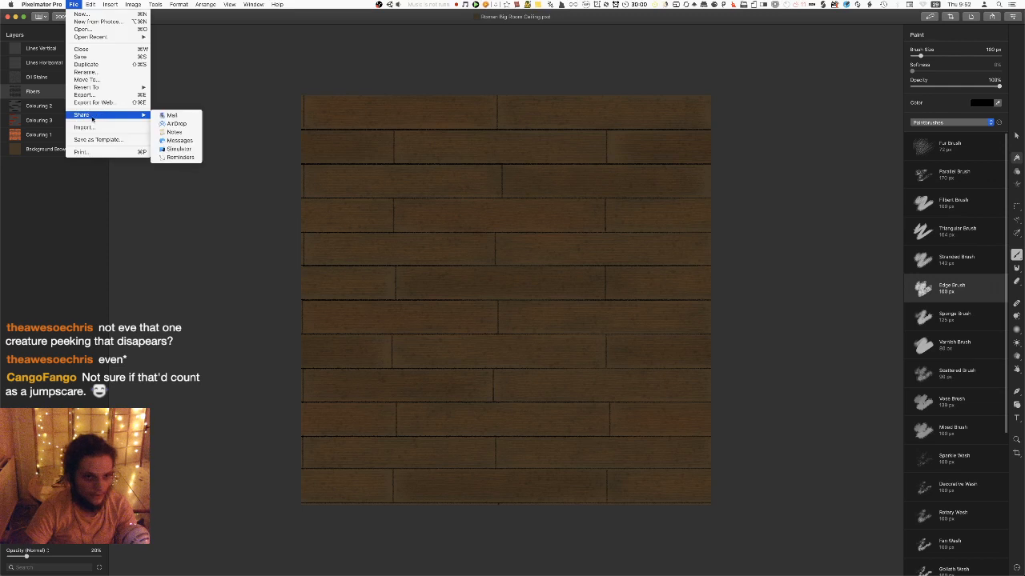
{"action": "left_click", "coordinate": [93, 102]}
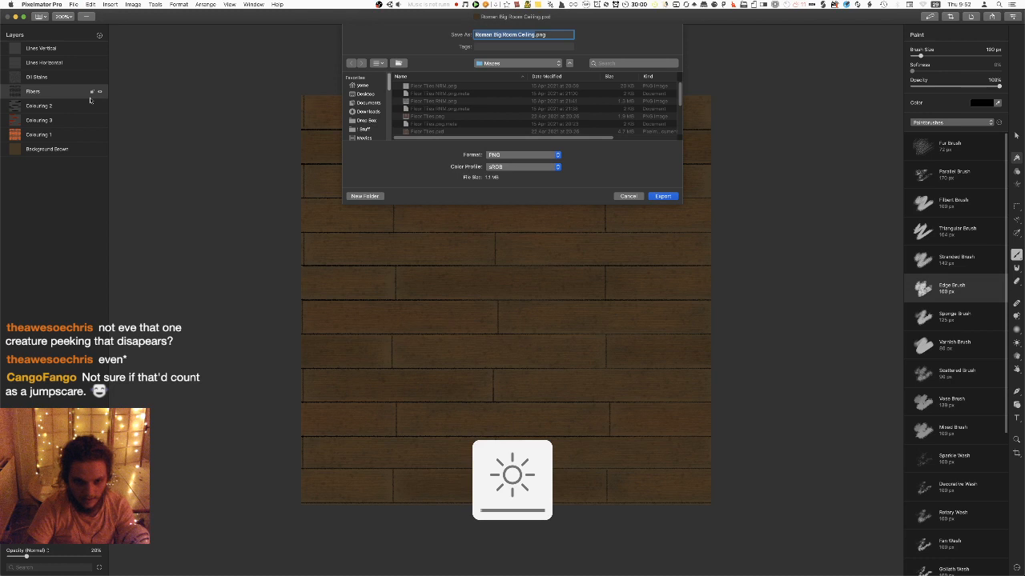
{"action": "left_click", "coordinate": [664, 196]}
{"action": "left_click", "coordinate": [575, 70]}
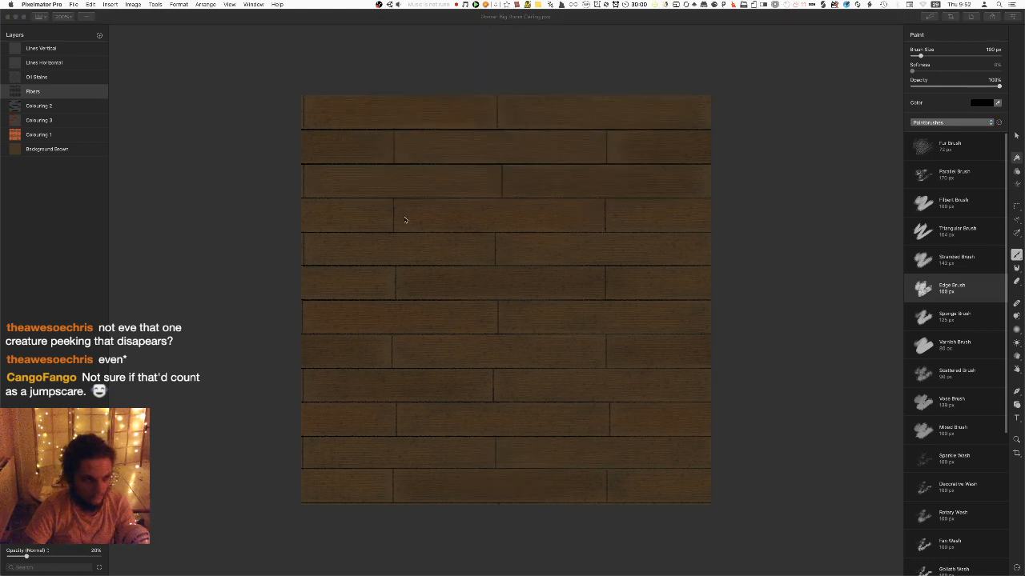
Switch to Unity and examine the ceiling's fiber texture up close in the maximized Scene view
{"action": "key", "text": "super+Tab"}
{"action": "right_click_drag", "start_coordinate": [422, 226], "coordinate": [421, 204]}
{"action": "key", "text": "shift+space"}
{"action": "key", "text": "w"}
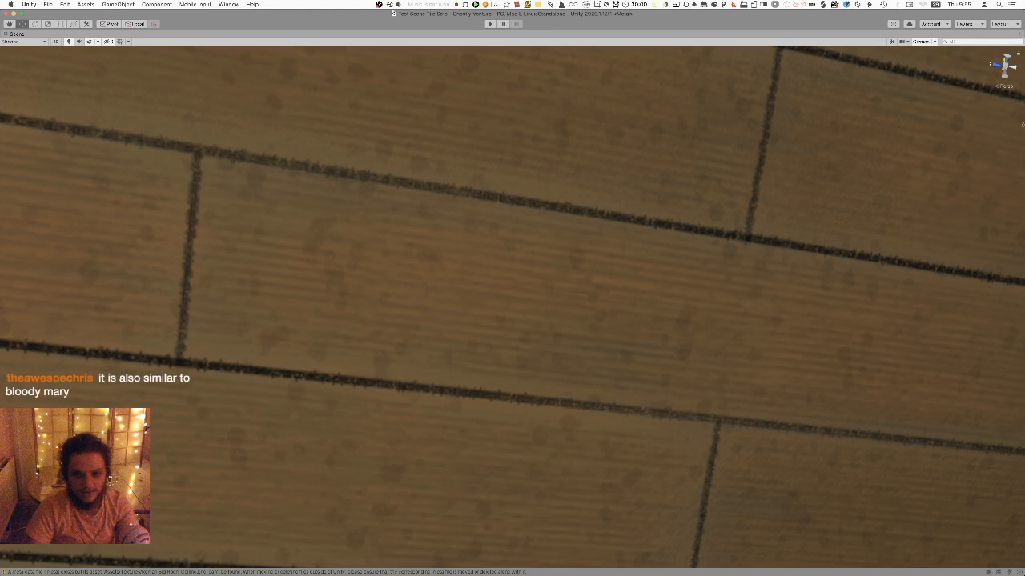
{"action": "key", "text": "shift+space"}
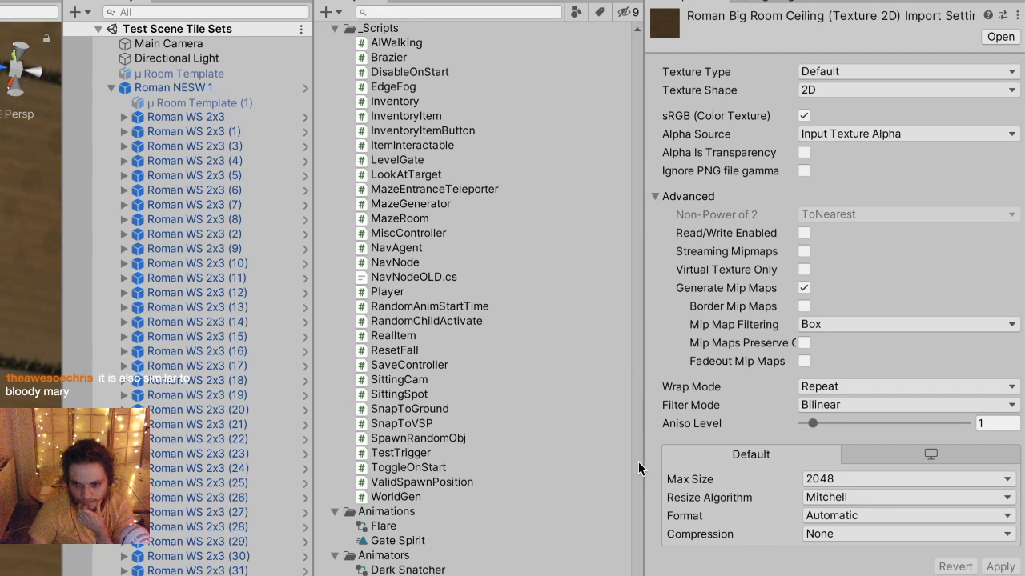
Examine the ceiling texture's Resize Algorithm options and its PC, Mac & Linux Standalone override settings
{"action": "left_click", "coordinate": [822, 498]}
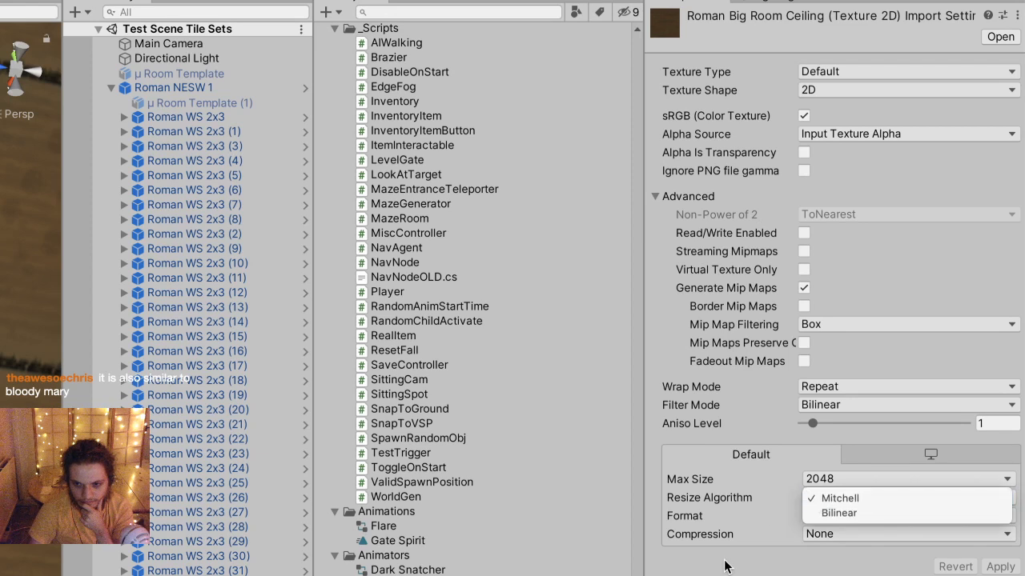
{"action": "left_click", "coordinate": [821, 497]}
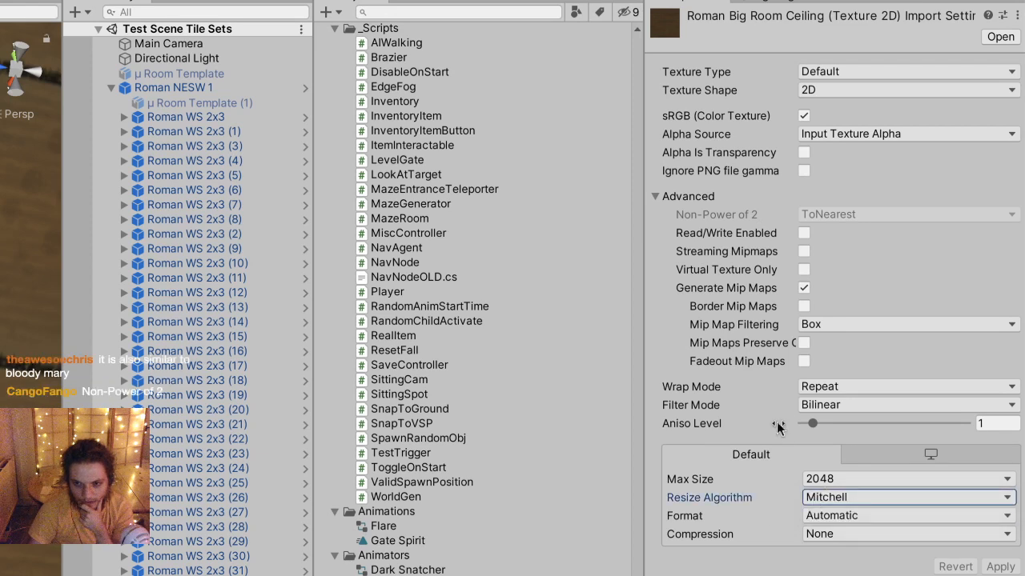
{"action": "left_click", "coordinate": [861, 458]}
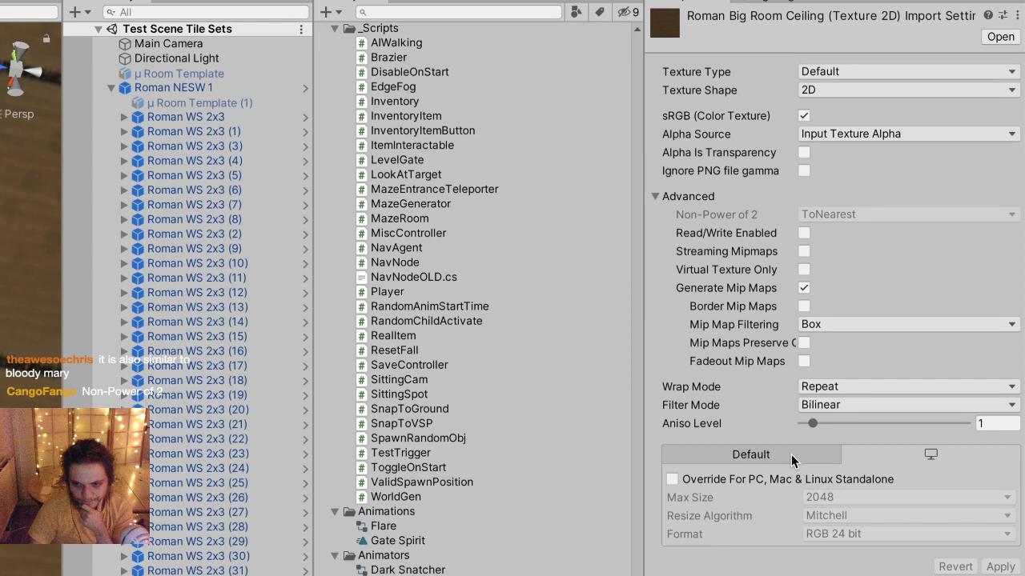
{"action": "left_click", "coordinate": [790, 454]}
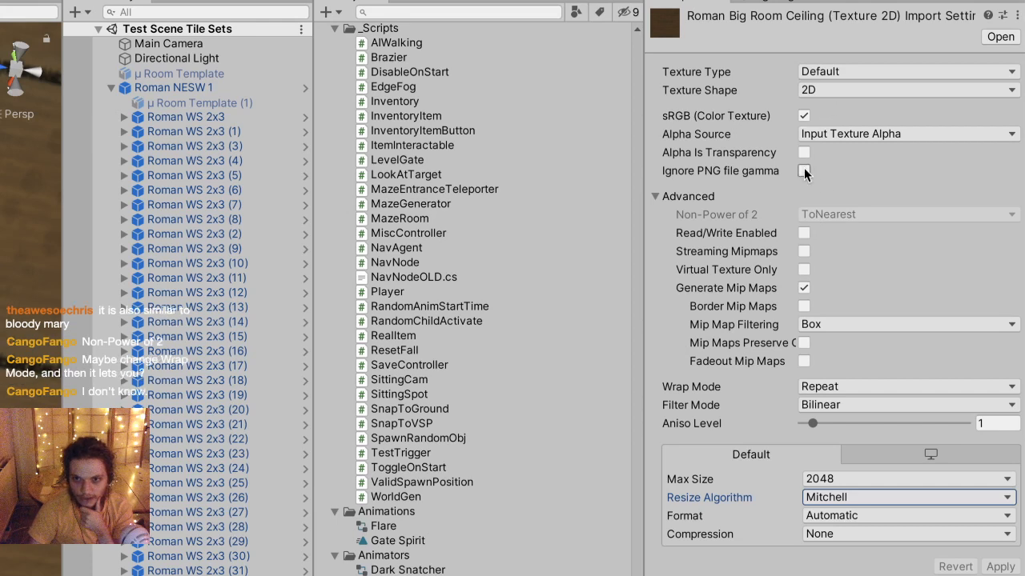
Switch the ceiling texture's Texture Type to Sprite (2D and UI) and back to Default
{"action": "left_click", "coordinate": [834, 73]}
{"action": "left_click", "coordinate": [853, 116]}
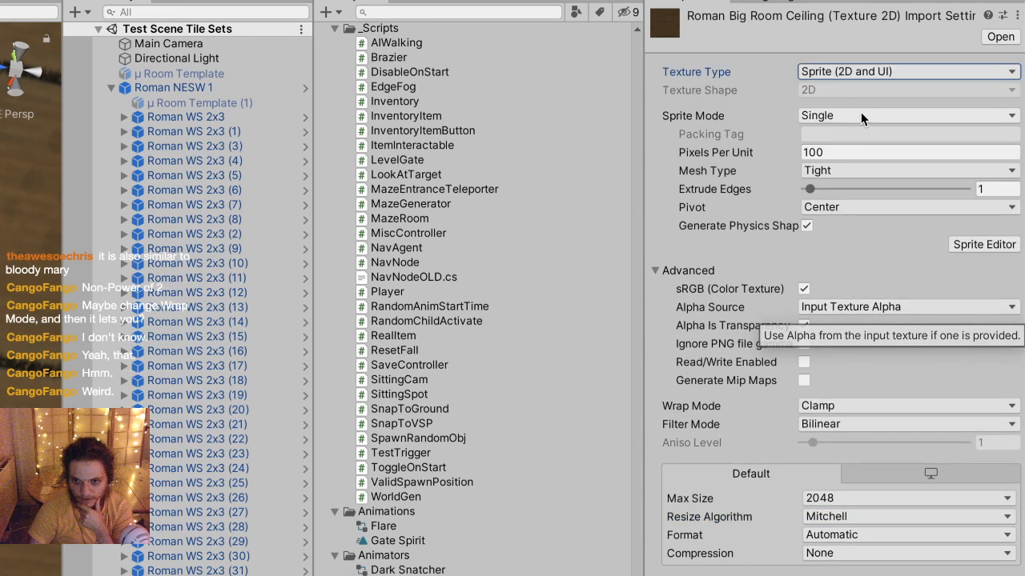
{"action": "left_click", "coordinate": [849, 78]}
{"action": "left_click", "coordinate": [835, 29]}
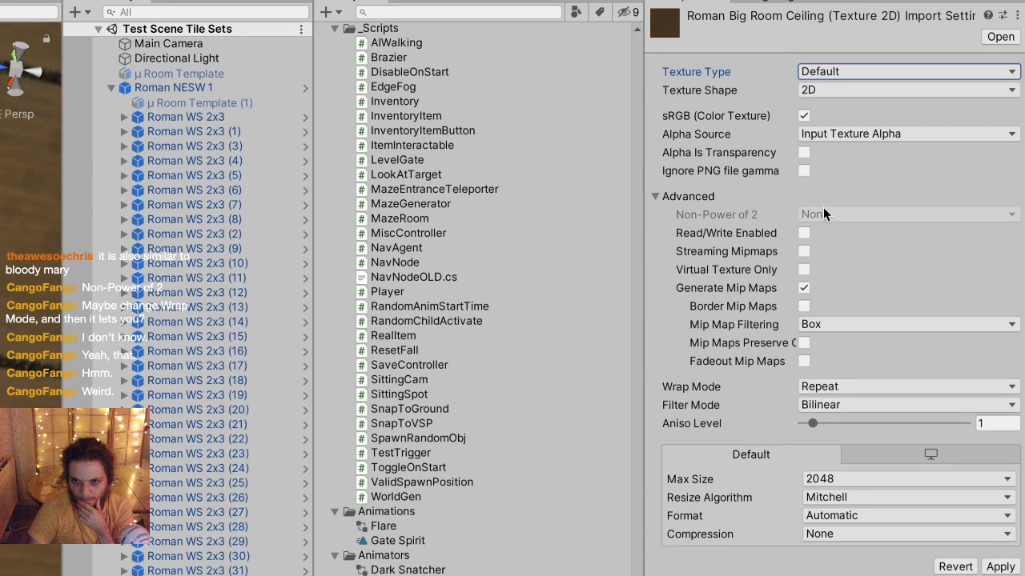
Try enabling Read/Write and disabling Generate Mip Maps for the ceiling texture, restoring each setting
{"action": "left_click", "coordinate": [804, 233]}
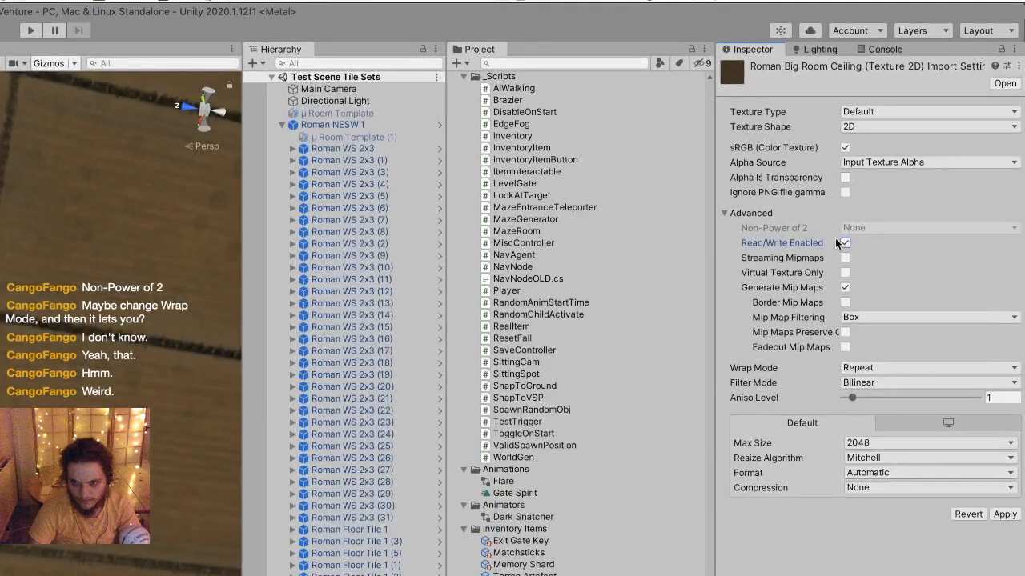
{"action": "left_click", "coordinate": [850, 239]}
{"action": "left_click", "coordinate": [844, 287]}
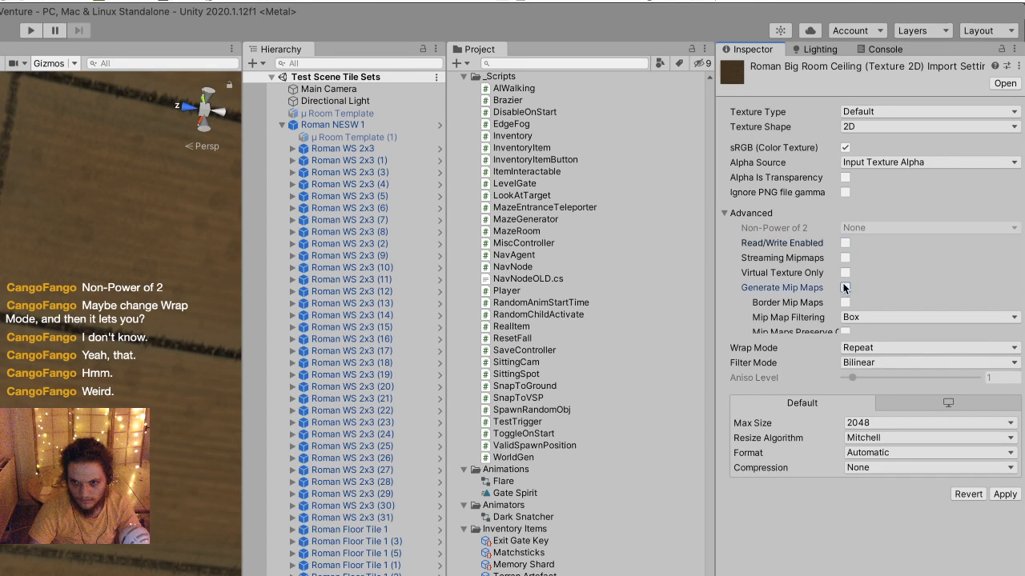
{"action": "left_click", "coordinate": [844, 288]}
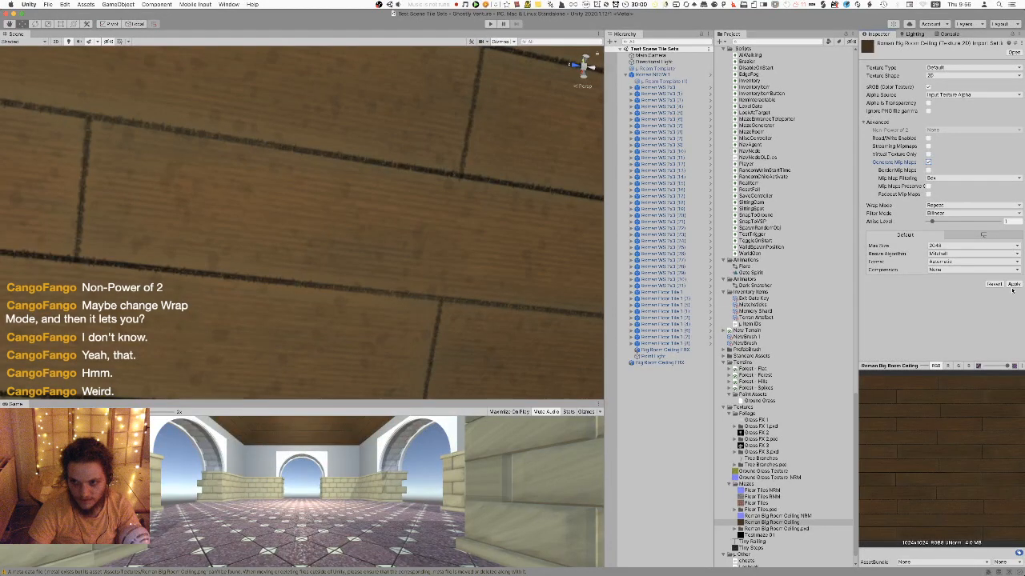
Apply the ceiling texture's import settings and examine the wood planks up close and from farther back in the maximized Scene view
{"action": "left_click", "coordinate": [1013, 285]}
{"action": "right_click_drag", "start_coordinate": [491, 247], "coordinate": [483, 247]}
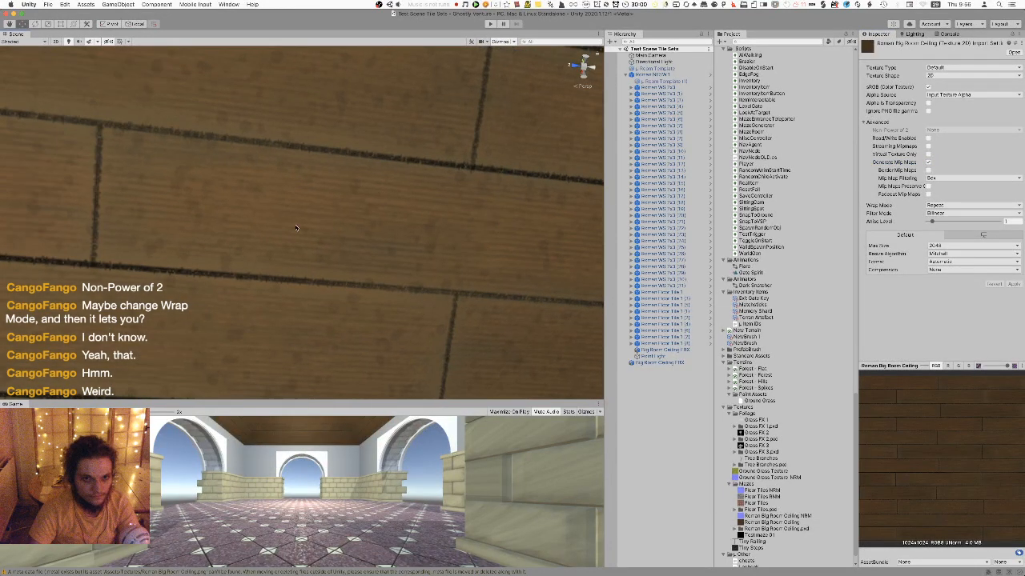
{"action": "key", "text": "shift+space"}
{"action": "key", "text": "XF86MonBrightnessDown"}
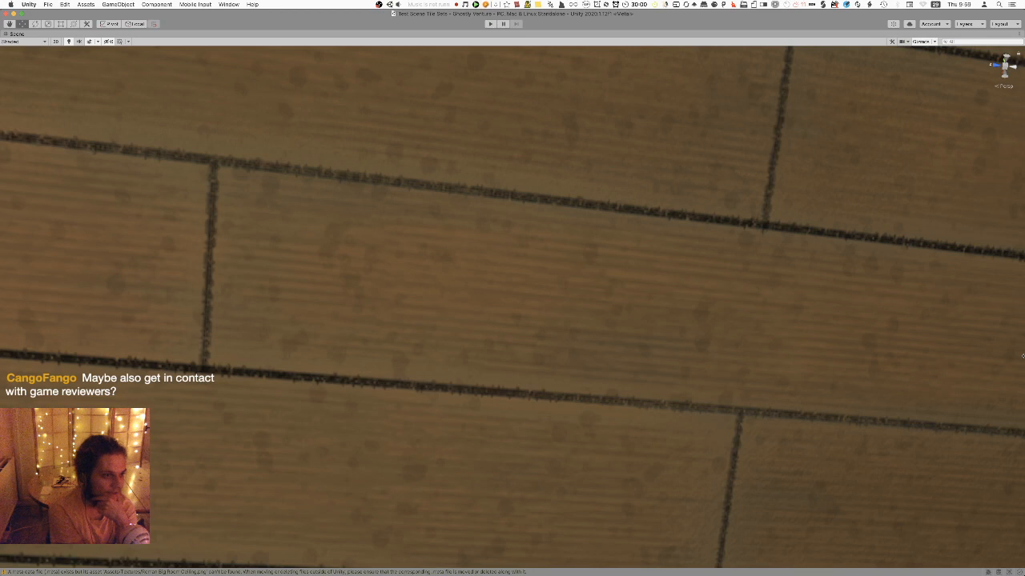
{"action": "key", "text": "s"}
{"action": "right_click_drag", "start_coordinate": [781, 269], "coordinate": [786, 234]}
{"action": "key", "text": "w"}
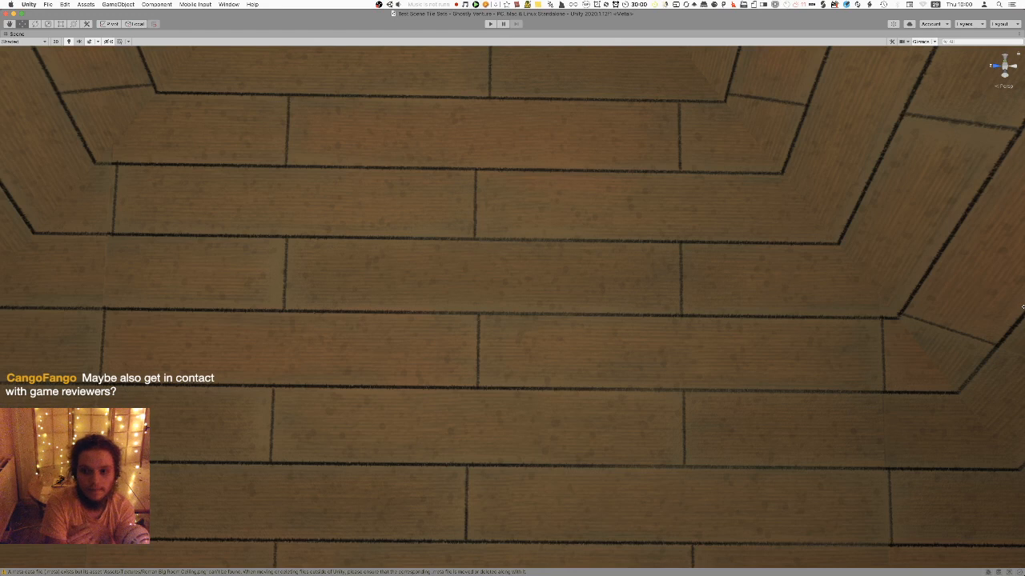
{"action": "key", "text": "shift+space"}
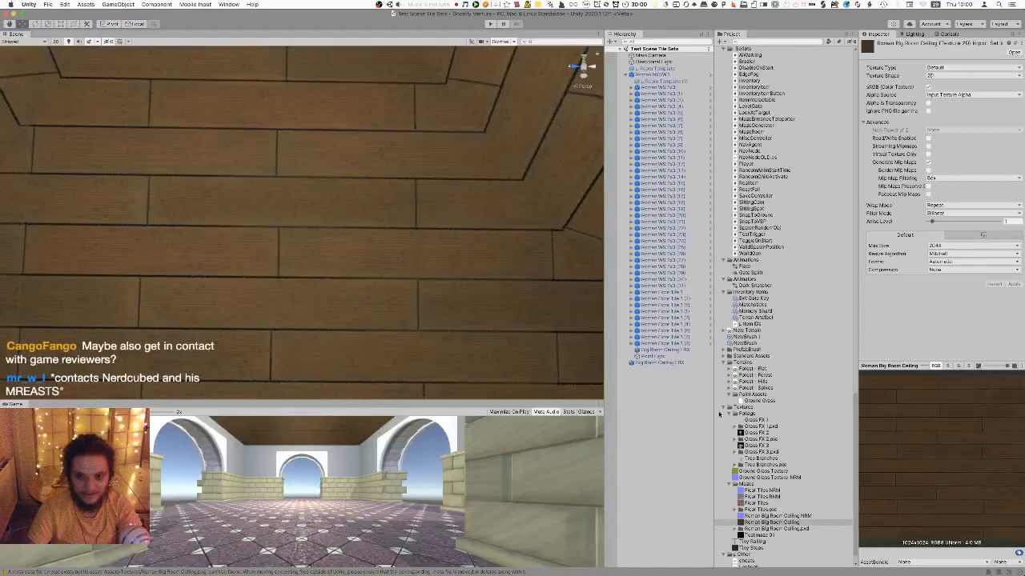
Open the Roman NESW 1 prefab for editing and assign the Wood Ceiling material to its ceiling
{"action": "scroll", "coordinate": [763, 417], "scroll_direction": "down", "scroll_amount": 1}
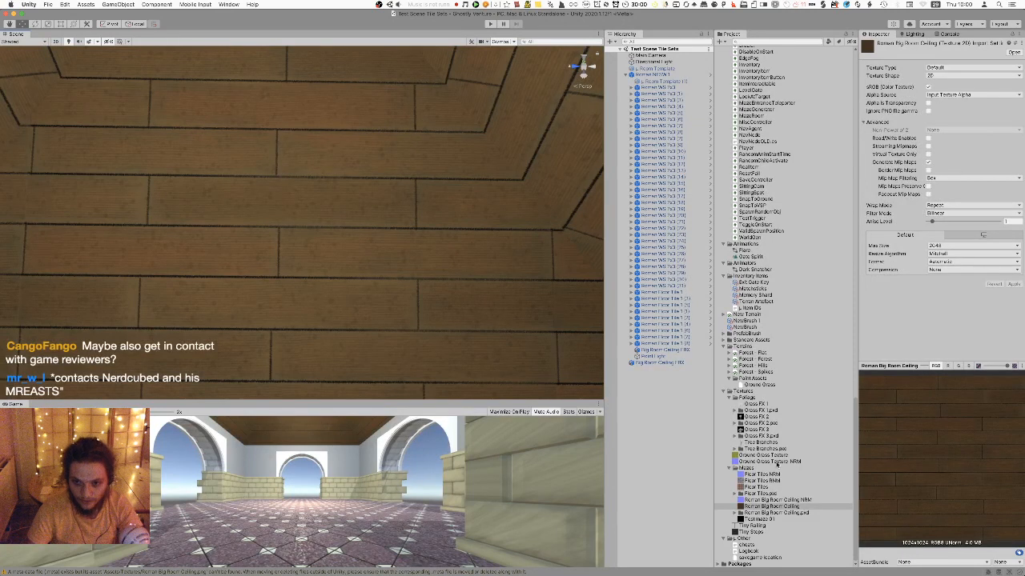
{"action": "scroll", "coordinate": [772, 422], "scroll_direction": "up", "scroll_amount": 3}
{"action": "left_click", "coordinate": [675, 74]}
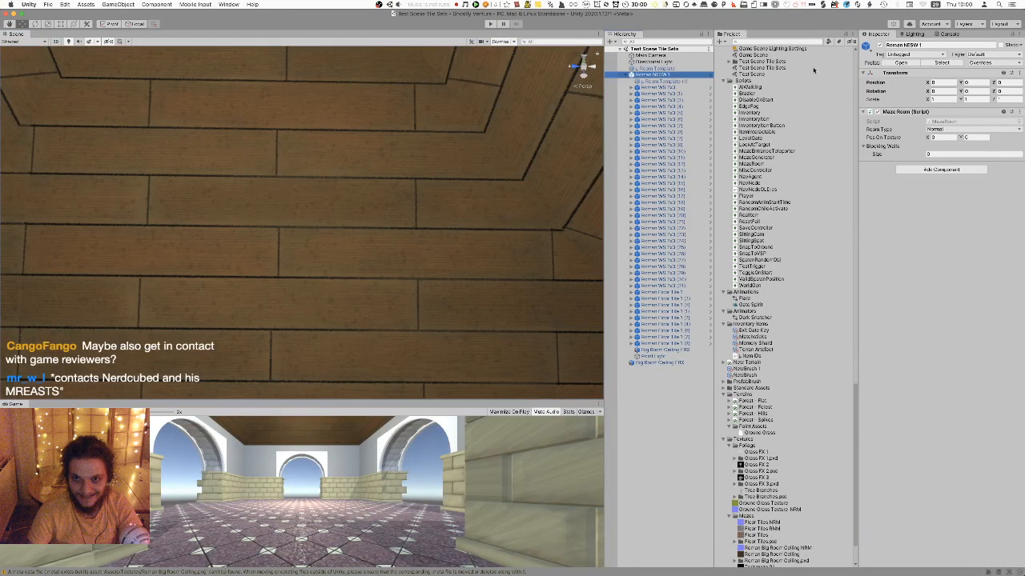
{"action": "left_click", "coordinate": [899, 64]}
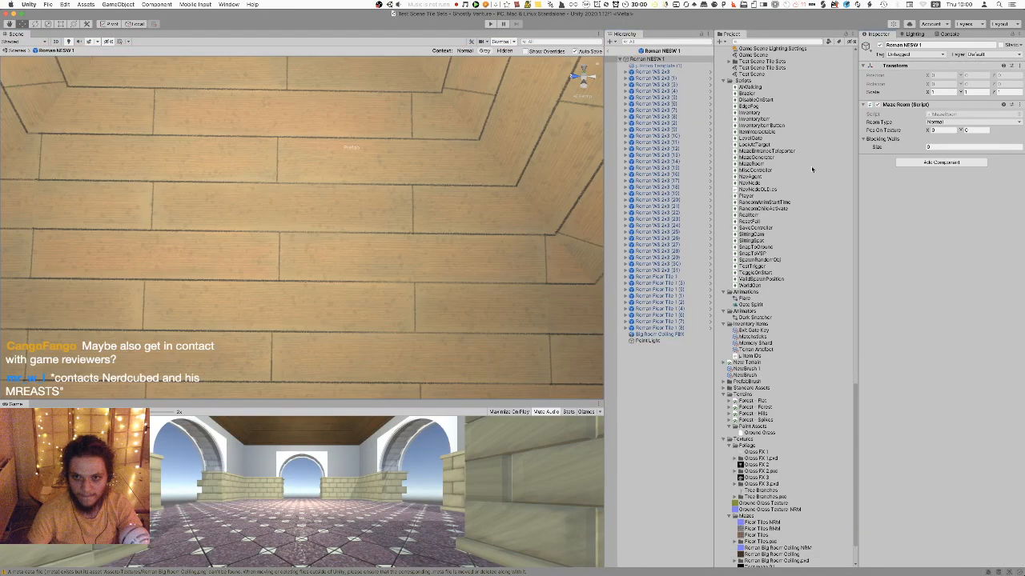
{"action": "scroll", "coordinate": [820, 169], "scroll_direction": "down", "scroll_amount": 10}
{"action": "scroll", "coordinate": [796, 303], "scroll_direction": "up", "scroll_amount": 10}
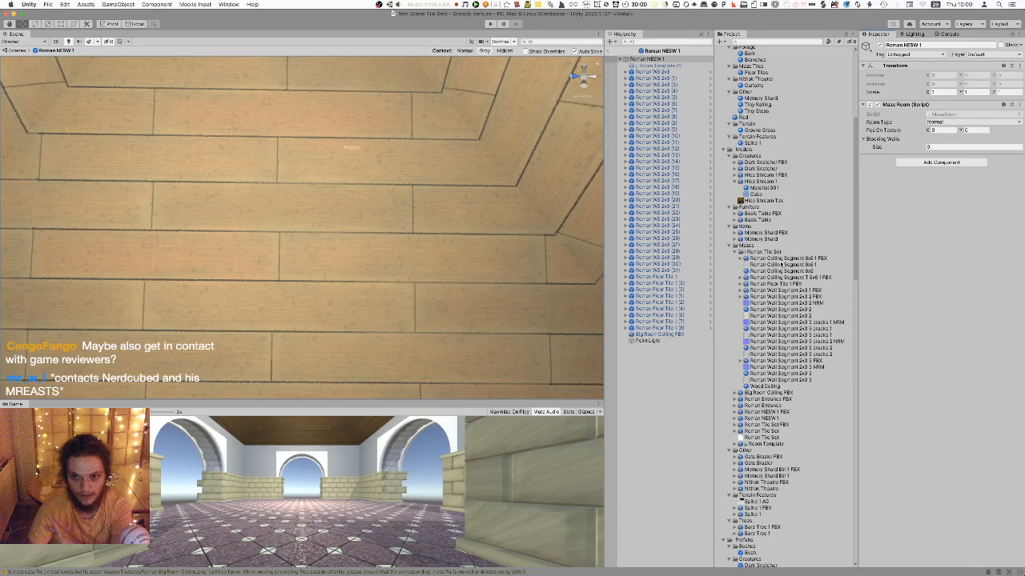
{"action": "left_click_drag", "start_coordinate": [765, 387], "coordinate": [449, 256]}
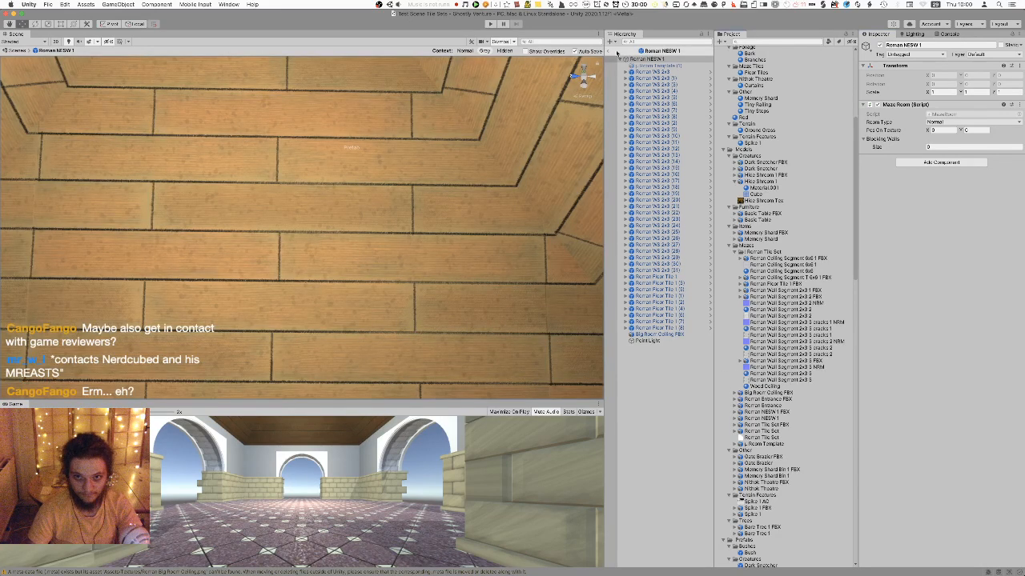
Set the prefab's Point Light intensity to 2.44 and return to the Test Scene Tile Sets scene
{"action": "left_click", "coordinate": [647, 340]}
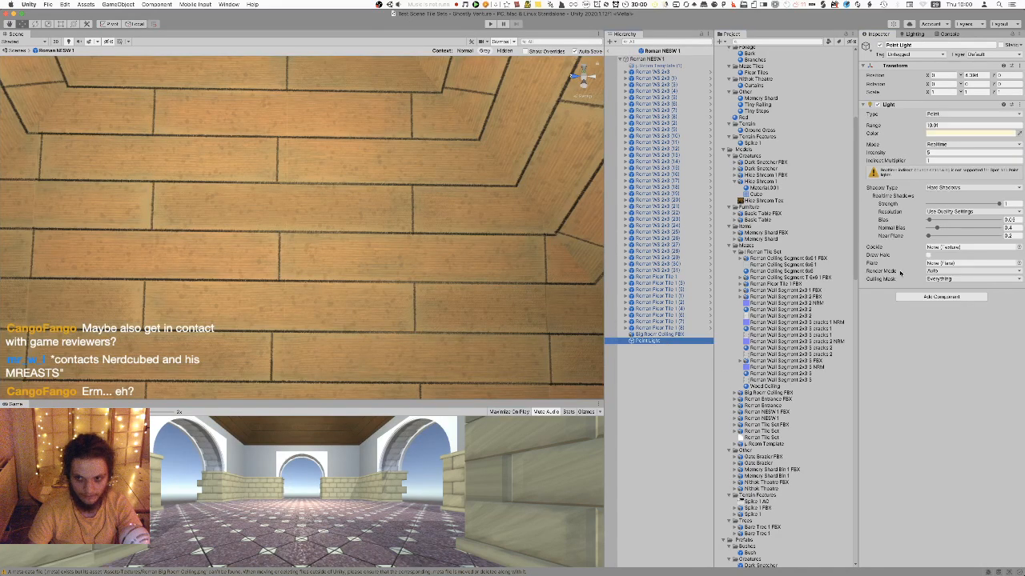
{"action": "left_click", "coordinate": [929, 153]}
{"action": "type", "text": "2.44"}
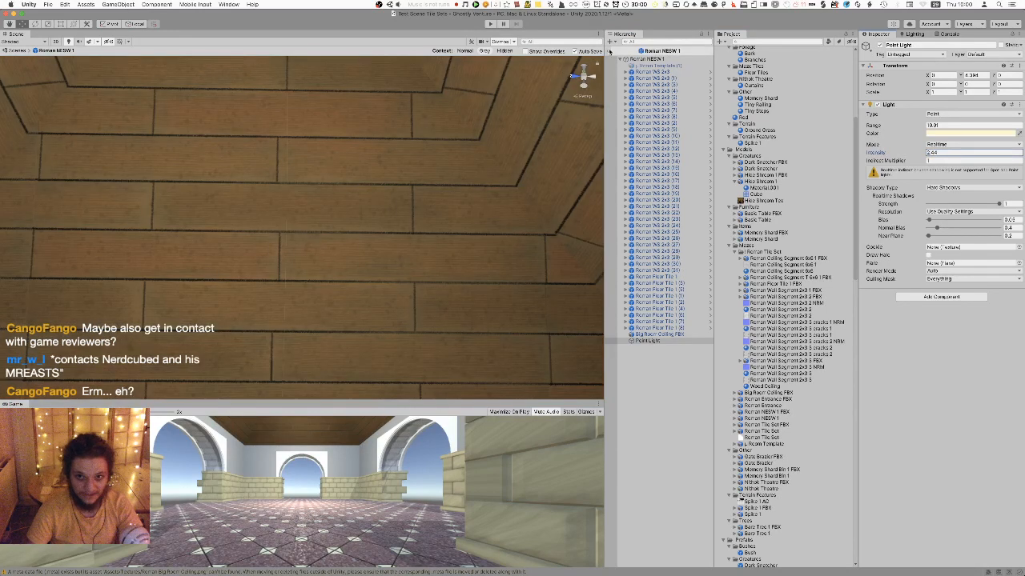
{"action": "left_click", "coordinate": [609, 51]}
Open Game Scene from the project's Scenes folder, enable Maximize On Play and start the game
{"action": "scroll", "coordinate": [811, 343], "scroll_direction": "down", "scroll_amount": 5}
{"action": "scroll", "coordinate": [811, 343], "scroll_direction": "down", "scroll_amount": 15}
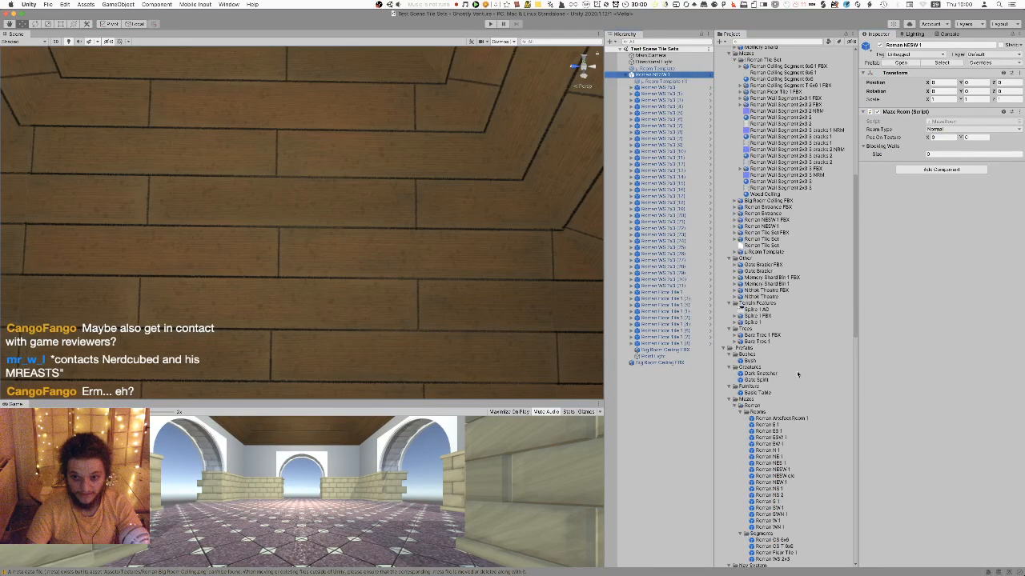
{"action": "scroll", "coordinate": [757, 405], "scroll_direction": "down", "scroll_amount": 3}
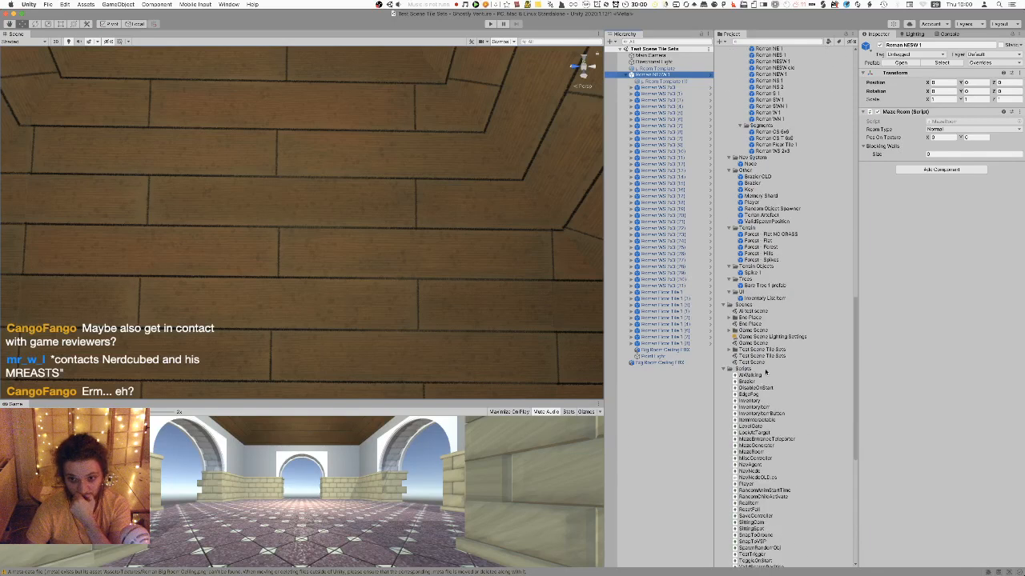
{"action": "left_click", "coordinate": [772, 342]}
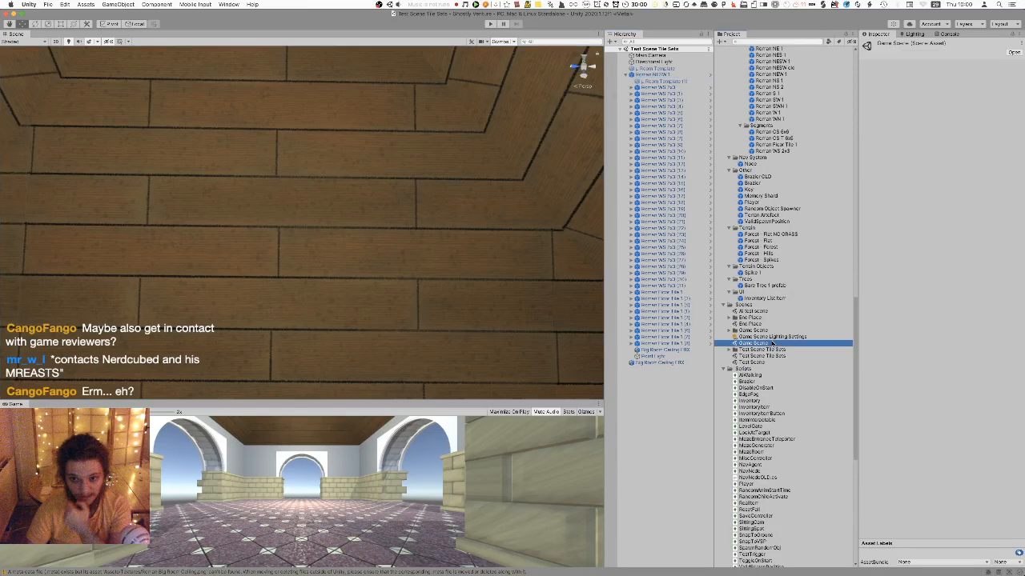
{"action": "double_click", "coordinate": [761, 343]}
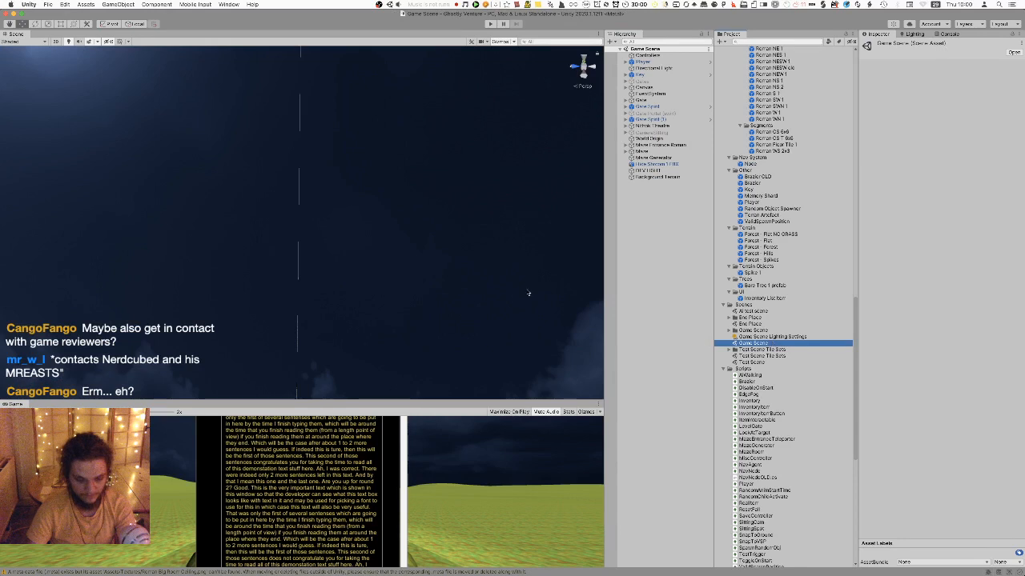
{"action": "left_click", "coordinate": [507, 411]}
{"action": "key", "text": "super+p"}
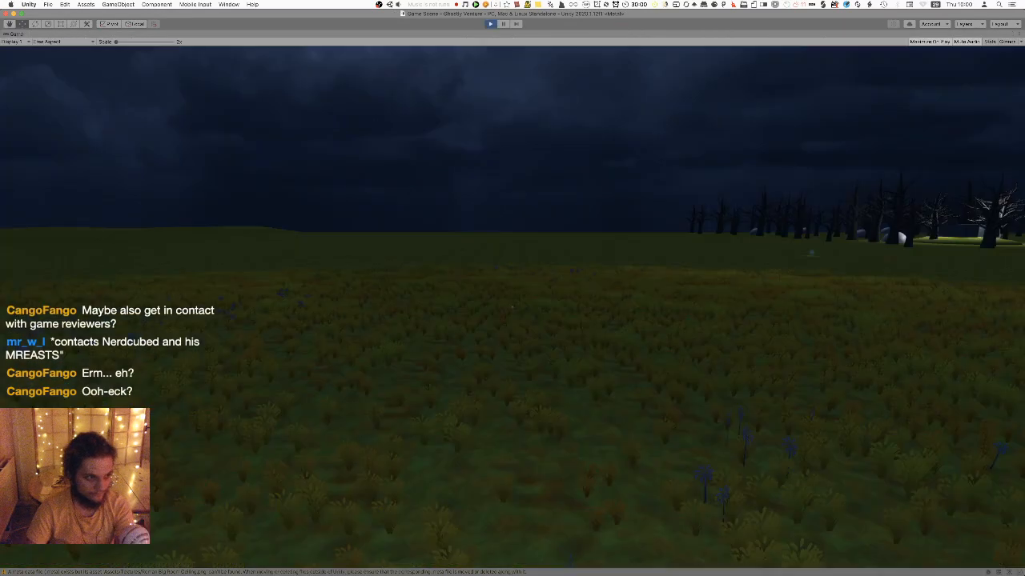
Walk through the forest into the maze, examine the wood ceiling in the Roman rooms, and stop the game
{"action": "key", "text": "w"}
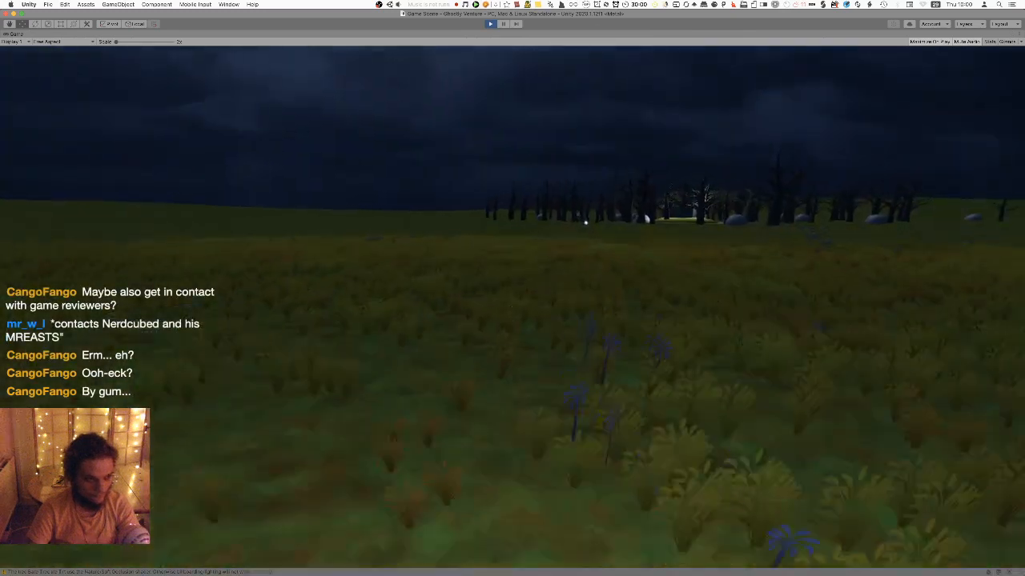
{"action": "key", "text": "w"}
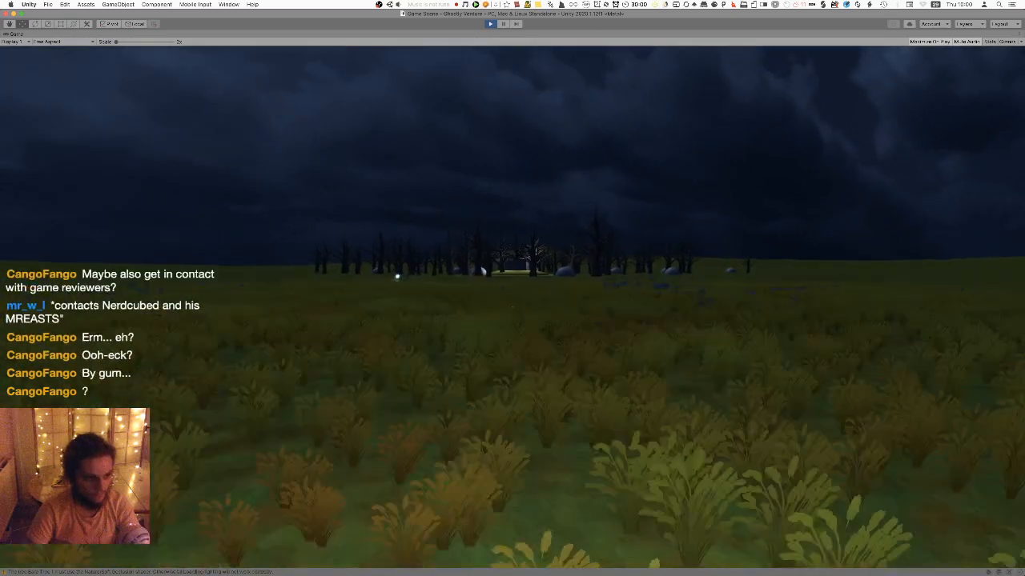
{"action": "key", "text": "w"}
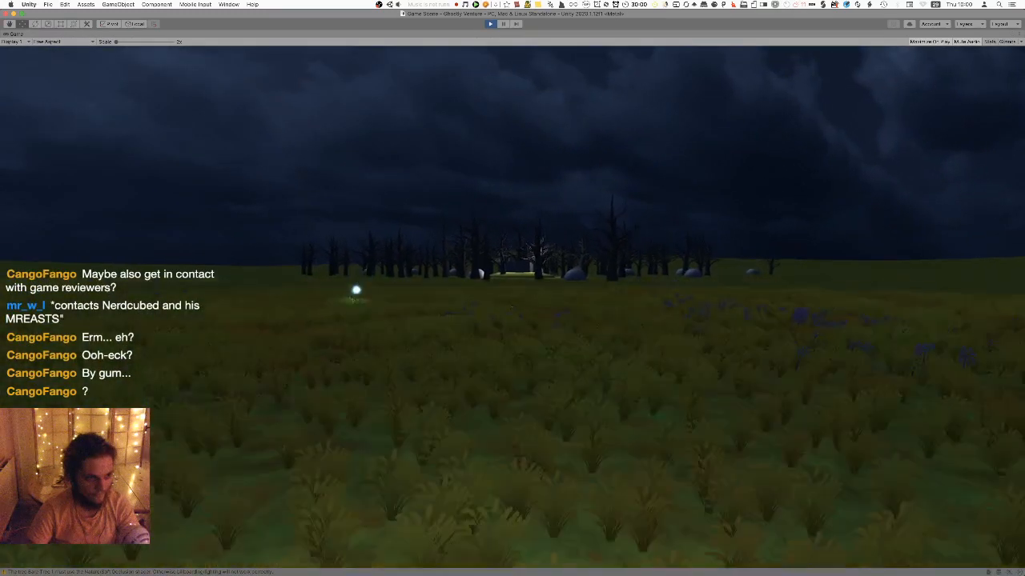
{"action": "key", "text": "w"}
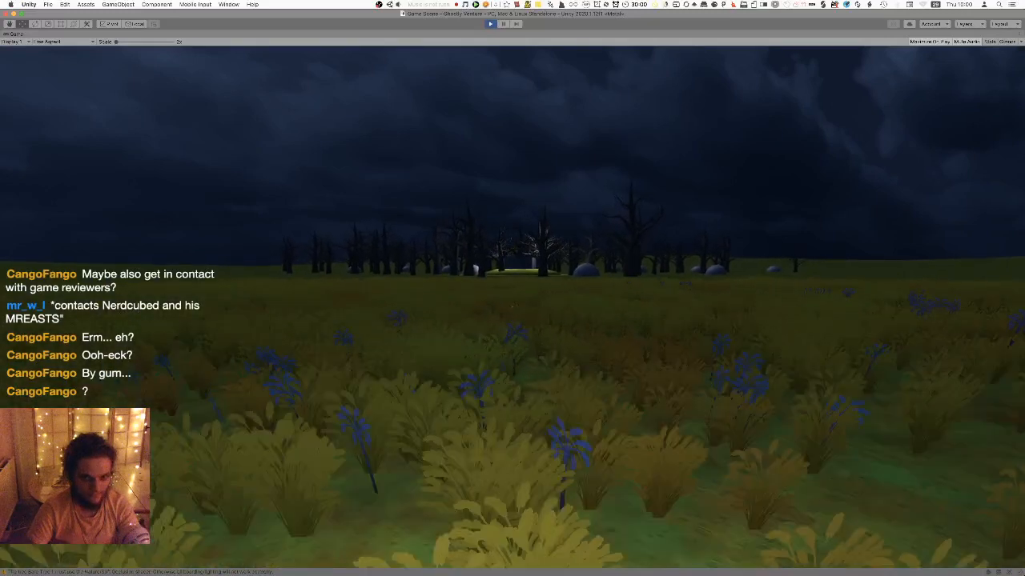
{"action": "key", "text": "w"}
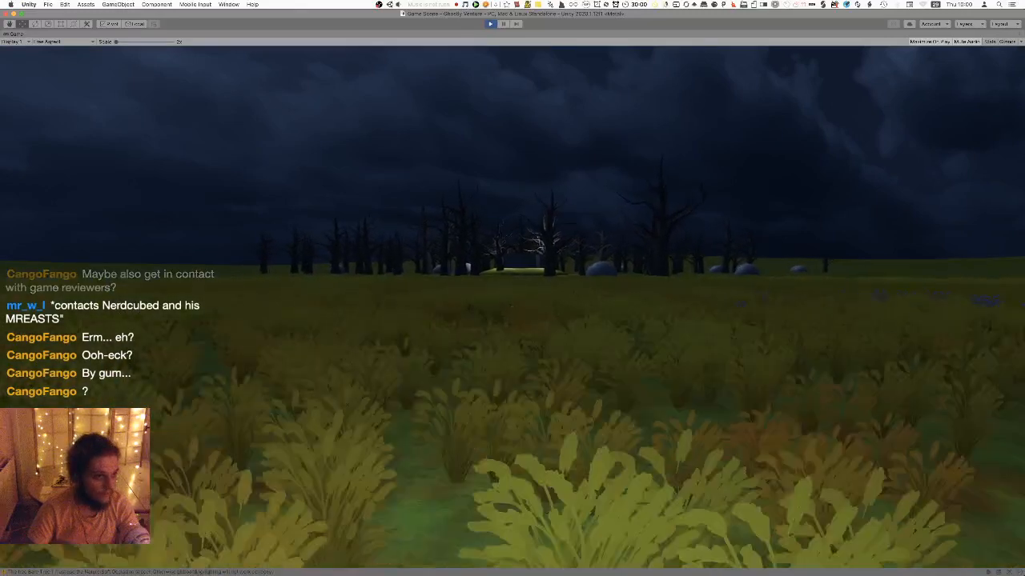
{"action": "key", "text": "w"}
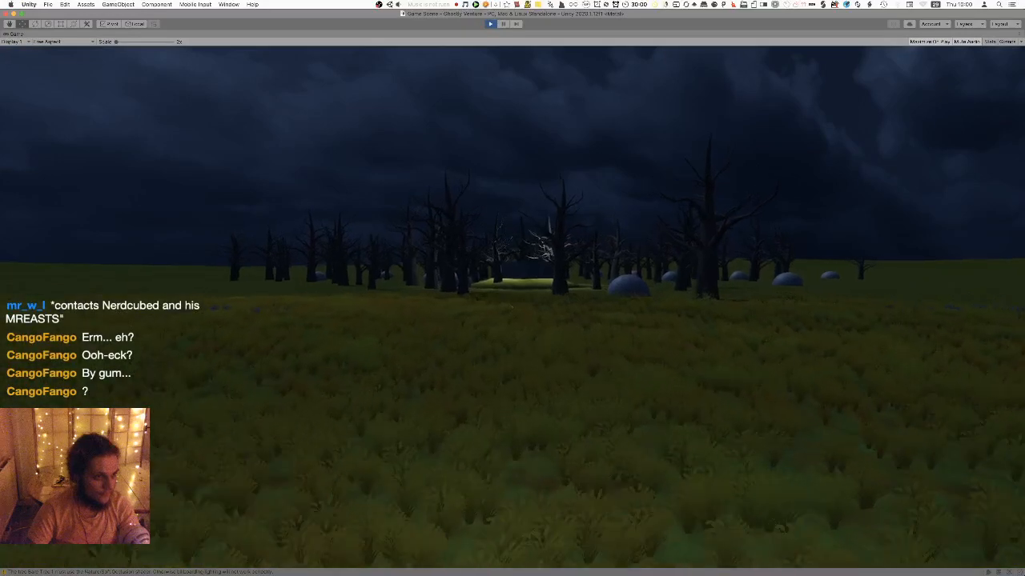
{"action": "key", "text": "w"}
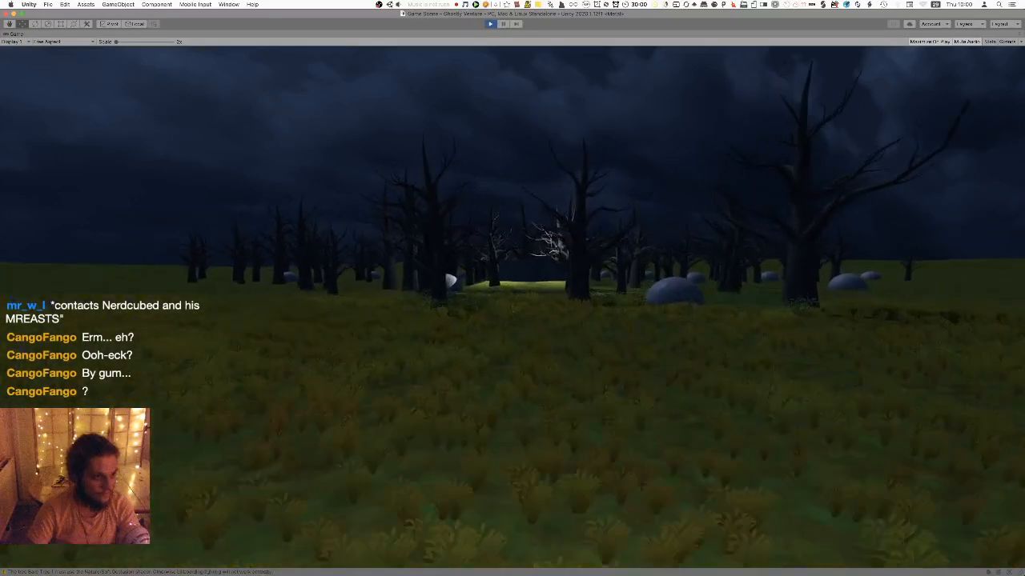
{"action": "key", "text": "w"}
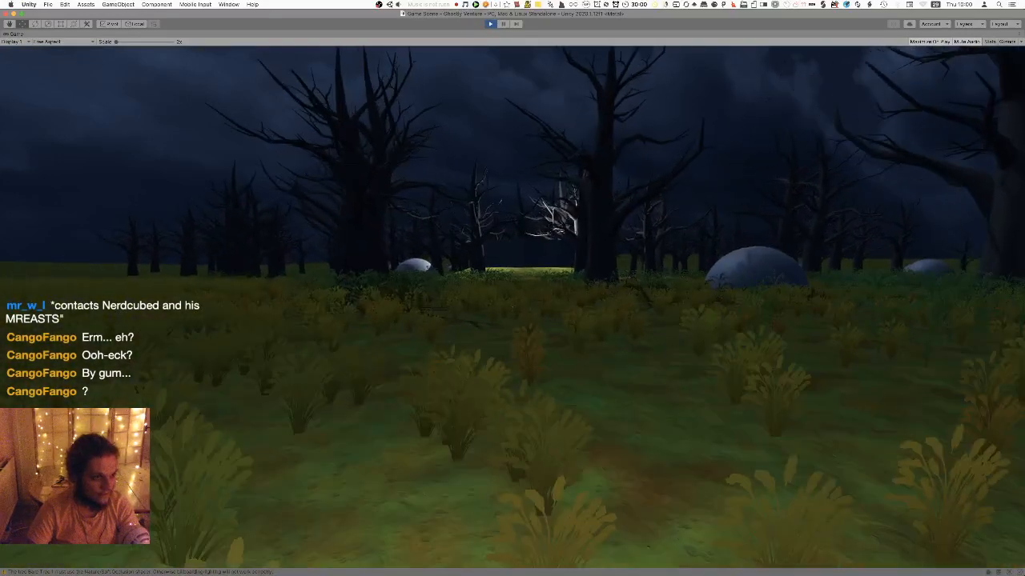
{"action": "key", "text": "w"}
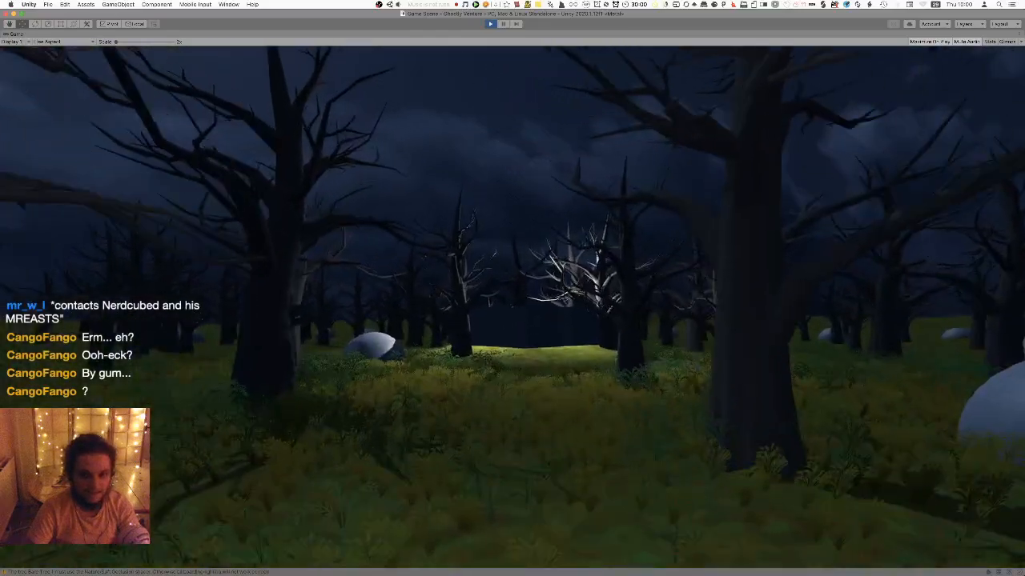
{"action": "key", "text": "w"}
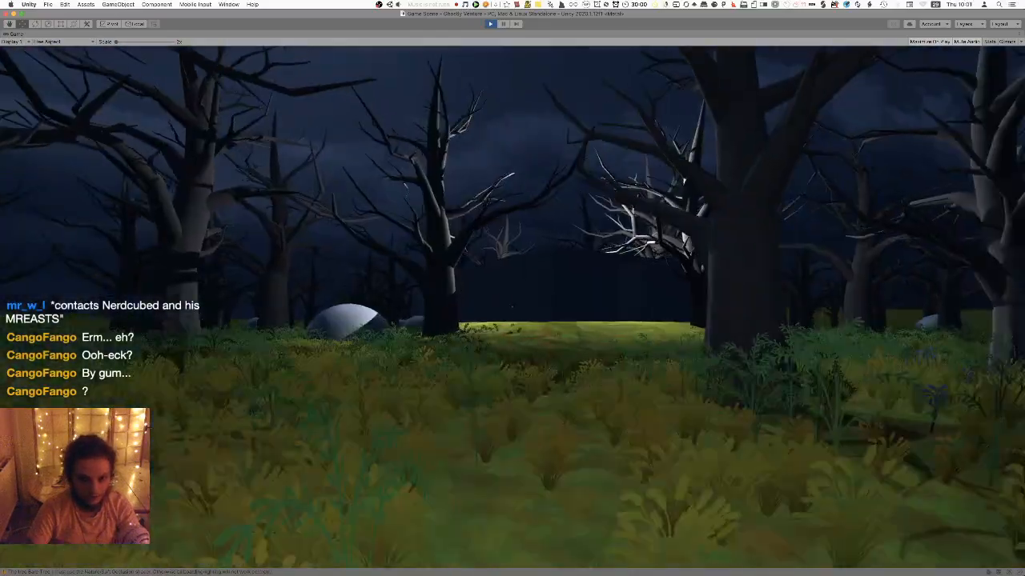
{"action": "key", "text": "w"}
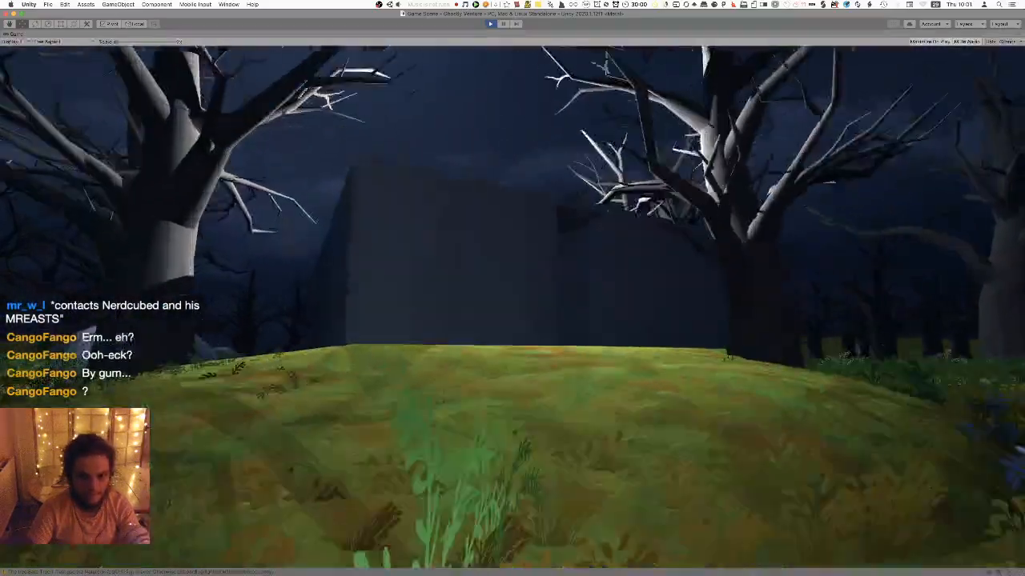
{"action": "key", "text": "w"}
{"action": "key", "text": "w"}
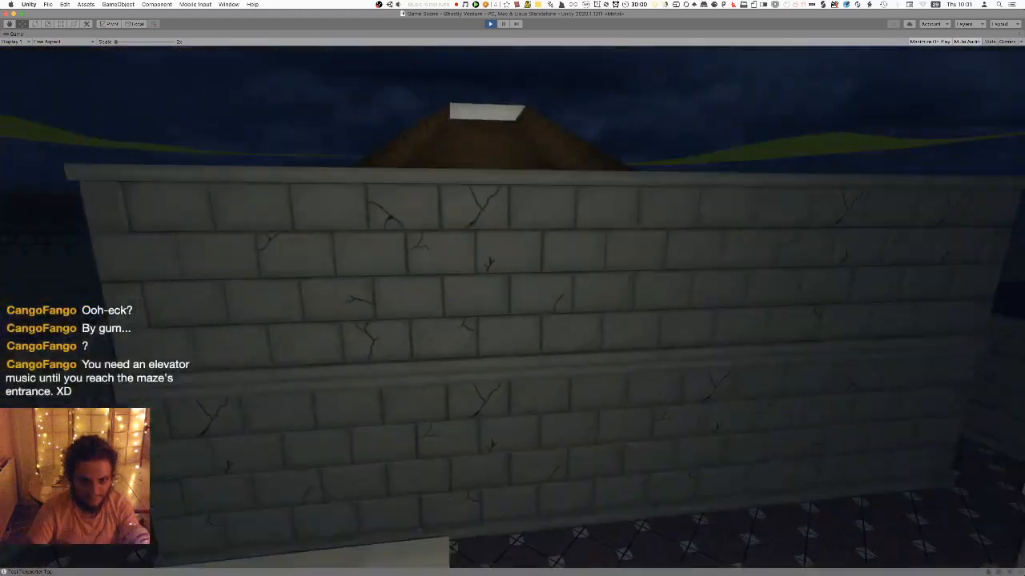
{"action": "key", "text": "w"}
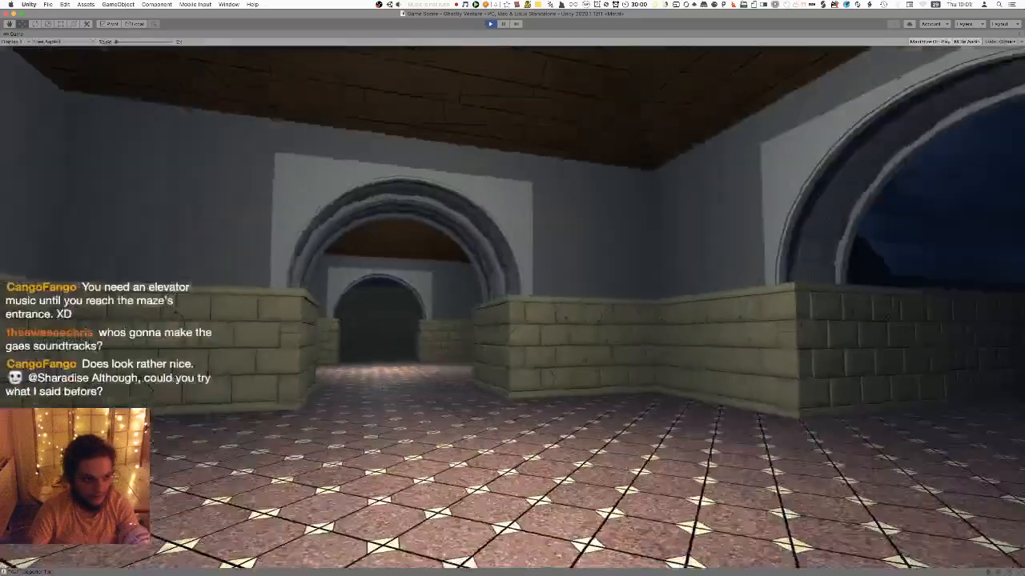
{"action": "key", "text": "super+p"}
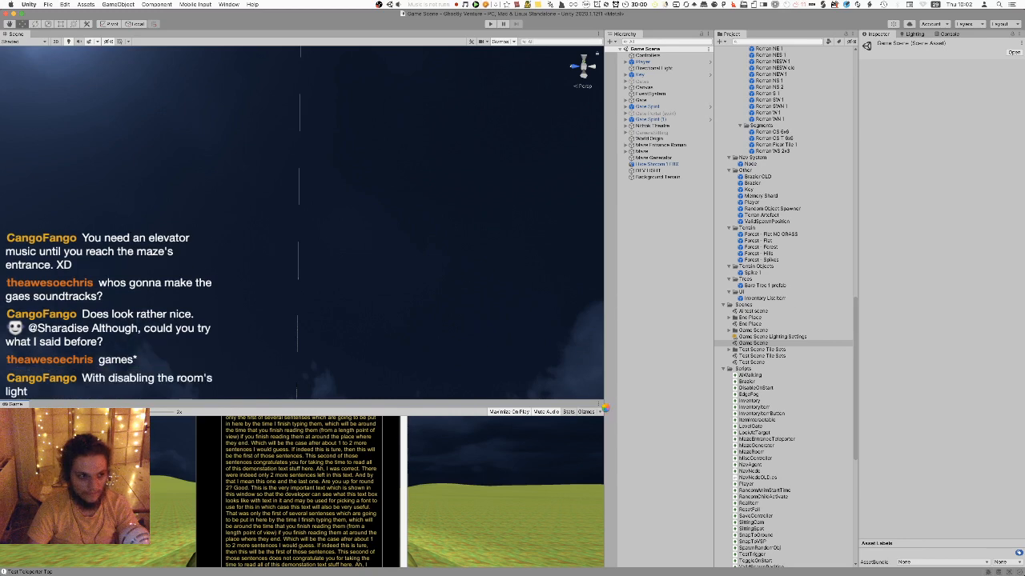
Switch to the Roman Big Room Ceiling document in Pixelmator Pro
{"action": "key", "text": "super+Tab"}
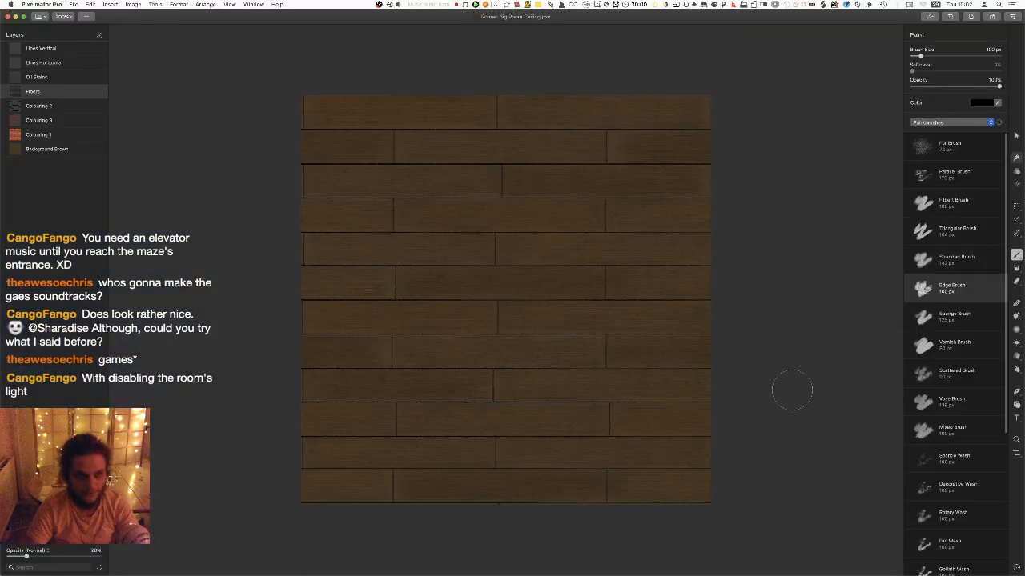